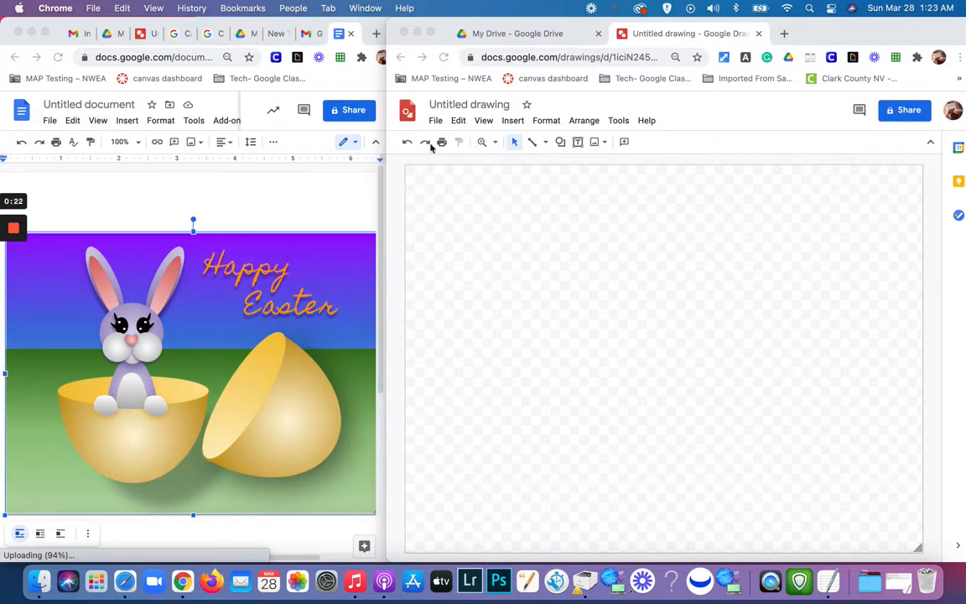
# Step: Rename the untitled drawing as Easter Bunny
pyautogui.click(470, 105)
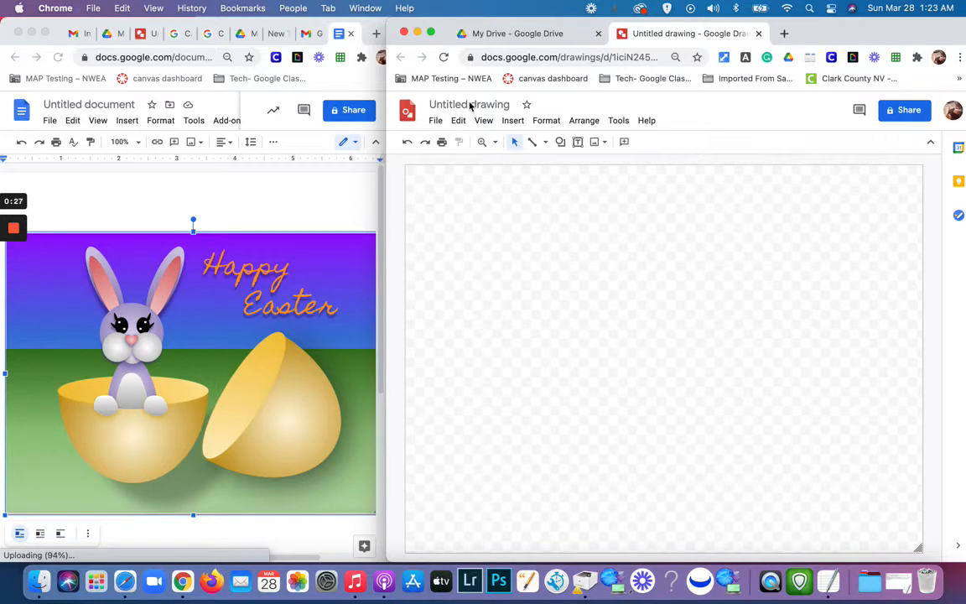
pyautogui.click(469, 104)
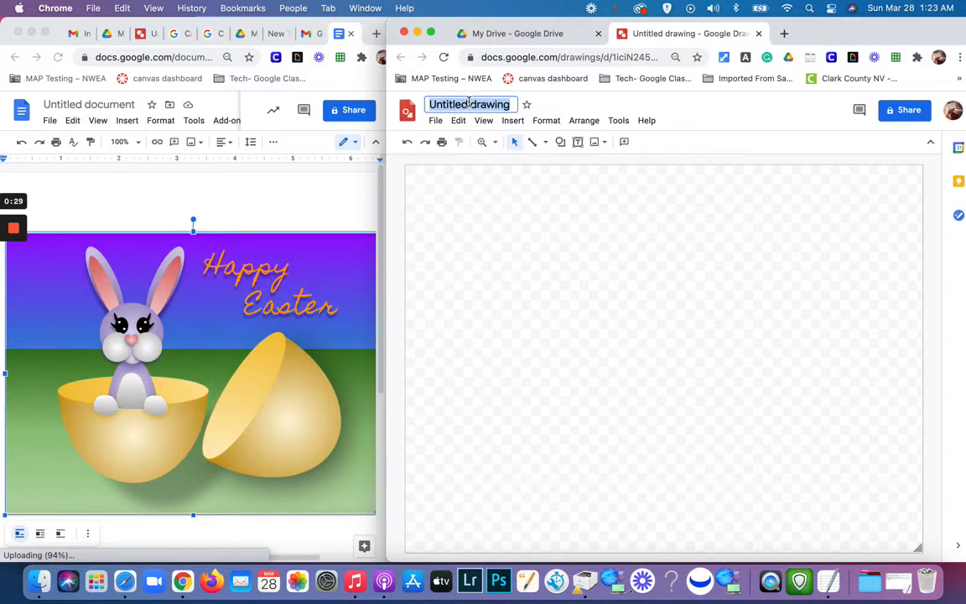
pyautogui.write('Ea')
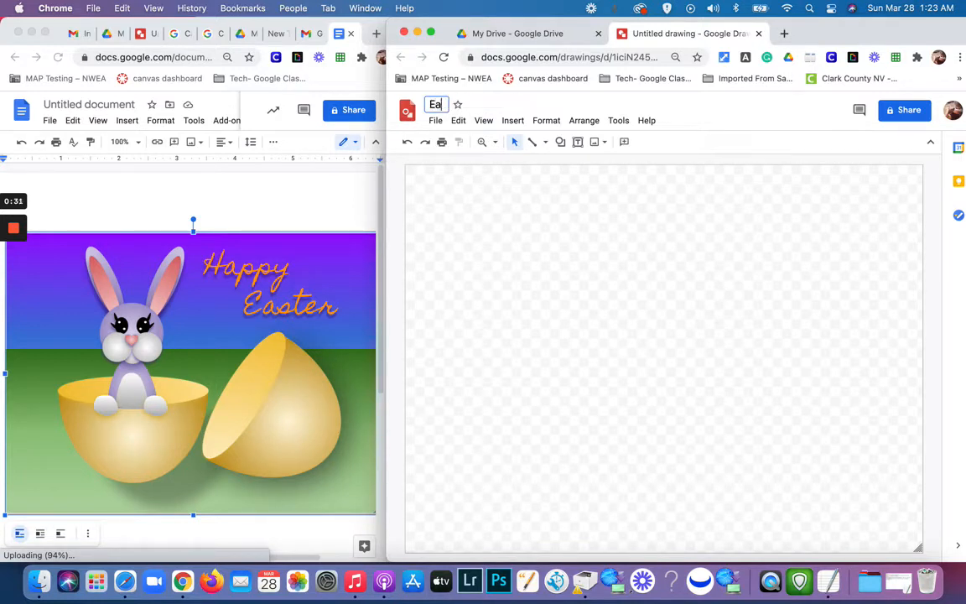
pyautogui.write('ster Bunny')
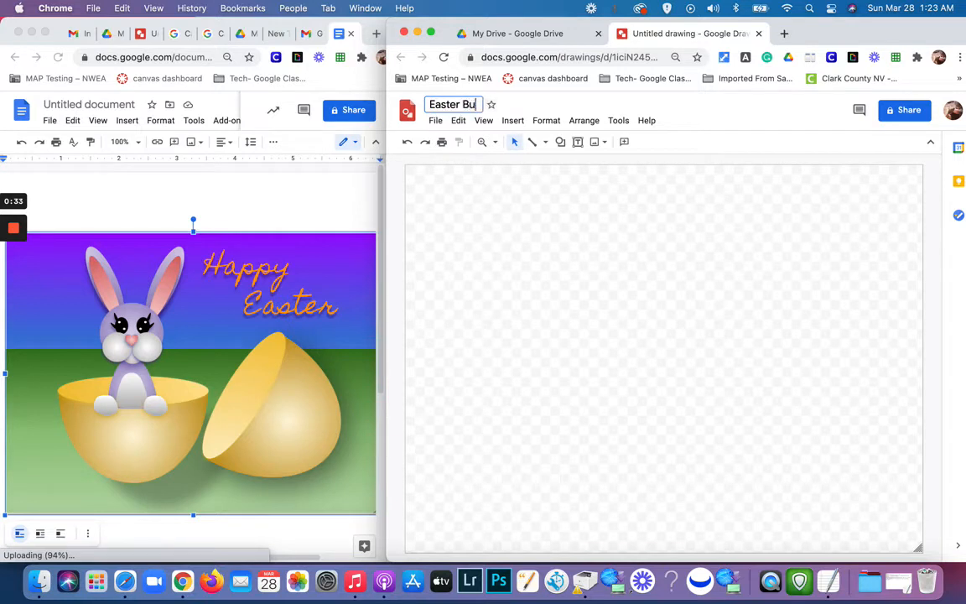
# Step: Move the Easter Bunny drawing from My Drive into the YOutube folder and dismiss the notification
pyautogui.click(436, 123)
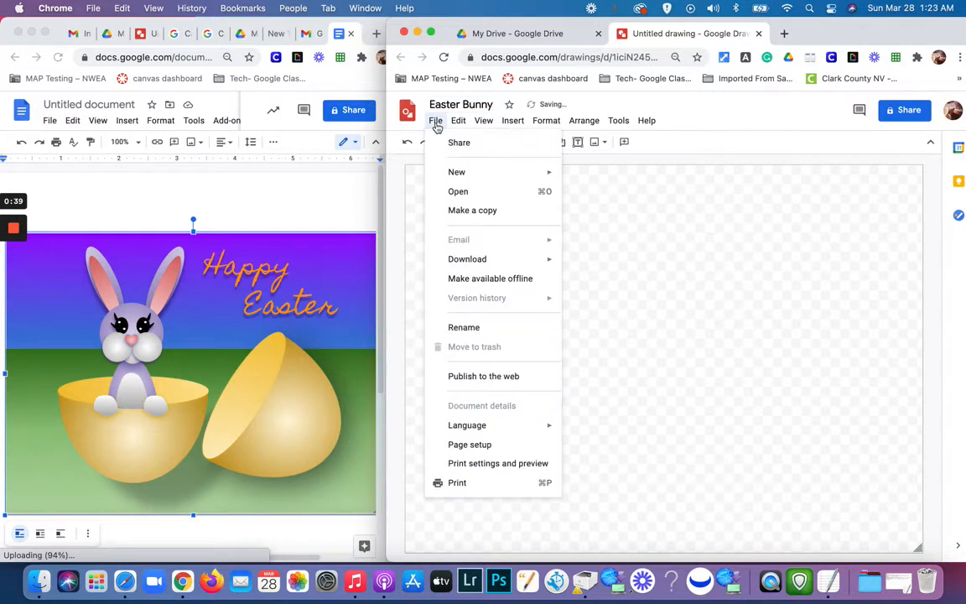
pyautogui.moveTo(443, 267)
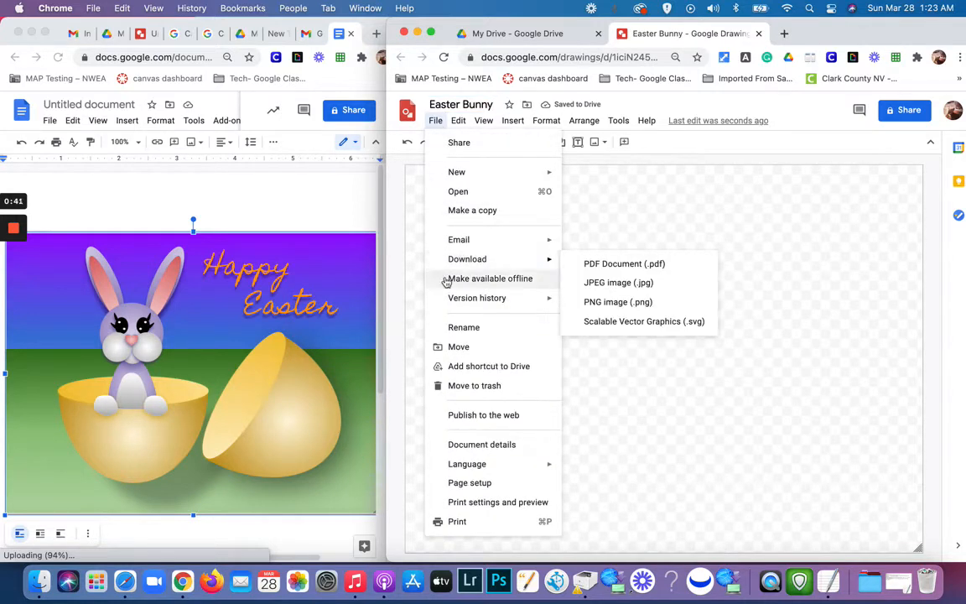
pyautogui.click(450, 346)
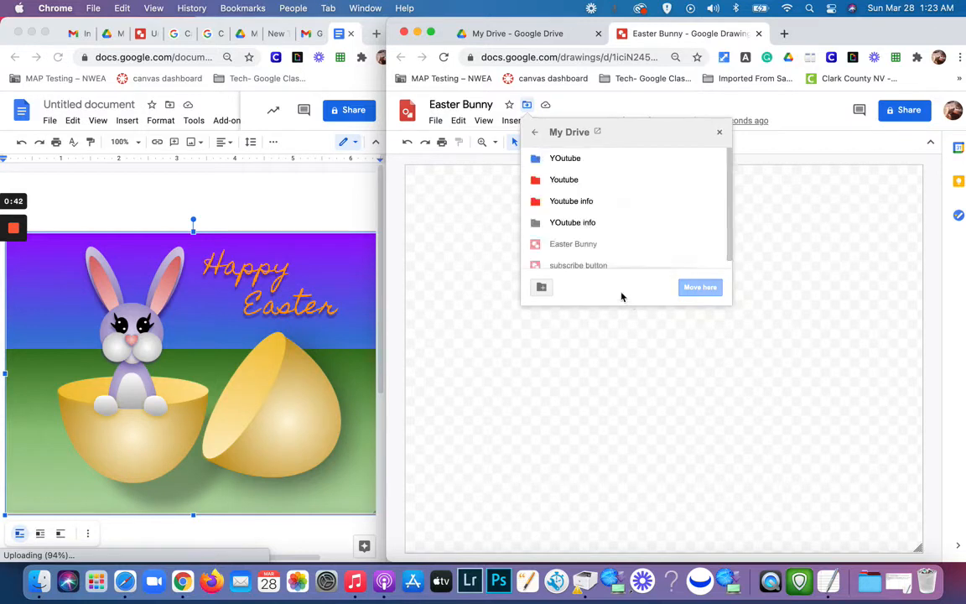
pyautogui.click(565, 158)
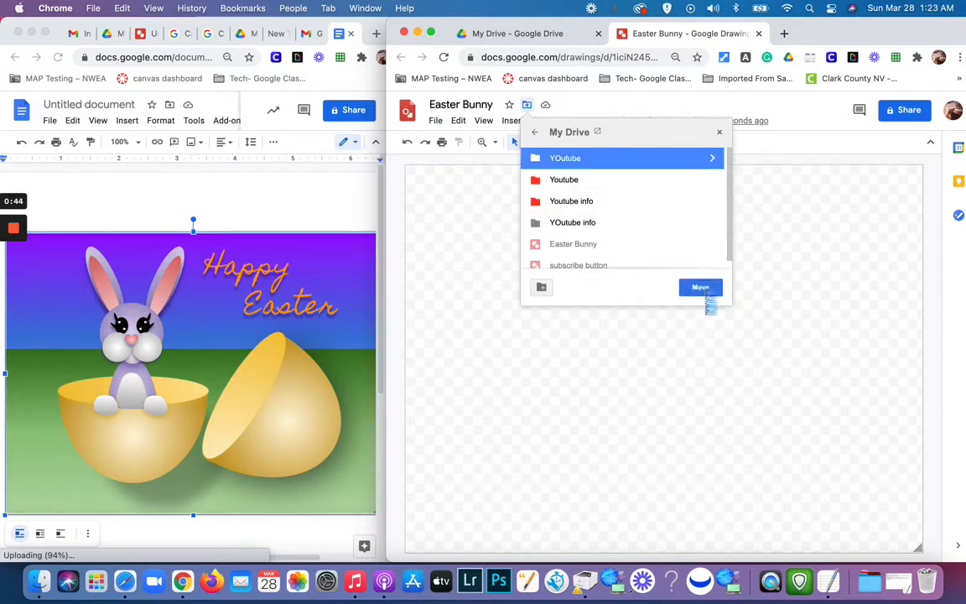
pyautogui.click(703, 290)
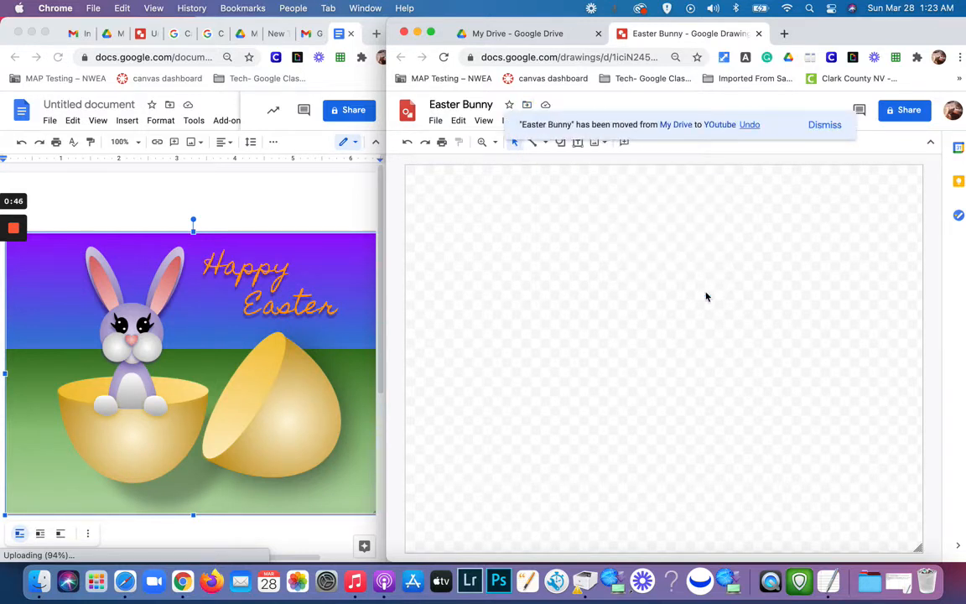
pyautogui.click(823, 126)
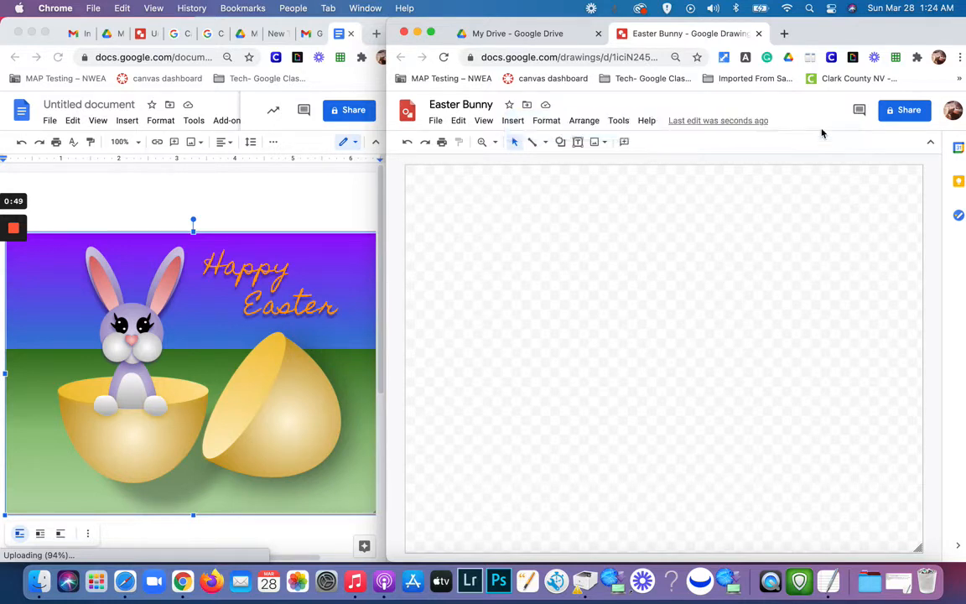
# Step: Start a custom linear gradient for the canvas background, add a middle stop, and set the first stop to purple
pyautogui.rightClick(657, 315)
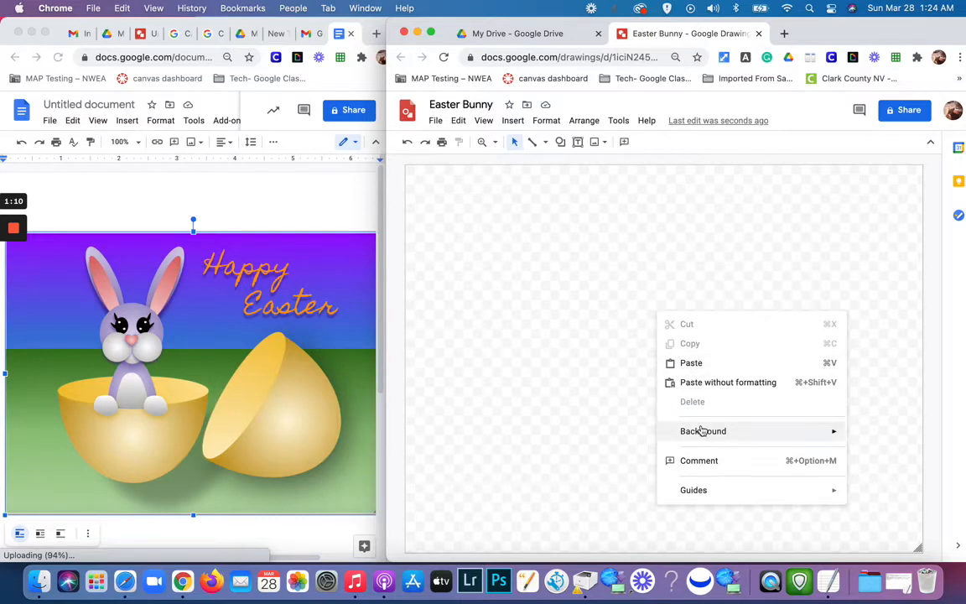
pyautogui.moveTo(701, 431)
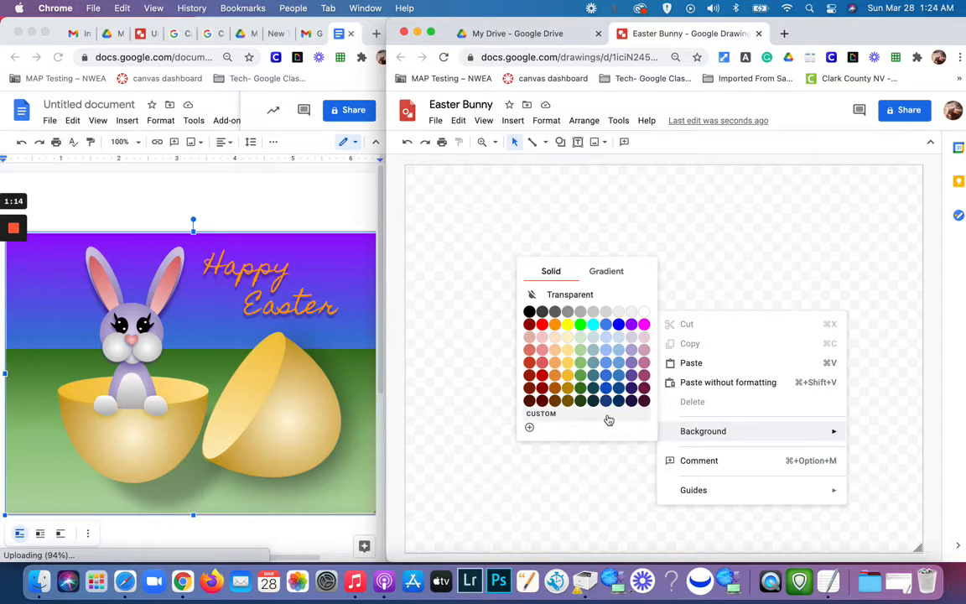
pyautogui.click(604, 271)
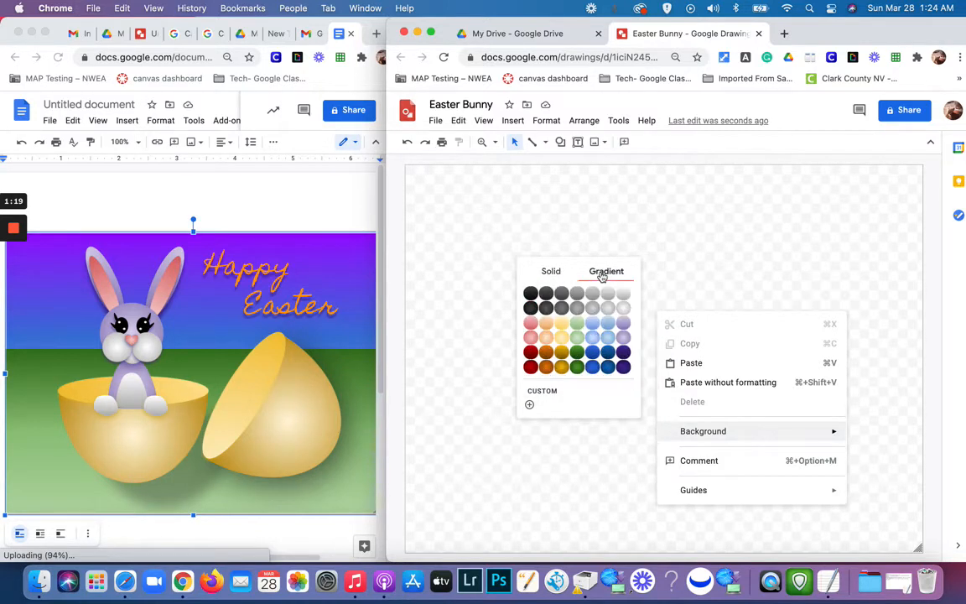
pyautogui.click(554, 393)
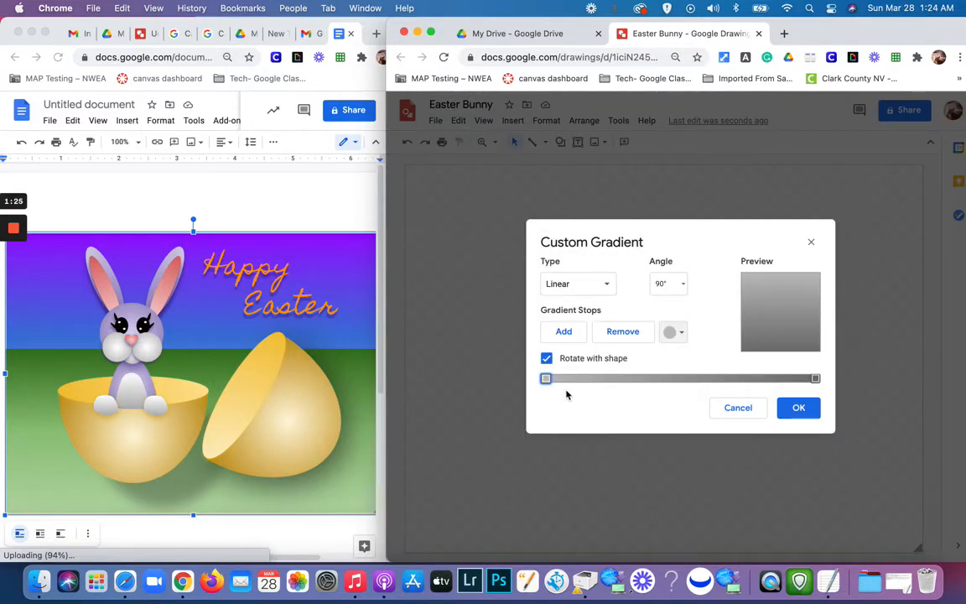
pyautogui.click(564, 332)
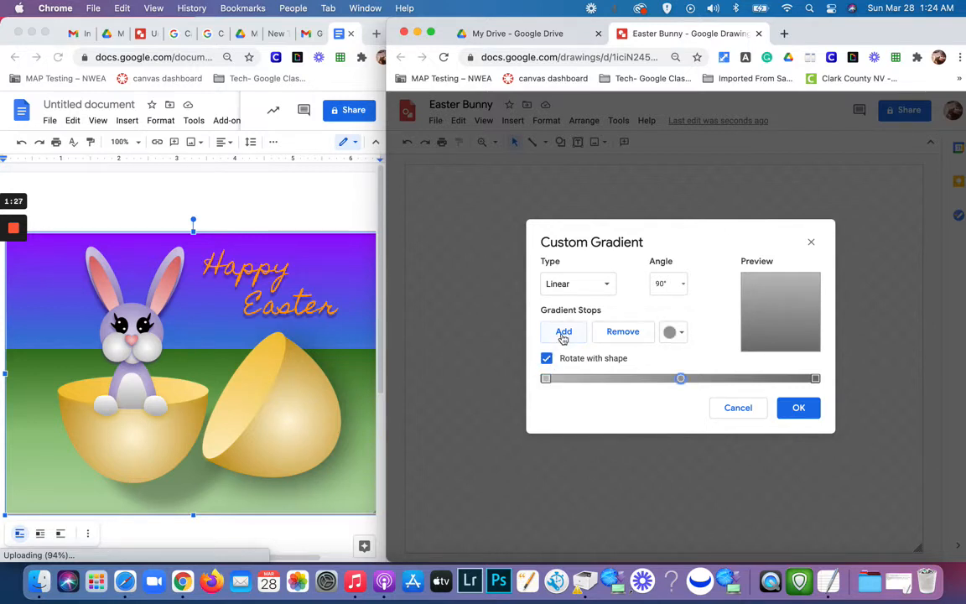
pyautogui.click(546, 379)
pyautogui.click(675, 333)
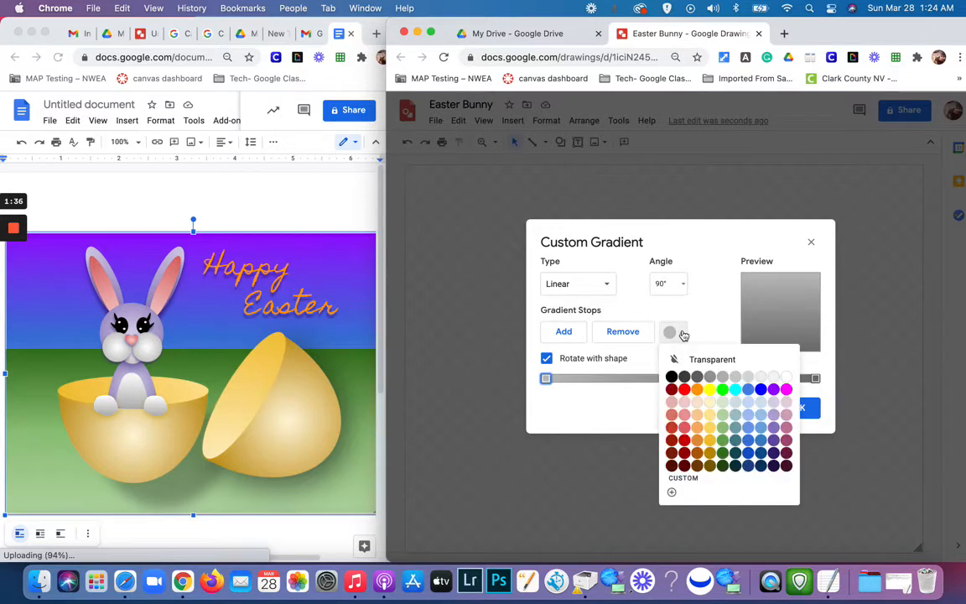
pyautogui.click(773, 389)
# Step: Set the background gradient's middle stop to pure blue and its end stop to a softer medium blue, and apply it
pyautogui.click(681, 378)
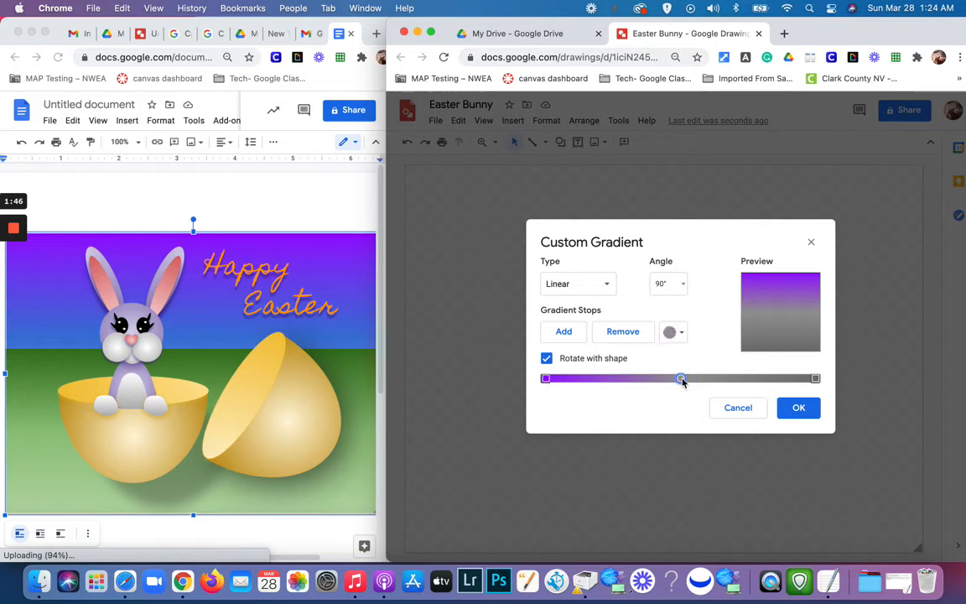
pyautogui.click(674, 332)
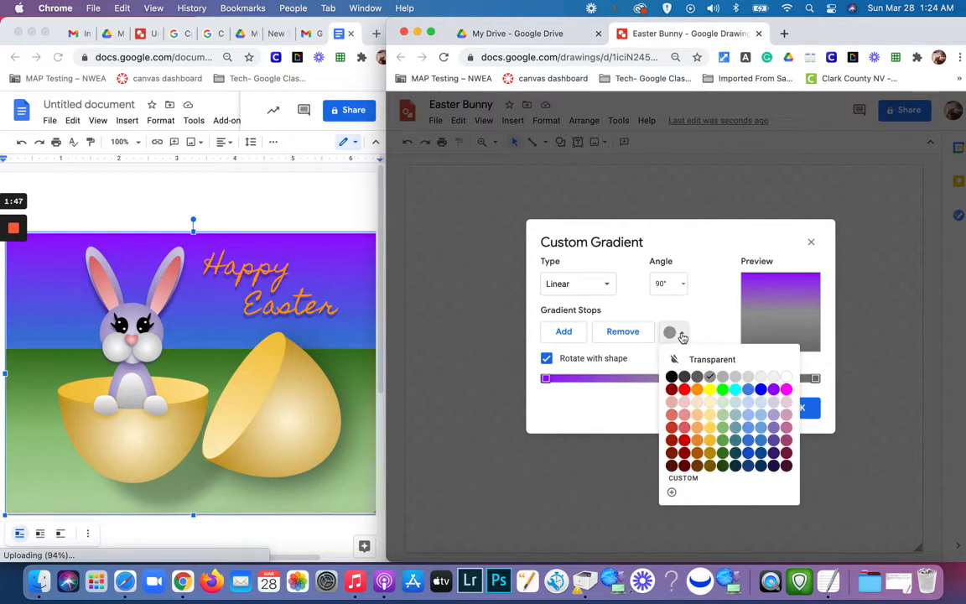
pyautogui.click(760, 390)
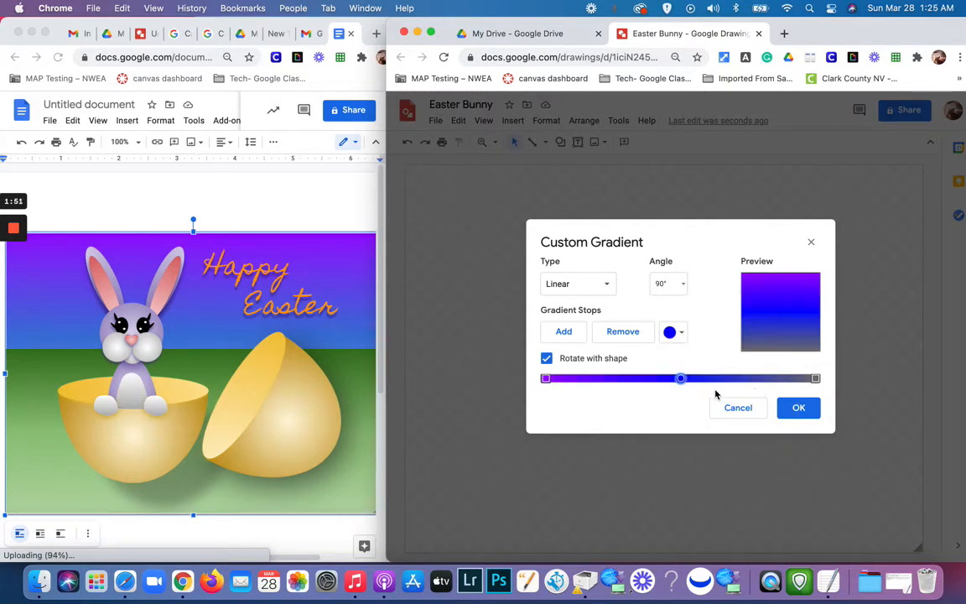
pyautogui.click(815, 379)
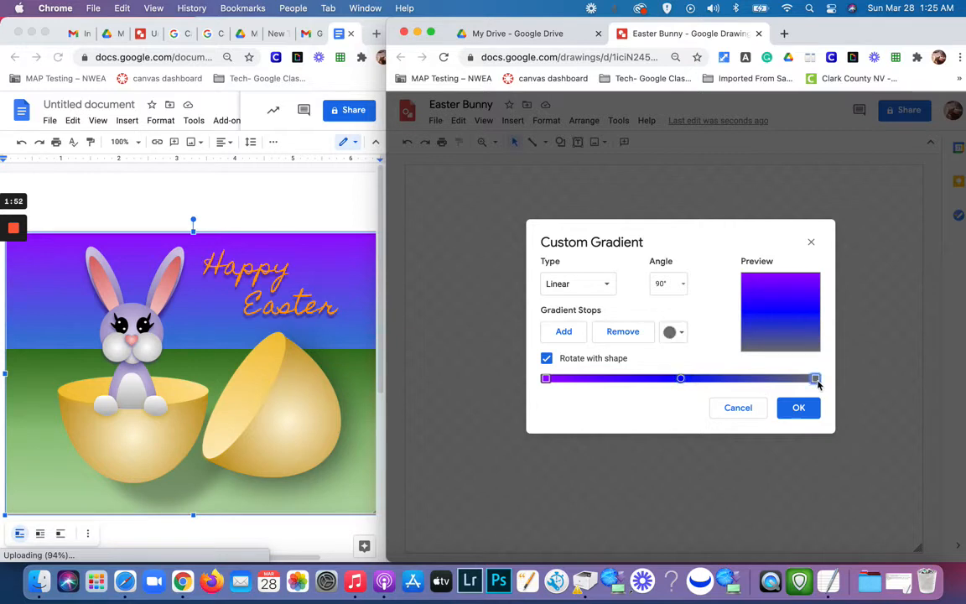
pyautogui.click(685, 338)
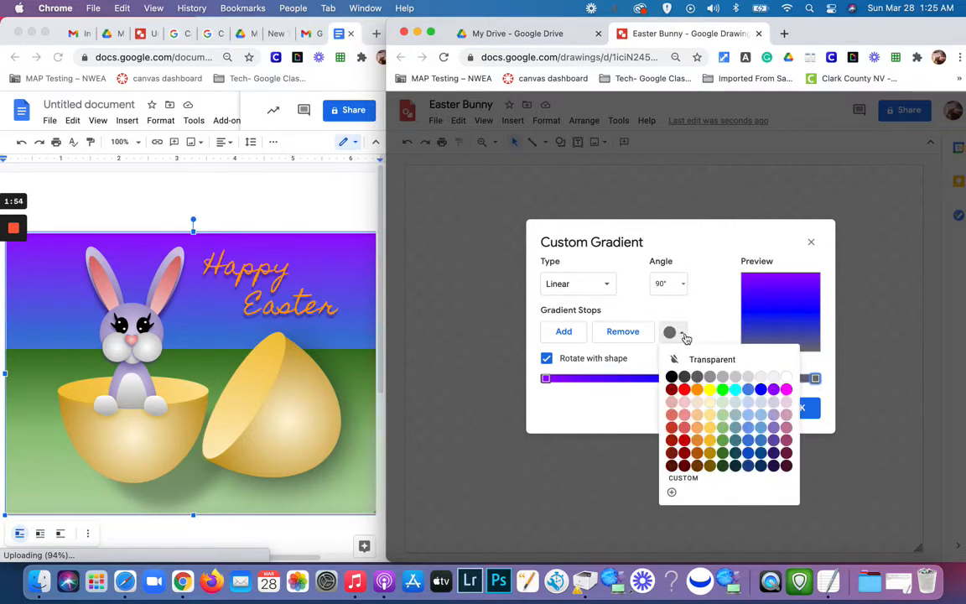
pyautogui.click(760, 390)
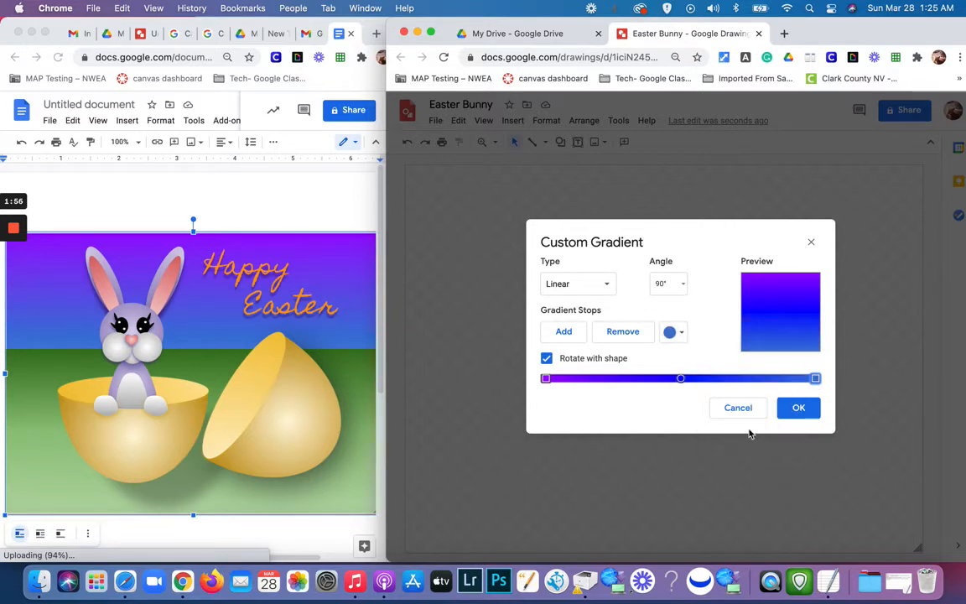
pyautogui.click(805, 410)
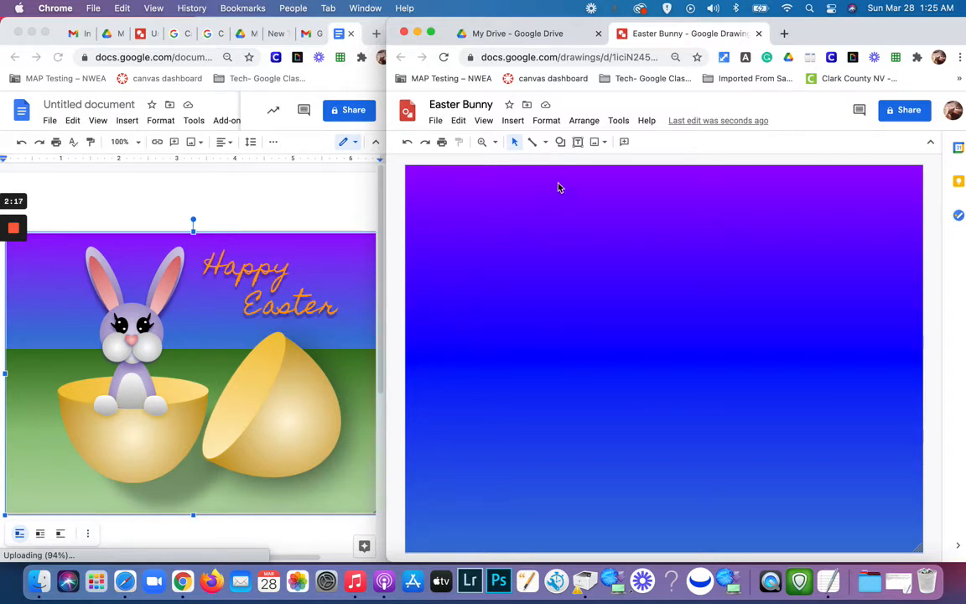
# Step: Draw a full-width rectangle covering about the lower 60% of the canvas and make its border transparent
pyautogui.click(560, 142)
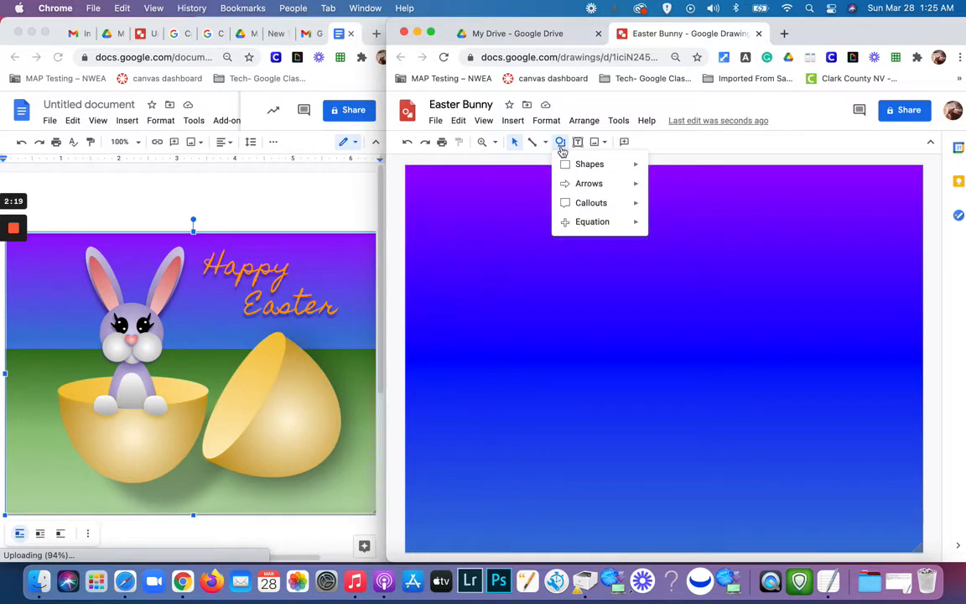
pyautogui.moveTo(569, 165)
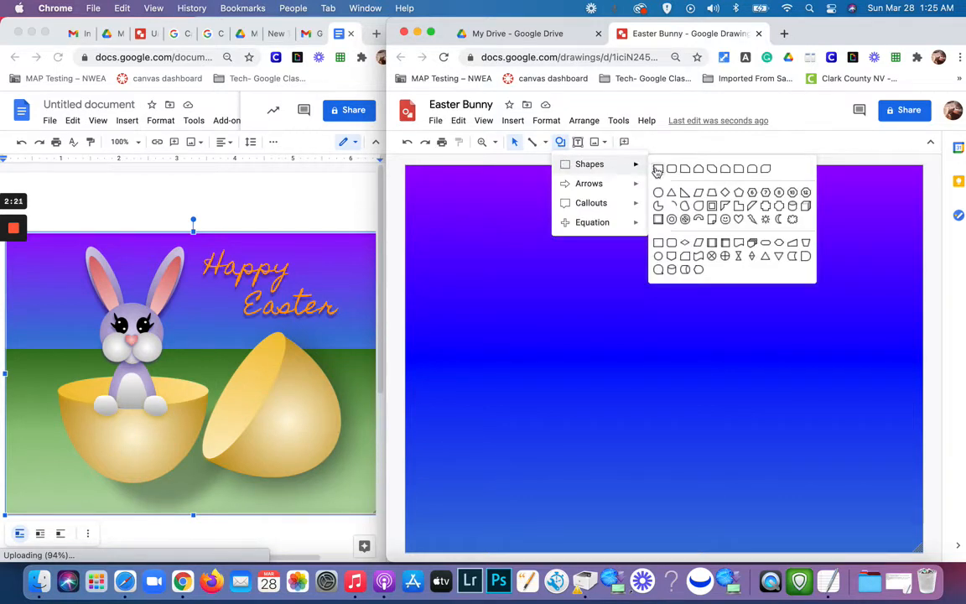
pyautogui.click(657, 170)
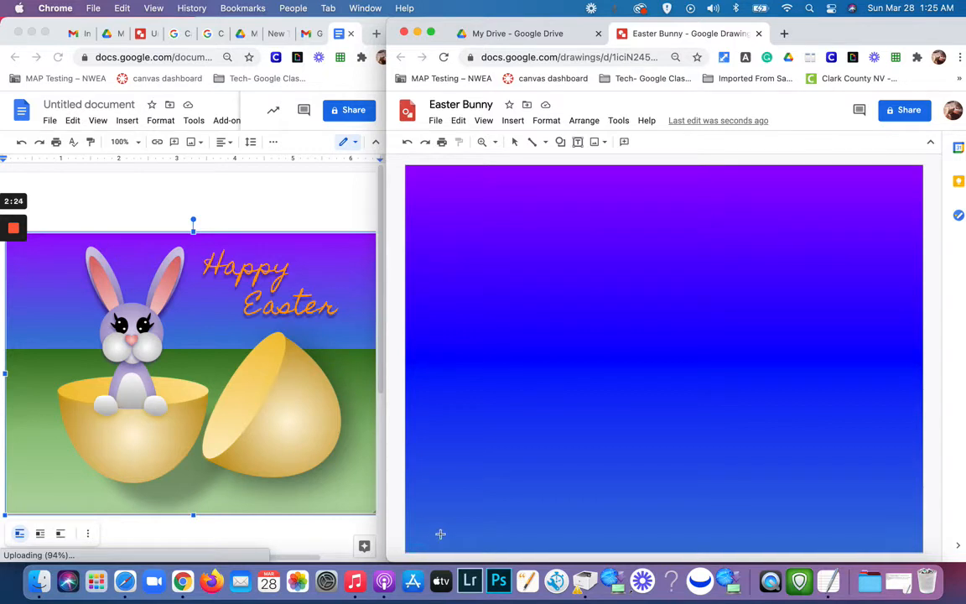
pyautogui.moveTo(440, 533); pyautogui.dragTo(922, 312)
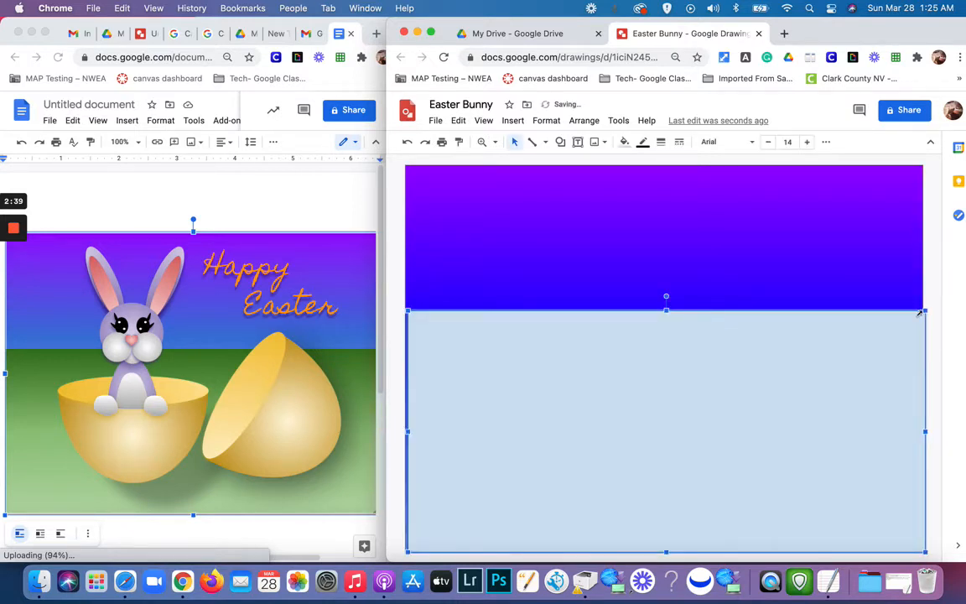
pyautogui.moveTo(858, 367); pyautogui.dragTo(857, 370)
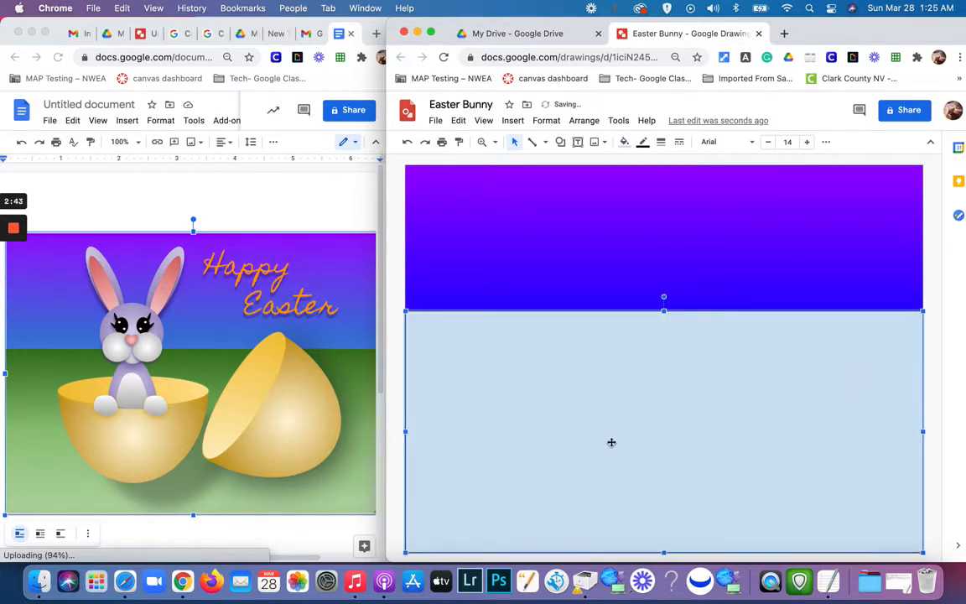
pyautogui.moveTo(611, 442); pyautogui.dragTo(612, 445)
pyautogui.click(643, 144)
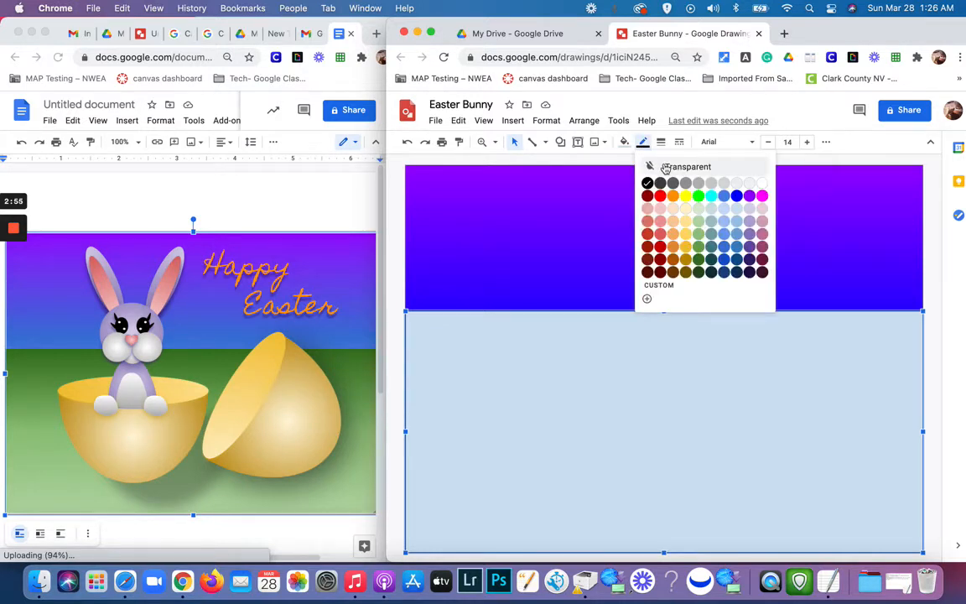
pyautogui.click(666, 167)
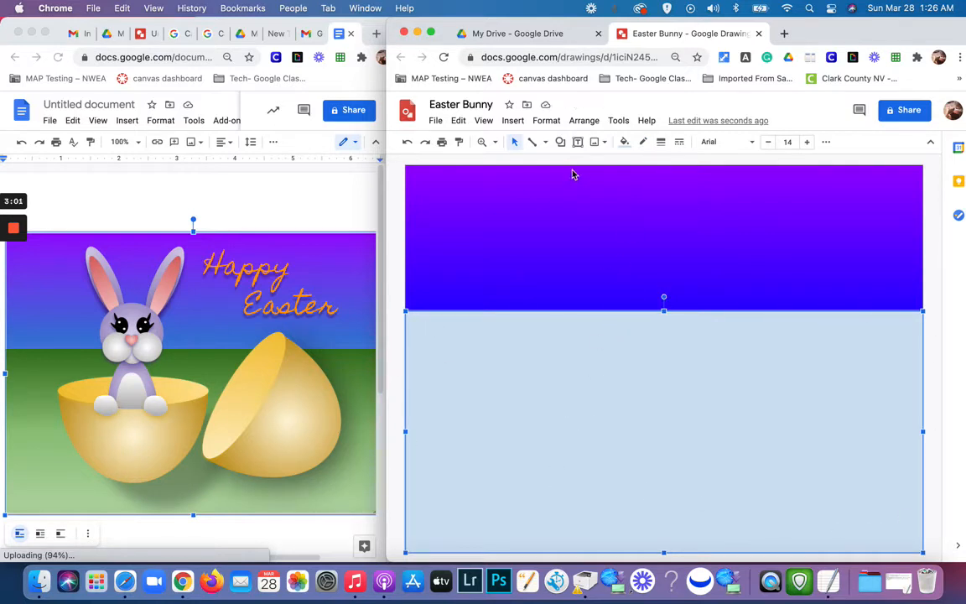
# Step: Fill the ground rectangle with a custom linear gradient from dark green to light green and lower its upper edge slightly
pyautogui.click(625, 144)
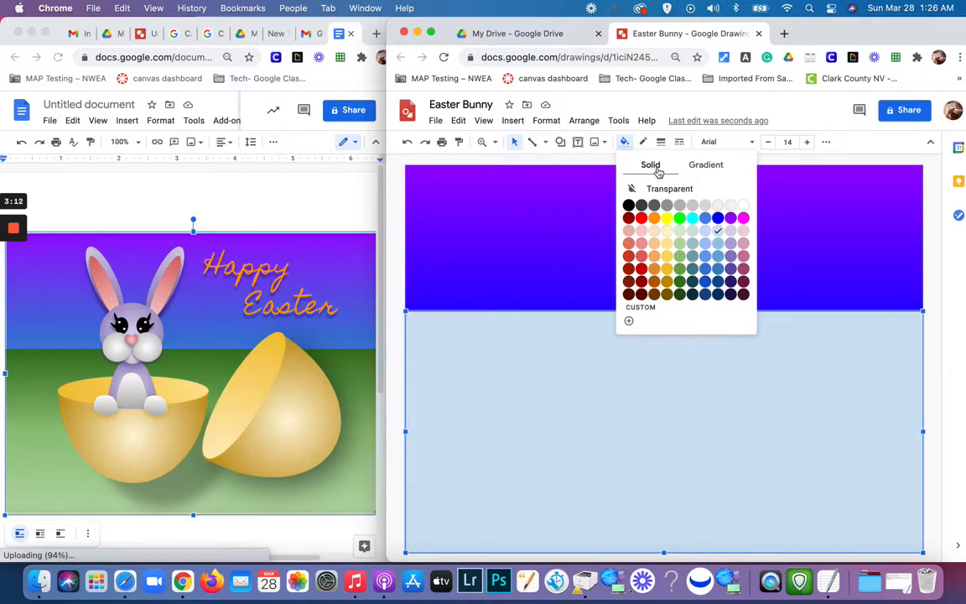
pyautogui.click(707, 165)
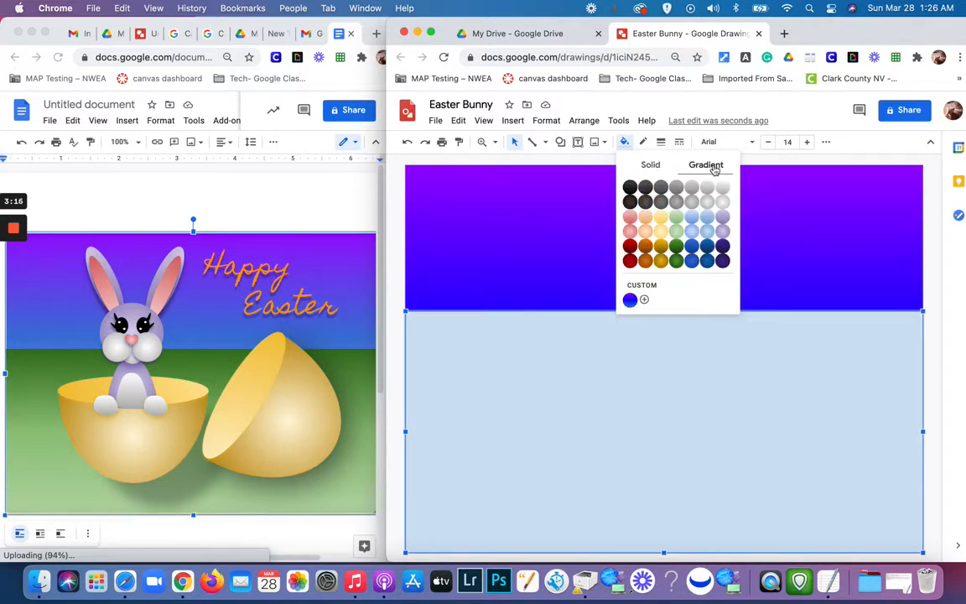
pyautogui.click(639, 285)
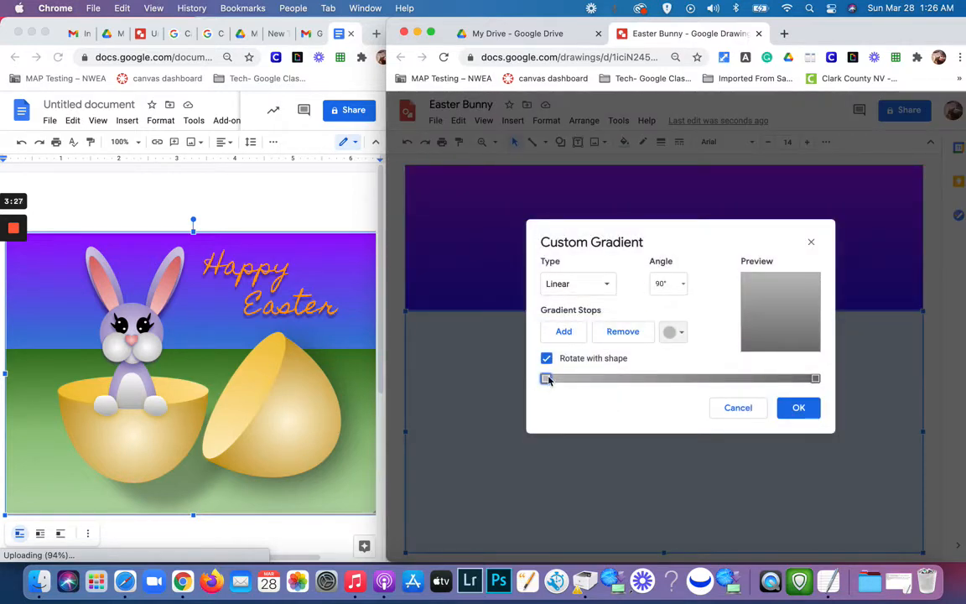
pyautogui.click(676, 332)
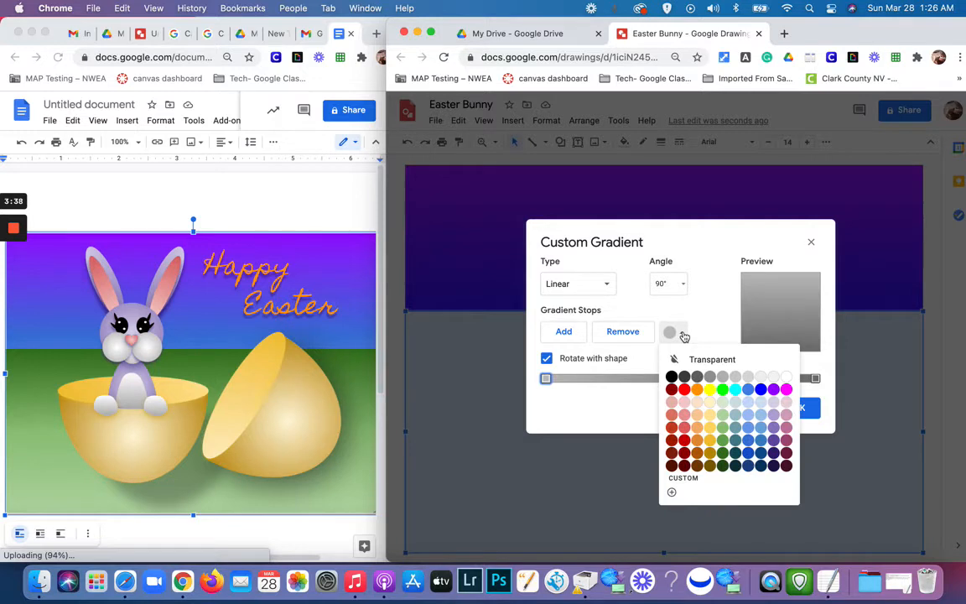
pyautogui.click(723, 453)
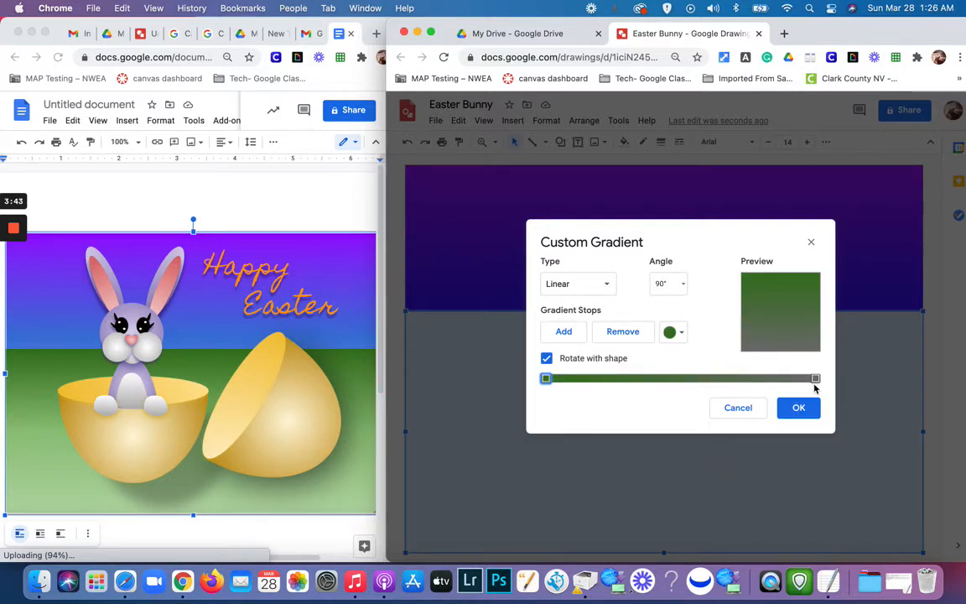
pyautogui.click(815, 379)
pyautogui.click(681, 333)
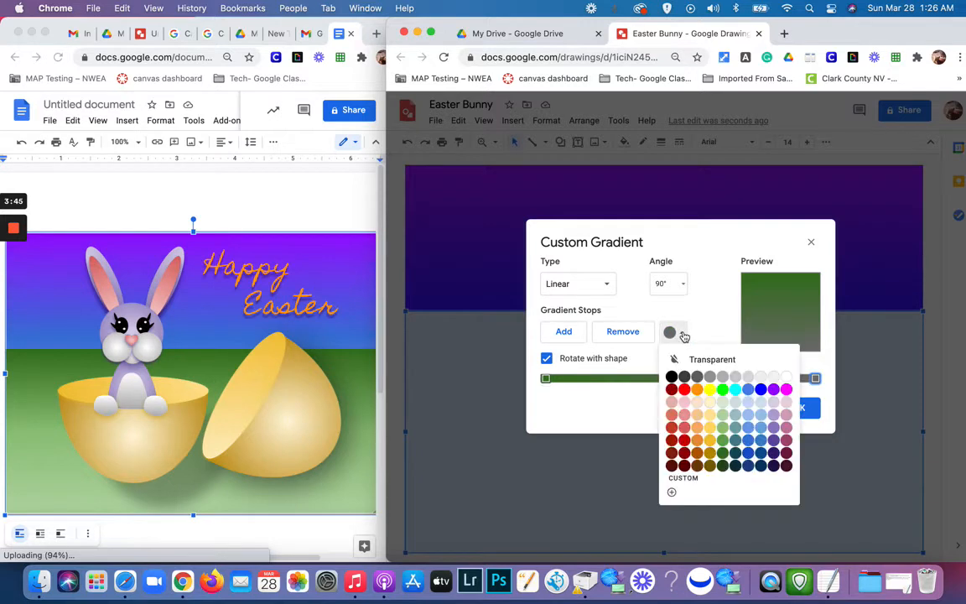
pyautogui.click(722, 415)
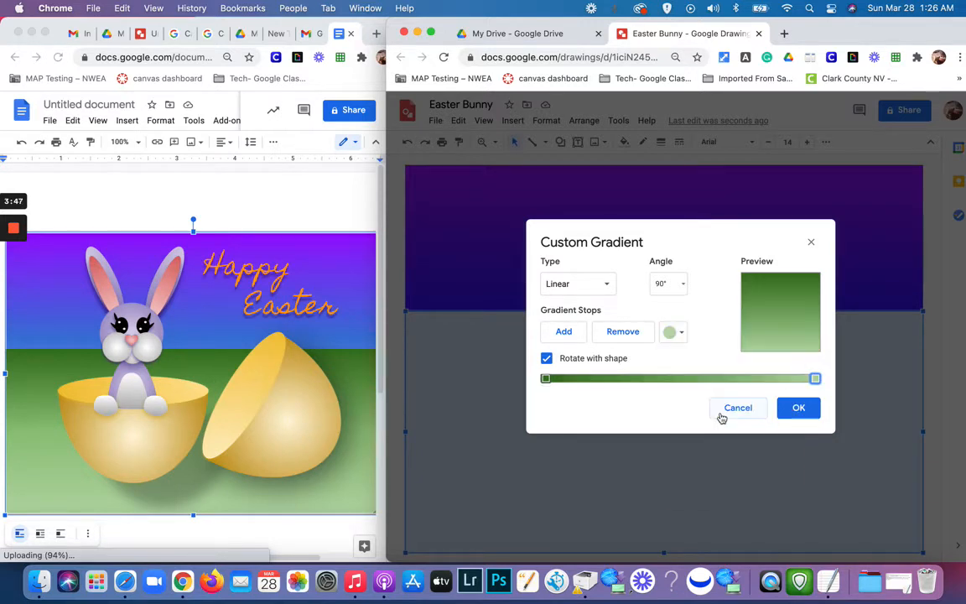
pyautogui.click(798, 408)
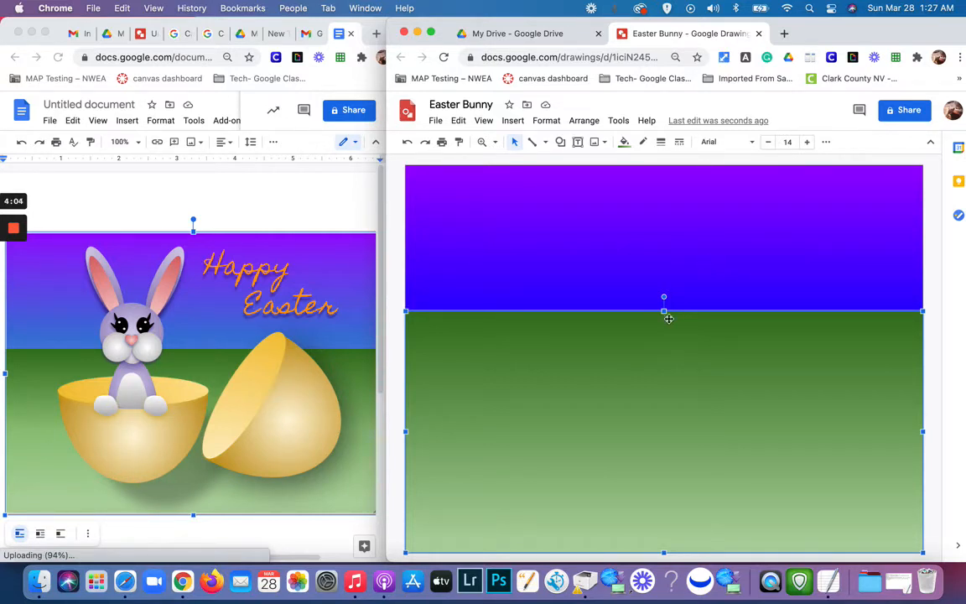
pyautogui.moveTo(665, 312); pyautogui.dragTo(663, 327)
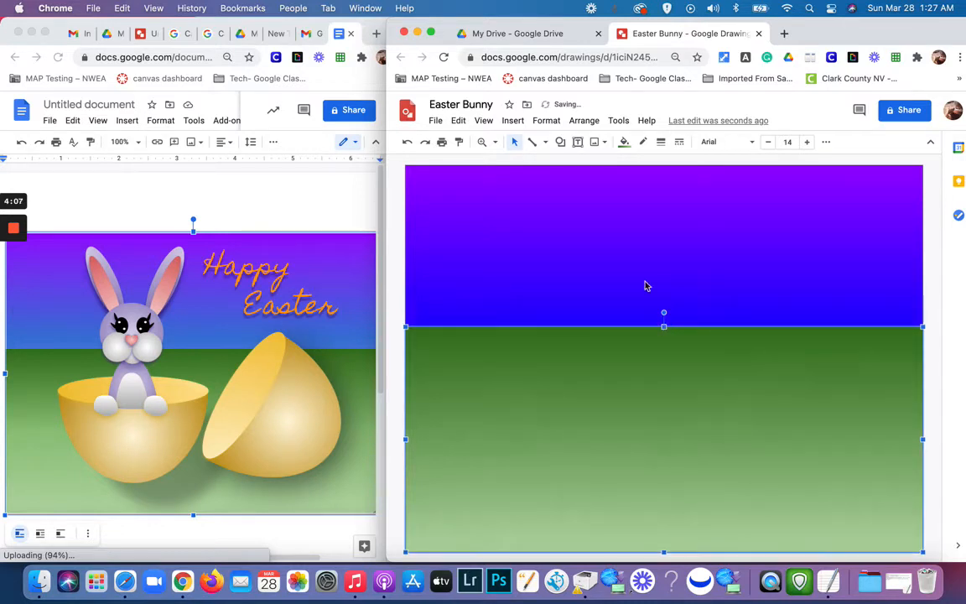
pyautogui.click(633, 284)
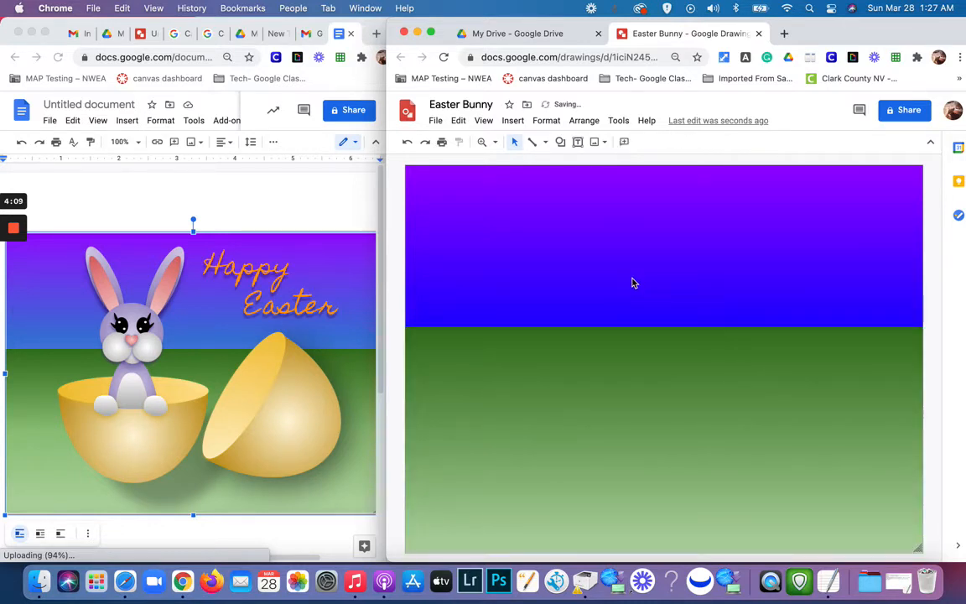
# Step: Edit the canvas background's custom gradient, changing the middle stop to a softer medium blue, and apply it
pyautogui.rightClick(633, 283)
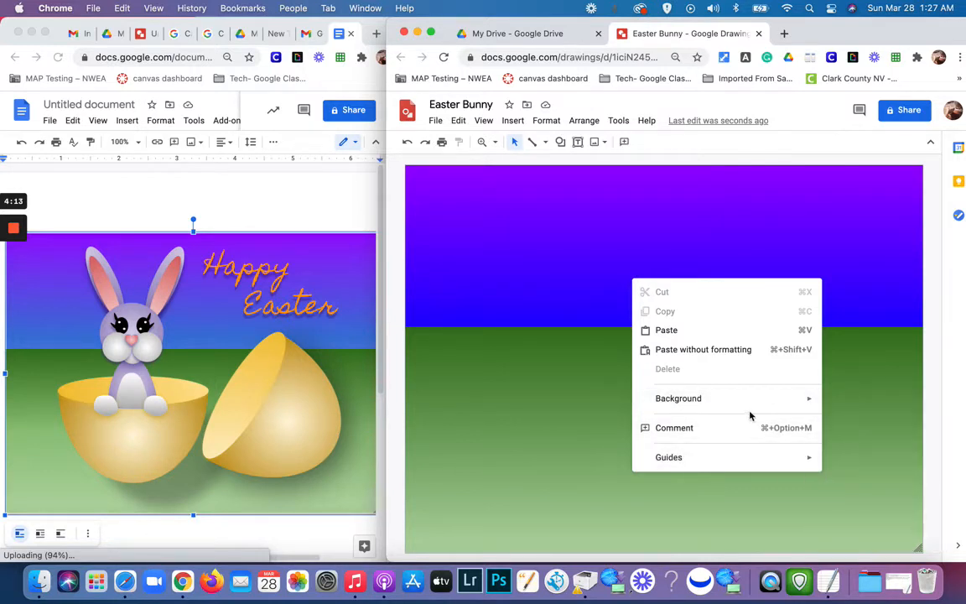
pyautogui.moveTo(746, 401)
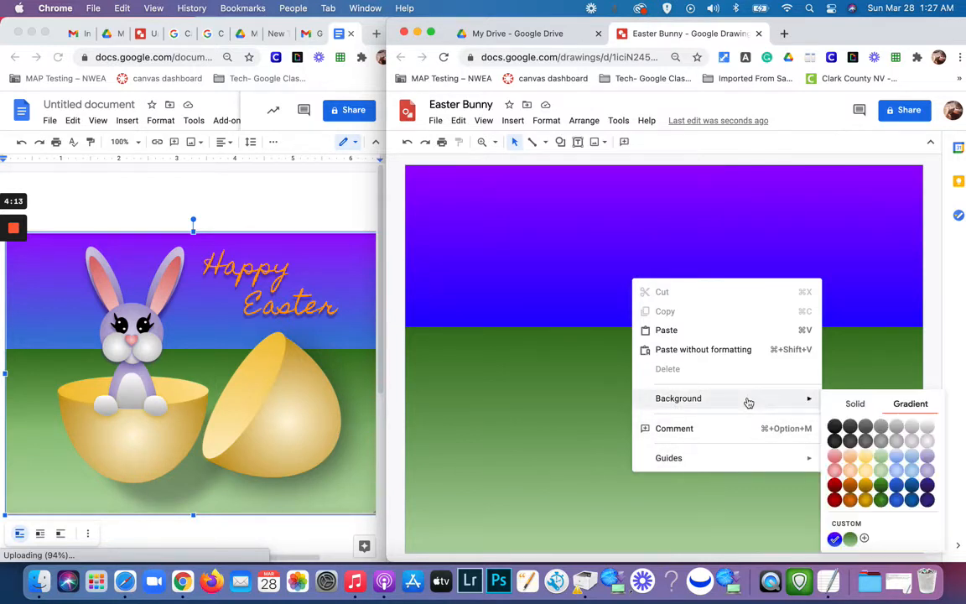
pyautogui.click(835, 537)
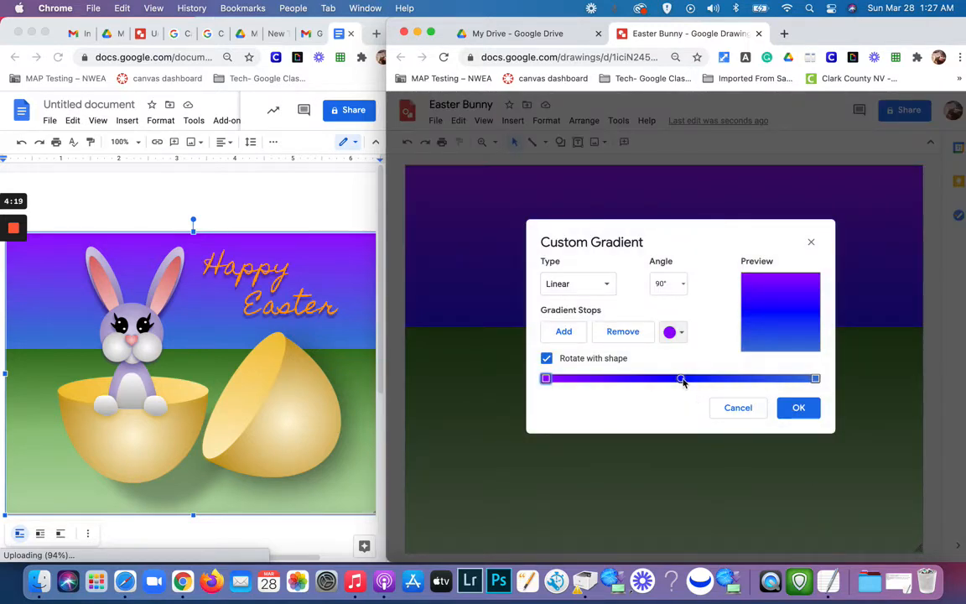
pyautogui.click(681, 379)
pyautogui.click(673, 332)
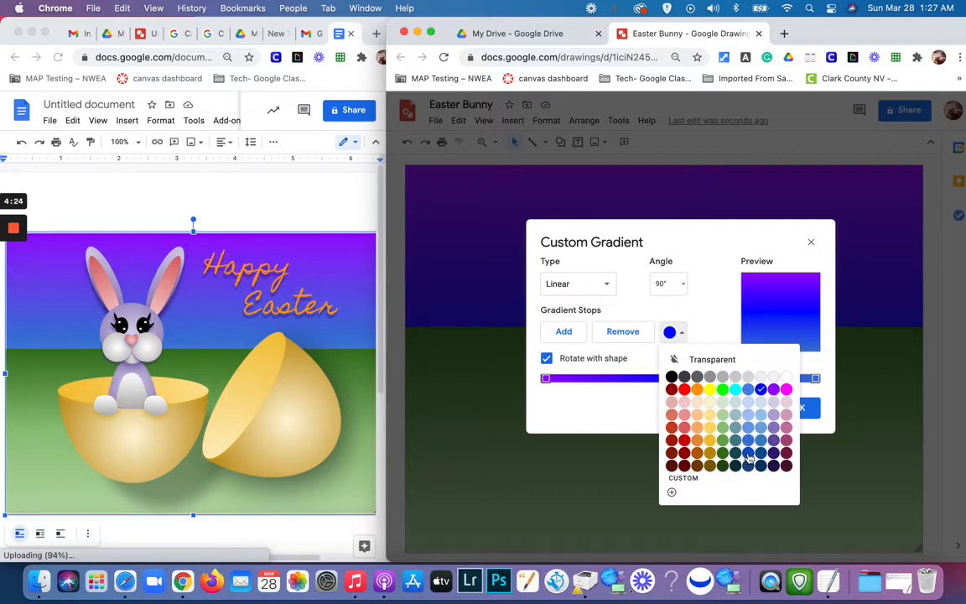
pyautogui.click(747, 442)
pyautogui.click(799, 411)
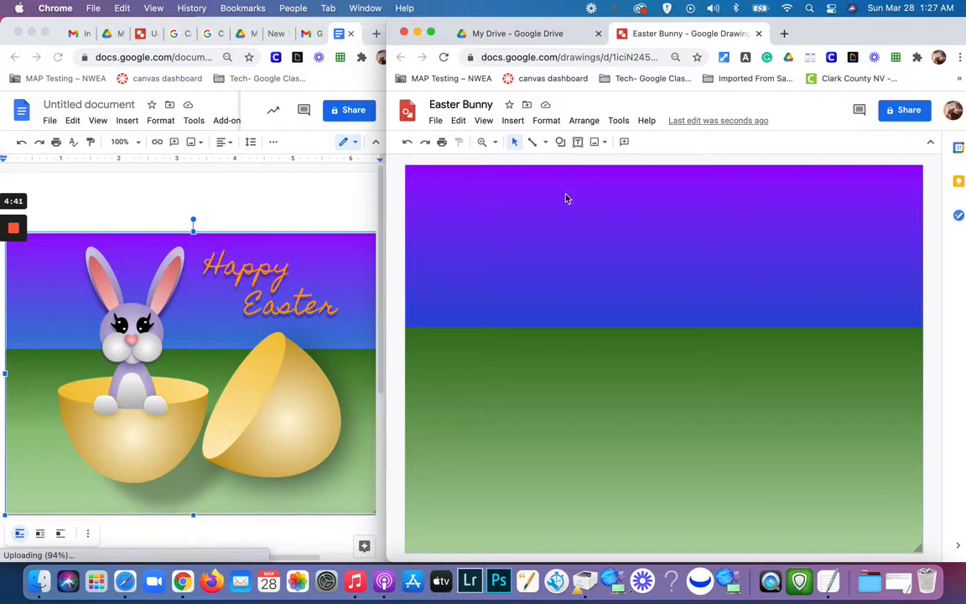
# Step: Draw a chord shape on the green ground, slightly right of centre, and rotate it 90° counter-clockwise
pyautogui.click(559, 142)
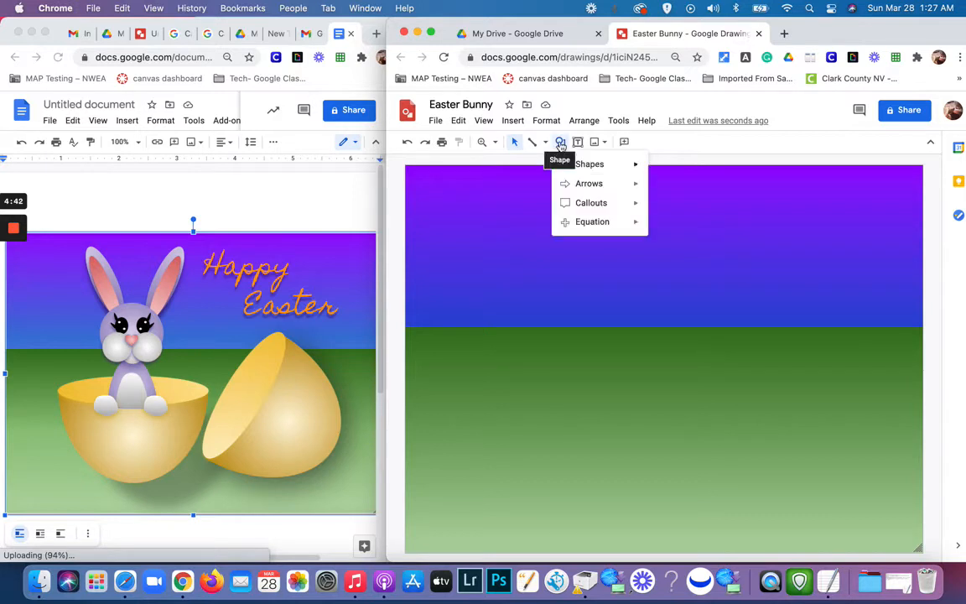
pyautogui.moveTo(569, 165)
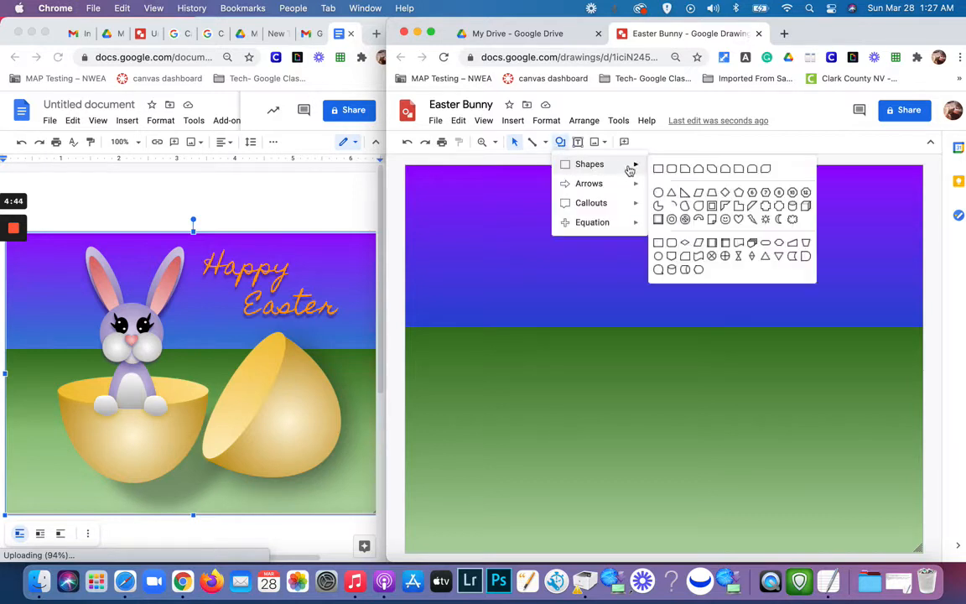
pyautogui.click(686, 209)
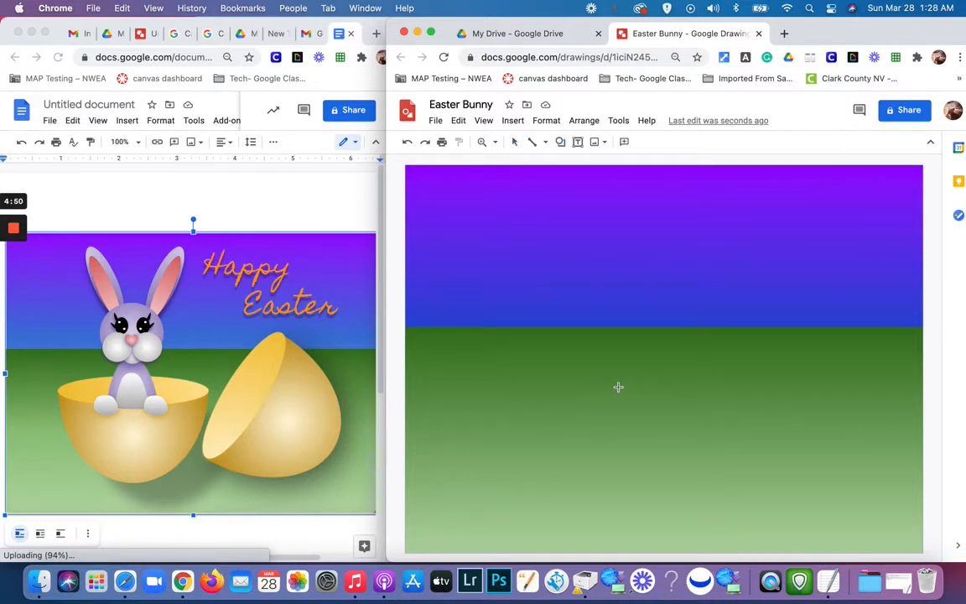
pyautogui.moveTo(619, 389); pyautogui.dragTo(777, 493)
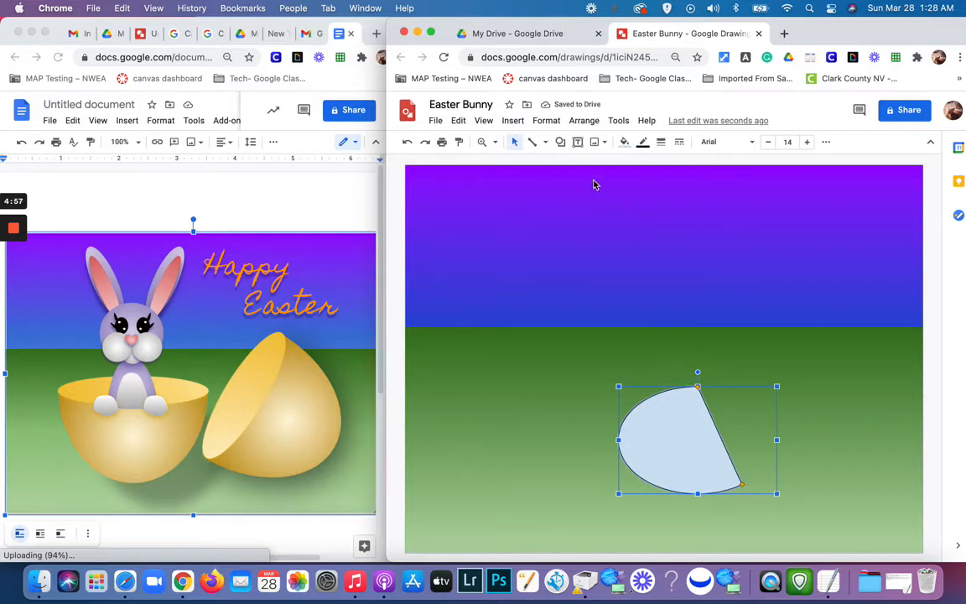
pyautogui.click(582, 122)
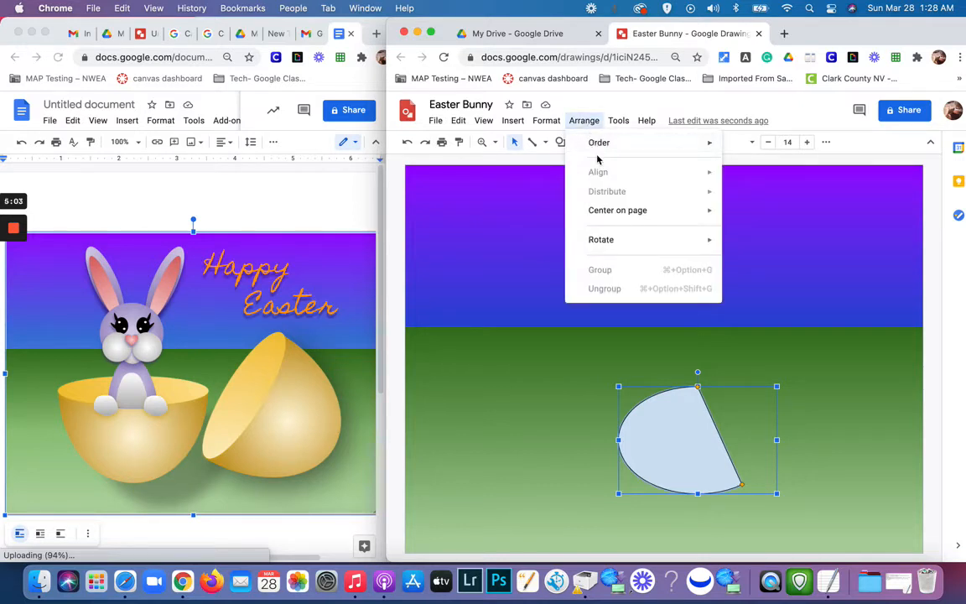
pyautogui.moveTo(602, 246)
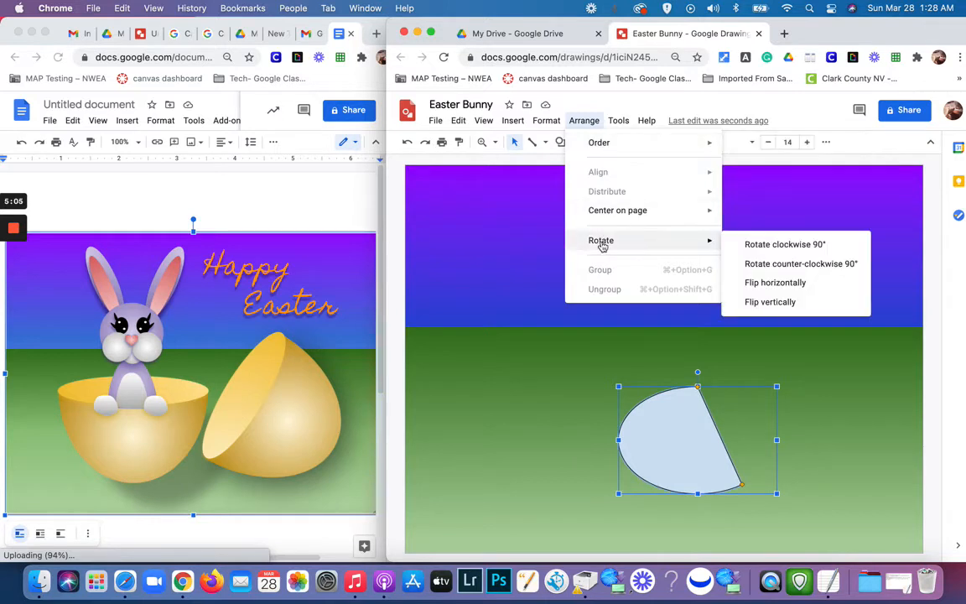
pyautogui.click(752, 265)
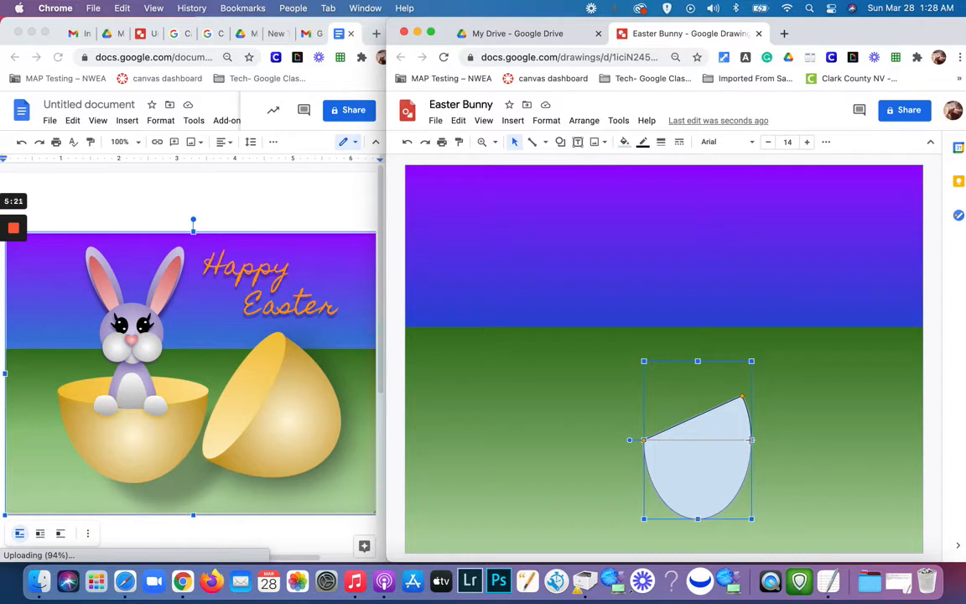
# Step: Adjust the chord's end point to form a half-egg with a roughly flat upper edge, and shorten the shape slightly
pyautogui.moveTo(751, 439); pyautogui.dragTo(751, 440)
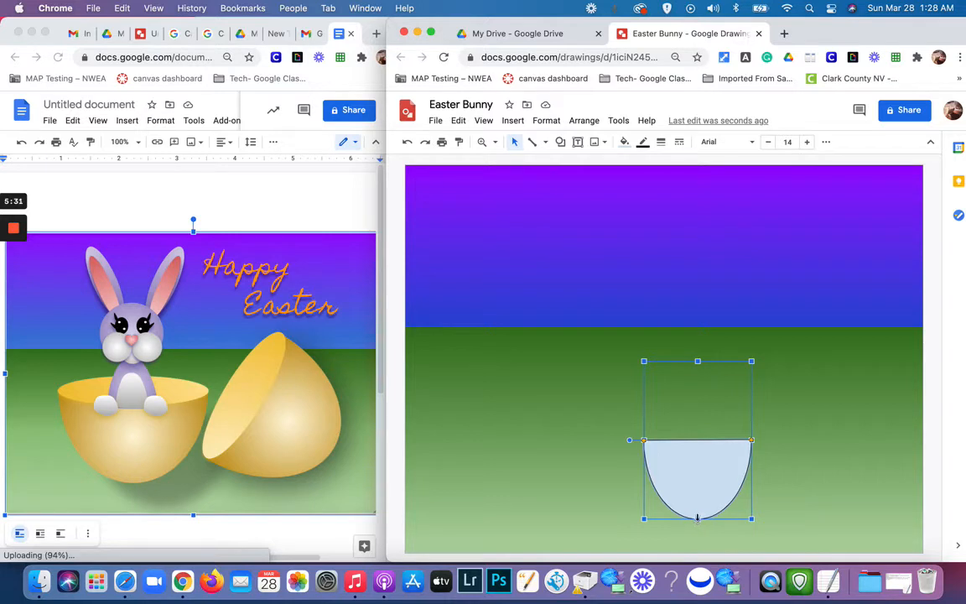
pyautogui.moveTo(697, 517); pyautogui.dragTo(698, 508)
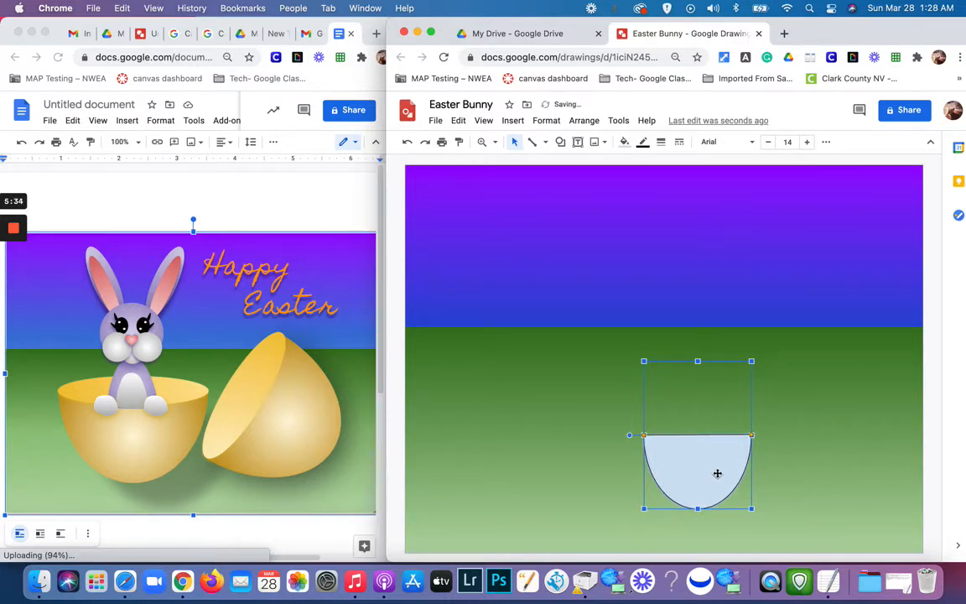
pyautogui.click(643, 435)
# Step: Show the guides and level the half-egg's flat edge against the horizontal guide moved down to its height
pyautogui.click(484, 122)
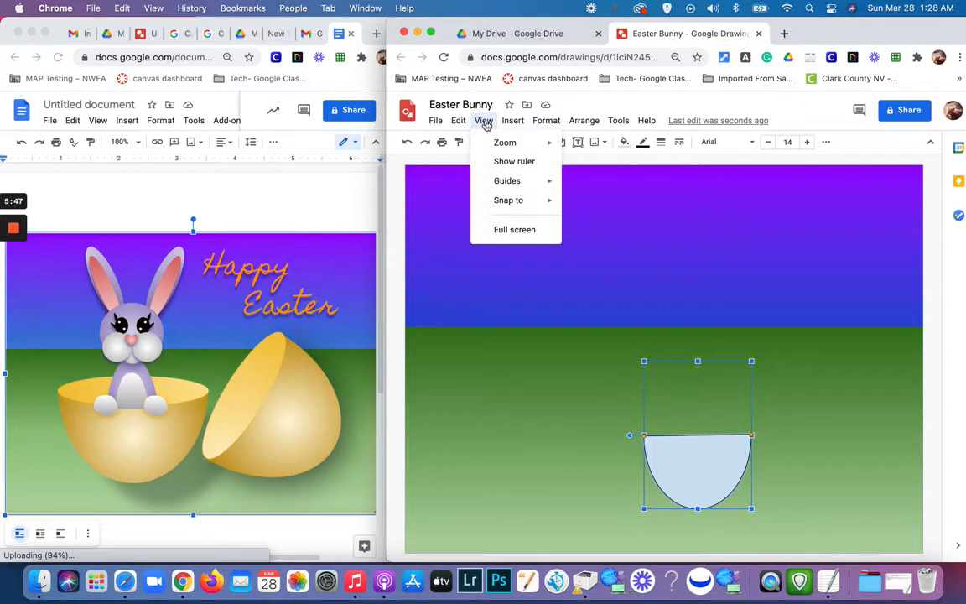
pyautogui.moveTo(507, 183)
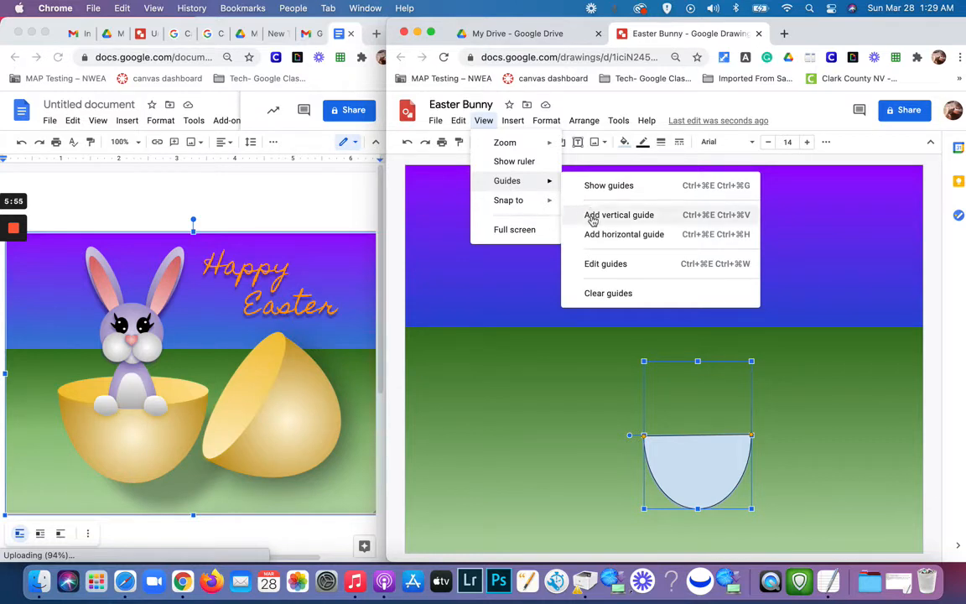
pyautogui.click(601, 188)
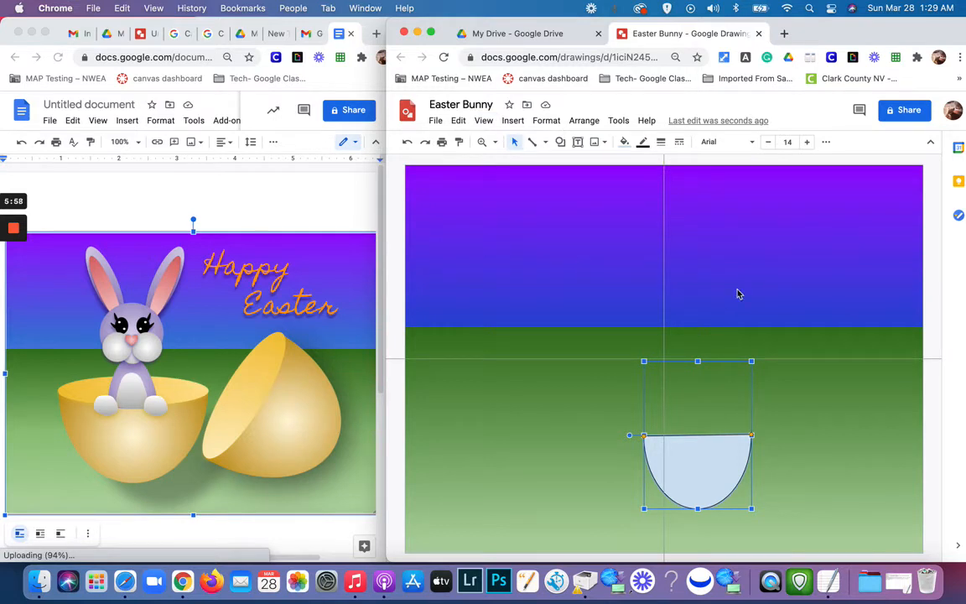
pyautogui.moveTo(631, 360)
pyautogui.mouseDown()
pyautogui.moveTo(604, 354)
pyautogui.moveTo(609, 366)
pyautogui.moveTo(614, 348)
pyautogui.moveTo(613, 366)
pyautogui.mouseUp()
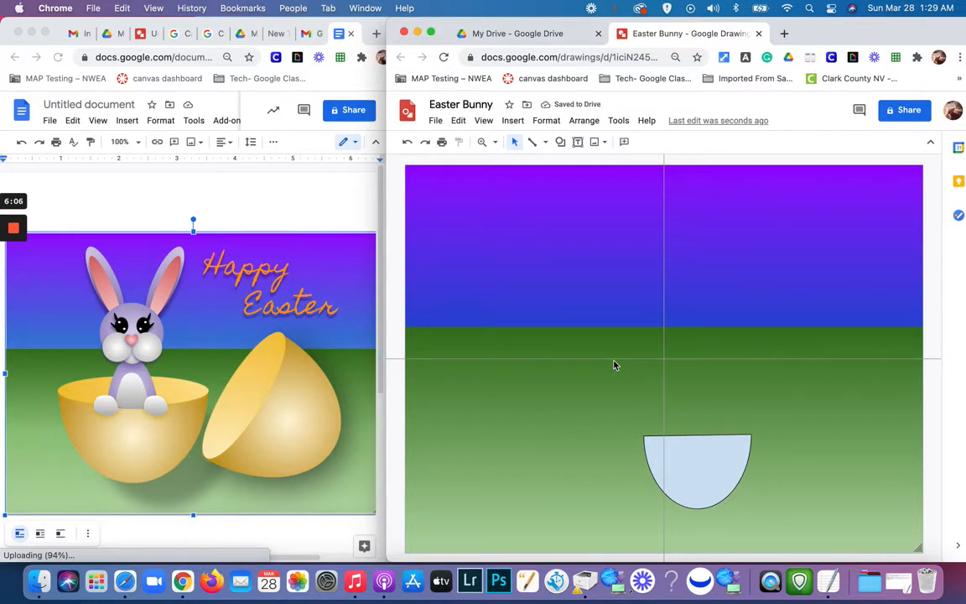
pyautogui.moveTo(614, 361); pyautogui.dragTo(620, 439)
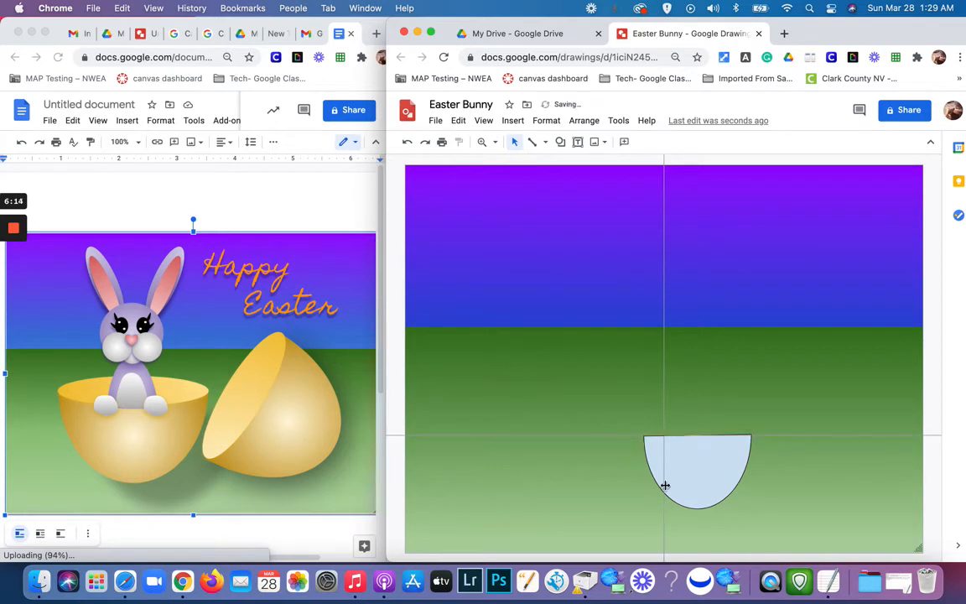
pyautogui.click(705, 471)
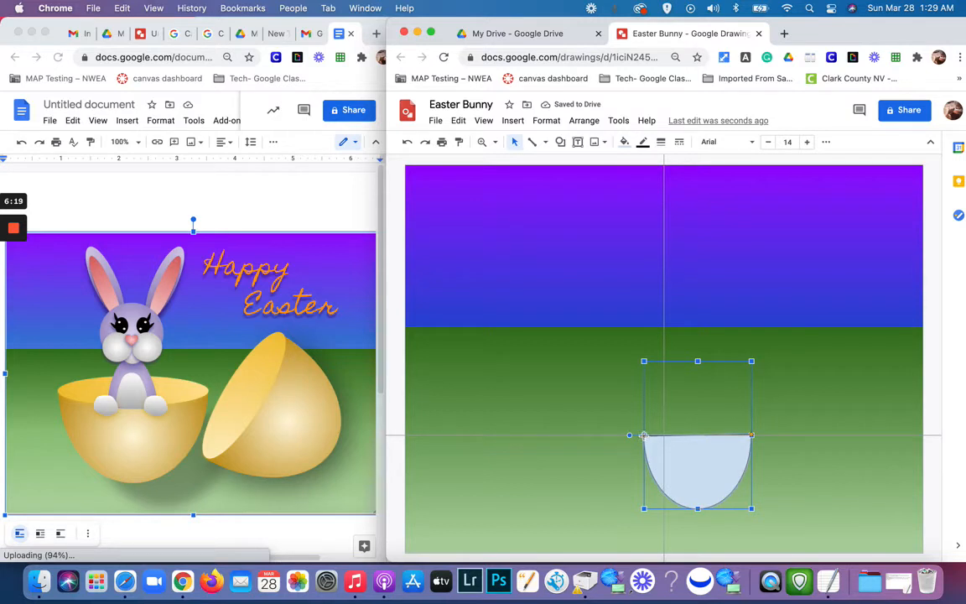
pyautogui.click(606, 431)
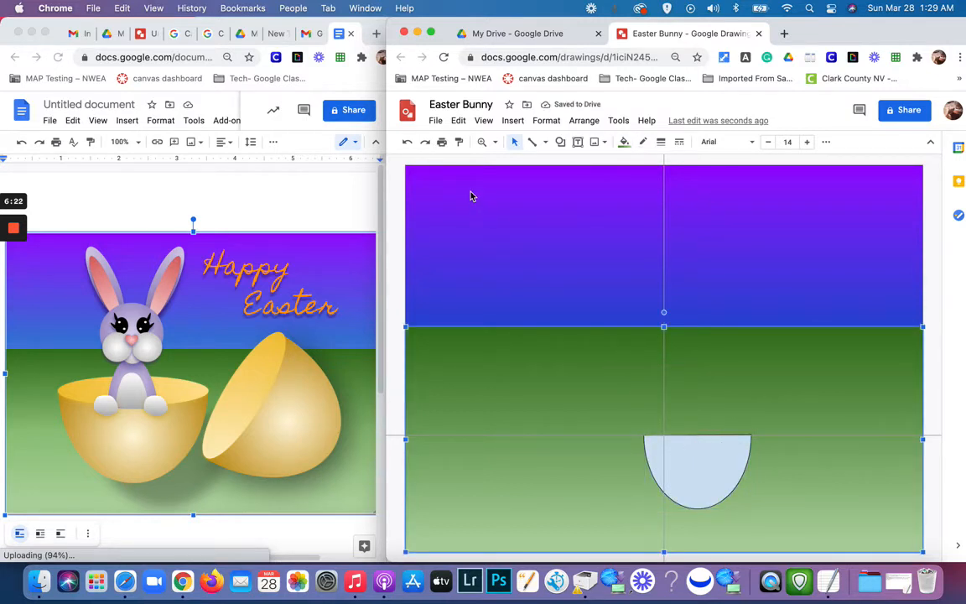
# Step: Turn off snapping to guides for the drawing
pyautogui.click(484, 122)
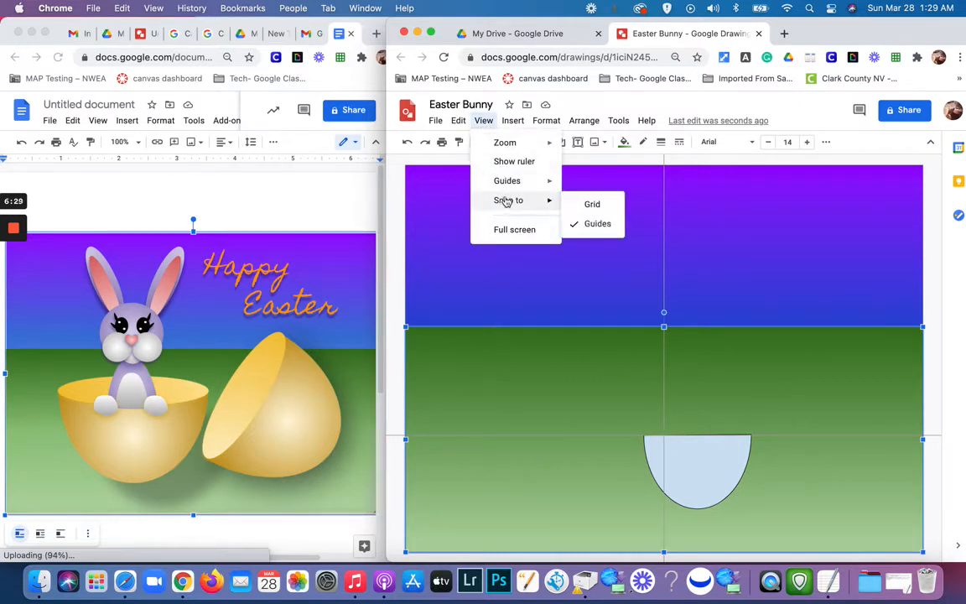
pyautogui.click(575, 225)
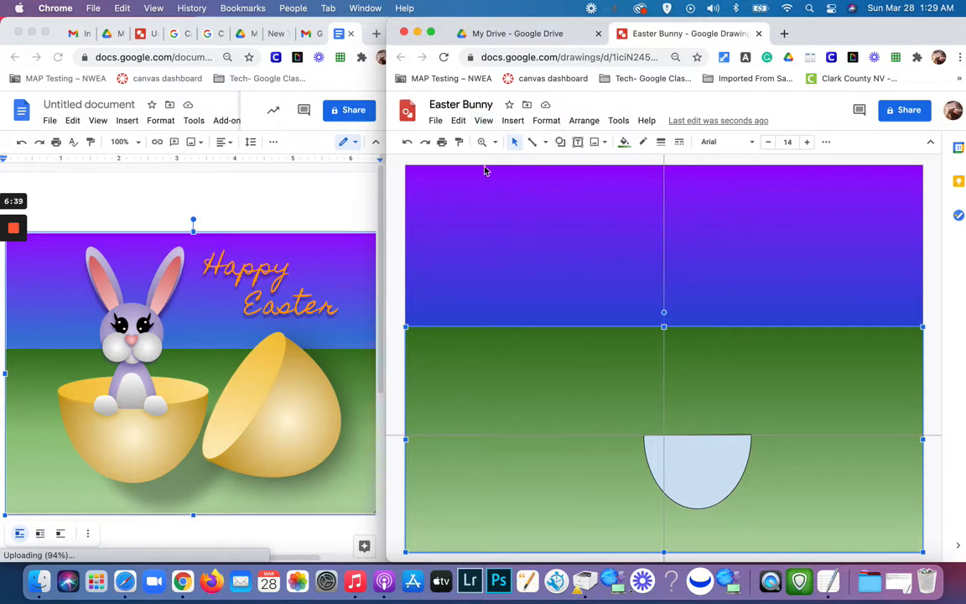
pyautogui.click(483, 121)
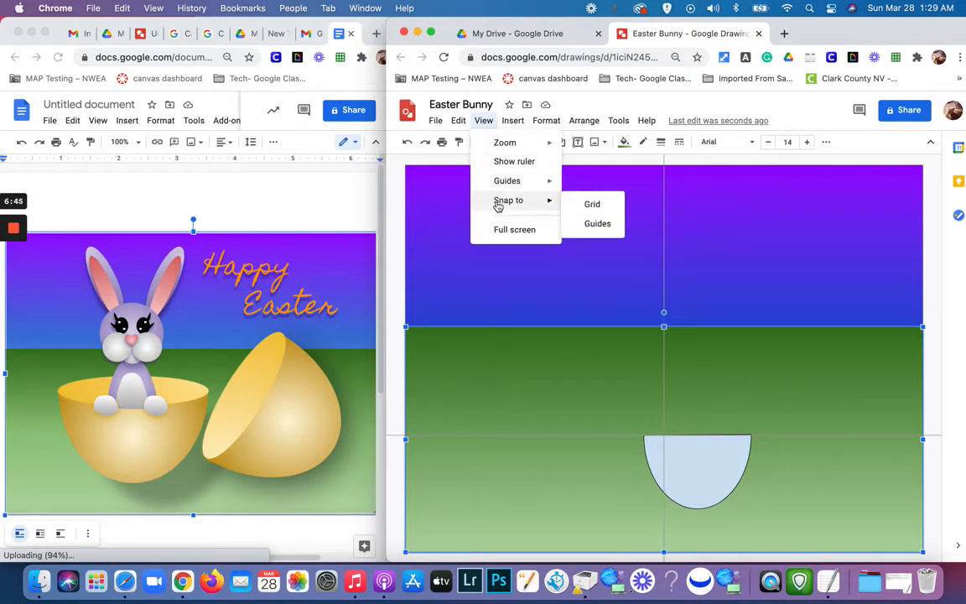
pyautogui.click(554, 385)
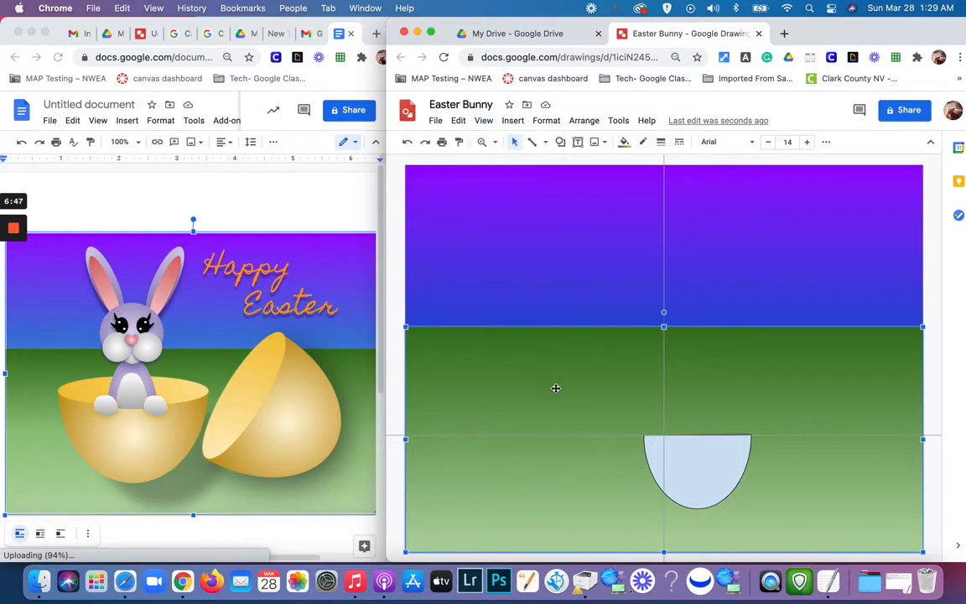
# Step: Widen the half-egg slightly toward the right and fill it with the light yellow radial gradient
pyautogui.click(714, 488)
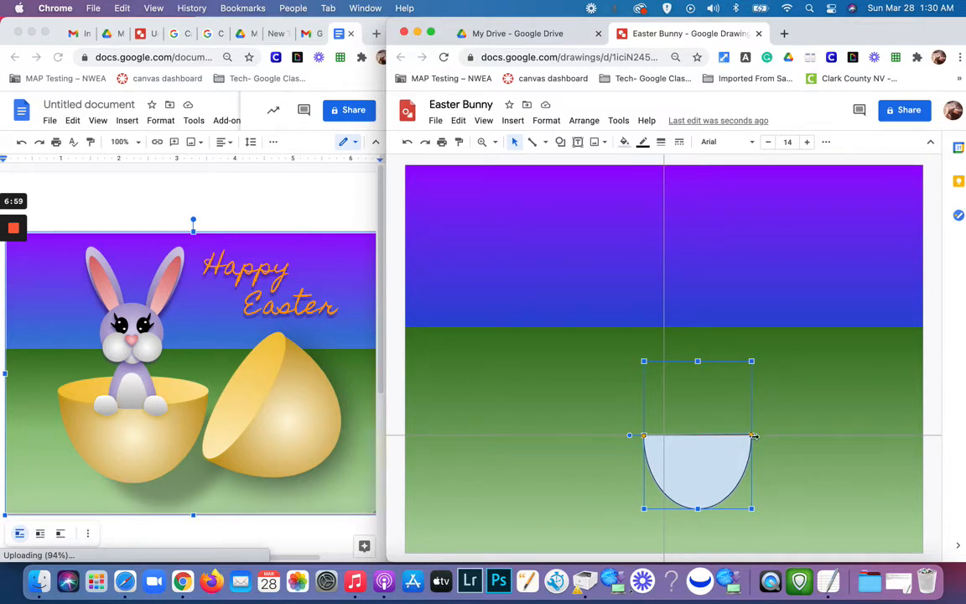
pyautogui.moveTo(754, 435); pyautogui.dragTo(767, 435)
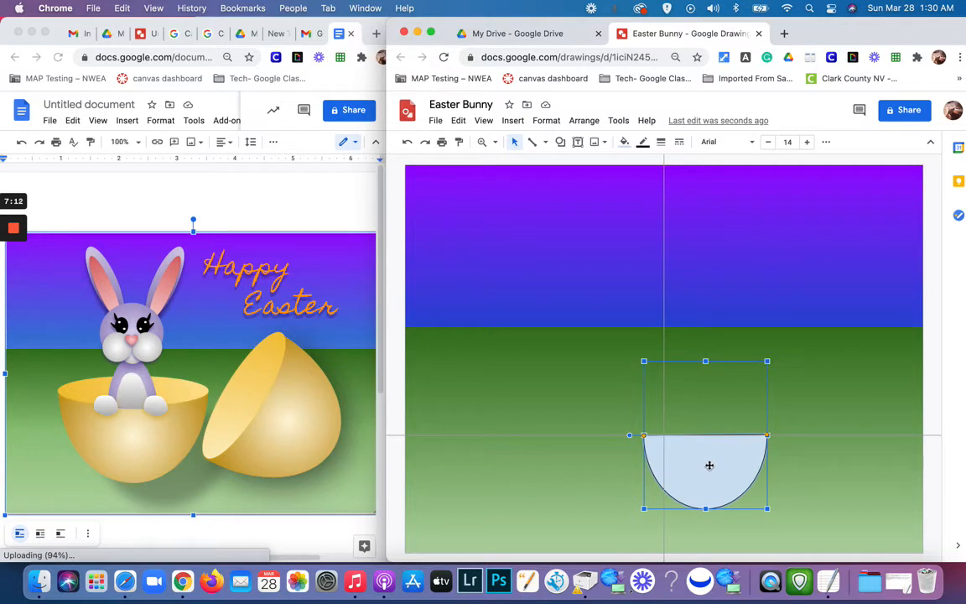
pyautogui.click(624, 142)
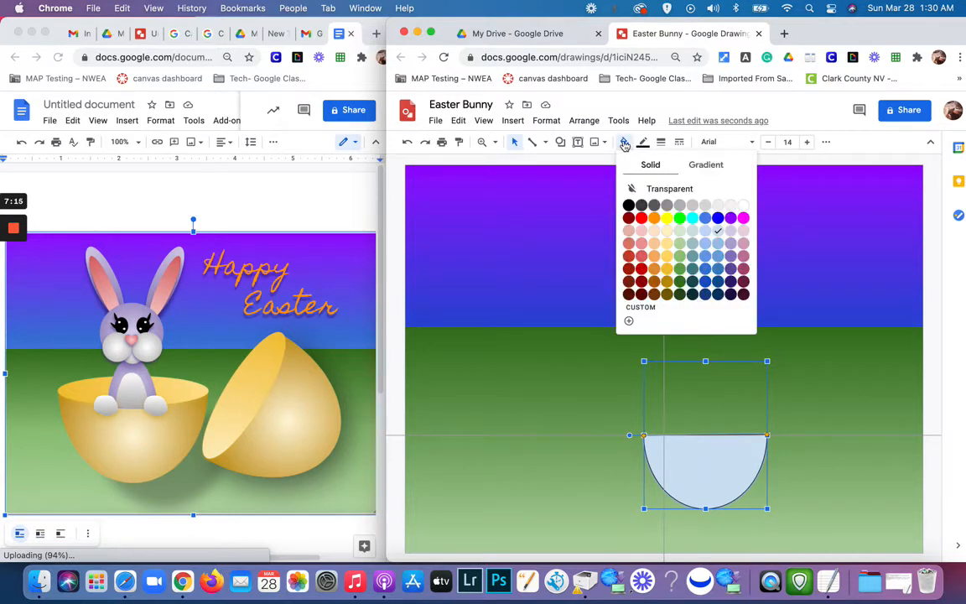
pyautogui.click(701, 165)
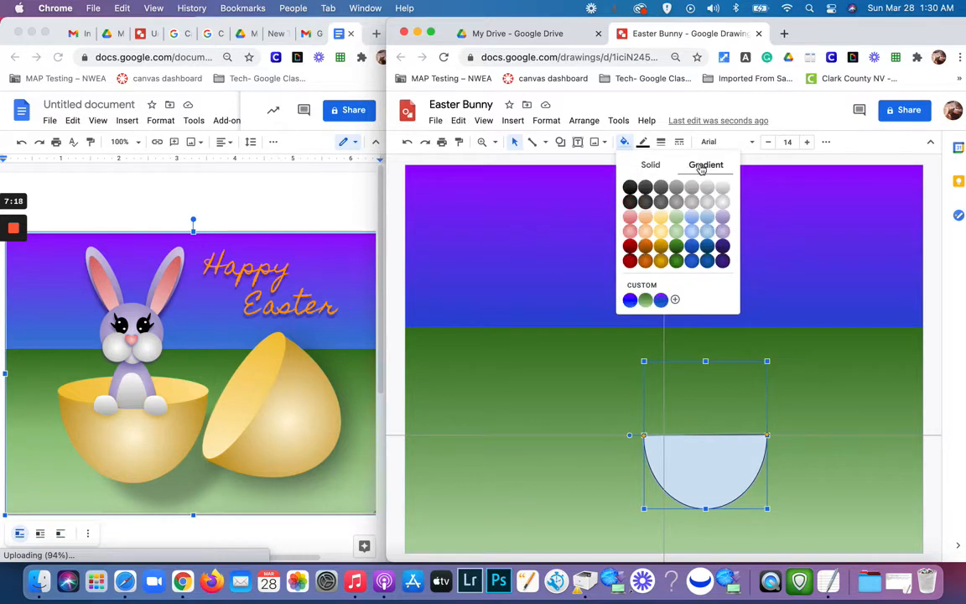
pyautogui.click(661, 234)
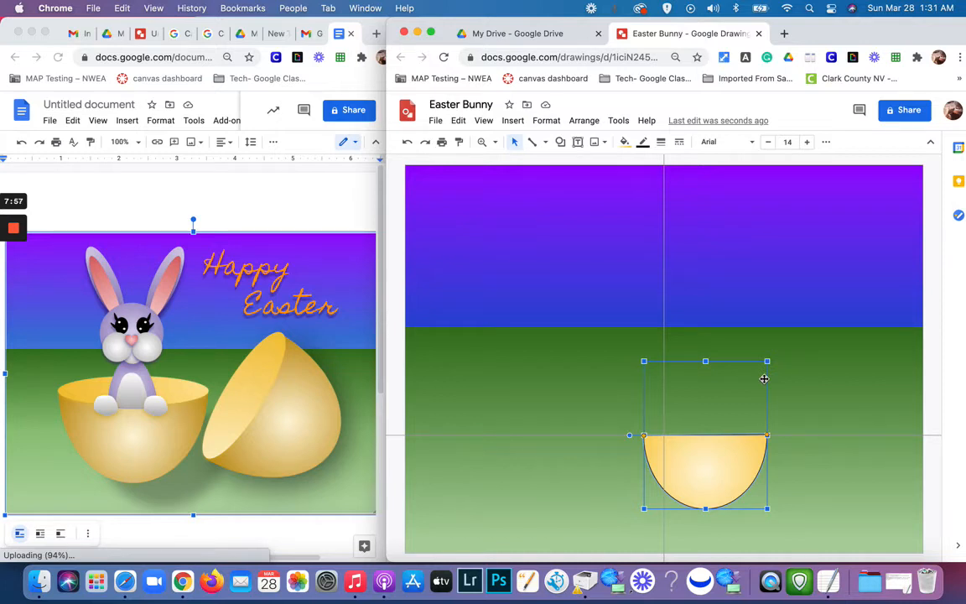
# Step: Duplicate the half-egg, place the copy directly above the original and flip it vertically
pyautogui.press('super+d')
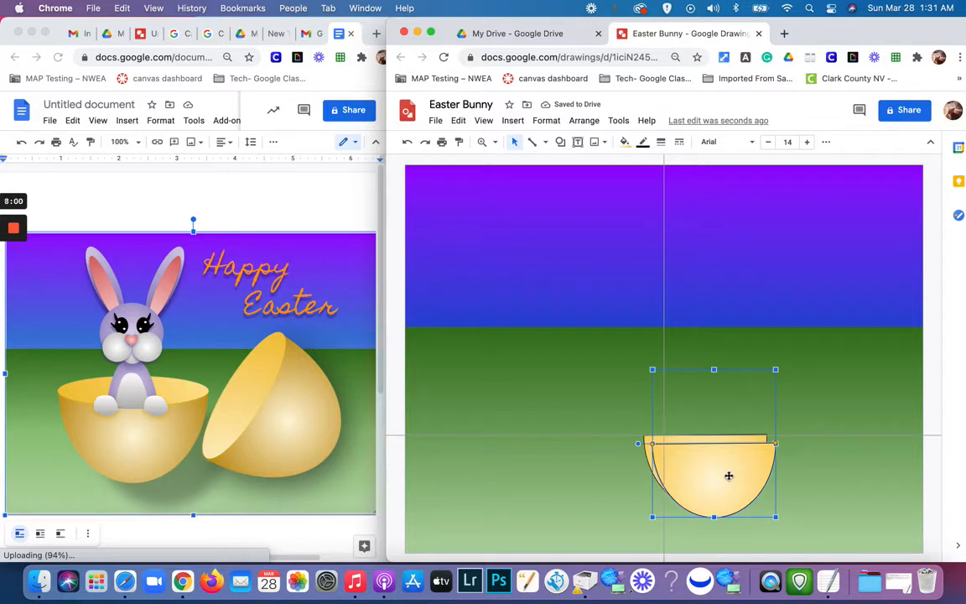
pyautogui.moveTo(722, 476); pyautogui.dragTo(711, 391)
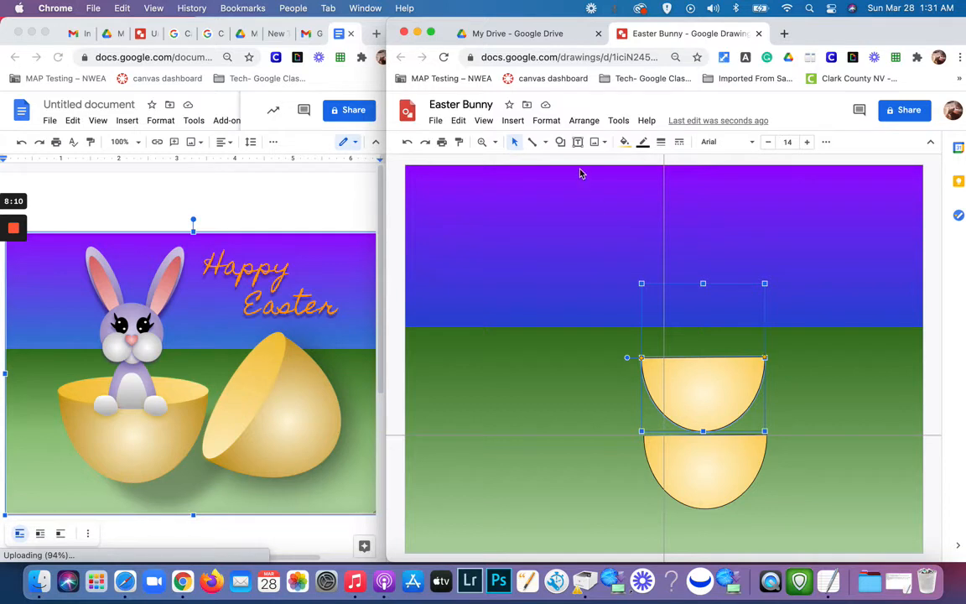
pyautogui.click(583, 120)
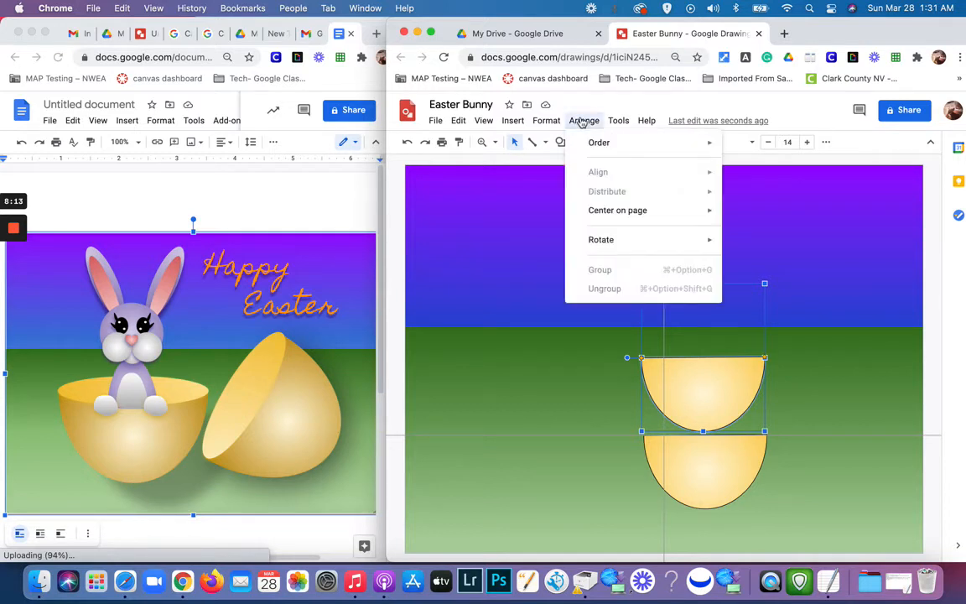
pyautogui.moveTo(608, 240)
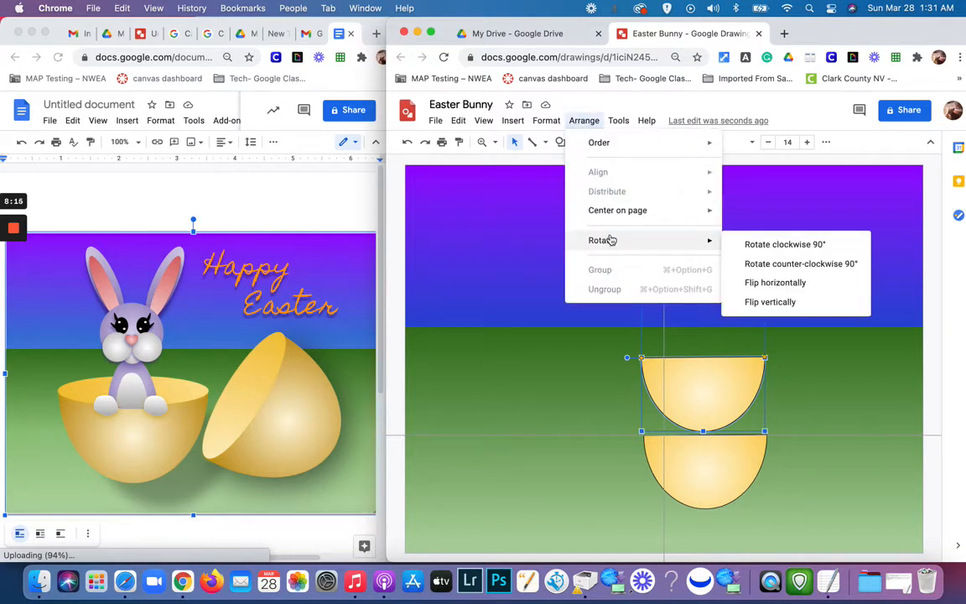
pyautogui.click(760, 304)
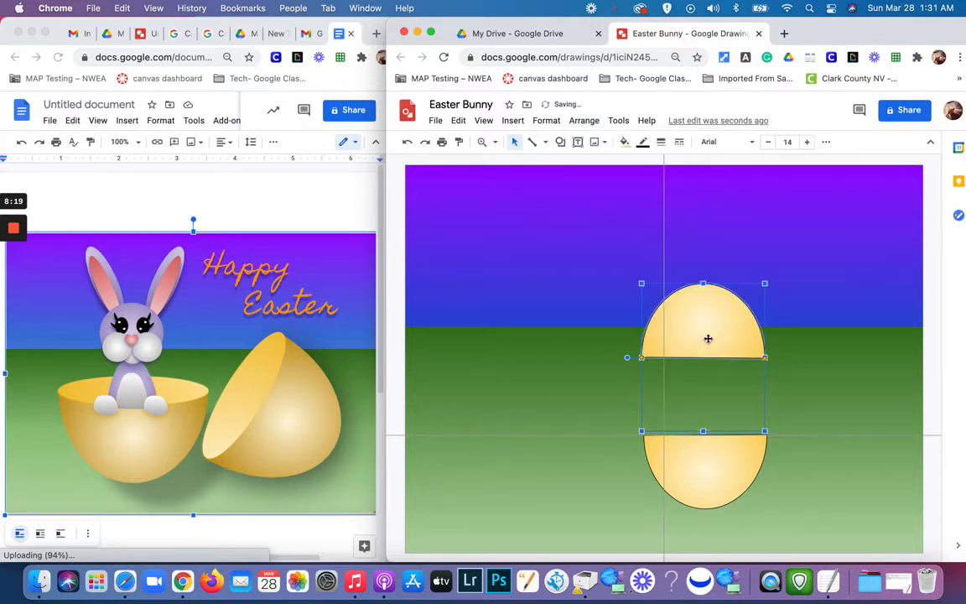
# Step: Lower the flipped half onto the bottom half's flat edge, then narrow it slightly and stretch it a little taller
pyautogui.moveTo(706, 330); pyautogui.dragTo(704, 405)
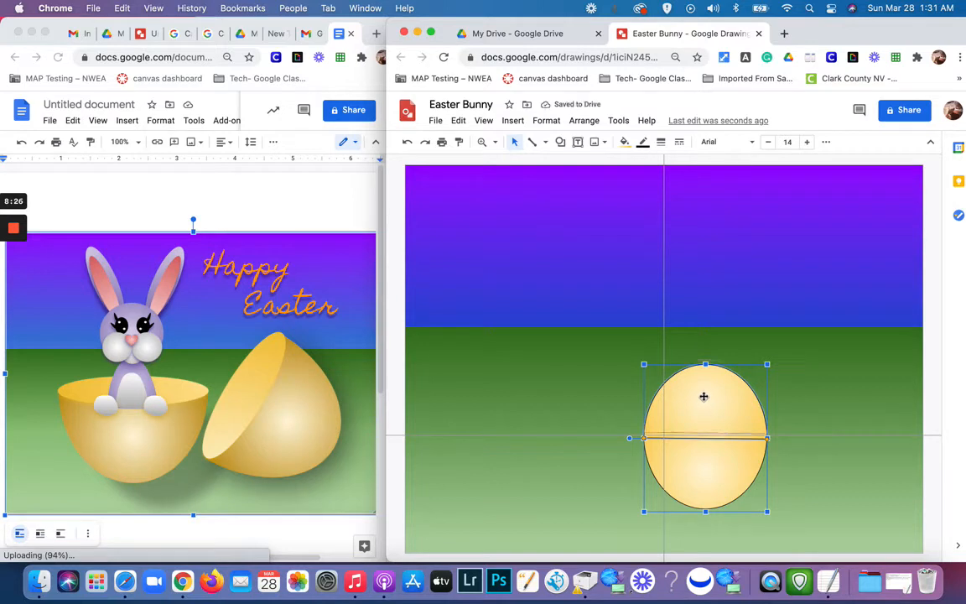
pyautogui.moveTo(706, 403); pyautogui.dragTo(706, 378)
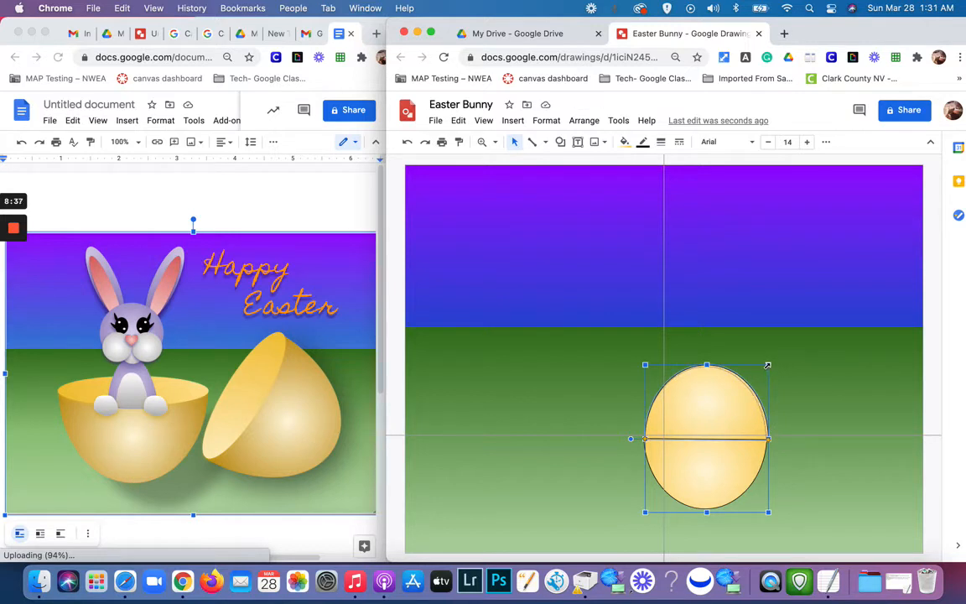
pyautogui.moveTo(767, 366); pyautogui.dragTo(766, 368)
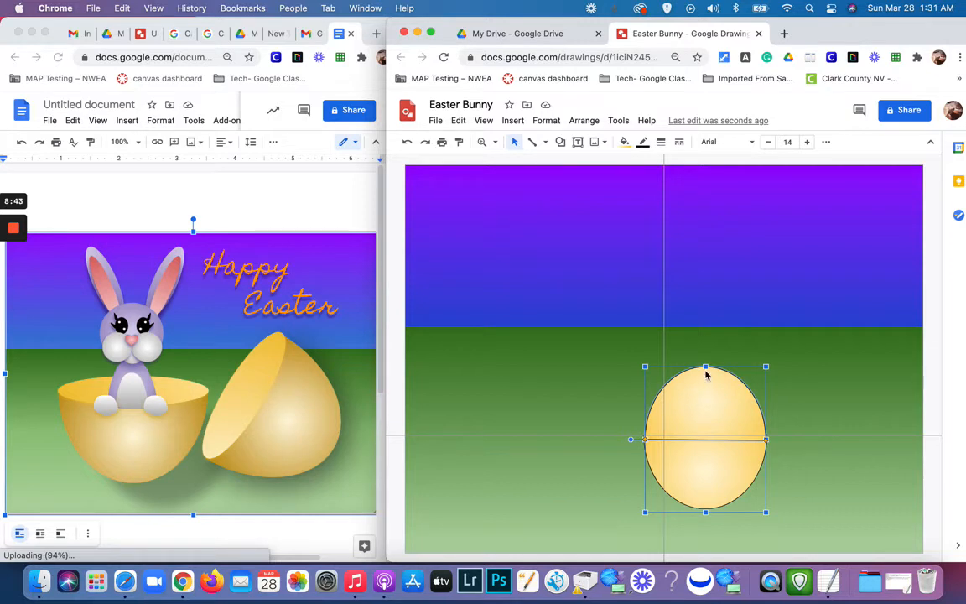
pyautogui.moveTo(706, 366); pyautogui.dragTo(705, 362)
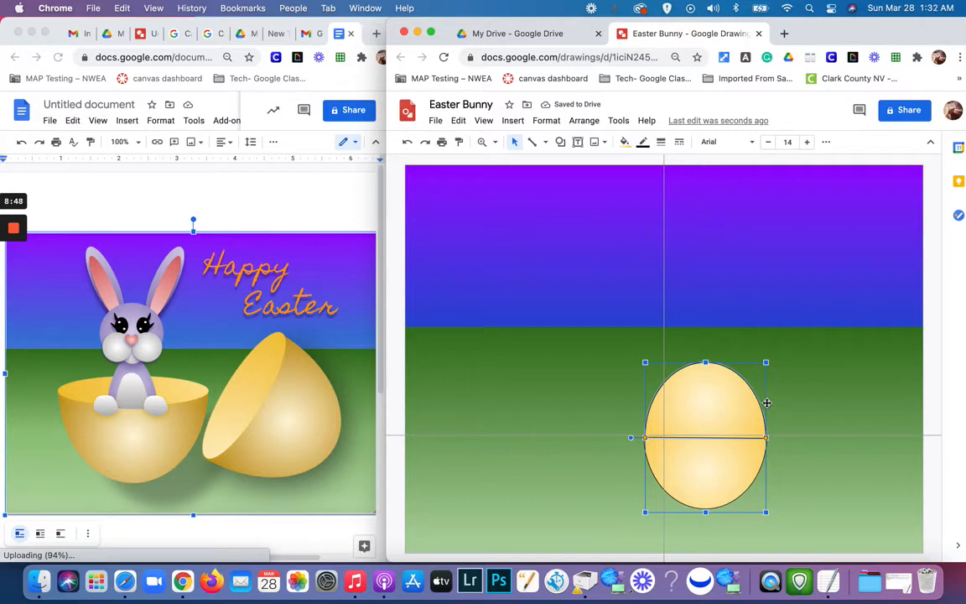
pyautogui.click(766, 403)
pyautogui.click(733, 410)
pyautogui.click(767, 411)
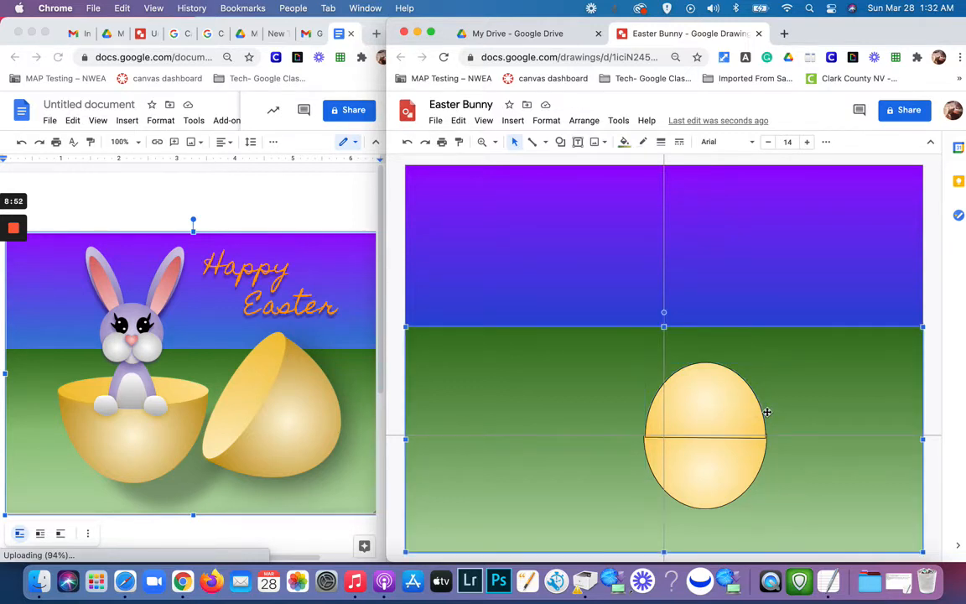
# Step: Make the upper half slightly narrower and taller than the bottom half, and center it on the bottom half's flat edge
pyautogui.click(736, 429)
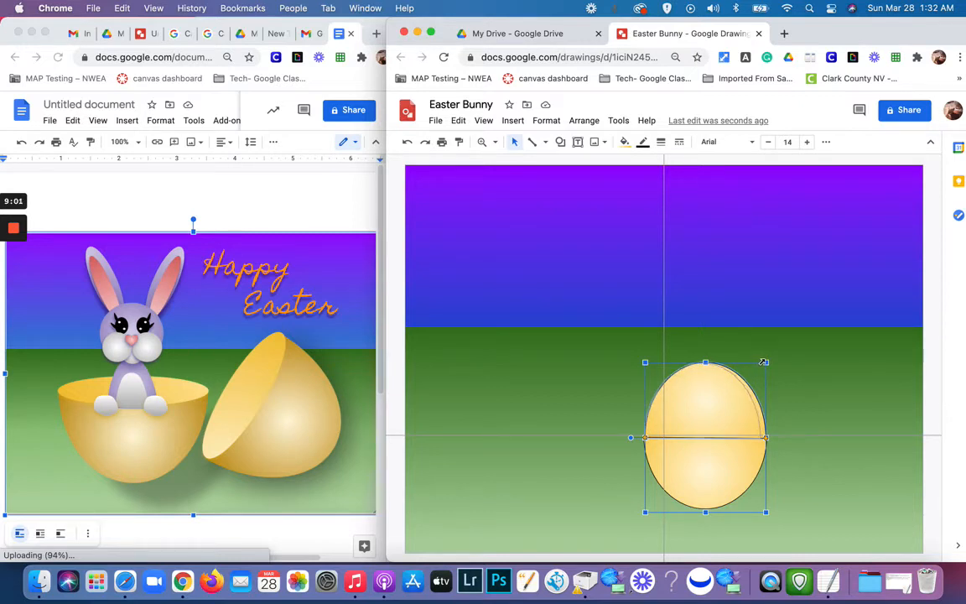
pyautogui.moveTo(763, 362); pyautogui.dragTo(762, 363)
pyautogui.click(785, 375)
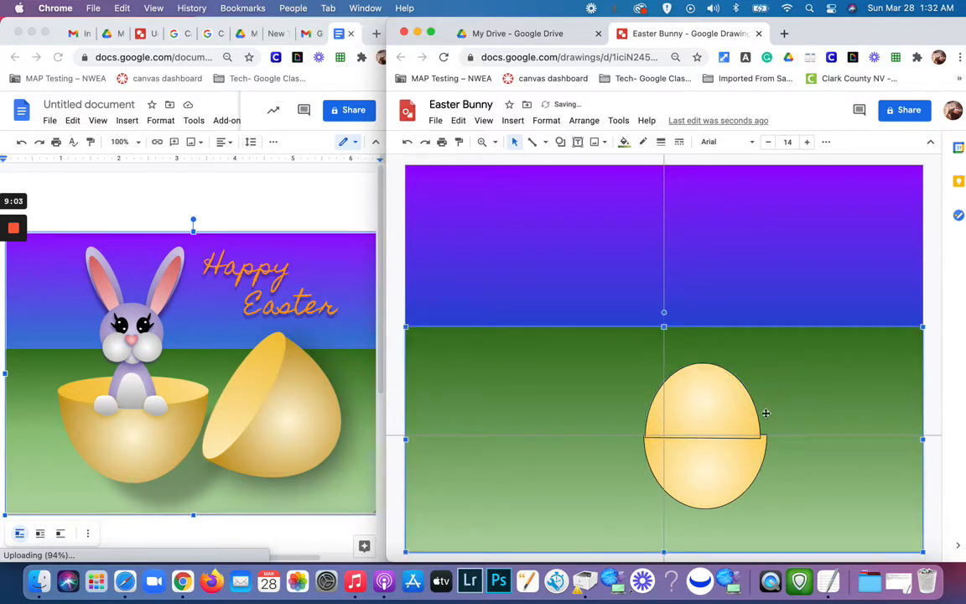
pyautogui.moveTo(729, 415); pyautogui.dragTo(729, 410)
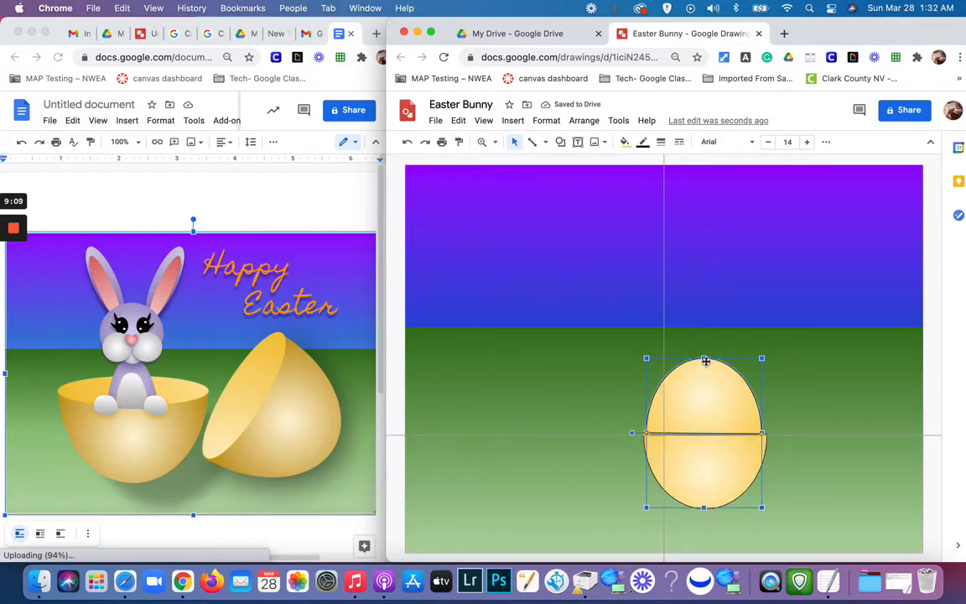
pyautogui.moveTo(704, 358); pyautogui.dragTo(704, 354)
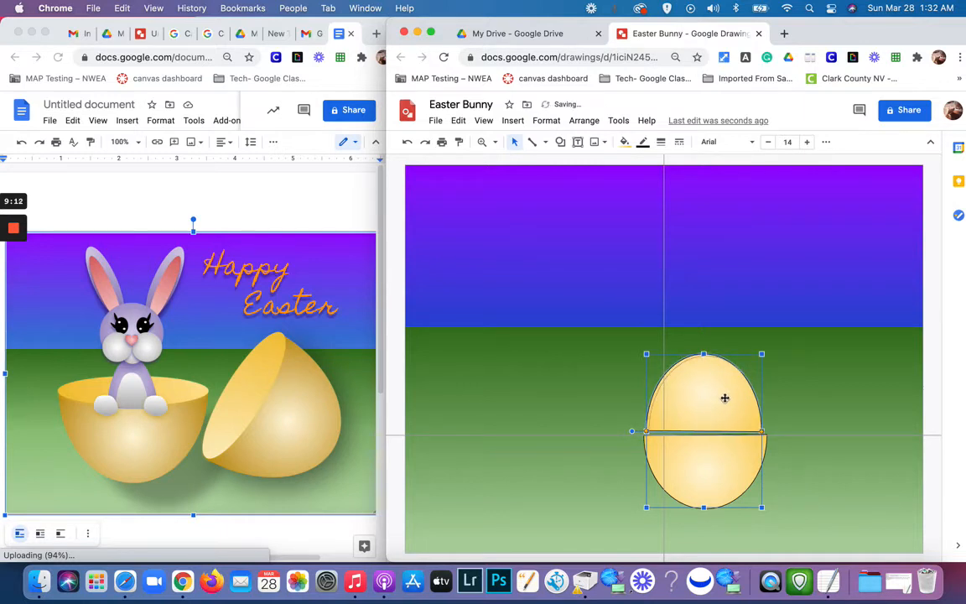
pyautogui.moveTo(722, 395); pyautogui.dragTo(723, 399)
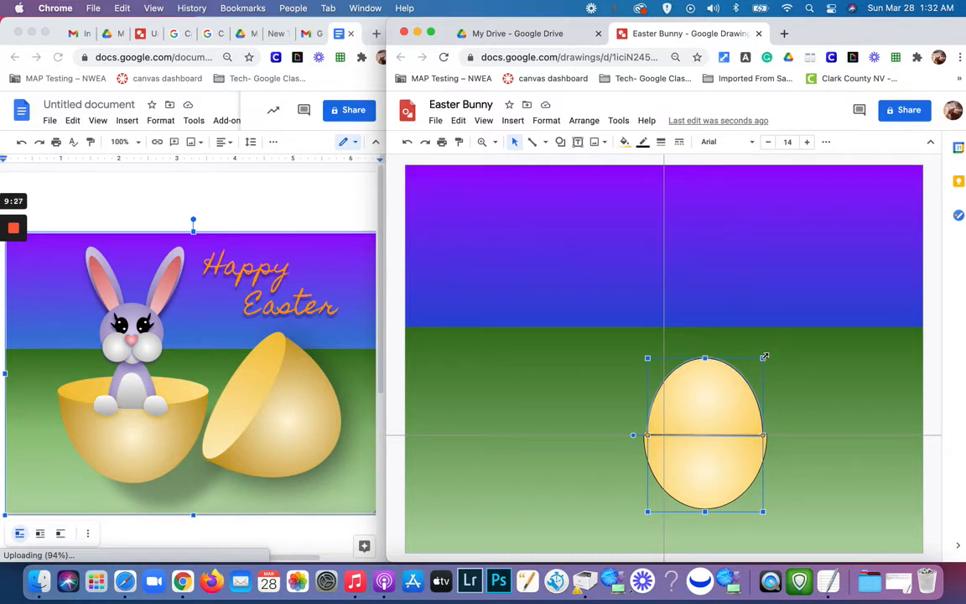
pyautogui.moveTo(763, 357); pyautogui.dragTo(766, 355)
pyautogui.click(797, 384)
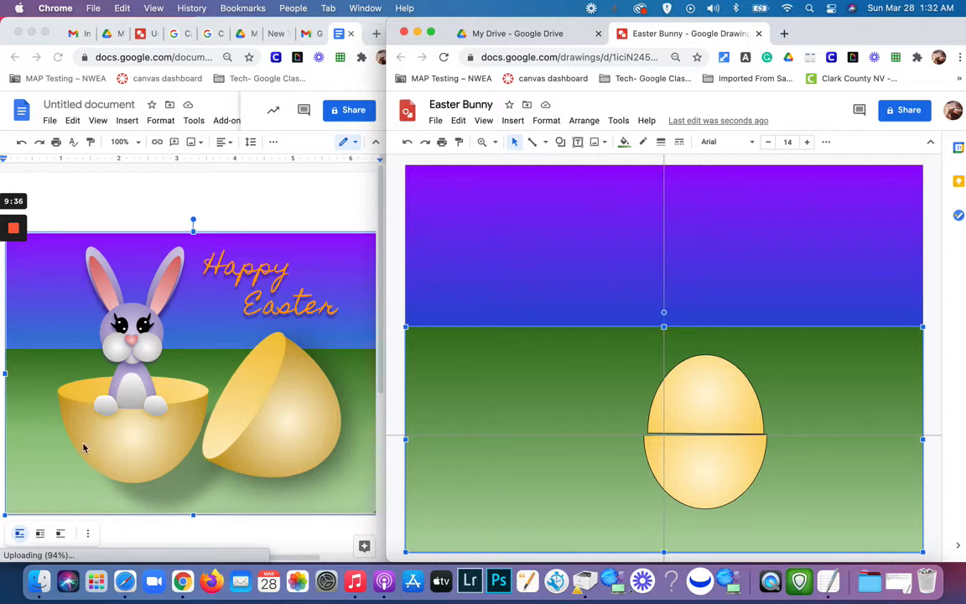
# Step: Give the bottom egg half a custom radial gradient with its outer stop changed to a darker yellow
pyautogui.click(712, 479)
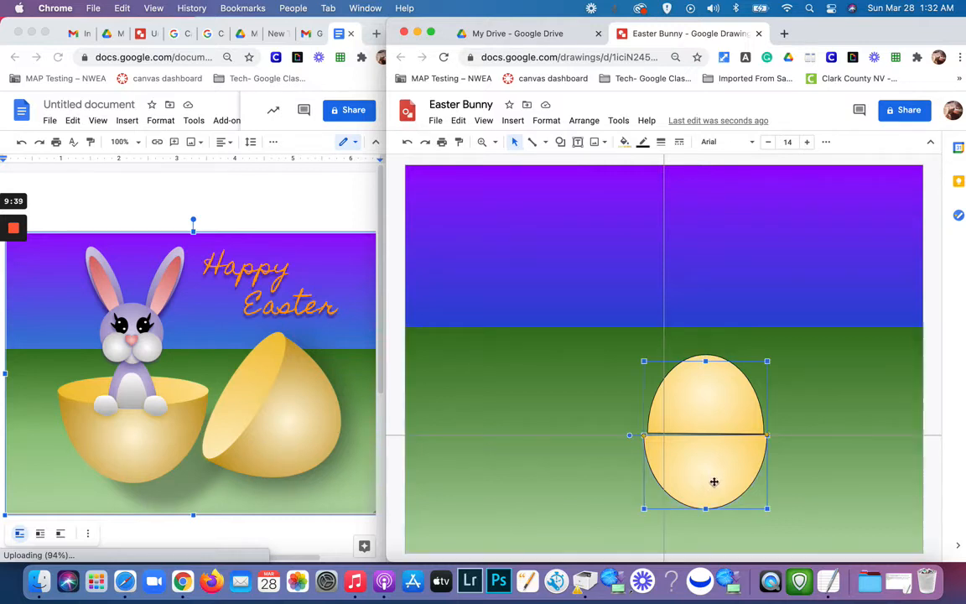
pyautogui.click(624, 143)
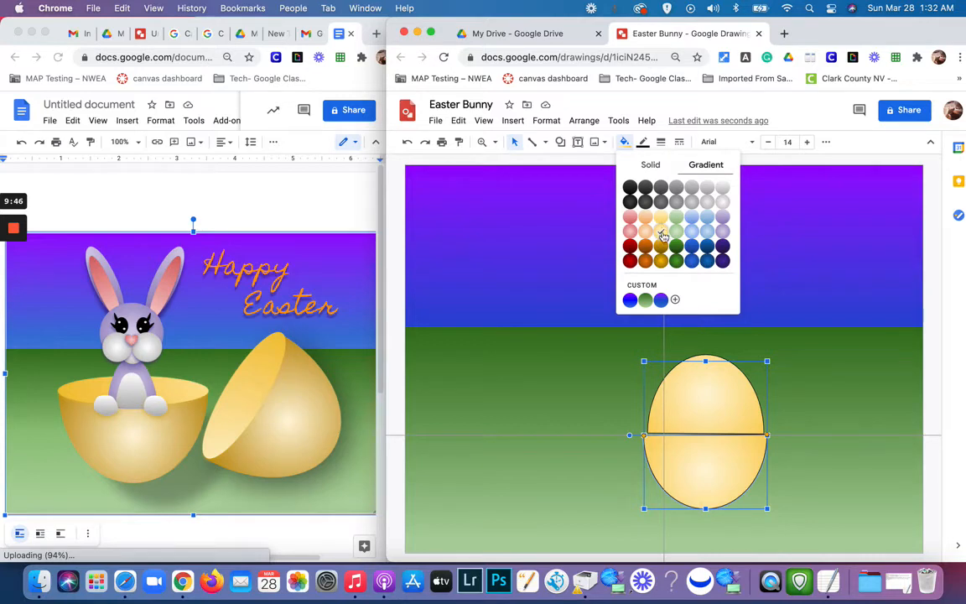
pyautogui.click(639, 286)
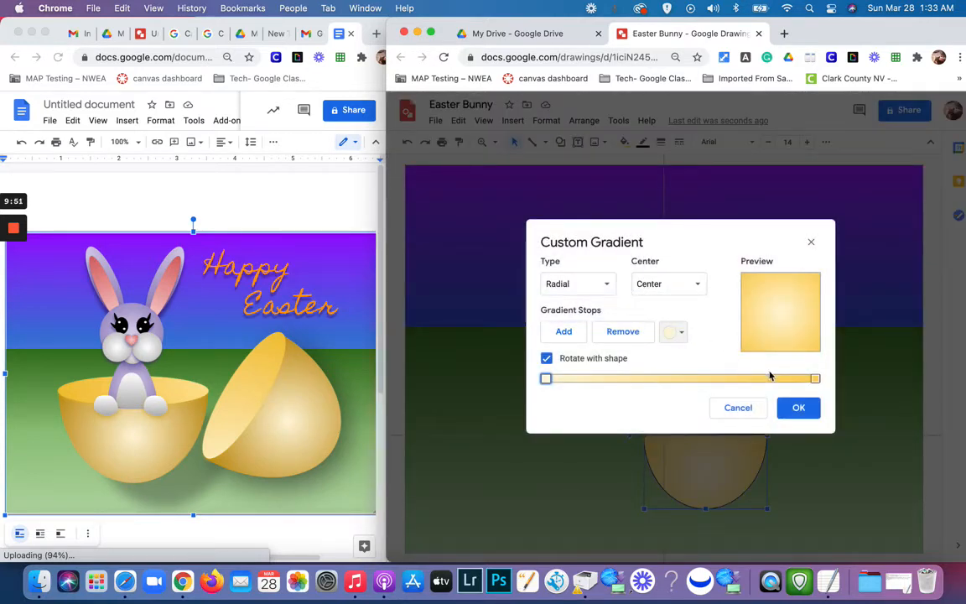
pyautogui.click(815, 382)
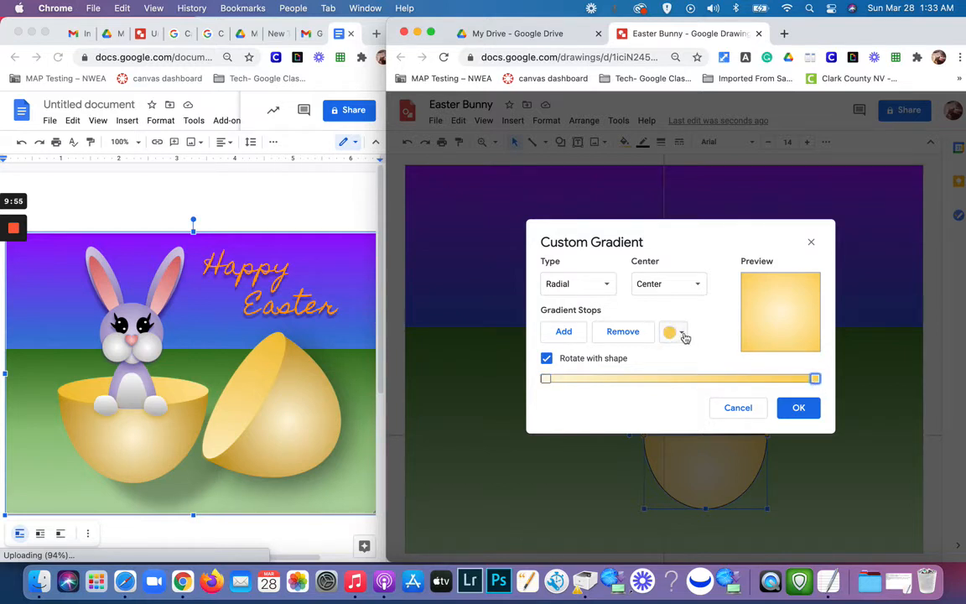
pyautogui.click(679, 333)
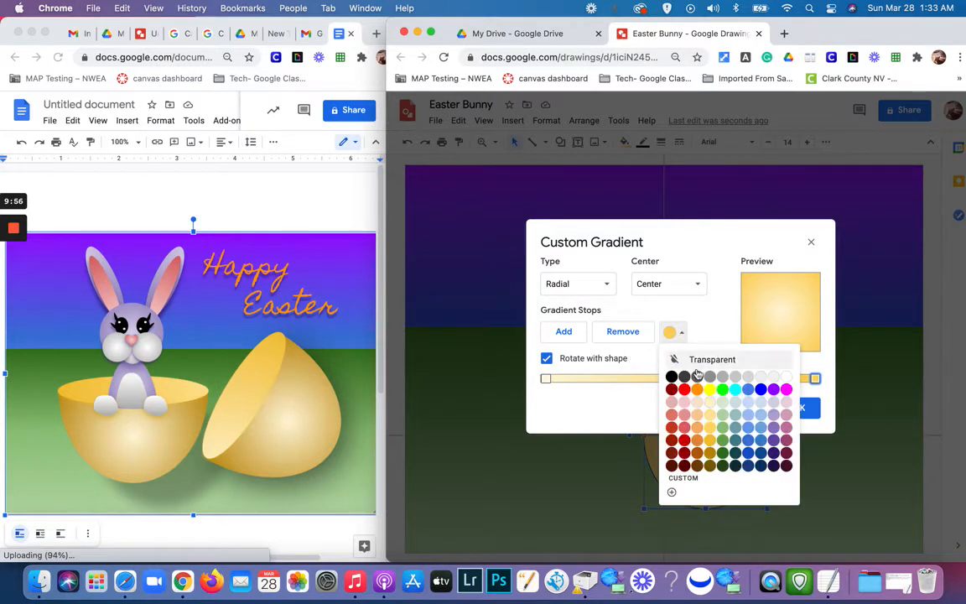
pyautogui.click(711, 440)
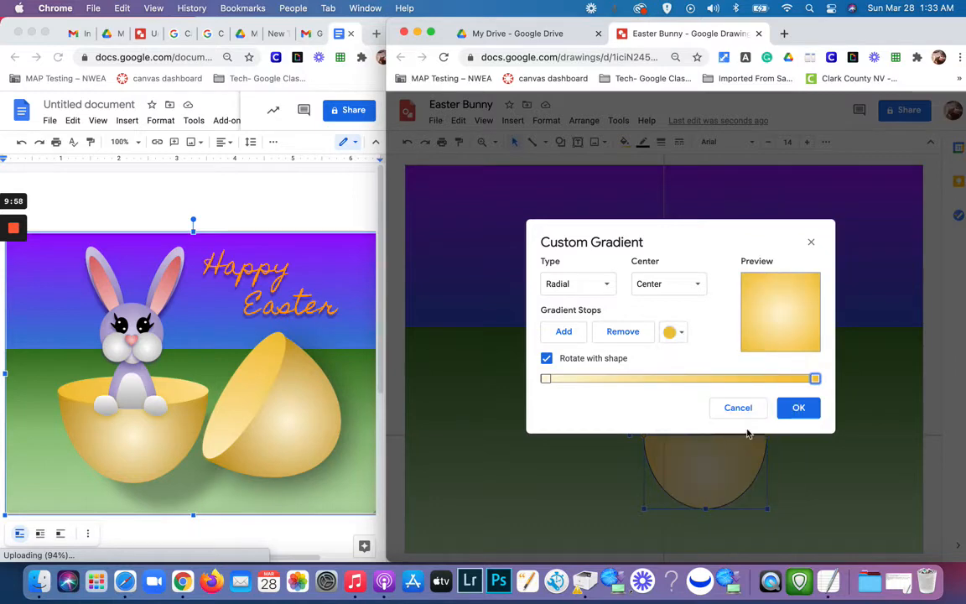
pyautogui.click(809, 410)
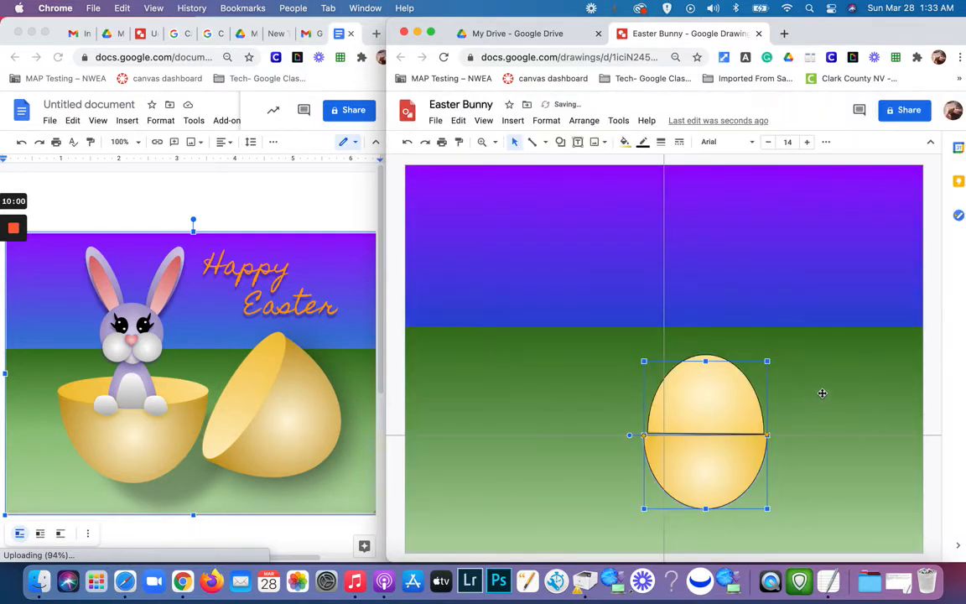
# Step: Fill the upper egg half with the same custom yellow gradient as the bottom half
pyautogui.click(741, 398)
pyautogui.click(624, 142)
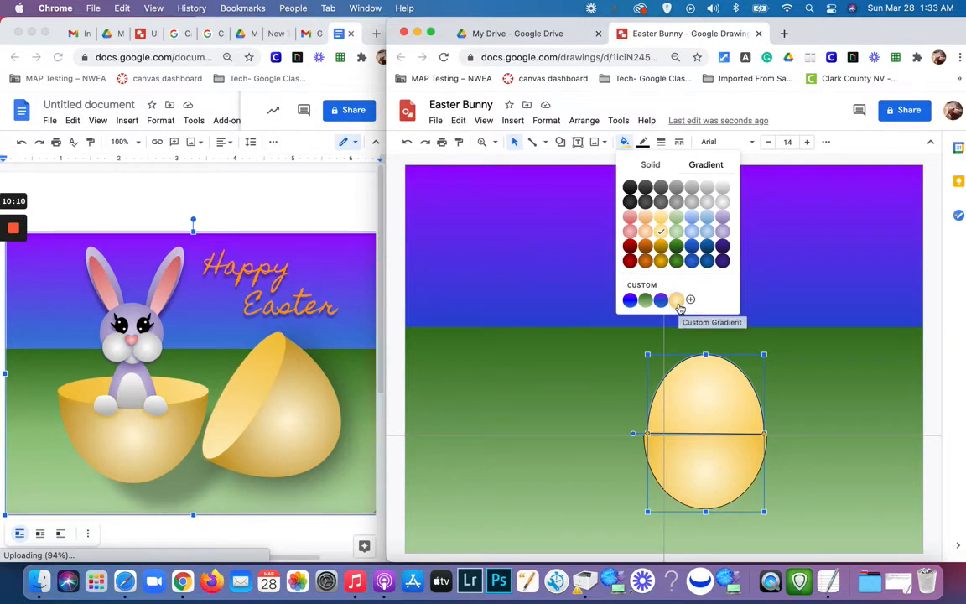
pyautogui.click(678, 306)
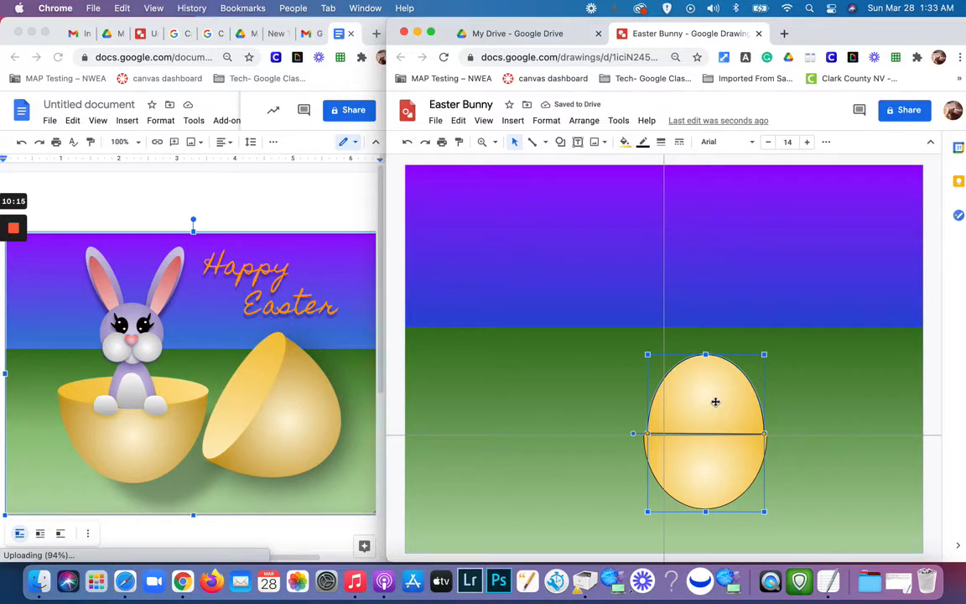
# Step: Move both egg halves to the left part of the green ground, one above the other, and select them together
pyautogui.moveTo(719, 402); pyautogui.dragTo(816, 400)
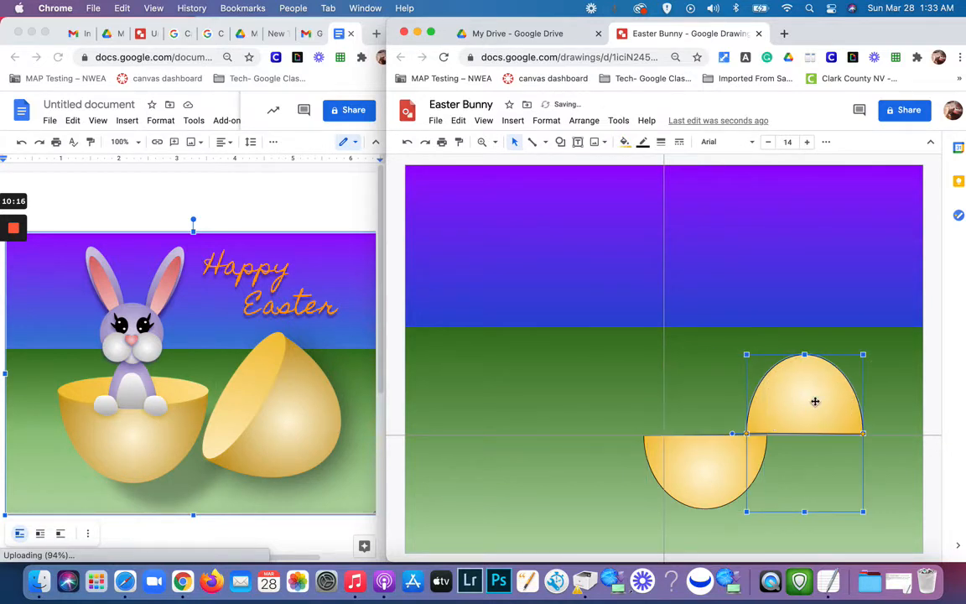
pyautogui.click(710, 459)
pyautogui.moveTo(643, 460); pyautogui.dragTo(586, 462)
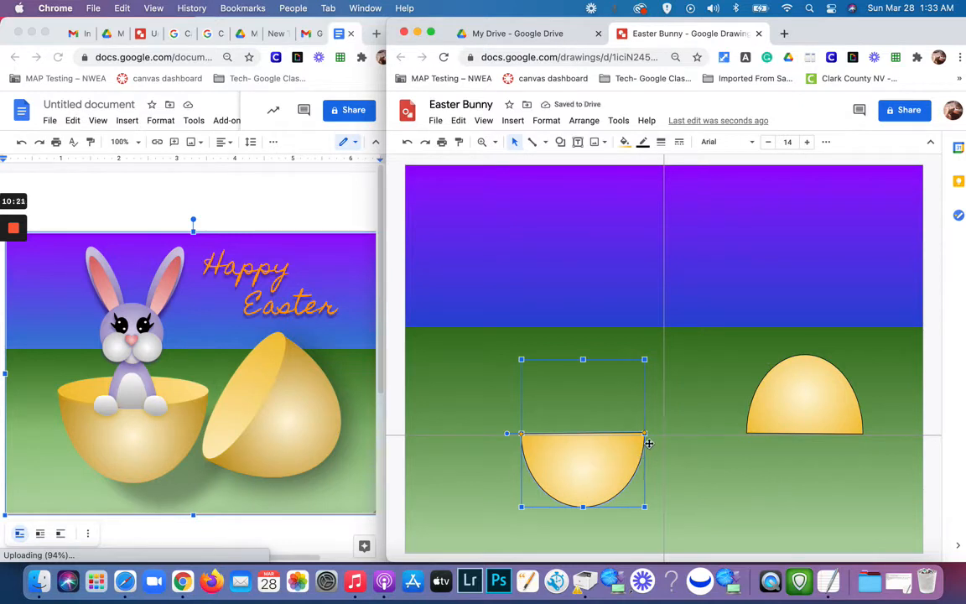
pyautogui.click(759, 419)
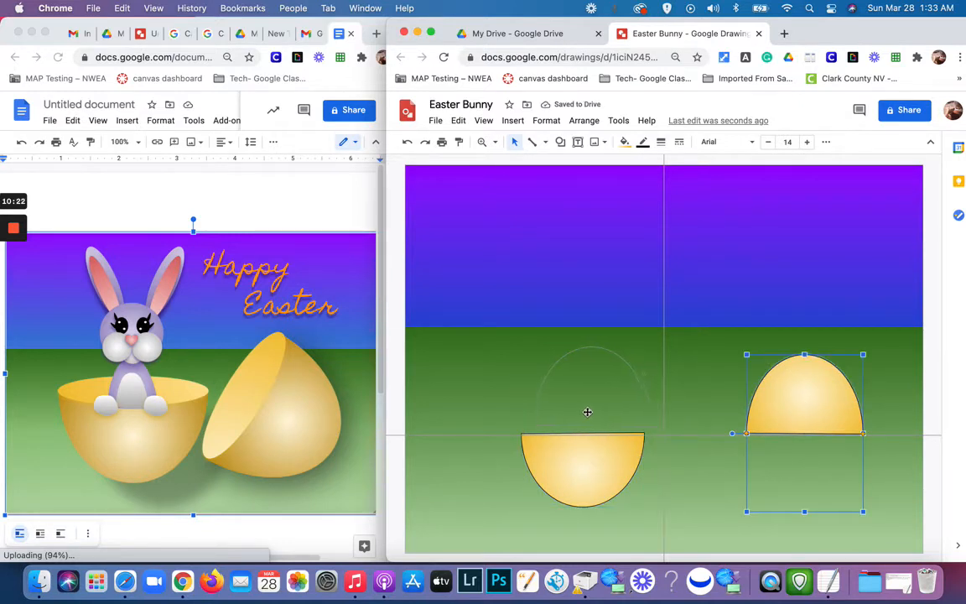
pyautogui.moveTo(588, 412); pyautogui.dragTo(572, 412)
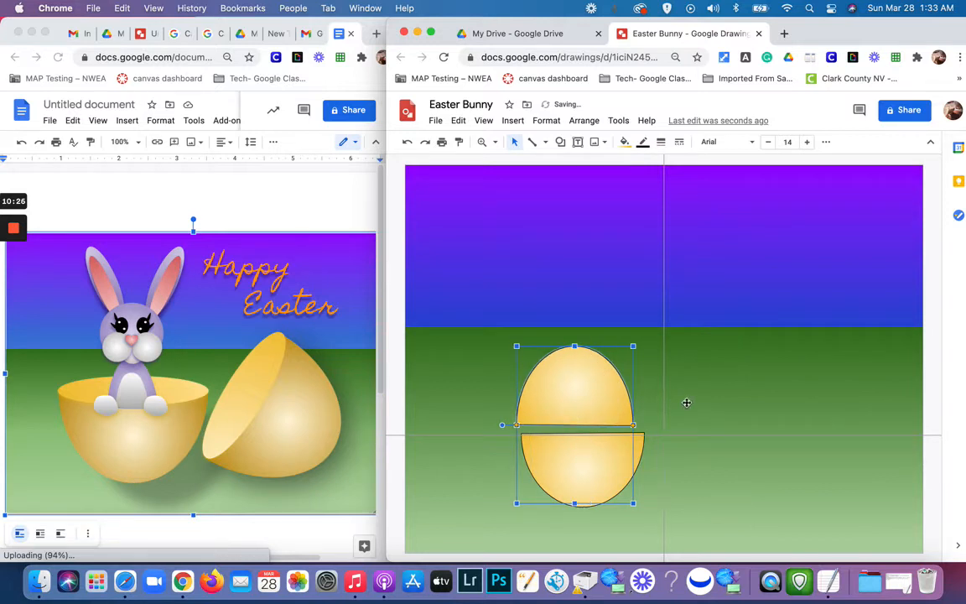
pyautogui.keyDown('shift'); pyautogui.click(641, 449); pyautogui.keyUp('shift')
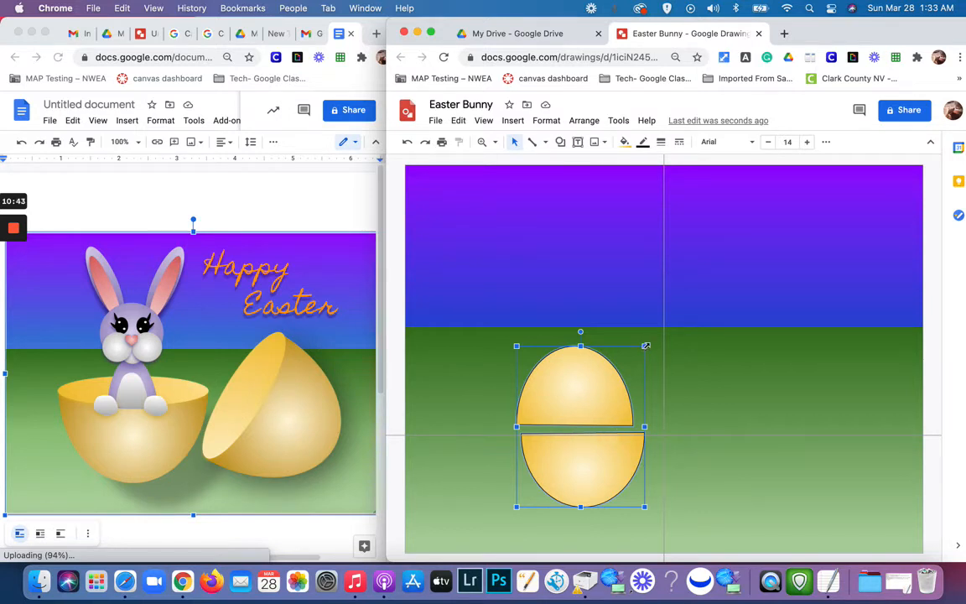
# Step: Enlarge both egg halves together, and move the bottom half alone to the lower left of the green ground
pyautogui.moveTo(646, 345); pyautogui.dragTo(718, 268)
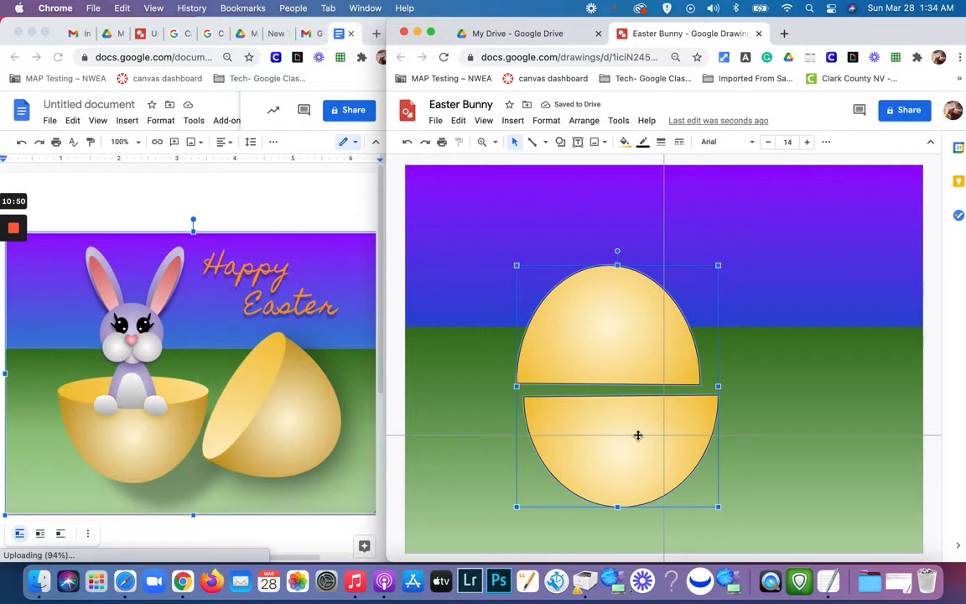
pyautogui.moveTo(638, 435); pyautogui.dragTo(589, 455)
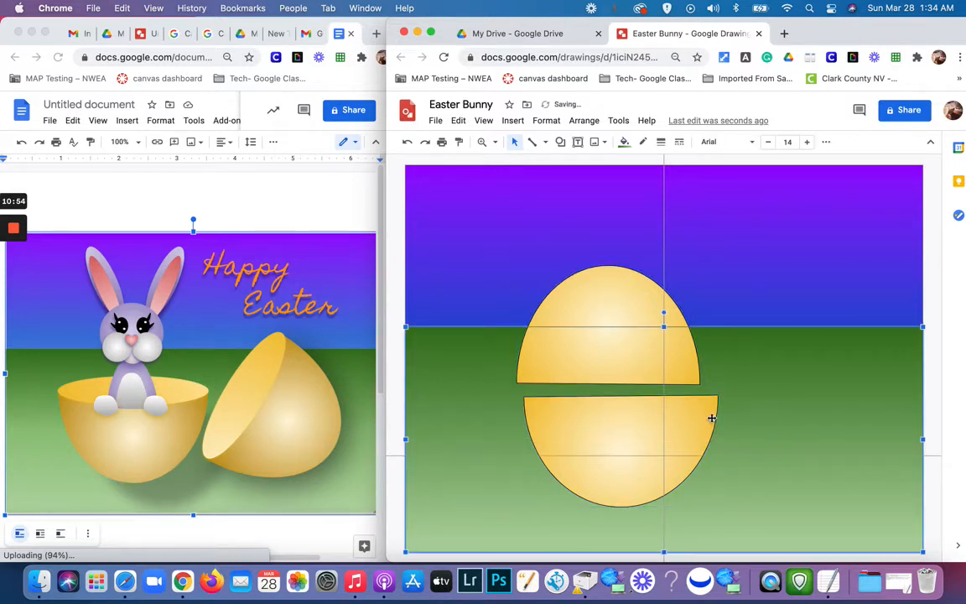
pyautogui.moveTo(710, 416); pyautogui.dragTo(606, 458)
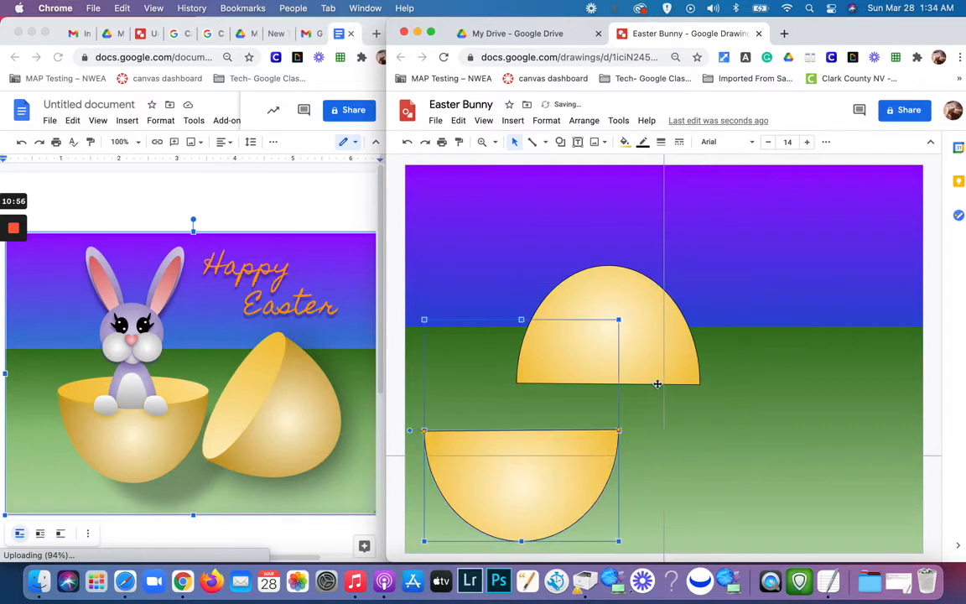
# Step: Clear the vertical and horizontal guides off the canvas
pyautogui.moveTo(666, 369); pyautogui.dragTo(956, 371)
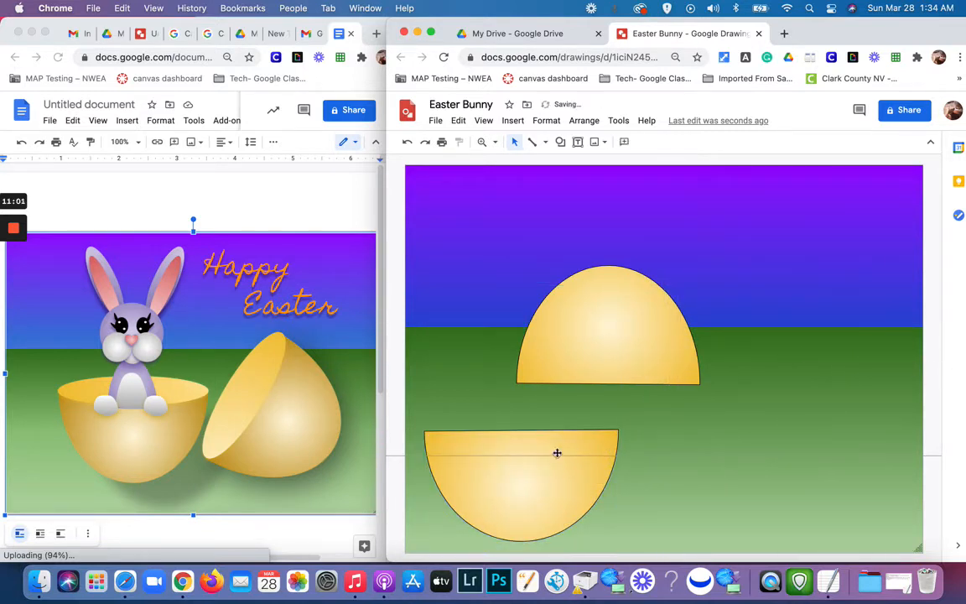
pyautogui.moveTo(549, 456); pyautogui.dragTo(540, 189)
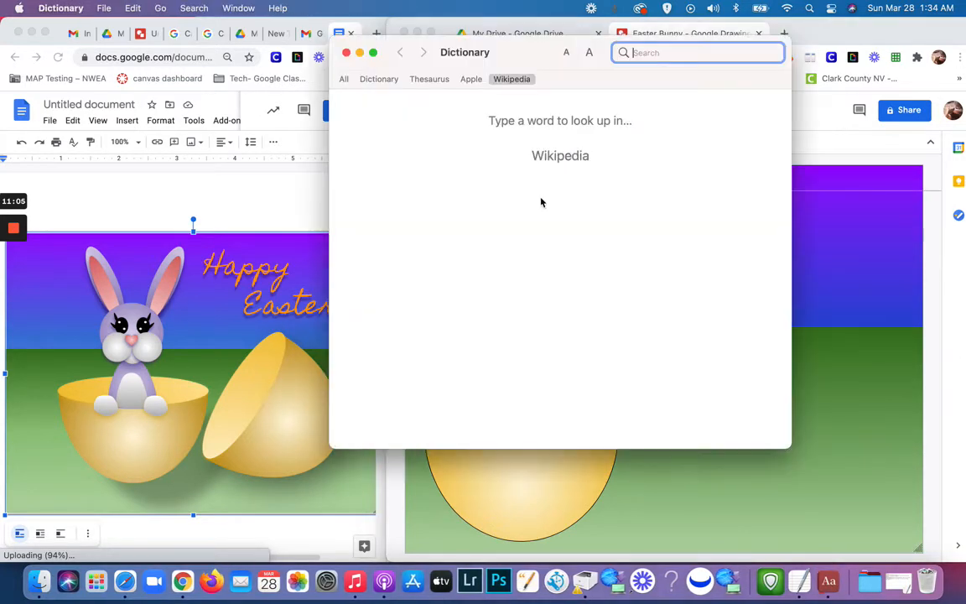
pyautogui.click(826, 277)
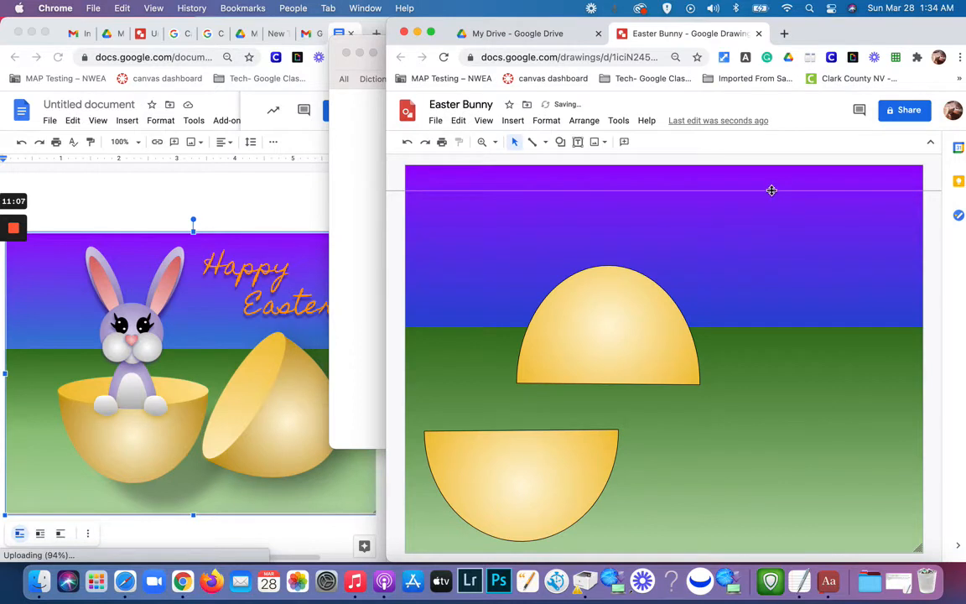
pyautogui.moveTo(771, 191); pyautogui.dragTo(767, 163)
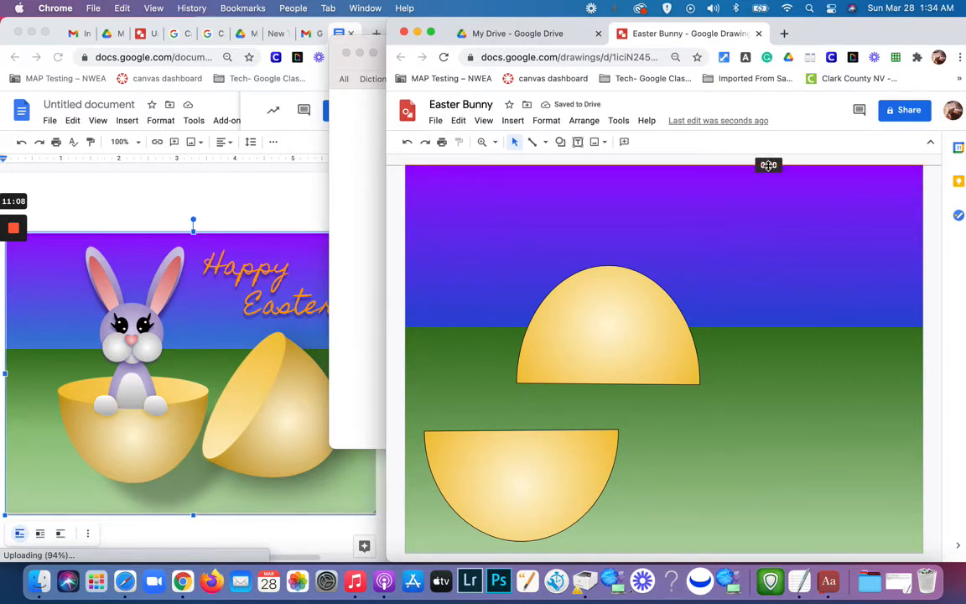
# Step: Rotate the upper egg half clockwise until its flat edge faces up-left, place it on the ground's right side, and move the bottom half beside it
pyautogui.click(637, 331)
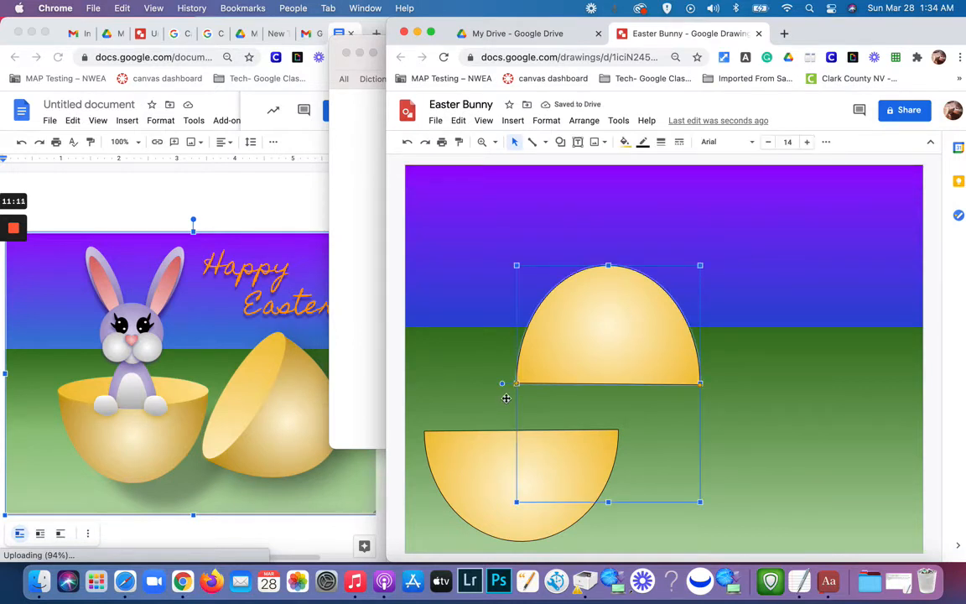
pyautogui.moveTo(501, 383); pyautogui.dragTo(574, 285)
pyautogui.moveTo(651, 347); pyautogui.dragTo(732, 342)
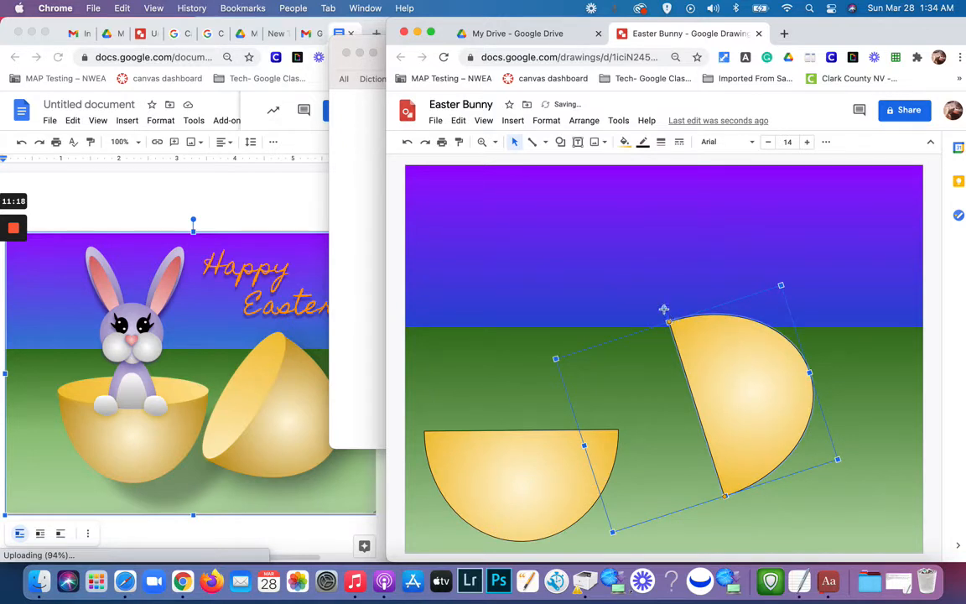
pyautogui.moveTo(663, 309); pyautogui.dragTo(783, 316)
pyautogui.moveTo(735, 458); pyautogui.dragTo(771, 464)
pyautogui.click(549, 483)
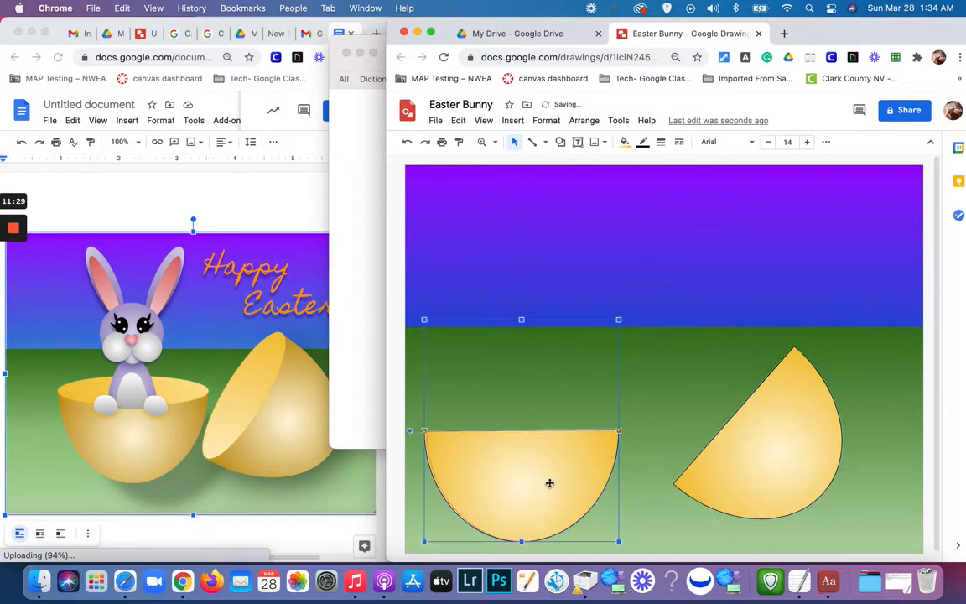
pyautogui.moveTo(549, 483); pyautogui.dragTo(608, 465)
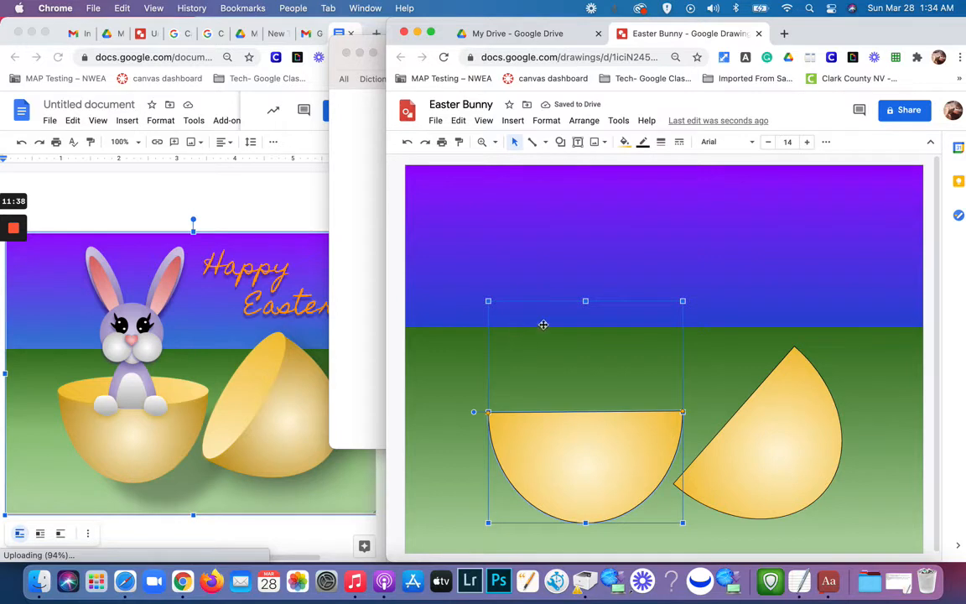
# Step: Make the outlines of both the bottom and the tilted egg half transparent
pyautogui.click(643, 144)
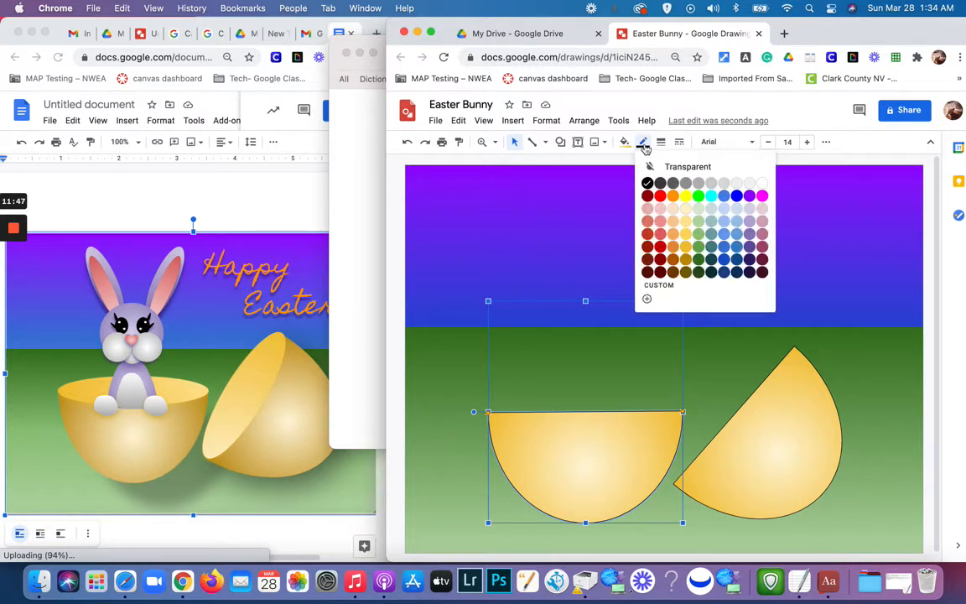
pyautogui.click(651, 166)
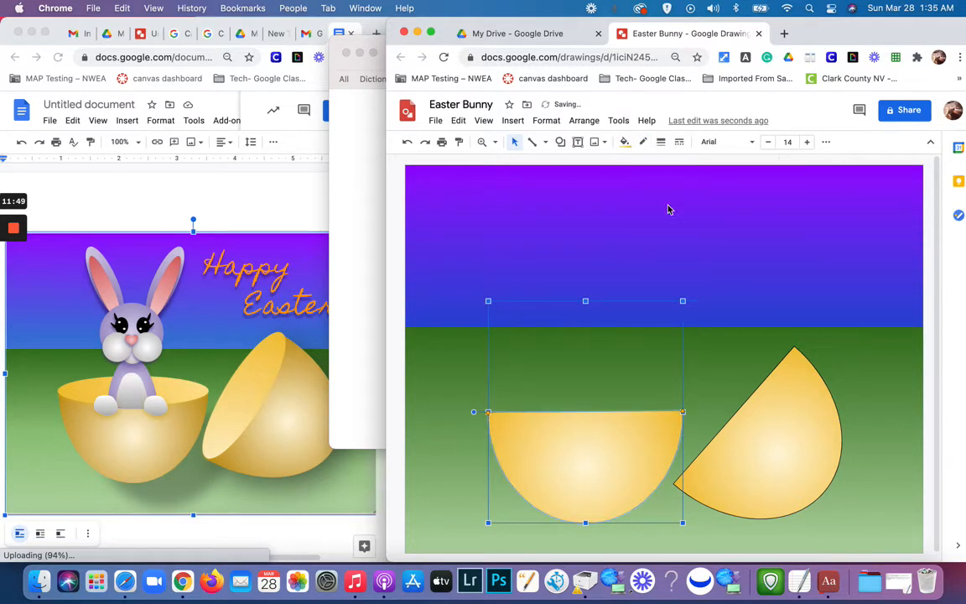
pyautogui.click(714, 388)
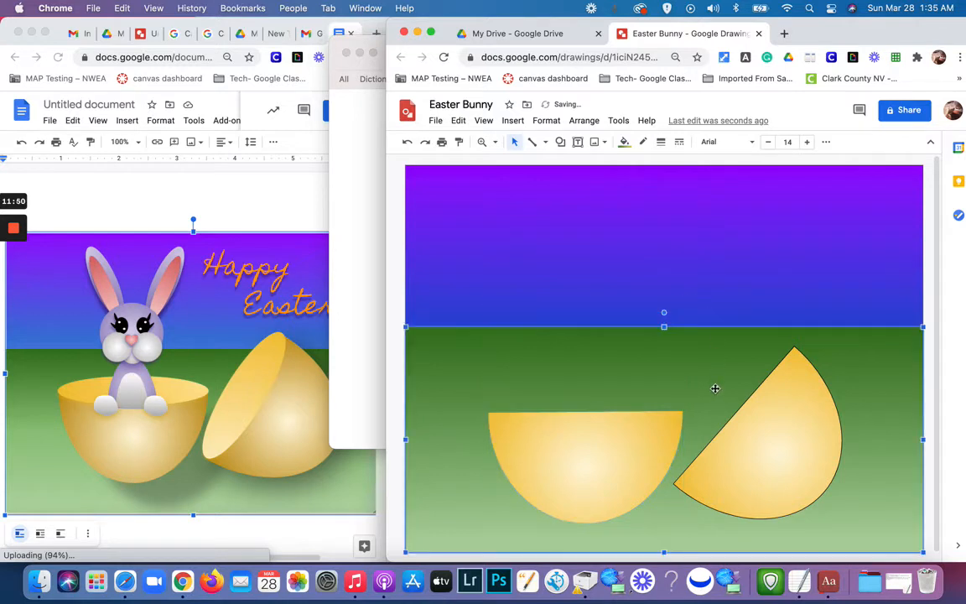
pyautogui.click(803, 480)
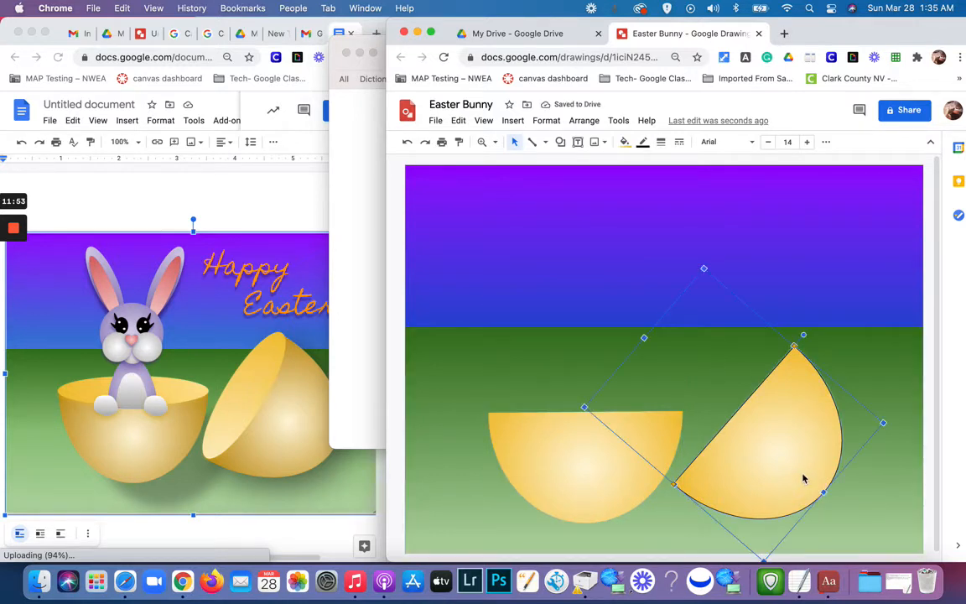
pyautogui.click(624, 143)
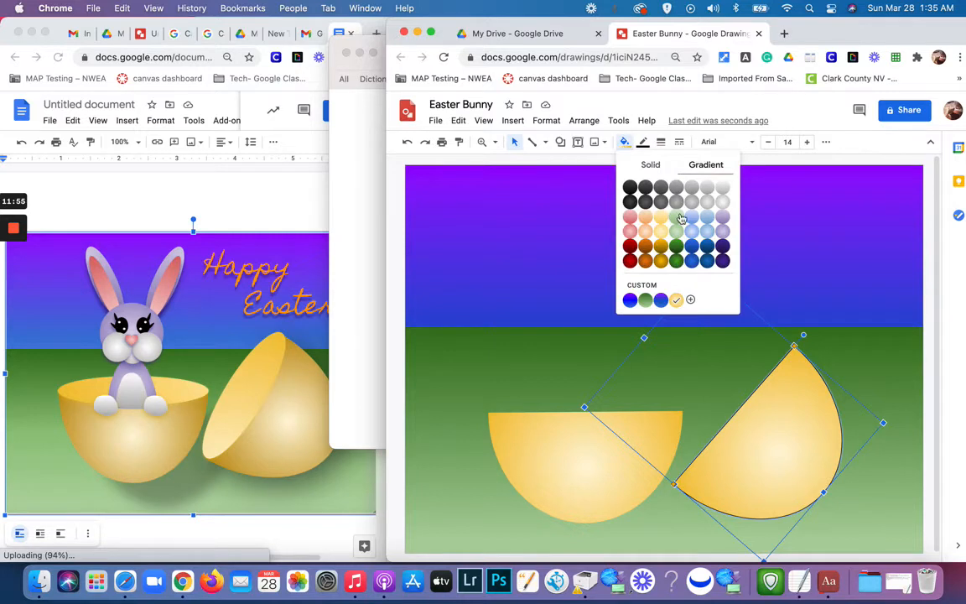
pyautogui.click(643, 142)
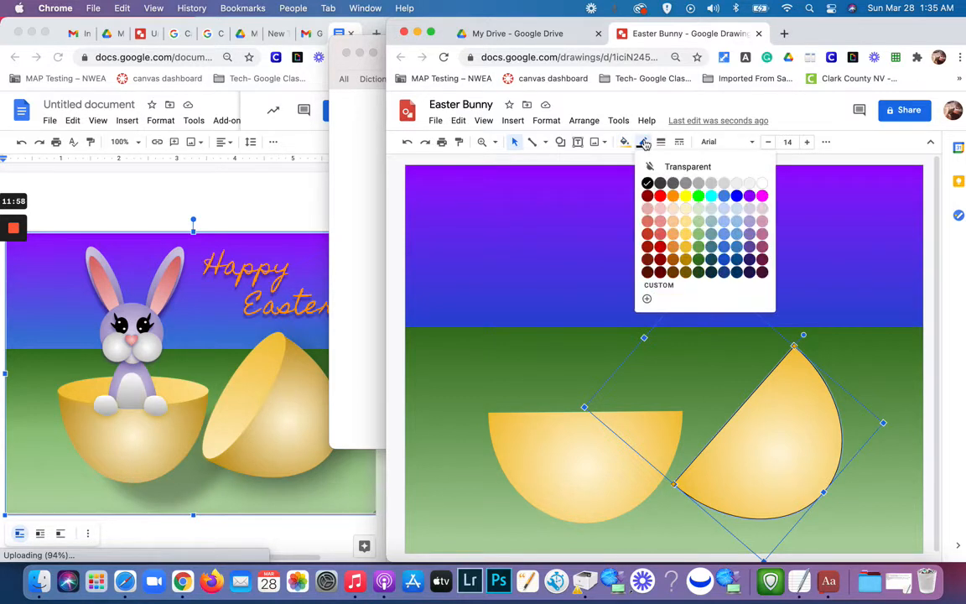
pyautogui.click(703, 167)
pyautogui.click(813, 297)
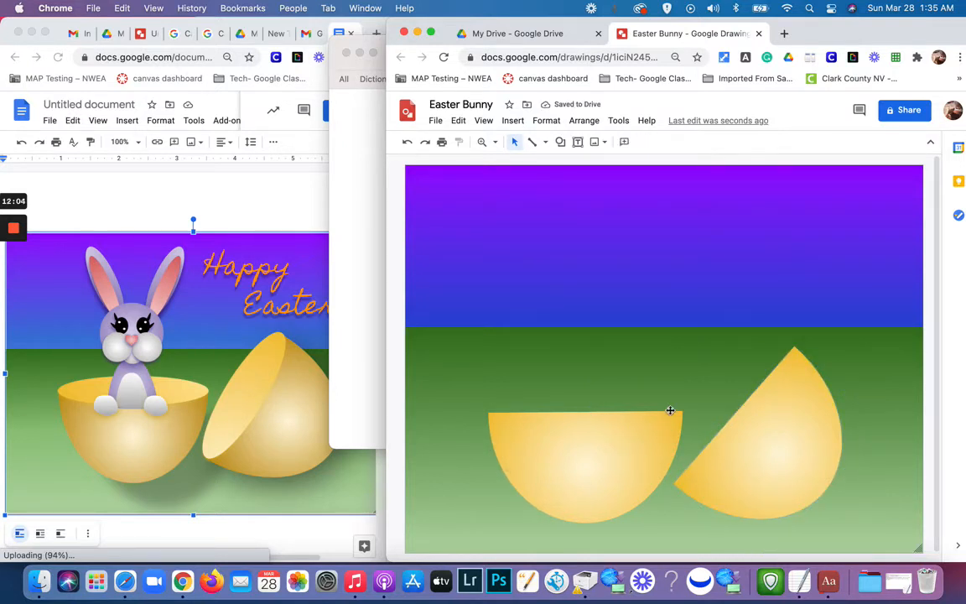
# Step: Edit the custom radial gradient of both egg halves together, changing the outer stop to a darker golden brown
pyautogui.click(593, 448)
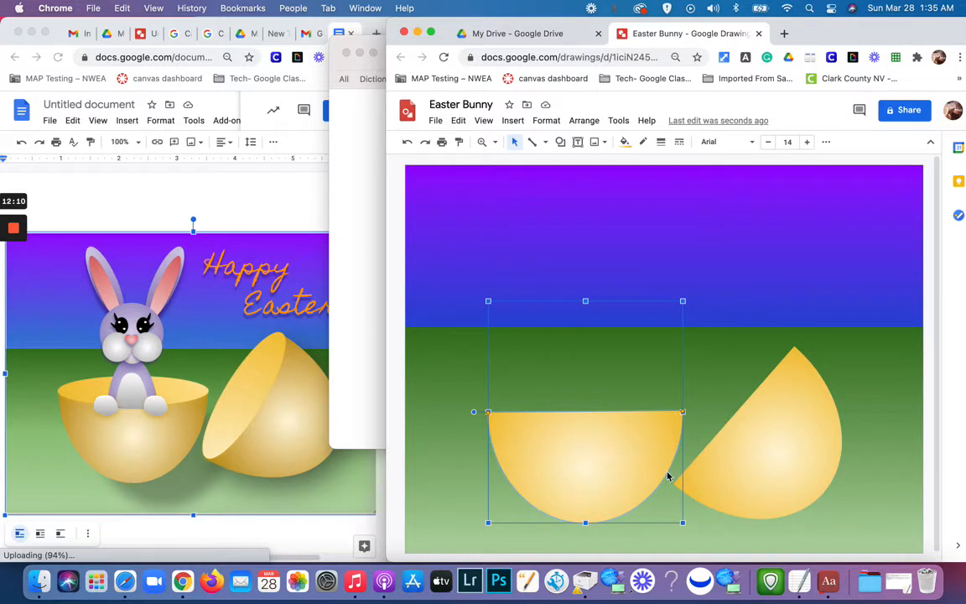
pyautogui.keyDown('shift'); pyautogui.click(772, 446); pyautogui.keyUp('shift')
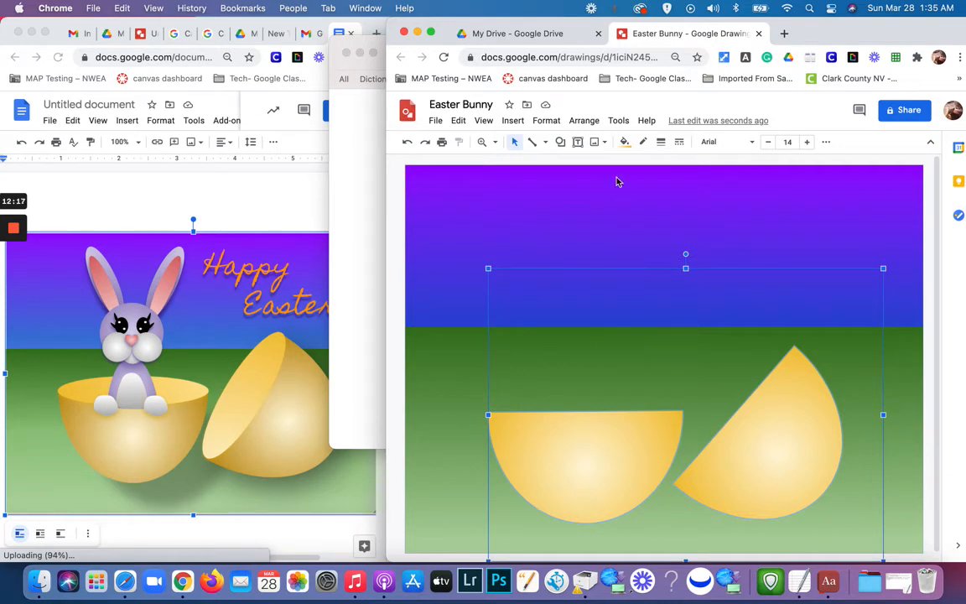
pyautogui.click(625, 142)
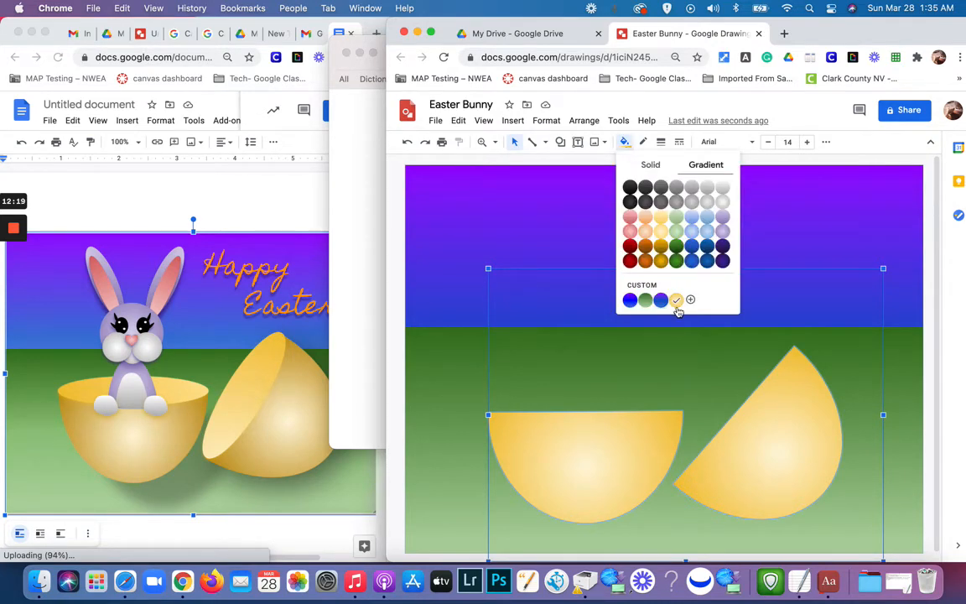
pyautogui.click(649, 291)
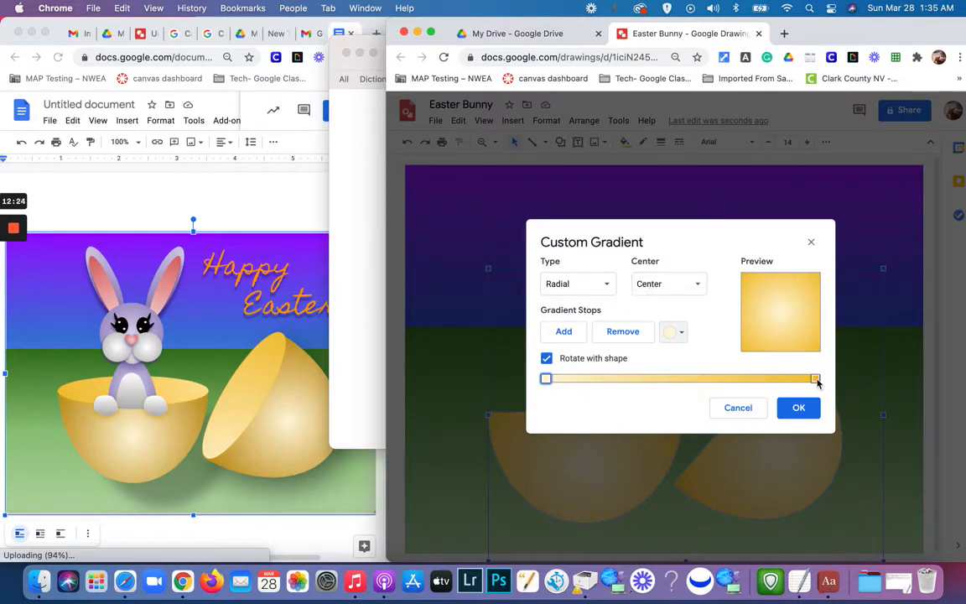
pyautogui.click(815, 380)
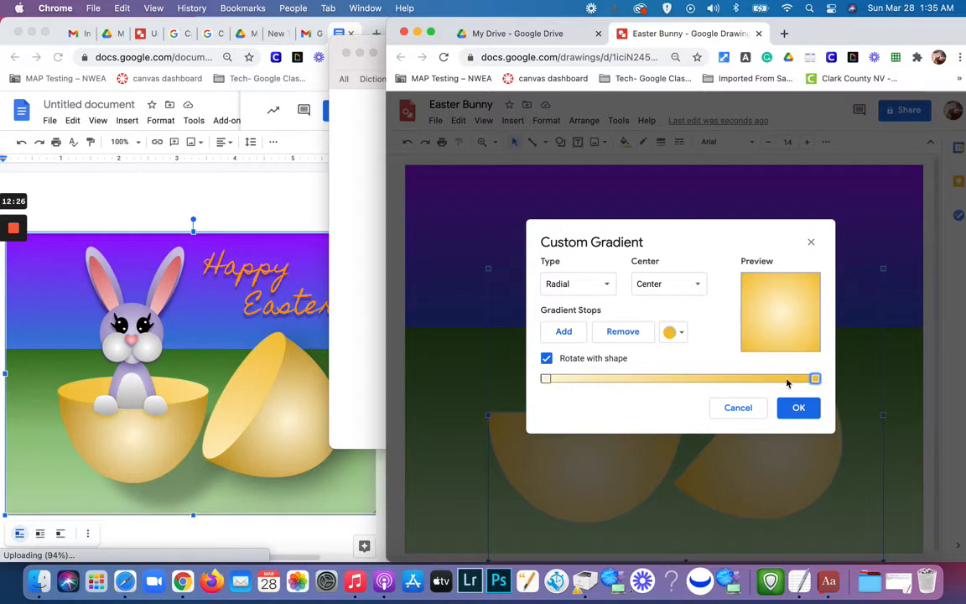
pyautogui.click(681, 335)
pyautogui.click(710, 453)
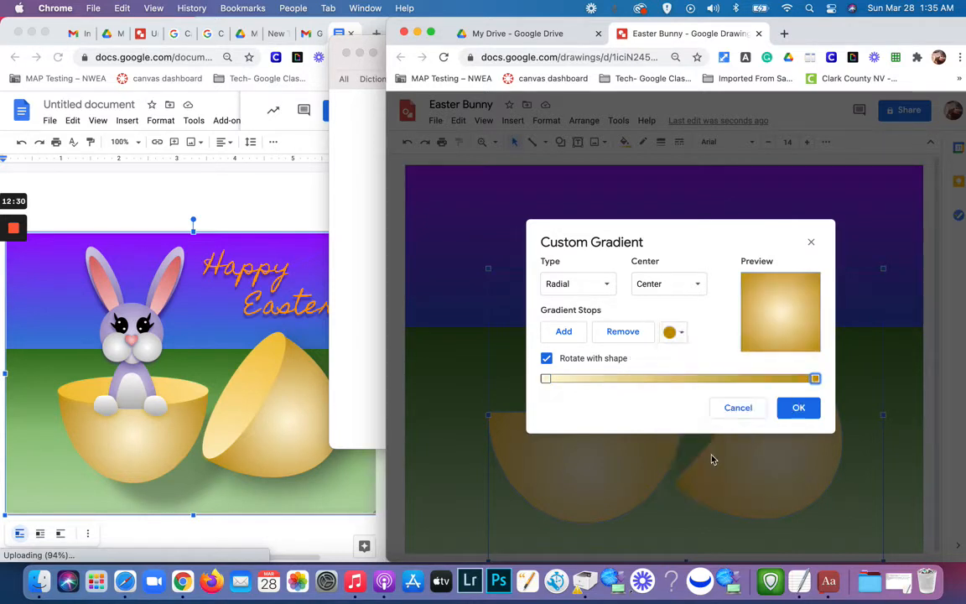
pyautogui.click(799, 409)
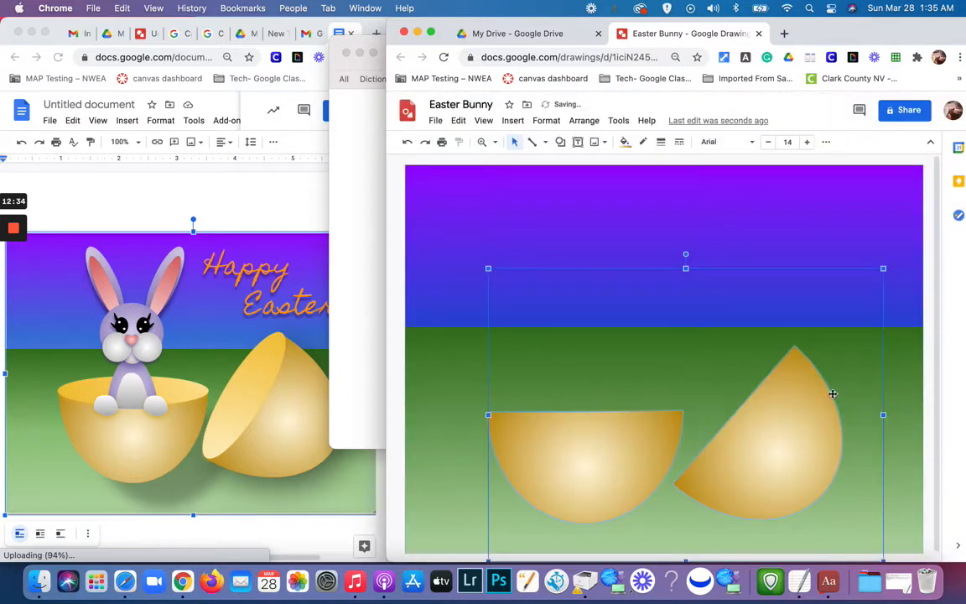
pyautogui.click(797, 239)
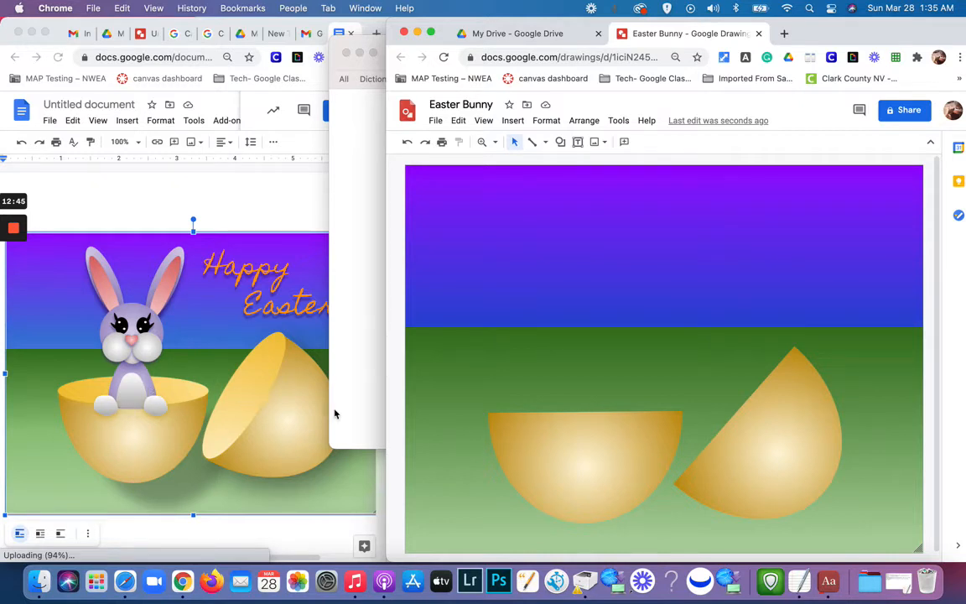
# Step: Draw a flat ellipse as wide as the bottom egg half and center it over that half's flat edge as the opening
pyautogui.click(561, 143)
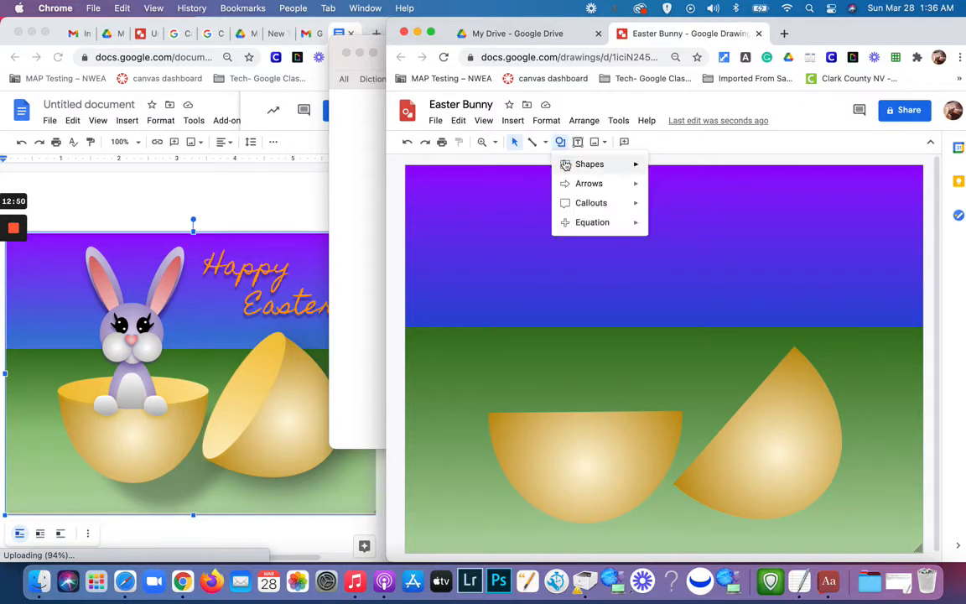
pyautogui.moveTo(566, 164)
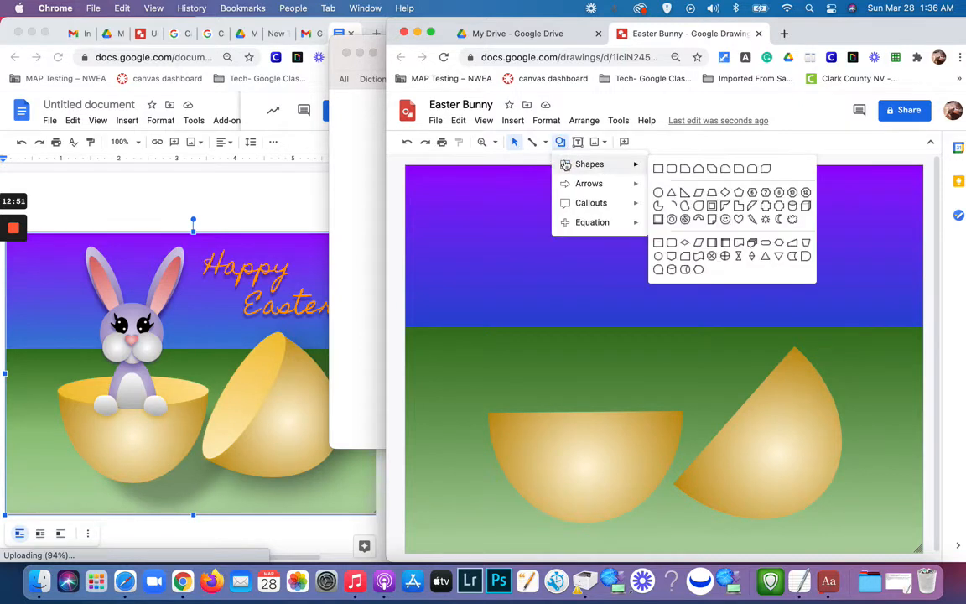
pyautogui.click(658, 192)
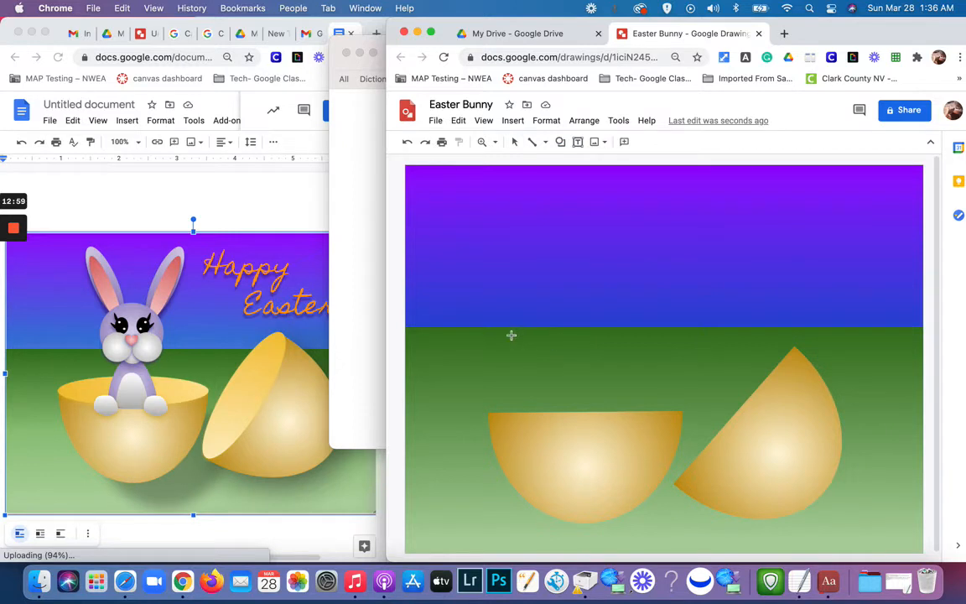
pyautogui.moveTo(490, 321); pyautogui.dragTo(685, 356)
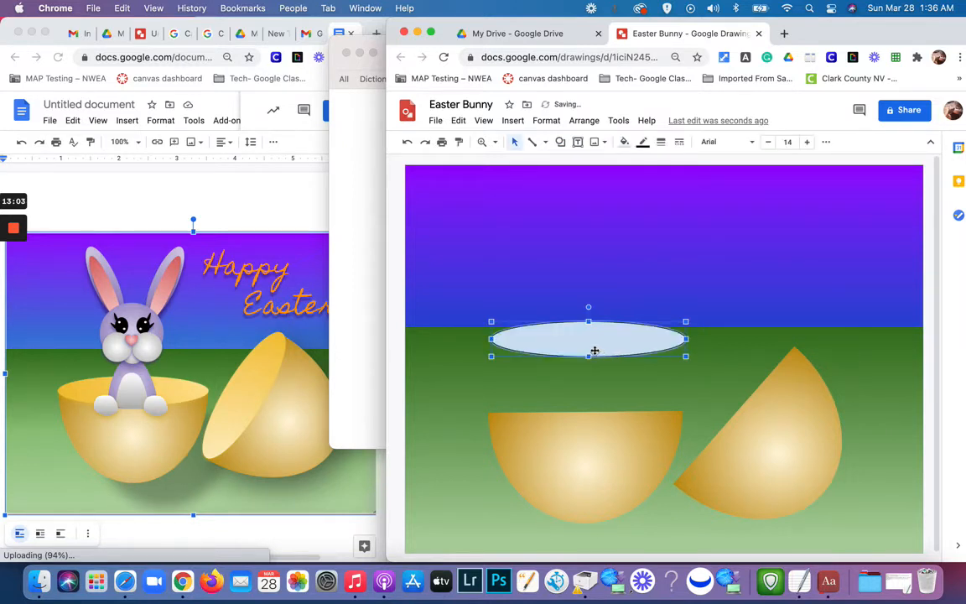
pyautogui.moveTo(593, 350); pyautogui.dragTo(594, 427)
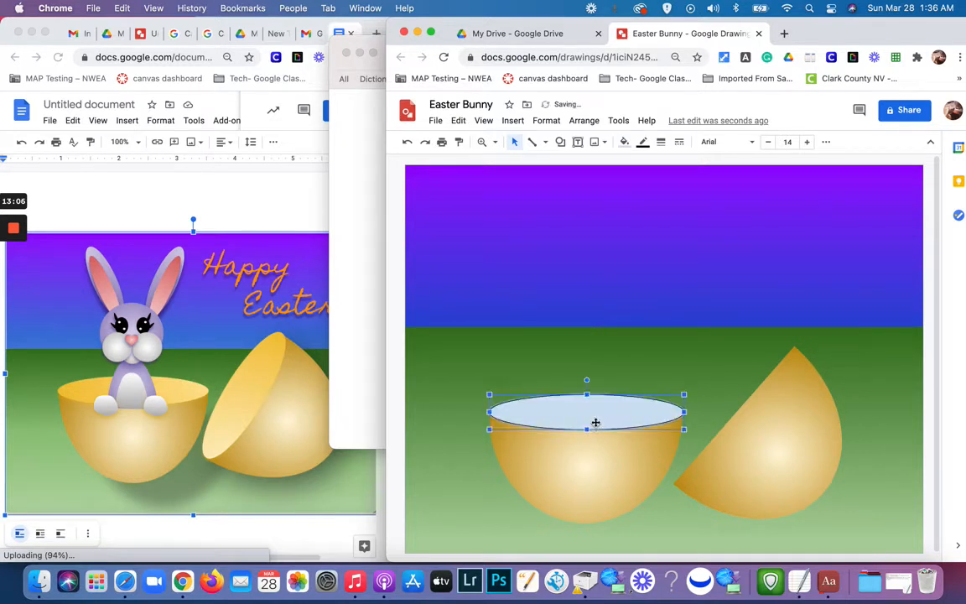
pyautogui.click(603, 358)
pyautogui.click(588, 420)
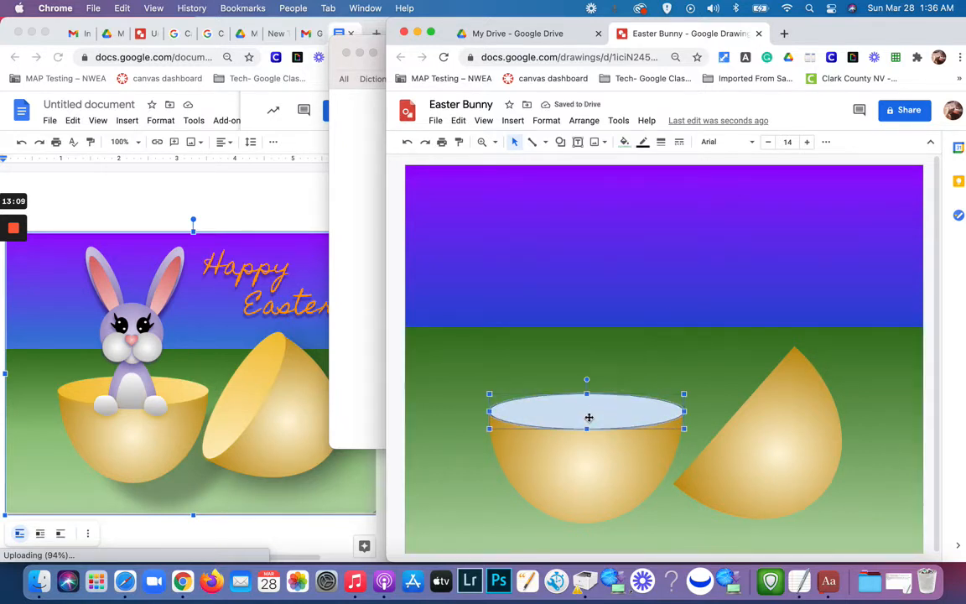
pyautogui.click(588, 367)
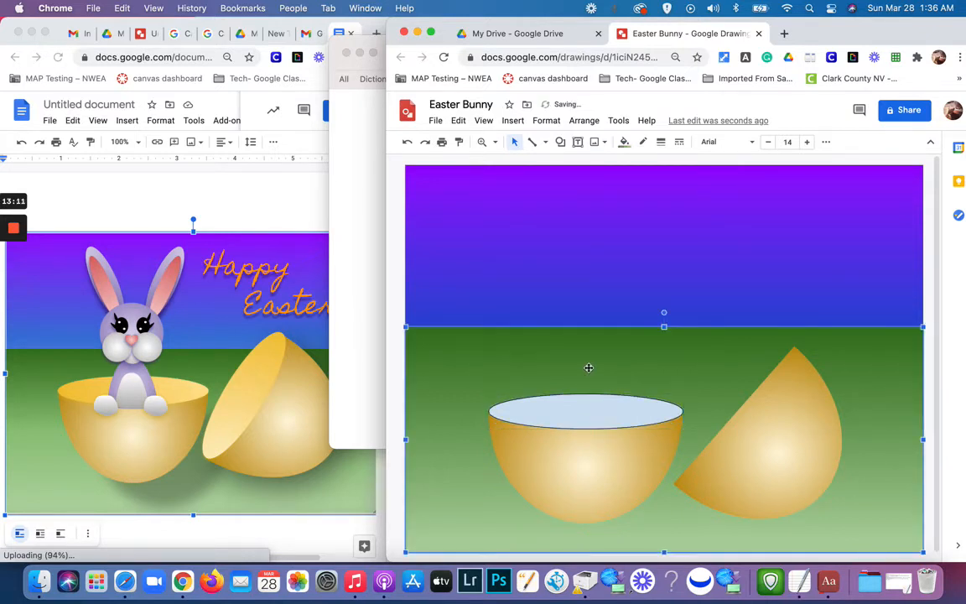
# Step: Fill the ellipse over the bottom egg half with a light yellow linear gradient preset
pyautogui.click(588, 417)
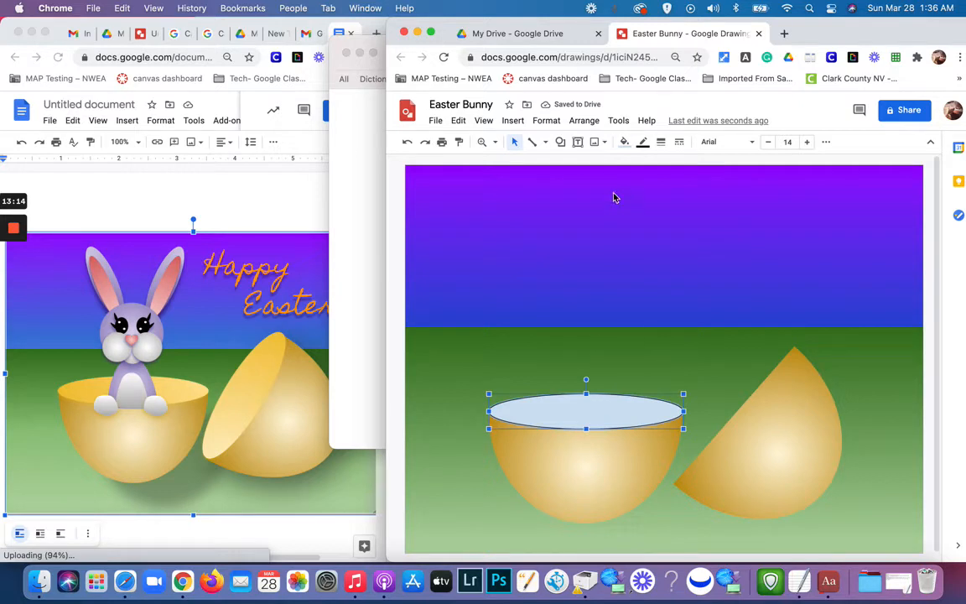
pyautogui.click(624, 142)
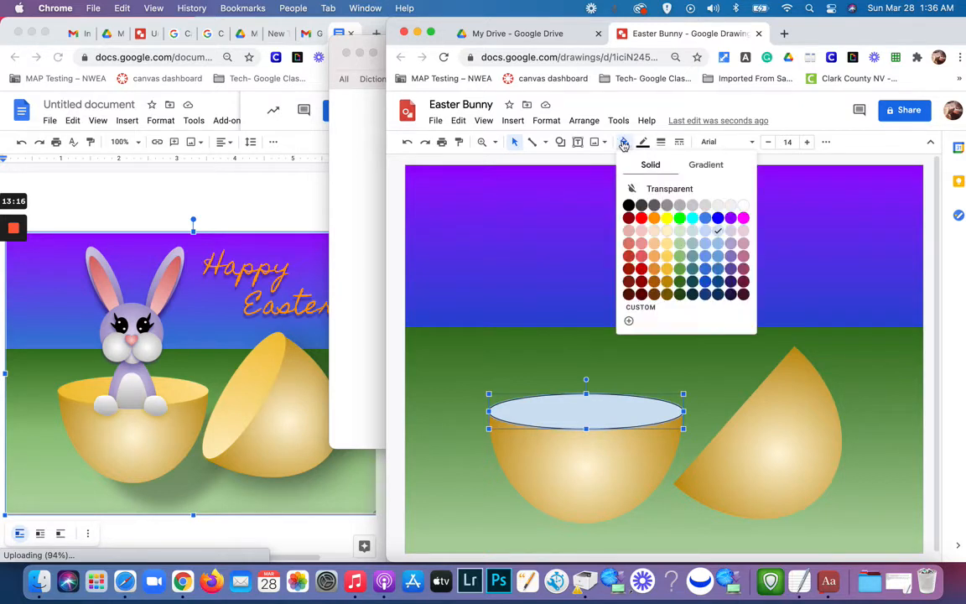
pyautogui.click(706, 165)
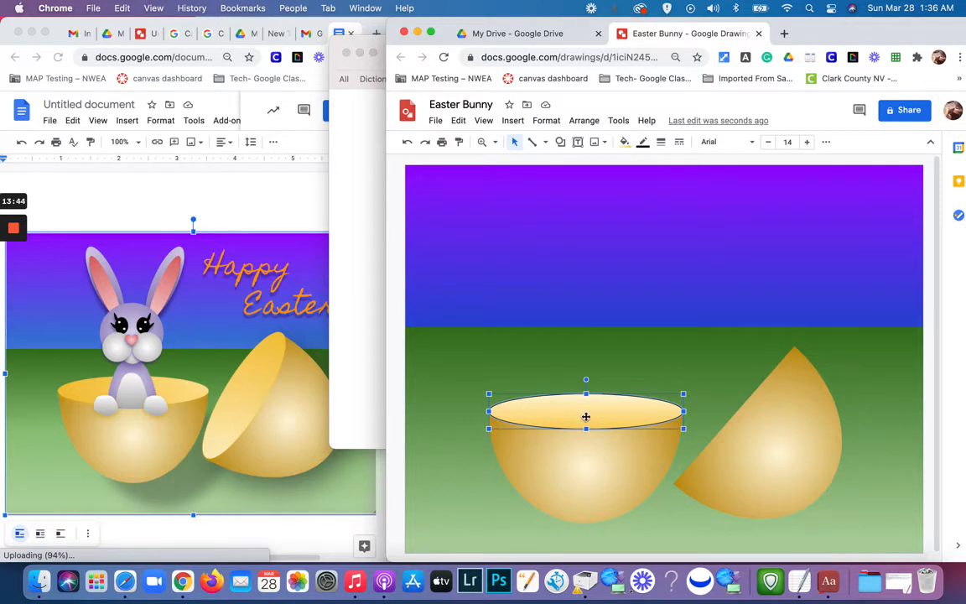
# Step: Customize the ellipse's linear gradient by setting its angle to 135°
pyautogui.click(624, 144)
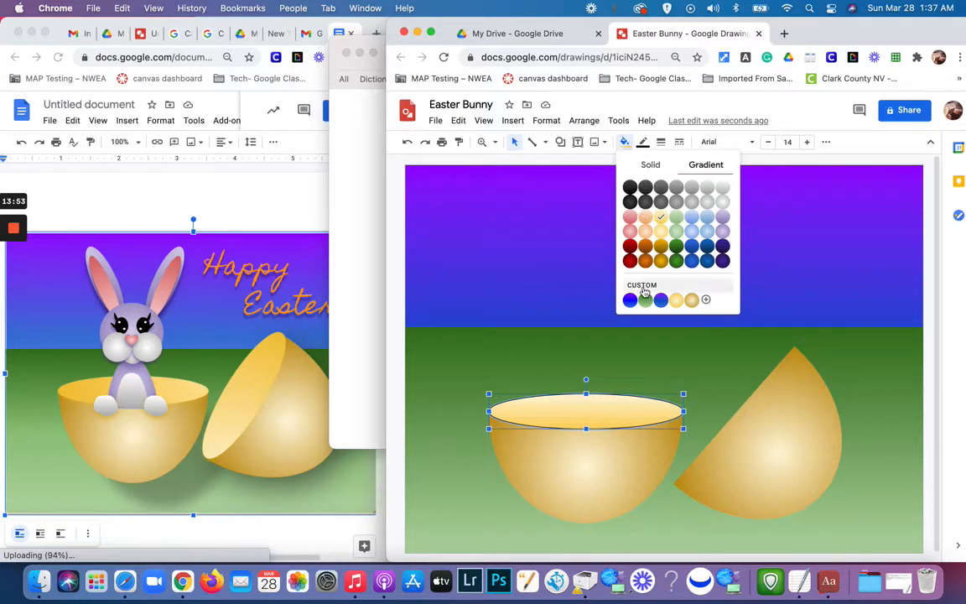
pyautogui.click(705, 299)
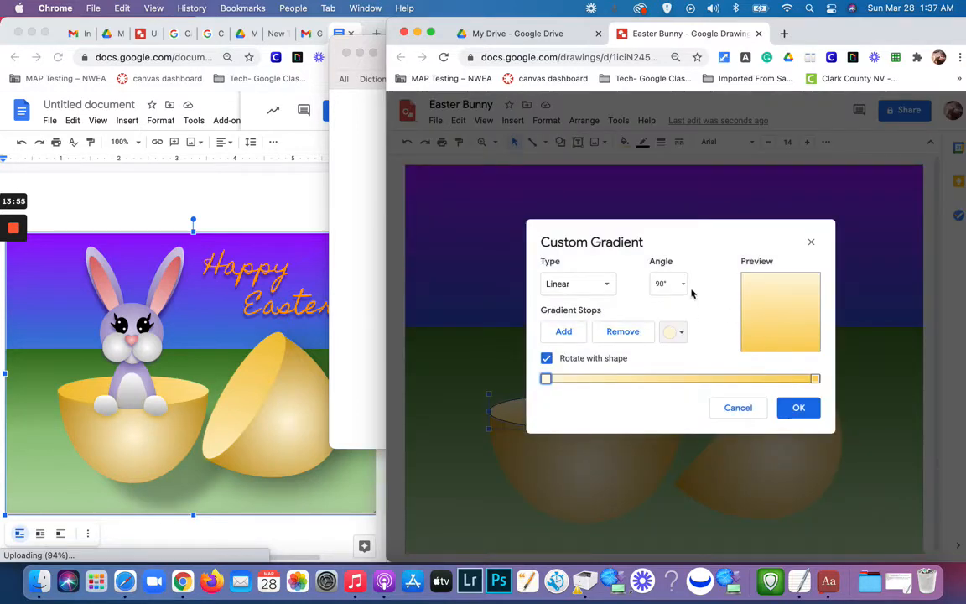
pyautogui.click(684, 287)
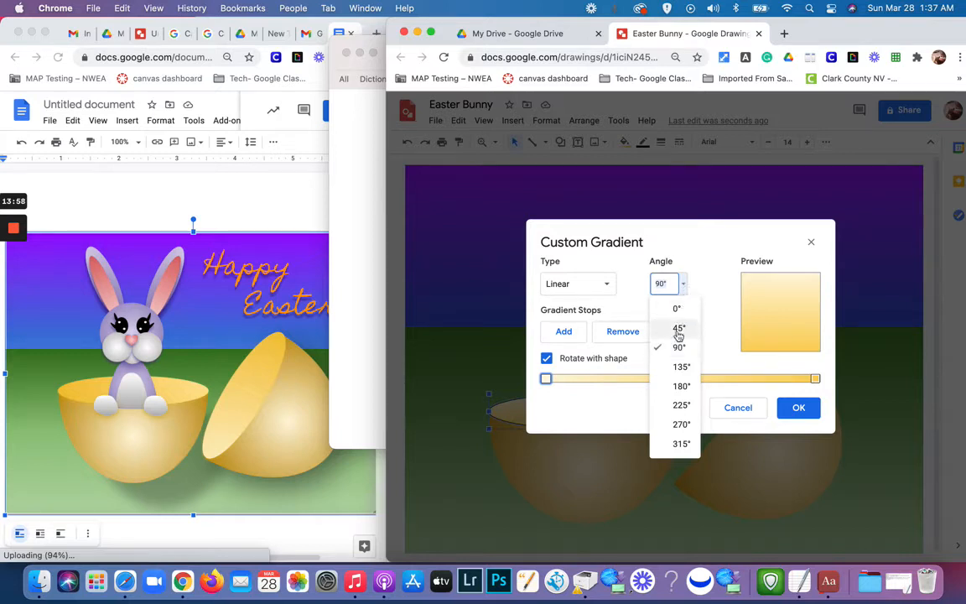
pyautogui.click(681, 366)
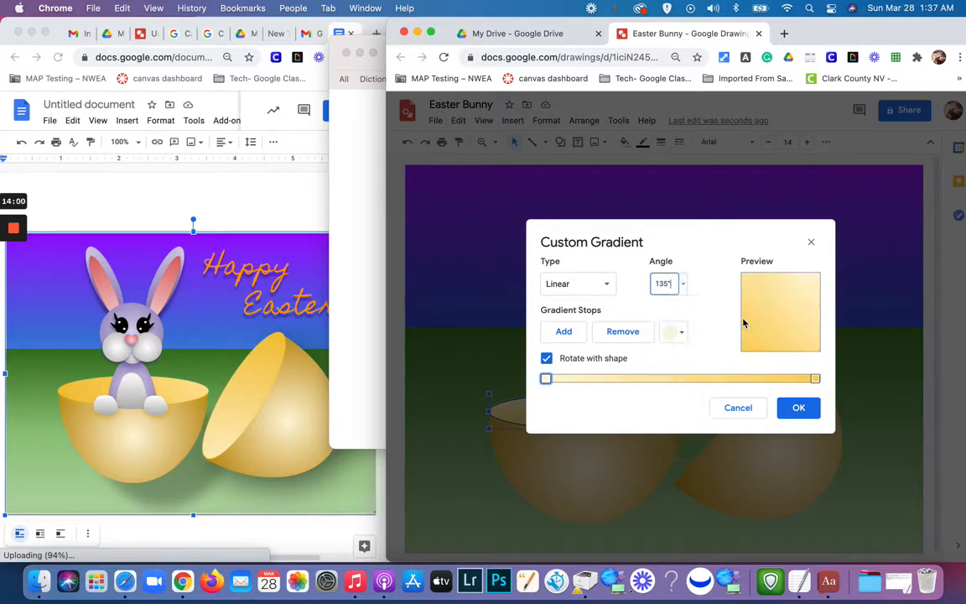
pyautogui.click(796, 410)
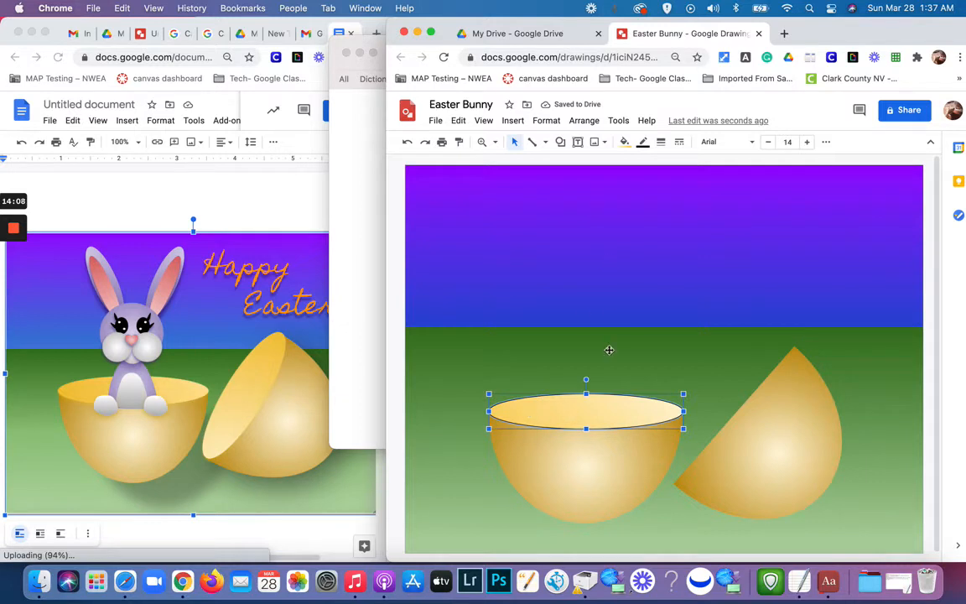
# Step: Edit the ellipse's custom 135° gradient, changing its end stop to a darker golden yellow
pyautogui.click(623, 142)
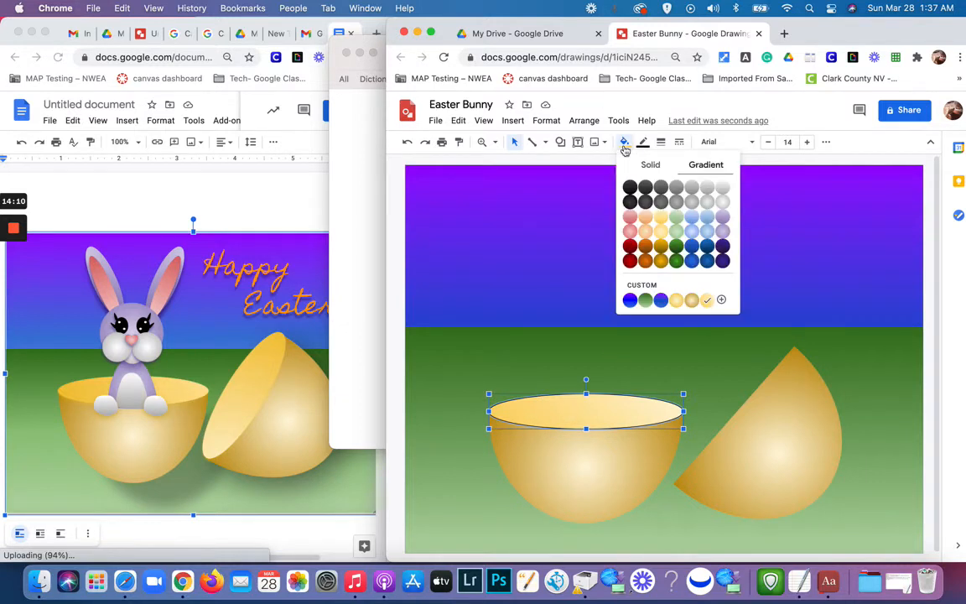
pyautogui.click(641, 290)
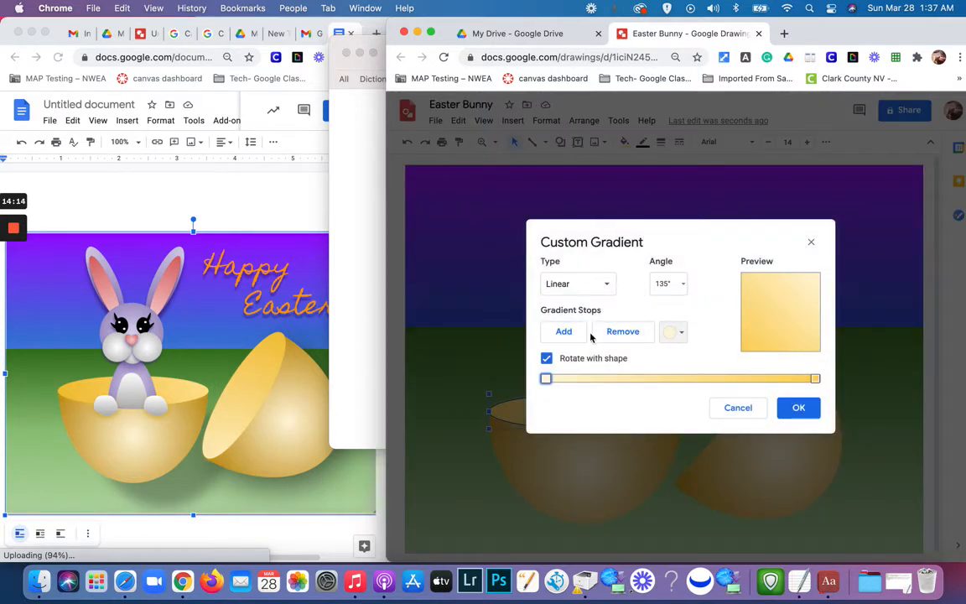
pyautogui.click(815, 378)
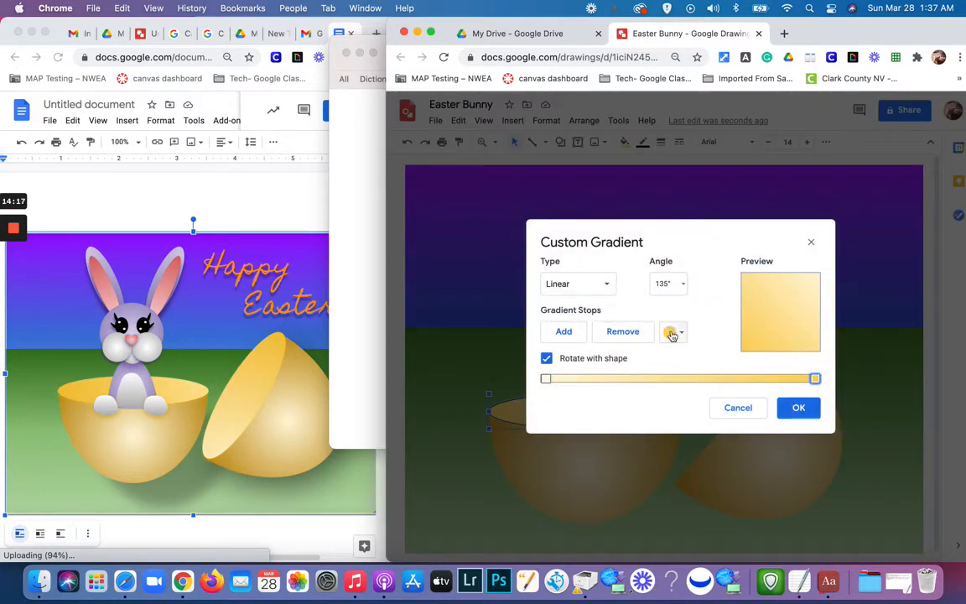
pyautogui.click(685, 334)
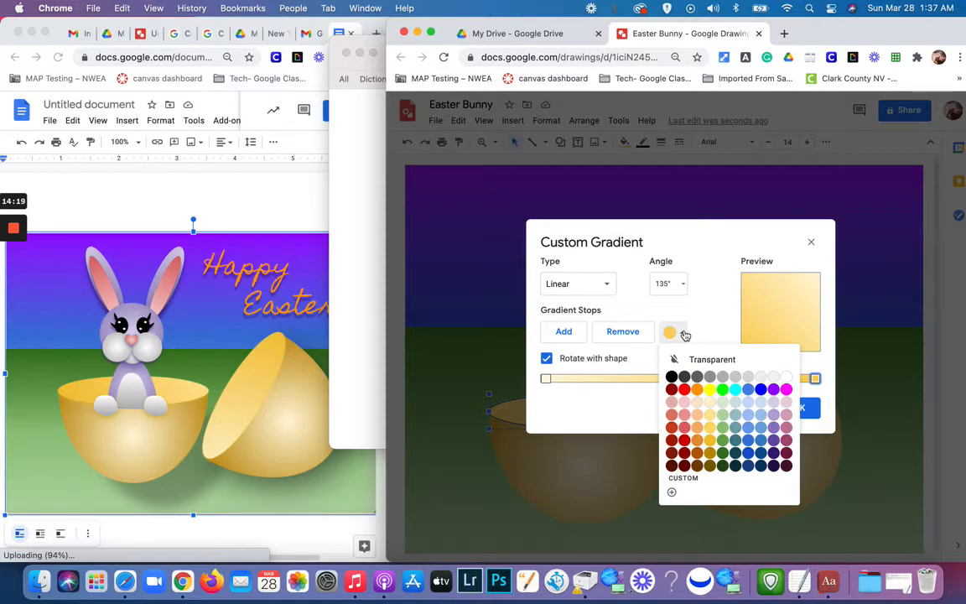
pyautogui.click(710, 402)
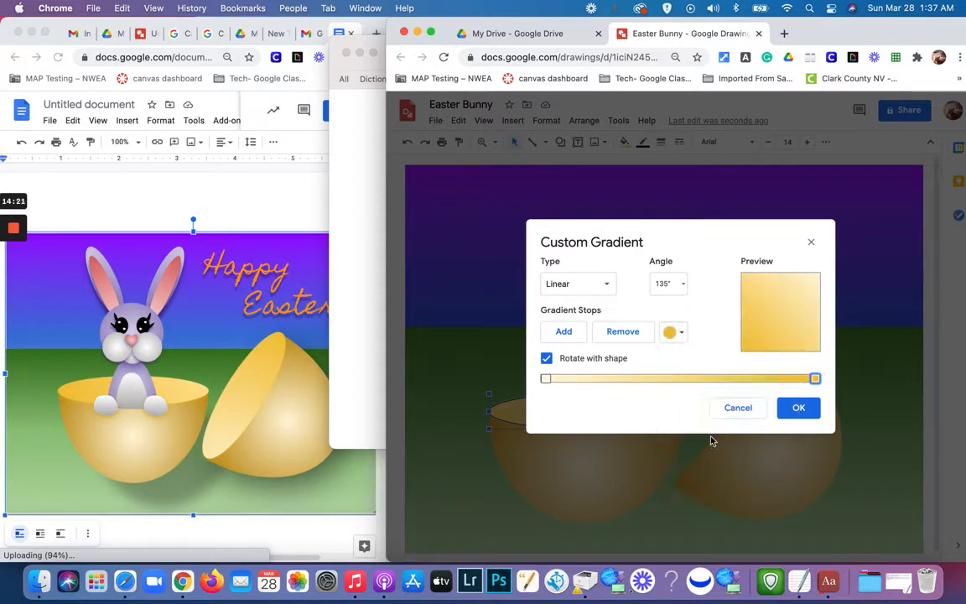
pyautogui.click(799, 409)
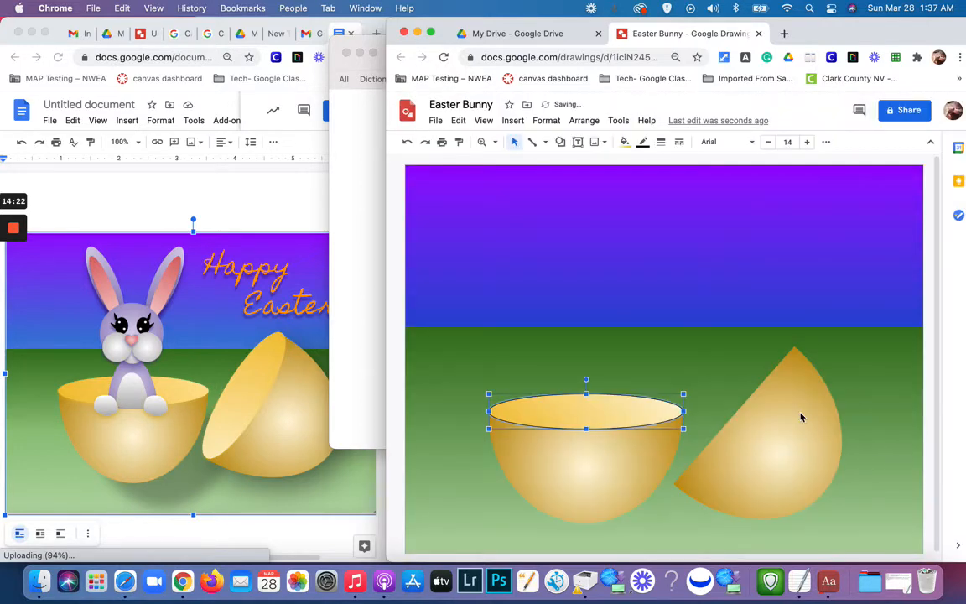
pyautogui.click(670, 353)
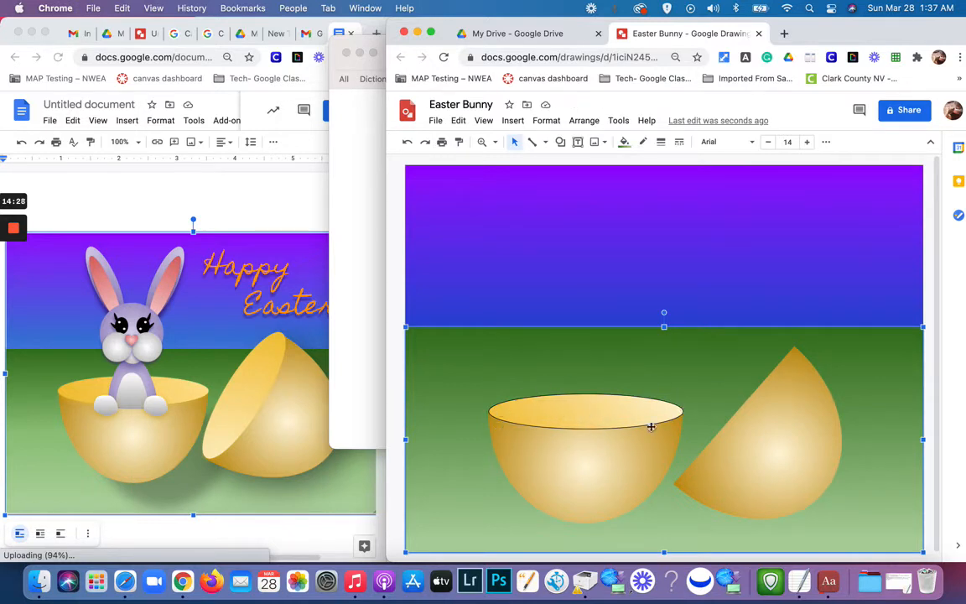
# Step: Duplicate the golden ellipse, rotate a copy until its darker end faces up-right, and place it over the tilted egg half's flat edge
pyautogui.click(589, 414)
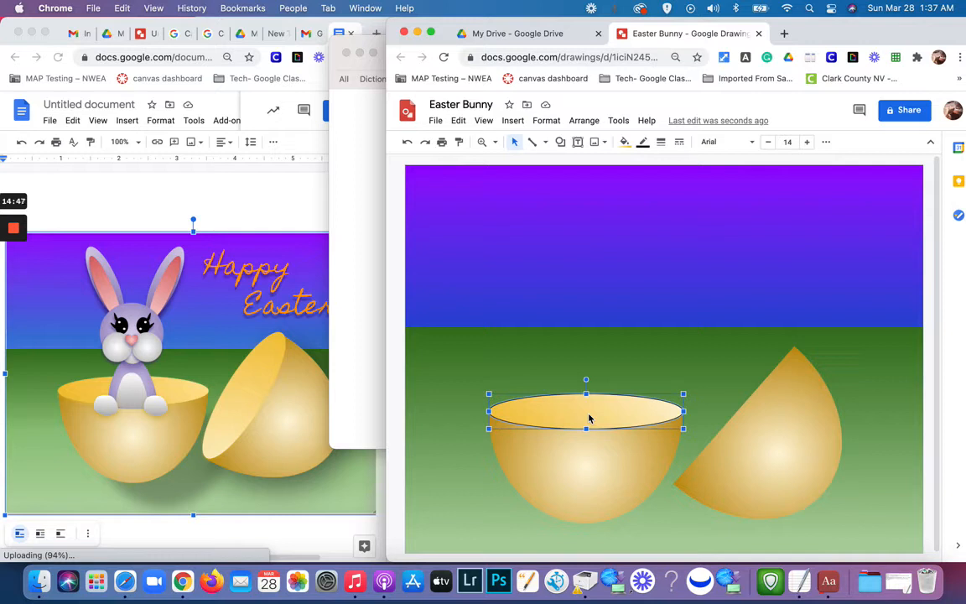
pyautogui.press('super+d')
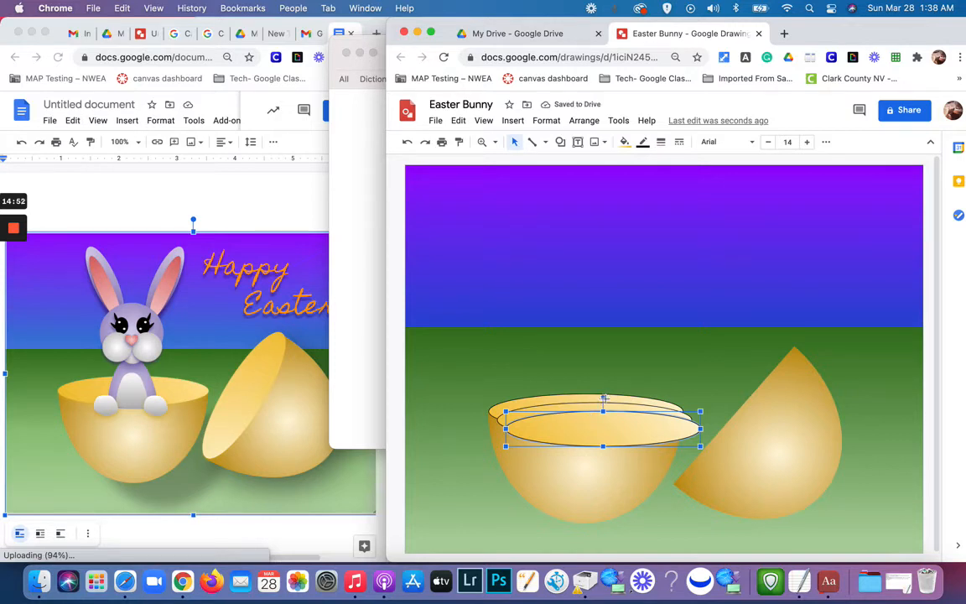
pyautogui.moveTo(603, 398); pyautogui.dragTo(642, 477)
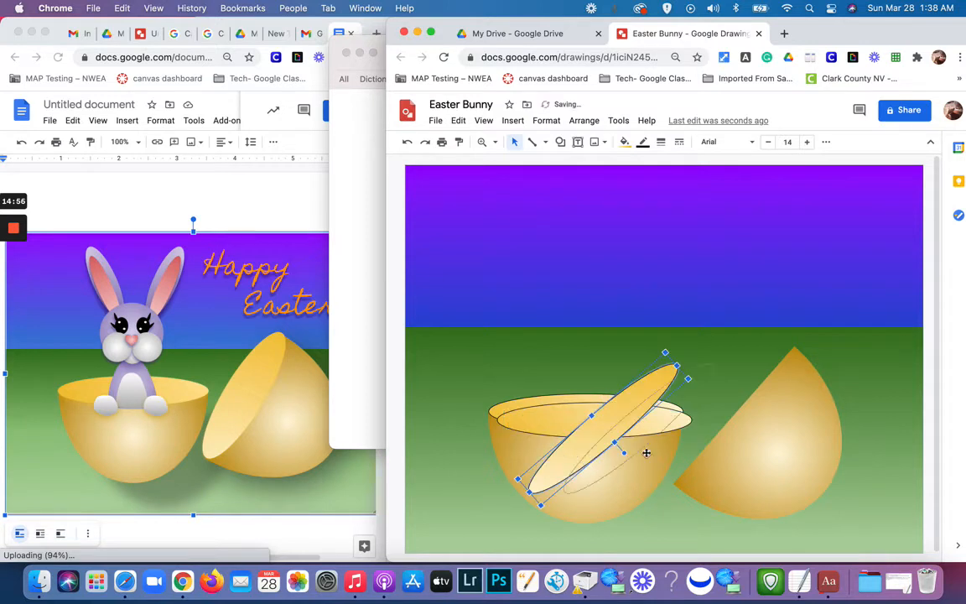
pyautogui.moveTo(640, 403); pyautogui.dragTo(778, 394)
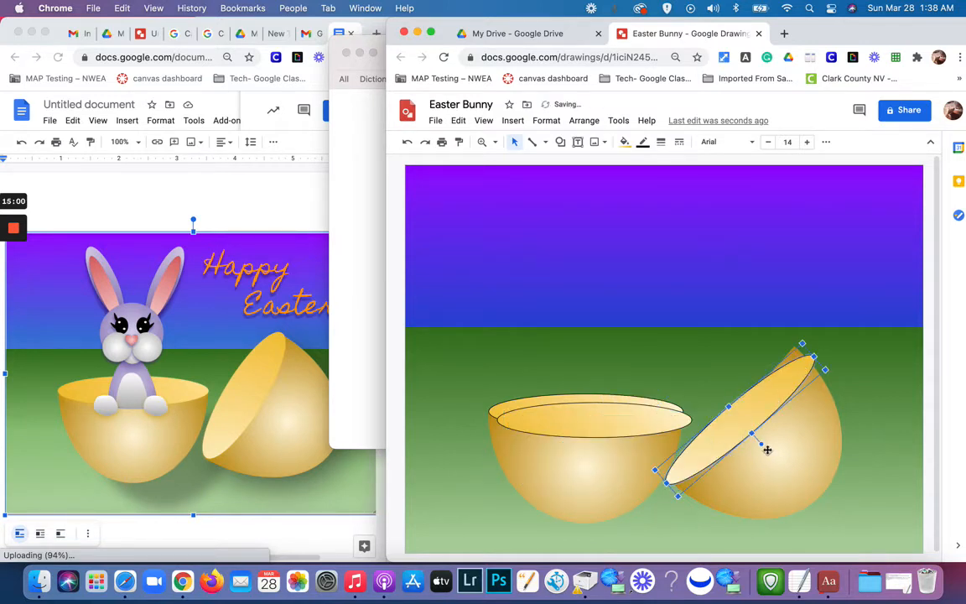
# Step: Fine-tune the rotation of the tilted ellipse to match the slope of the tilted egg half's flat edge
pyautogui.moveTo(761, 444); pyautogui.dragTo(753, 442)
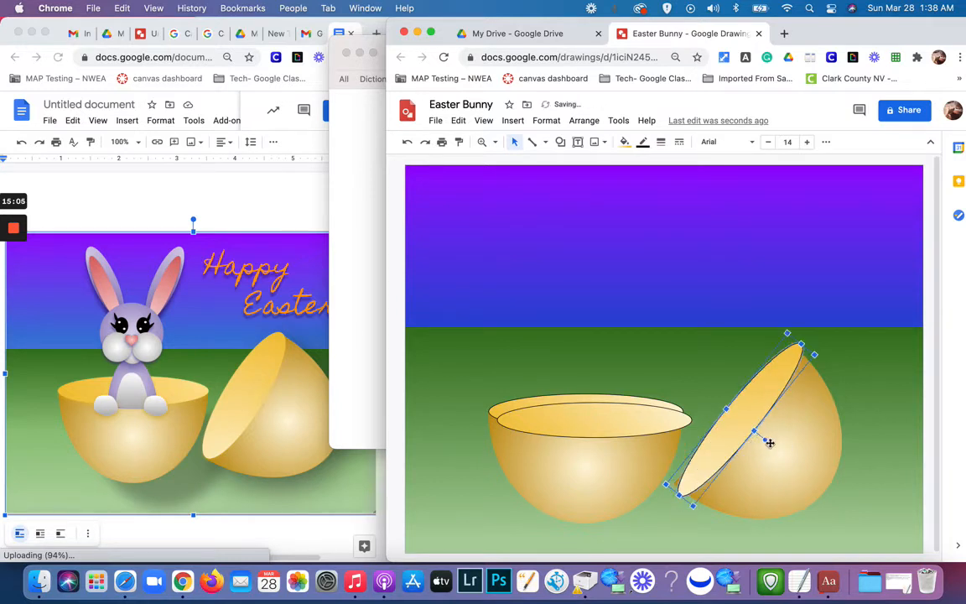
pyautogui.click(765, 444)
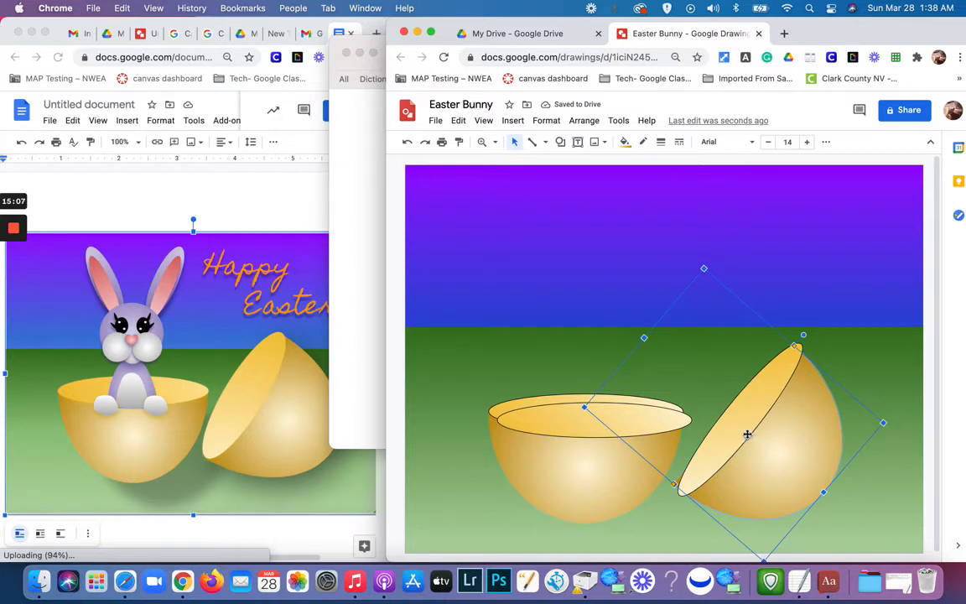
pyautogui.click(765, 446)
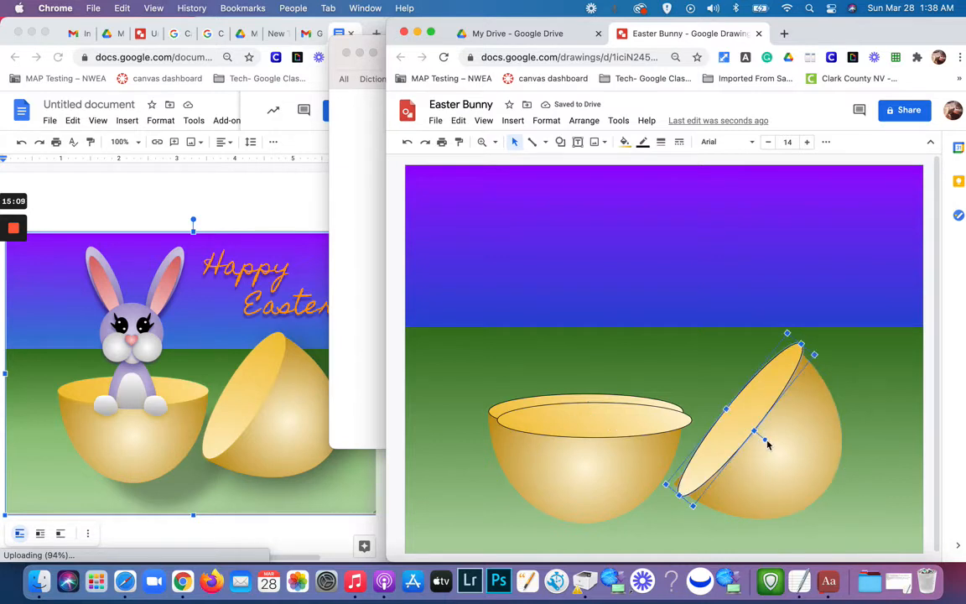
pyautogui.moveTo(764, 440); pyautogui.dragTo(759, 439)
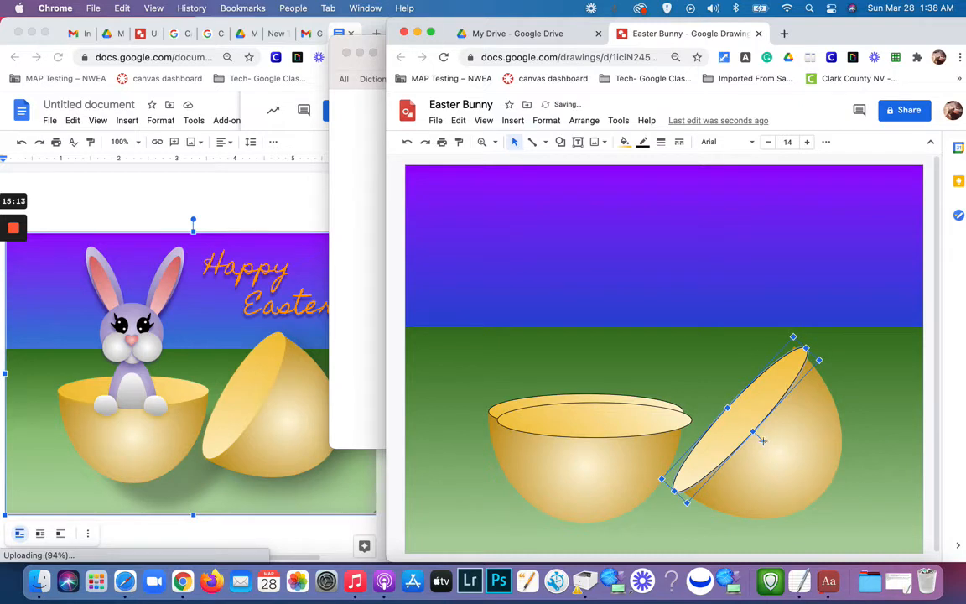
pyautogui.moveTo(763, 440); pyautogui.dragTo(765, 444)
pyautogui.click(782, 447)
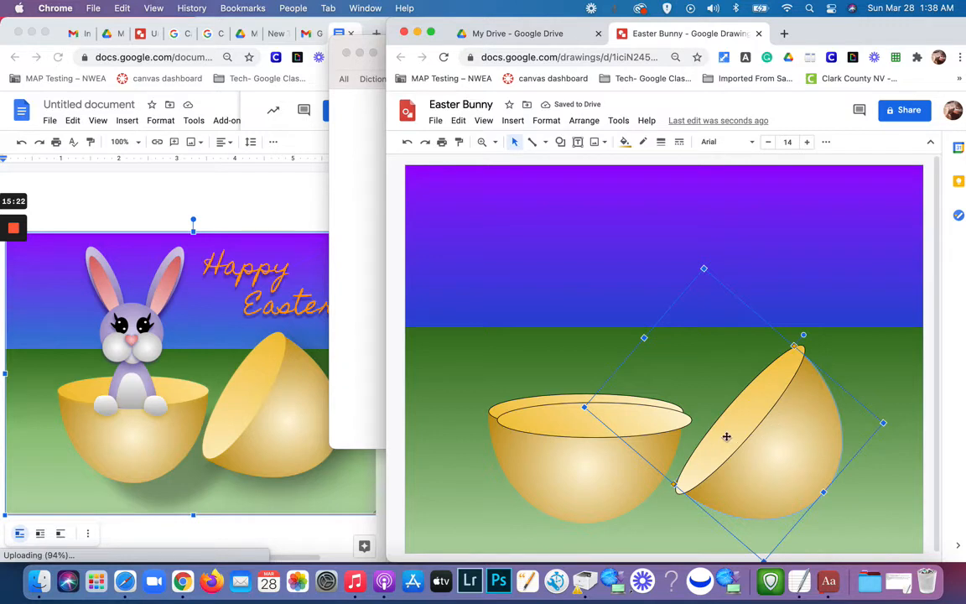
pyautogui.click(841, 339)
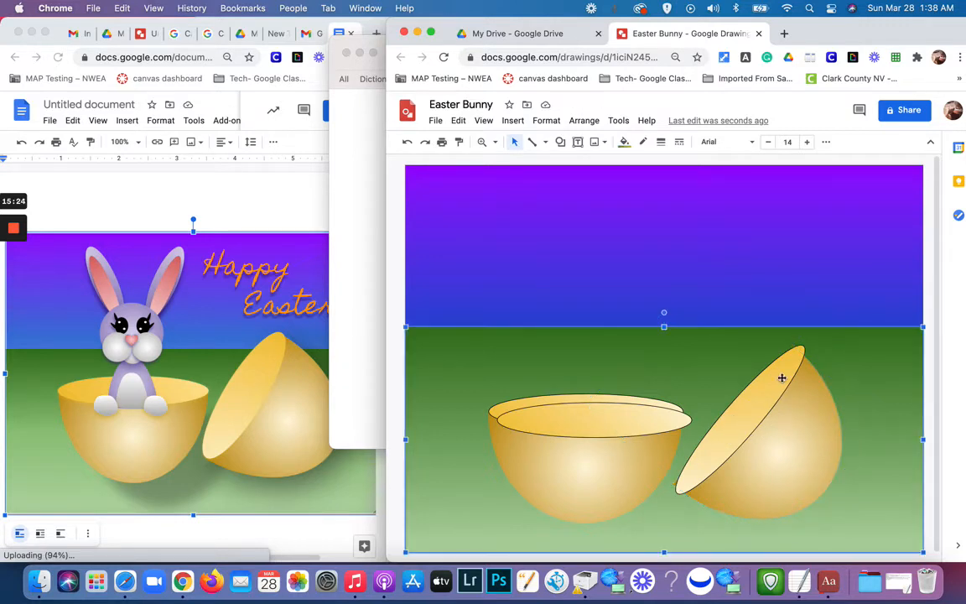
# Step: Resize the tilted ellipse from both ends so its tips meet the corners of the tilted egg half's flat edge
pyautogui.click(781, 382)
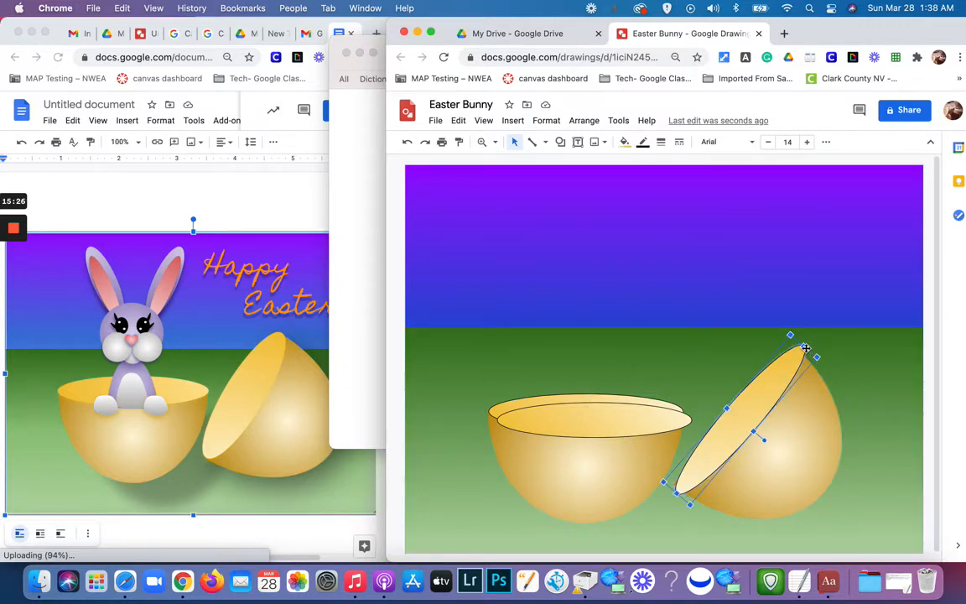
pyautogui.moveTo(806, 348); pyautogui.dragTo(790, 366)
pyautogui.click(816, 343)
pyautogui.click(792, 367)
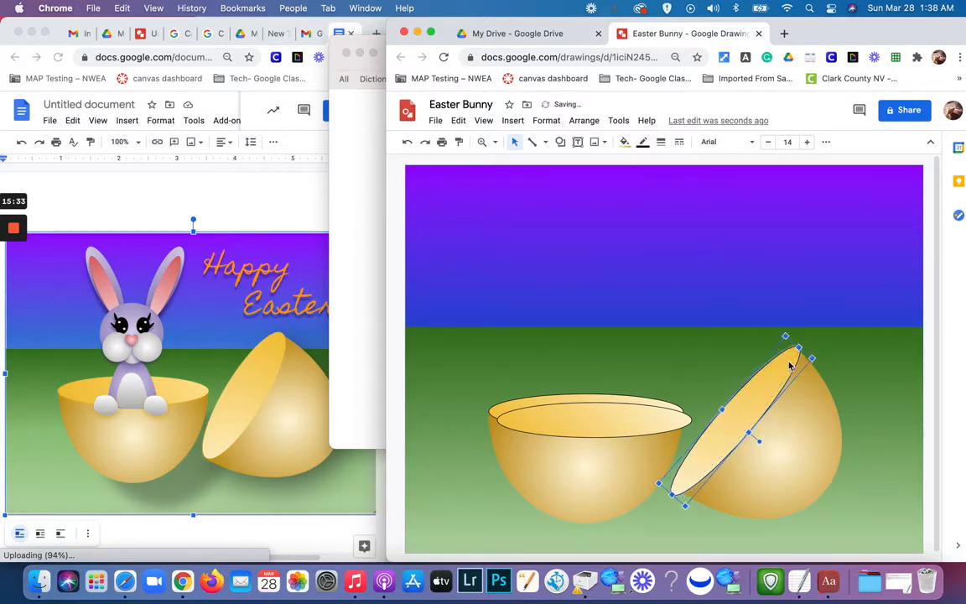
pyautogui.click(834, 345)
pyautogui.click(684, 483)
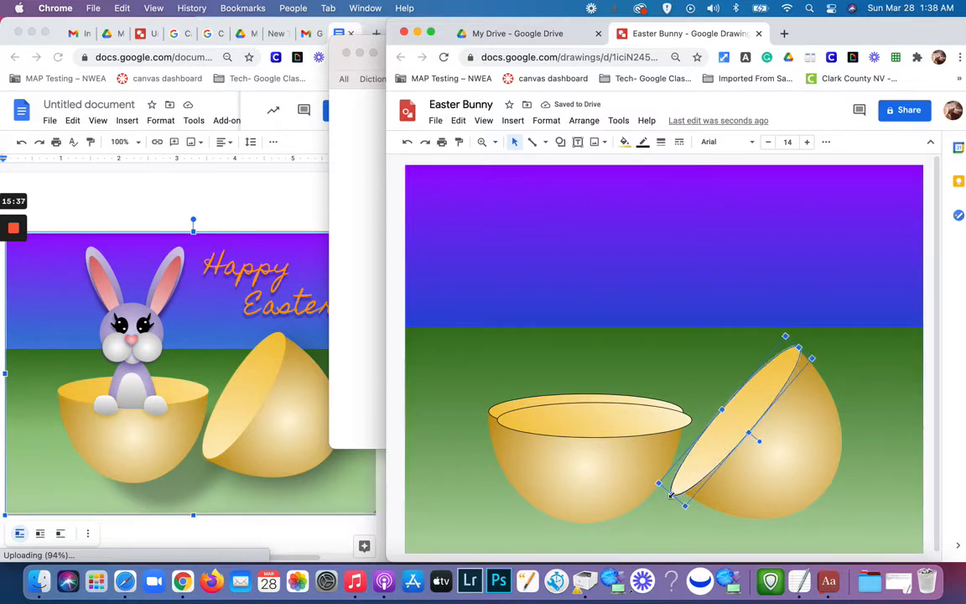
pyautogui.moveTo(671, 495); pyautogui.dragTo(681, 494)
pyautogui.click(655, 505)
pyautogui.click(692, 468)
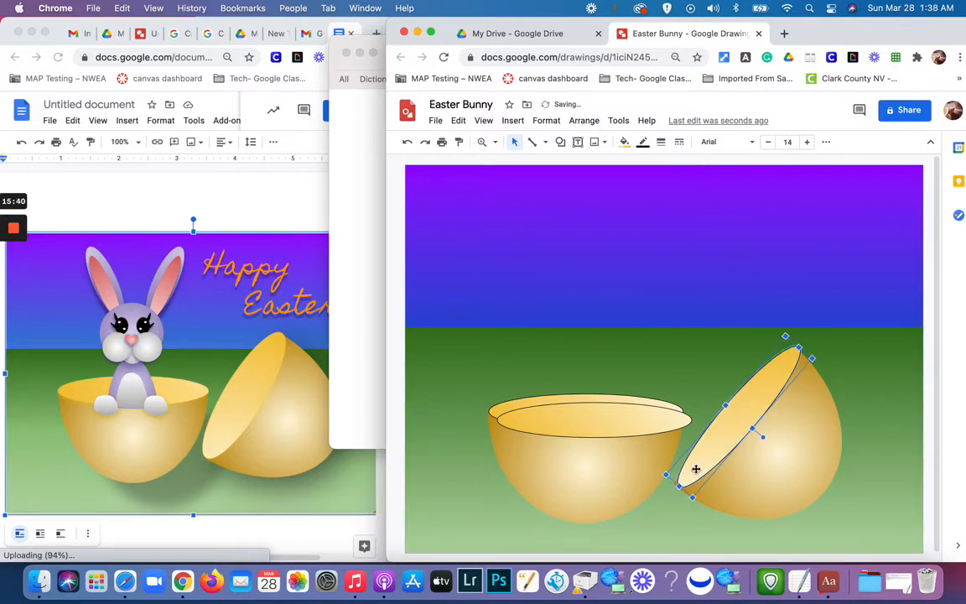
pyautogui.moveTo(679, 487); pyautogui.dragTo(679, 488)
pyautogui.click(664, 500)
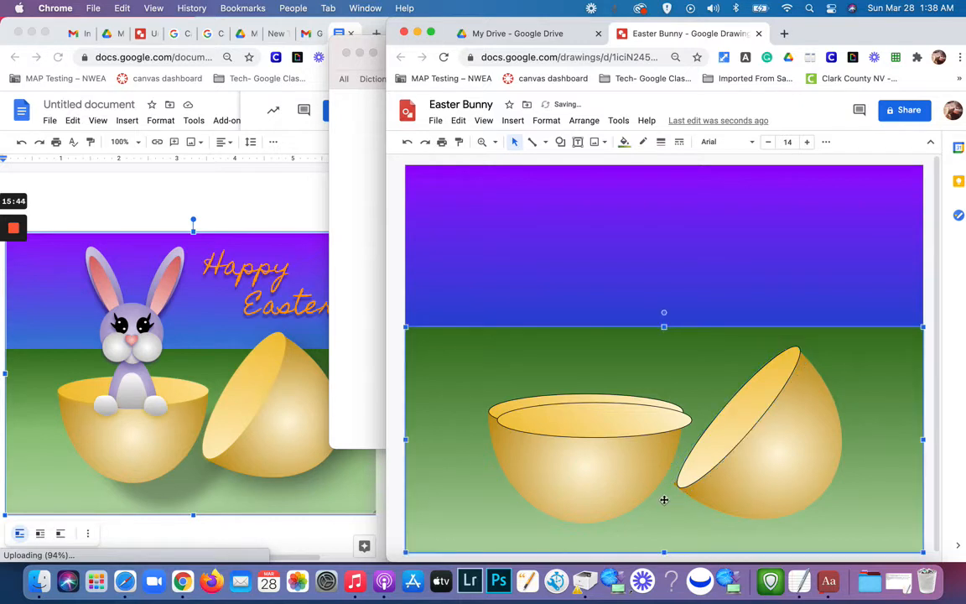
# Step: Nudge the tilted ellipse slightly left so it sits centered on the tilted egg half's flat edge
pyautogui.click(703, 463)
pyautogui.moveTo(703, 463); pyautogui.dragTo(698, 464)
pyautogui.click(656, 498)
pyautogui.click(682, 480)
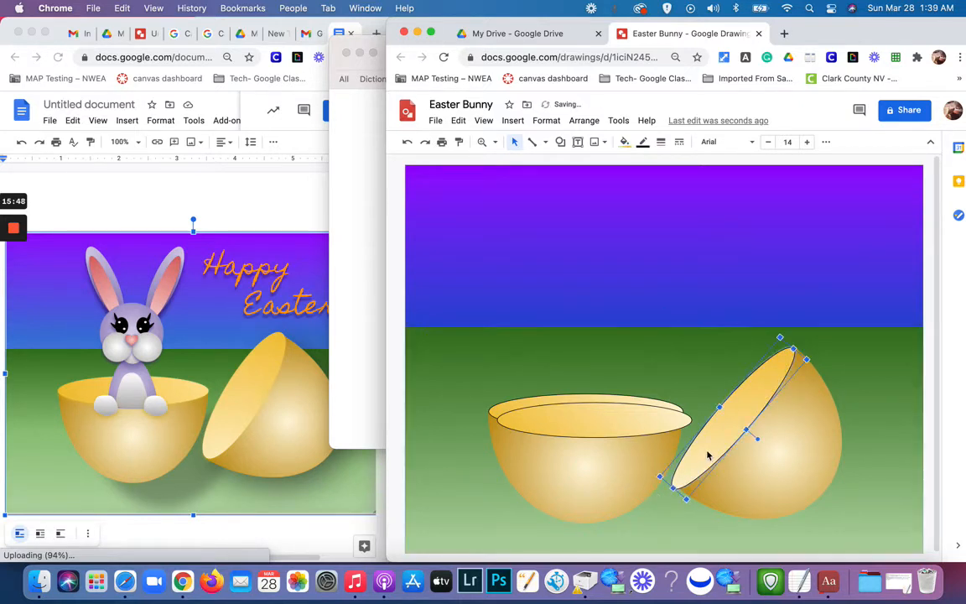
pyautogui.moveTo(709, 453); pyautogui.dragTo(712, 449)
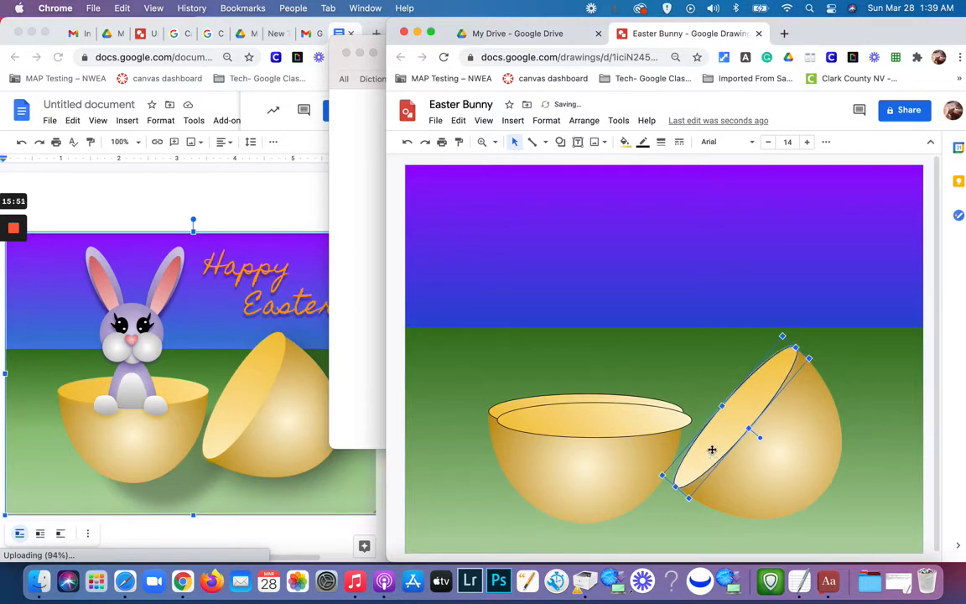
pyautogui.click(719, 370)
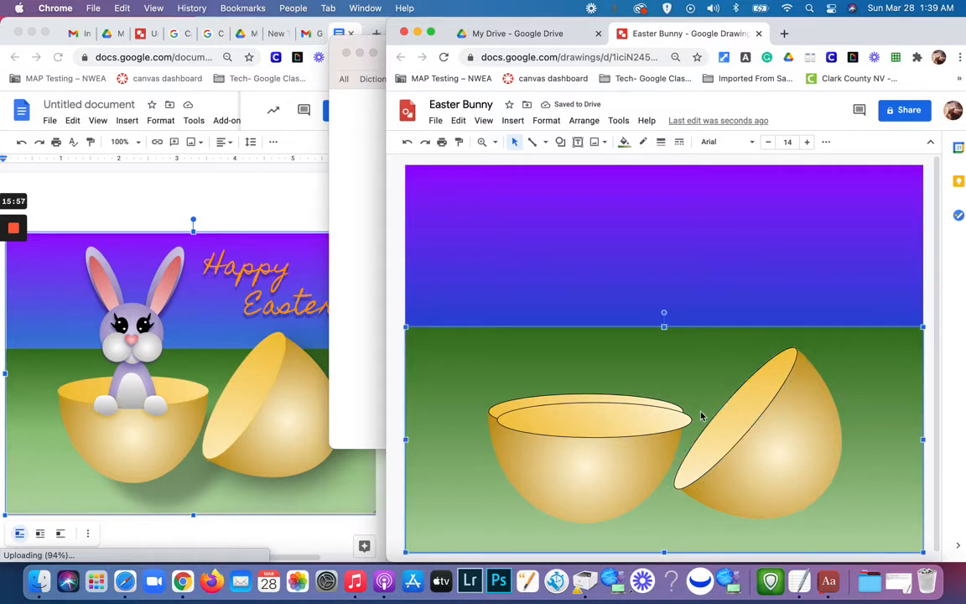
pyautogui.click(727, 431)
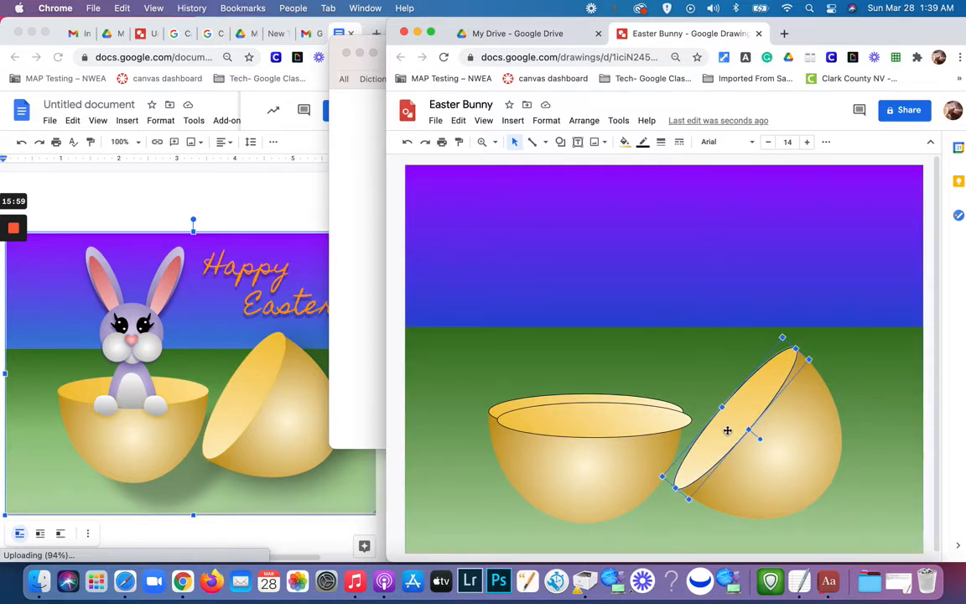
pyautogui.click(705, 400)
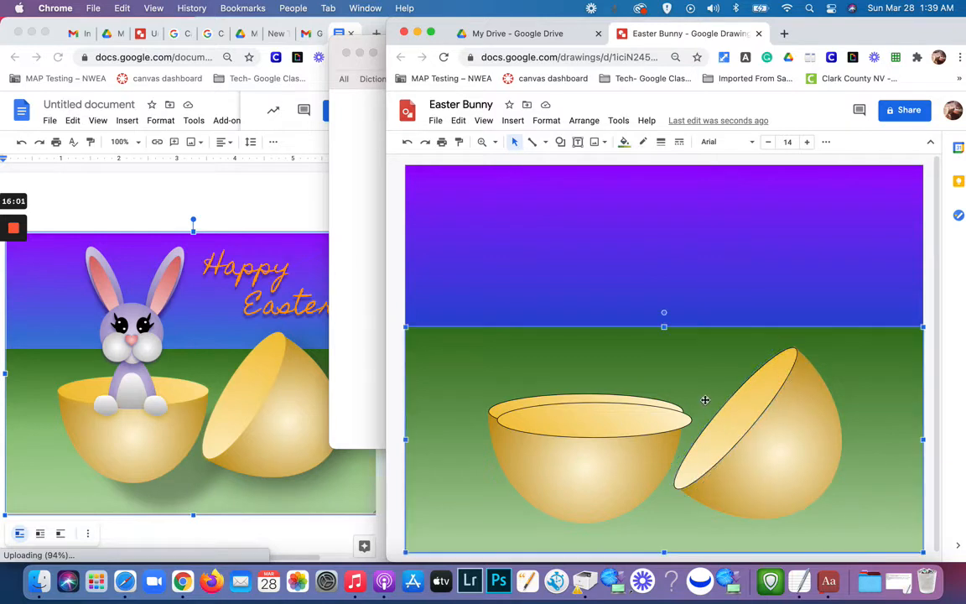
# Step: Delete the spare golden ellipse overlapping the upright egg half's opening and slightly widen the tilted egg half's ellipse
pyautogui.click(648, 427)
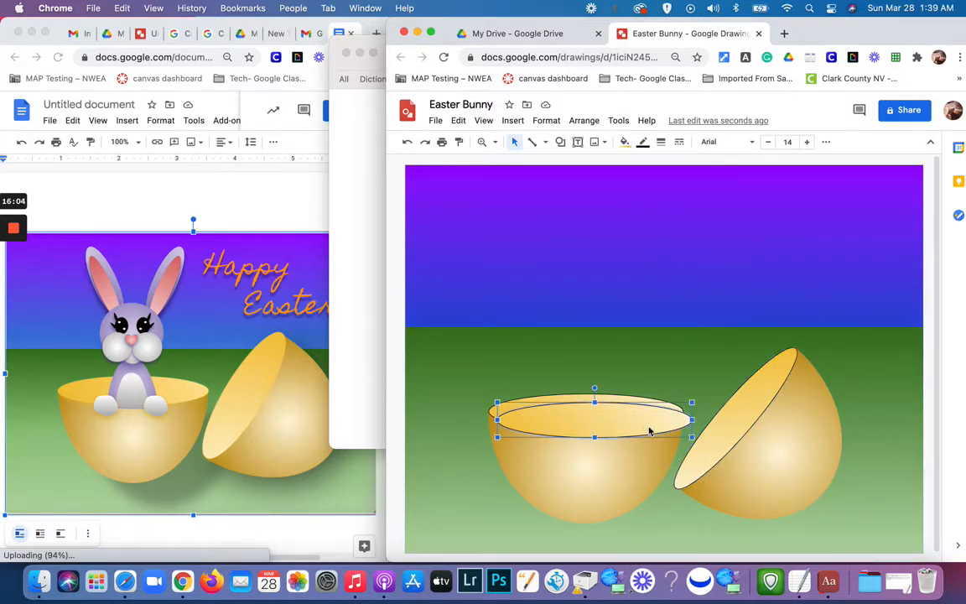
pyautogui.press('Delete')
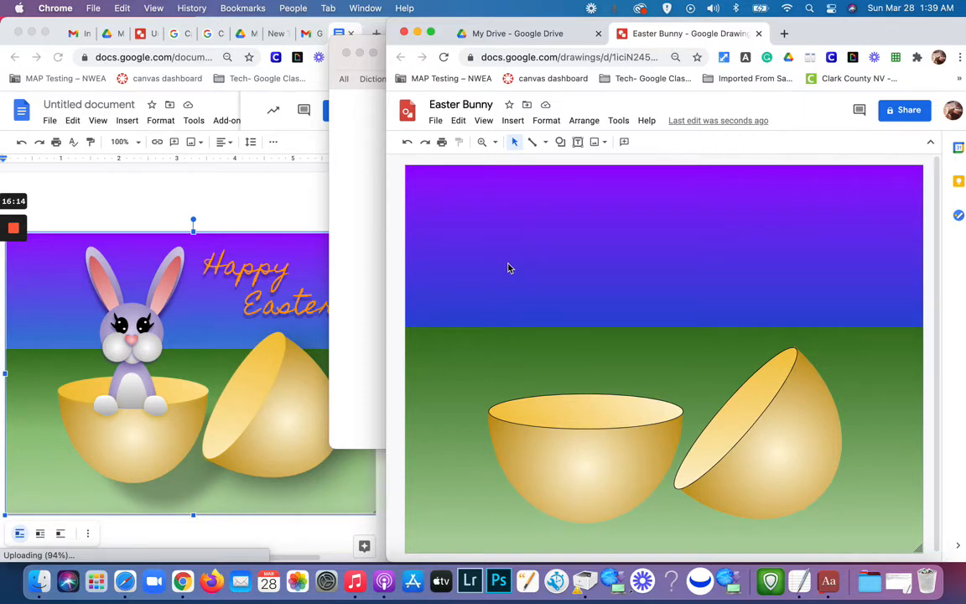
pyautogui.click(745, 418)
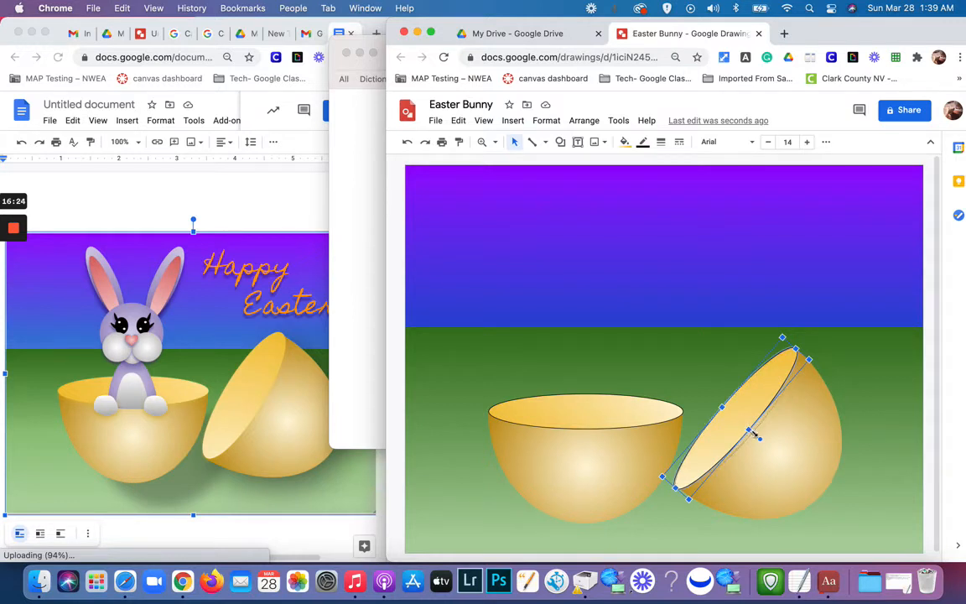
pyautogui.click(864, 362)
pyautogui.click(756, 411)
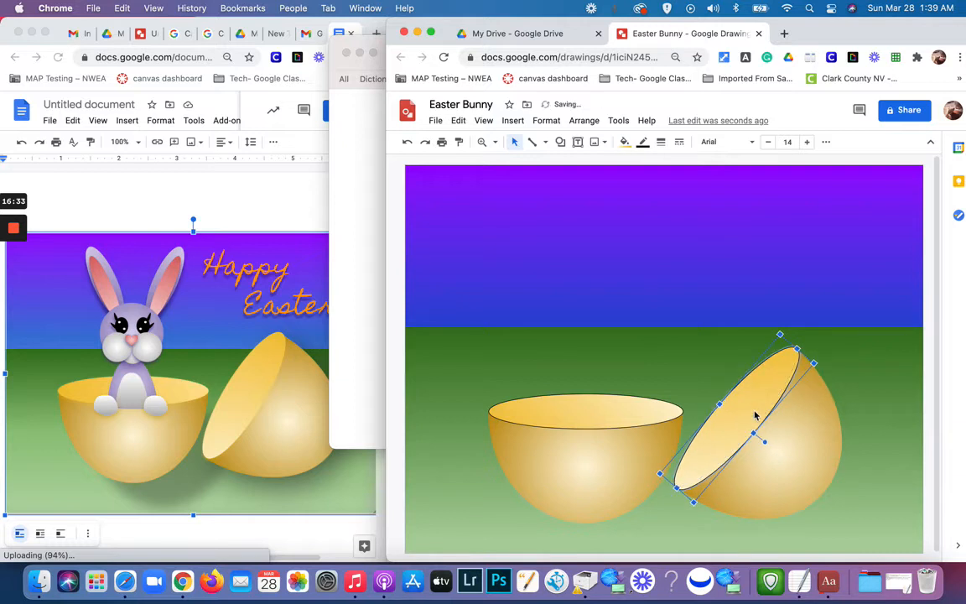
pyautogui.click(853, 354)
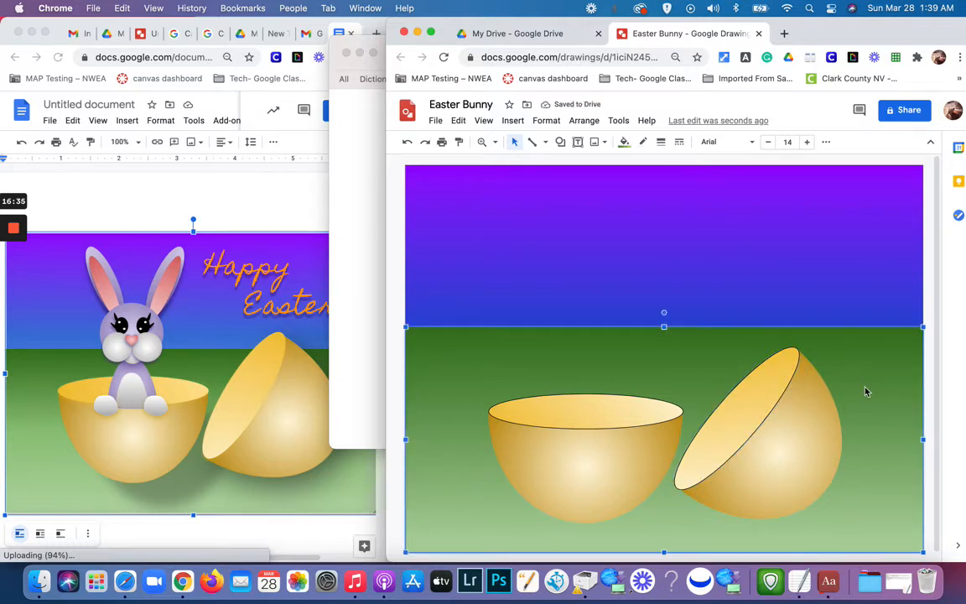
# Step: Make the borders of both golden opening ellipses transparent
pyautogui.click(589, 417)
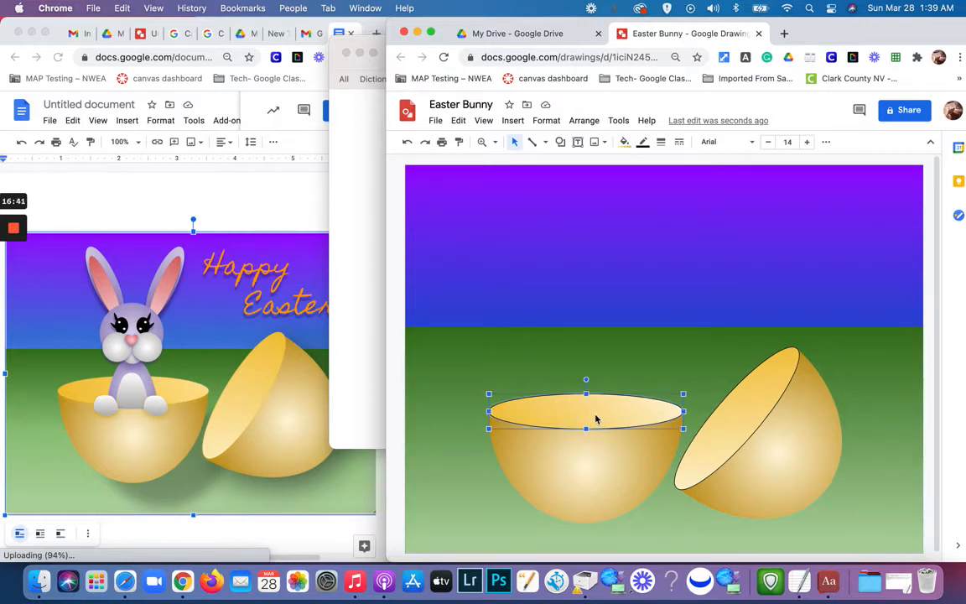
pyautogui.keyDown('shift'); pyautogui.click(744, 418); pyautogui.keyUp('shift')
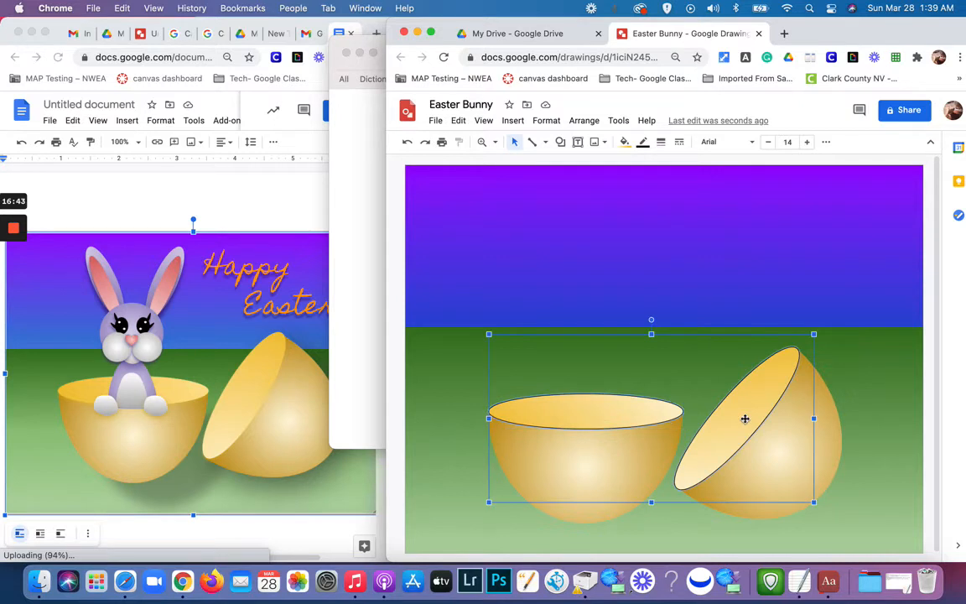
pyautogui.click(646, 147)
pyautogui.click(663, 167)
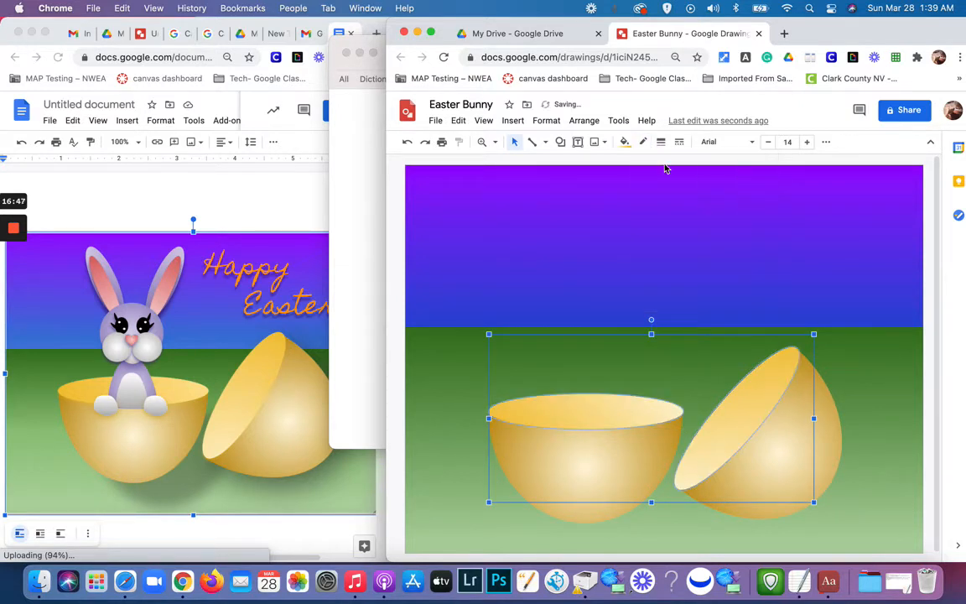
pyautogui.click(704, 244)
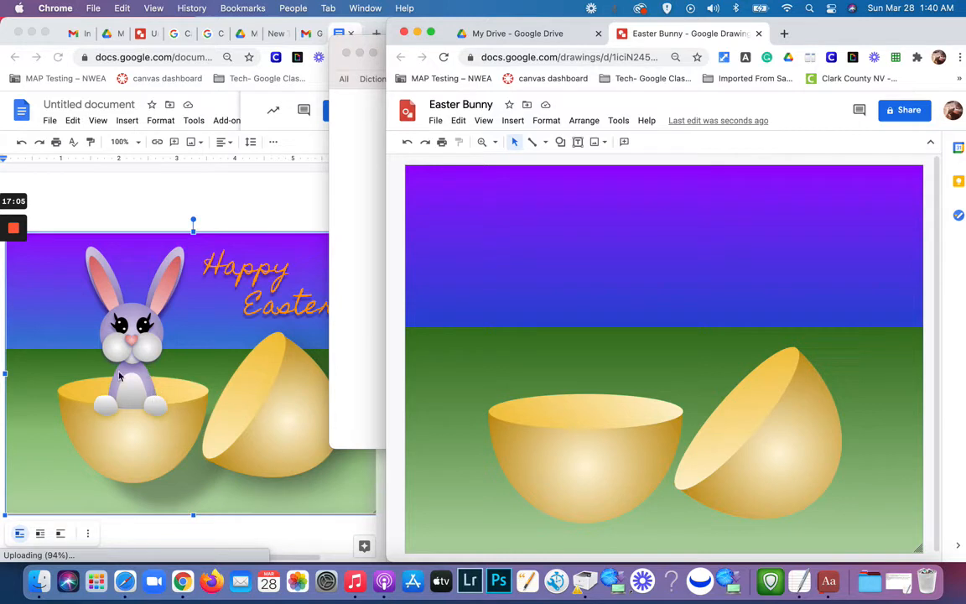
# Step: Draw a closed, dome-shaped body for the bunny with the Curve tool, rising from the middle of the upright egg half's opening
pyautogui.click(546, 142)
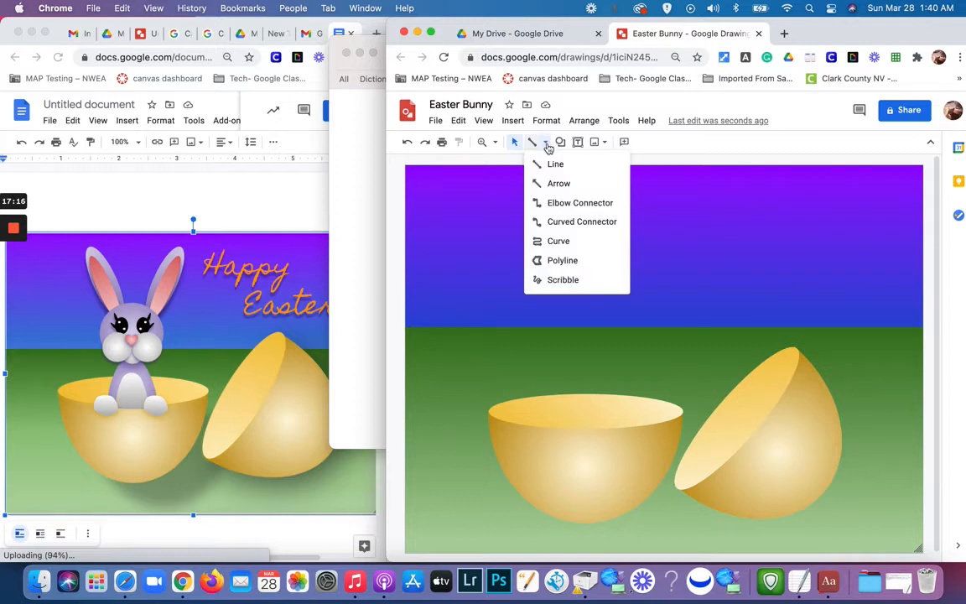
pyautogui.click(550, 242)
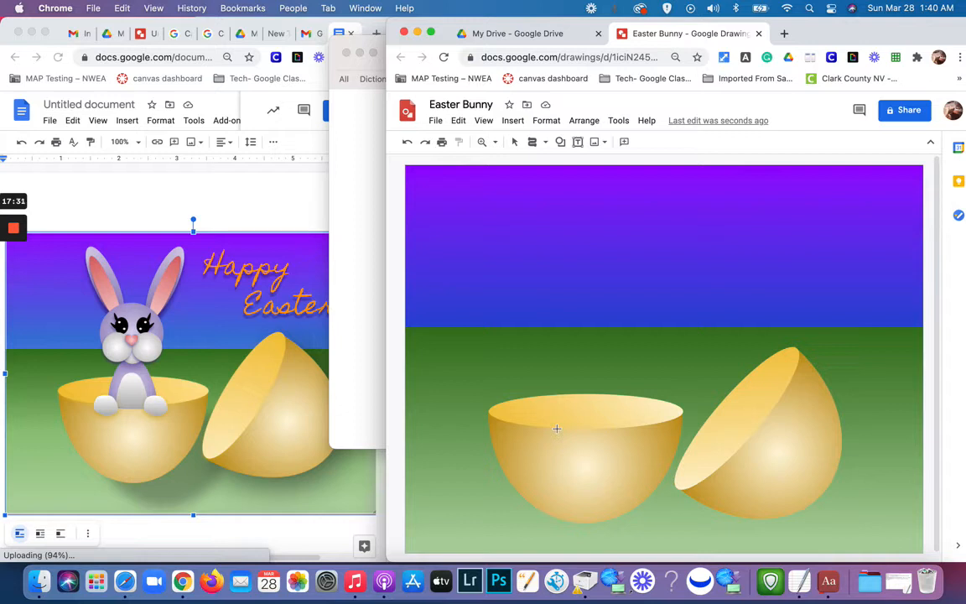
pyautogui.click(556, 429)
pyautogui.click(564, 380)
pyautogui.click(609, 426)
pyautogui.click(558, 429)
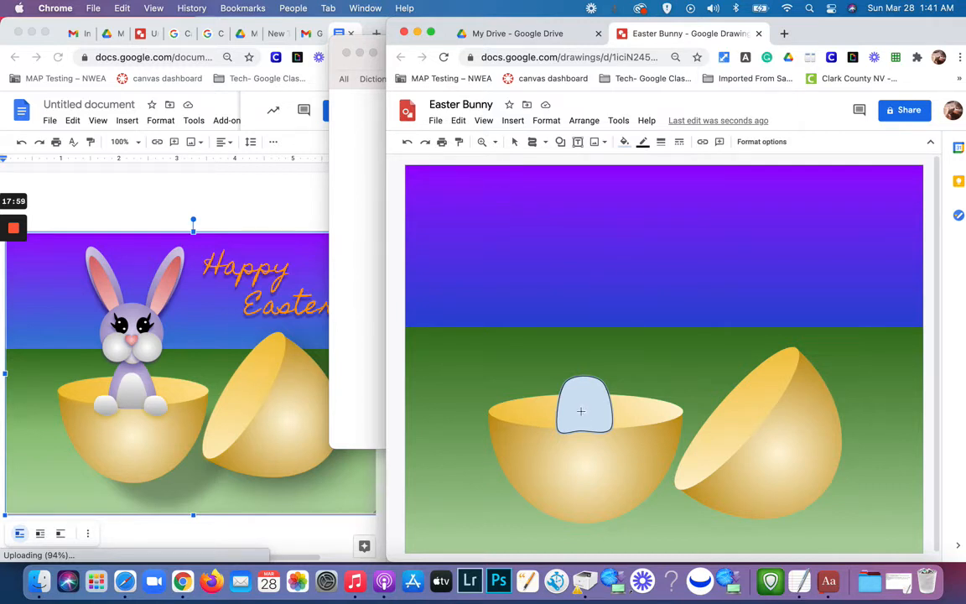
pyautogui.moveTo(549, 320)
pyautogui.mouseDown()
pyautogui.moveTo(608, 276)
pyautogui.moveTo(642, 306)
pyautogui.moveTo(654, 341)
pyautogui.moveTo(596, 356)
pyautogui.moveTo(524, 351)
pyautogui.moveTo(550, 317)
pyautogui.moveTo(542, 313)
pyautogui.mouseUp()
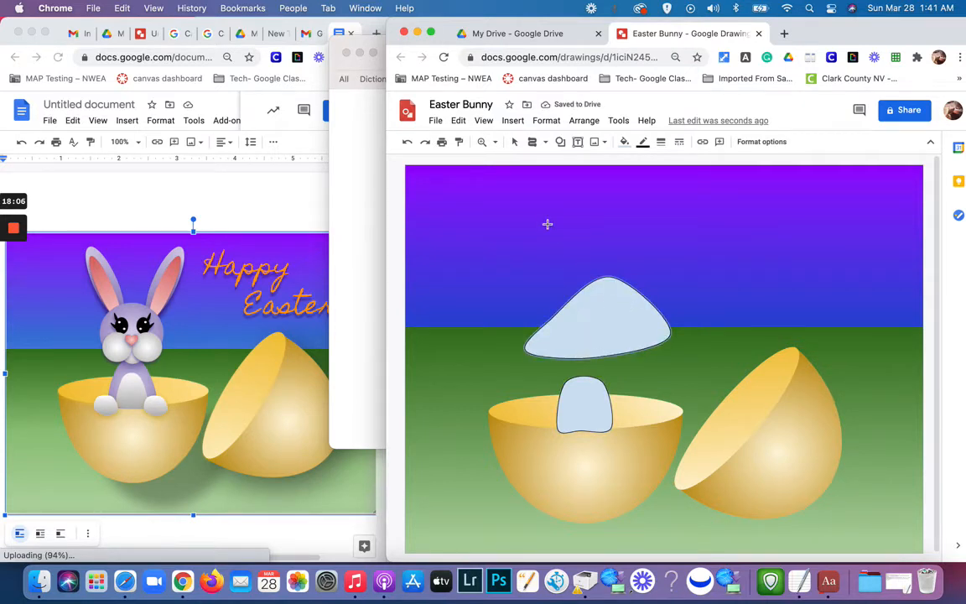
pyautogui.click(516, 144)
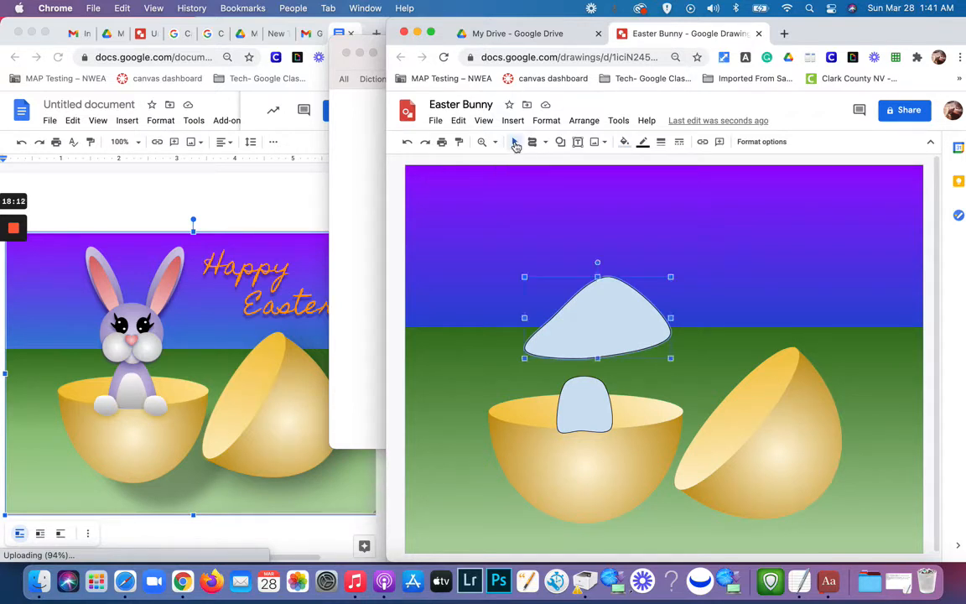
pyautogui.click(409, 144)
# Step: Edit the bunny body's curve points, moving both lower corners slightly outward to widen and even out its base
pyautogui.click(595, 393)
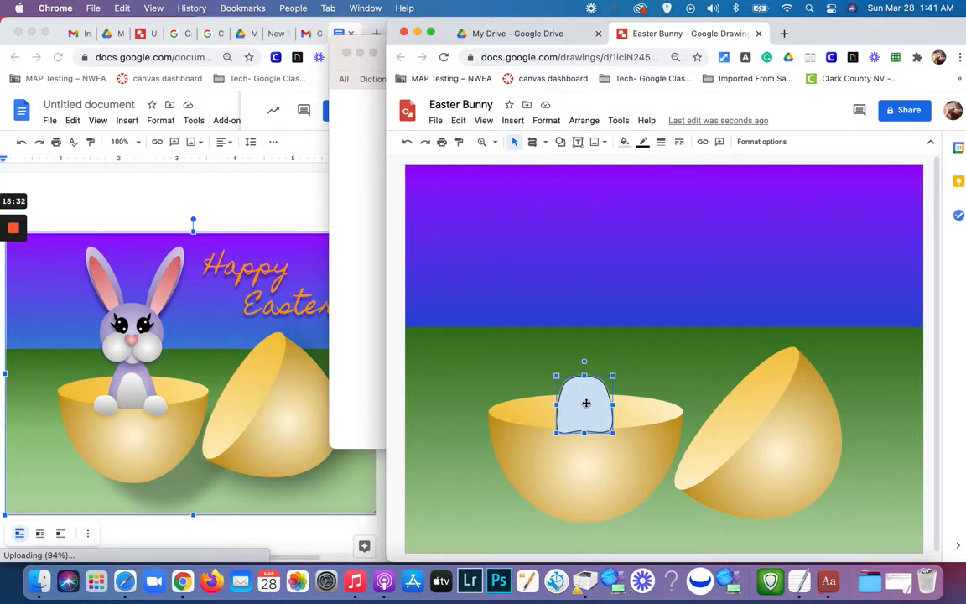
pyautogui.doubleClick(586, 407)
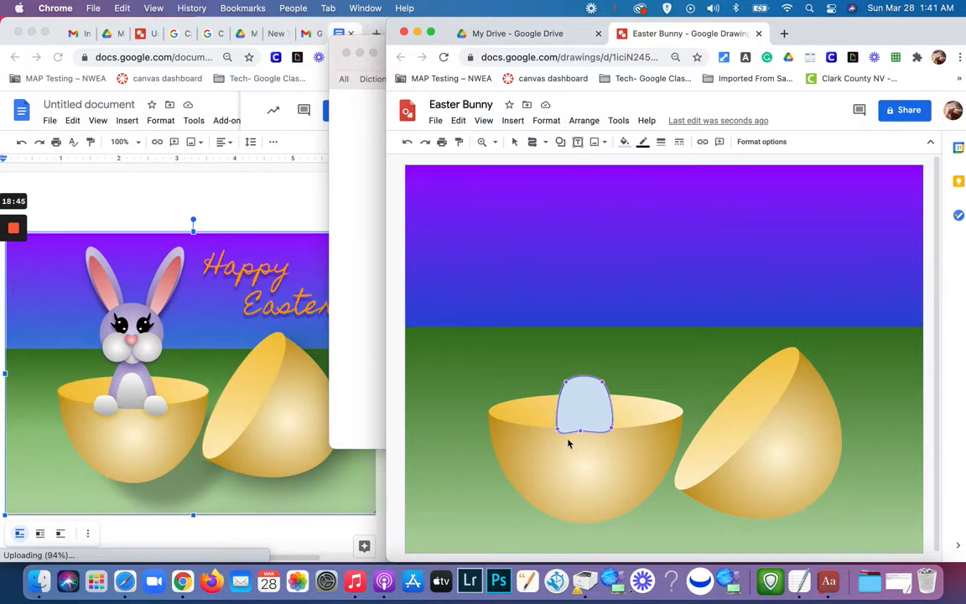
pyautogui.moveTo(557, 428); pyautogui.dragTo(555, 425)
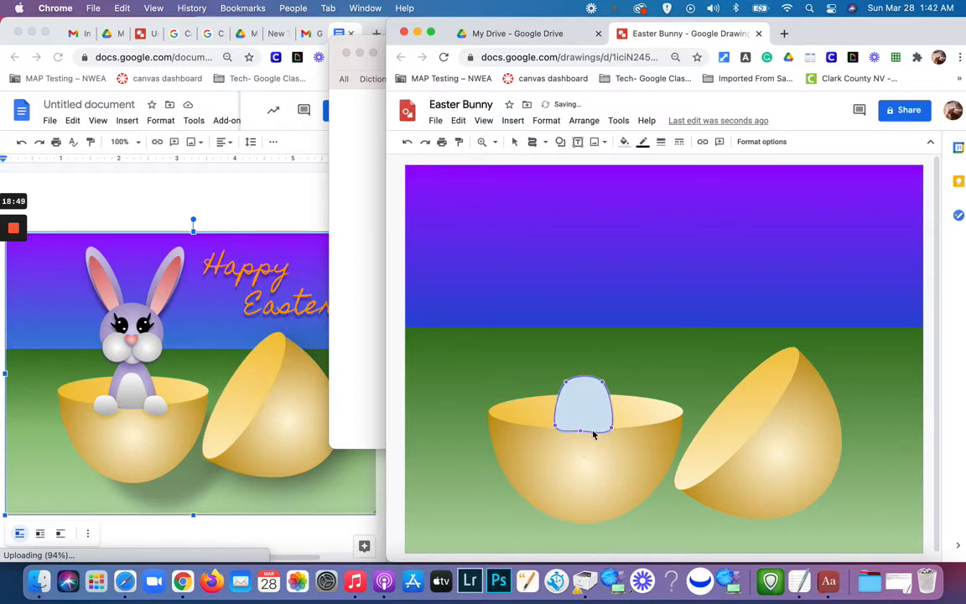
pyautogui.moveTo(611, 427); pyautogui.dragTo(613, 425)
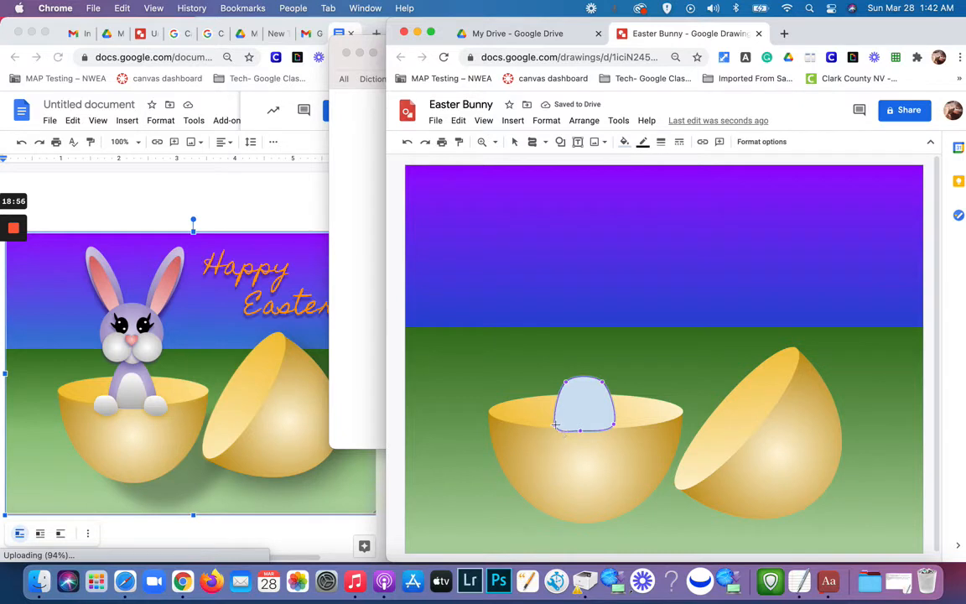
pyautogui.click(583, 433)
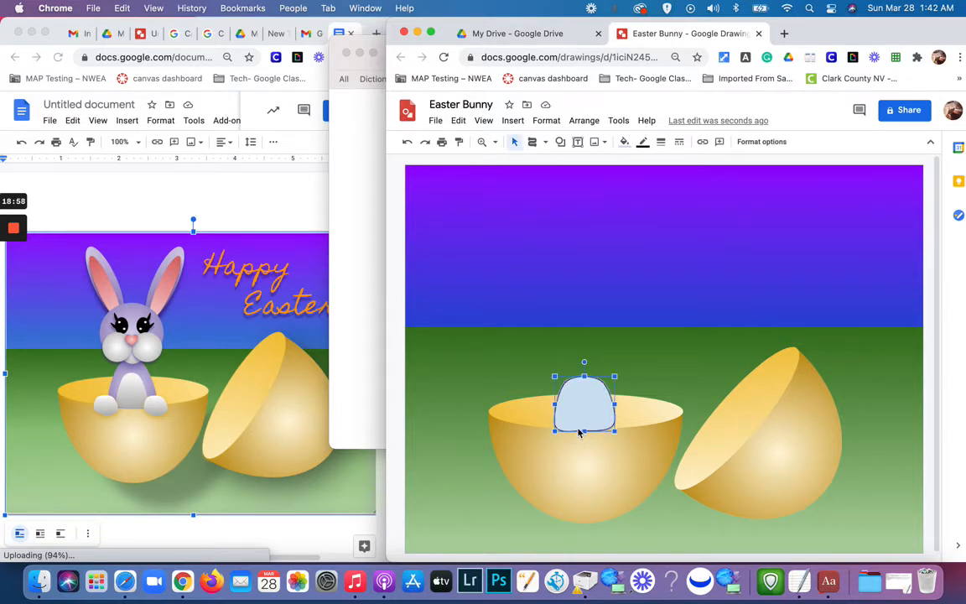
pyautogui.doubleClick(577, 429)
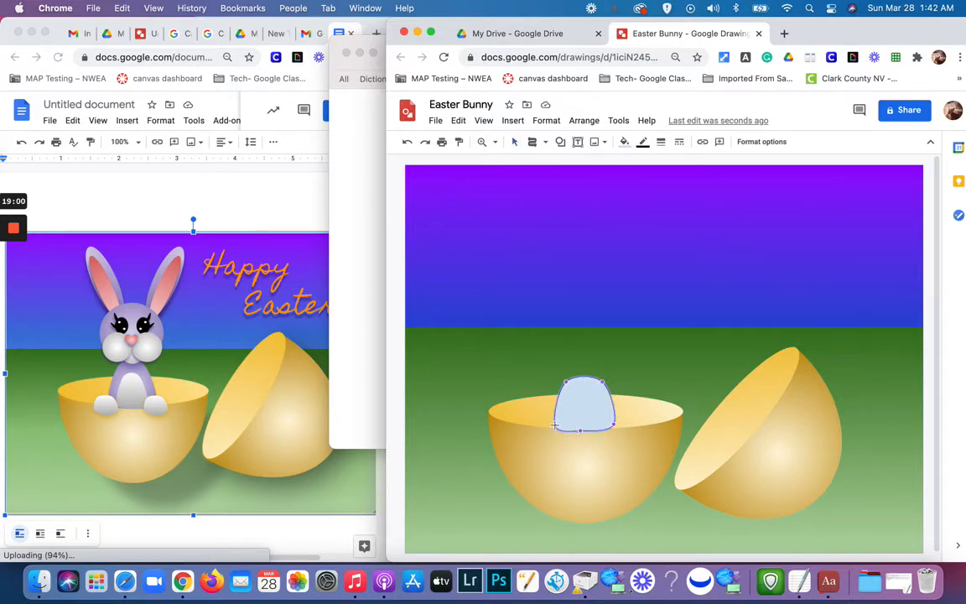
pyautogui.moveTo(555, 425); pyautogui.dragTo(555, 422)
pyautogui.moveTo(613, 425); pyautogui.dragTo(615, 428)
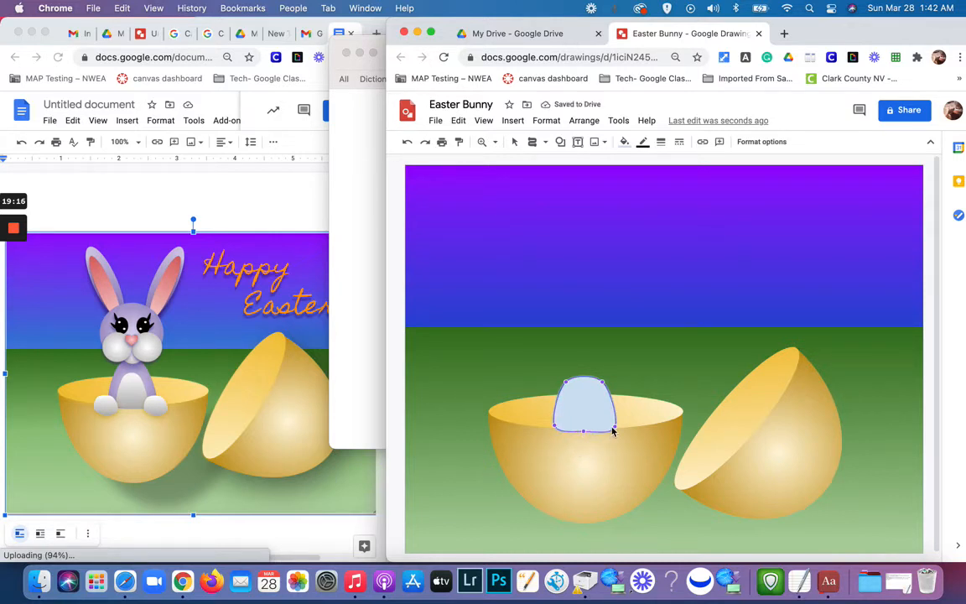
pyautogui.press('Escape')
pyautogui.click(645, 375)
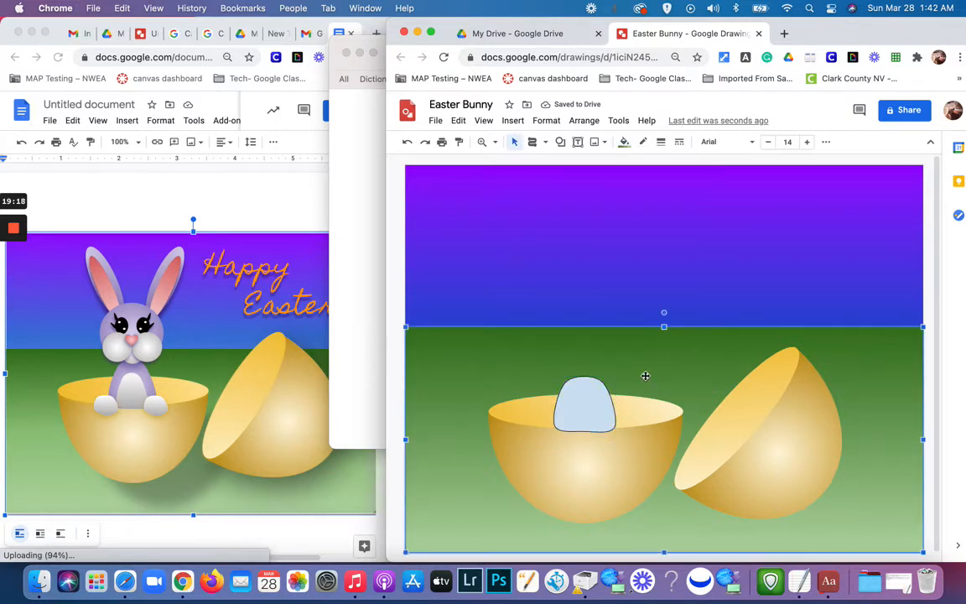
# Step: Move the bunny body's two upper curve points inward and upward to make a taller, narrower top
pyautogui.click(584, 410)
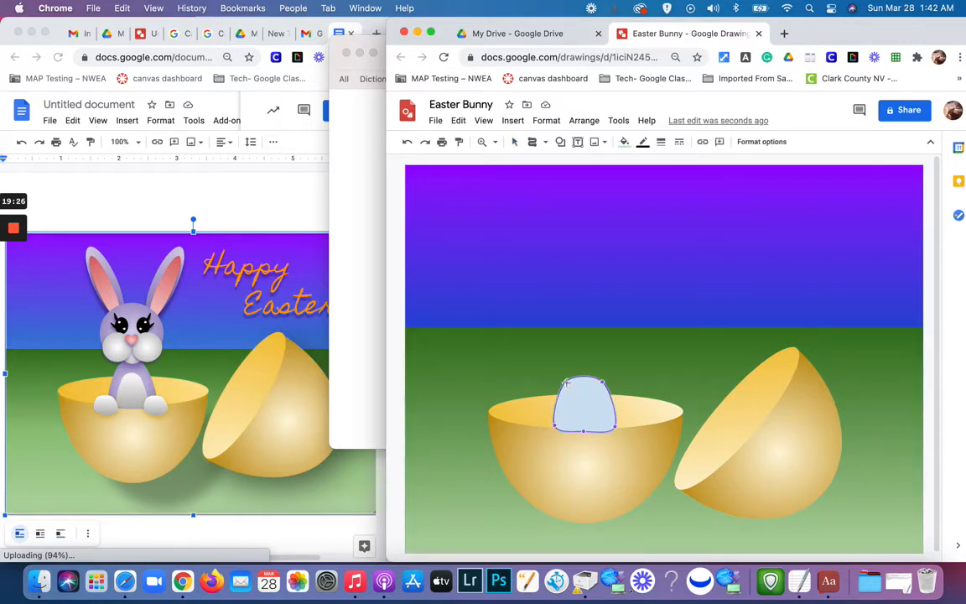
pyautogui.moveTo(566, 382); pyautogui.dragTo(600, 375)
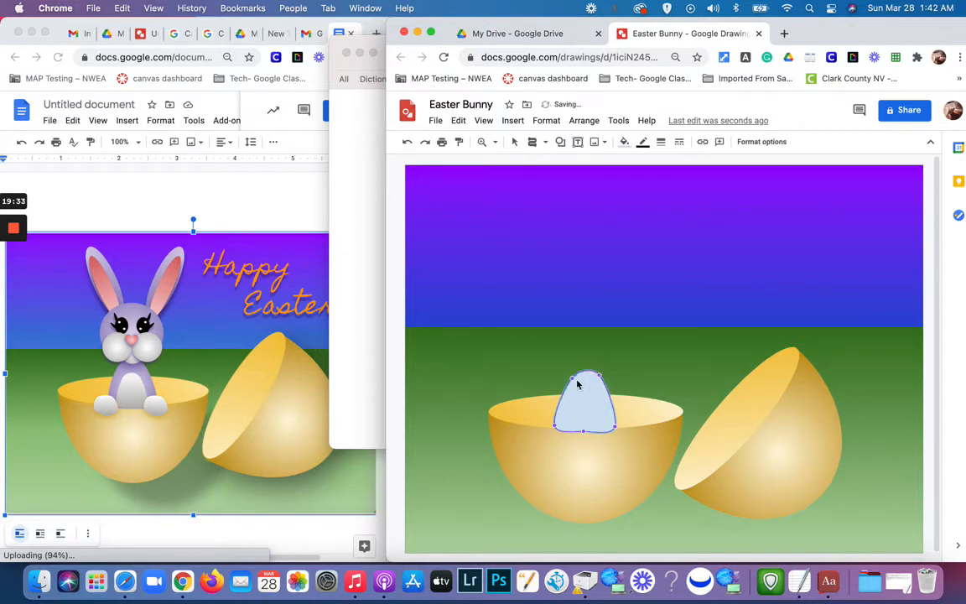
pyautogui.moveTo(570, 379); pyautogui.dragTo(571, 375)
pyautogui.click(514, 143)
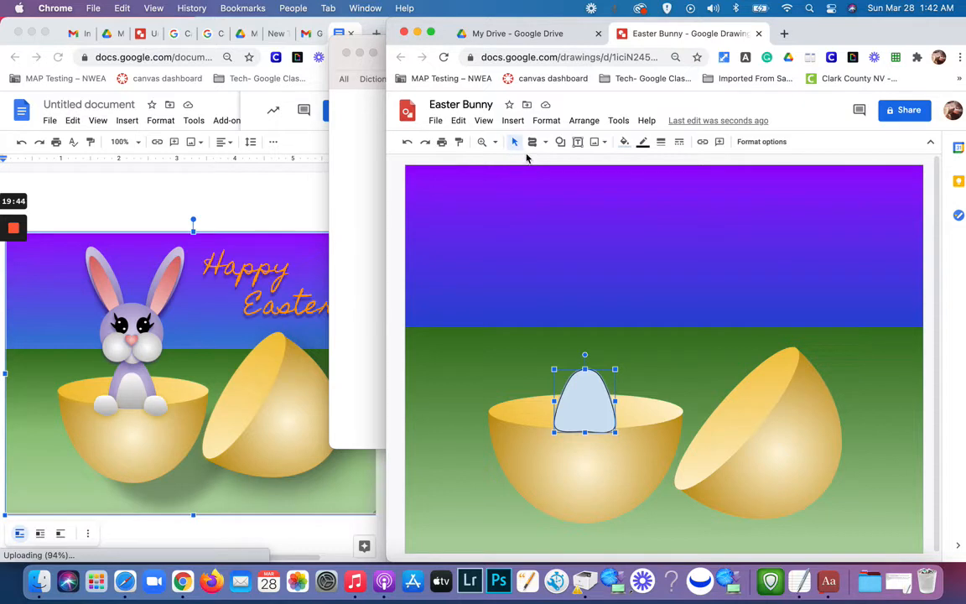
pyautogui.moveTo(527, 155); pyautogui.dragTo(534, 250)
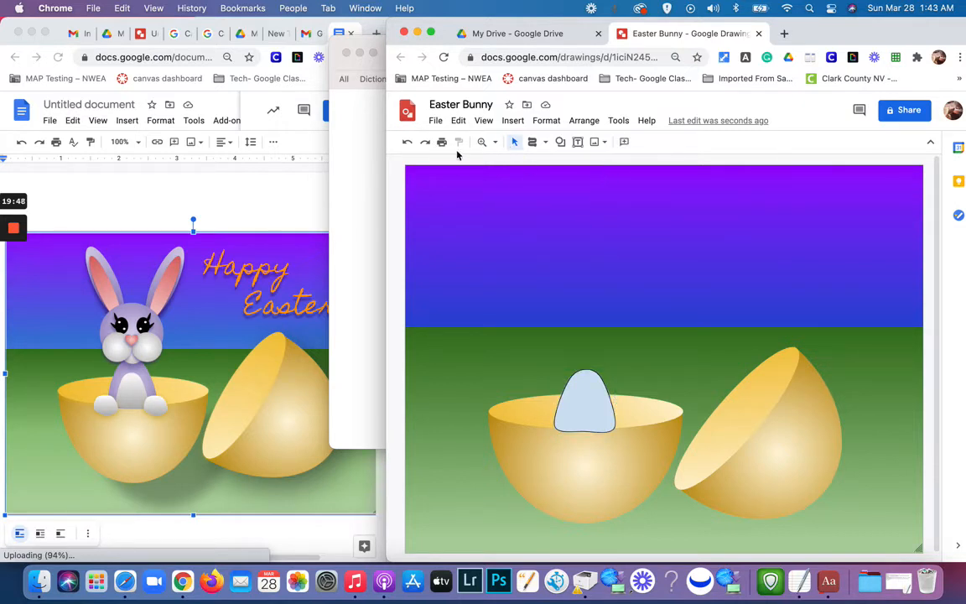
pyautogui.click(484, 122)
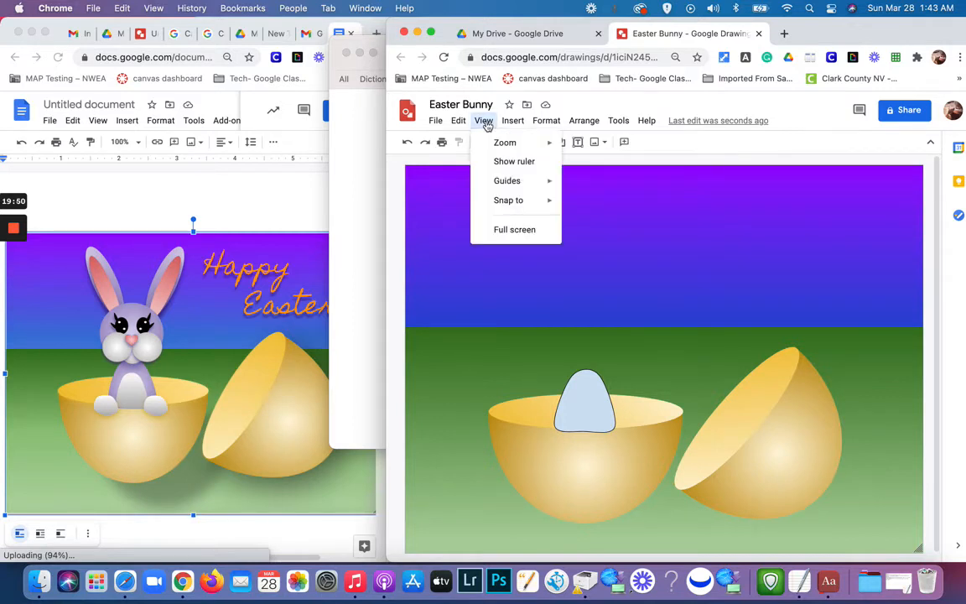
pyautogui.moveTo(500, 187)
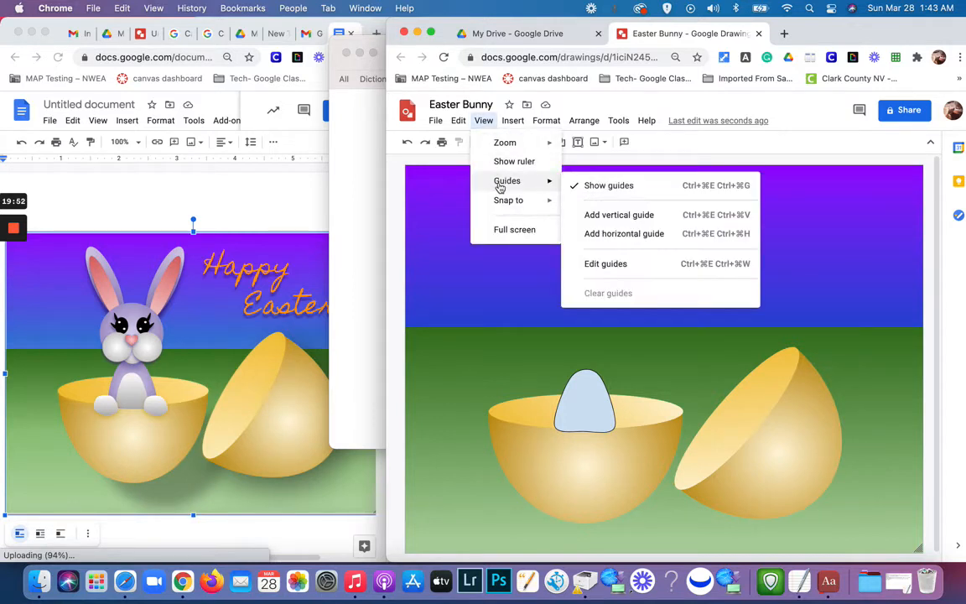
pyautogui.click(599, 191)
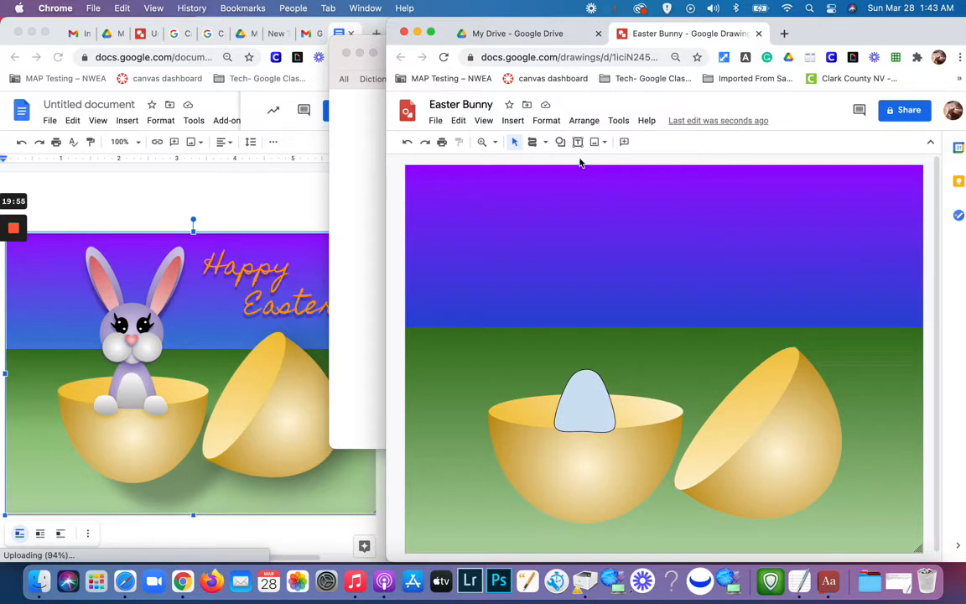
pyautogui.moveTo(579, 157); pyautogui.dragTo(597, 266)
# Step: Show the ruler and place a horizontal guide at 5.10 along the lower edge of the upright egg half's opening
pyautogui.click(484, 122)
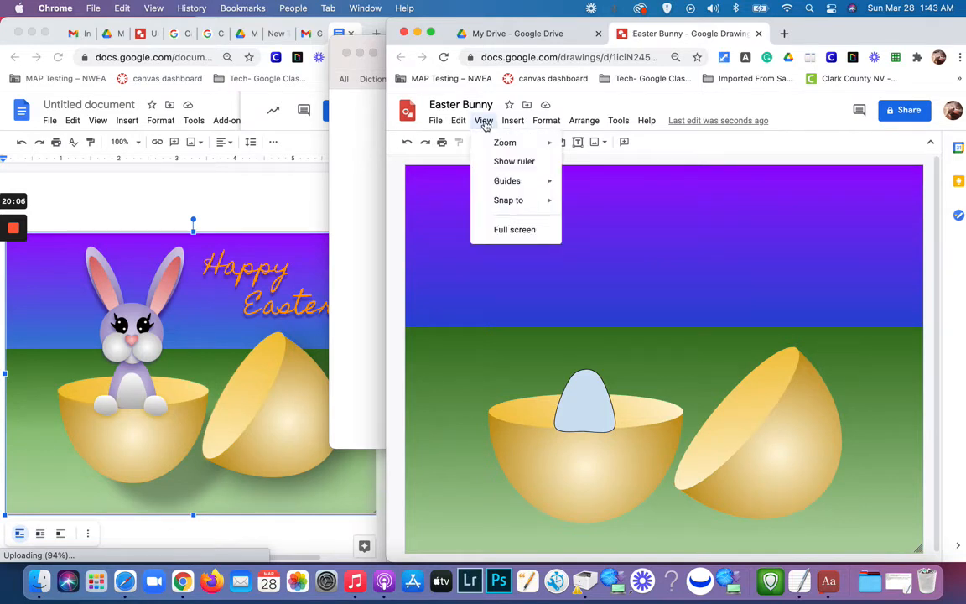
pyautogui.click(497, 161)
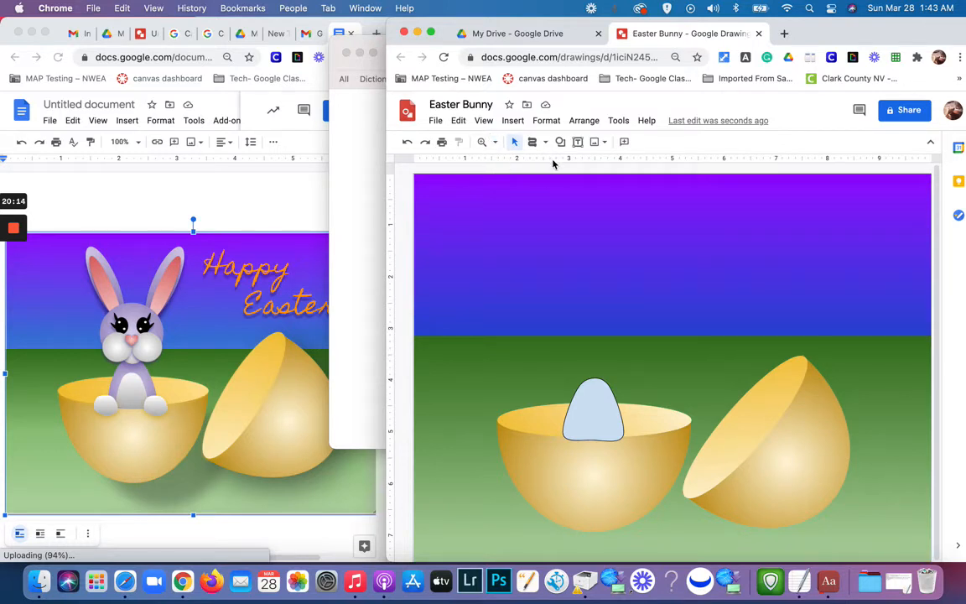
pyautogui.moveTo(553, 164); pyautogui.dragTo(591, 432)
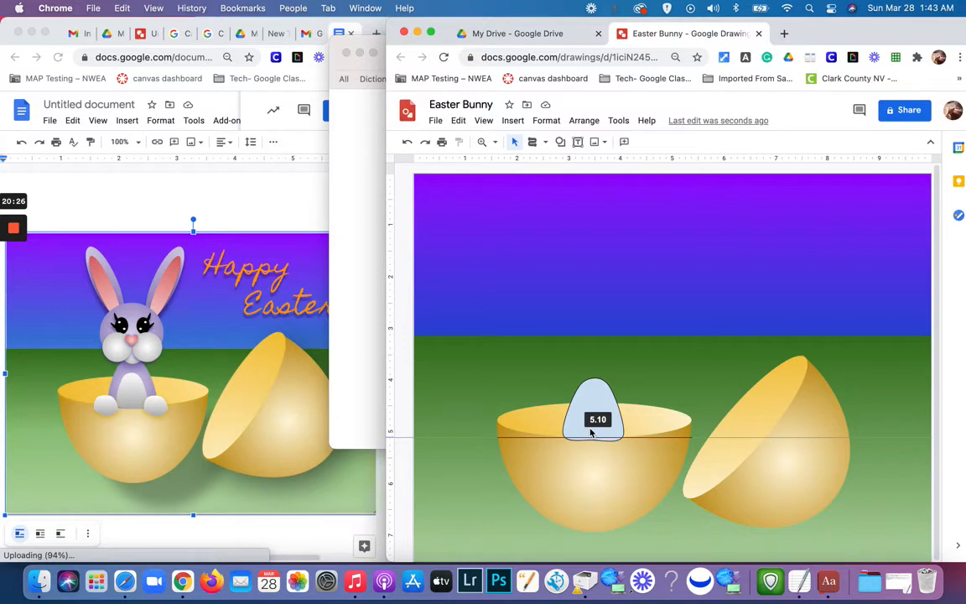
pyautogui.moveTo(591, 431); pyautogui.dragTo(590, 432)
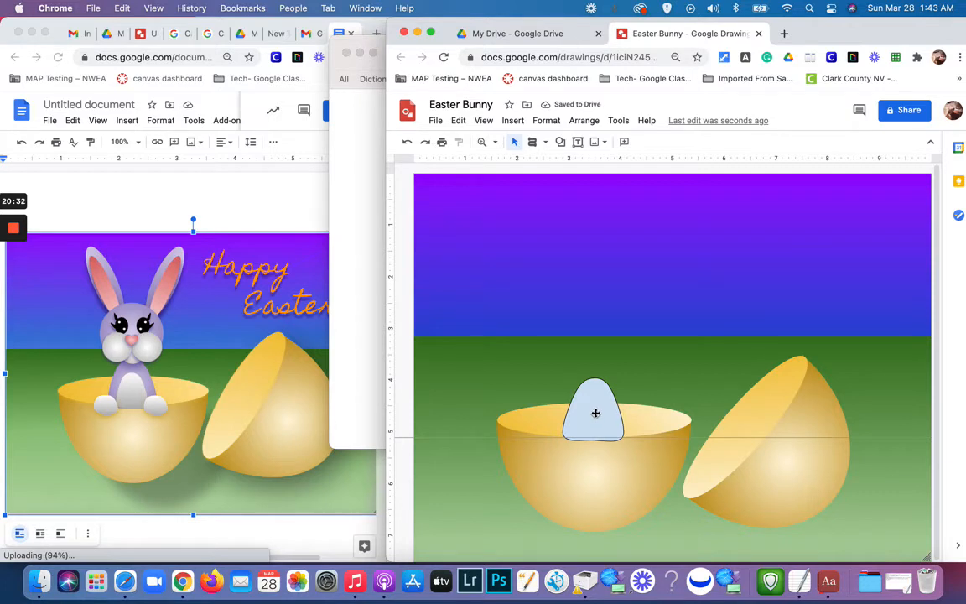
# Step: Nudge the bunny body slightly right and up so its base lies closer to the horizontal guide
pyautogui.click(595, 413)
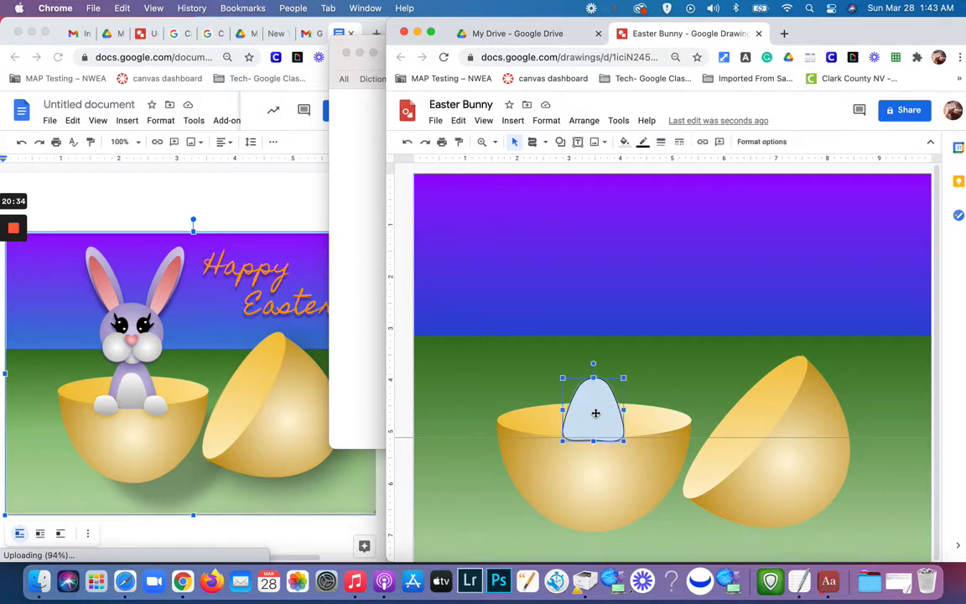
pyautogui.moveTo(596, 413)
pyautogui.mouseDown()
pyautogui.moveTo(624, 410)
pyautogui.moveTo(578, 401)
pyautogui.moveTo(586, 390)
pyautogui.moveTo(602, 411)
pyautogui.mouseUp()
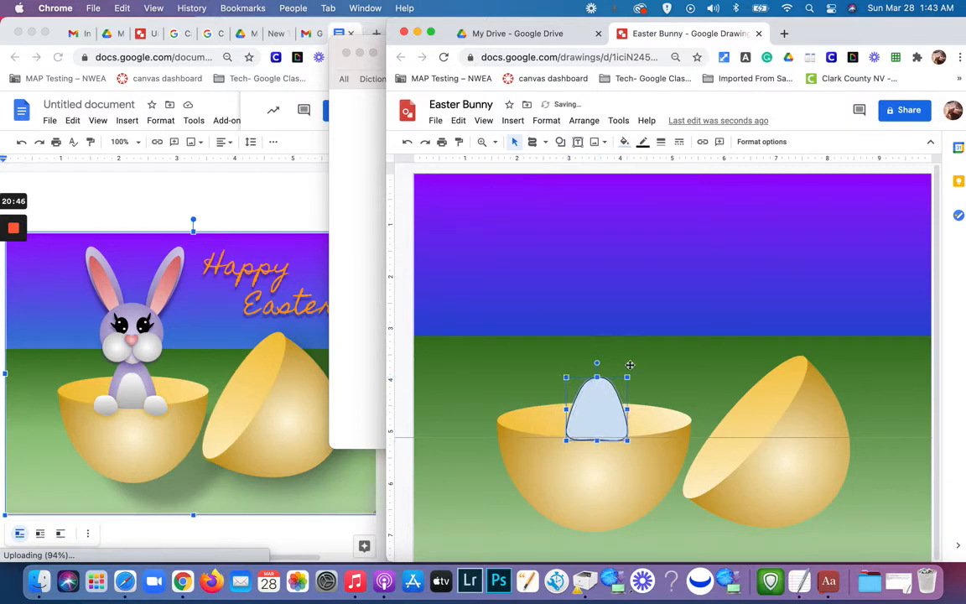
# Step: Nudge the bunny body slightly left and up so its base rests on the horizontal guide
pyautogui.click(649, 314)
pyautogui.click(599, 409)
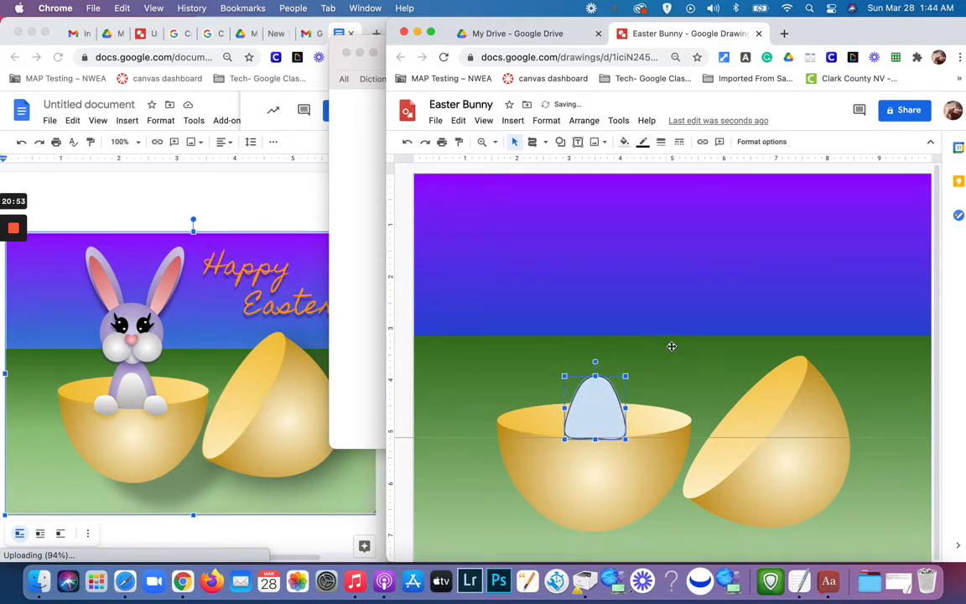
pyautogui.click(649, 368)
pyautogui.click(596, 430)
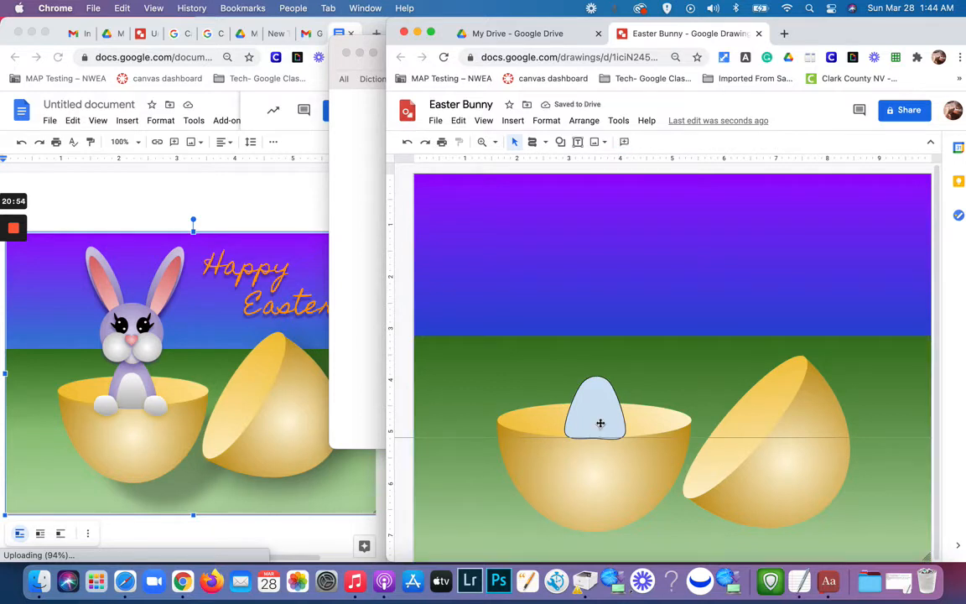
# Step: Edit the bunny body's curve points, shifting the bottom-middle point slightly right to even out the base
pyautogui.doubleClick(600, 426)
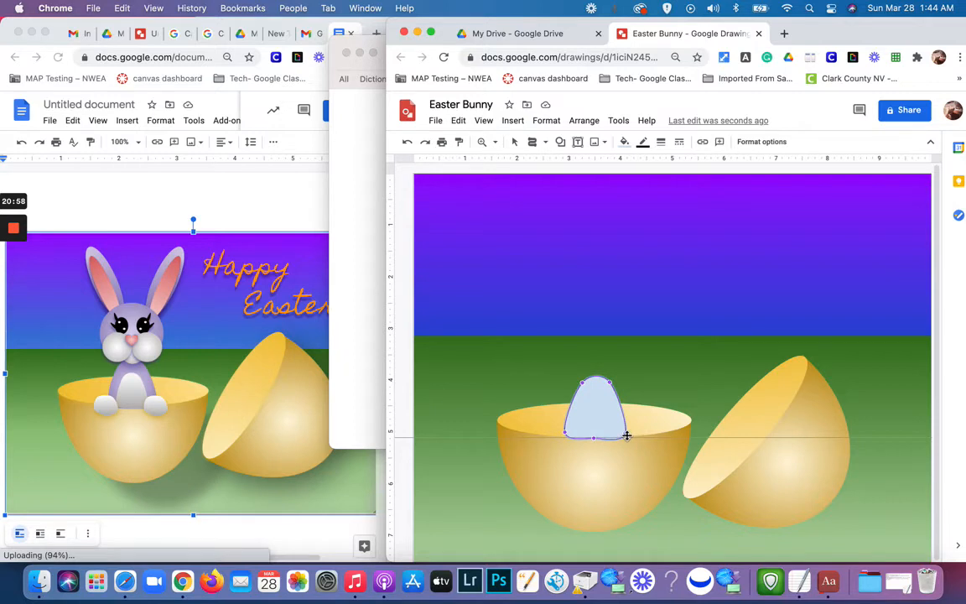
pyautogui.moveTo(628, 435); pyautogui.dragTo(630, 432)
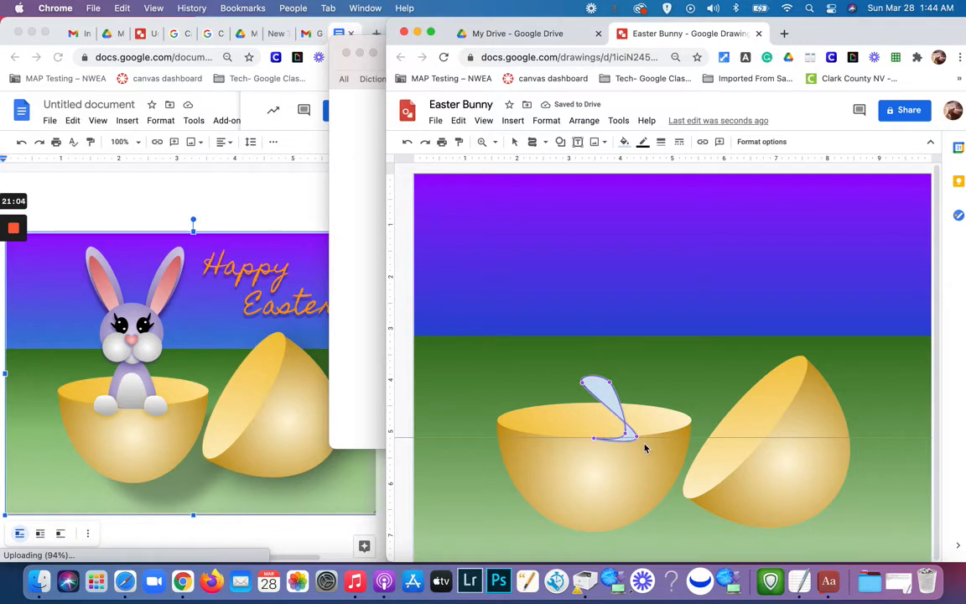
pyautogui.click(407, 144)
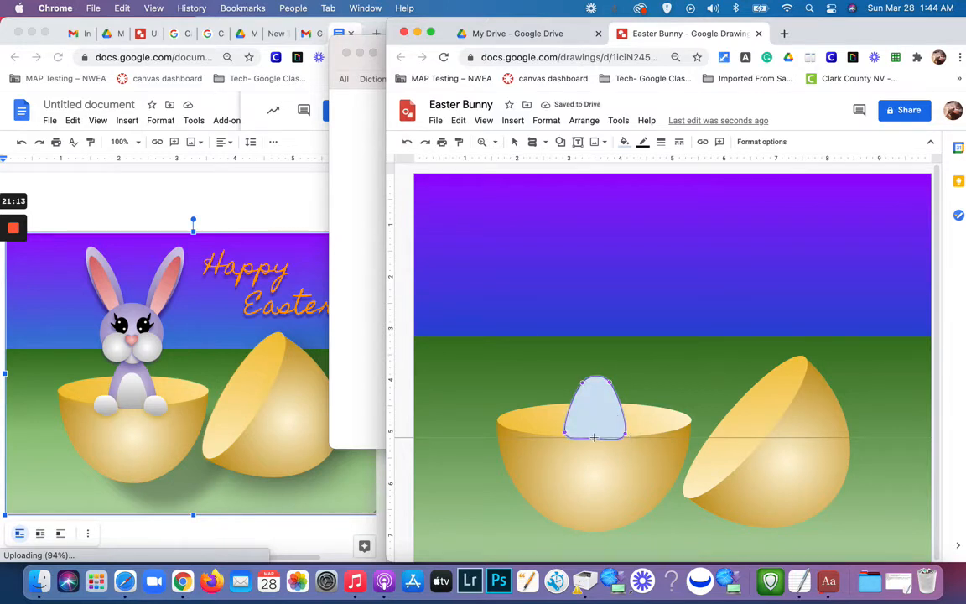
pyautogui.moveTo(593, 437); pyautogui.dragTo(603, 429)
pyautogui.moveTo(611, 437)
pyautogui.mouseDown()
pyautogui.moveTo(590, 436)
pyautogui.moveTo(600, 444)
pyautogui.mouseUp()
pyautogui.press('super+z')
pyautogui.moveTo(602, 437); pyautogui.dragTo(590, 428)
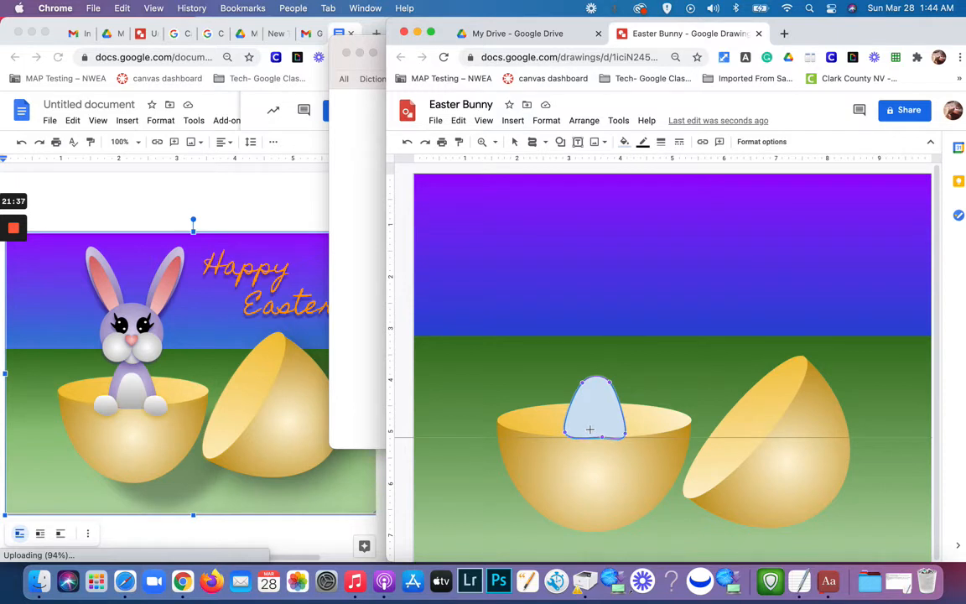
pyautogui.moveTo(591, 429); pyautogui.dragTo(591, 430)
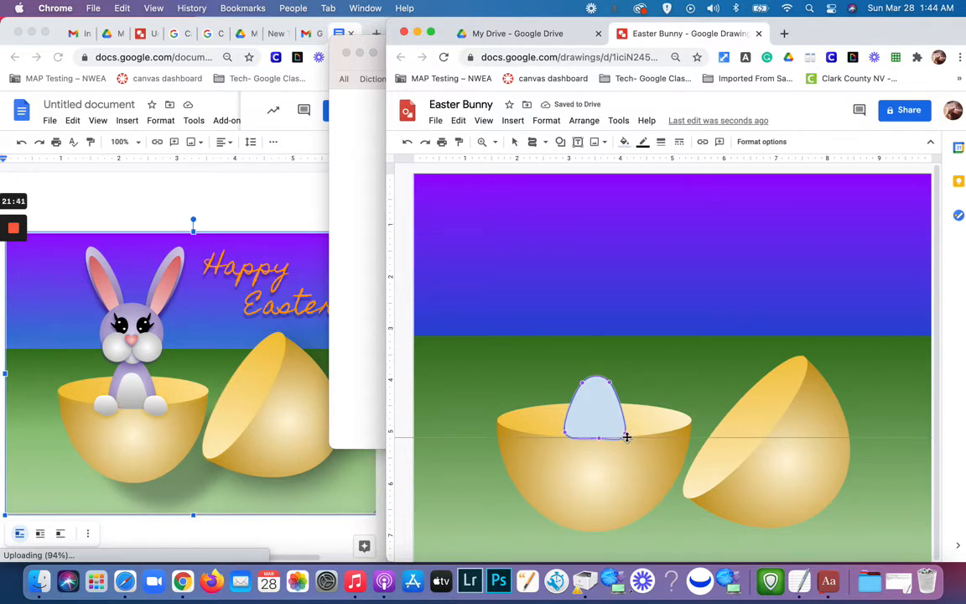
# Step: Move the bunny body's lower-left curve point slightly inward to match the opposite corner, and finish editing the points
pyautogui.moveTo(626, 433); pyautogui.dragTo(554, 425)
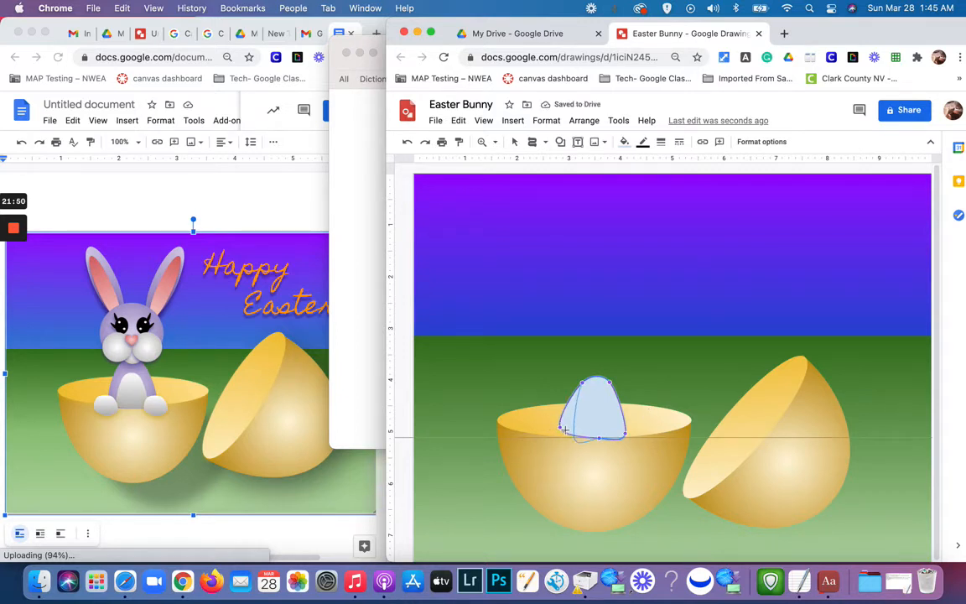
pyautogui.moveTo(561, 424); pyautogui.dragTo(570, 431)
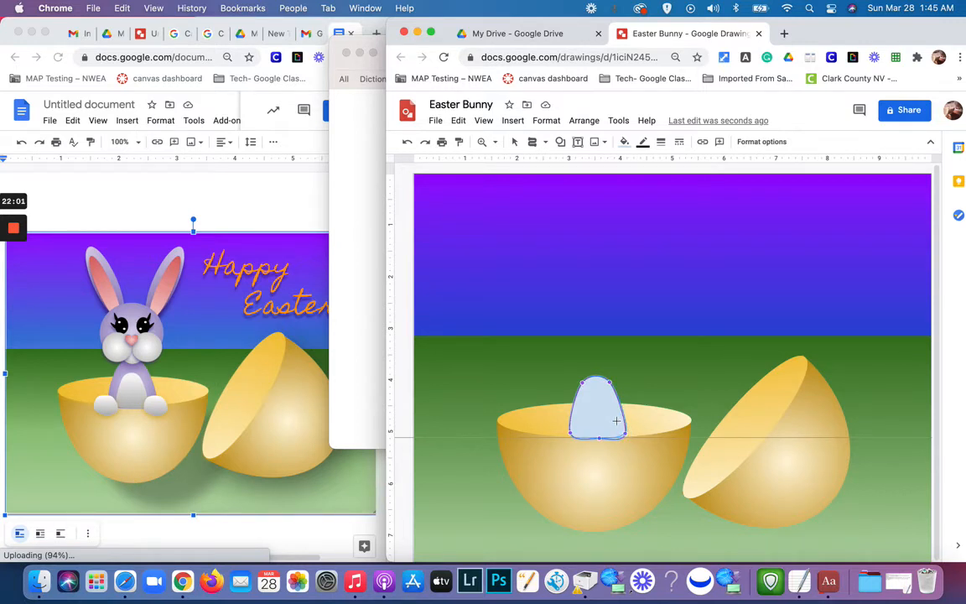
pyautogui.moveTo(616, 420); pyautogui.dragTo(617, 420)
pyautogui.click(636, 405)
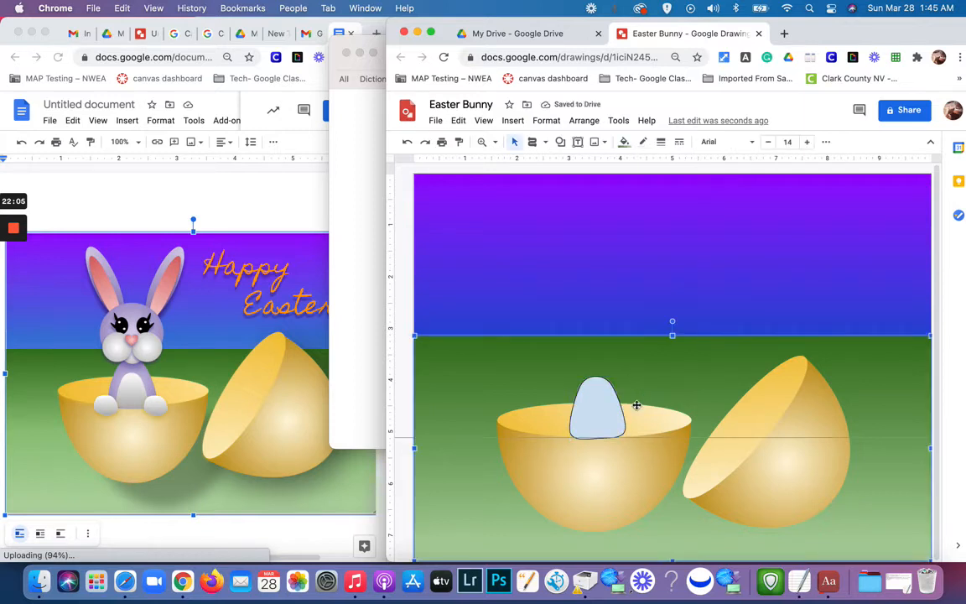
# Step: Resize the bunny body from its lower-left corner to make it slightly narrower
pyautogui.click(594, 429)
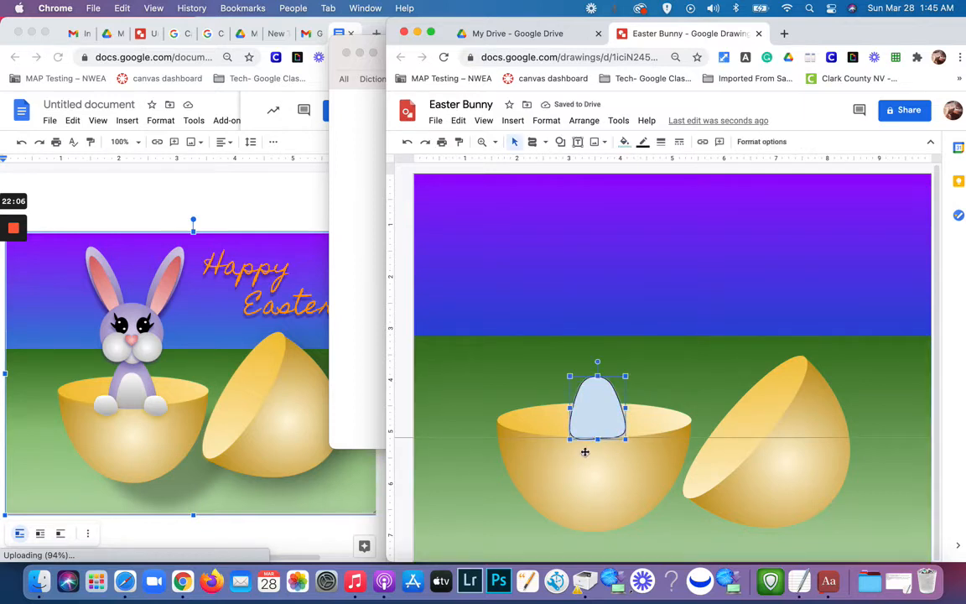
pyautogui.moveTo(570, 438); pyautogui.dragTo(563, 434)
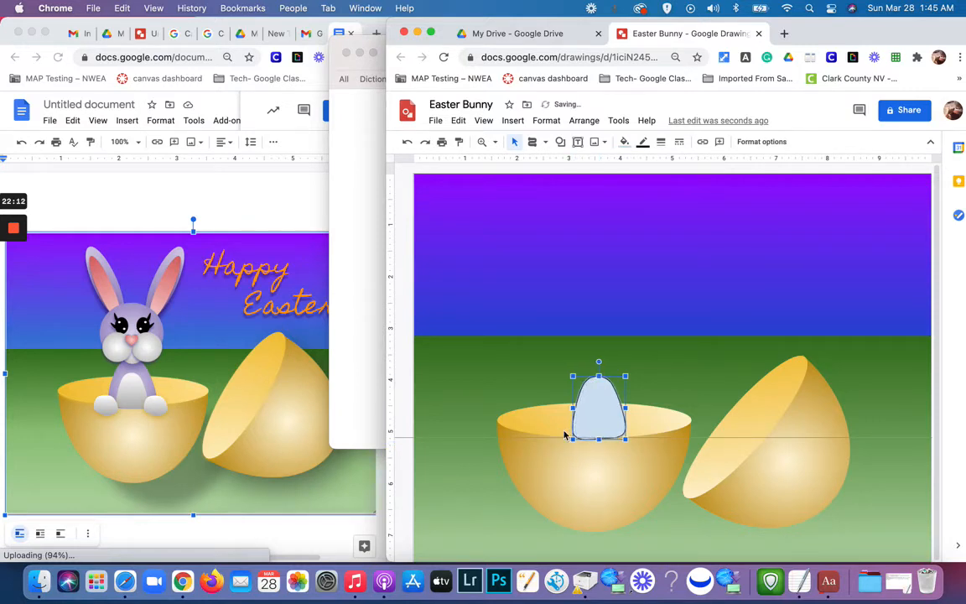
pyautogui.click(644, 340)
pyautogui.click(683, 308)
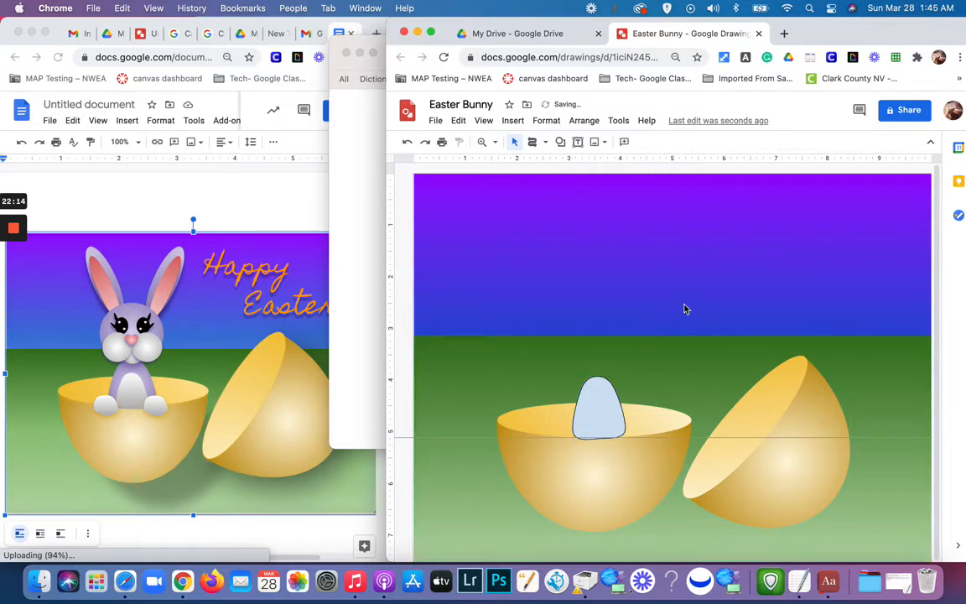
# Step: Rotate the bunny body slightly clockwise so it sits evenly in the upright egg half
pyautogui.click(612, 430)
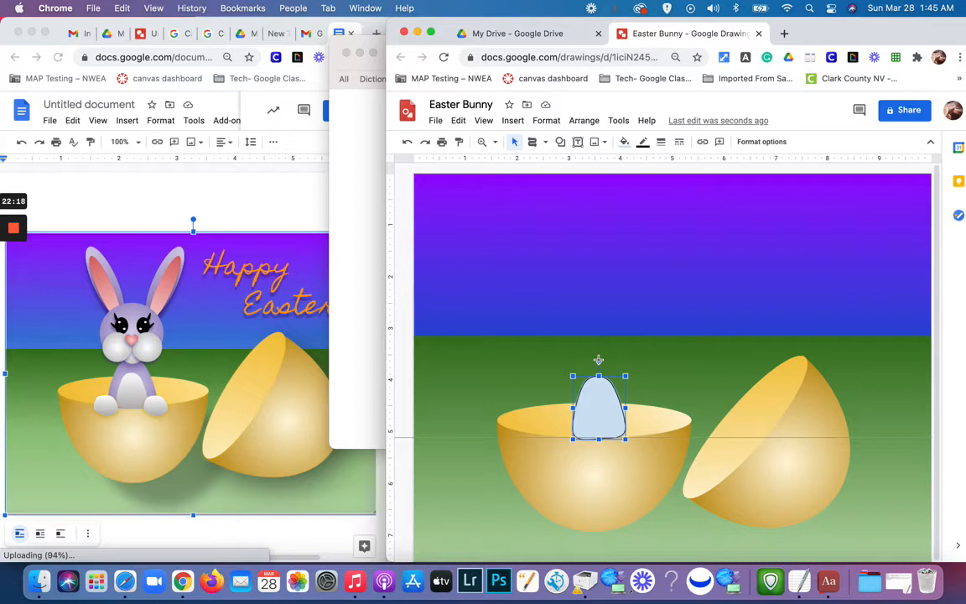
pyautogui.moveTo(597, 360); pyautogui.dragTo(597, 363)
pyautogui.click(535, 388)
pyautogui.click(591, 432)
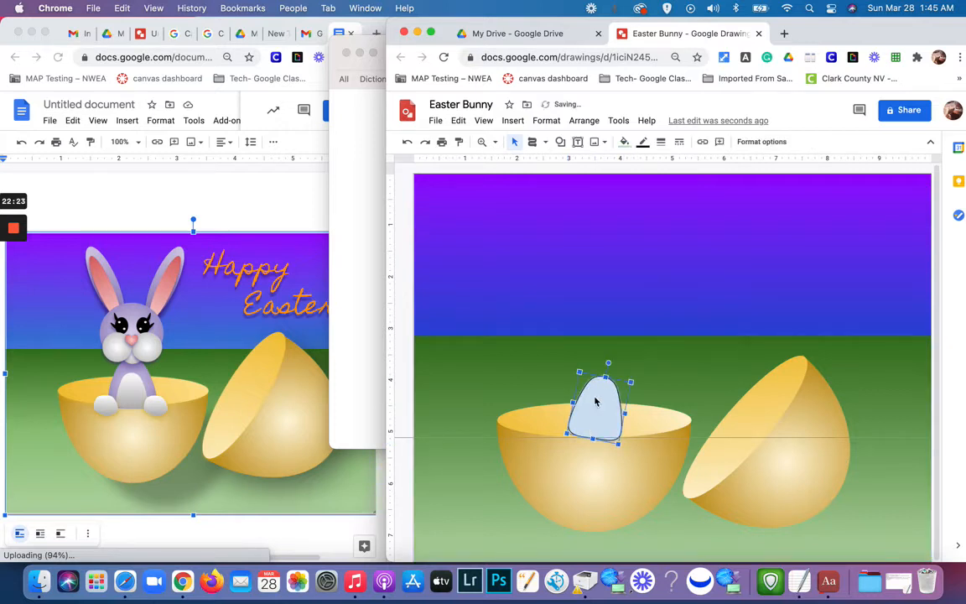
pyautogui.moveTo(606, 362); pyautogui.dragTo(597, 362)
pyautogui.click(590, 313)
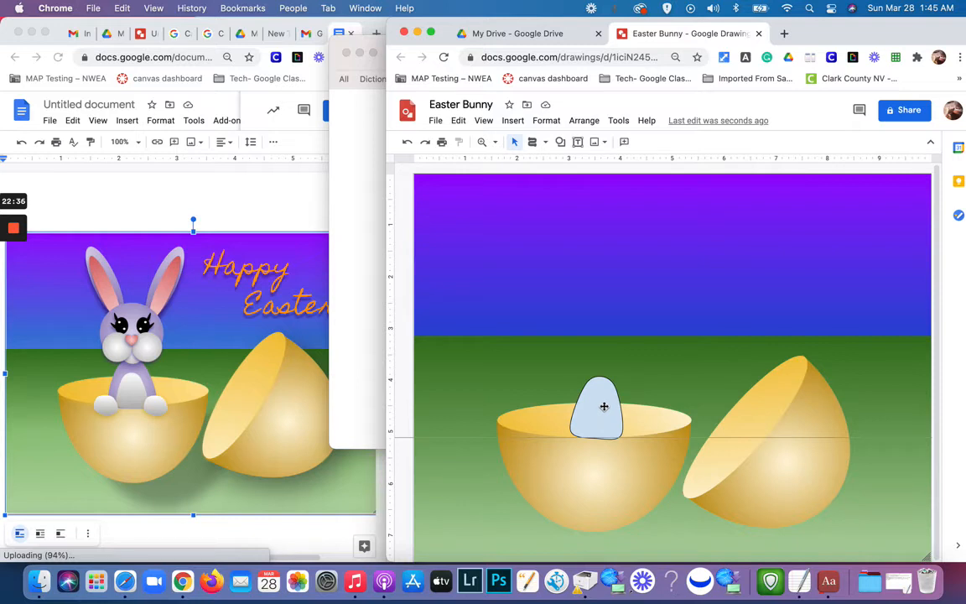
# Step: Fill the bunny body with the light purple 2 linear gradient
pyautogui.click(599, 409)
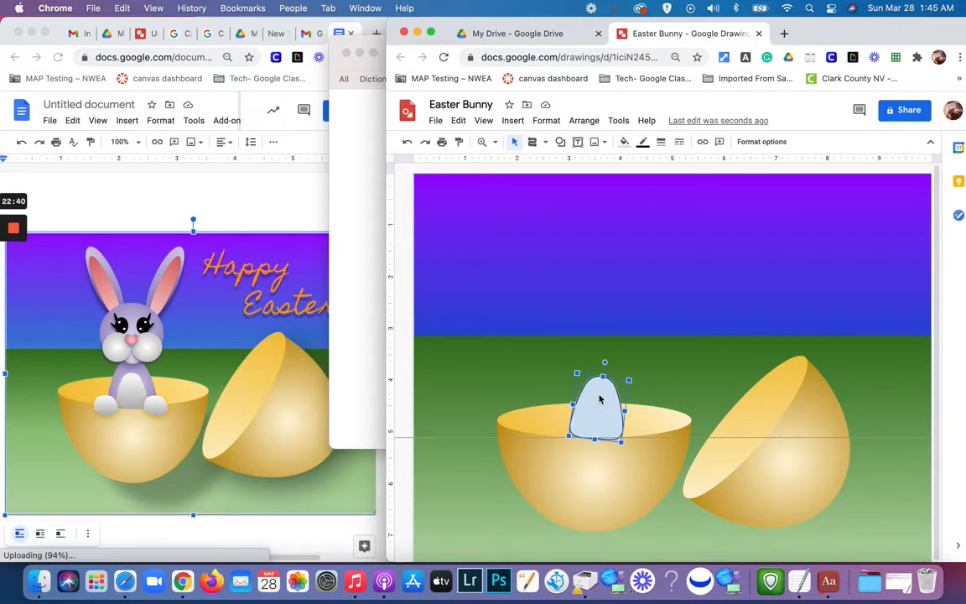
pyautogui.click(622, 144)
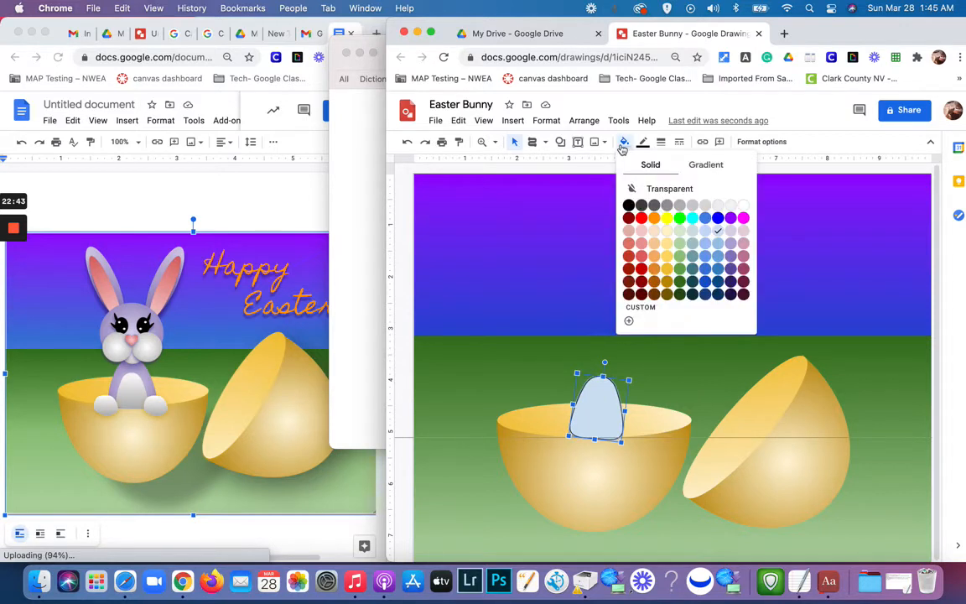
pyautogui.click(704, 167)
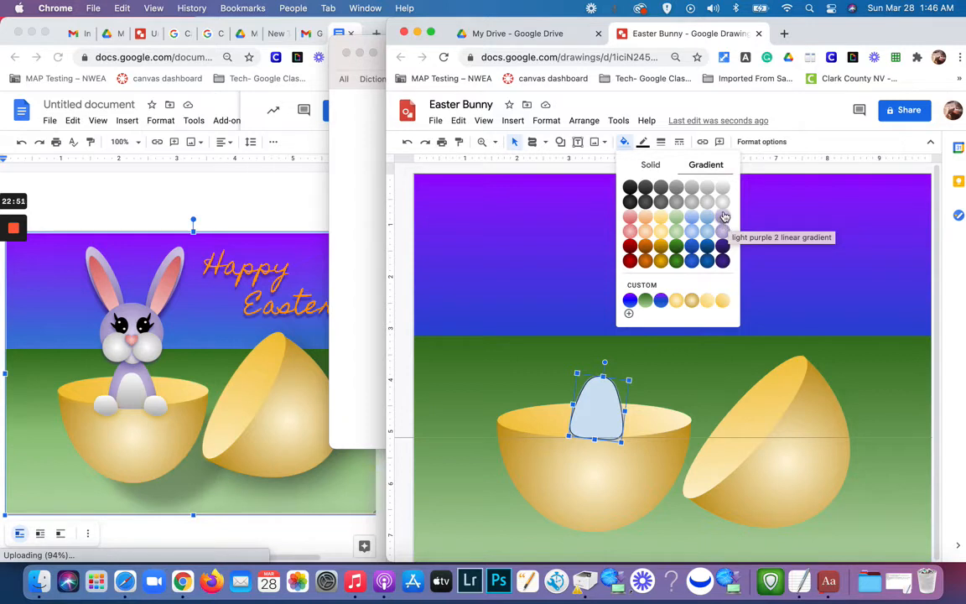
pyautogui.click(723, 220)
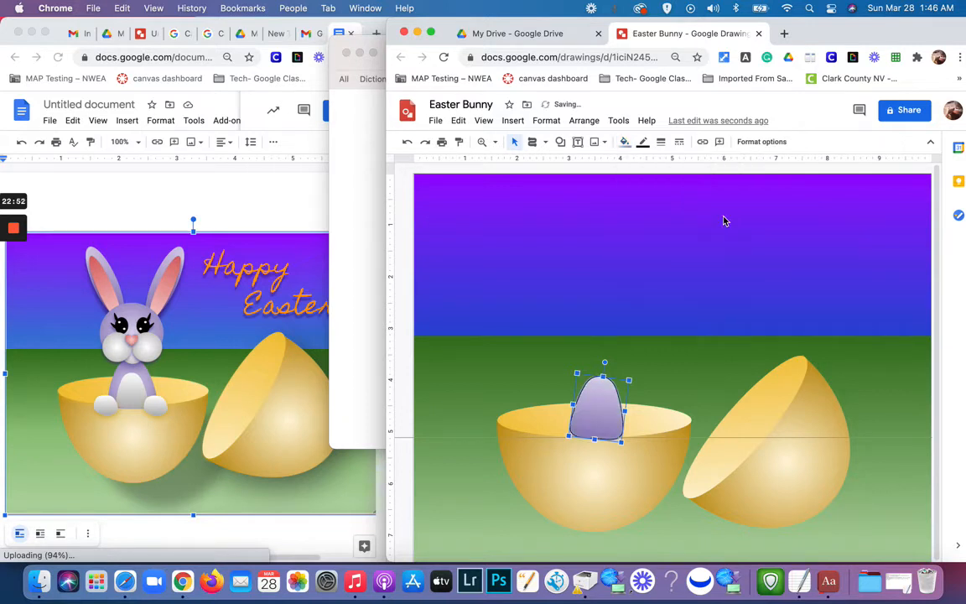
# Step: Customize the bunny body's linear gradient by setting its angle to 270° so the darker purple is at the top
pyautogui.click(624, 143)
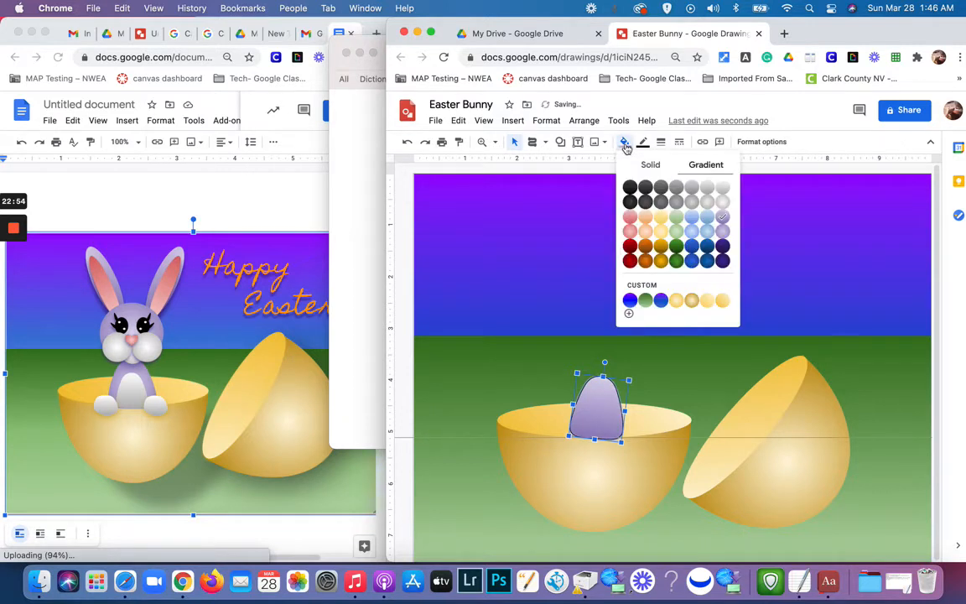
pyautogui.click(628, 312)
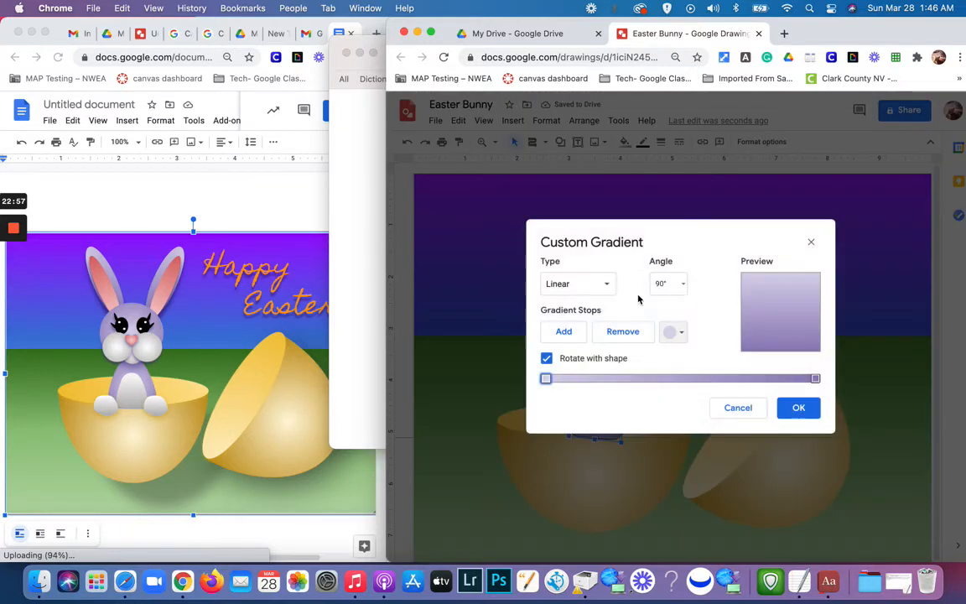
pyautogui.click(683, 283)
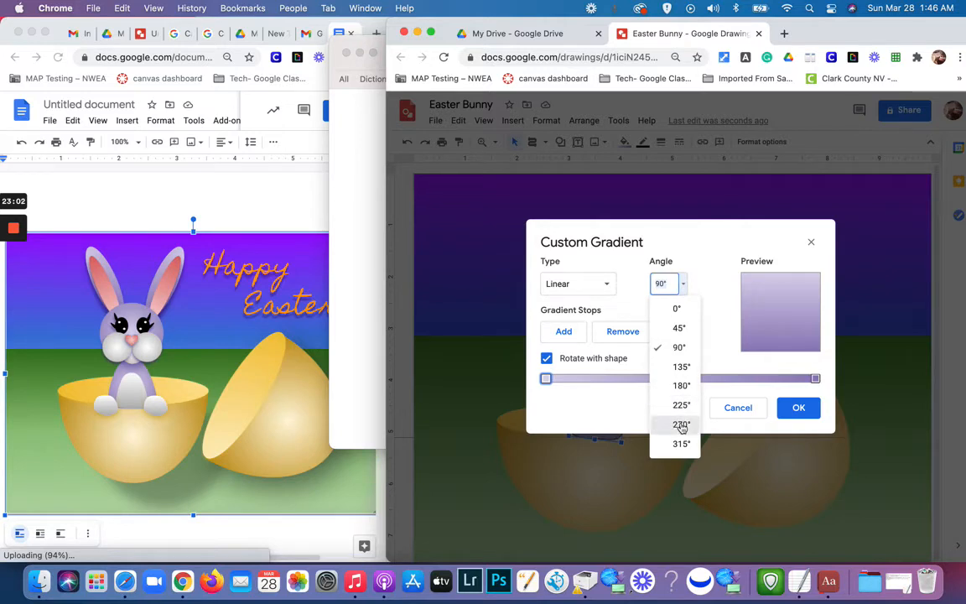
pyautogui.click(680, 424)
pyautogui.click(803, 411)
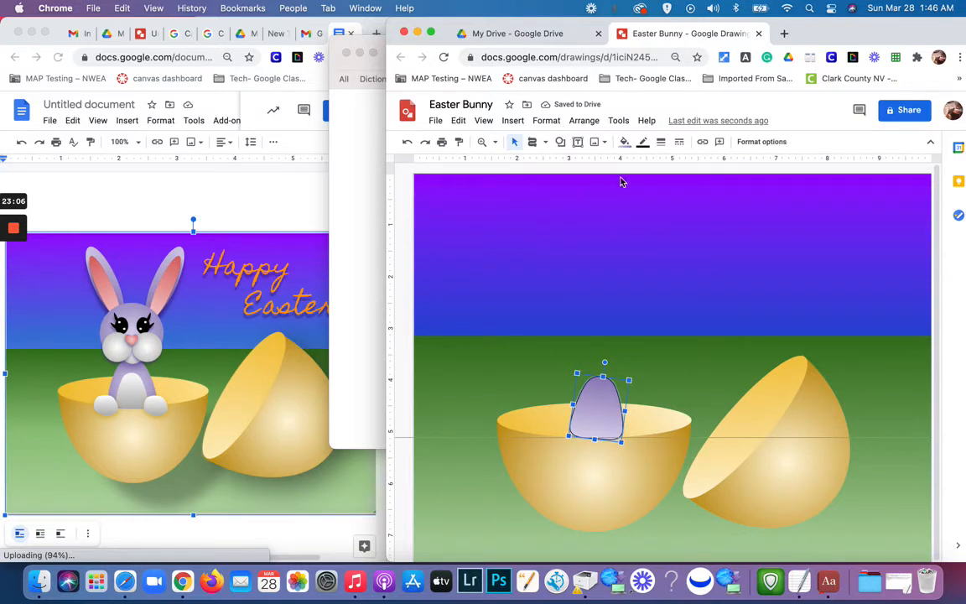
# Step: Make the bunny body's outline transparent
pyautogui.click(642, 144)
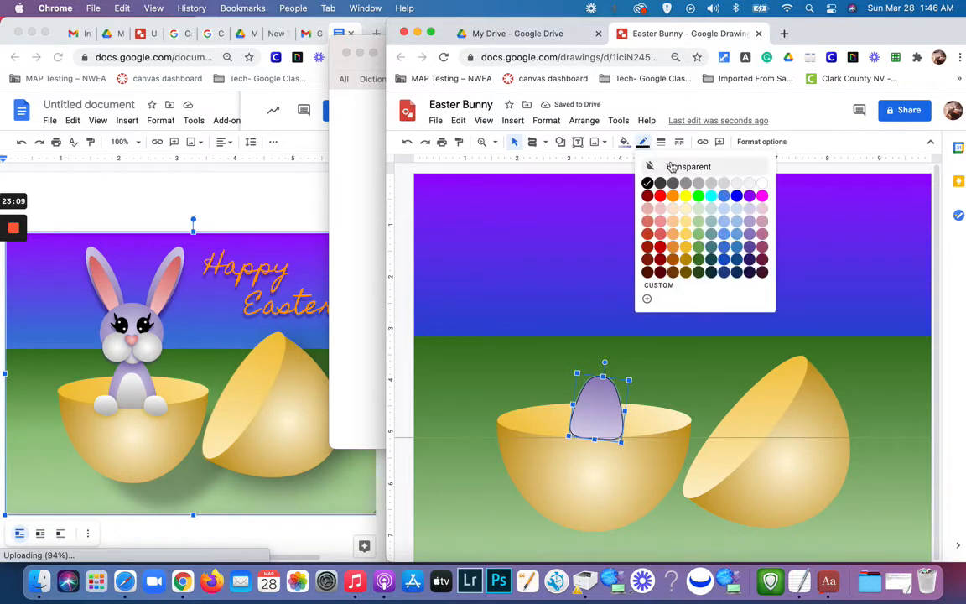
pyautogui.click(671, 166)
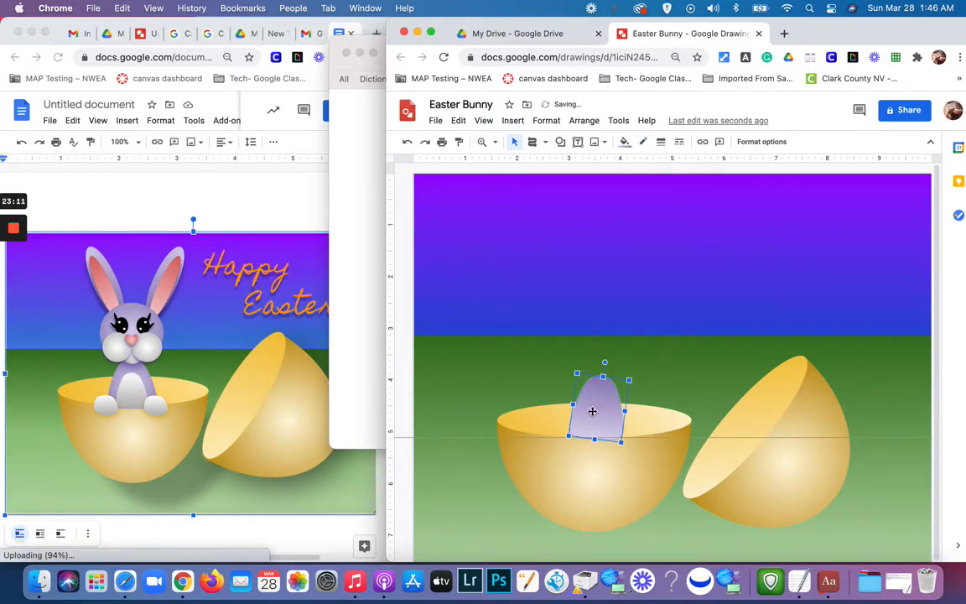
pyautogui.click(671, 367)
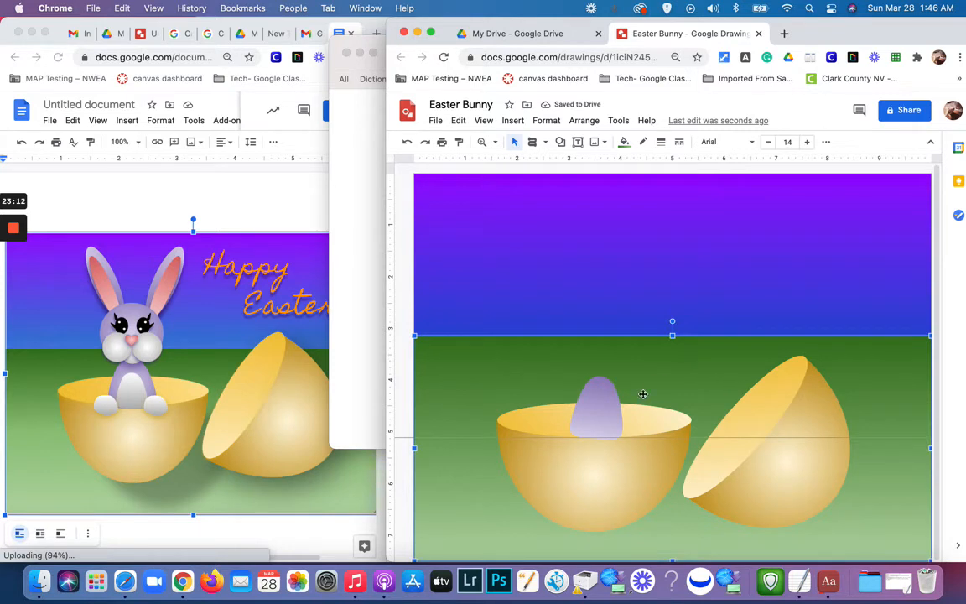
# Step: Rotate the bunny body slightly counterclockwise and remove the horizontal guide from the canvas
pyautogui.click(606, 417)
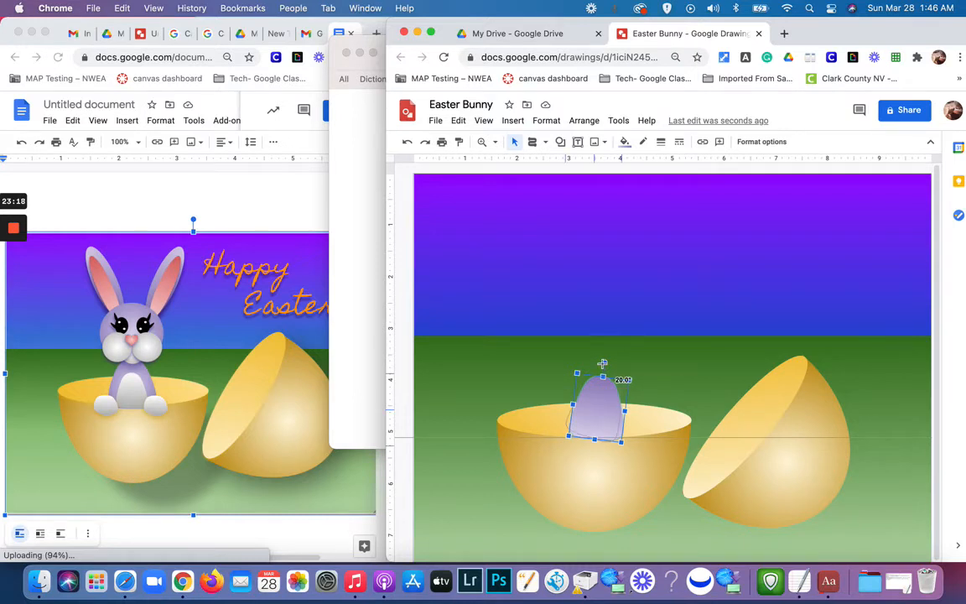
pyautogui.moveTo(605, 363); pyautogui.dragTo(591, 366)
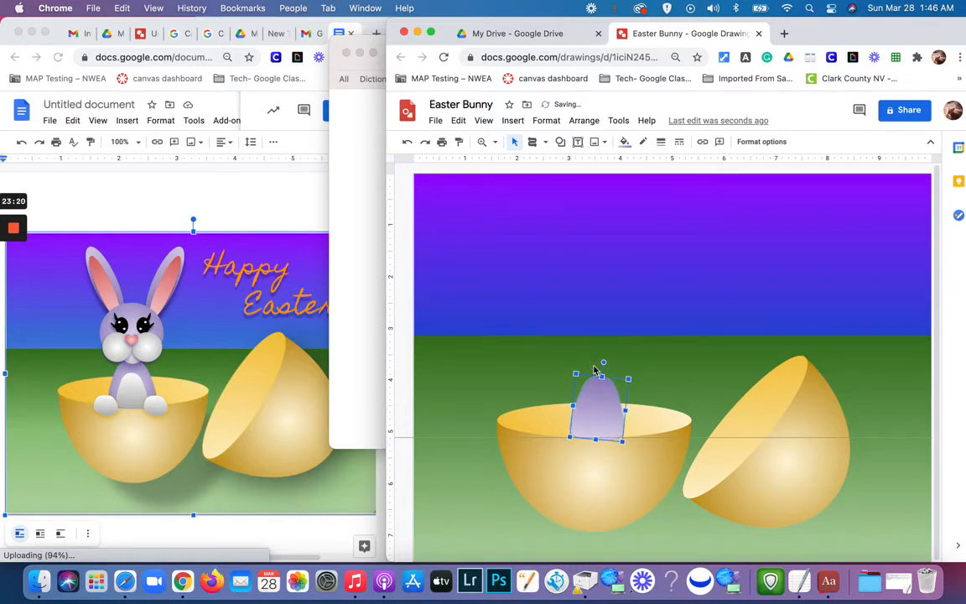
pyautogui.click(534, 373)
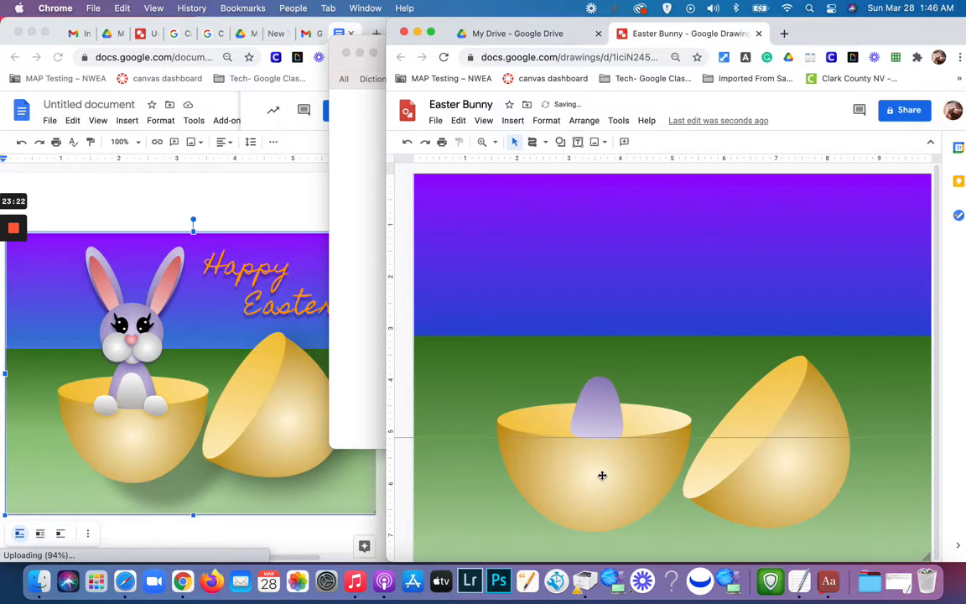
pyautogui.click(478, 478)
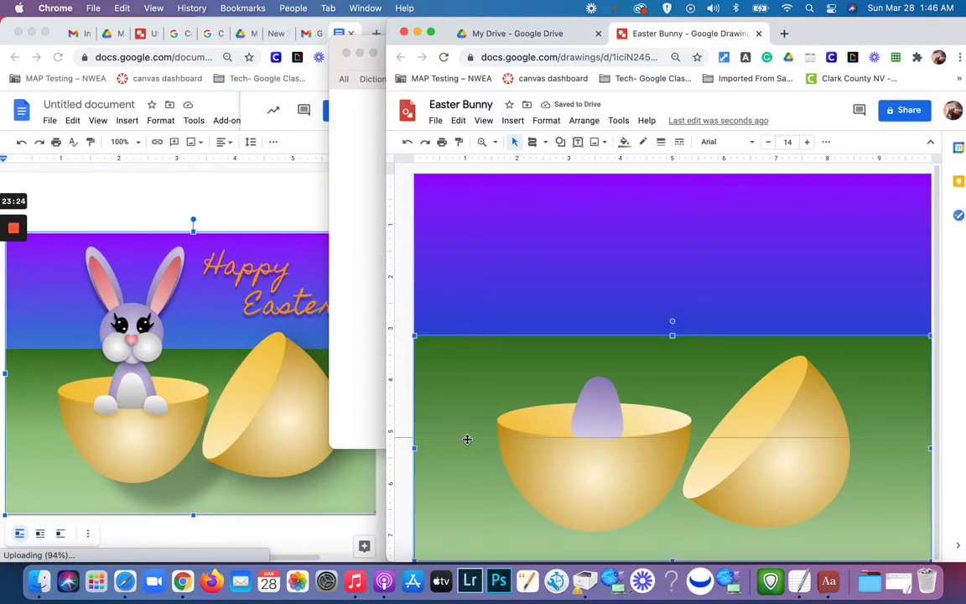
pyautogui.moveTo(467, 439); pyautogui.dragTo(469, 172)
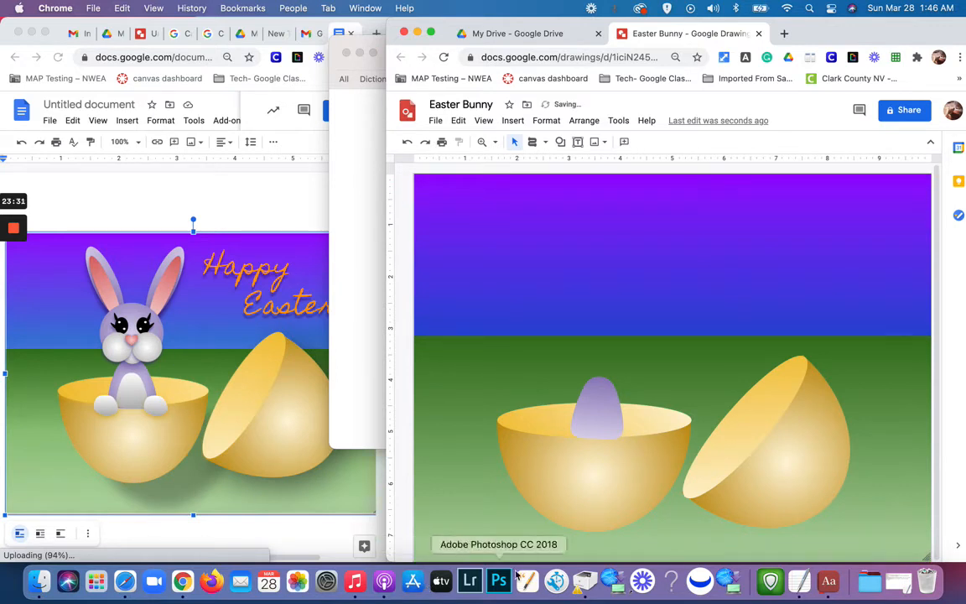
# Step: Customize the bunny body's linear gradient by setting its angle to 90° so the lighter purple is at the top
pyautogui.click(604, 407)
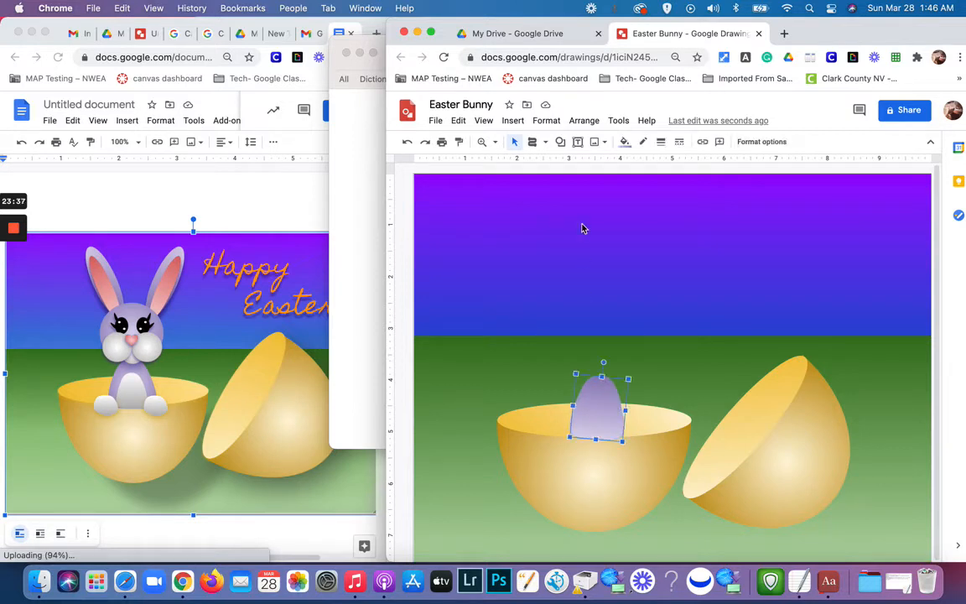
pyautogui.click(625, 145)
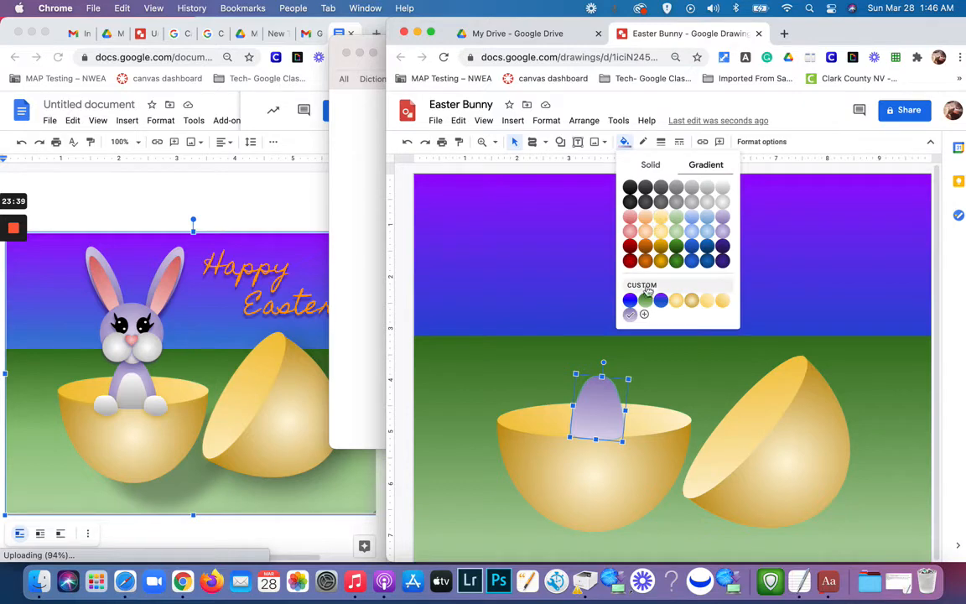
pyautogui.click(644, 314)
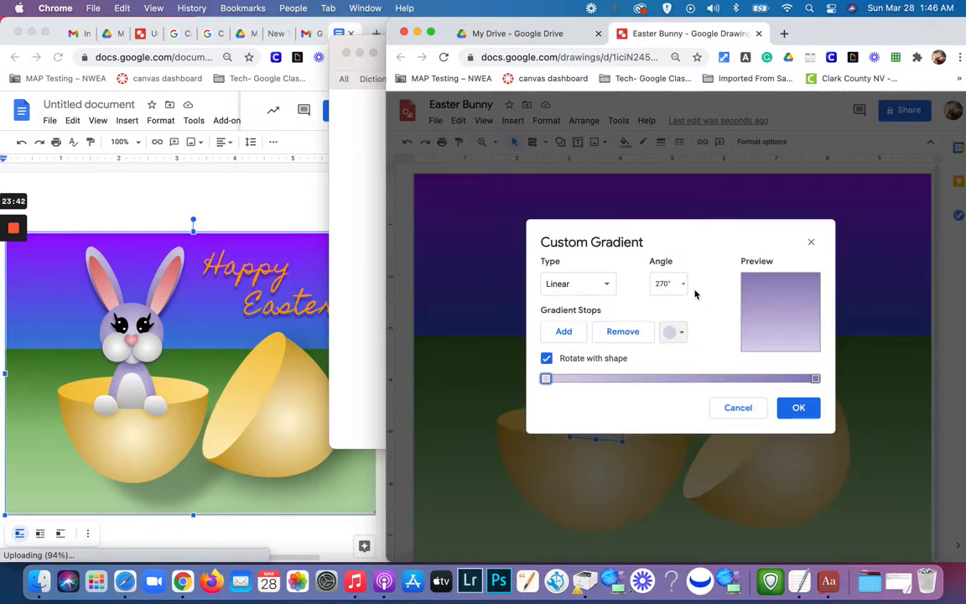
pyautogui.click(683, 285)
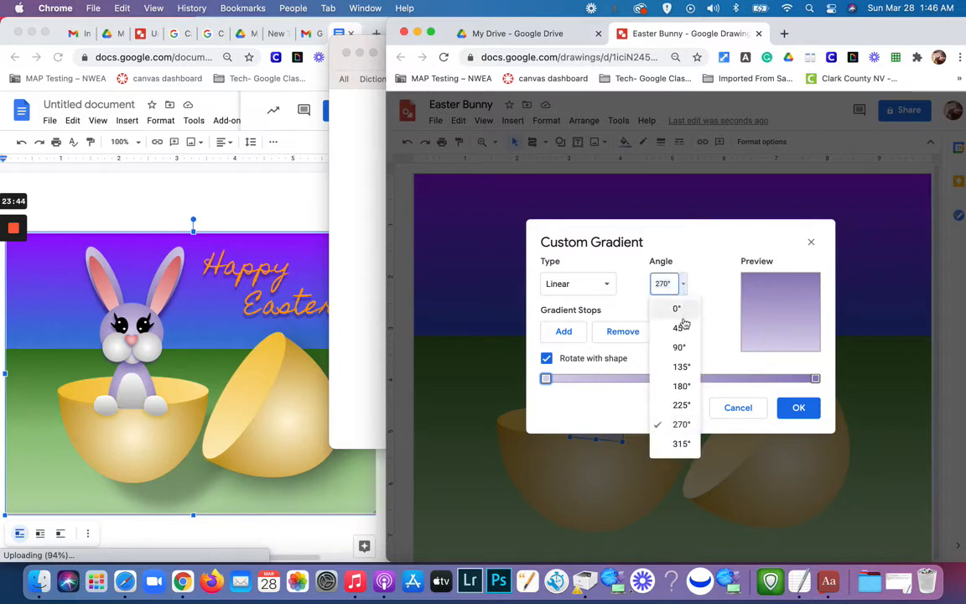
pyautogui.click(680, 348)
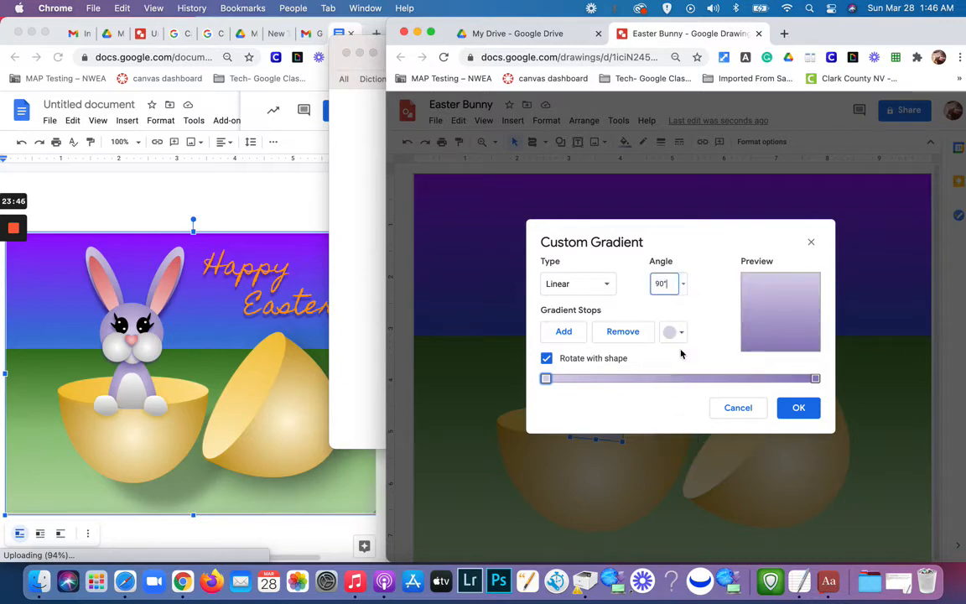
pyautogui.click(801, 412)
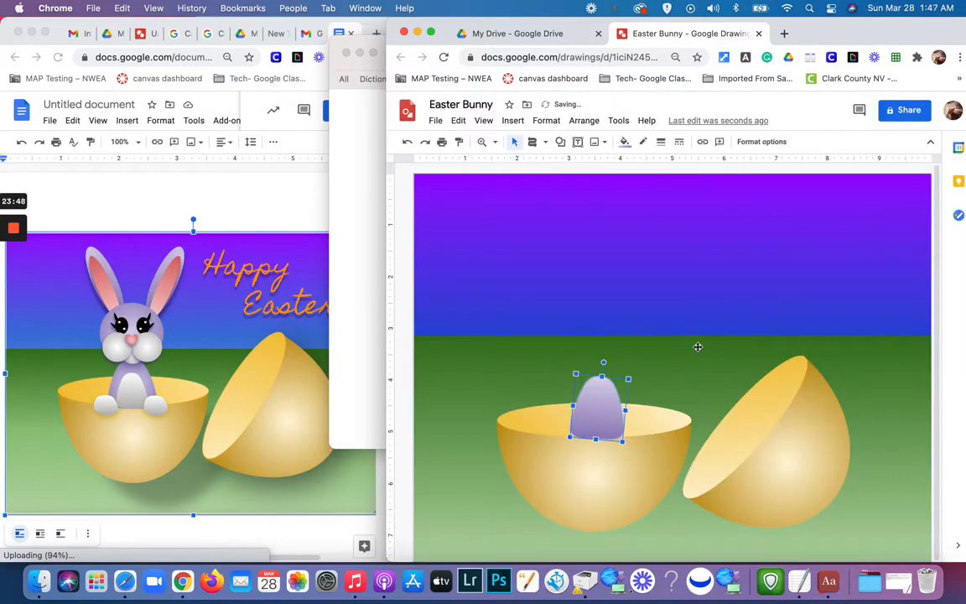
pyautogui.click(696, 347)
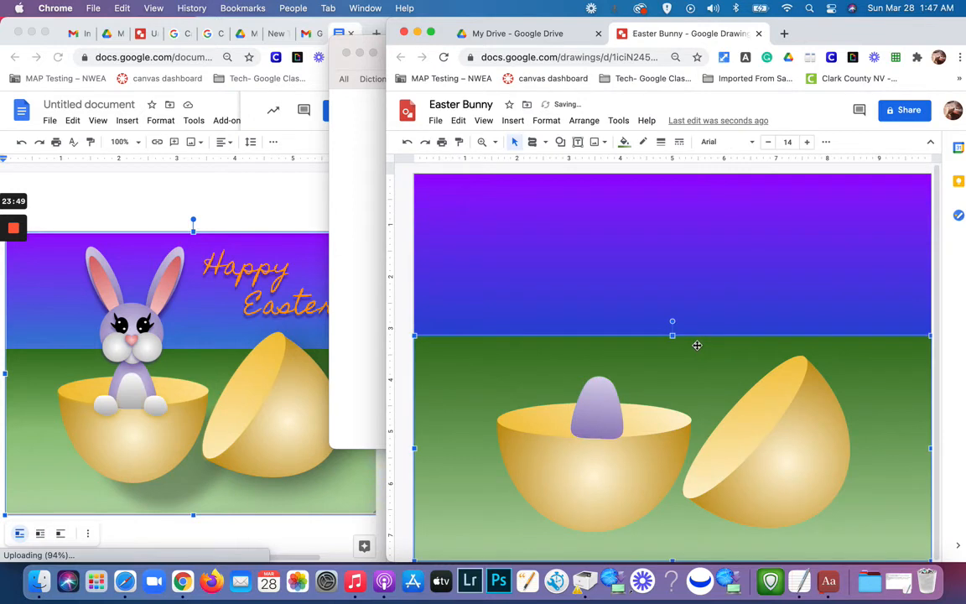
# Step: Duplicate the bunny body, shrink and narrow the copy, and place it over the body's lower part as the belly
pyautogui.click(600, 411)
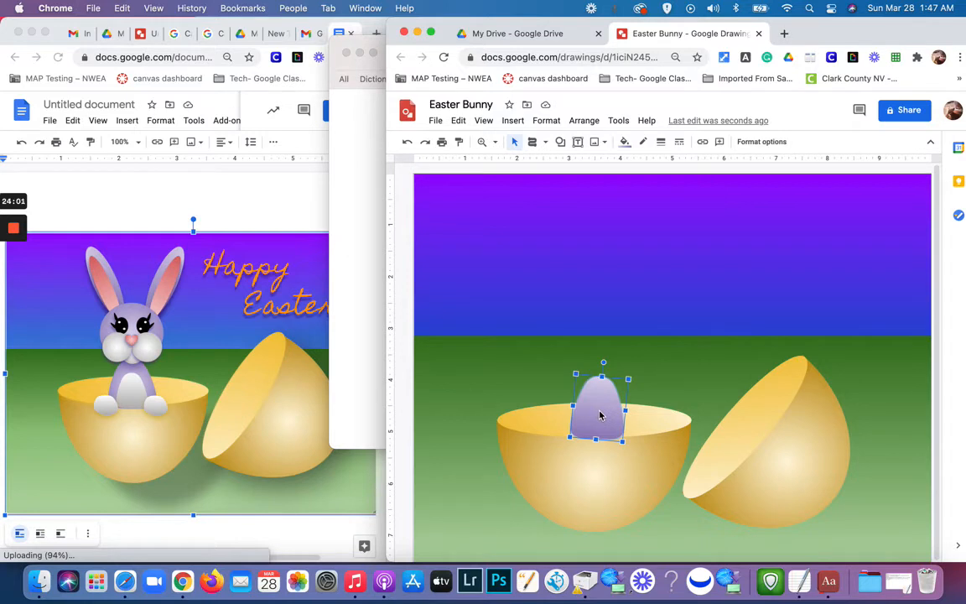
pyautogui.moveTo(599, 414); pyautogui.dragTo(608, 423)
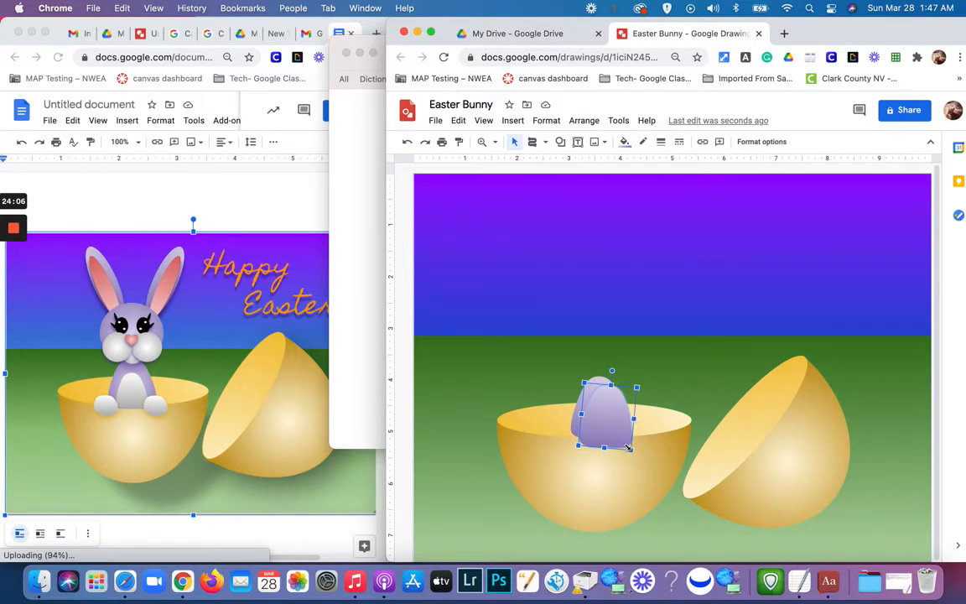
pyautogui.moveTo(629, 447); pyautogui.dragTo(621, 434)
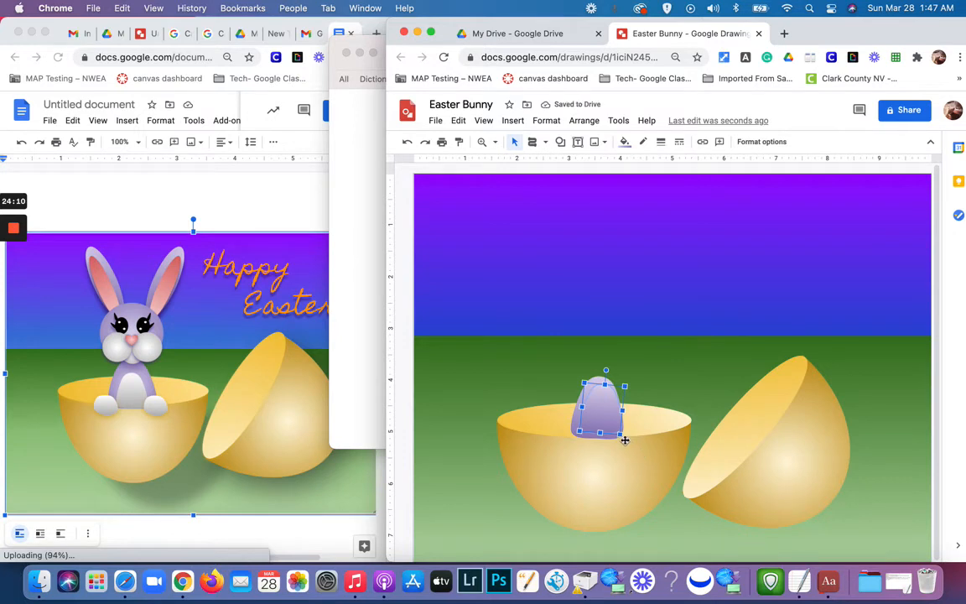
pyautogui.moveTo(620, 435); pyautogui.dragTo(595, 425)
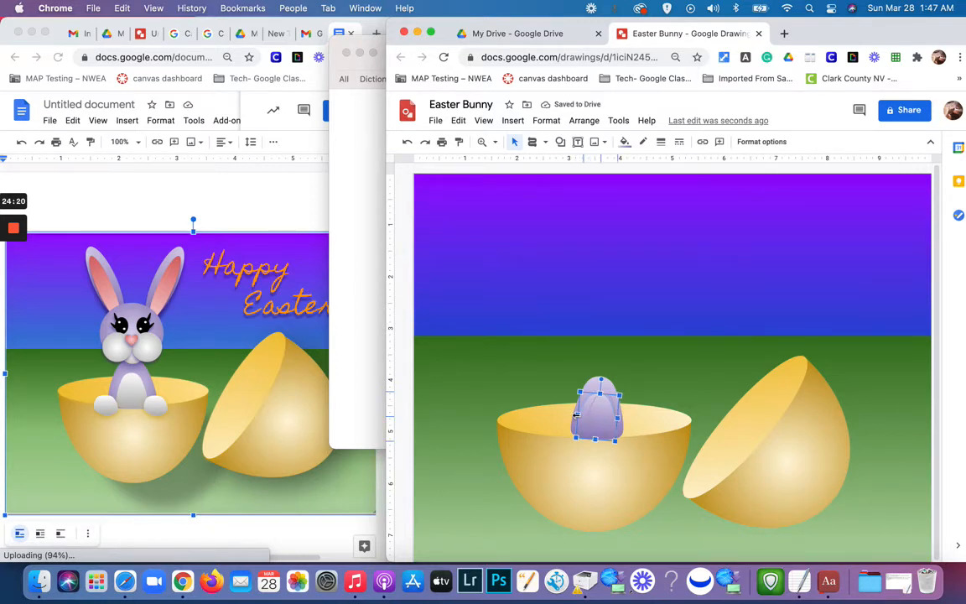
pyautogui.click(666, 354)
# Step: Center the belly shape on the body and fill it with the lightest white-to-gray linear gradient
pyautogui.click(598, 429)
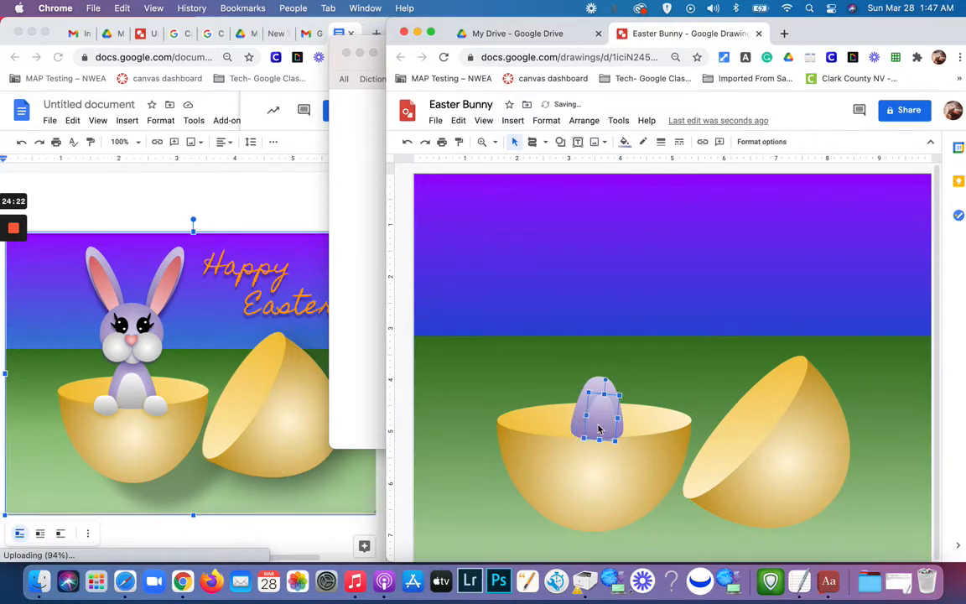
pyautogui.click(624, 141)
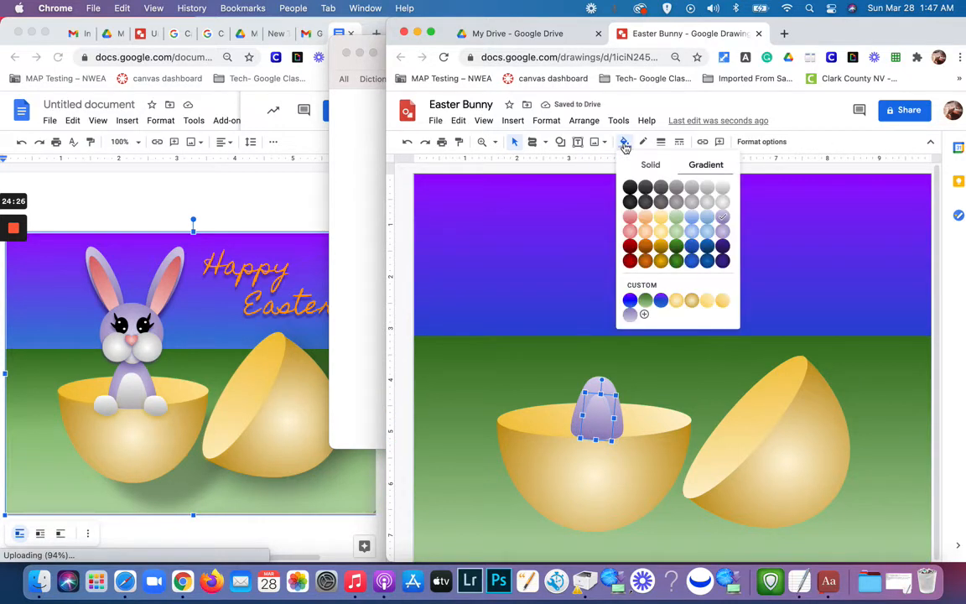
pyautogui.click(725, 194)
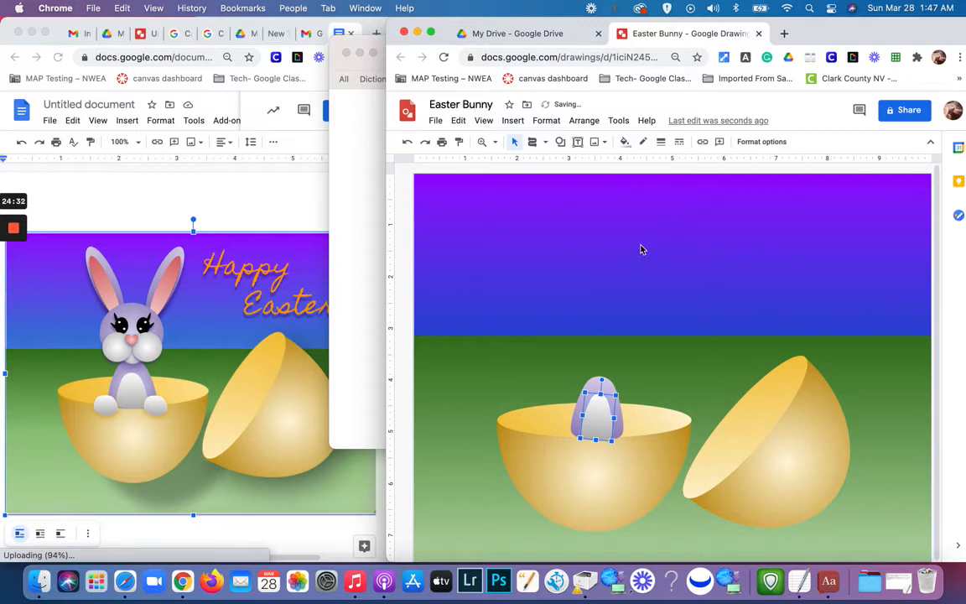
pyautogui.click(663, 338)
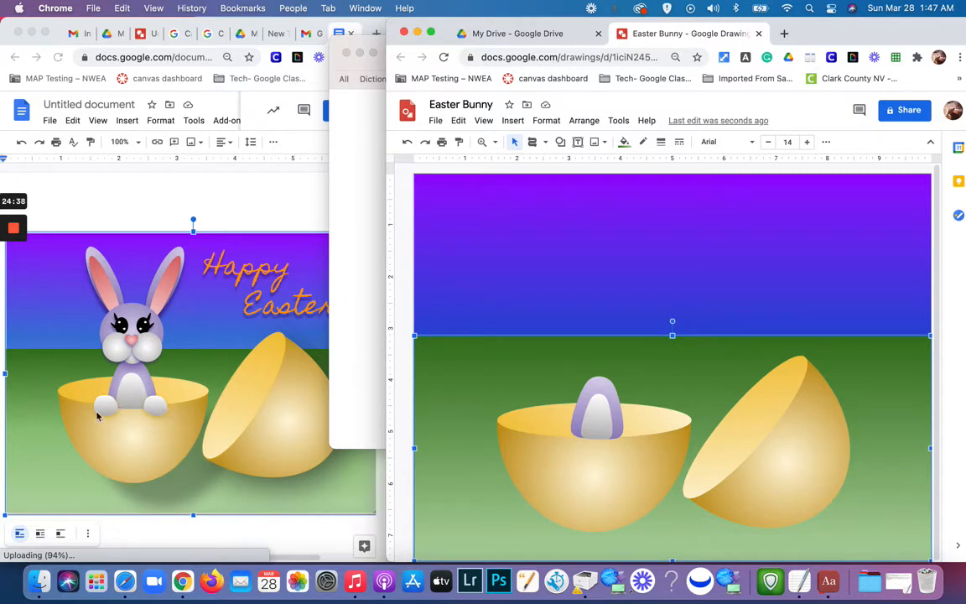
# Step: Duplicate the belly, shorten the copy to a small mound, and place it on the egg's rim to the body's right as a paw
pyautogui.click(598, 424)
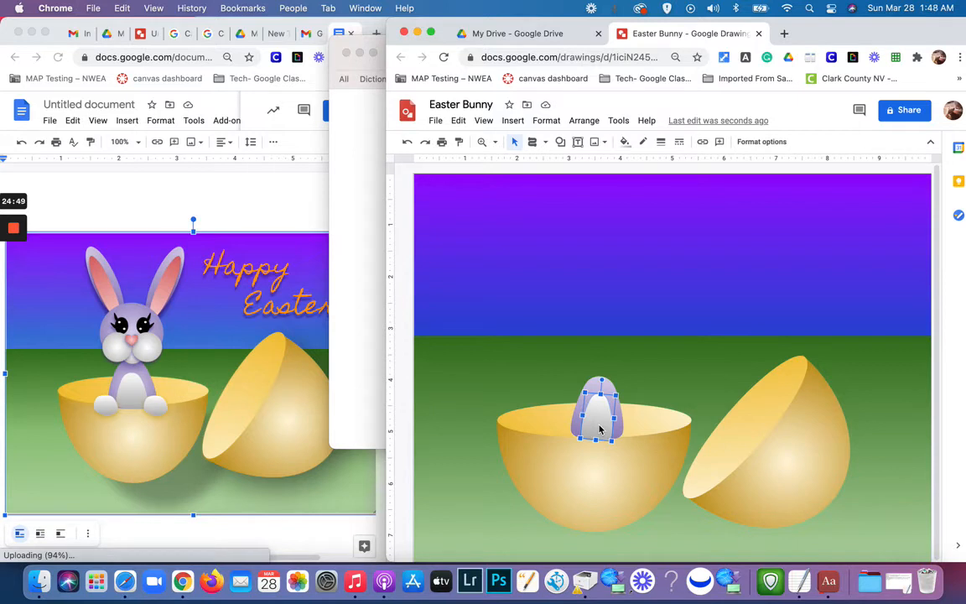
pyautogui.moveTo(599, 429); pyautogui.dragTo(609, 441)
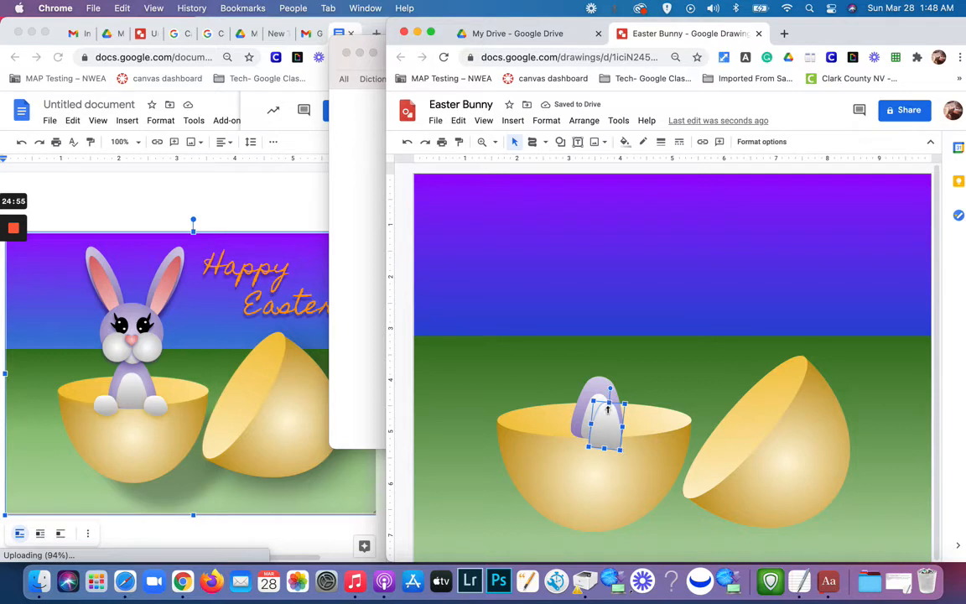
pyautogui.moveTo(610, 402); pyautogui.dragTo(642, 439)
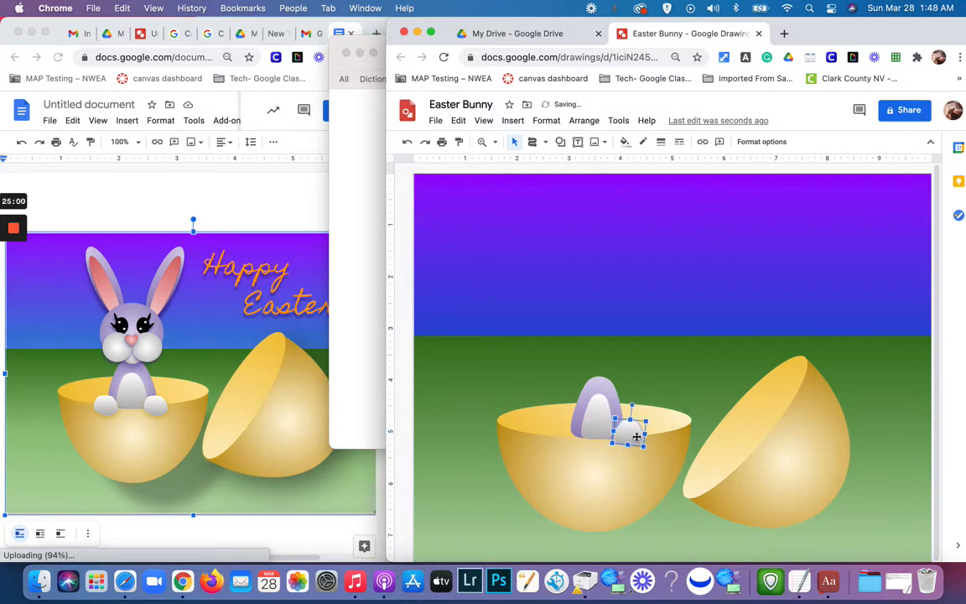
# Step: Edit the paw's curve points to turn the mound into a small rounded oval
pyautogui.doubleClick(637, 438)
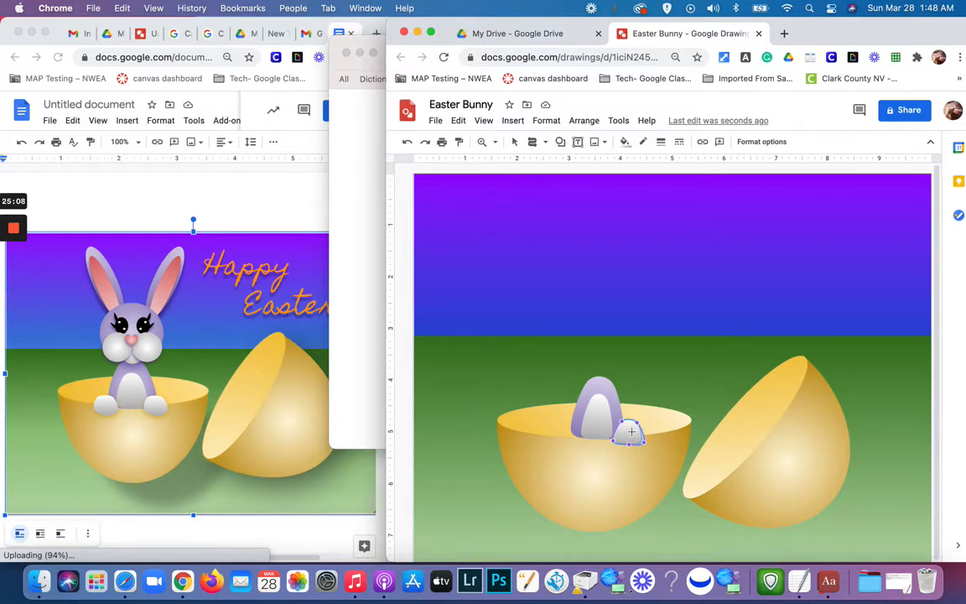
pyautogui.moveTo(644, 442); pyautogui.dragTo(641, 440)
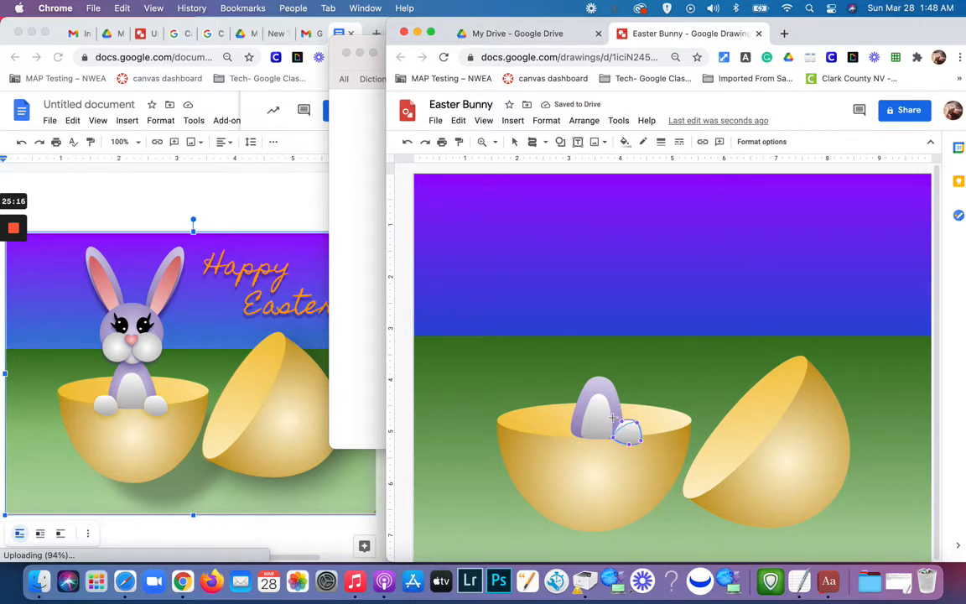
pyautogui.moveTo(612, 418); pyautogui.dragTo(615, 417)
pyautogui.click(639, 417)
pyautogui.click(646, 397)
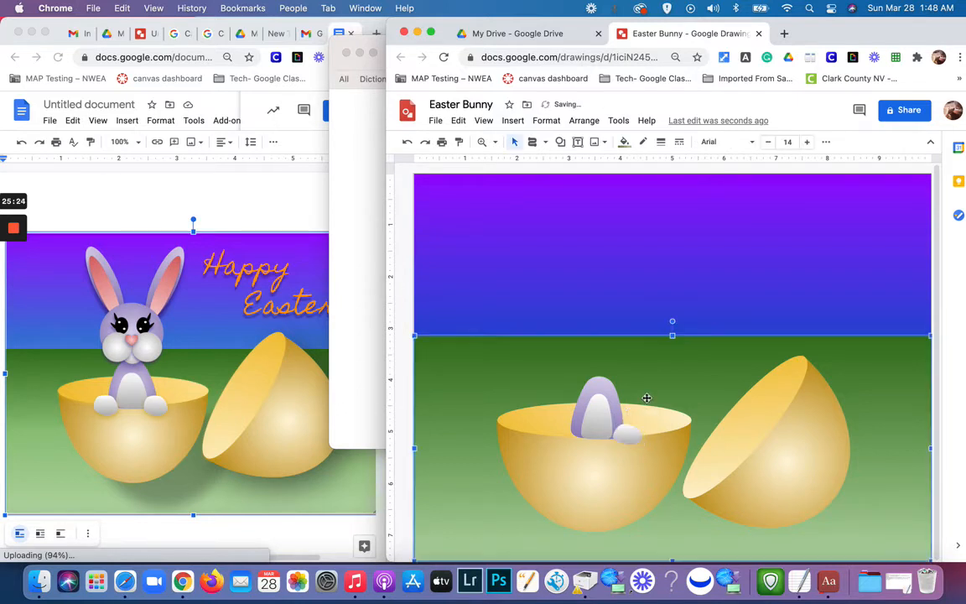
pyautogui.doubleClick(632, 439)
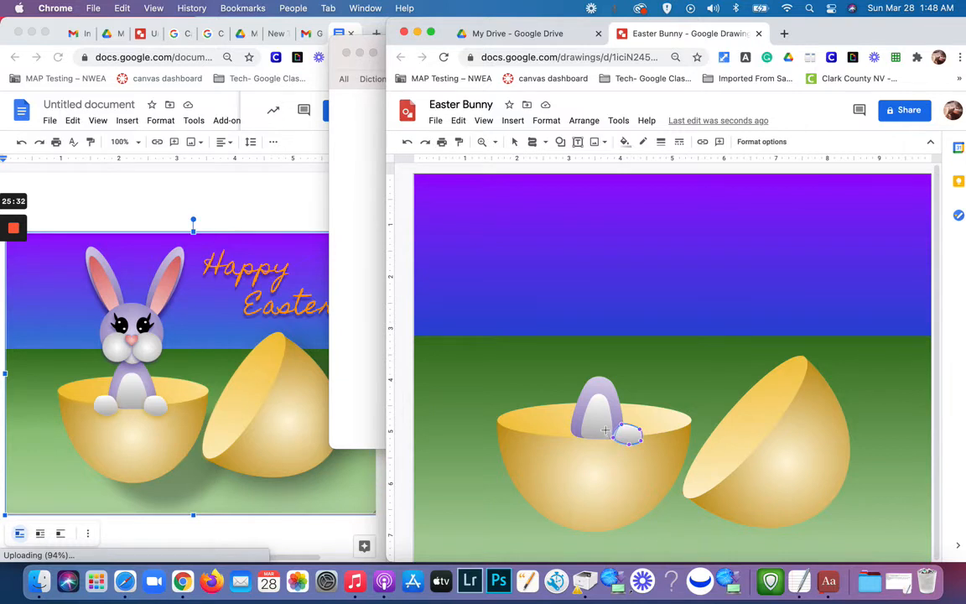
pyautogui.click(687, 351)
pyautogui.click(692, 367)
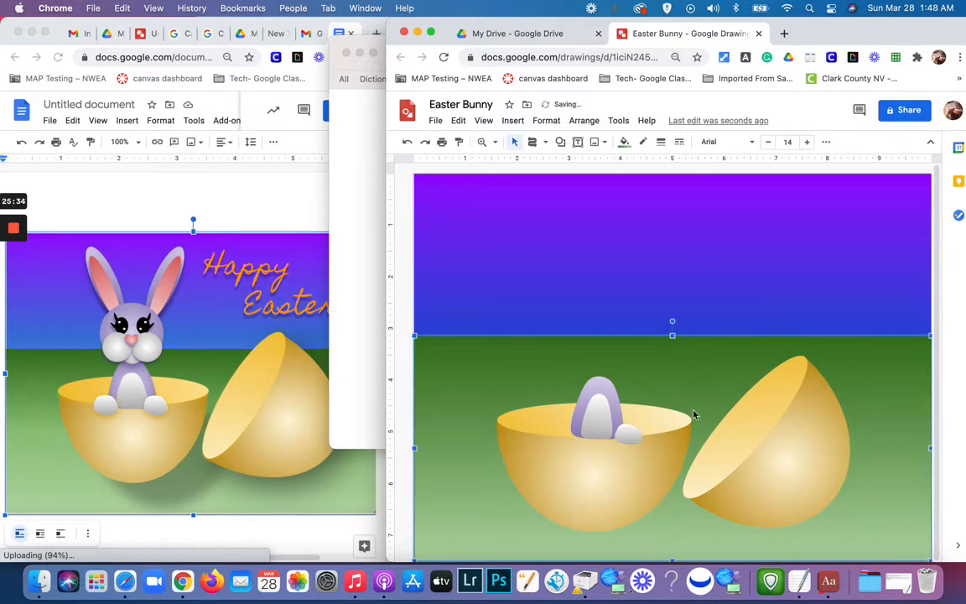
# Step: Refine the paw's curve points to round its upper right side, and set the paw against the body's lower right edge
pyautogui.moveTo(628, 440); pyautogui.dragTo(635, 441)
pyautogui.doubleClick(636, 442)
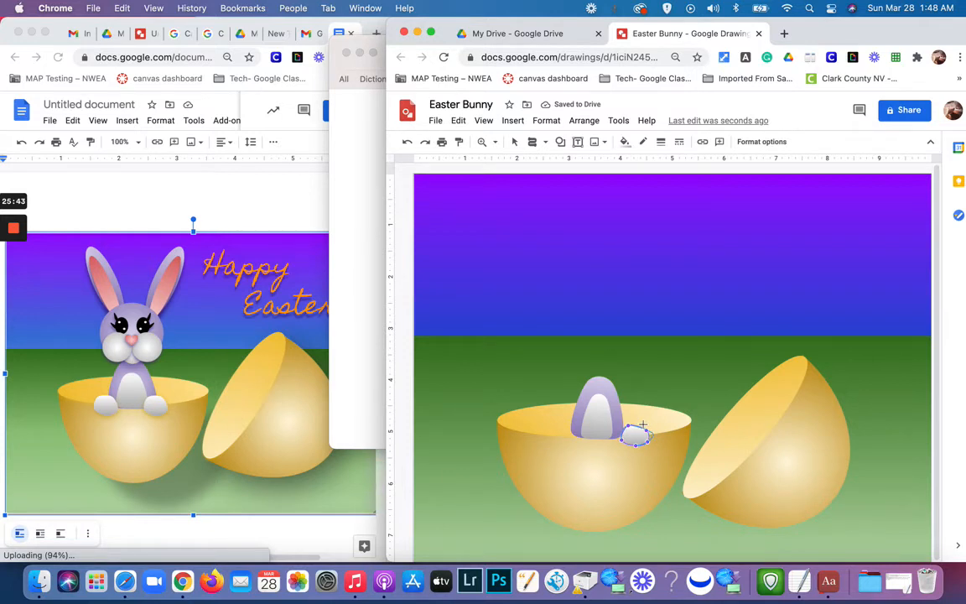
pyautogui.moveTo(640, 422); pyautogui.dragTo(640, 422)
pyautogui.moveTo(641, 422); pyautogui.dragTo(645, 428)
pyautogui.click(635, 428)
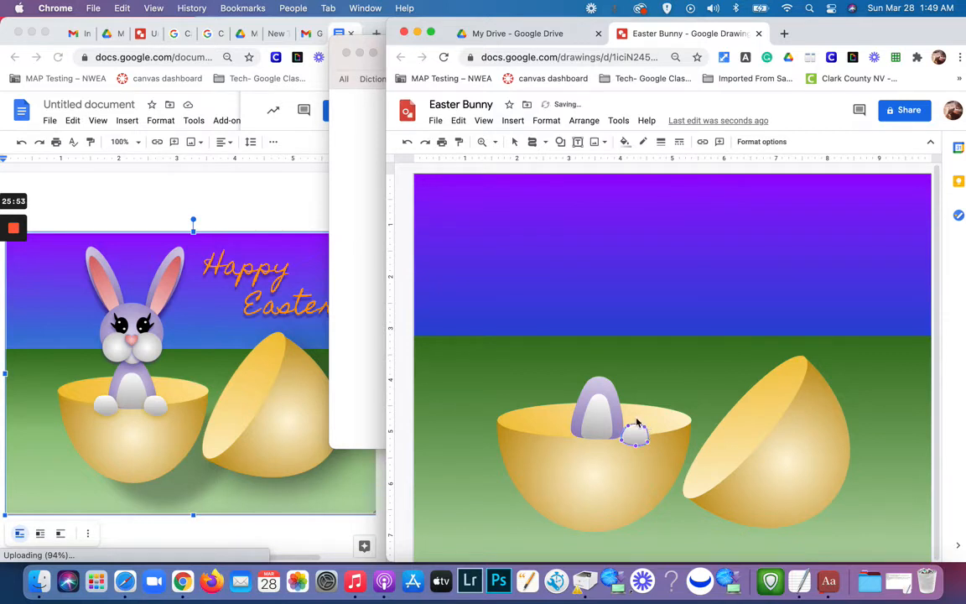
pyautogui.click(710, 411)
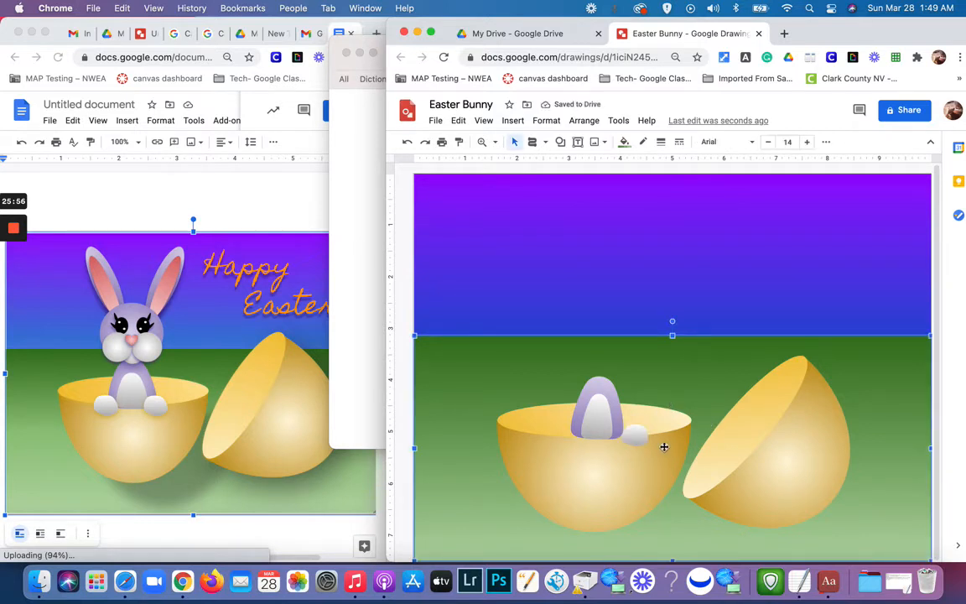
pyautogui.click(634, 436)
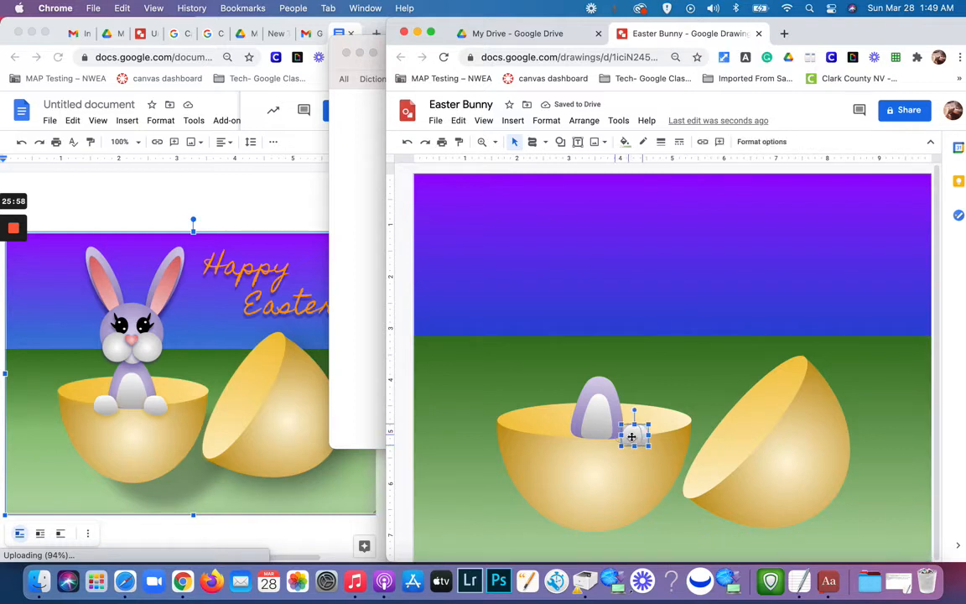
pyautogui.click(592, 366)
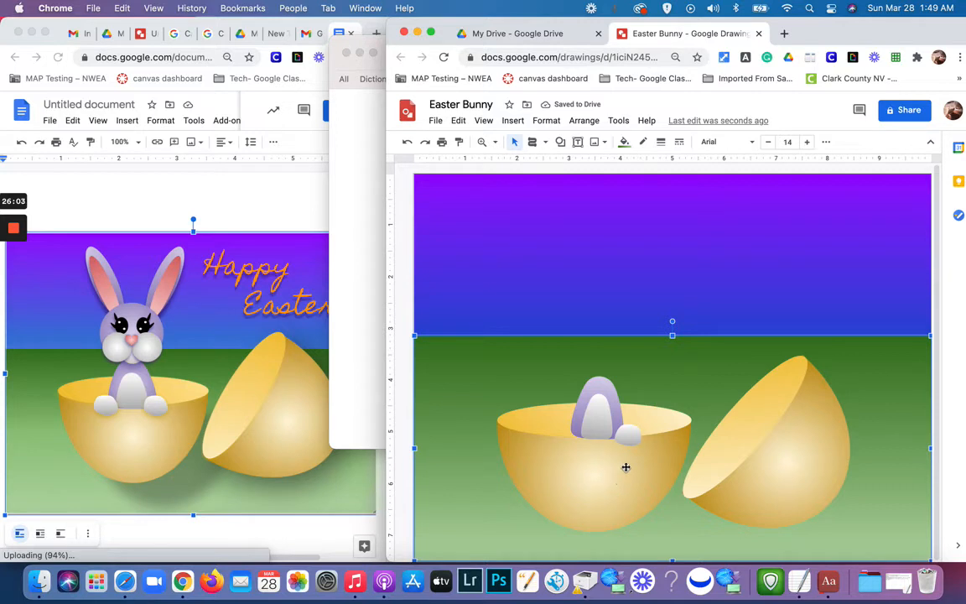
# Step: Duplicate the paw and flip the copy horizontally
pyautogui.click(631, 436)
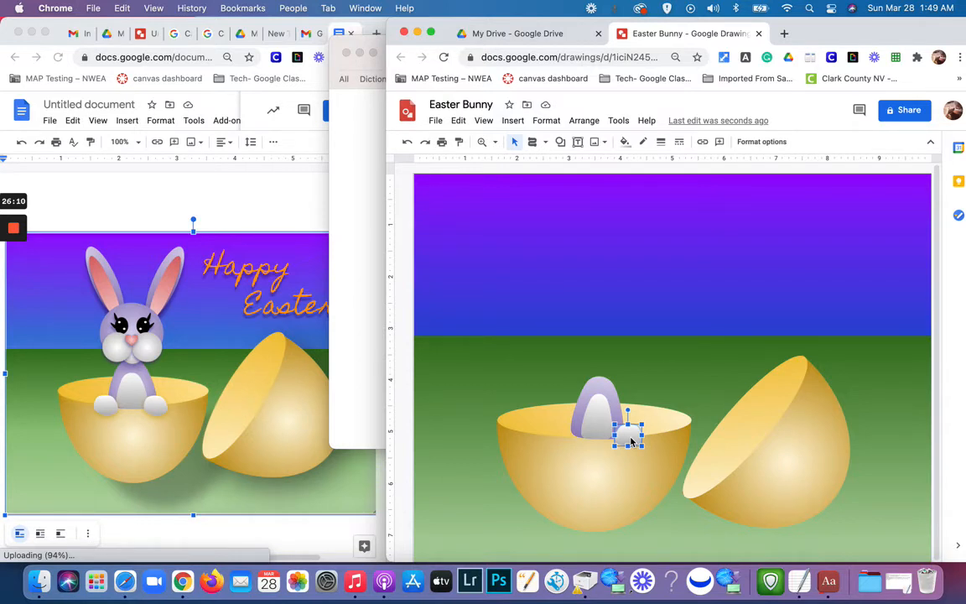
pyautogui.moveTo(631, 440); pyautogui.dragTo(640, 447)
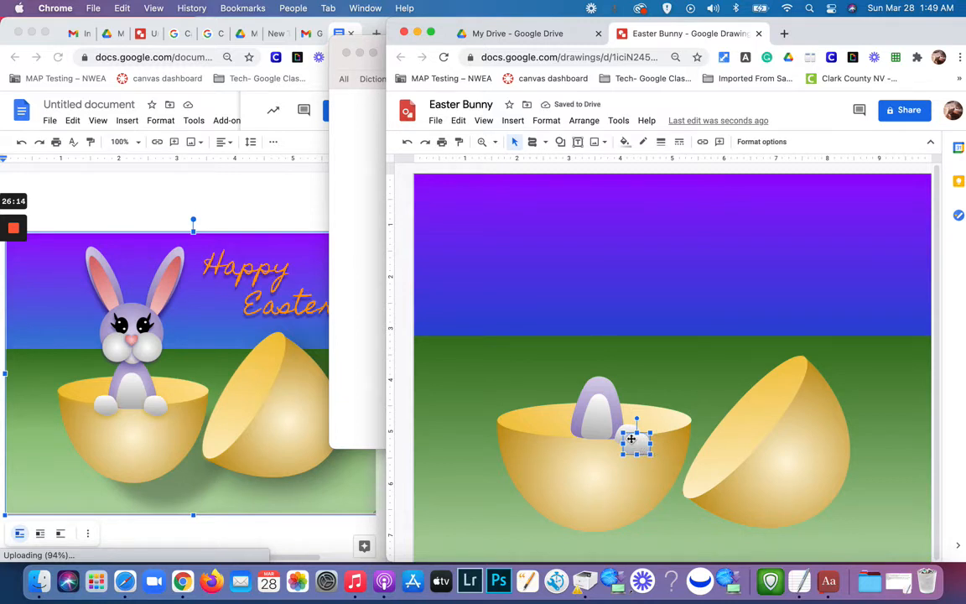
pyautogui.click(584, 120)
pyautogui.moveTo(609, 243)
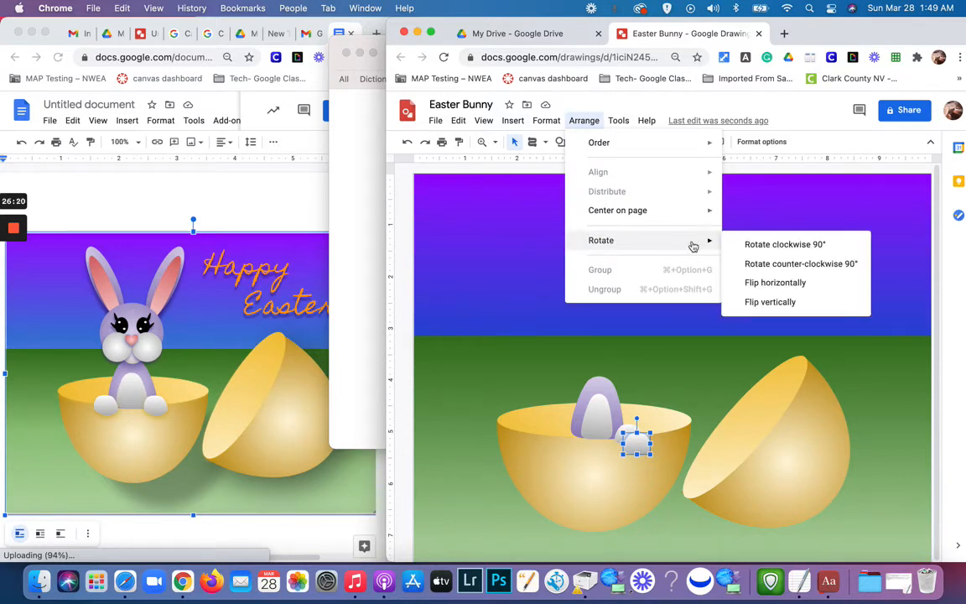
pyautogui.click(750, 283)
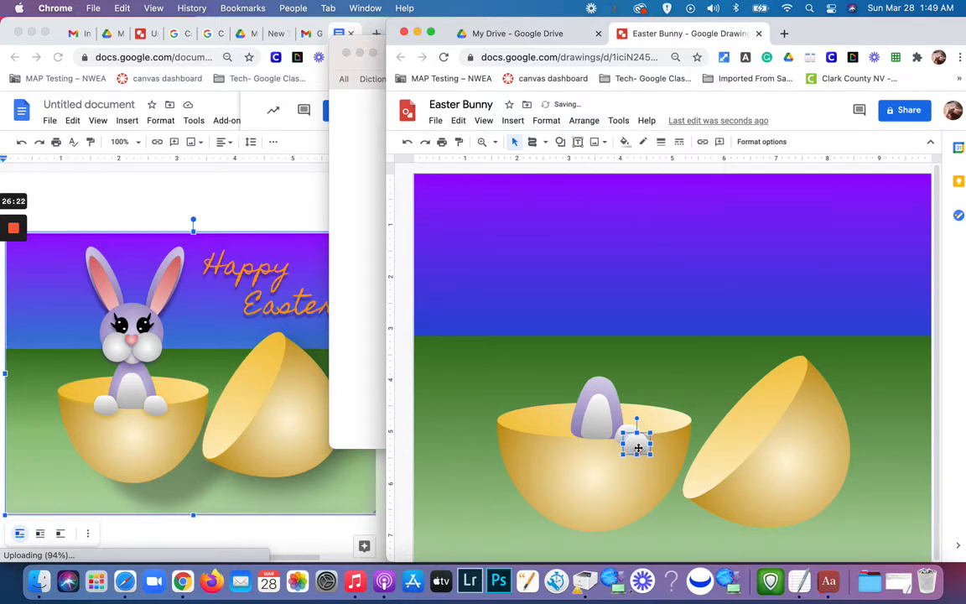
# Step: Move the flipped paw to the body's left side and nudge it up onto the egg's rim opposite the first paw
pyautogui.moveTo(636, 442); pyautogui.dragTo(568, 435)
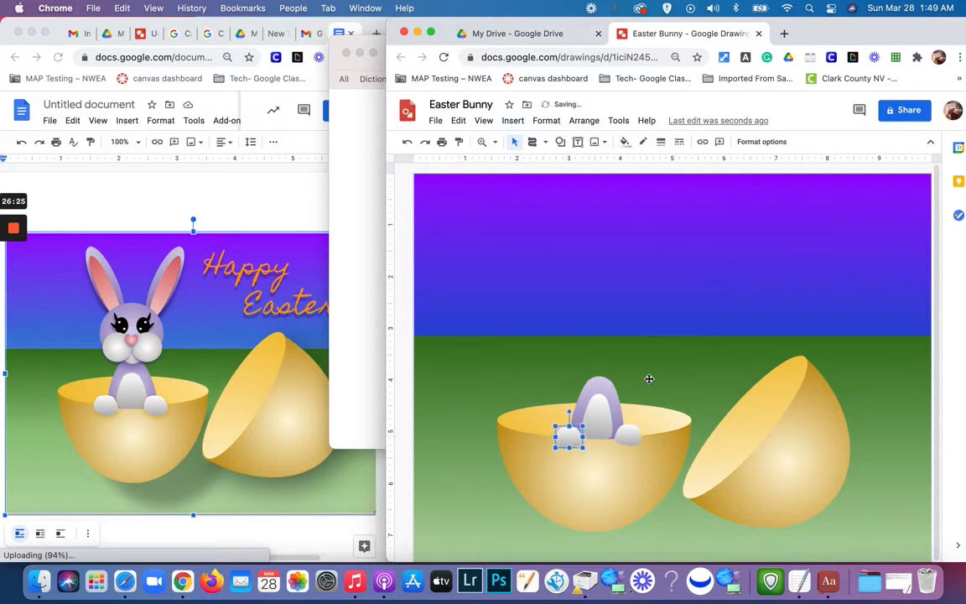
pyautogui.click(684, 346)
pyautogui.click(569, 436)
pyautogui.moveTo(570, 437); pyautogui.dragTo(570, 433)
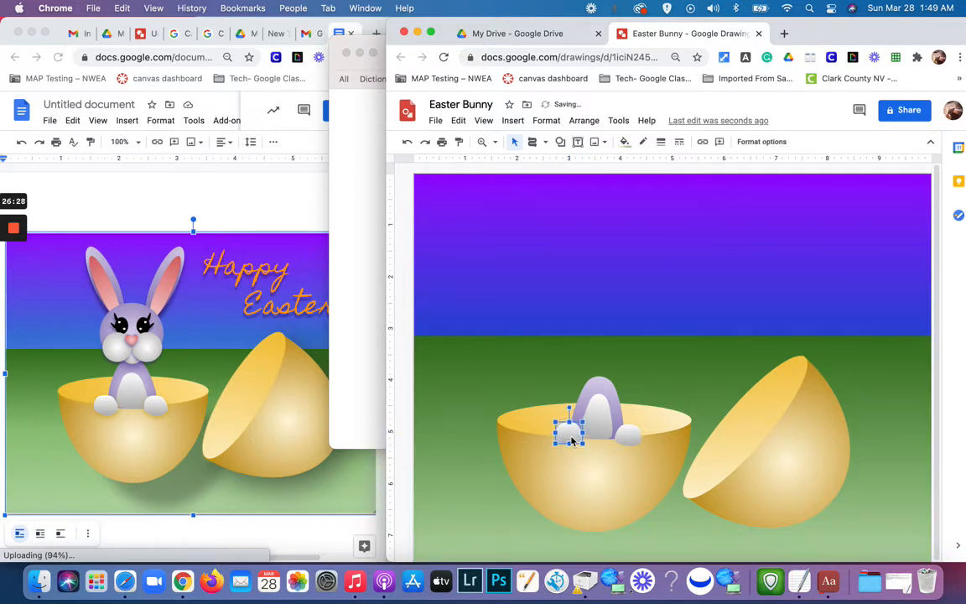
pyautogui.click(618, 441)
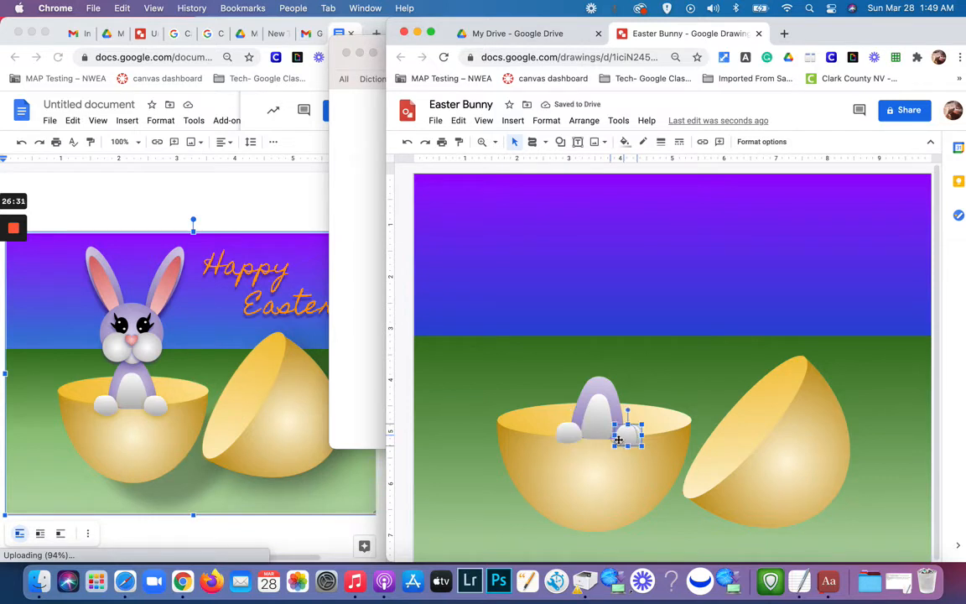
# Step: Draw a circle about 1.25 inches wide as the bunny's head and set it directly on top of the body
pyautogui.click(651, 376)
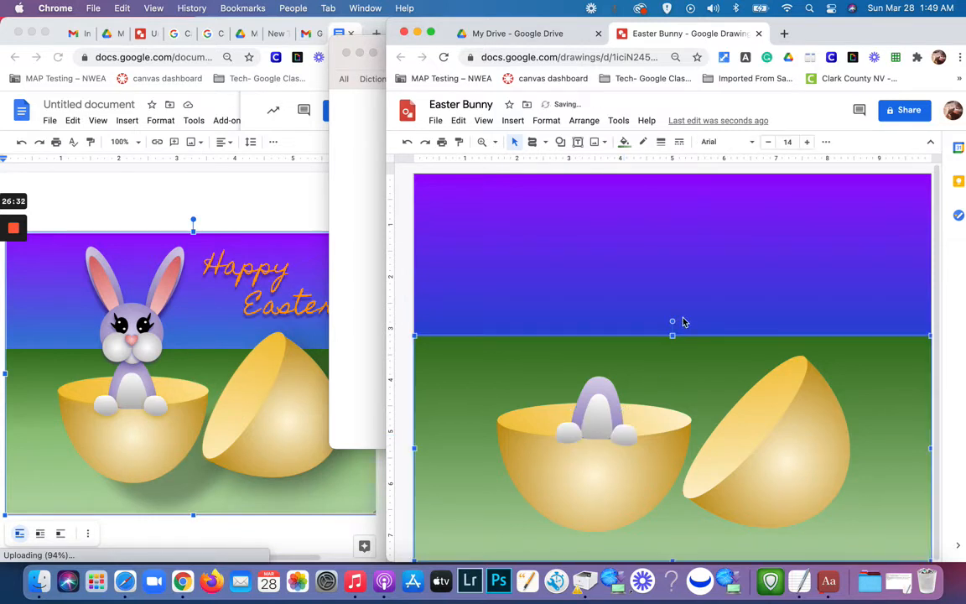
pyautogui.press('Escape')
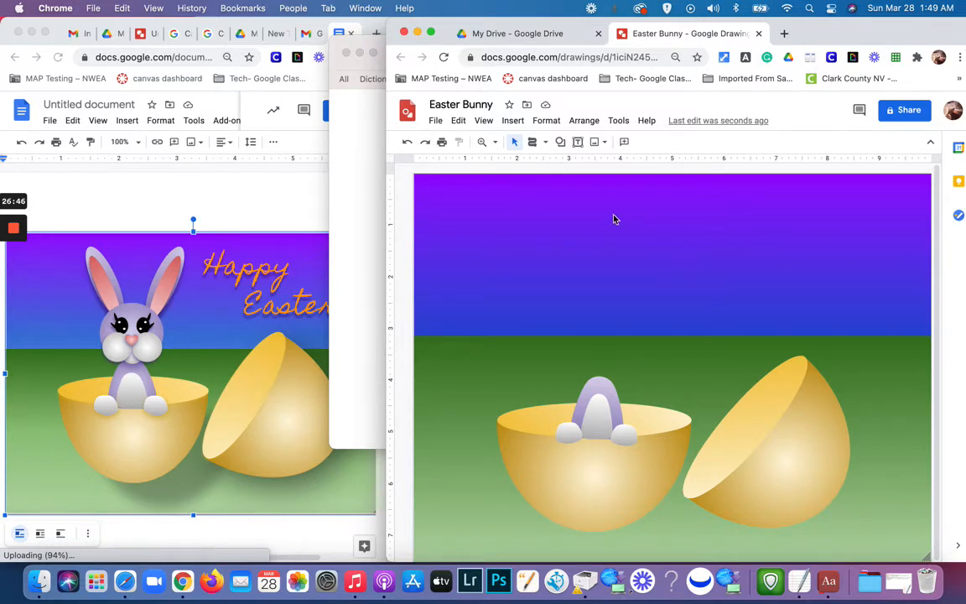
pyautogui.click(562, 144)
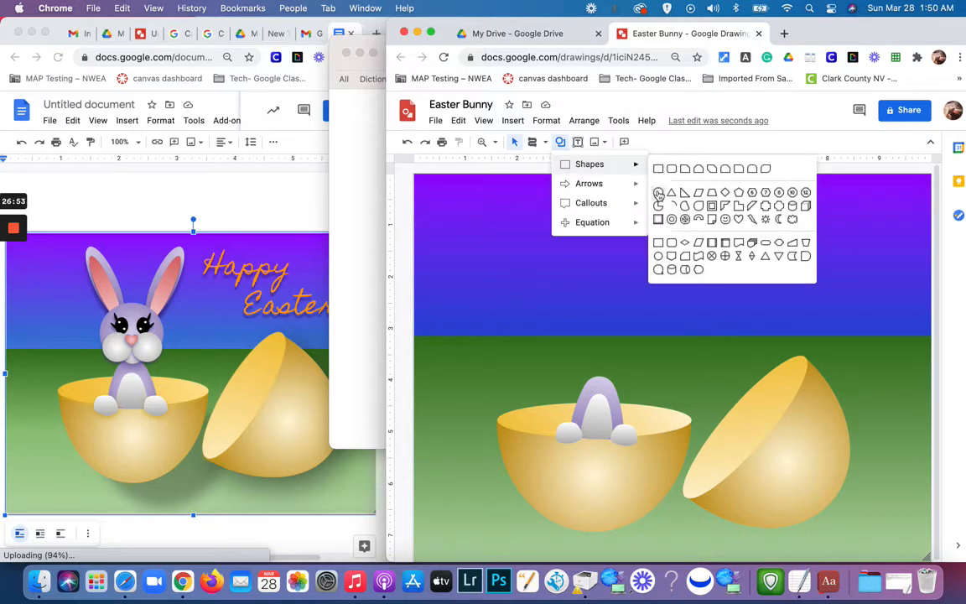
pyautogui.click(659, 193)
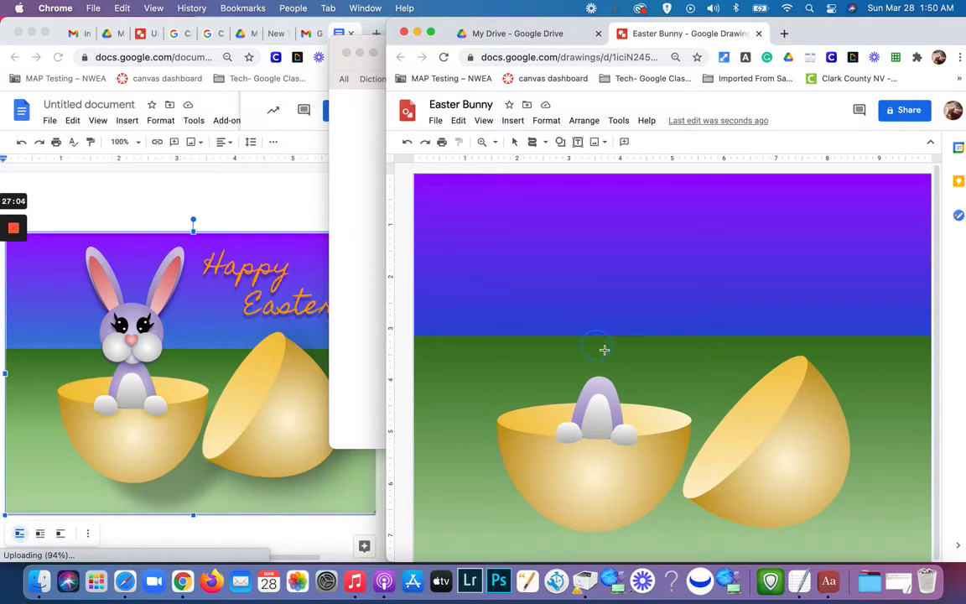
pyautogui.click(625, 366)
pyautogui.moveTo(582, 332)
pyautogui.mouseDown()
pyautogui.moveTo(638, 388)
pyautogui.moveTo(613, 339)
pyautogui.moveTo(616, 351)
pyautogui.mouseUp()
pyautogui.click(675, 313)
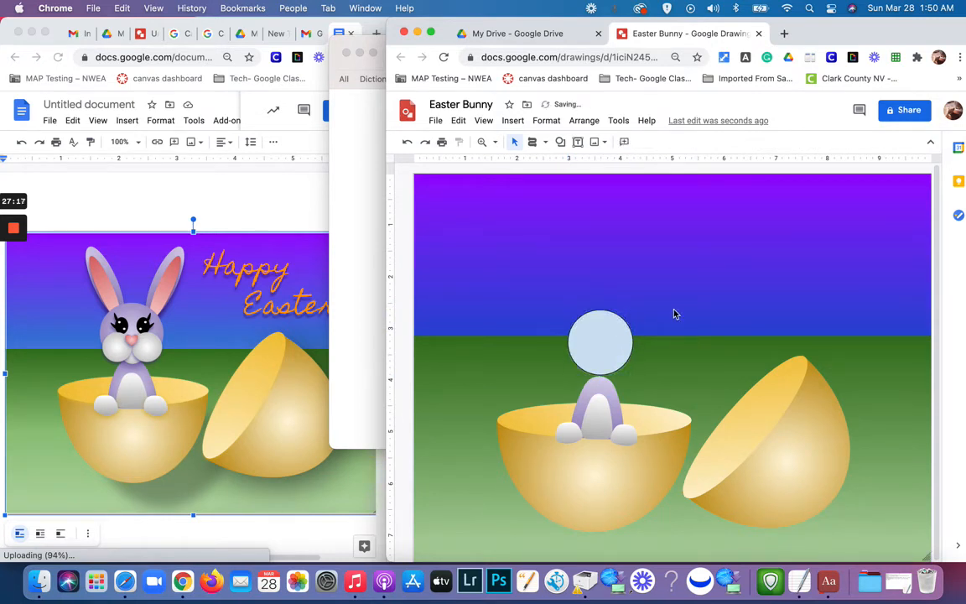
pyautogui.click(617, 342)
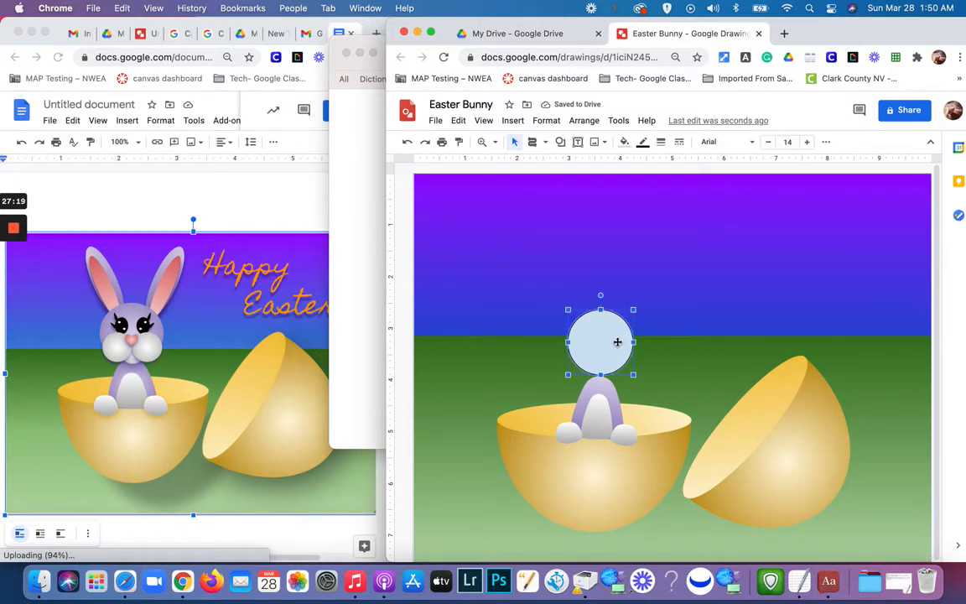
pyautogui.moveTo(617, 342); pyautogui.dragTo(617, 344)
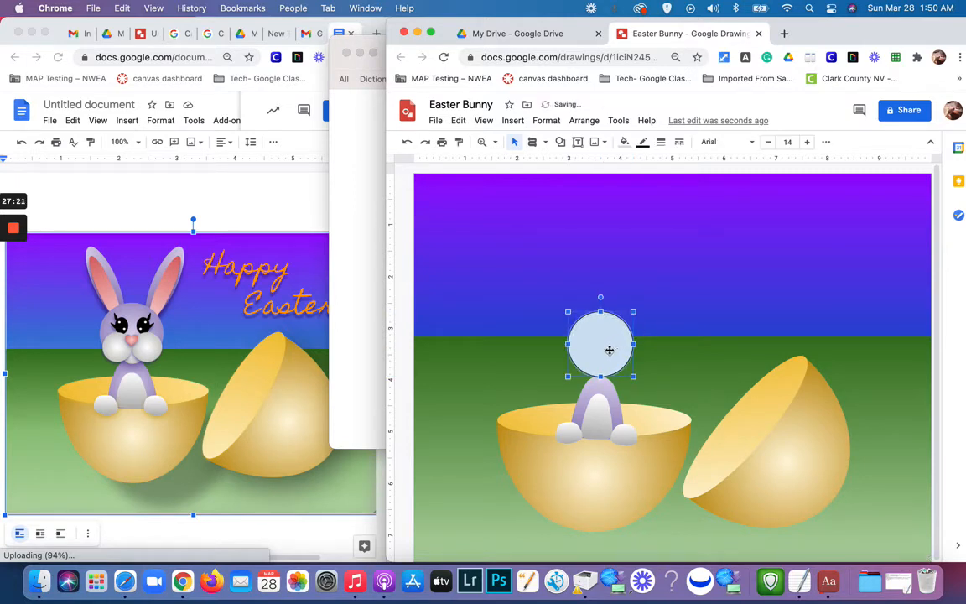
# Step: Fill the head circle with the preset light purple radial gradient
pyautogui.click(623, 144)
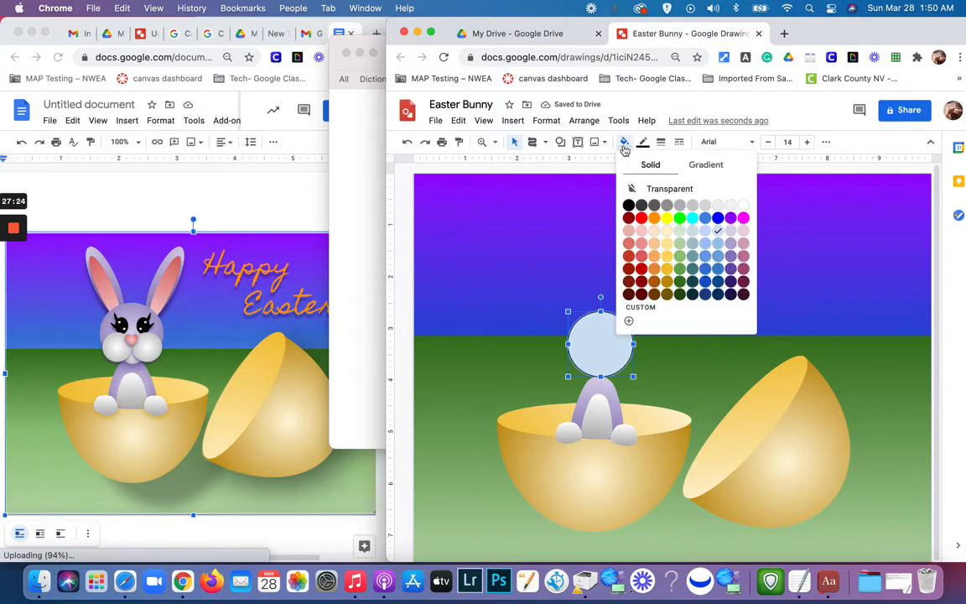
pyautogui.click(709, 166)
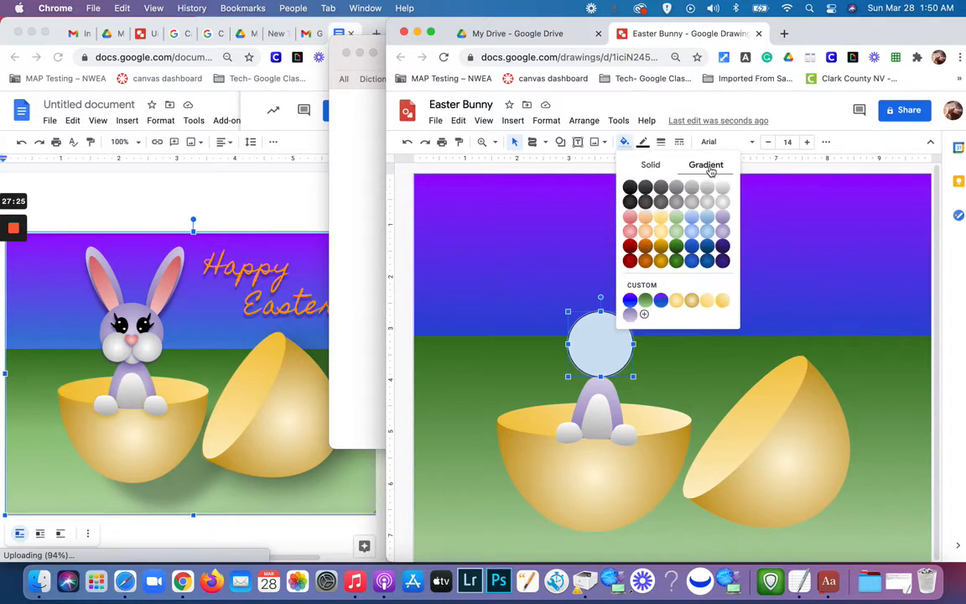
pyautogui.click(724, 232)
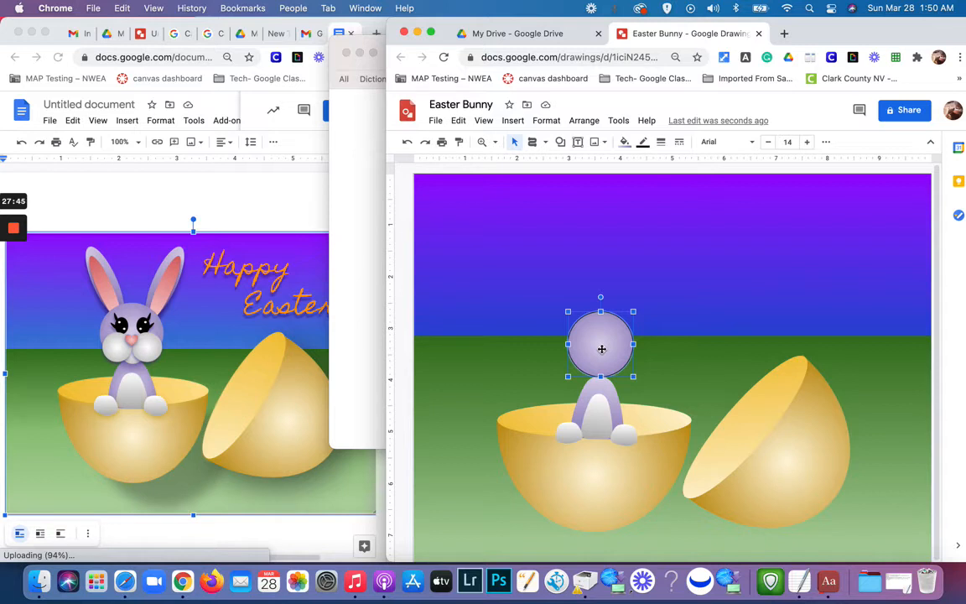
# Step: Duplicate the head circle, shrink the copy to fit inside the head, and flatten it into a horizontal oval
pyautogui.press('super+d')
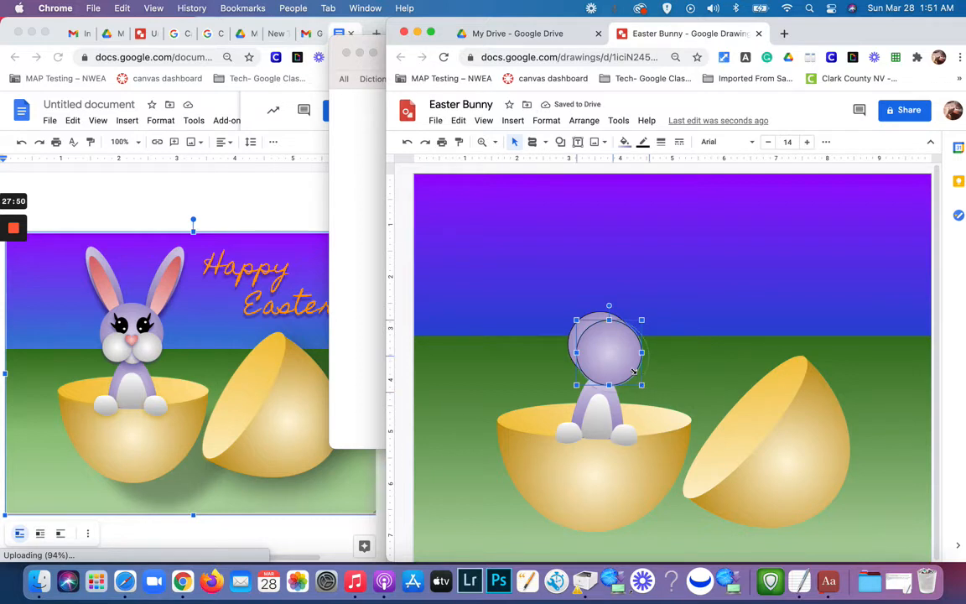
pyautogui.moveTo(642, 384); pyautogui.dragTo(623, 366)
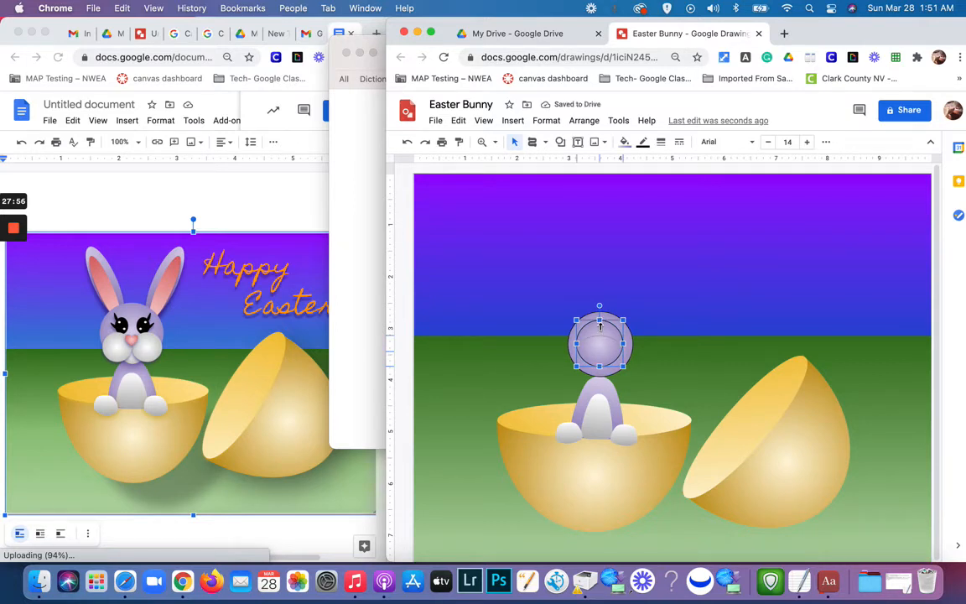
pyautogui.moveTo(599, 319); pyautogui.dragTo(600, 335)
pyautogui.click(661, 324)
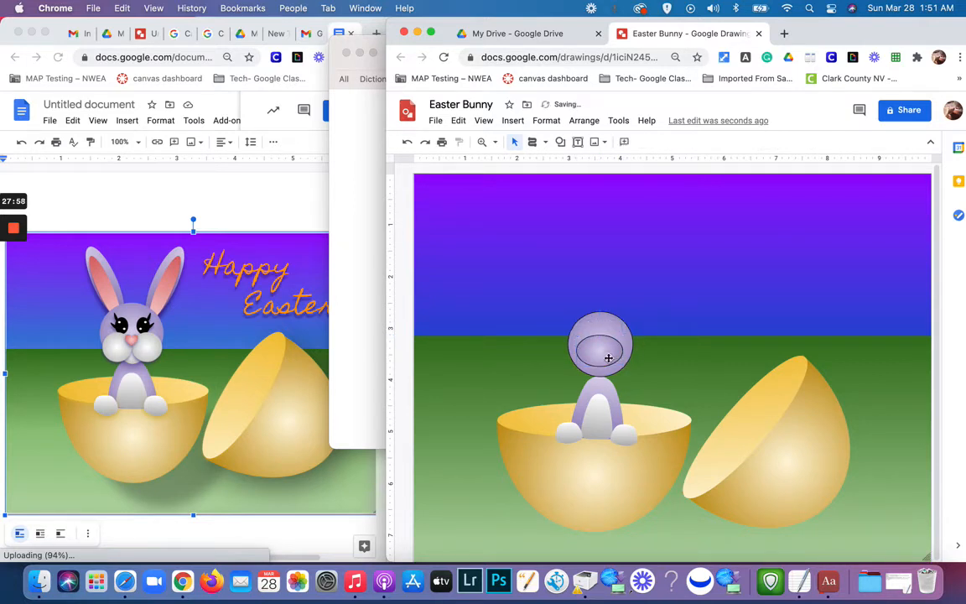
pyautogui.click(603, 351)
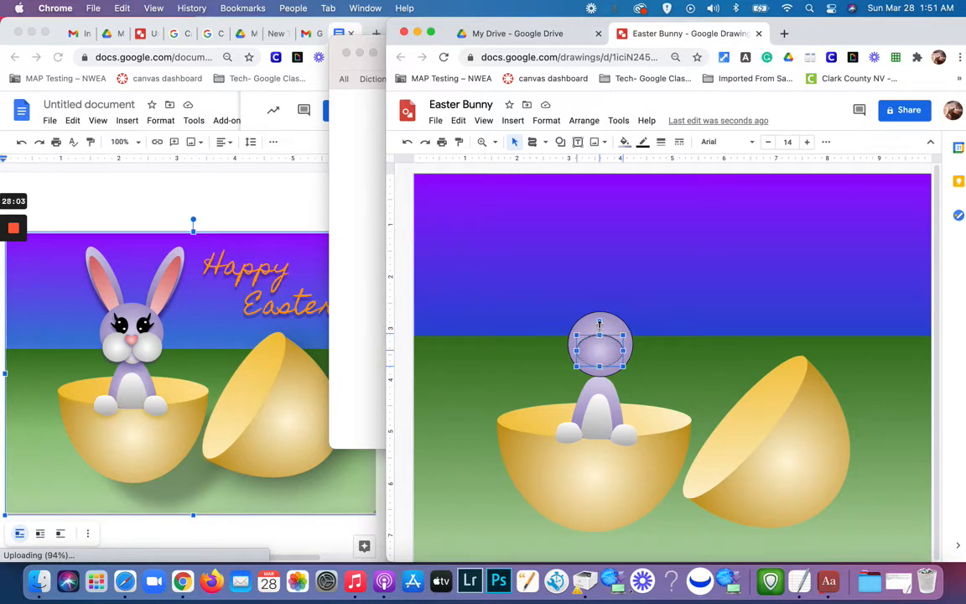
pyautogui.moveTo(600, 323); pyautogui.dragTo(599, 320)
pyautogui.click(660, 336)
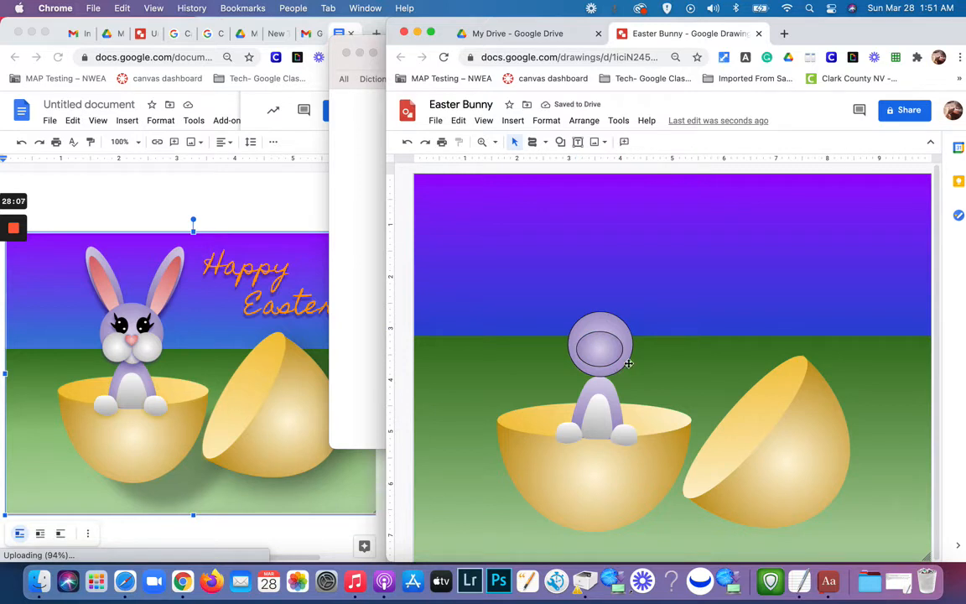
# Step: Move the small oval to the head's lower right edge and narrow it into a circle about 0.7 inches wide
pyautogui.click(593, 355)
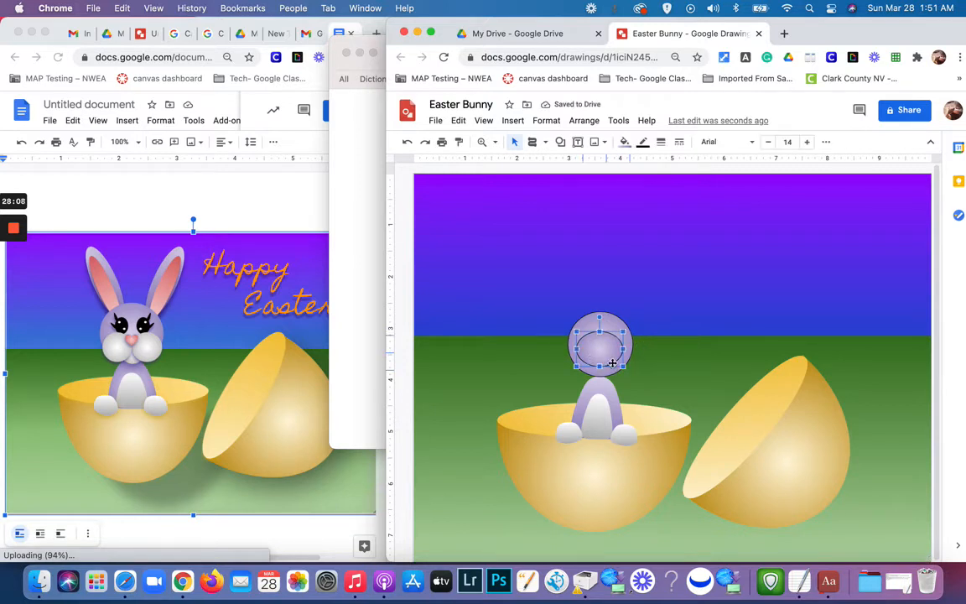
pyautogui.moveTo(599, 356); pyautogui.dragTo(621, 371)
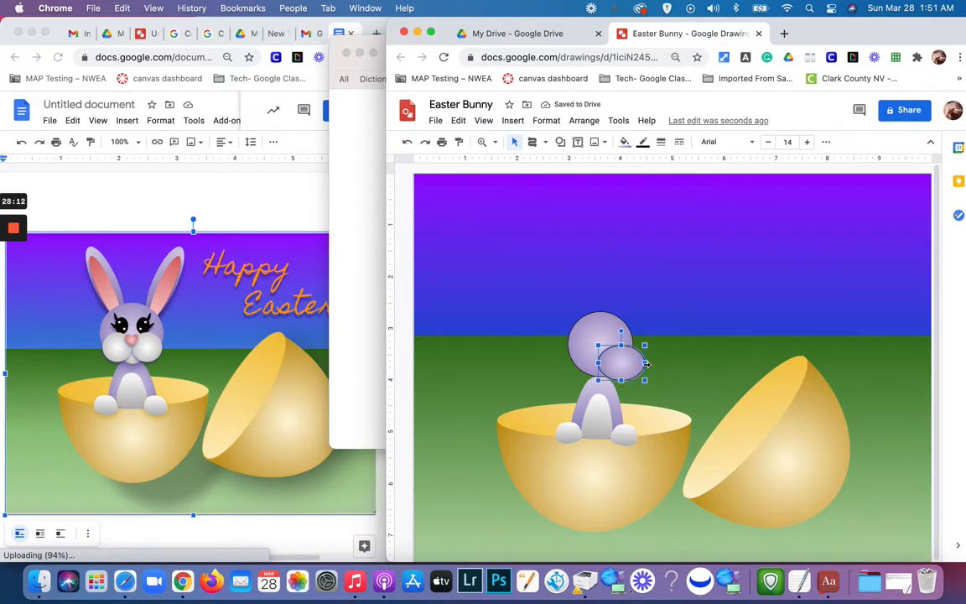
pyautogui.moveTo(645, 363); pyautogui.dragTo(639, 363)
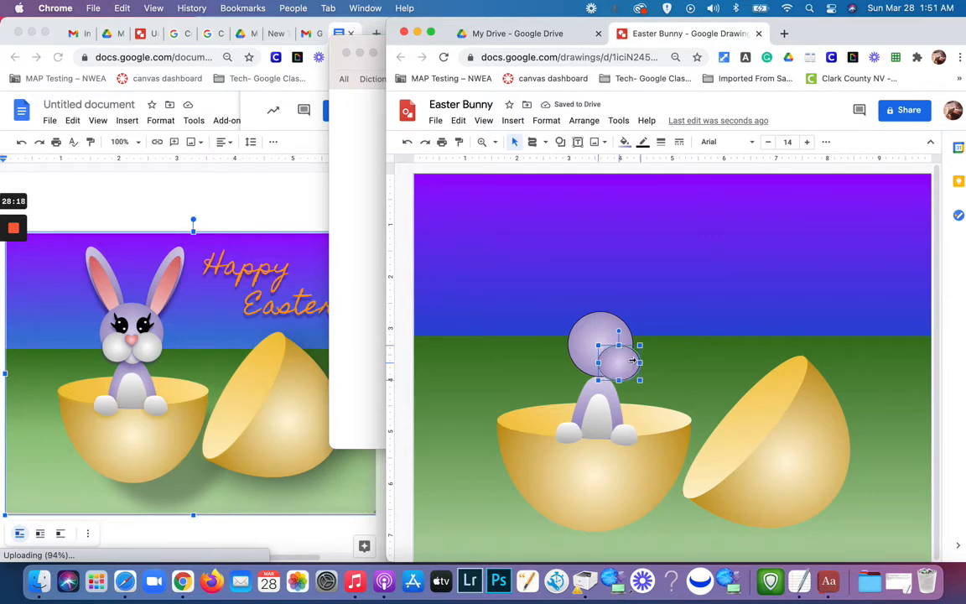
pyautogui.moveTo(633, 360); pyautogui.dragTo(633, 361)
pyautogui.moveTo(640, 362); pyautogui.dragTo(633, 362)
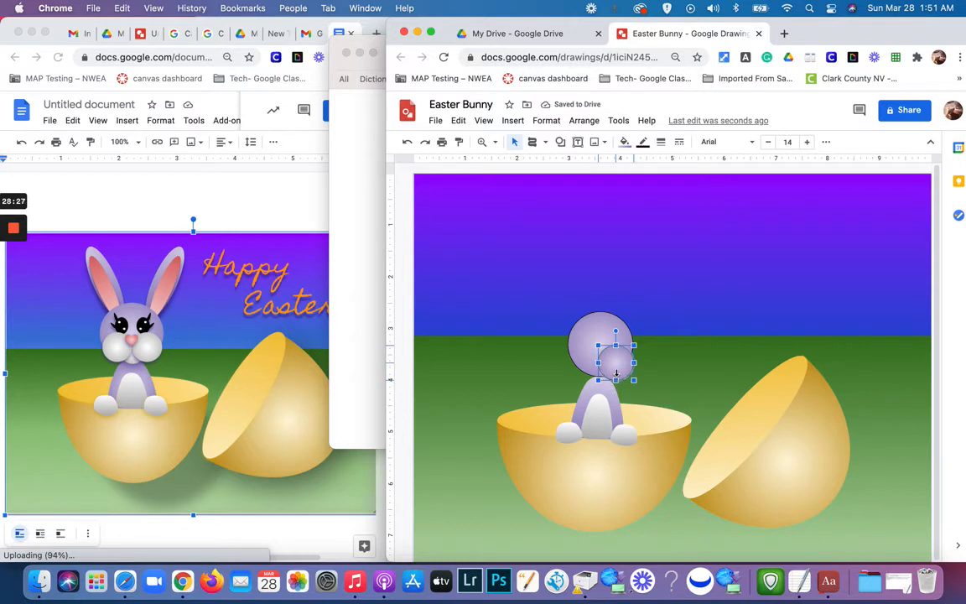
pyautogui.moveTo(616, 380); pyautogui.dragTo(615, 378)
pyautogui.click(661, 348)
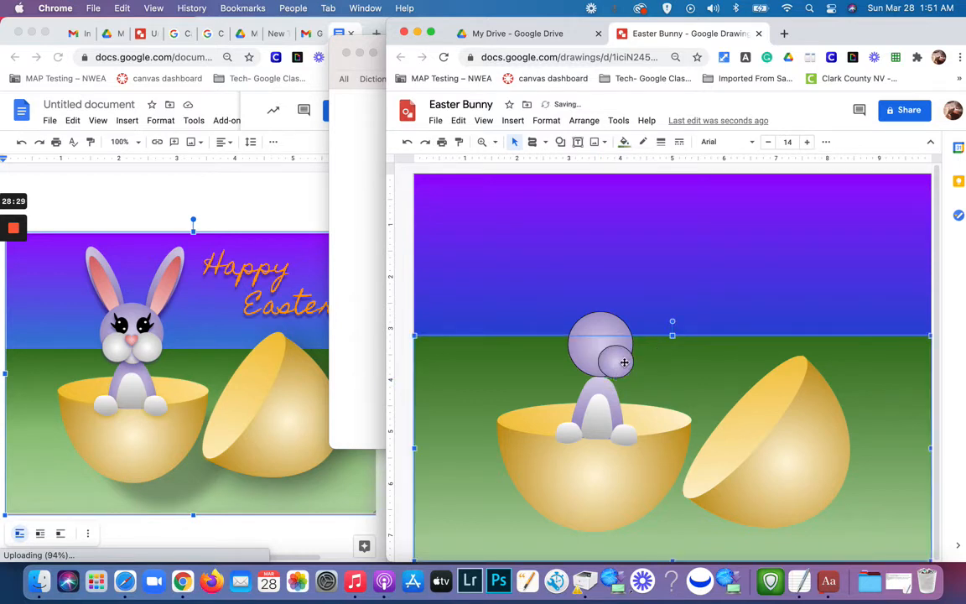
# Step: Reposition the small circle as the chin, centred over the head's lower edge and overlapping the top of the body
pyautogui.click(623, 363)
pyautogui.press('Up')
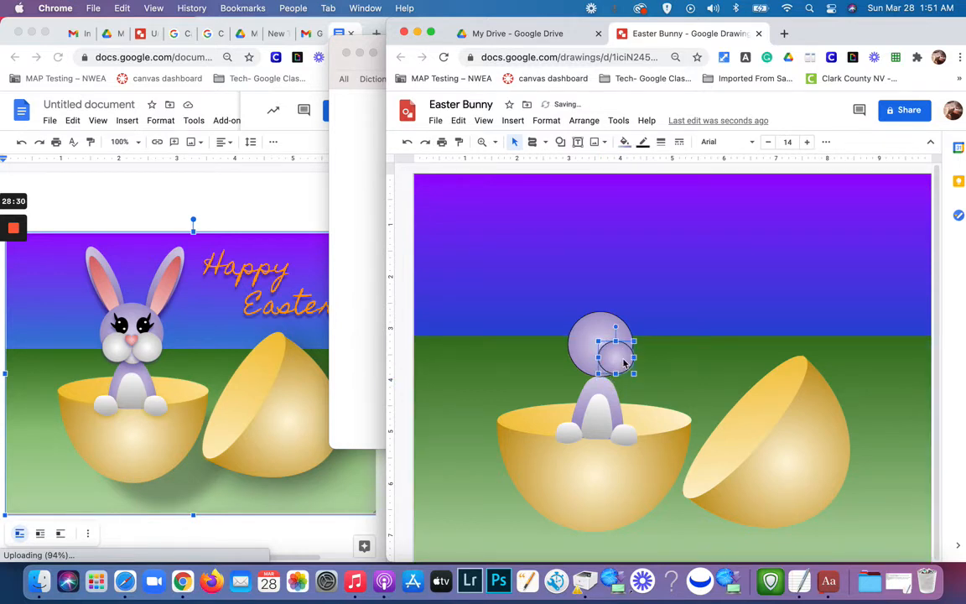
pyautogui.click(636, 376)
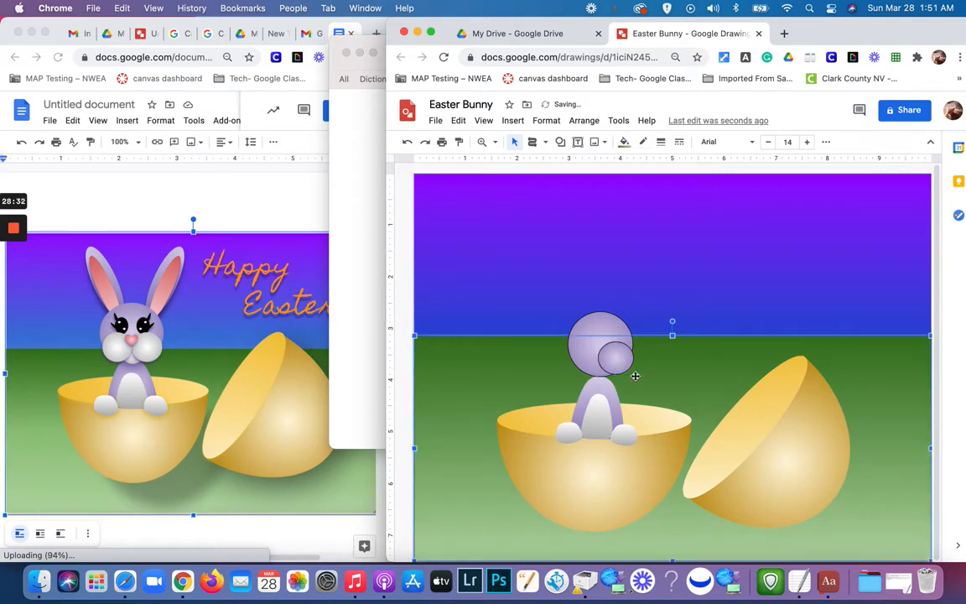
pyautogui.click(619, 363)
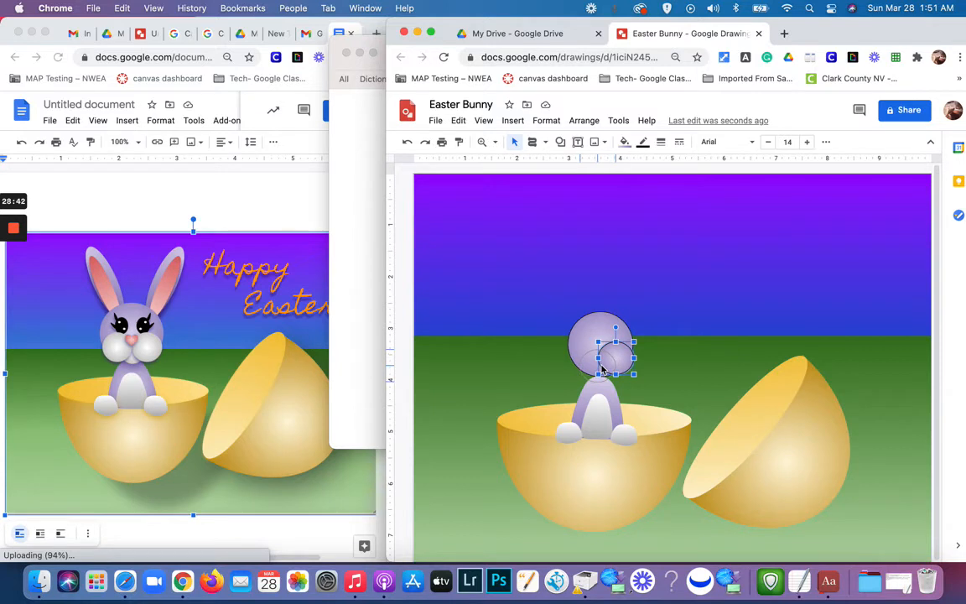
pyautogui.moveTo(604, 369); pyautogui.dragTo(587, 377)
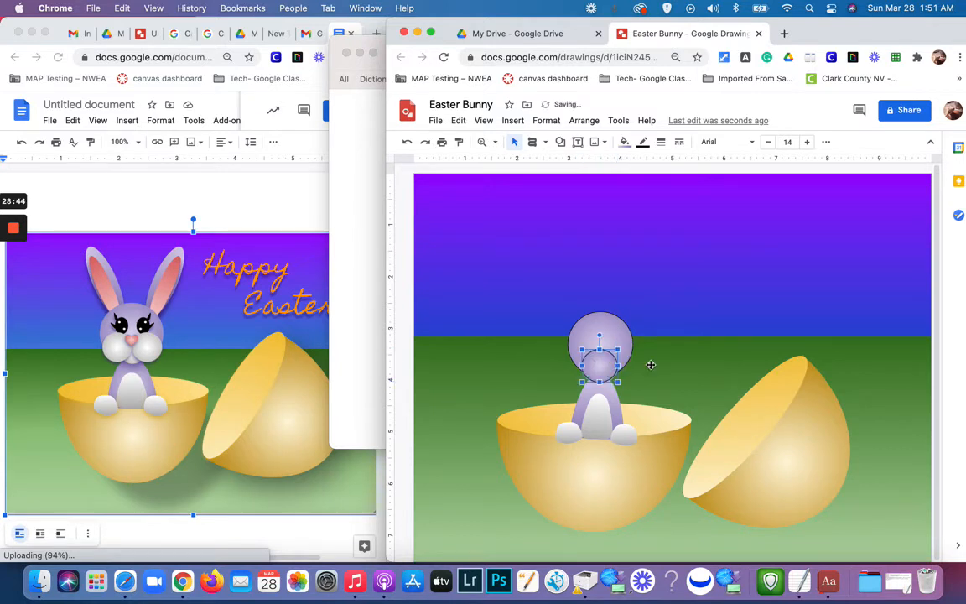
pyautogui.click(634, 380)
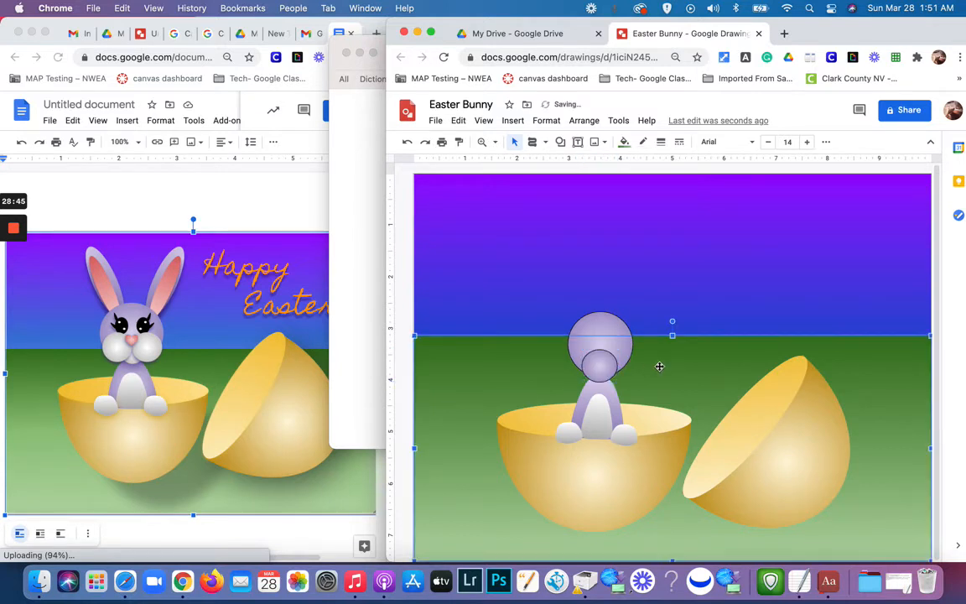
# Step: Make two copies of the chin circle and place one on each side of the head, clear of the bunny
pyautogui.click(610, 369)
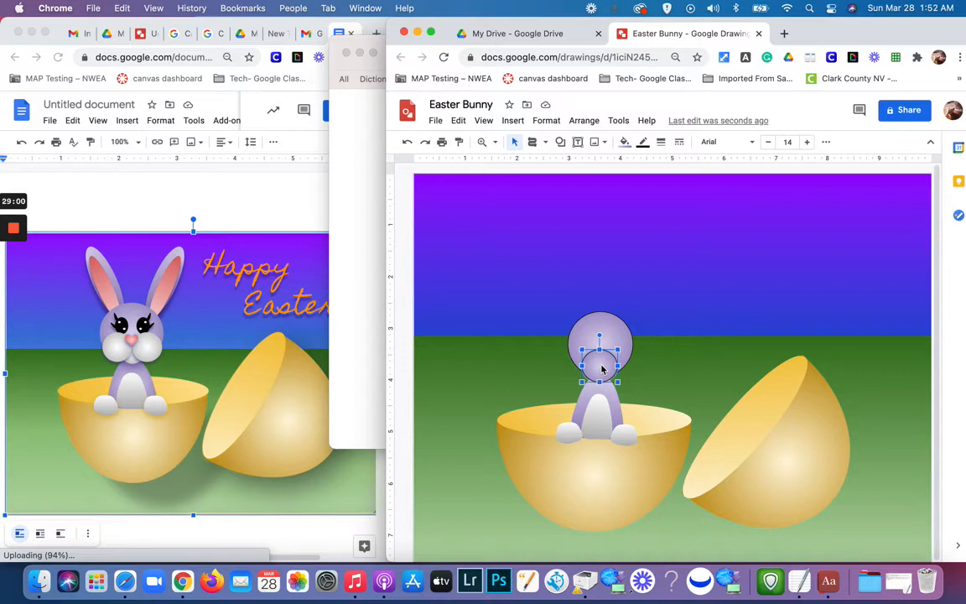
pyautogui.press('super+d')
pyautogui.press('super+d')
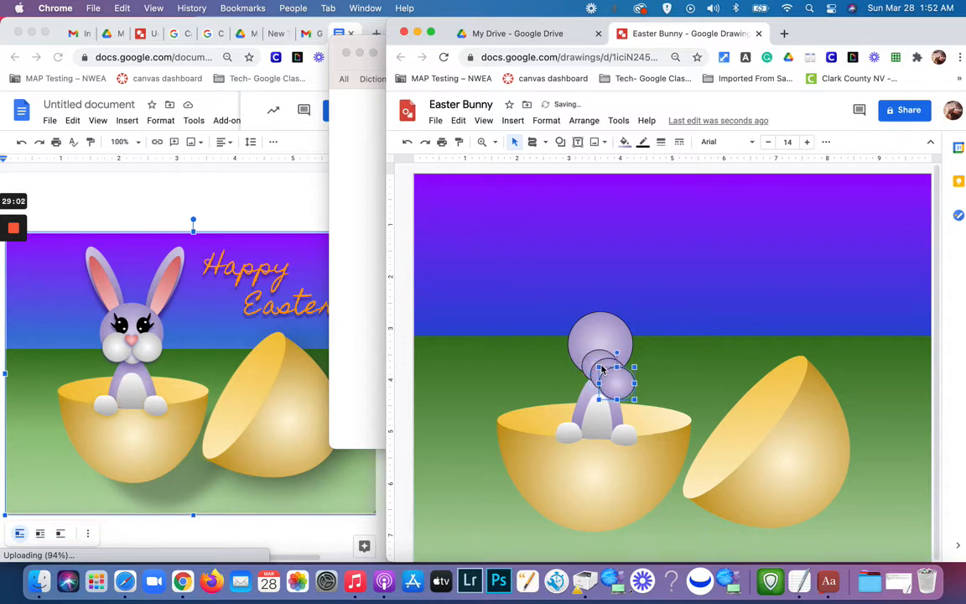
pyautogui.moveTo(618, 387); pyautogui.dragTo(686, 365)
pyautogui.click(615, 379)
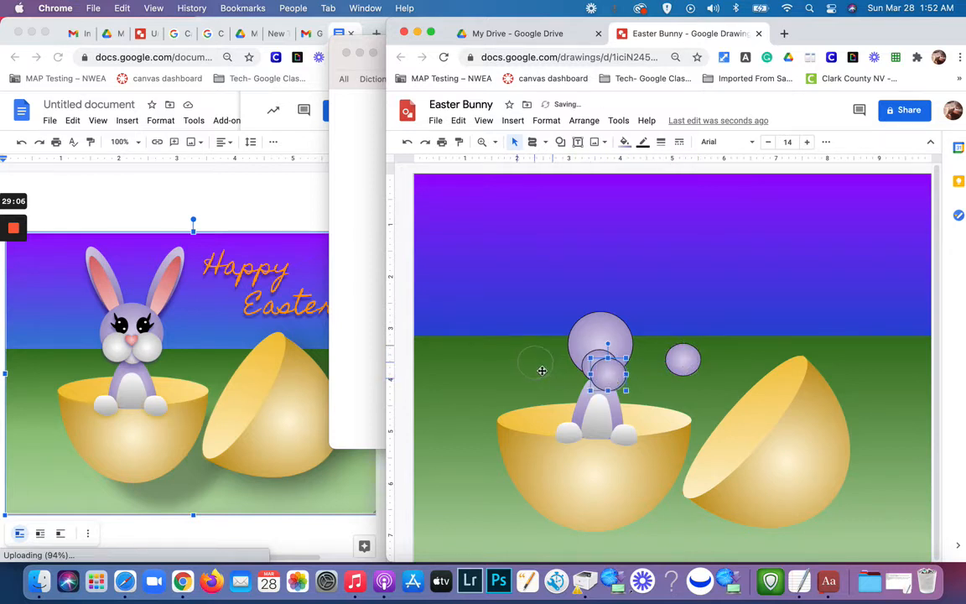
pyautogui.moveTo(607, 374); pyautogui.dragTo(537, 362)
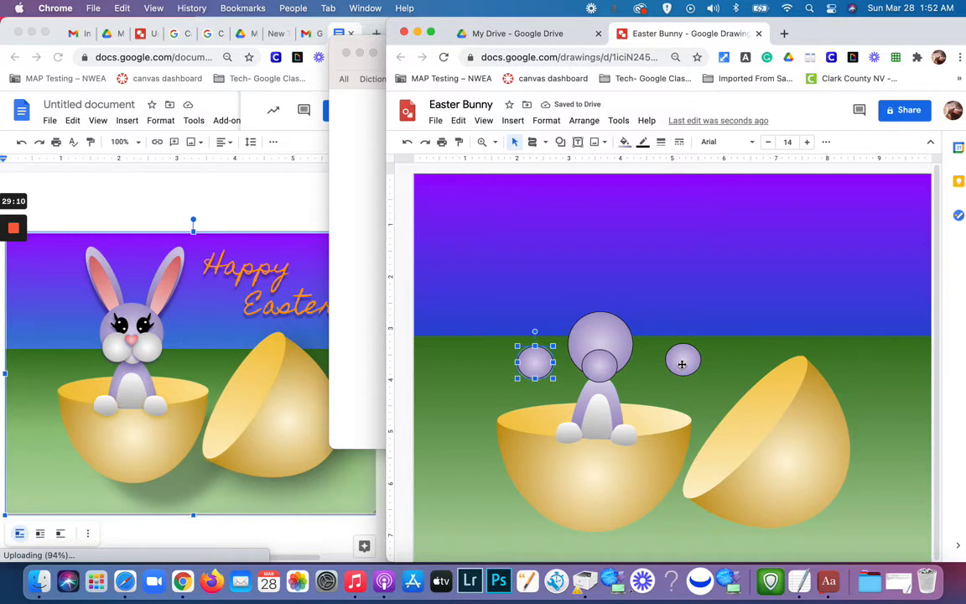
# Step: Make the outlines of the head, the chin and the two side circles transparent
pyautogui.keyDown('shift'); pyautogui.click(682, 363); pyautogui.keyUp('shift')
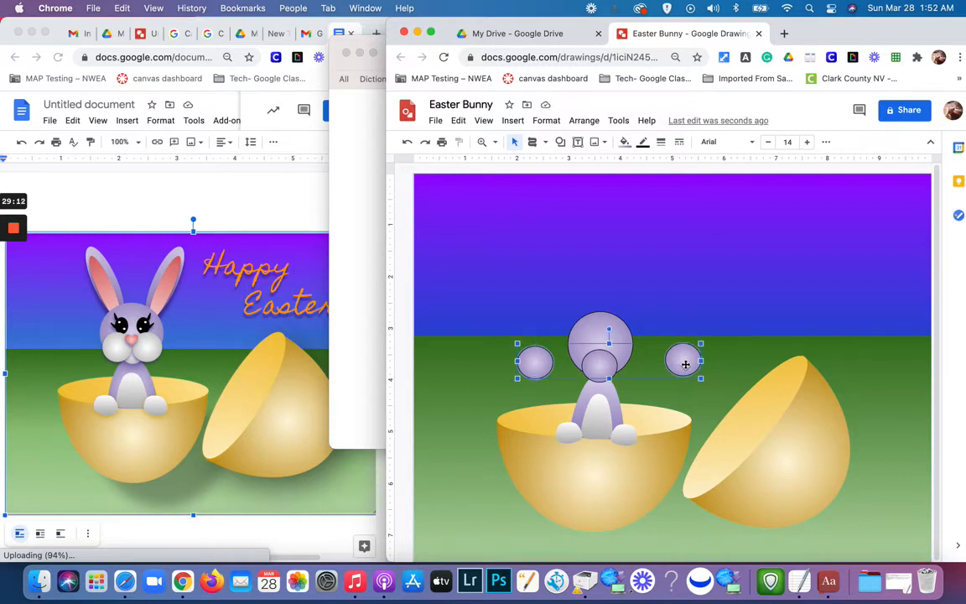
pyautogui.keyDown('shift'); pyautogui.click(605, 331); pyautogui.keyUp('shift')
pyautogui.keyDown('shift'); pyautogui.click(603, 363); pyautogui.keyUp('shift')
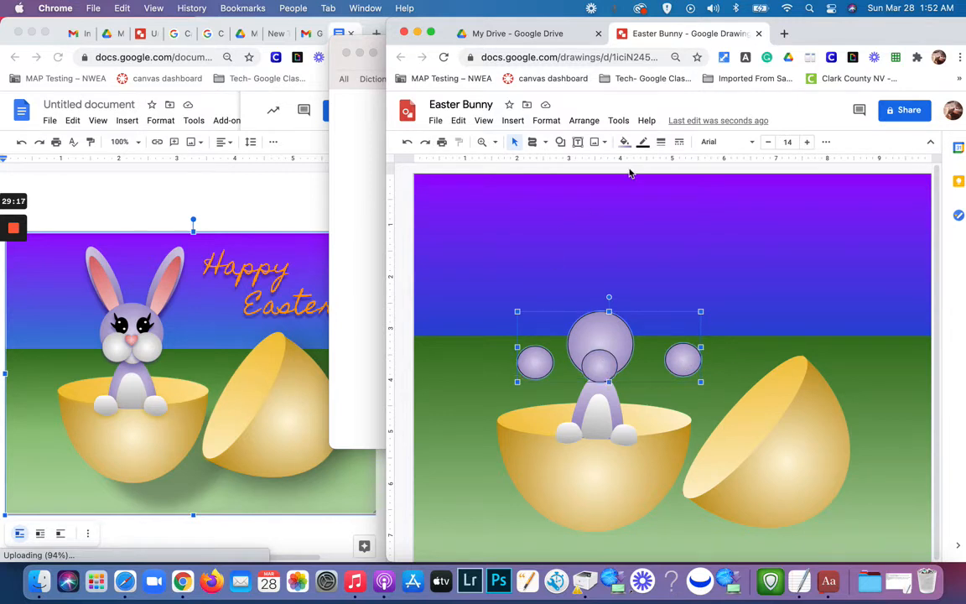
pyautogui.click(642, 144)
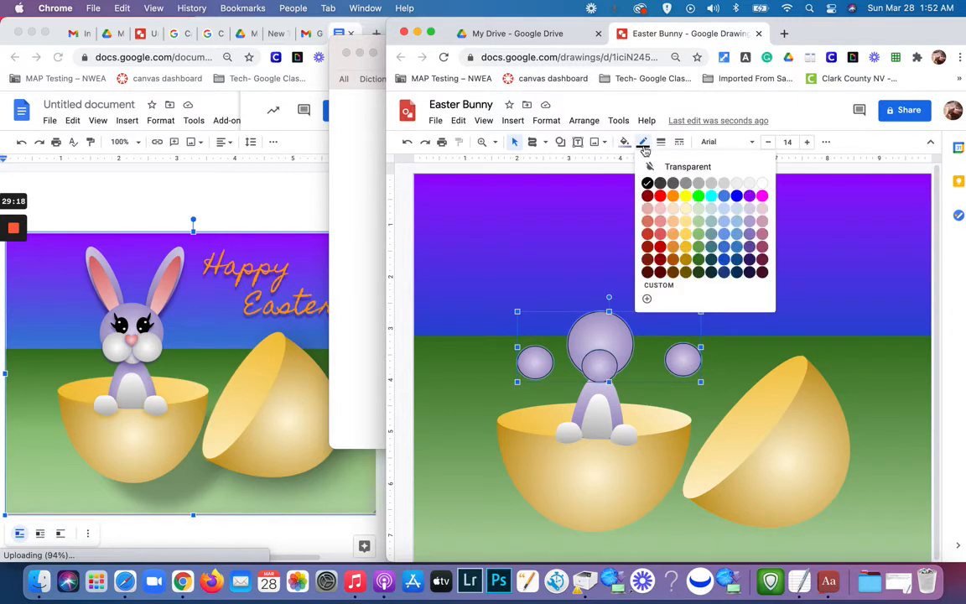
pyautogui.click(680, 167)
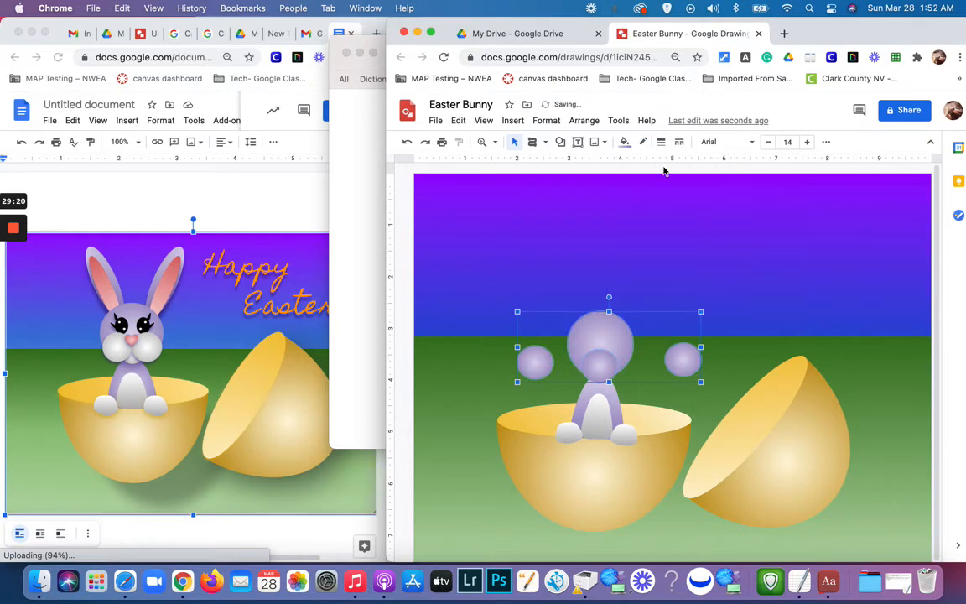
pyautogui.click(627, 265)
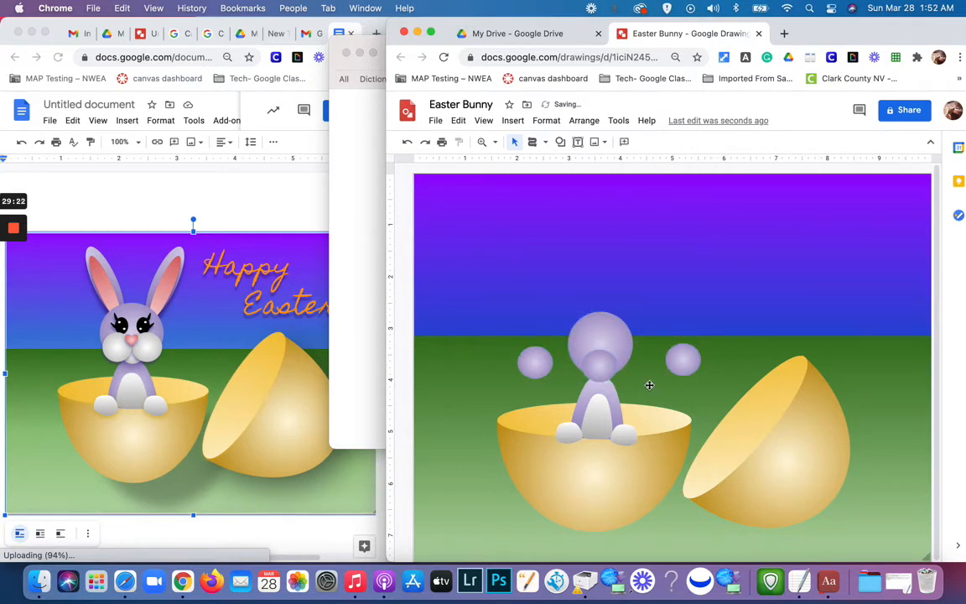
pyautogui.click(600, 372)
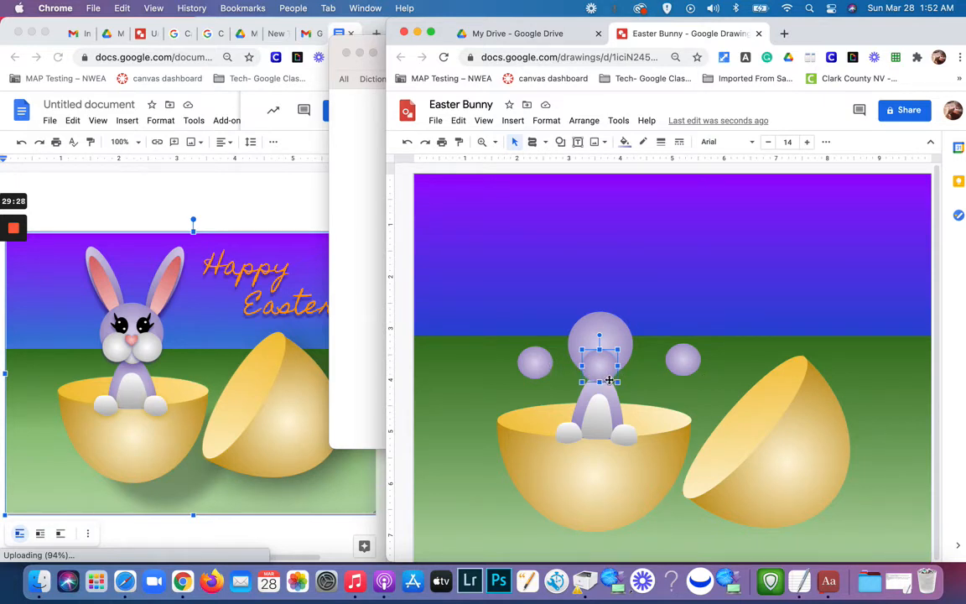
# Step: Fill the chin circle and the two side circles with the lightest grey radial gradient preset
pyautogui.keyDown('shift'); pyautogui.click(536, 364); pyautogui.keyUp('shift')
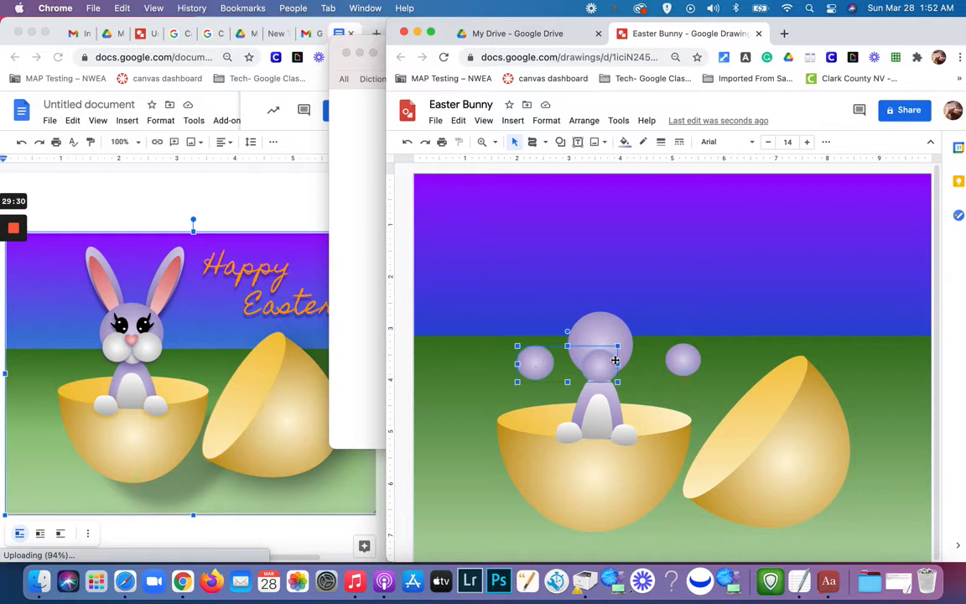
pyautogui.keyDown('shift'); pyautogui.click(689, 364); pyautogui.keyUp('shift')
pyautogui.click(625, 142)
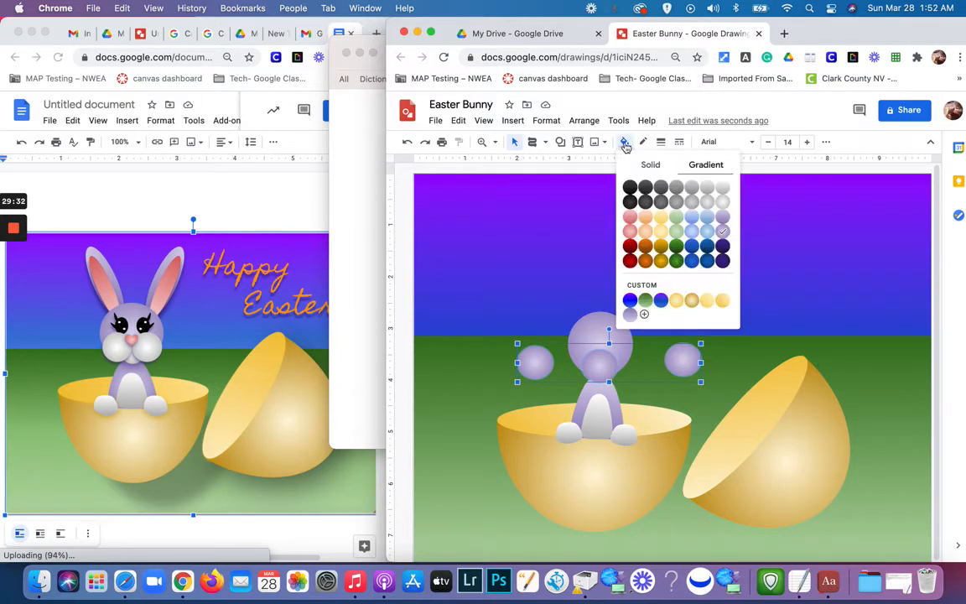
pyautogui.click(723, 205)
pyautogui.click(639, 270)
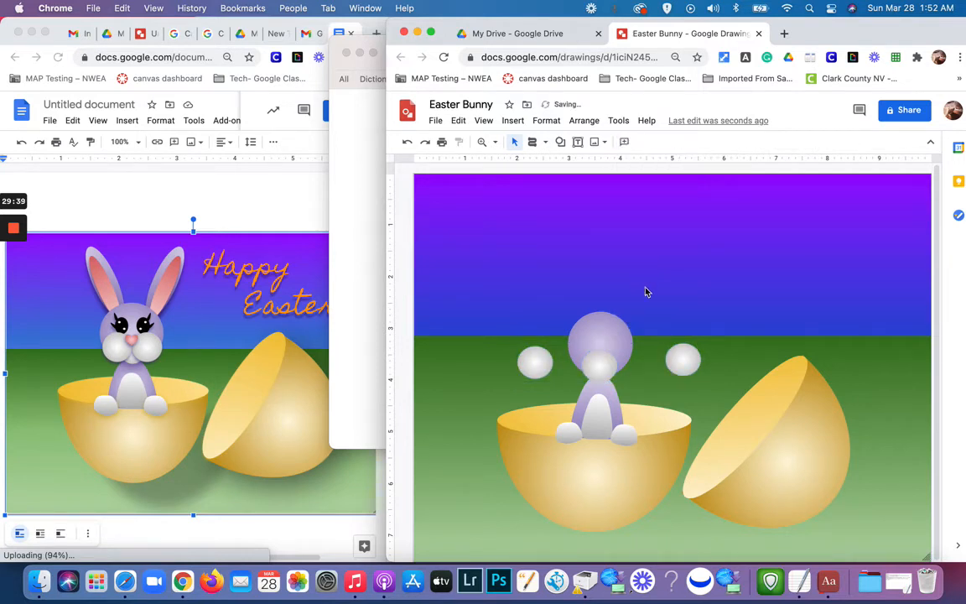
# Step: Shrink the chin circle to about 0.5 inches wide and centre it over the head's lower edge
pyautogui.click(599, 365)
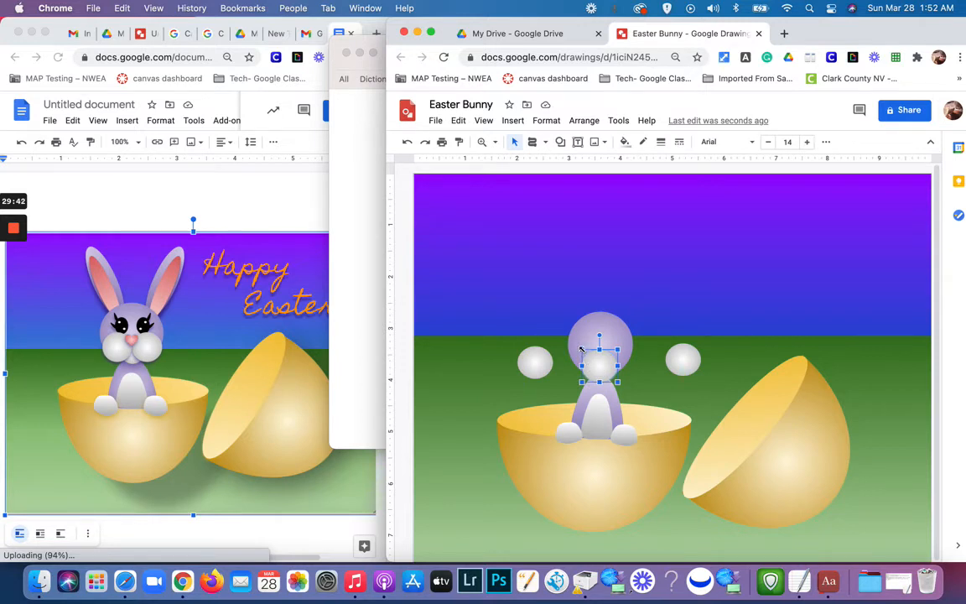
pyautogui.moveTo(583, 349); pyautogui.dragTo(589, 357)
pyautogui.press('Left')
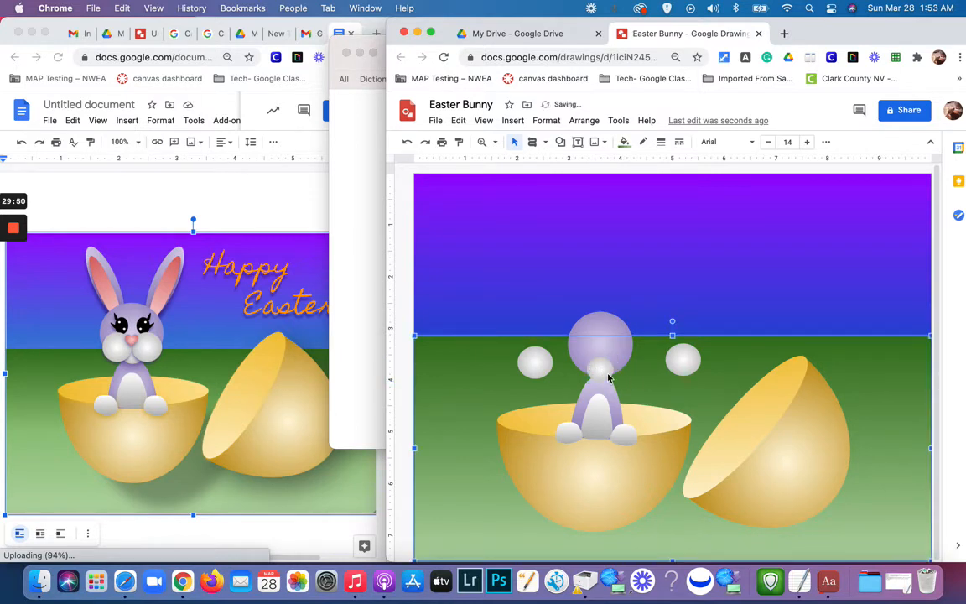
pyautogui.press('Right')
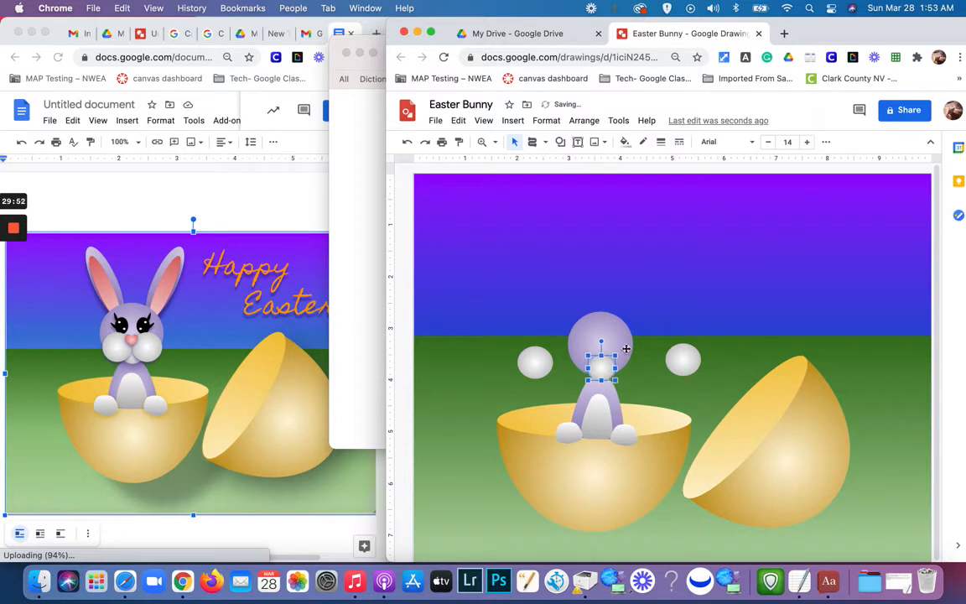
# Step: Move the two side circles onto the lower half of the head as cheeks, side by side above the chin
pyautogui.click(689, 363)
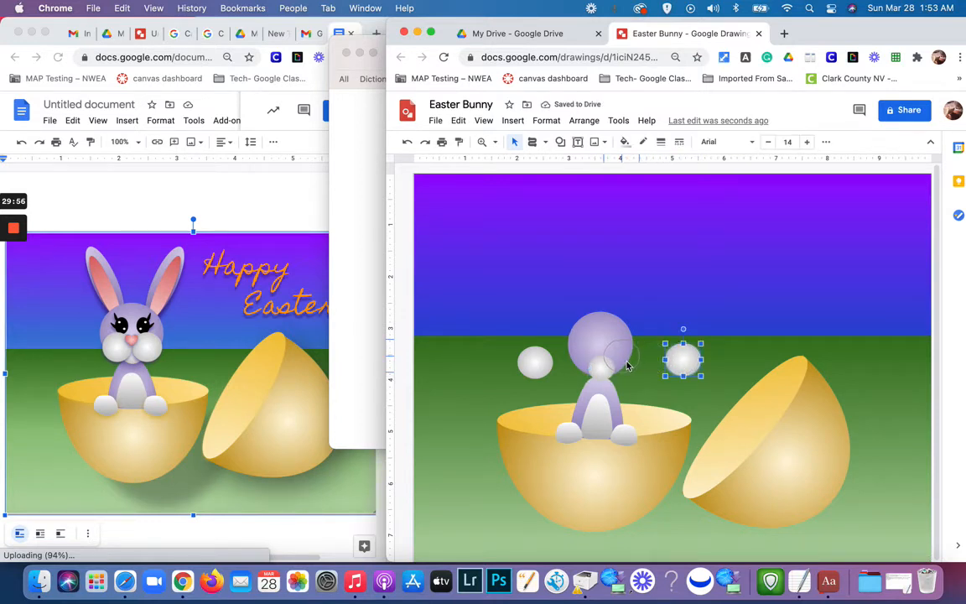
pyautogui.moveTo(690, 368); pyautogui.dragTo(627, 365)
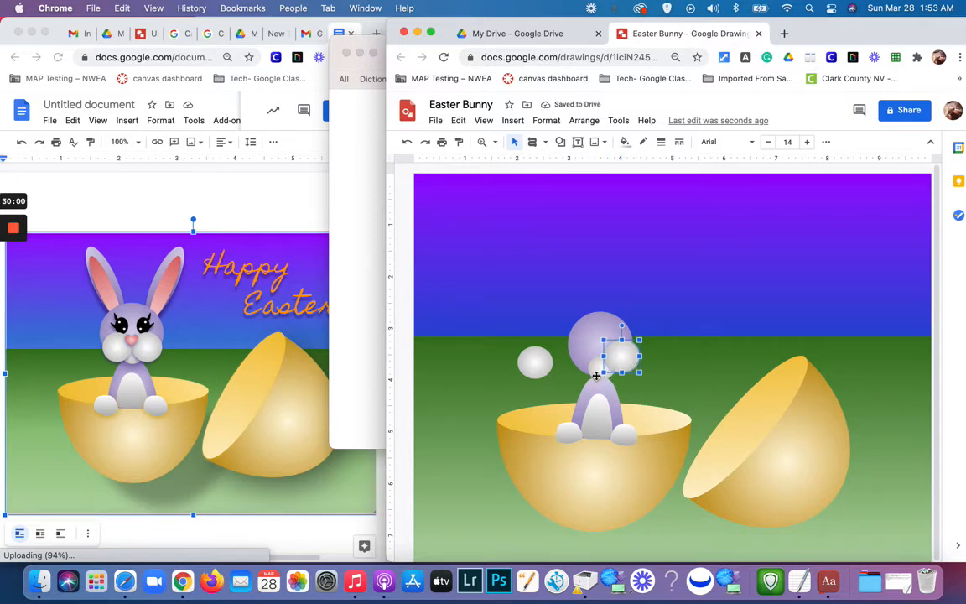
pyautogui.click(535, 361)
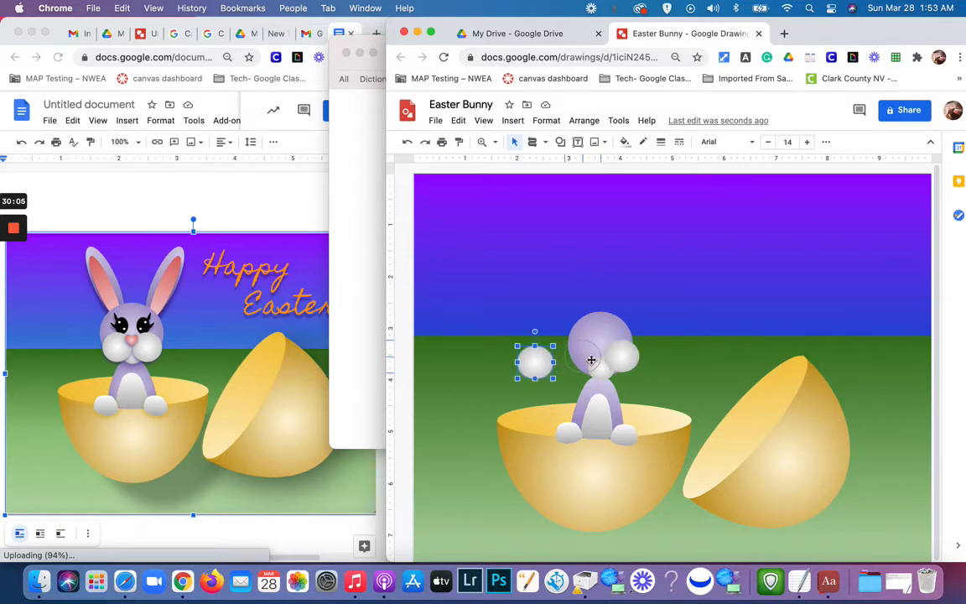
pyautogui.moveTo(544, 367); pyautogui.dragTo(621, 360)
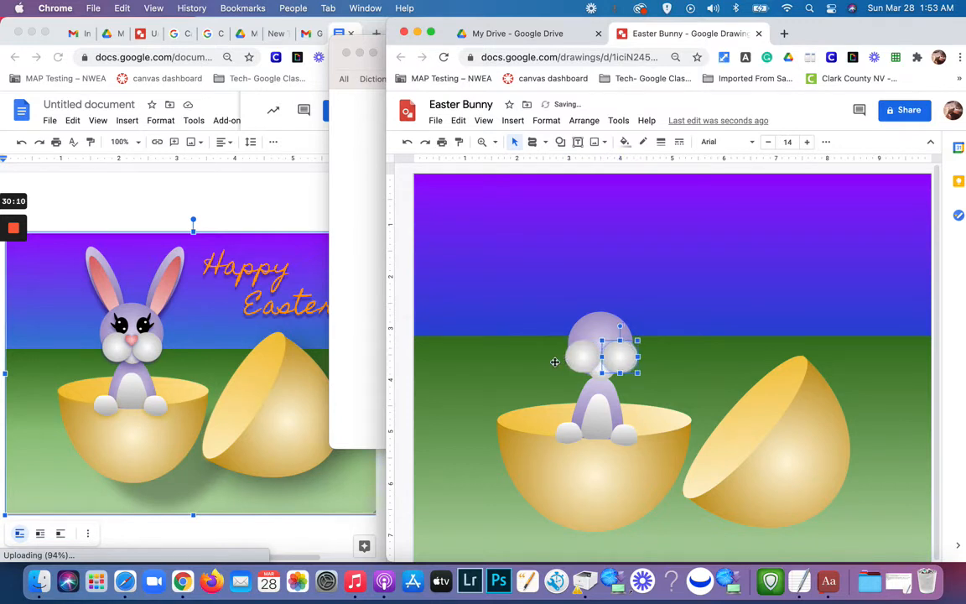
# Step: Bring the chin circle to the front, over both cheeks
pyautogui.click(600, 377)
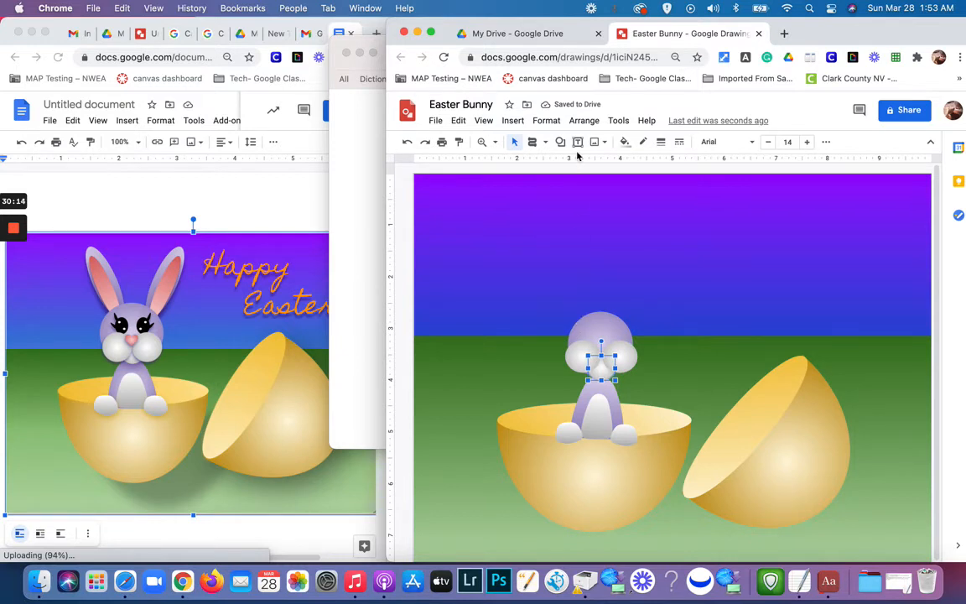
pyautogui.click(582, 121)
pyautogui.moveTo(592, 145)
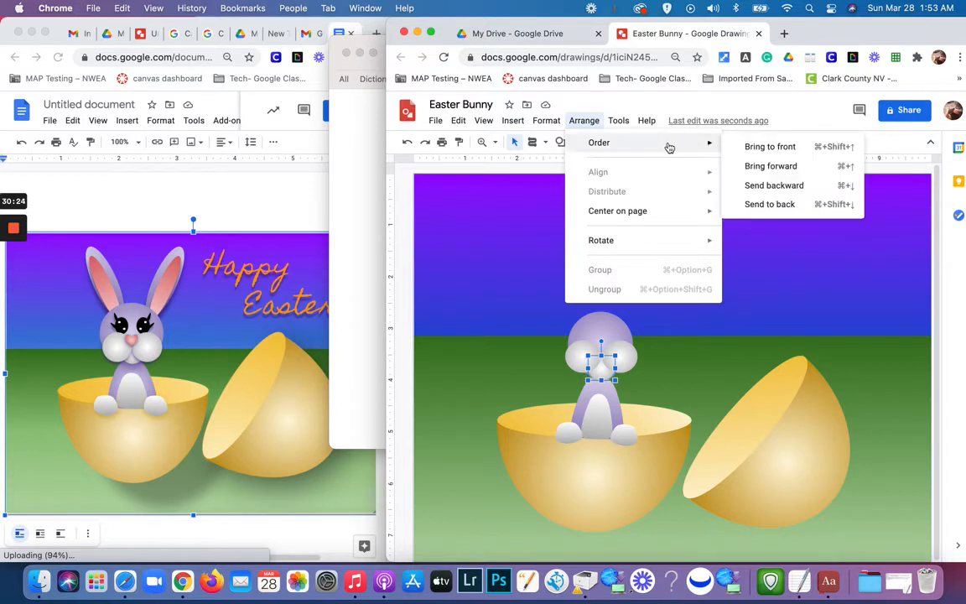
pyautogui.click(768, 156)
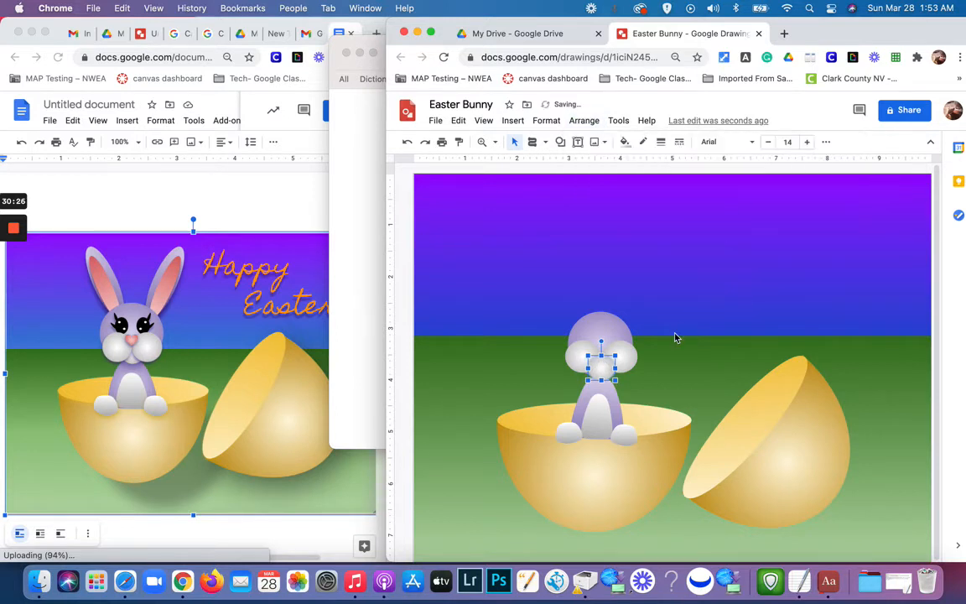
pyautogui.click(686, 384)
# Step: Send the chin circle backward two levels so that it sits behind both cheeks
pyautogui.click(598, 369)
pyautogui.click(583, 122)
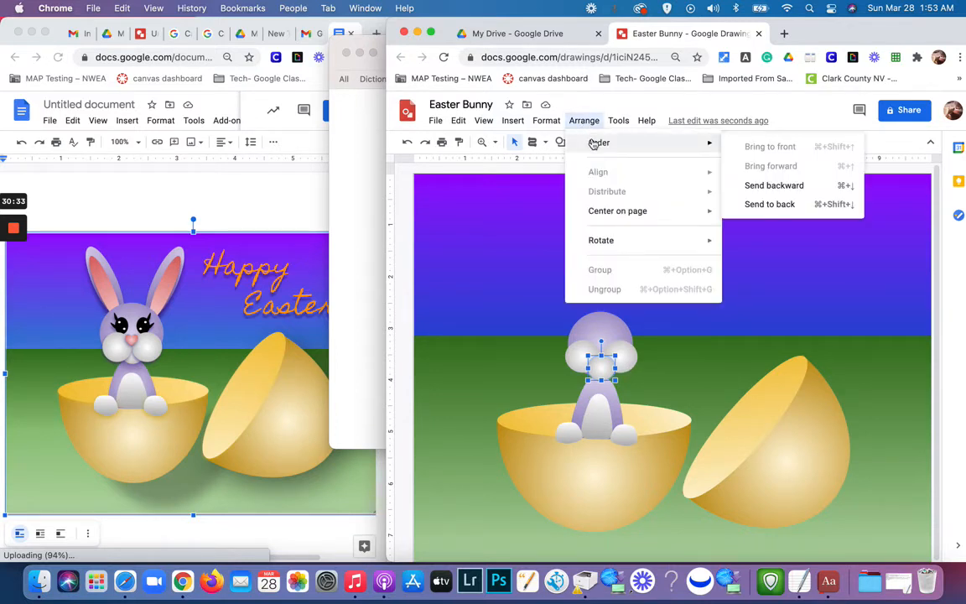
pyautogui.click(766, 185)
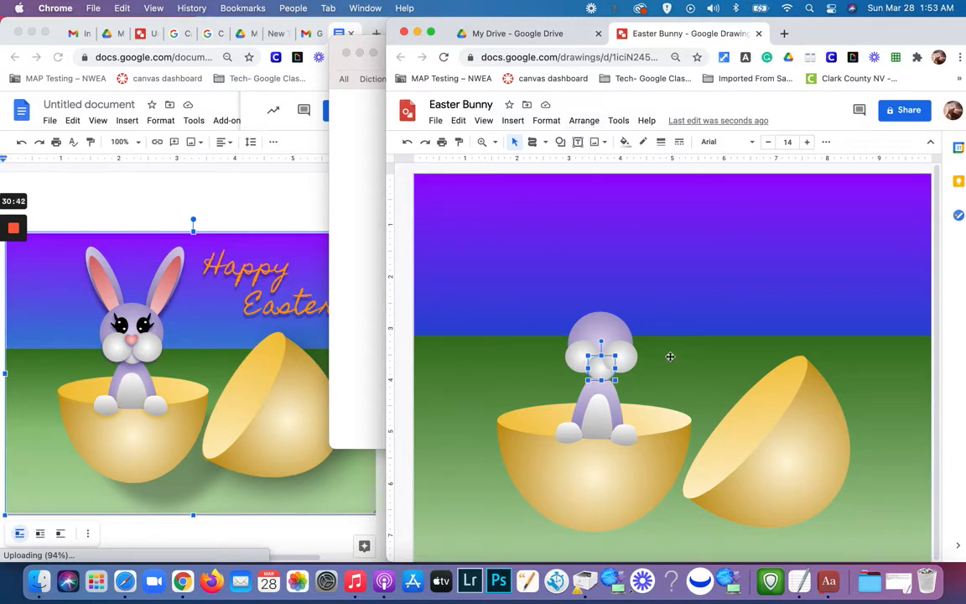
pyautogui.click(585, 121)
pyautogui.moveTo(597, 144)
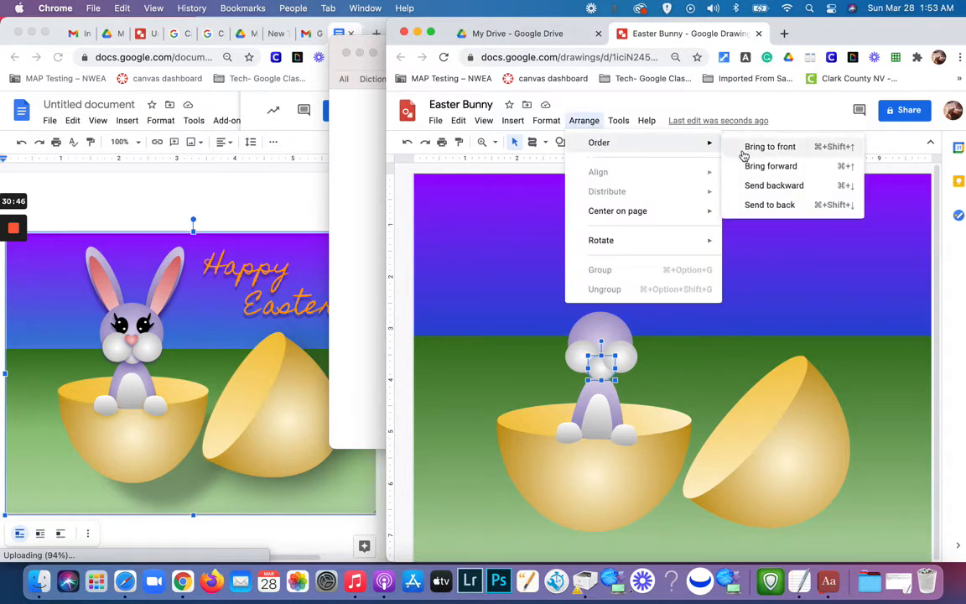
pyautogui.click(755, 187)
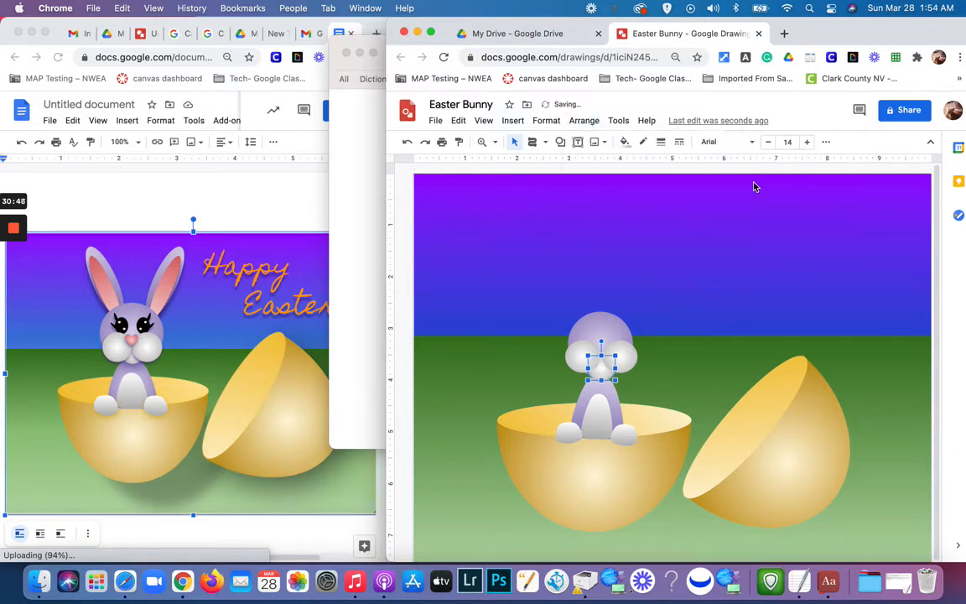
pyautogui.click(618, 339)
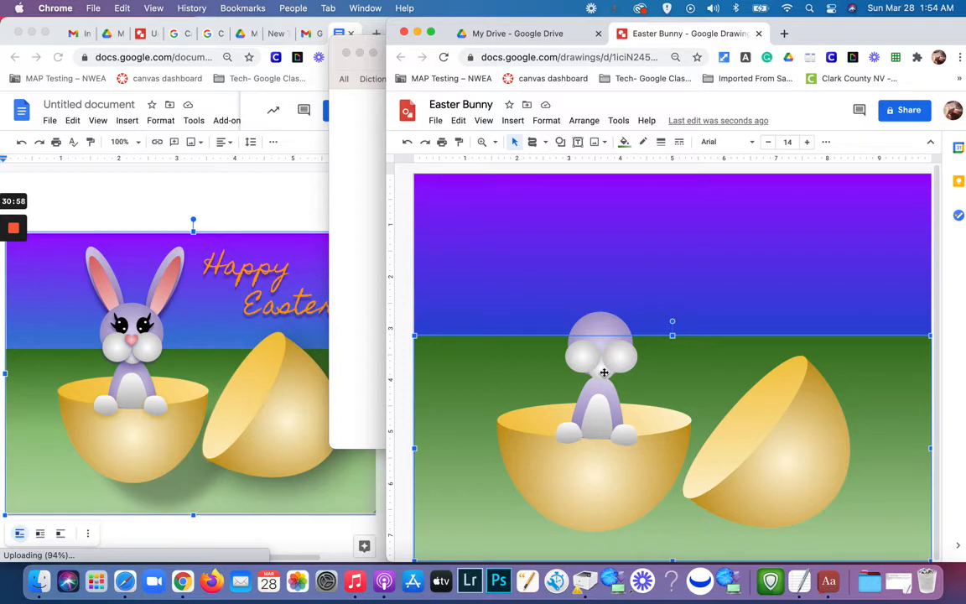
pyautogui.click(629, 280)
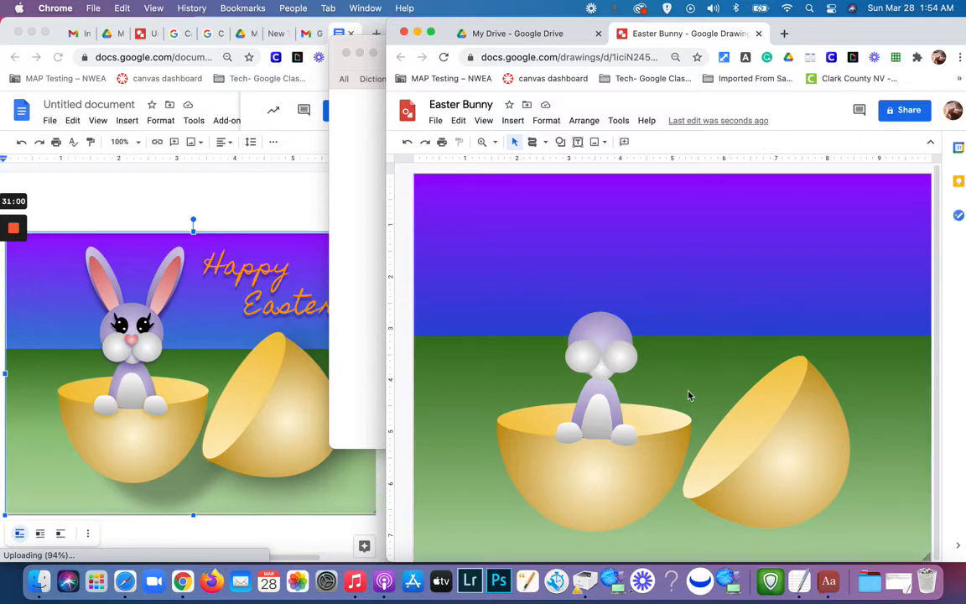
# Step: Shift both cheeks slightly lower on the head and close the right cheek in toward the left one
pyautogui.click(623, 365)
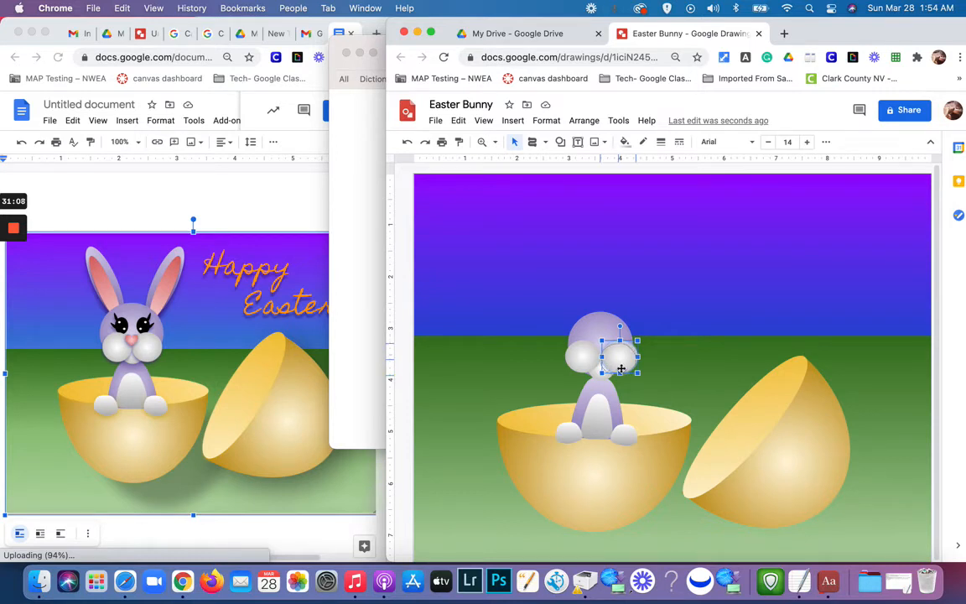
pyautogui.click(585, 364)
pyautogui.moveTo(585, 364); pyautogui.dragTo(584, 368)
pyautogui.press('Escape')
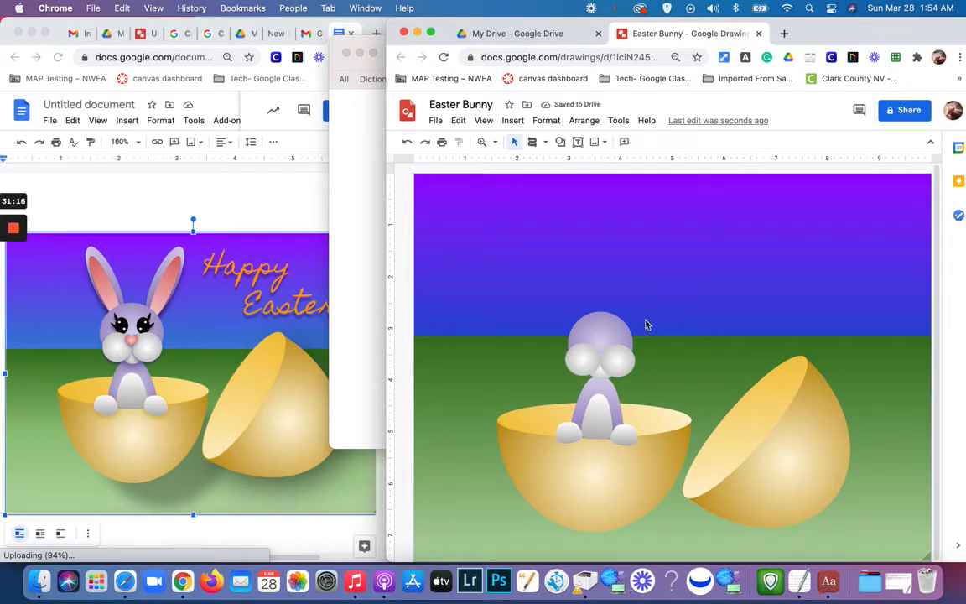
# Step: Shrink the head circle slightly from its upper left corner to about 1.2 inches wide
pyautogui.click(604, 339)
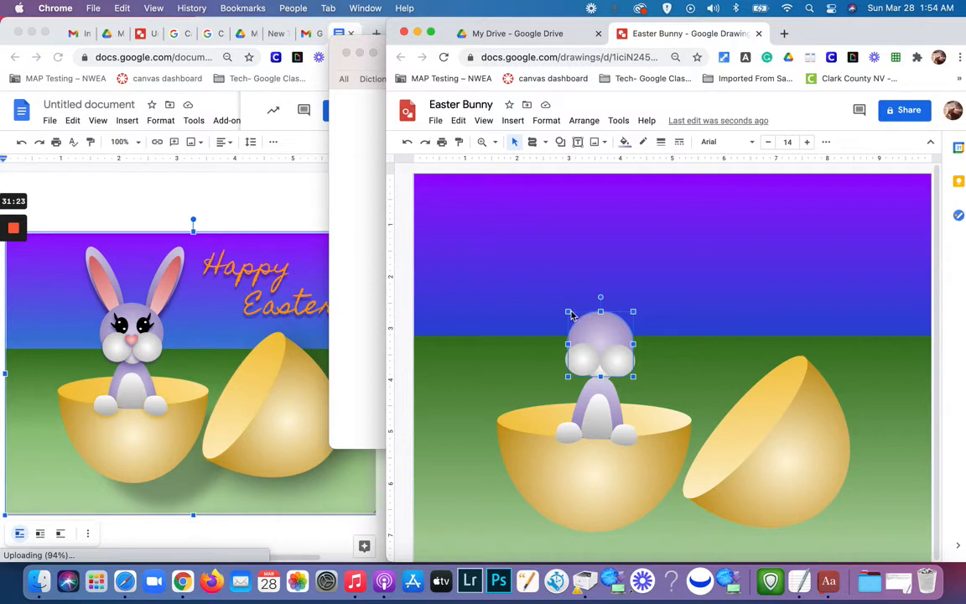
pyautogui.moveTo(568, 311)
pyautogui.mouseDown()
pyautogui.moveTo(560, 306)
pyautogui.moveTo(569, 311)
pyautogui.mouseUp()
pyautogui.click(590, 285)
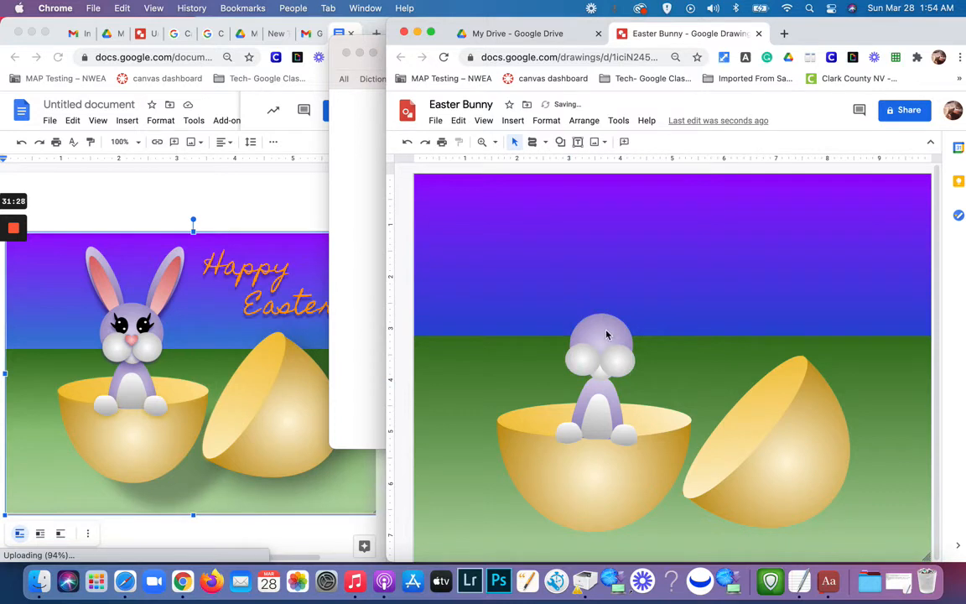
pyautogui.click(609, 336)
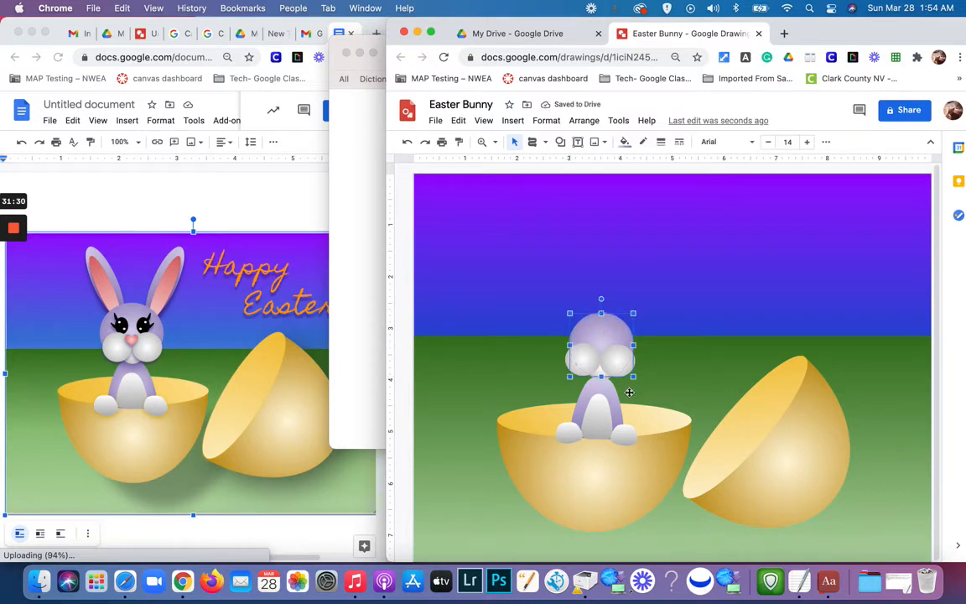
pyautogui.click(537, 303)
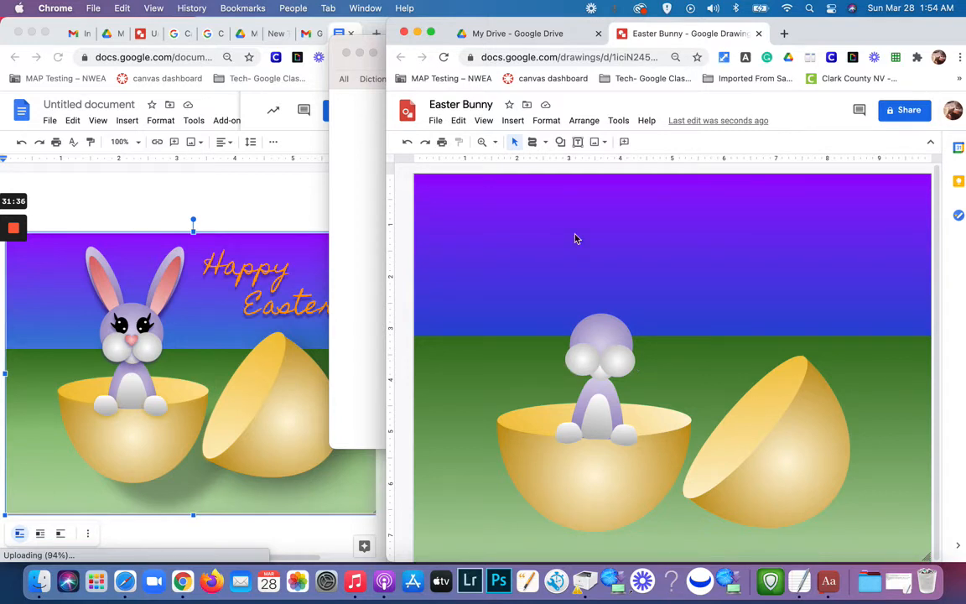
# Step: Draw a heart about 0.3 inches wide as the nose and place it between the upper parts of the cheeks
pyautogui.click(560, 142)
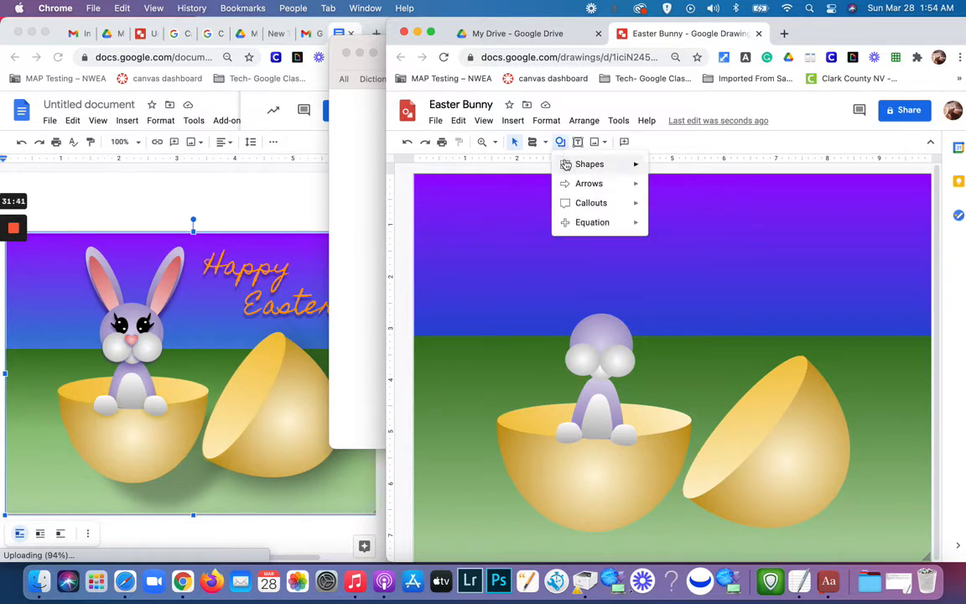
pyautogui.moveTo(578, 164)
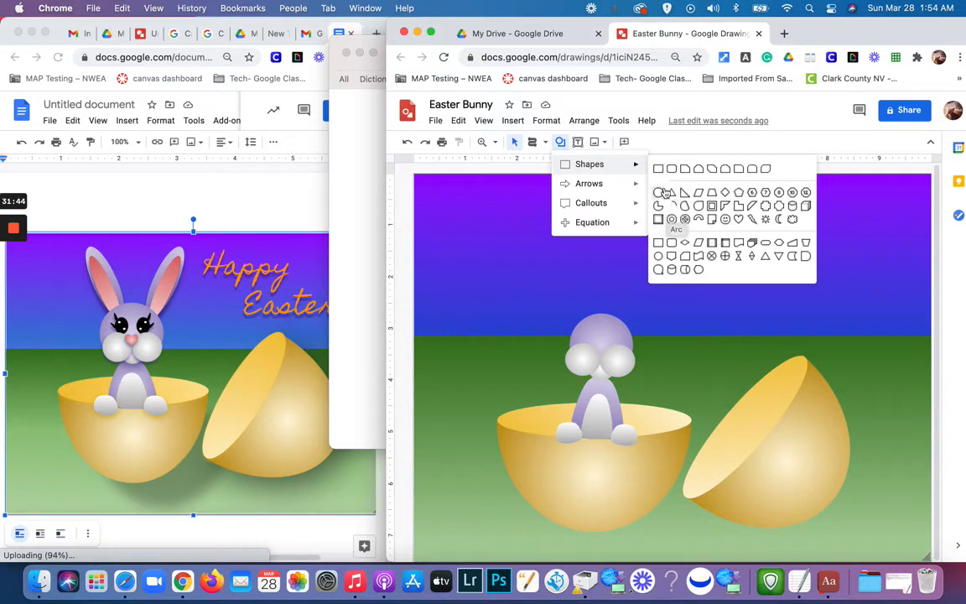
pyautogui.click(738, 220)
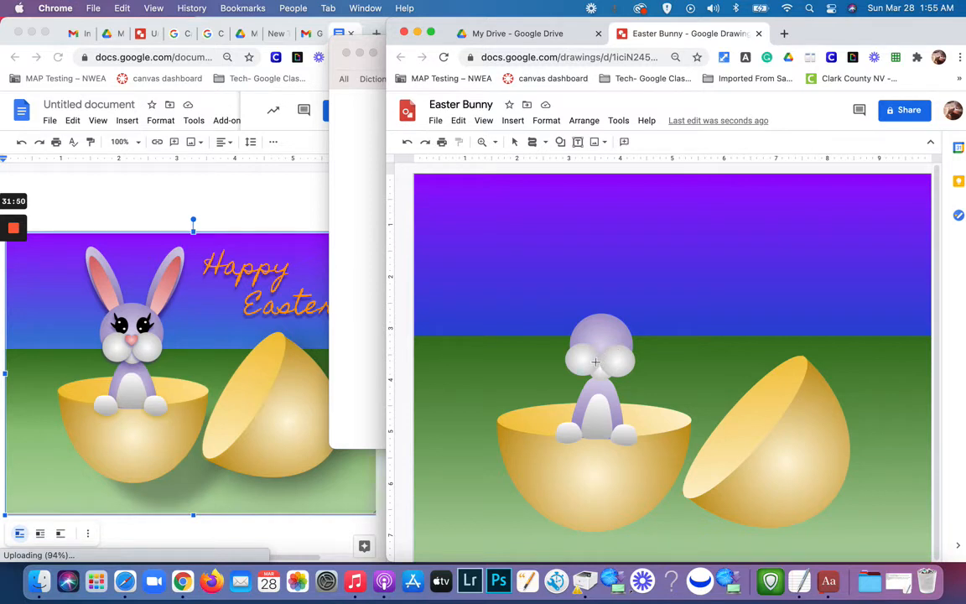
pyautogui.moveTo(595, 362); pyautogui.dragTo(611, 353)
pyautogui.moveTo(610, 351); pyautogui.dragTo(611, 353)
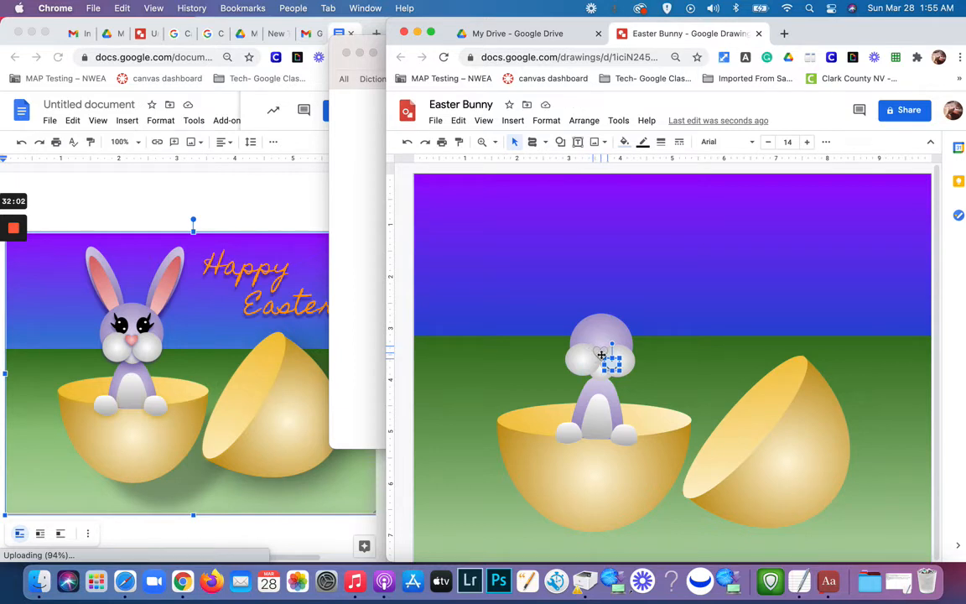
pyautogui.moveTo(601, 353); pyautogui.dragTo(601, 354)
pyautogui.click(648, 308)
# Step: Make the heart nose's outline transparent and fill it with the light red radial gradient preset
pyautogui.click(600, 361)
pyautogui.click(642, 142)
pyautogui.click(673, 168)
pyautogui.click(625, 142)
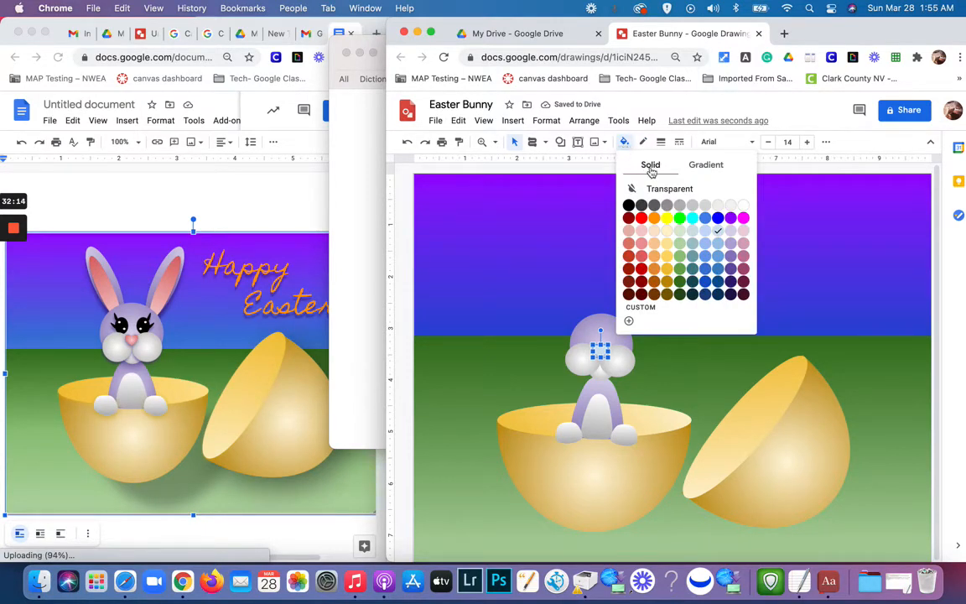
pyautogui.click(704, 166)
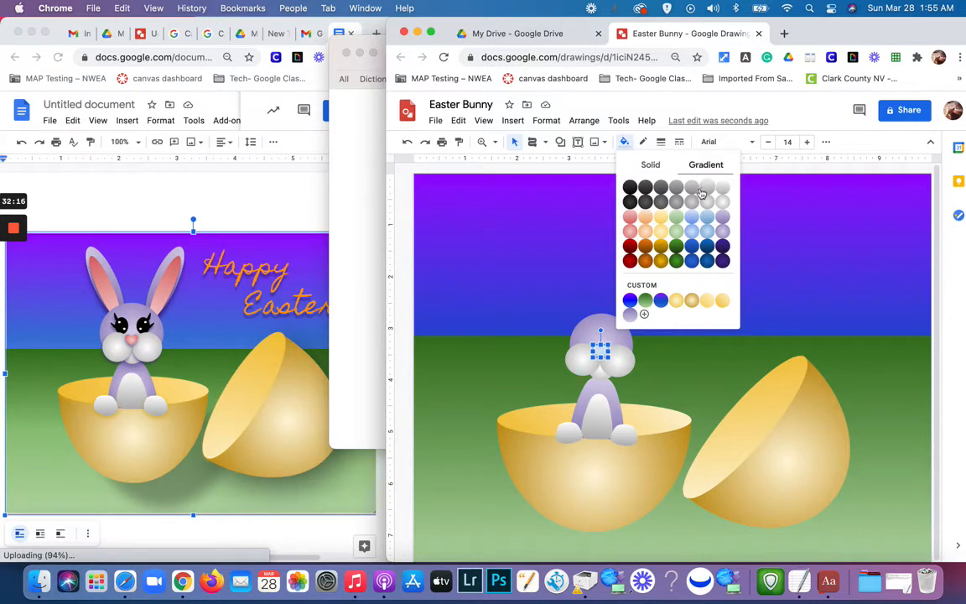
pyautogui.click(631, 238)
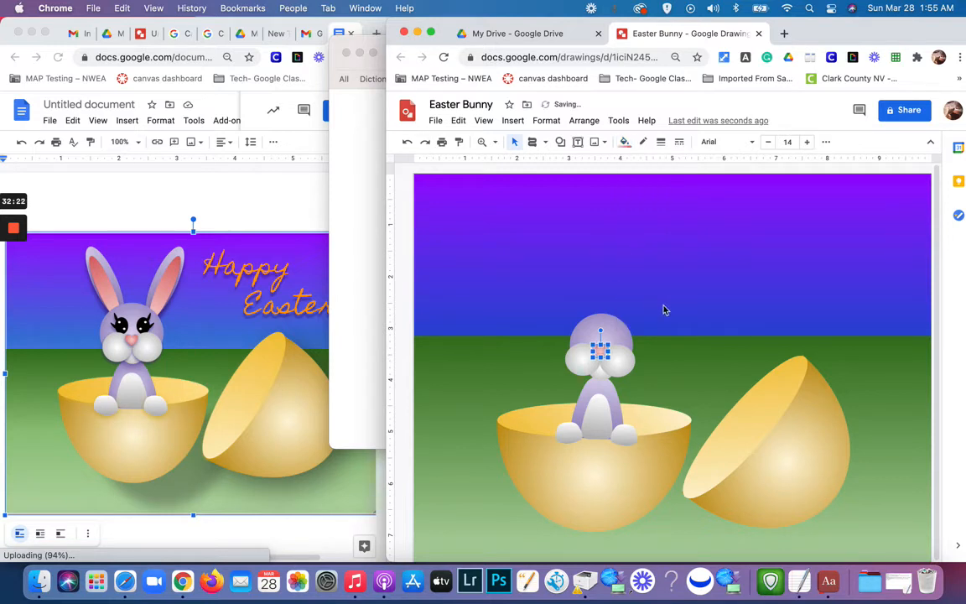
pyautogui.press('Escape')
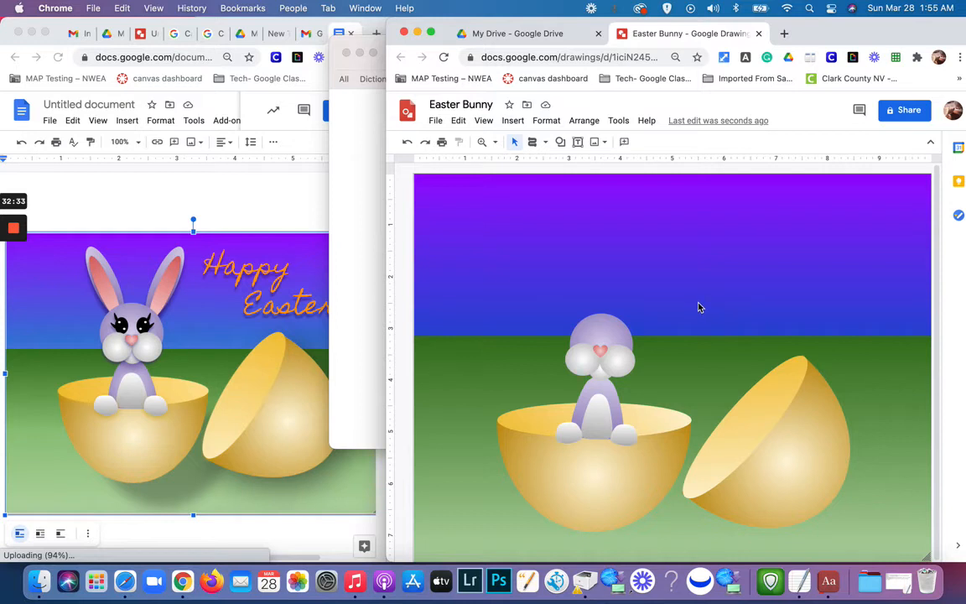
# Step: Duplicate the right cheek and reshape the copy into an upright ear ellipse about 0.6 by 2.2 inches at the head's upper right
pyautogui.click(623, 363)
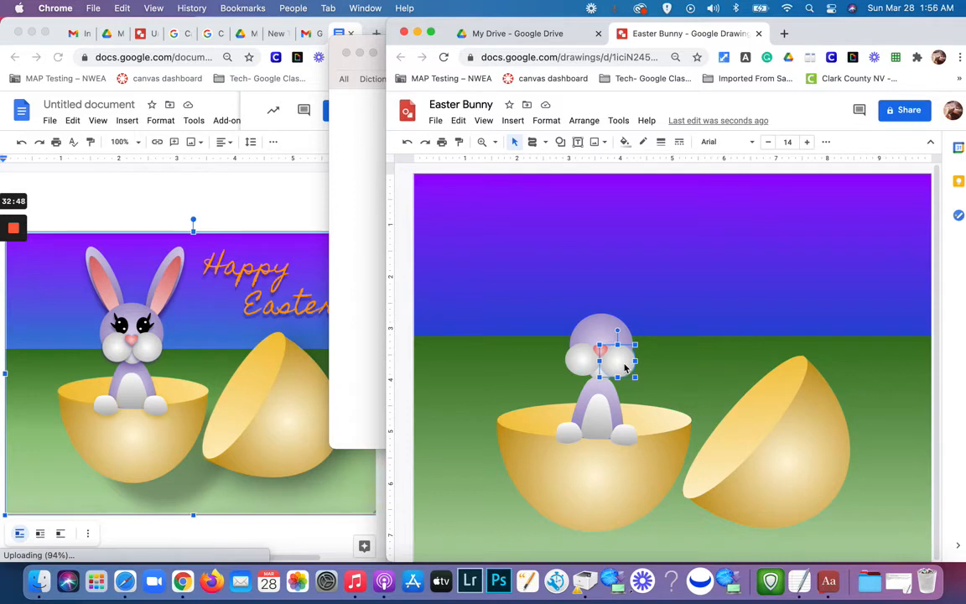
pyautogui.press('Right')
pyautogui.press('Down')
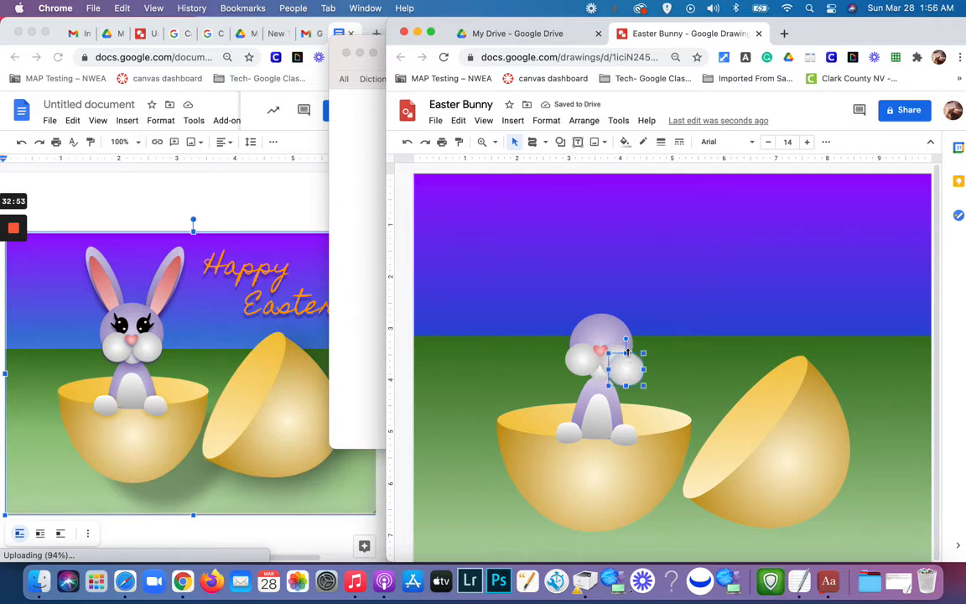
pyautogui.moveTo(626, 351); pyautogui.dragTo(638, 270)
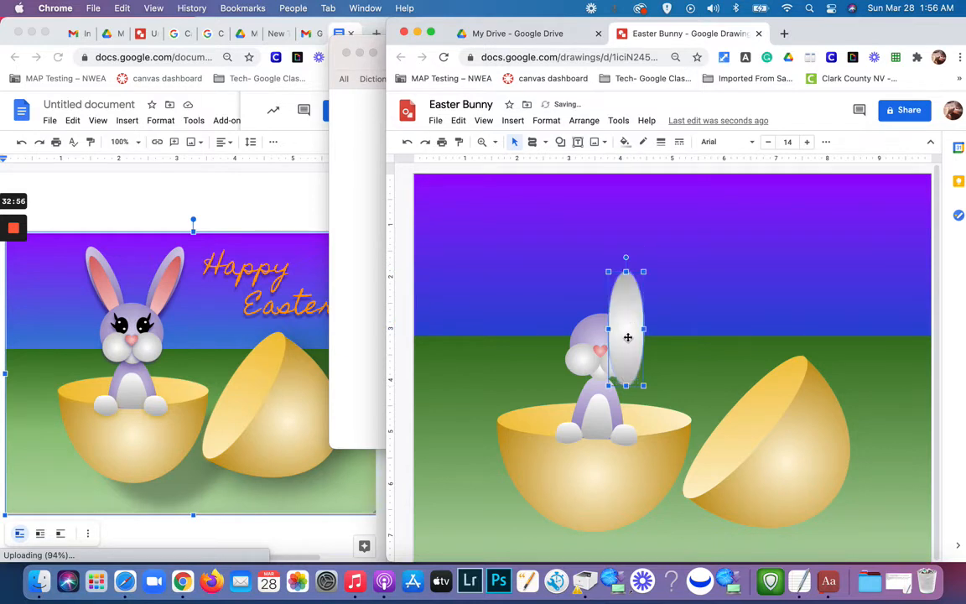
pyautogui.moveTo(627, 334); pyautogui.dragTo(643, 301)
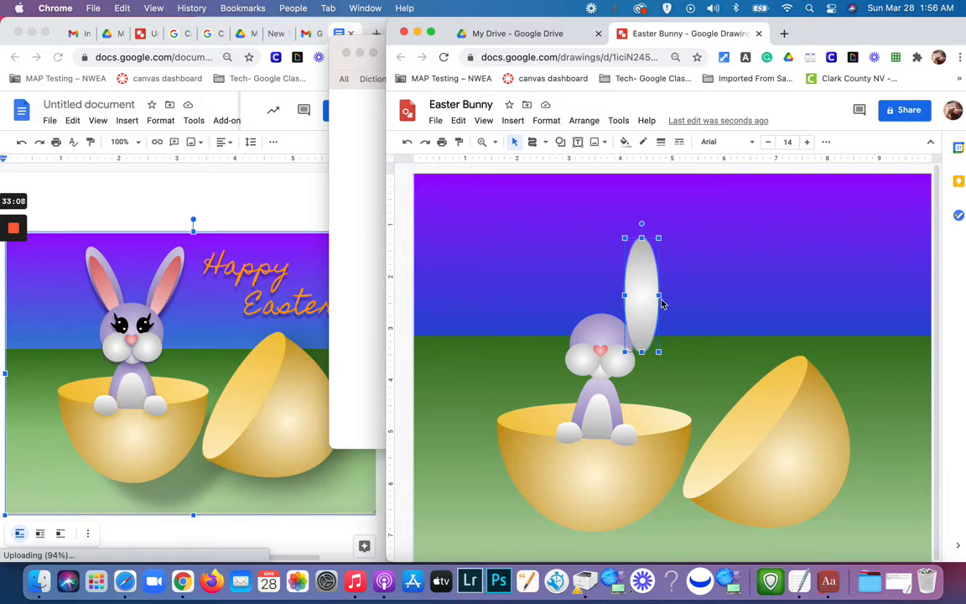
pyautogui.moveTo(660, 296); pyautogui.dragTo(653, 295)
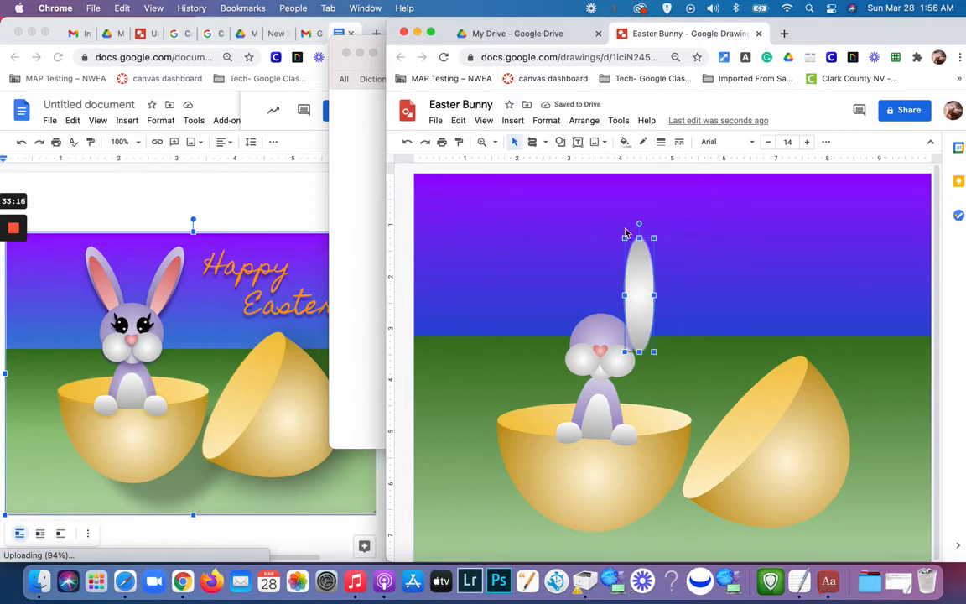
# Step: Fill the ear ellipse with the light purple linear gradient preset and set its custom gradient angle to 270°
pyautogui.click(624, 146)
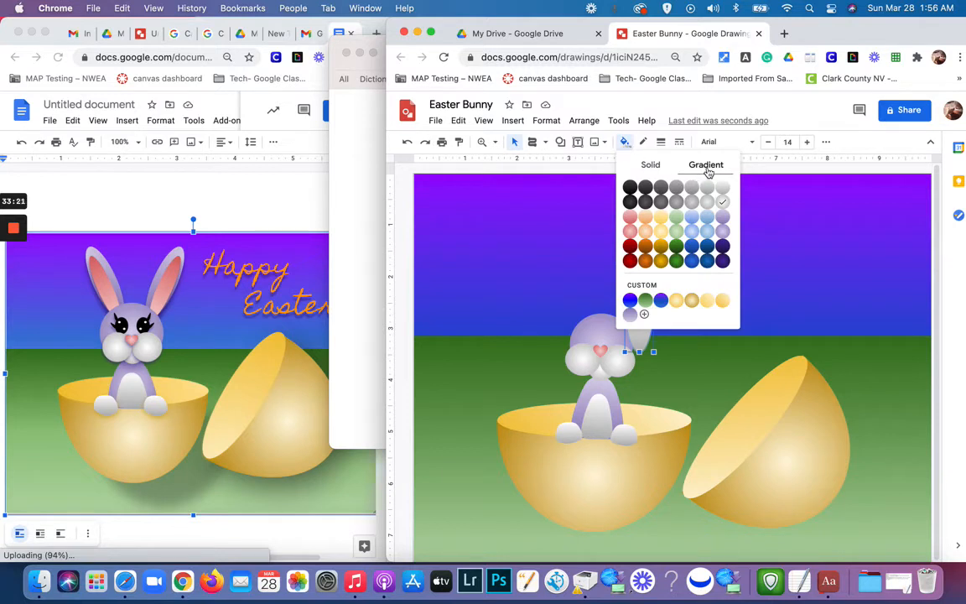
pyautogui.click(722, 220)
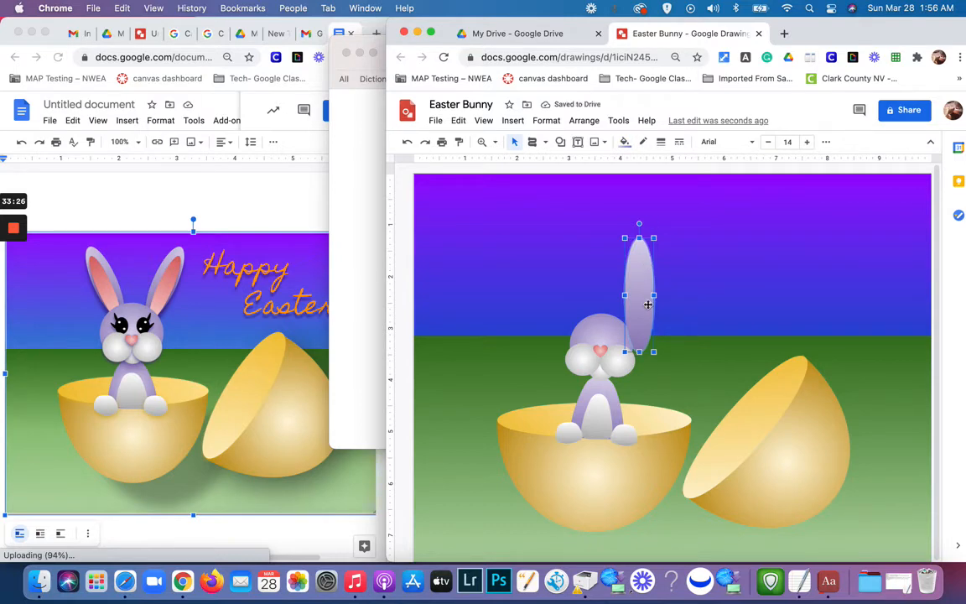
pyautogui.click(625, 144)
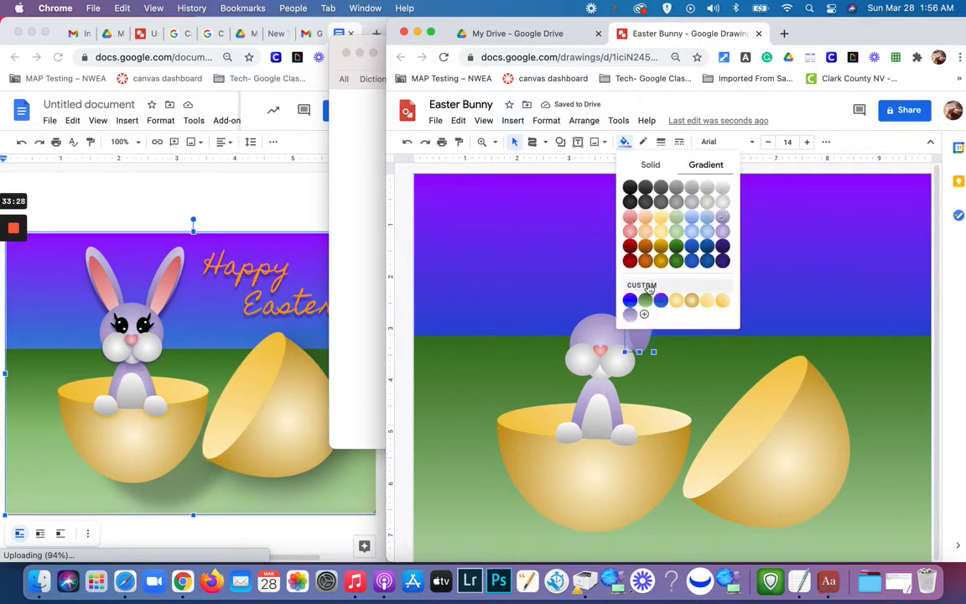
pyautogui.click(643, 296)
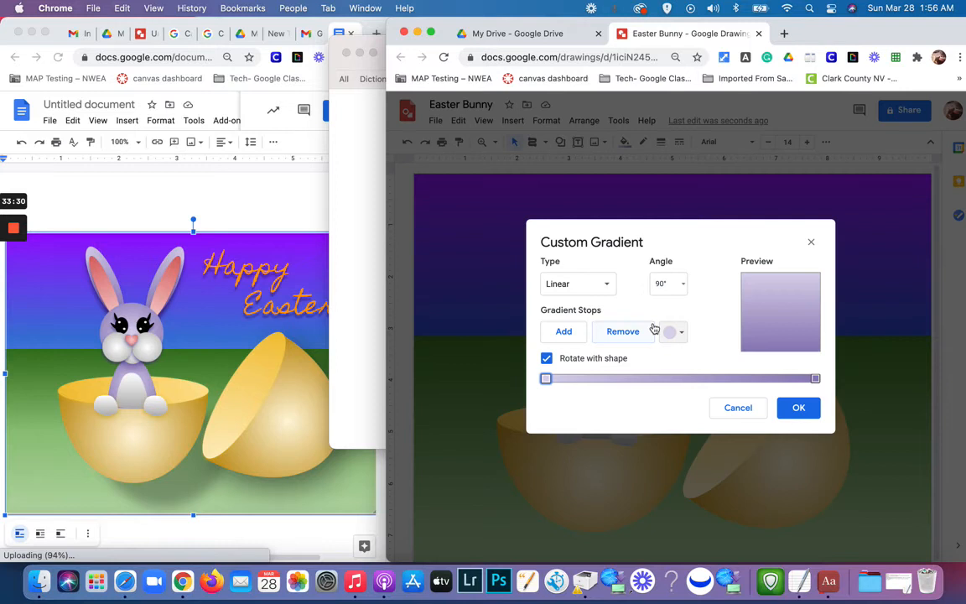
pyautogui.click(684, 286)
pyautogui.click(684, 286)
pyautogui.click(685, 286)
pyautogui.click(681, 426)
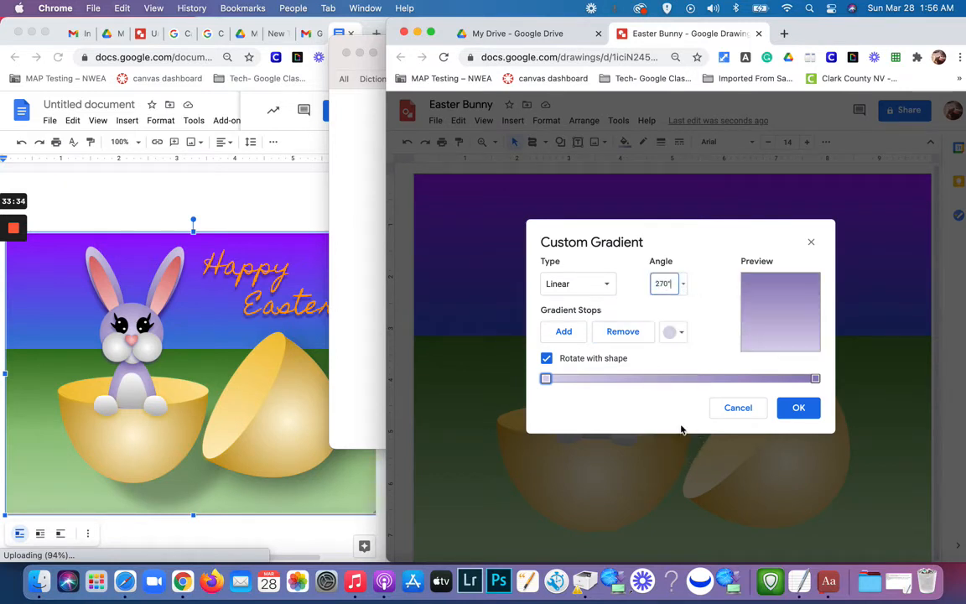
pyautogui.click(808, 414)
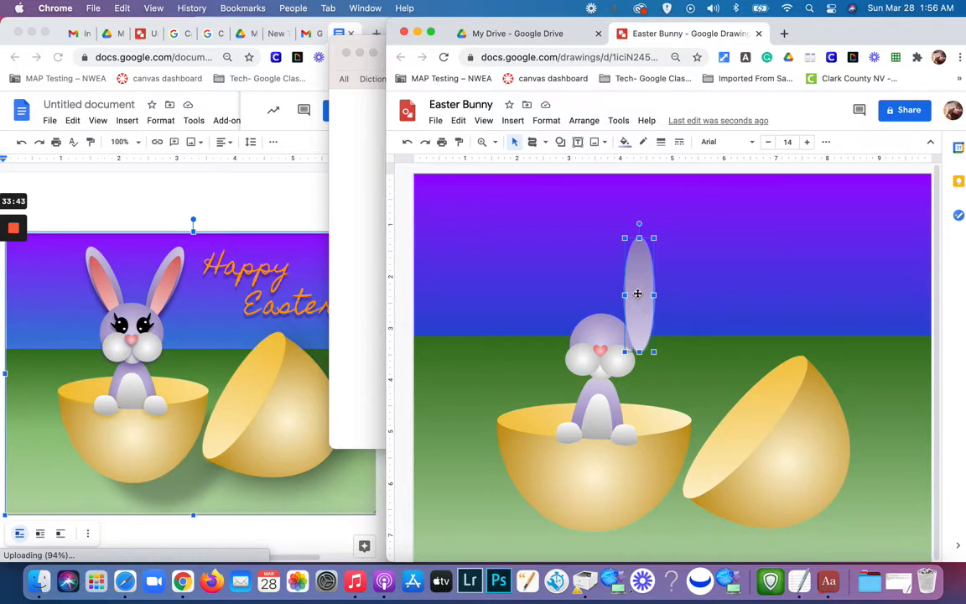
# Step: Reopen the ear's custom gradient settings and bring up the angle choices
pyautogui.click(625, 142)
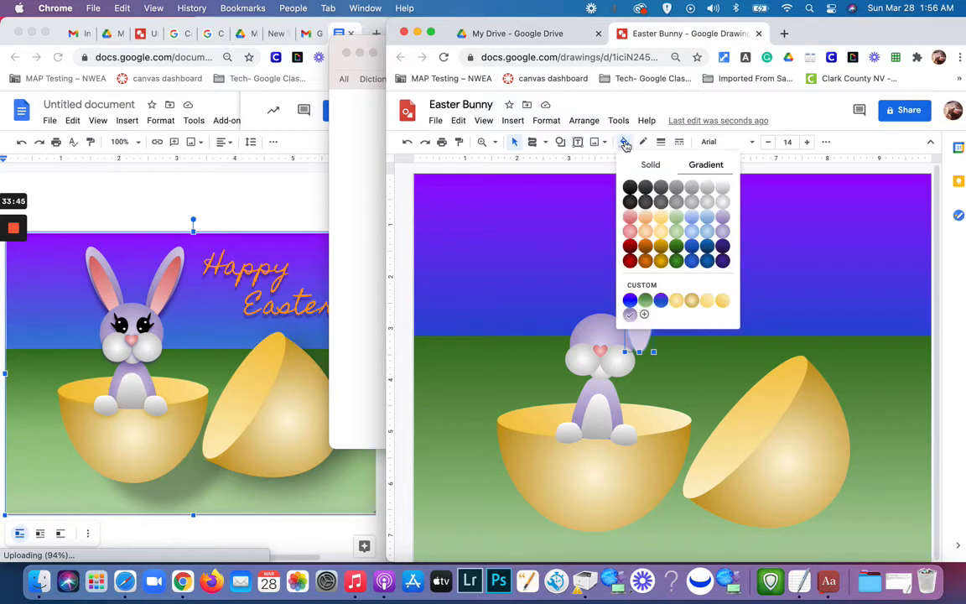
pyautogui.click(644, 314)
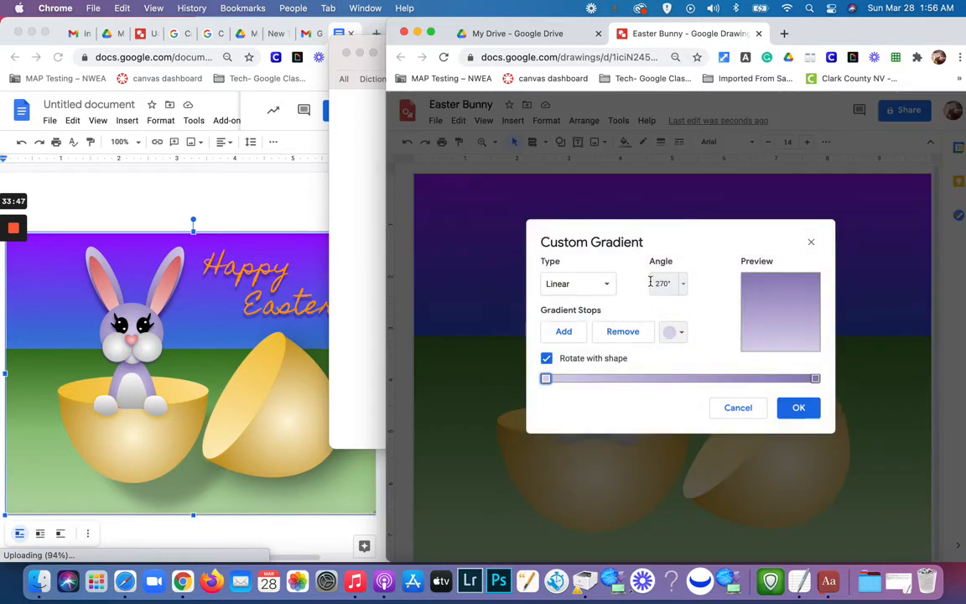
pyautogui.click(683, 283)
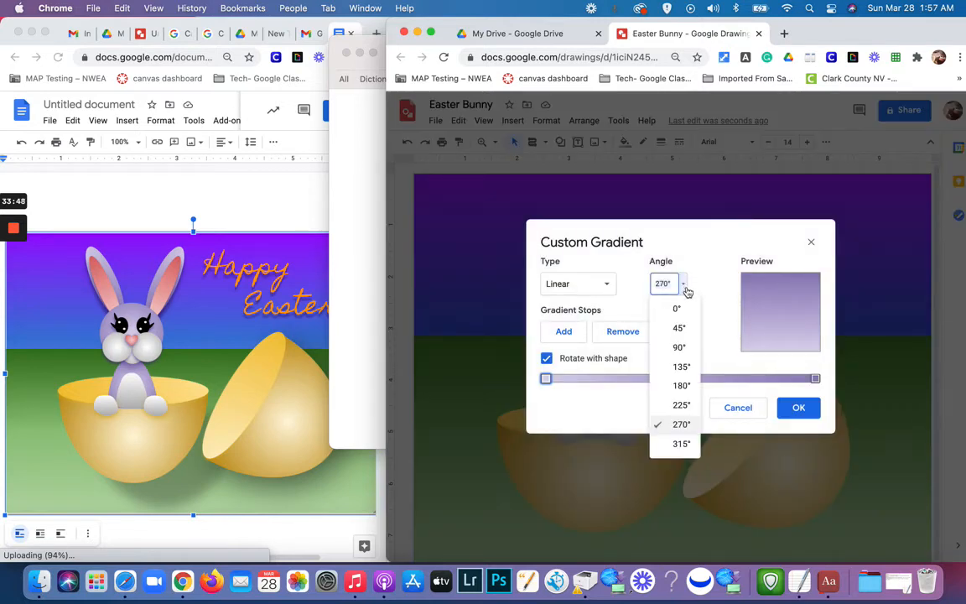
# Step: Set the purple ear ellipse's linear gradient angle to 90°
pyautogui.click(680, 349)
pyautogui.click(798, 408)
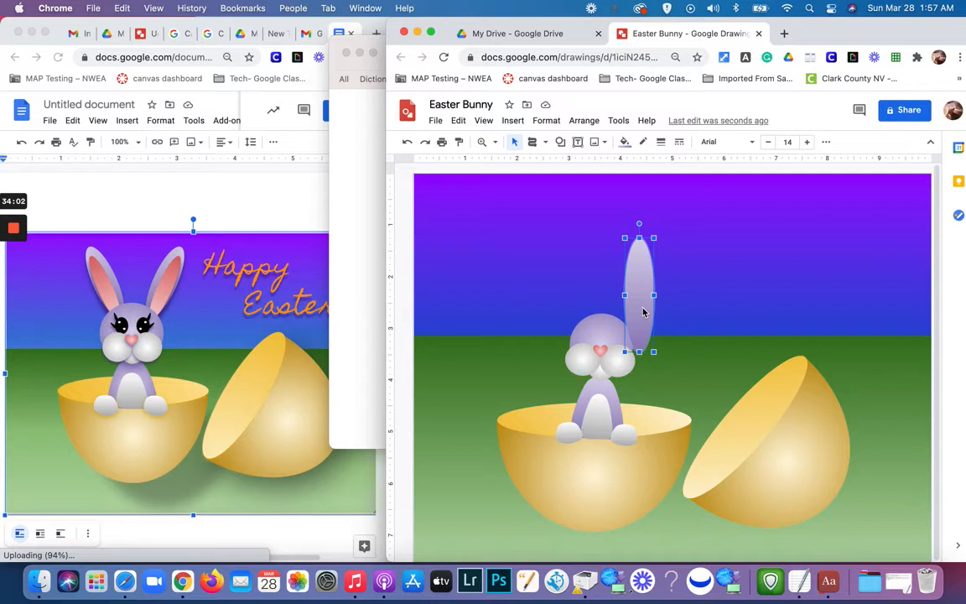
# Step: Shrink the duplicate ear ellipse and place it inside the lower part of the original ear
pyautogui.moveTo(643, 312); pyautogui.dragTo(651, 321)
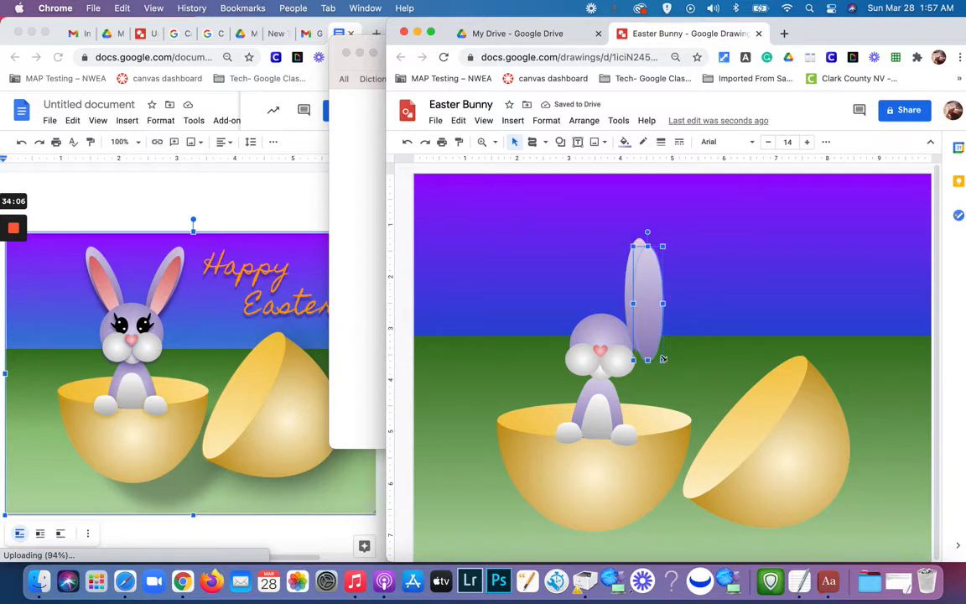
pyautogui.moveTo(662, 359); pyautogui.dragTo(656, 337)
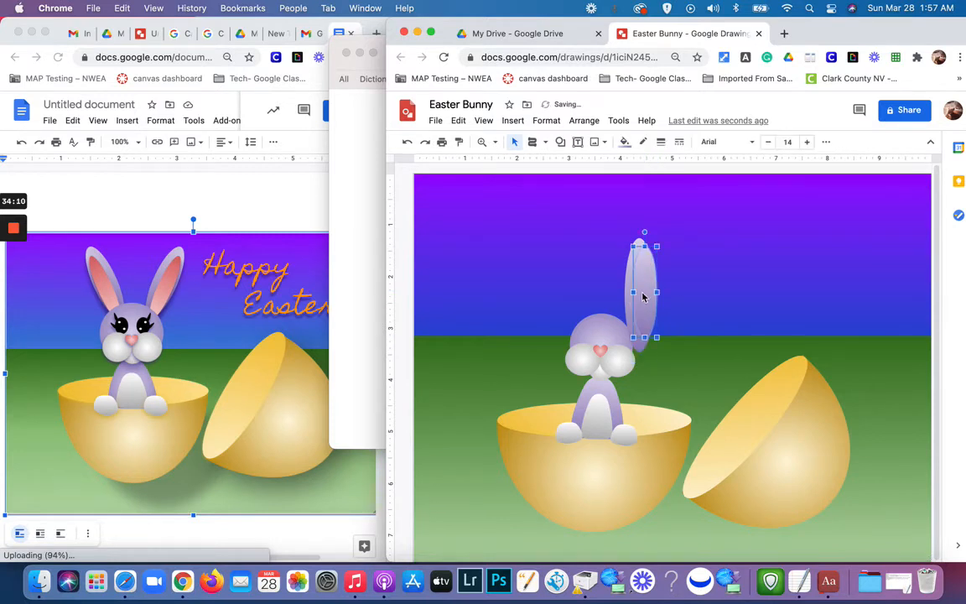
pyautogui.moveTo(643, 296)
pyautogui.mouseDown()
pyautogui.moveTo(629, 307)
pyautogui.moveTo(646, 307)
pyautogui.moveTo(623, 303)
pyautogui.moveTo(633, 306)
pyautogui.mouseUp()
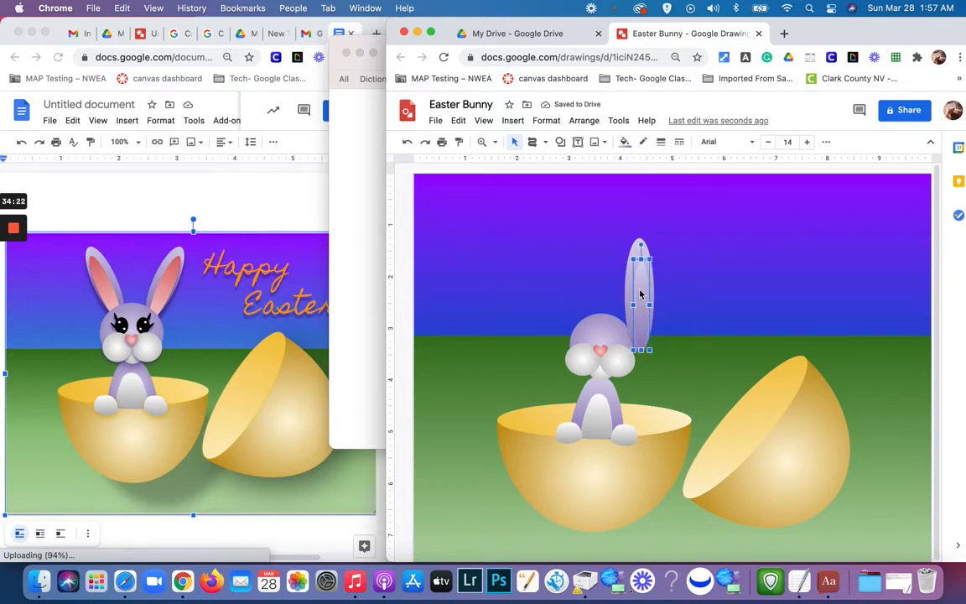
# Step: Fill the inner ear ellipse with the light red linear gradient, using a custom angle of 270°
pyautogui.click(624, 145)
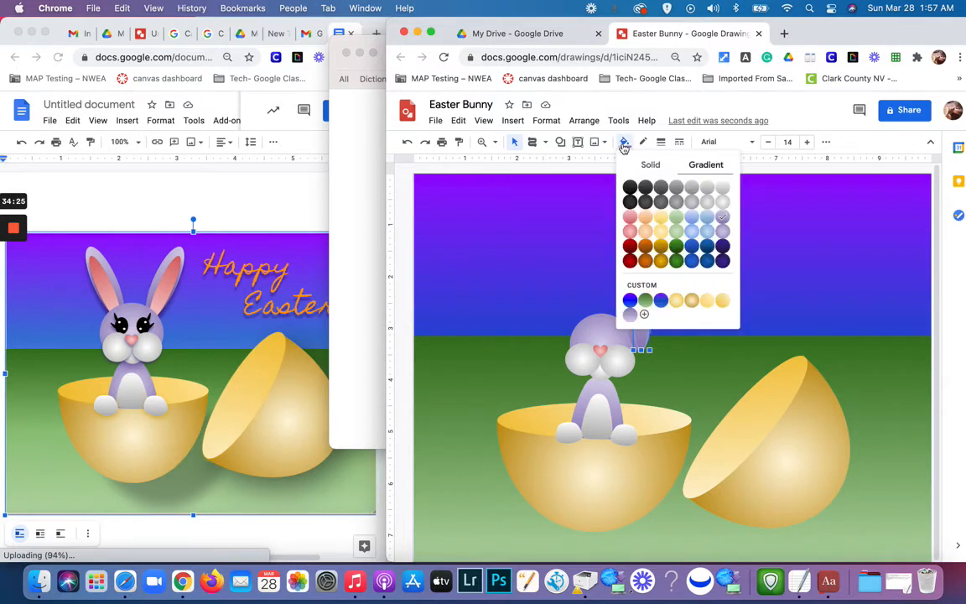
pyautogui.click(631, 221)
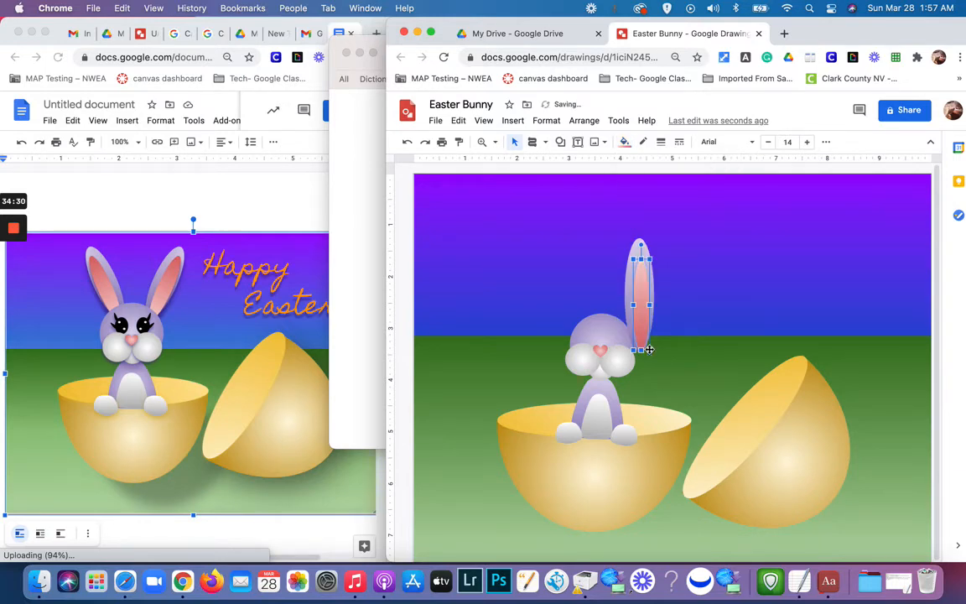
pyautogui.click(627, 144)
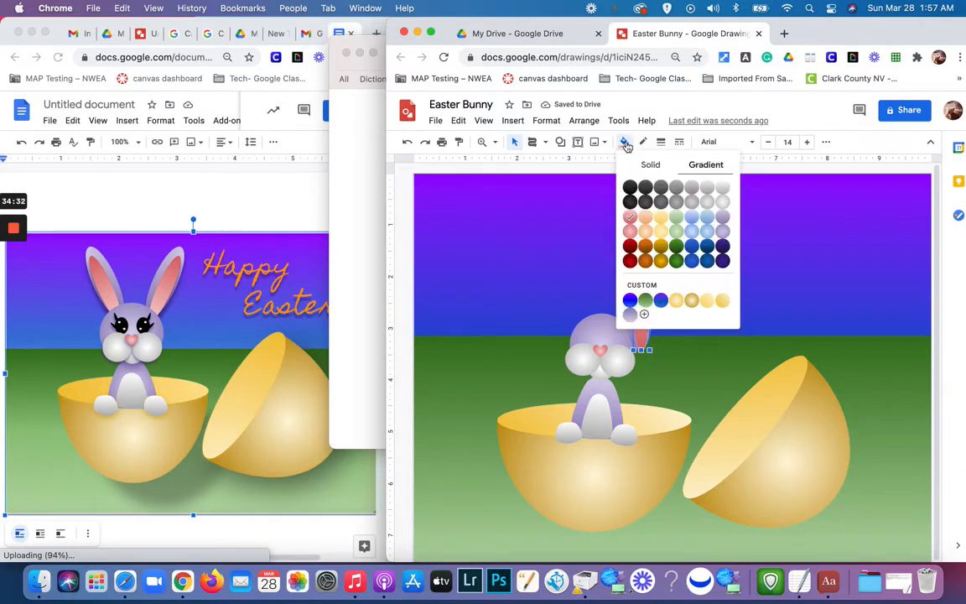
pyautogui.click(642, 285)
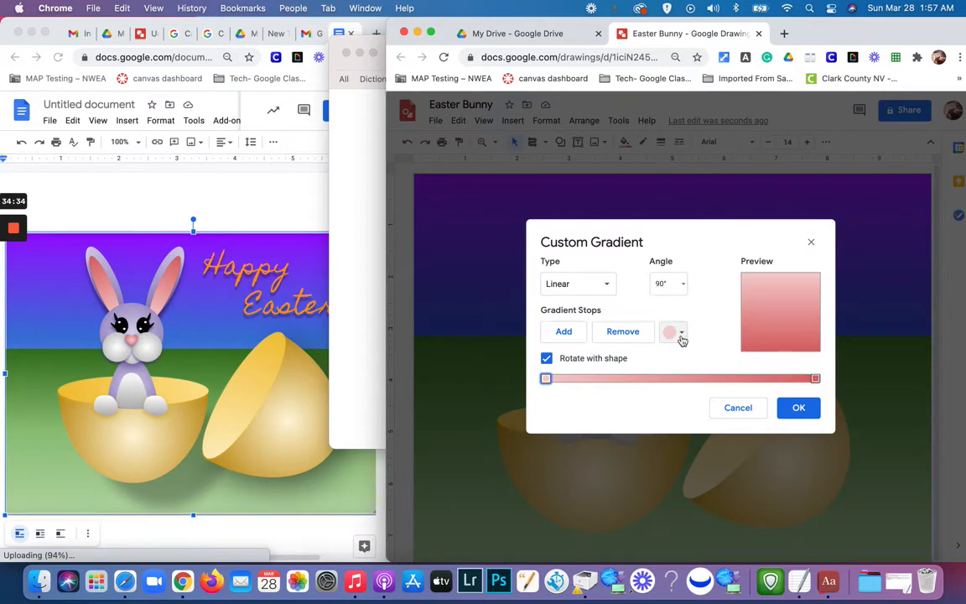
pyautogui.click(685, 284)
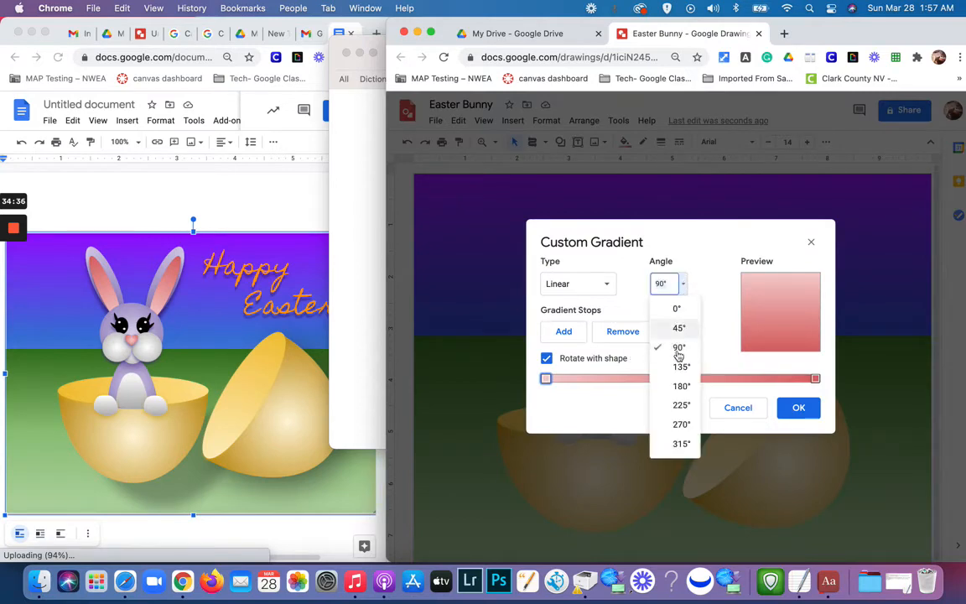
pyautogui.click(681, 424)
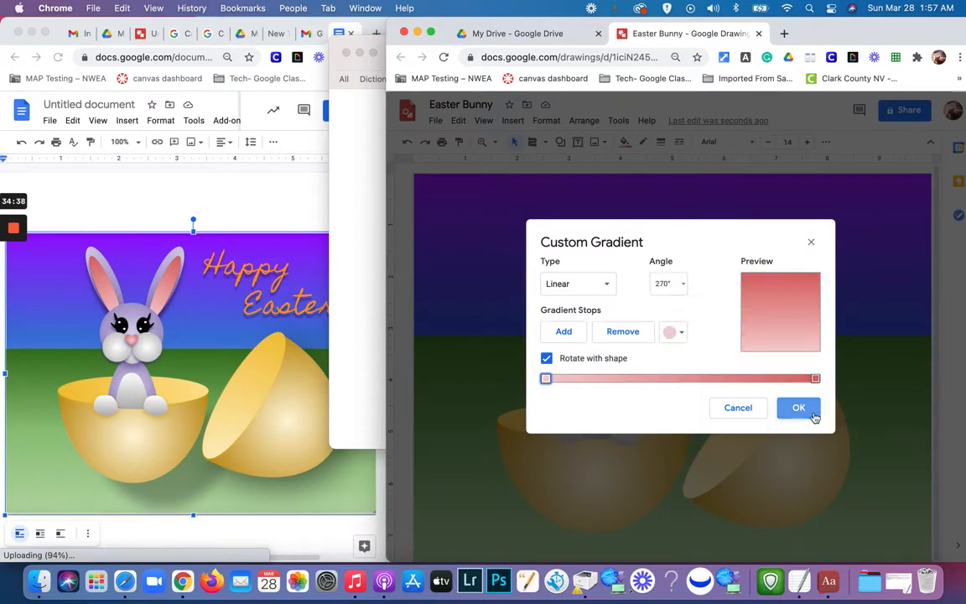
pyautogui.click(809, 409)
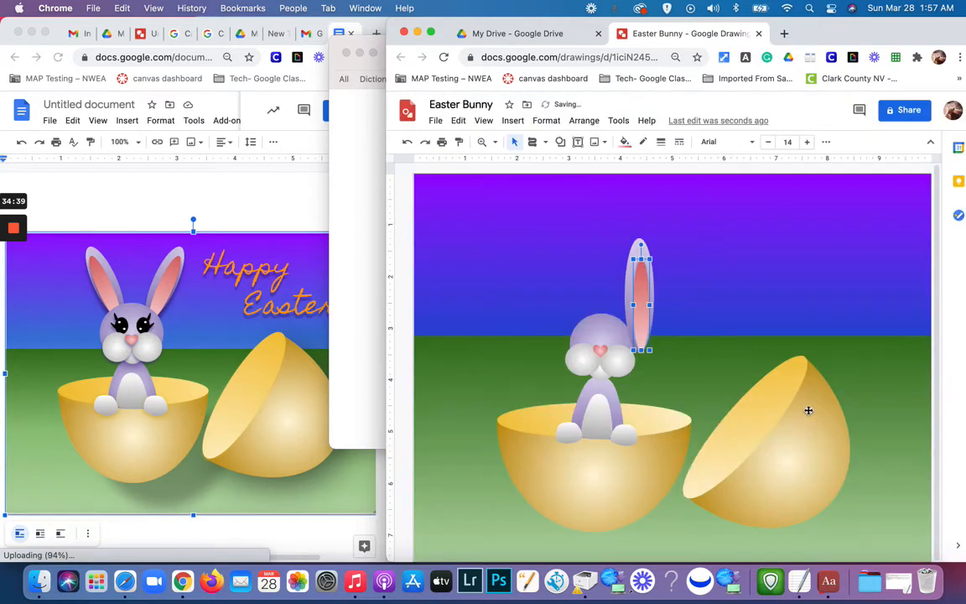
# Step: Widen the pink inner ear slightly and reposition it centred near the base of the outer ear
pyautogui.click(698, 300)
pyautogui.click(642, 320)
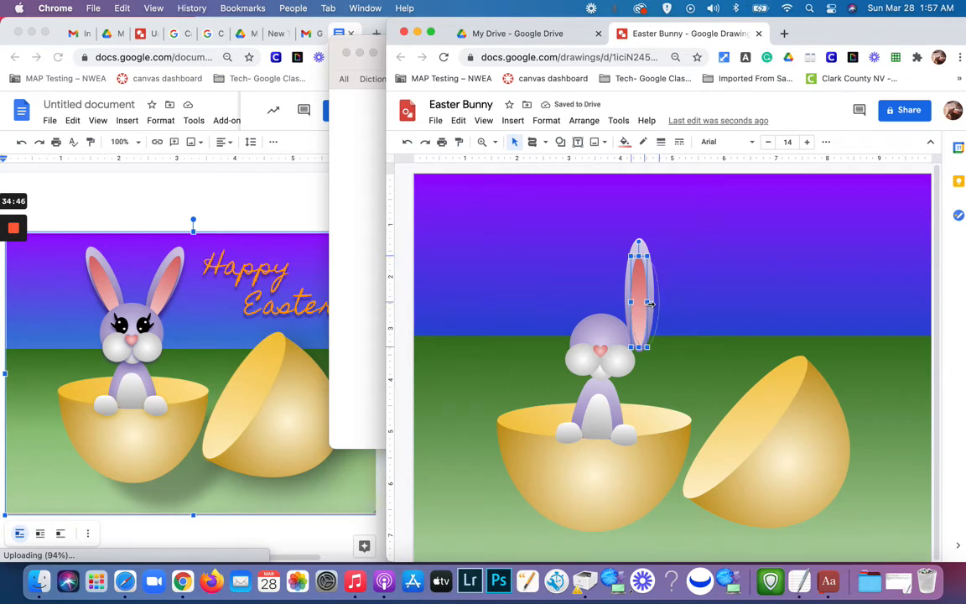
pyautogui.moveTo(648, 302); pyautogui.dragTo(642, 308)
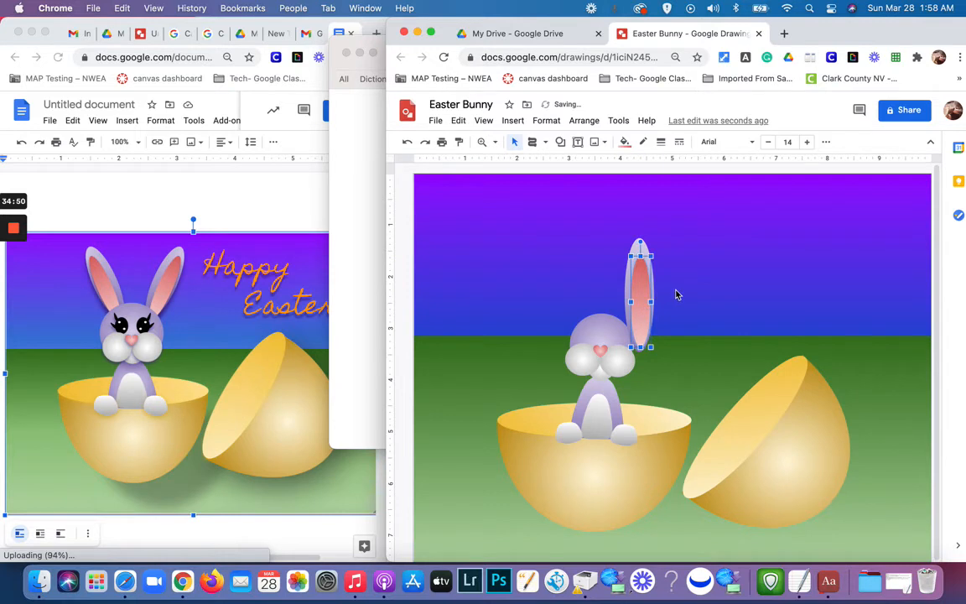
pyautogui.press('Escape')
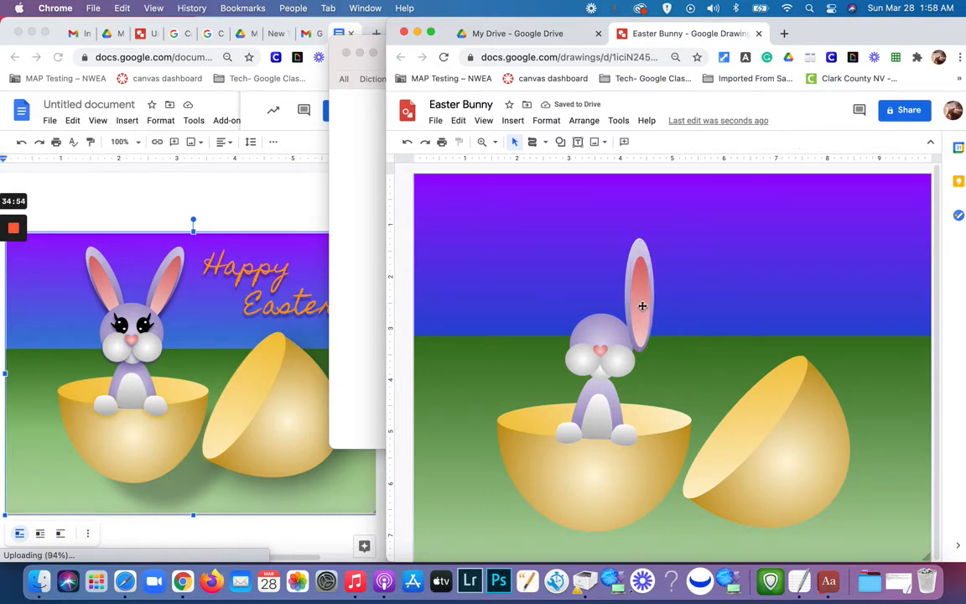
pyautogui.click(642, 309)
pyautogui.moveTo(641, 310); pyautogui.dragTo(642, 314)
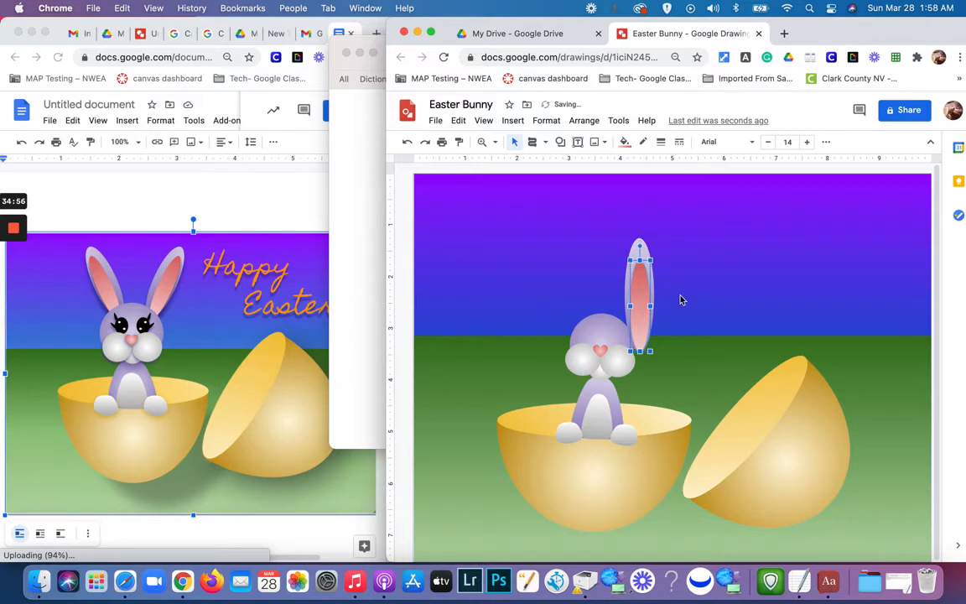
pyautogui.click(680, 297)
pyautogui.click(641, 283)
pyautogui.click(692, 302)
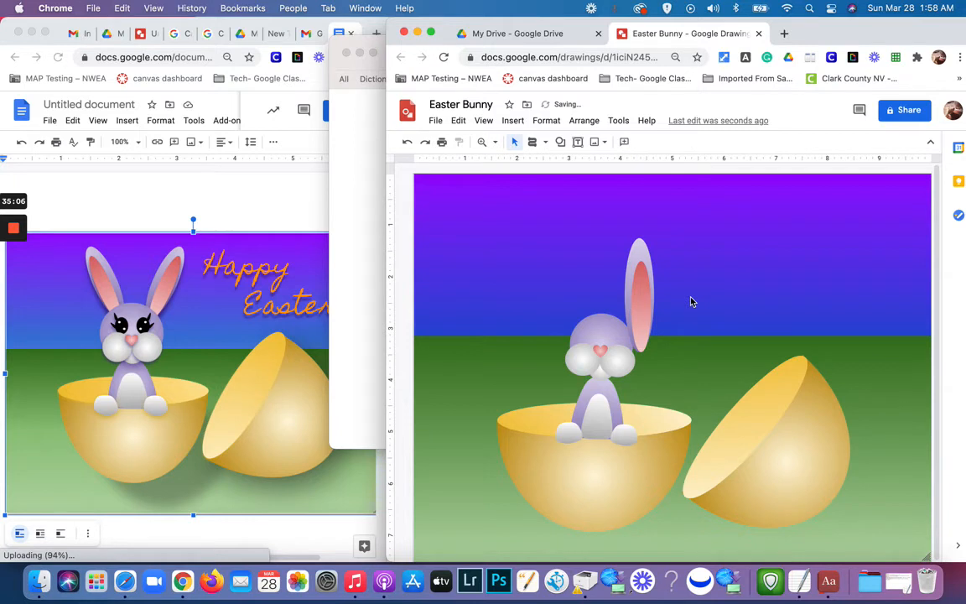
# Step: Group the pink inner ear with the purple outer ear
pyautogui.click(643, 308)
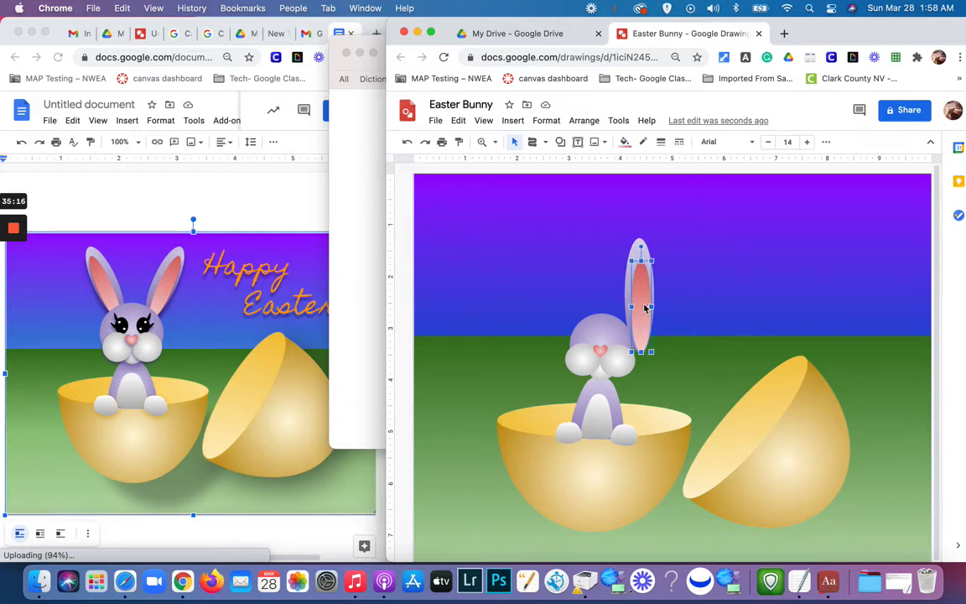
pyautogui.click(634, 250)
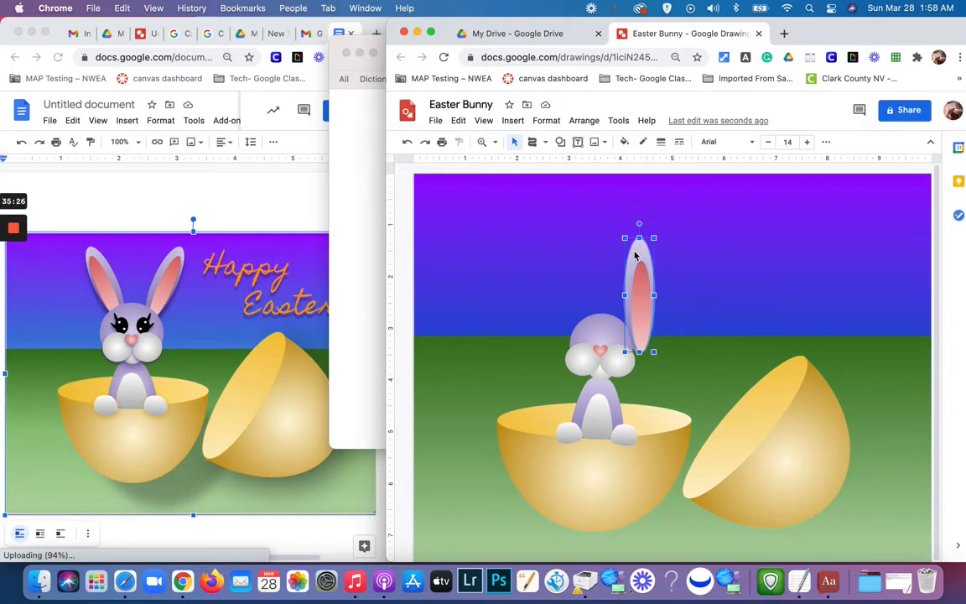
pyautogui.click(584, 122)
pyautogui.moveTo(595, 144)
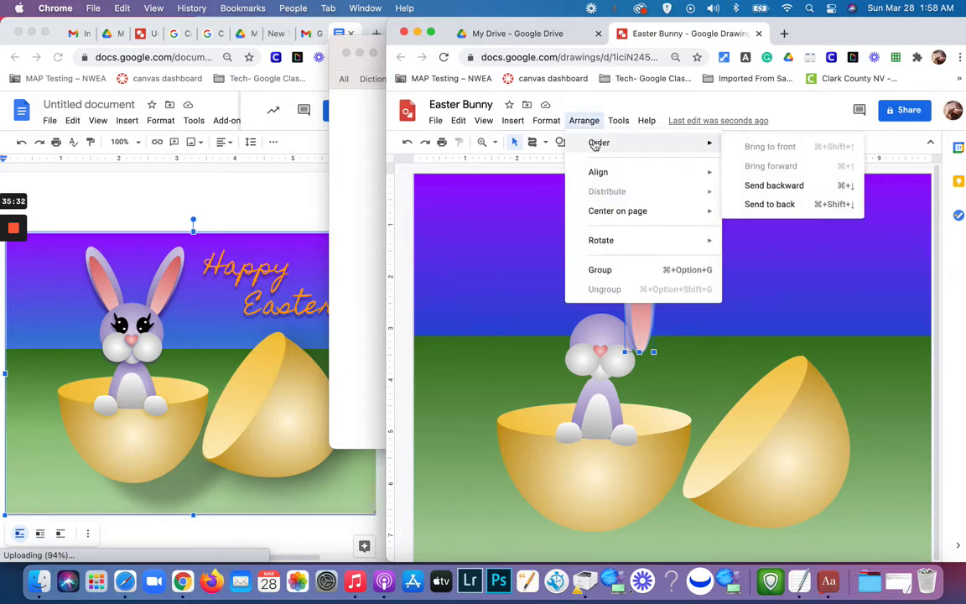
pyautogui.click(600, 270)
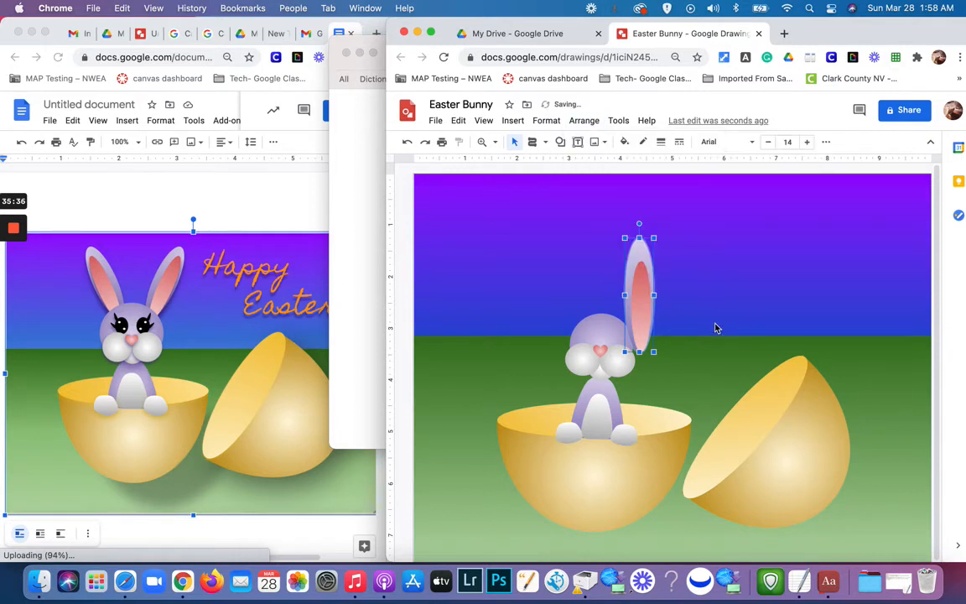
pyautogui.click(652, 316)
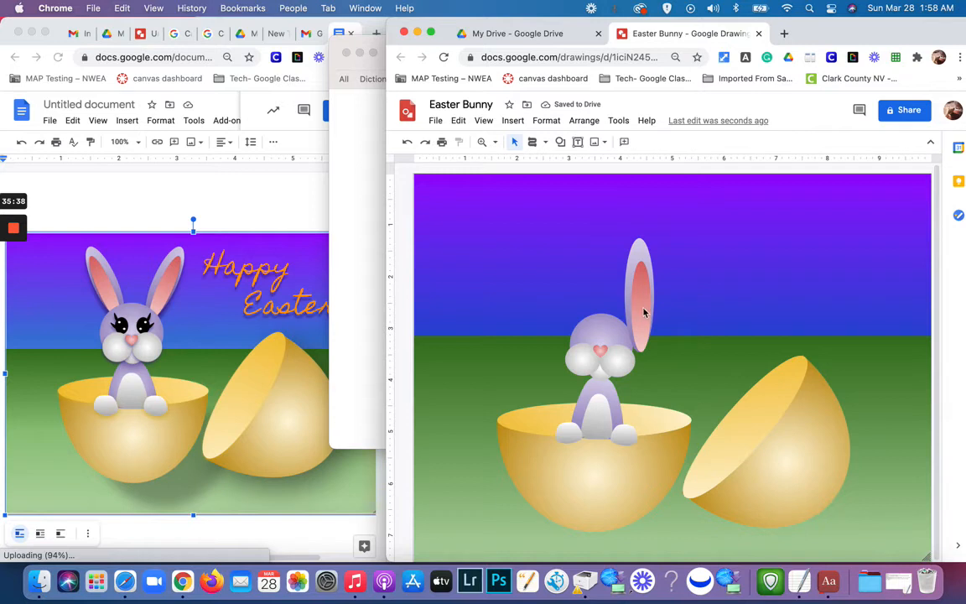
pyautogui.click(643, 313)
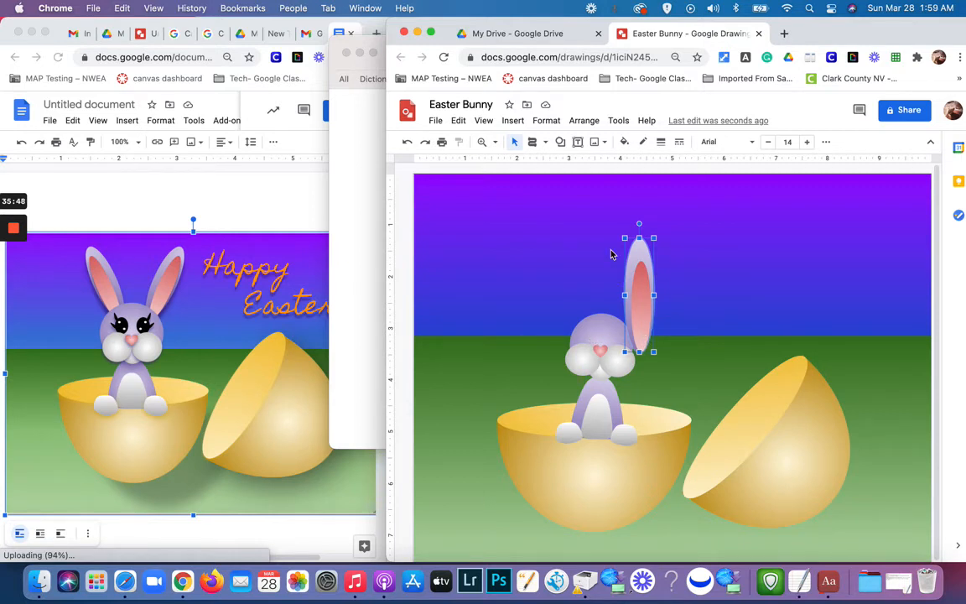
# Step: Send the grouped ear backward one level and move it so its base overlaps the bunny's head
pyautogui.click(583, 120)
pyautogui.moveTo(593, 145)
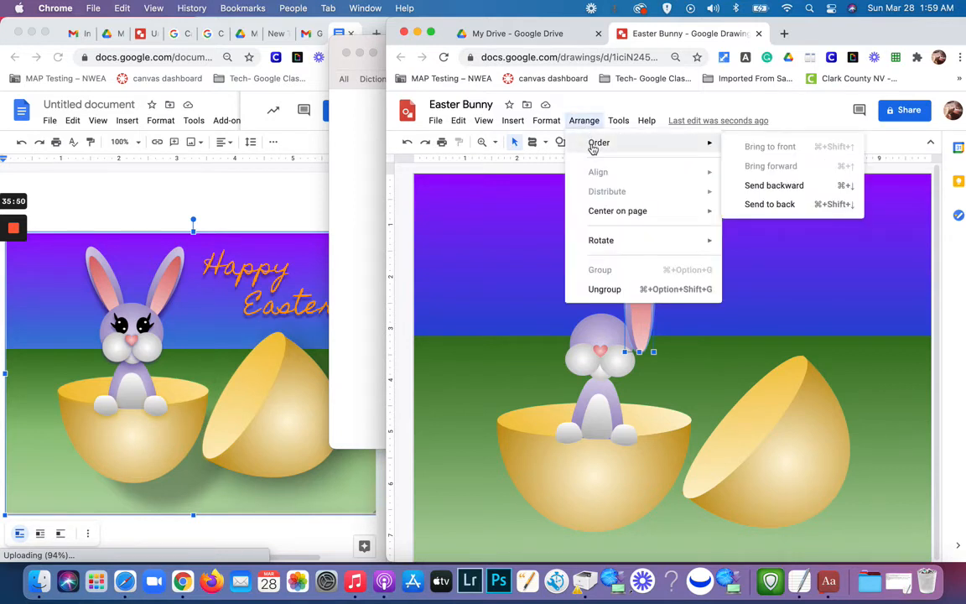
pyautogui.click(772, 185)
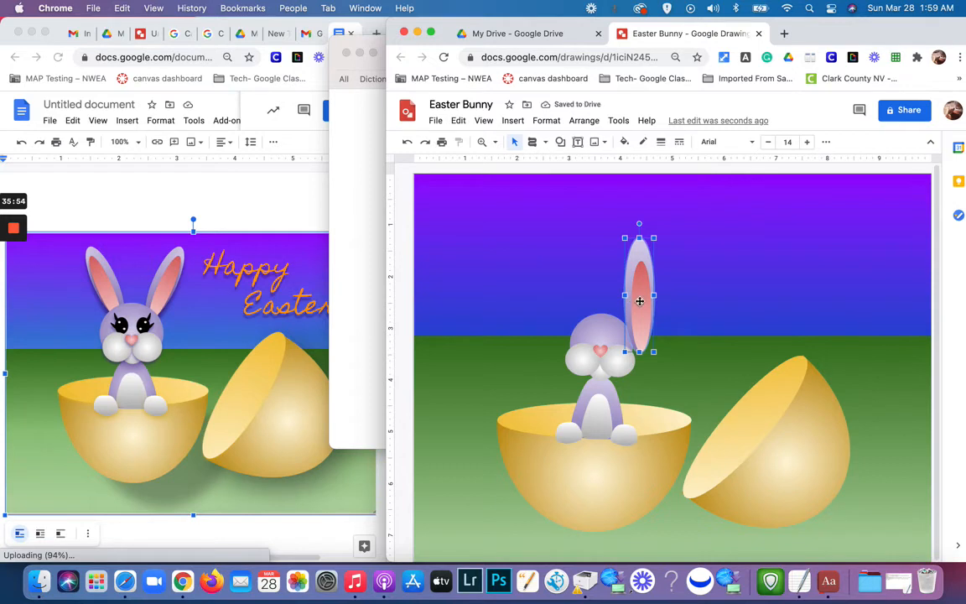
pyautogui.moveTo(636, 298); pyautogui.dragTo(613, 301)
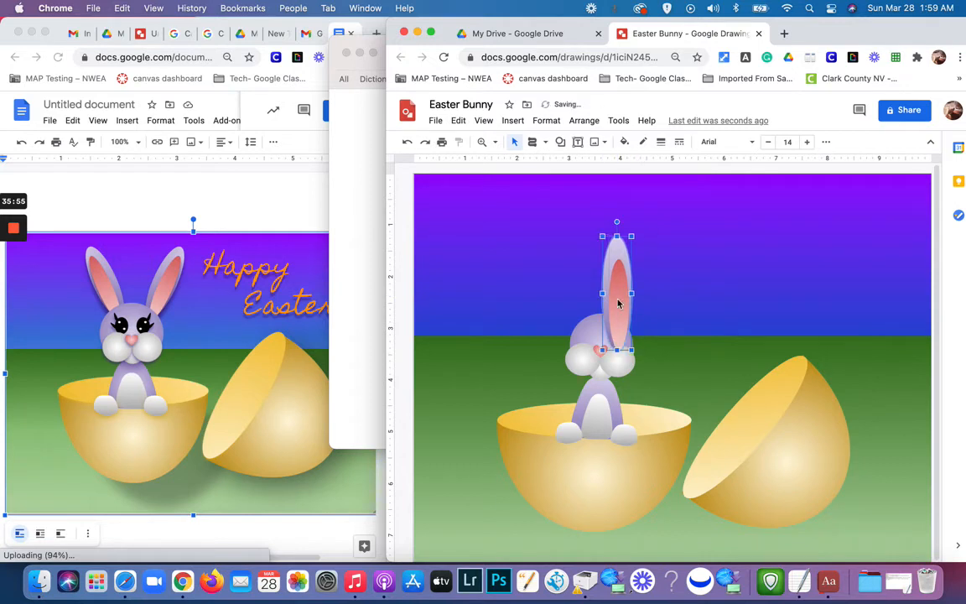
# Step: Send the ear backward one level at a time until it sits behind the bunny's head
pyautogui.click(583, 120)
pyautogui.moveTo(594, 145)
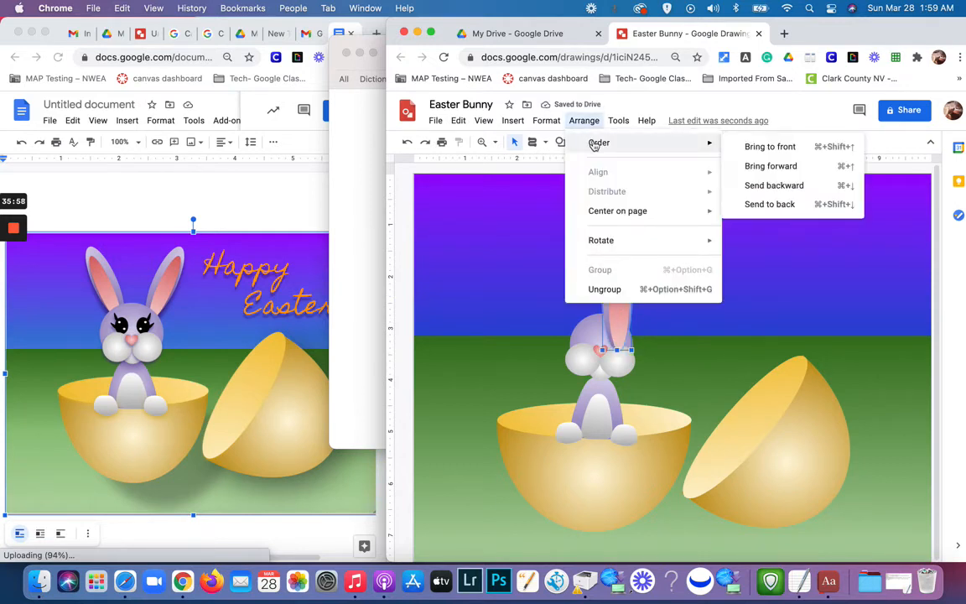
pyautogui.click(757, 185)
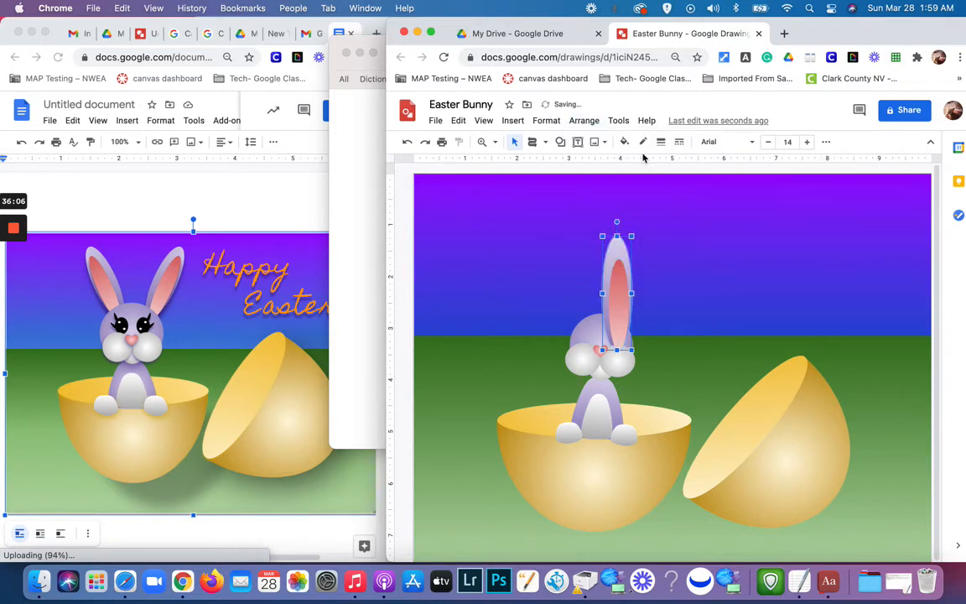
pyautogui.click(584, 120)
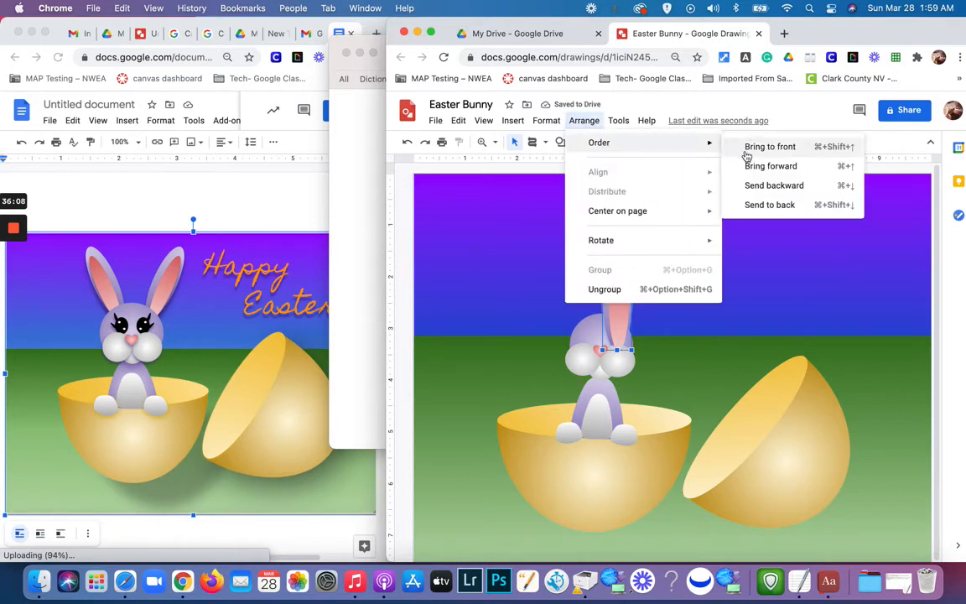
pyautogui.click(759, 186)
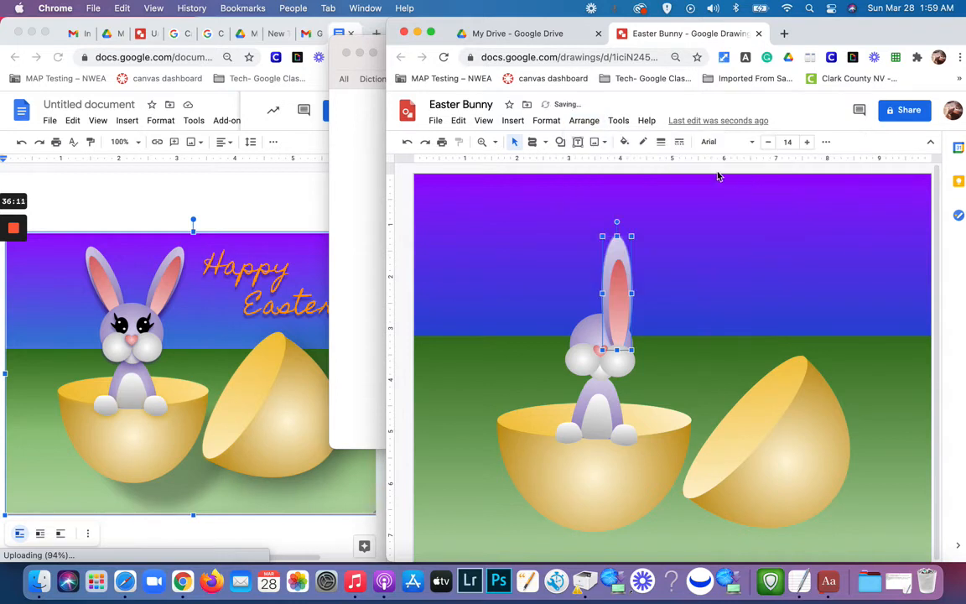
pyautogui.click(583, 120)
pyautogui.moveTo(604, 147)
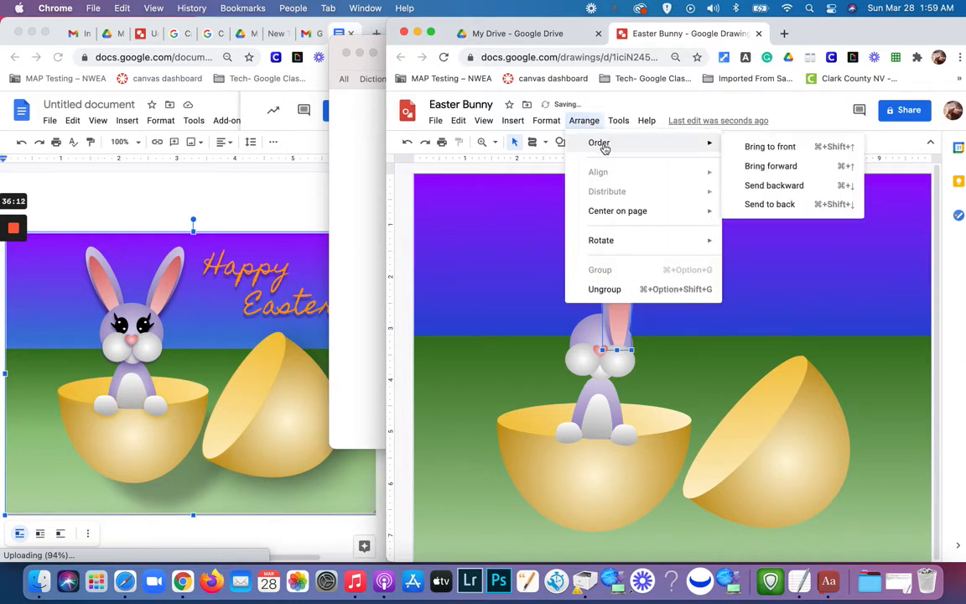
pyautogui.click(771, 186)
pyautogui.click(583, 120)
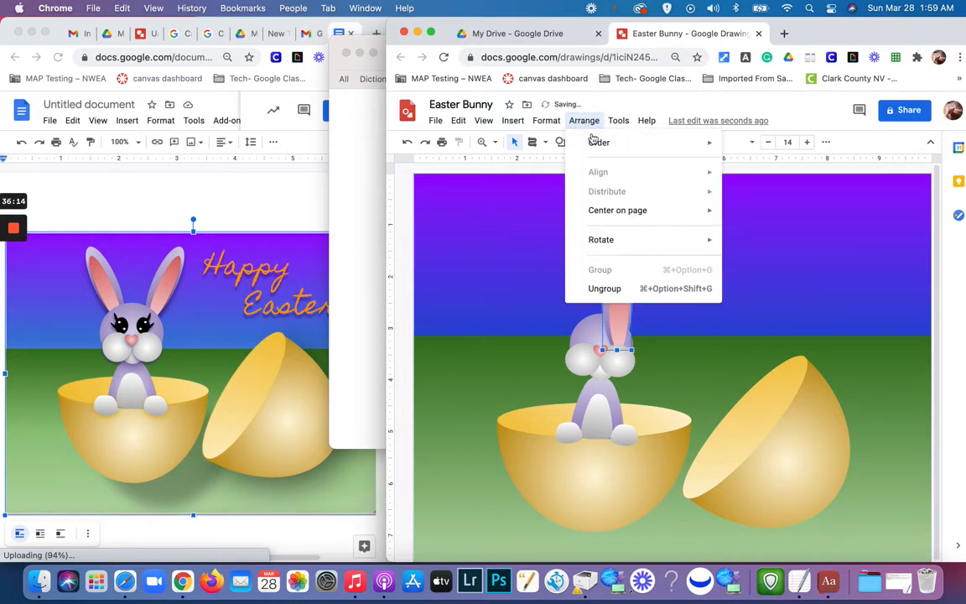
pyautogui.moveTo(594, 144)
pyautogui.click(759, 166)
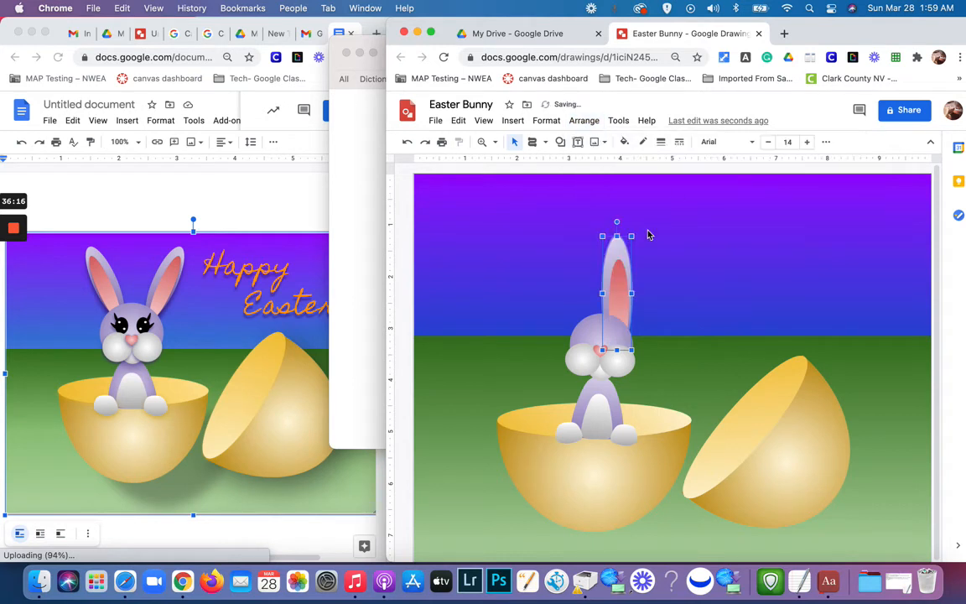
pyautogui.click(711, 266)
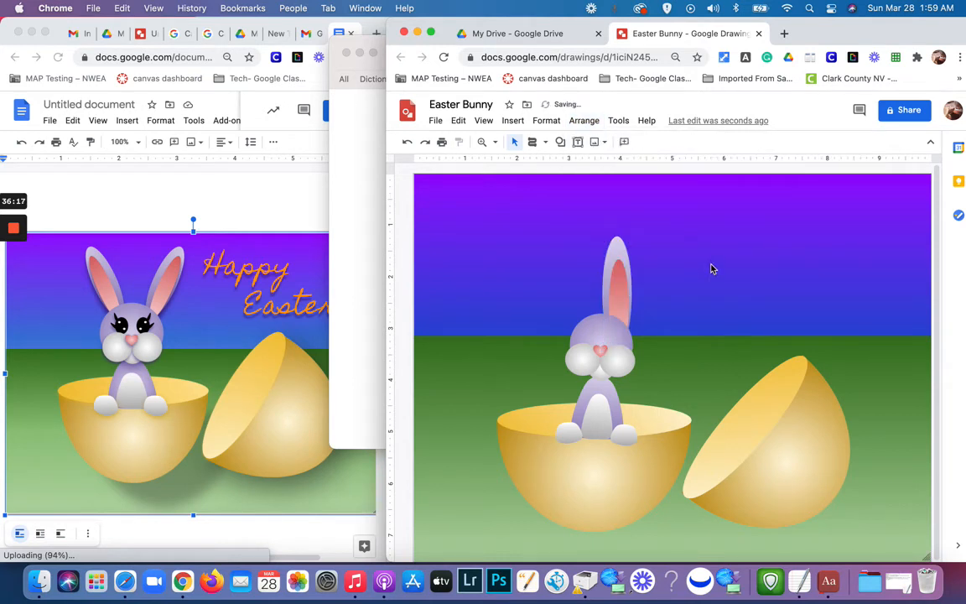
# Step: Rotate the ear clockwise so it tilts outward and move it to the upper right of the bunny's head
pyautogui.click(624, 268)
pyautogui.moveTo(616, 222); pyautogui.dragTo(644, 227)
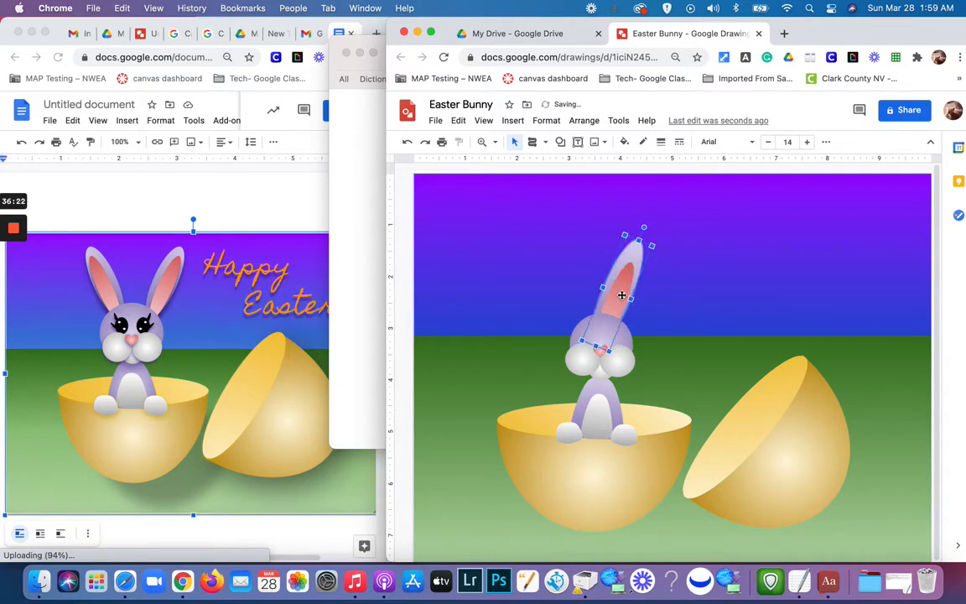
pyautogui.moveTo(623, 291); pyautogui.dragTo(643, 276)
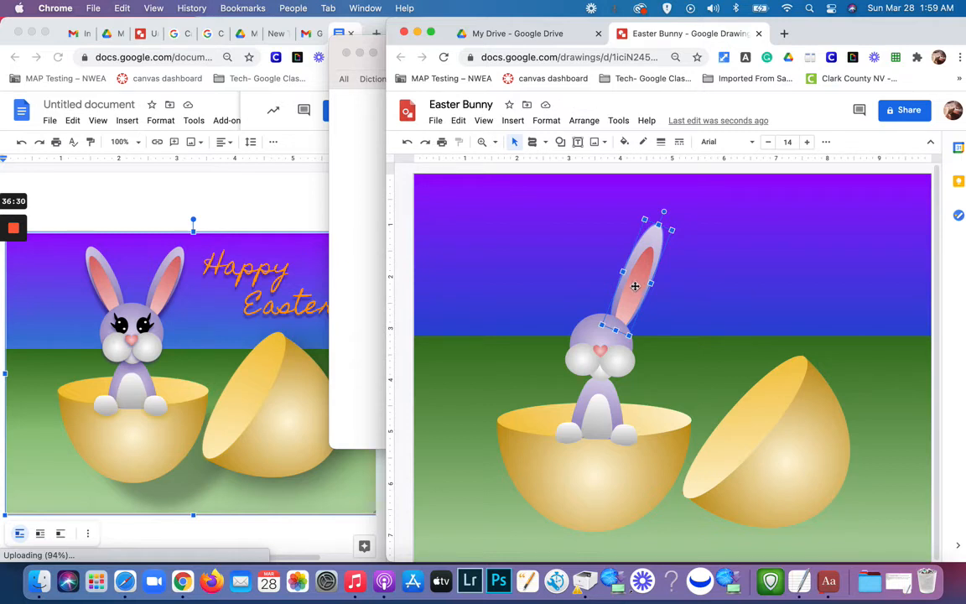
# Step: Nudge the grouped ear slightly up and to the right on the head, and narrow it a little from its left side
pyautogui.moveTo(634, 286); pyautogui.dragTo(638, 284)
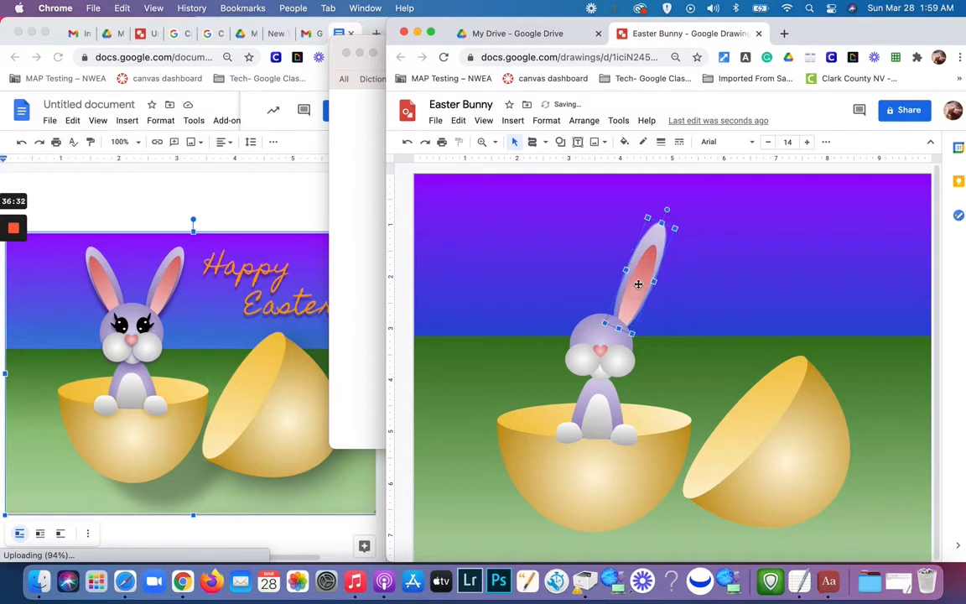
pyautogui.click(717, 269)
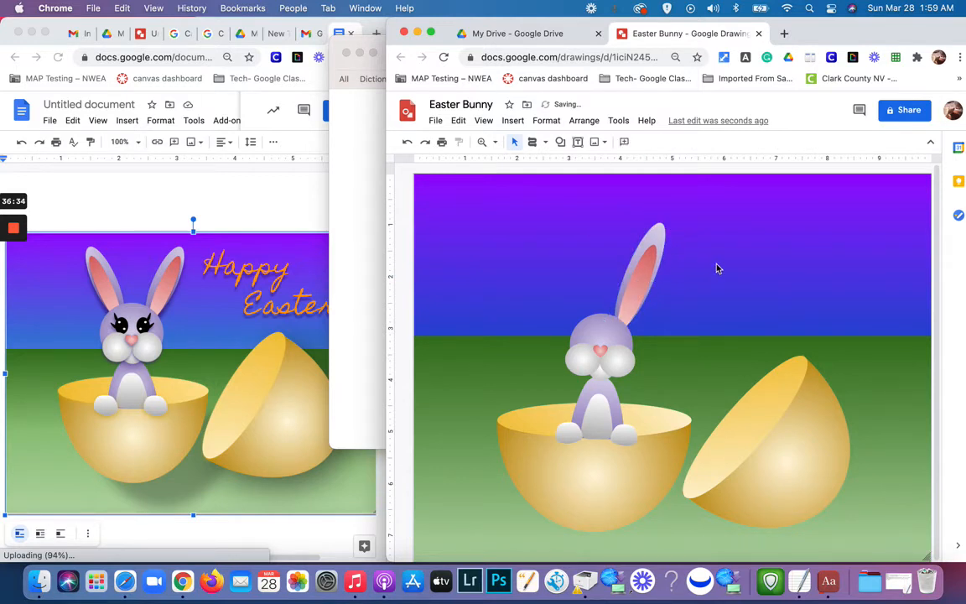
pyautogui.click(640, 284)
pyautogui.click(639, 284)
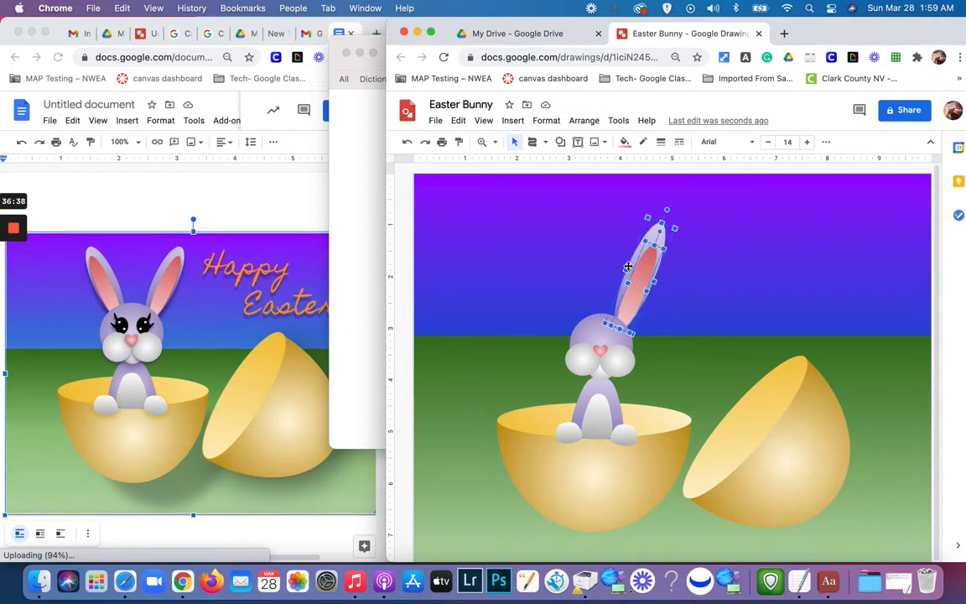
pyautogui.click(697, 258)
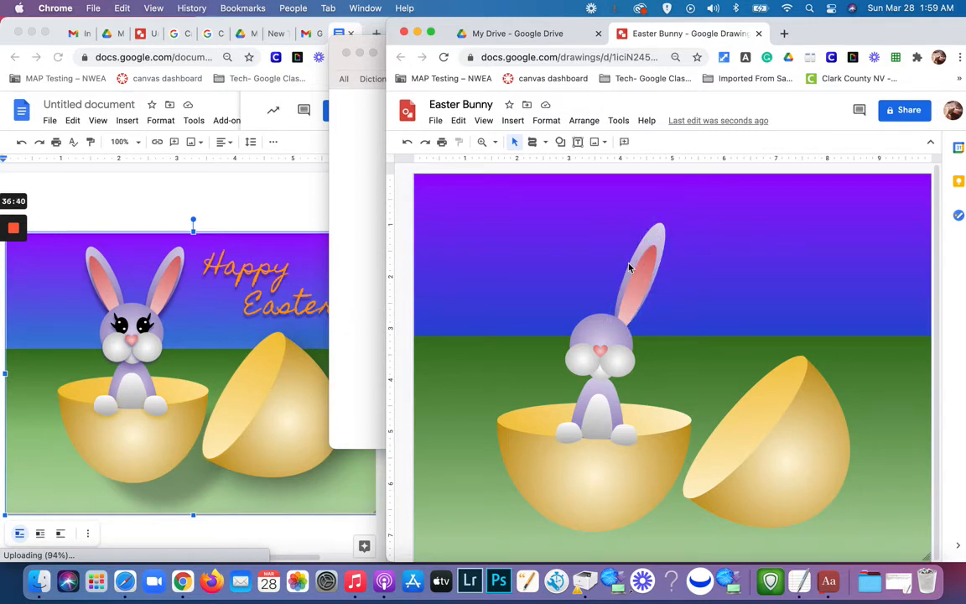
pyautogui.click(627, 268)
pyautogui.click(626, 269)
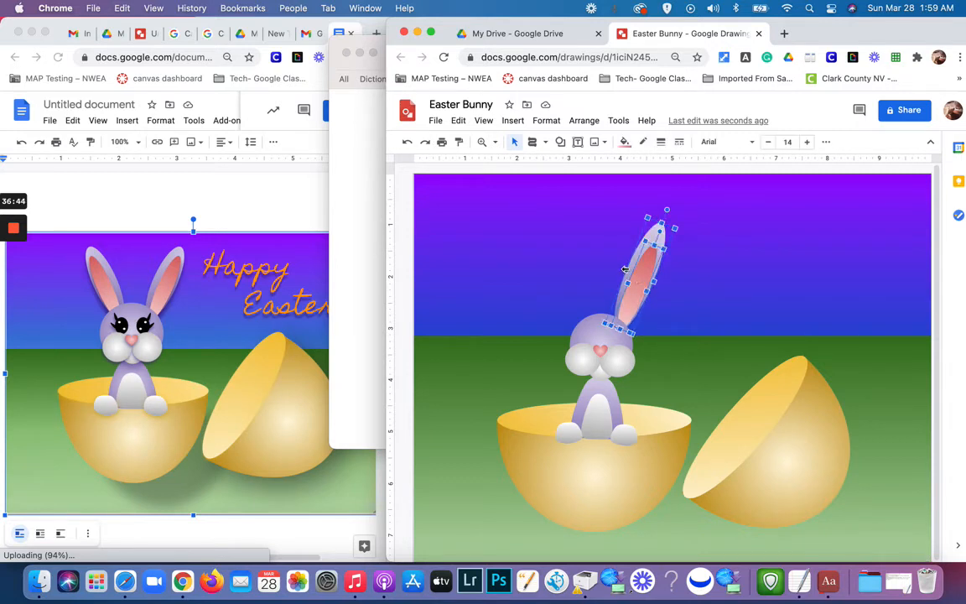
pyautogui.moveTo(623, 268); pyautogui.dragTo(629, 270)
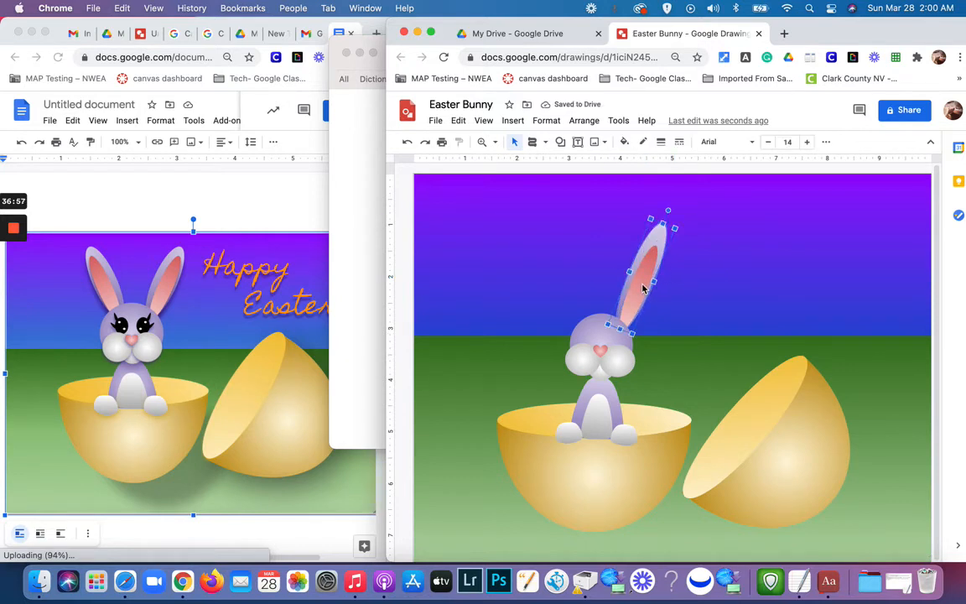
# Step: Ungroup the ear and widen only the purple outer ear slightly toward the left
pyautogui.click(582, 121)
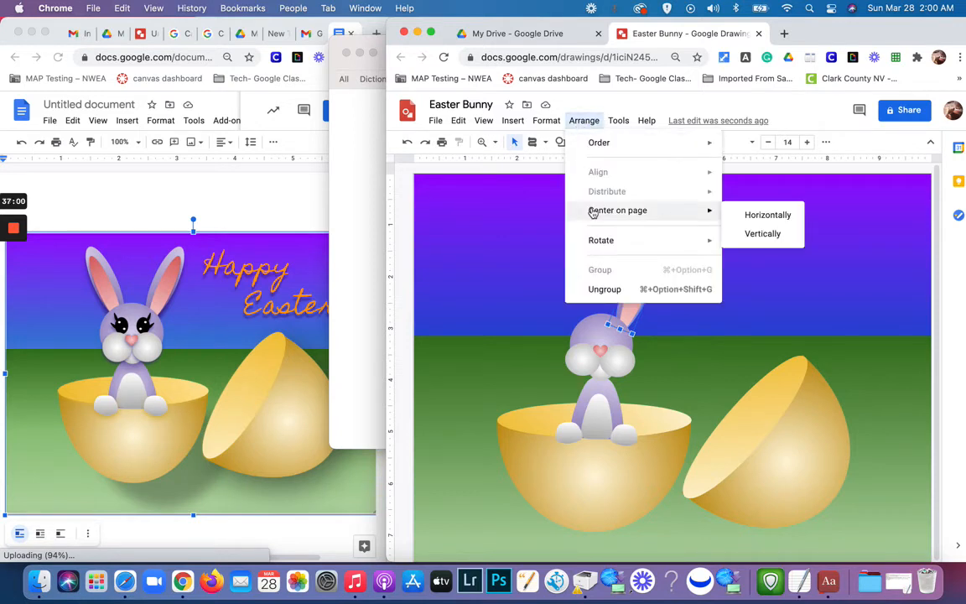
pyautogui.click(595, 288)
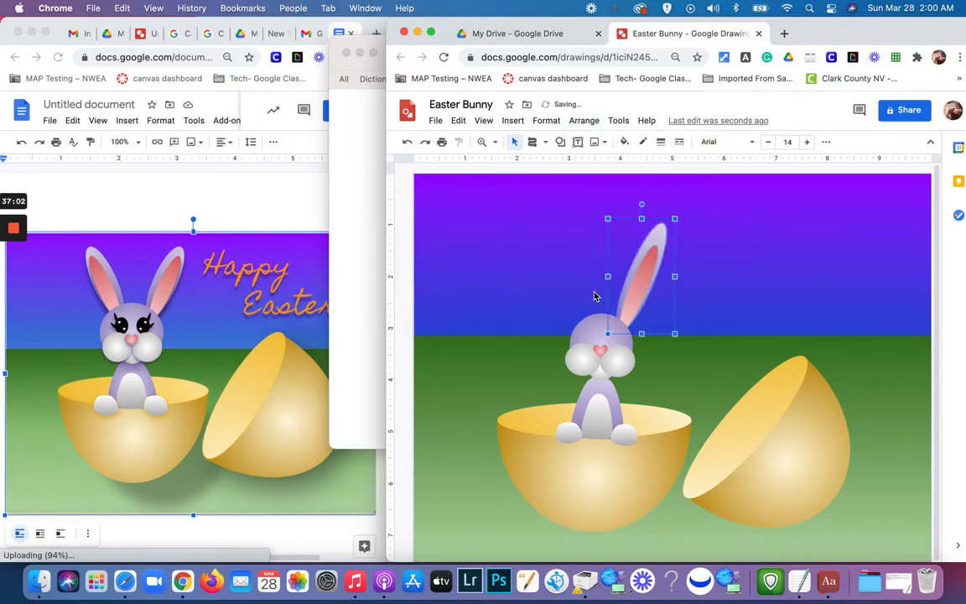
pyautogui.click(737, 290)
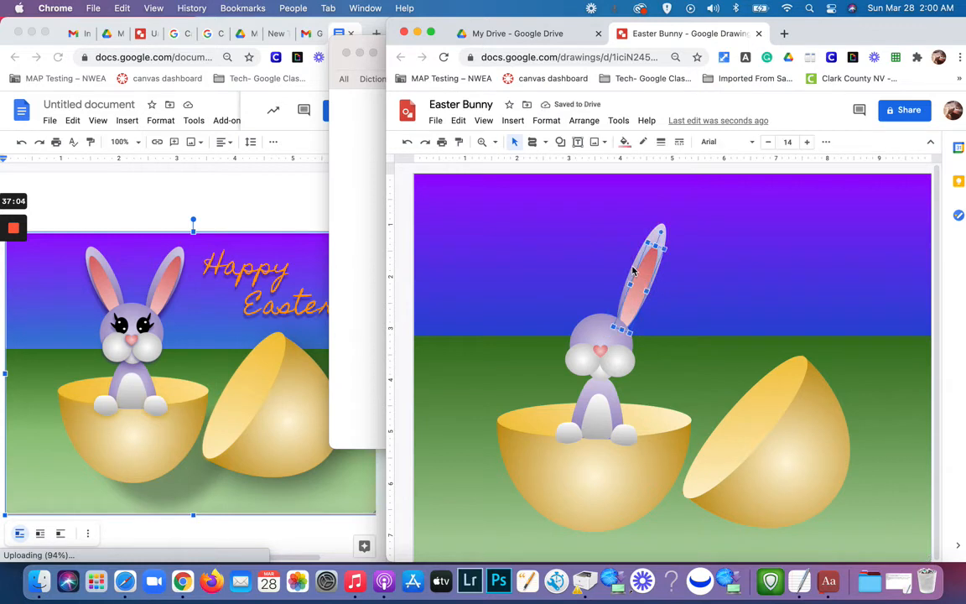
pyautogui.click(633, 273)
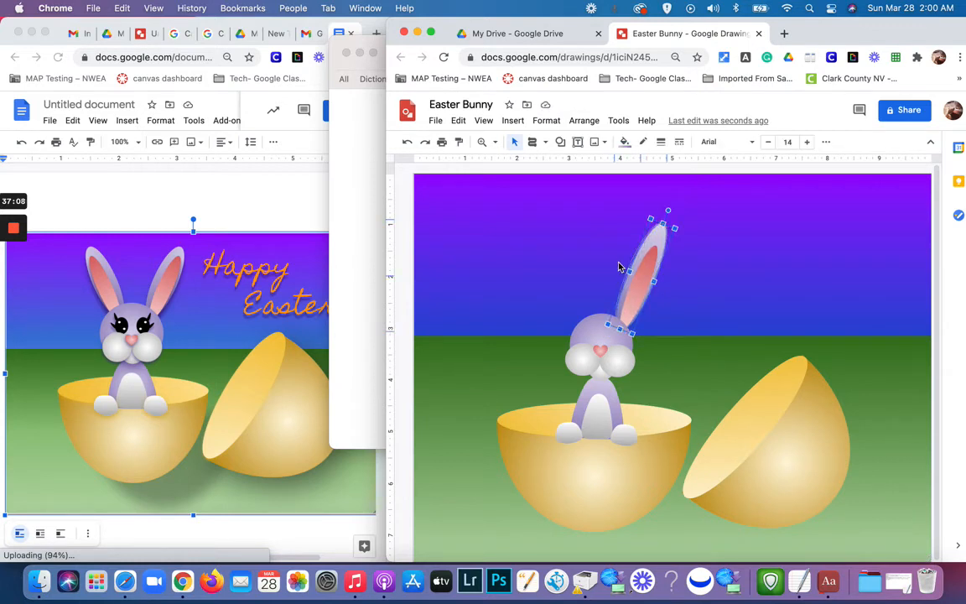
pyautogui.moveTo(621, 267); pyautogui.dragTo(617, 267)
pyautogui.click(711, 297)
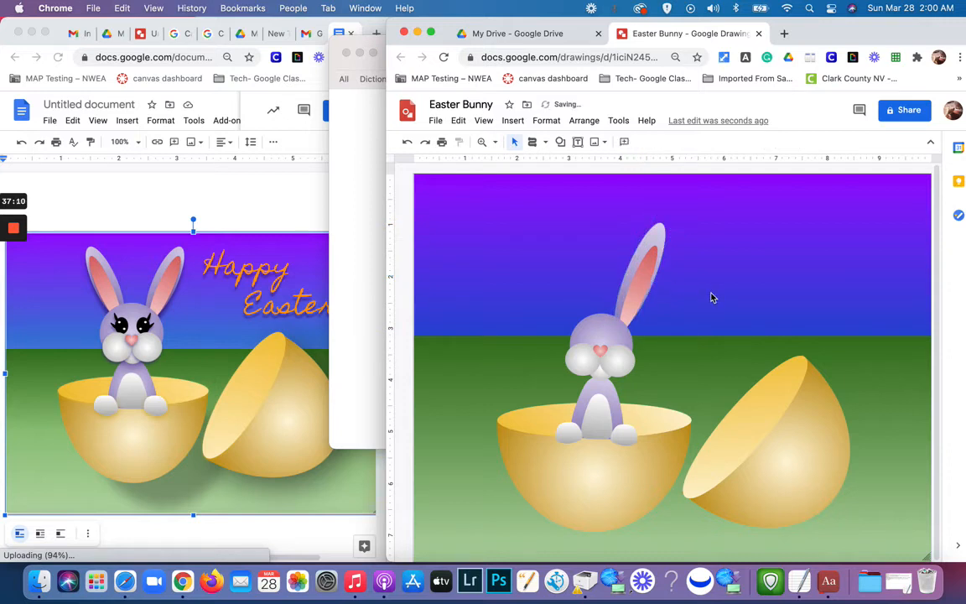
# Step: Regroup the pink inner ear with the widened purple outer ear
pyautogui.click(645, 285)
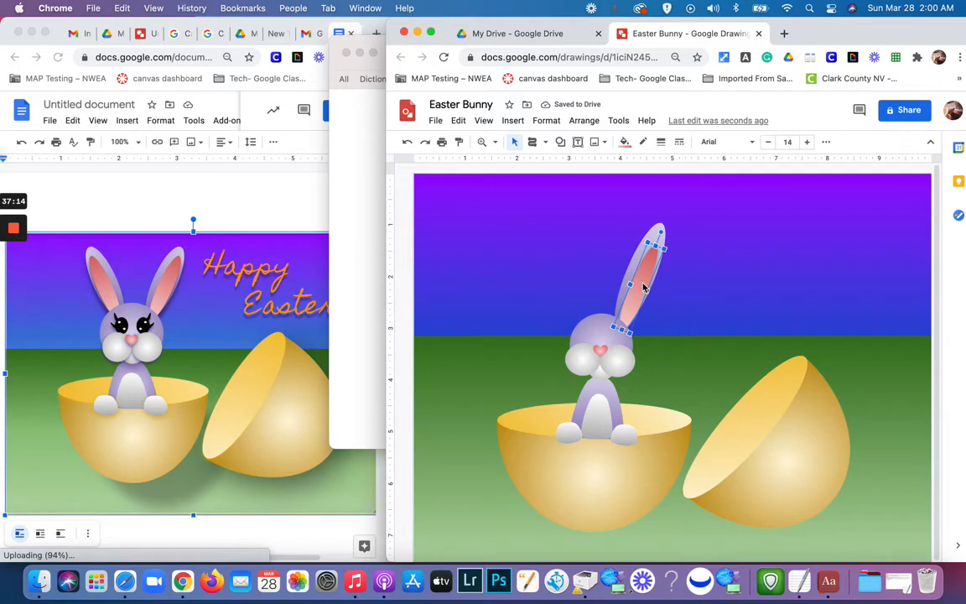
pyautogui.click(631, 270)
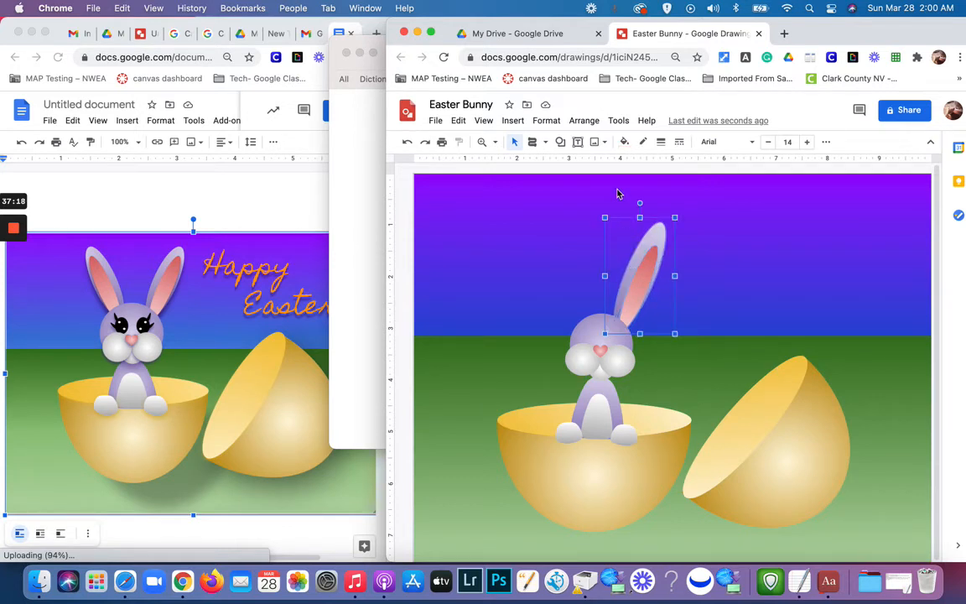
pyautogui.click(583, 120)
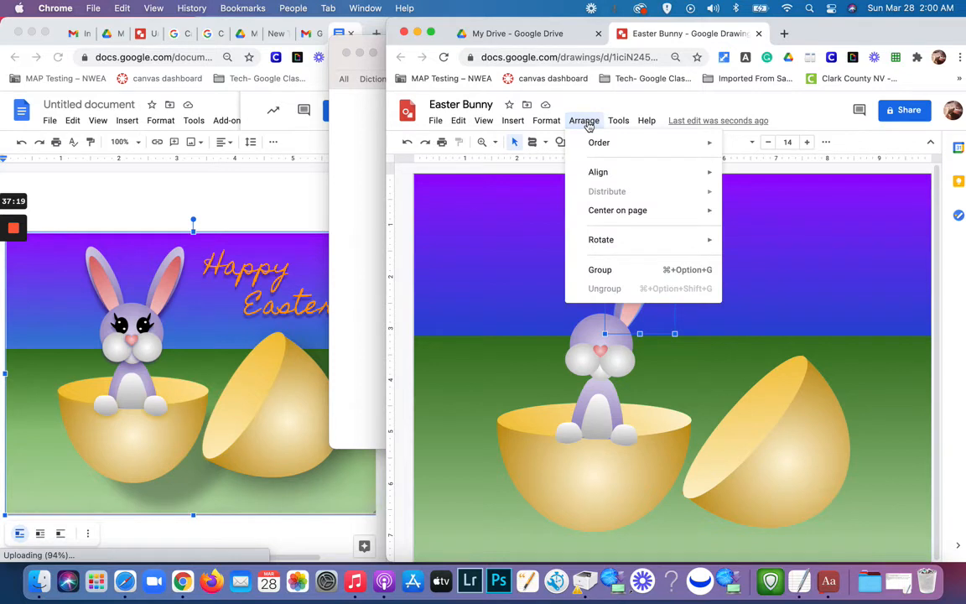
pyautogui.click(604, 270)
pyautogui.click(694, 300)
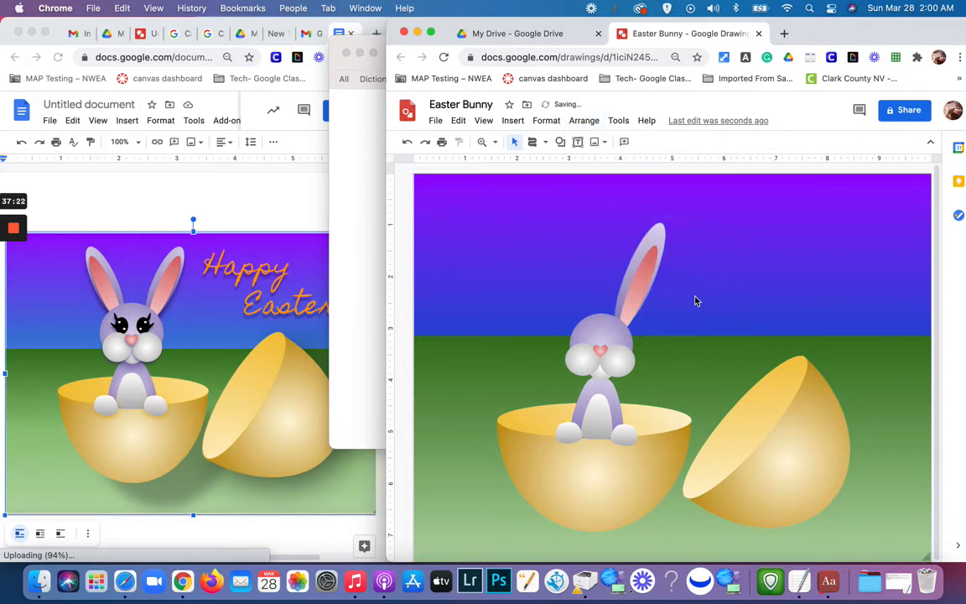
# Step: Make the second ear from a horizontally flipped copy of the grouped ear, placed on the upper left of the bunny's head
pyautogui.click(641, 290)
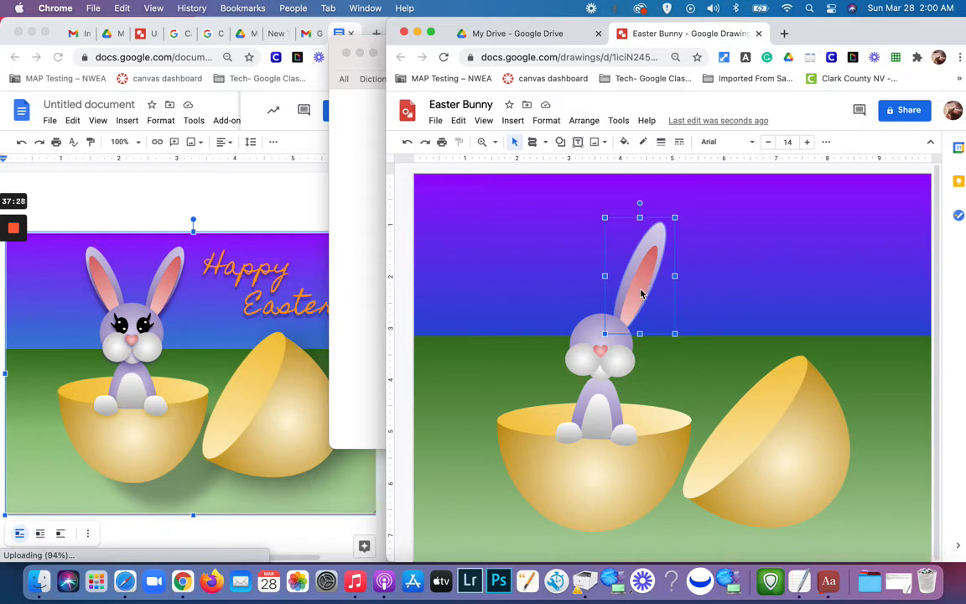
pyautogui.moveTo(641, 292); pyautogui.dragTo(650, 302)
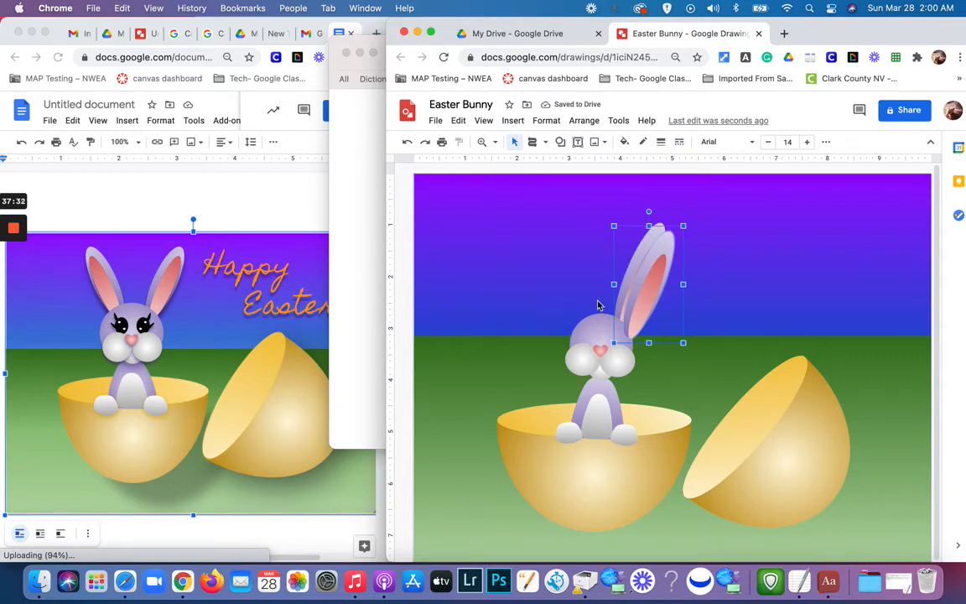
pyautogui.click(585, 121)
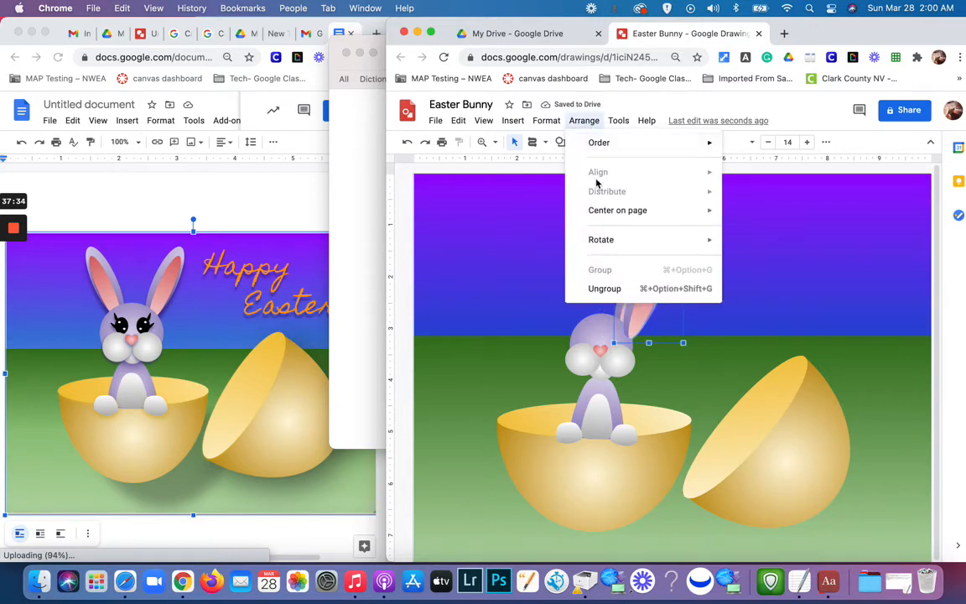
pyautogui.moveTo(600, 241)
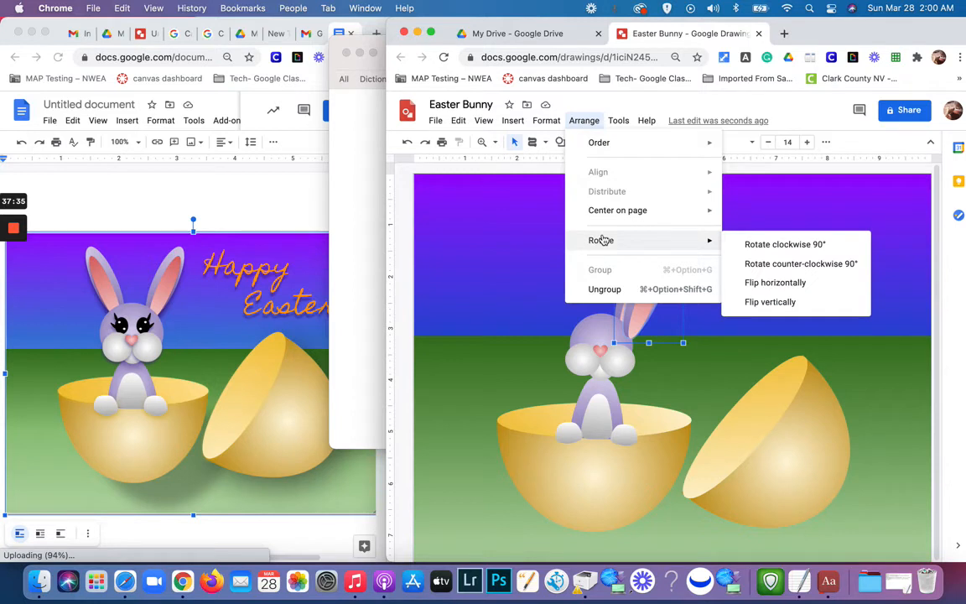
pyautogui.click(765, 285)
pyautogui.moveTo(662, 310); pyautogui.dragTo(582, 306)
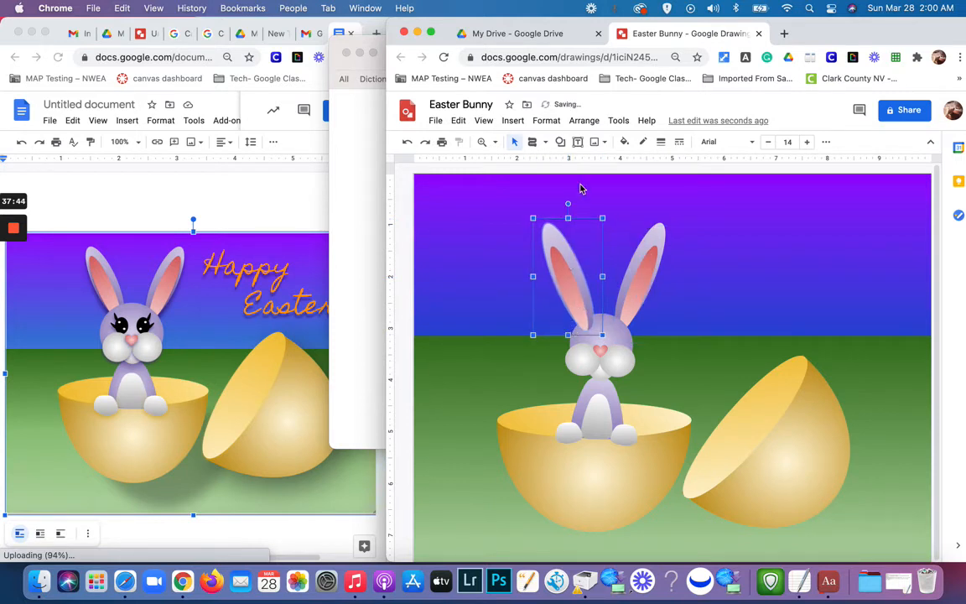
# Step: Send the flipped ear backward one level at a time, five times, until its base sits behind the bunny's head
pyautogui.click(585, 122)
pyautogui.moveTo(596, 144)
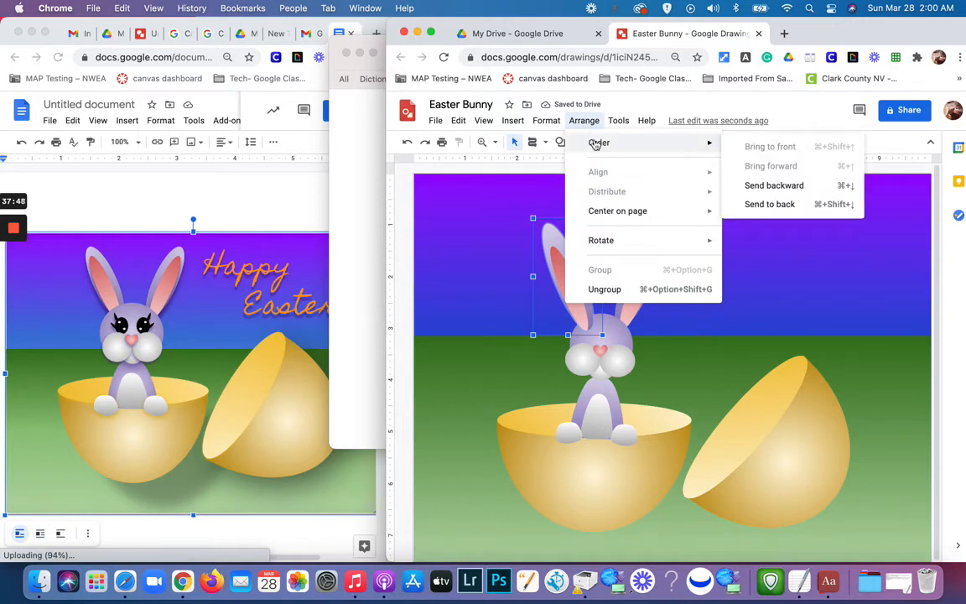
pyautogui.click(759, 185)
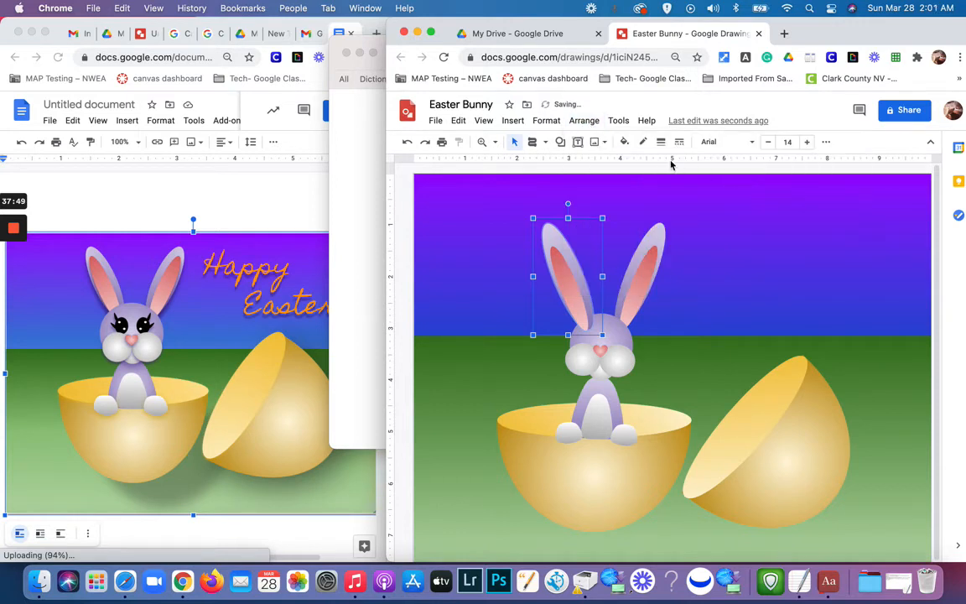
pyautogui.click(585, 123)
pyautogui.moveTo(597, 143)
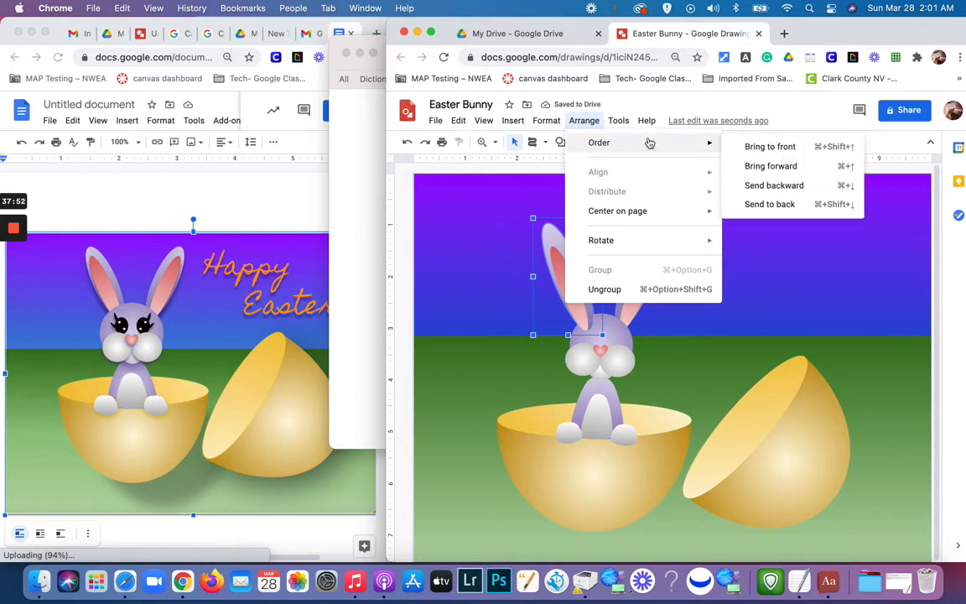
pyautogui.click(753, 186)
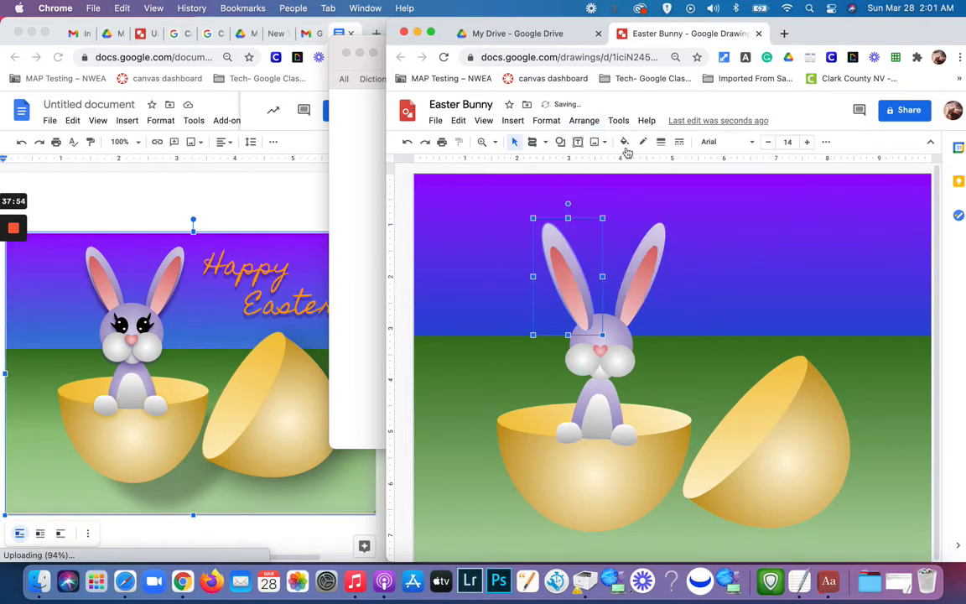
pyautogui.click(585, 121)
pyautogui.moveTo(593, 144)
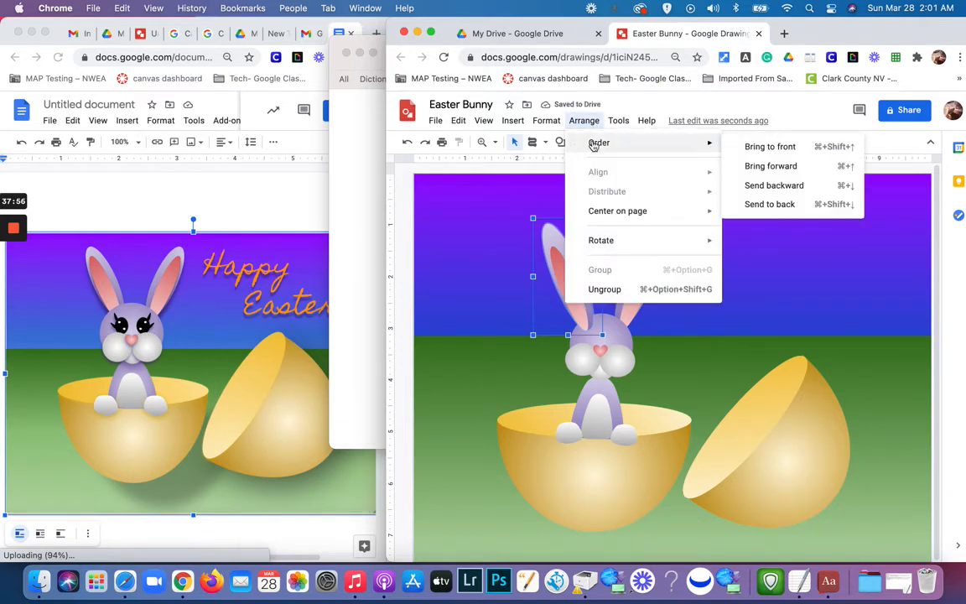
pyautogui.click(775, 186)
pyautogui.click(585, 122)
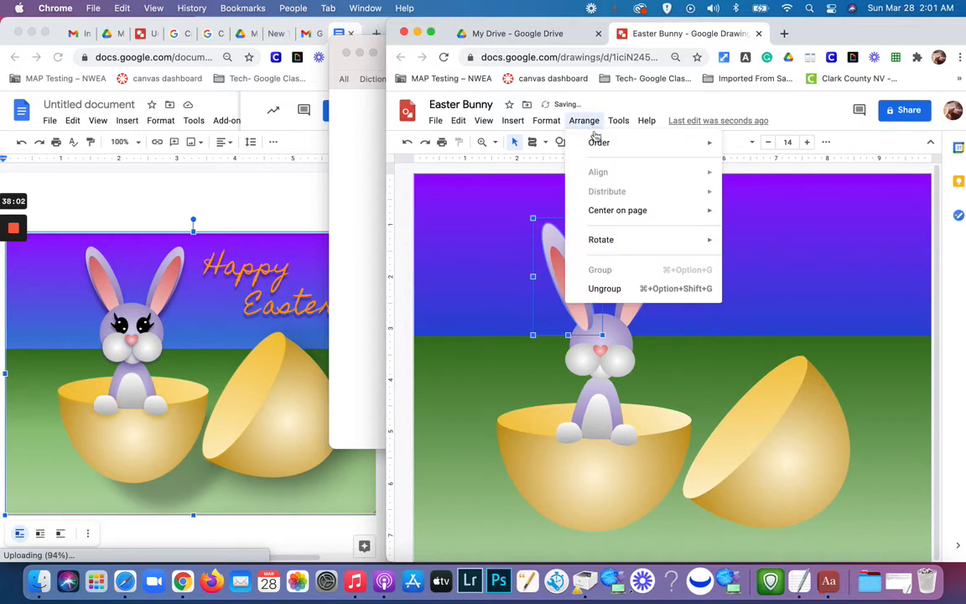
pyautogui.moveTo(599, 143)
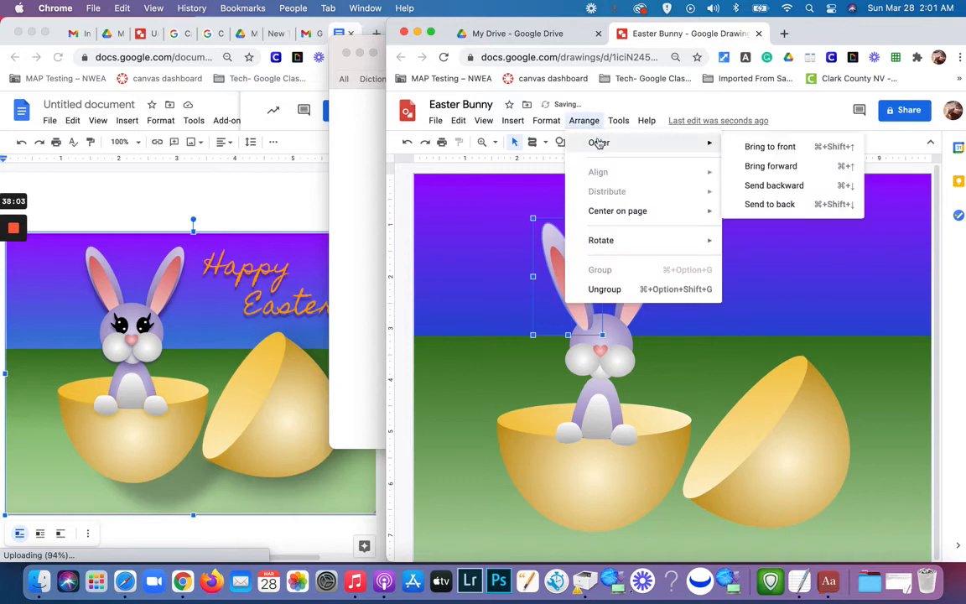
pyautogui.click(760, 185)
pyautogui.click(584, 122)
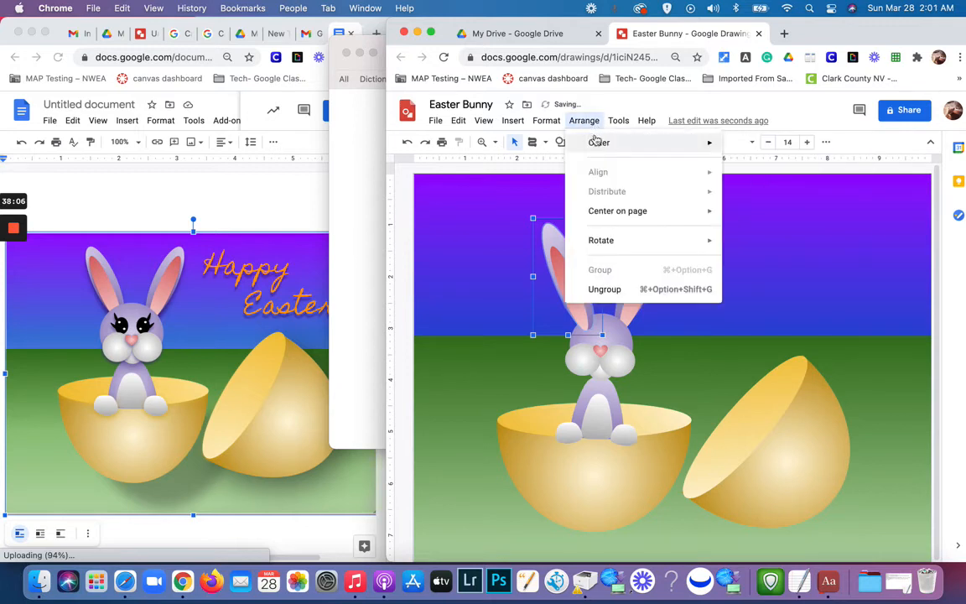
pyautogui.moveTo(599, 143)
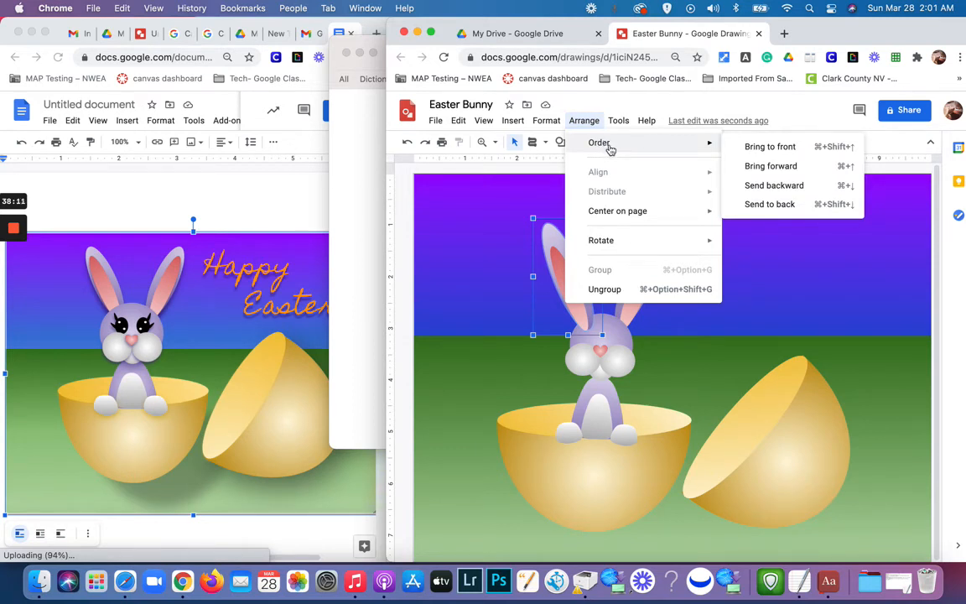
pyautogui.click(750, 185)
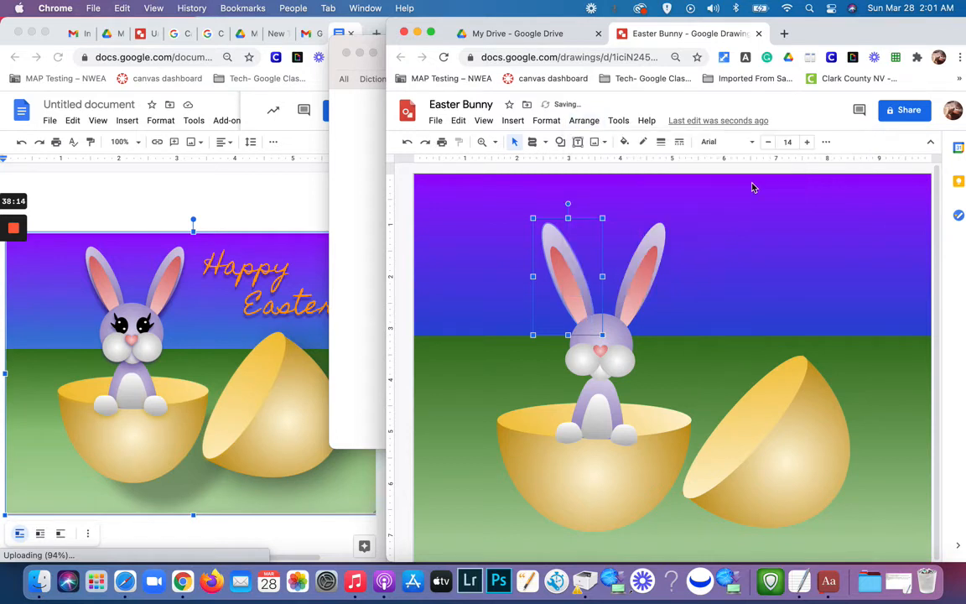
pyautogui.click(757, 254)
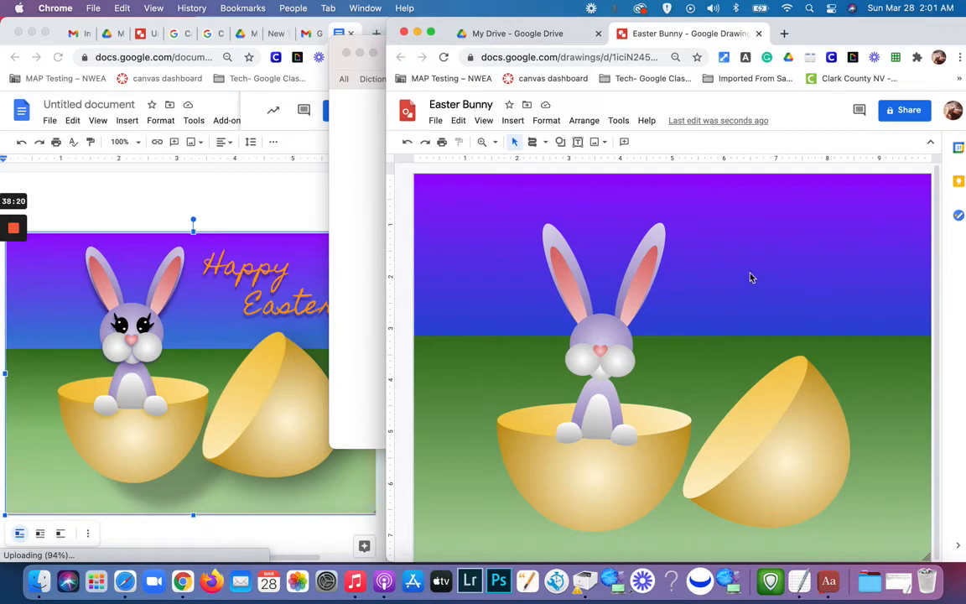
# Step: Duplicate the bunny's right white cheek, shrink the copy to a small upright oval and place it above the left cheek as an eye
pyautogui.click(622, 364)
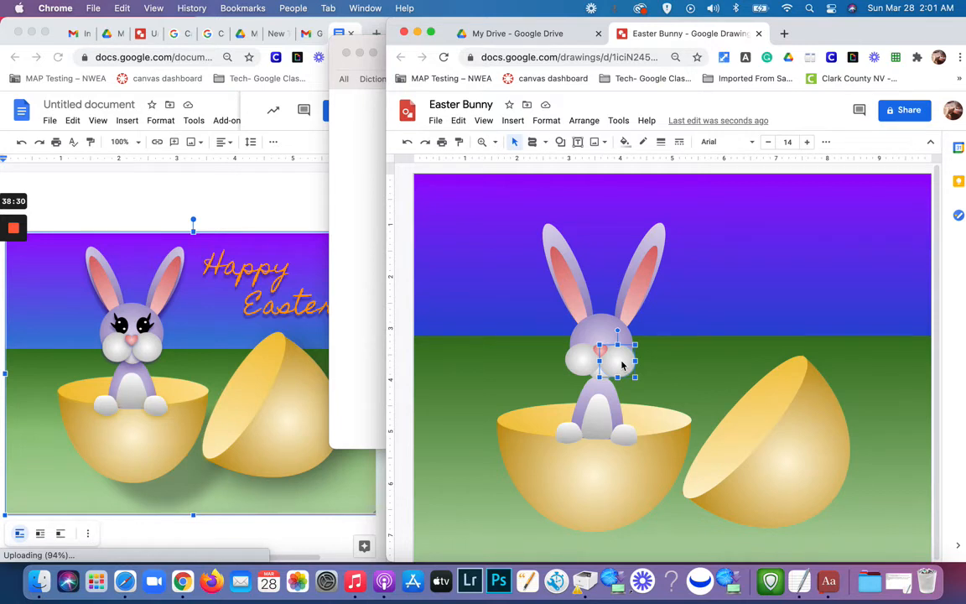
pyautogui.moveTo(621, 364); pyautogui.dragTo(631, 373)
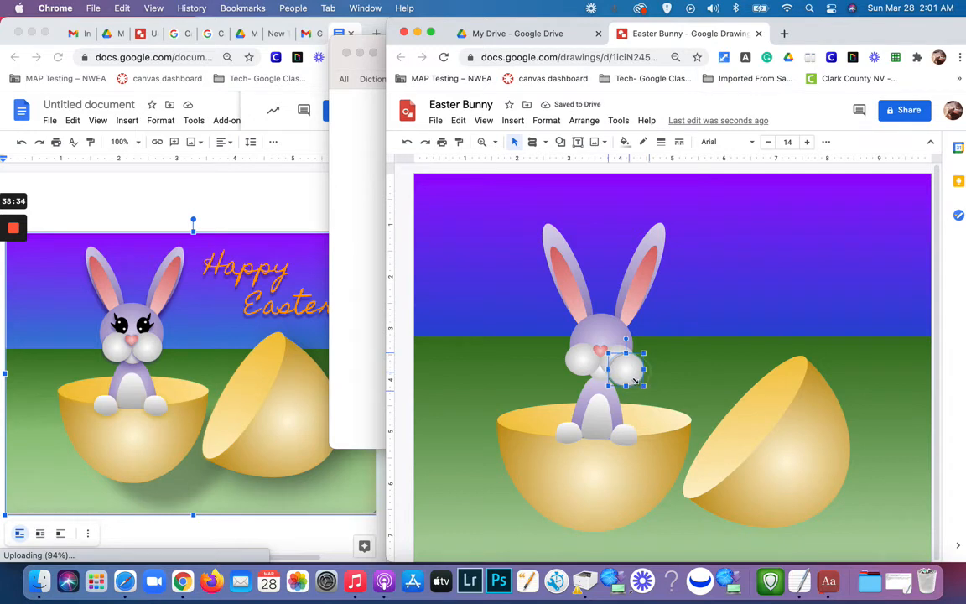
pyautogui.moveTo(620, 368); pyautogui.dragTo(620, 367)
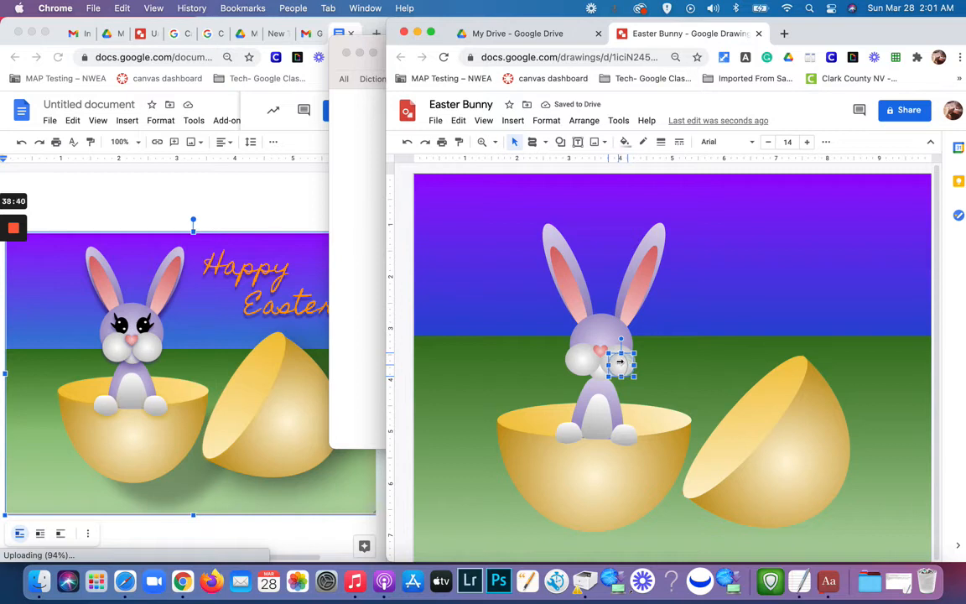
pyautogui.moveTo(620, 363); pyautogui.dragTo(583, 326)
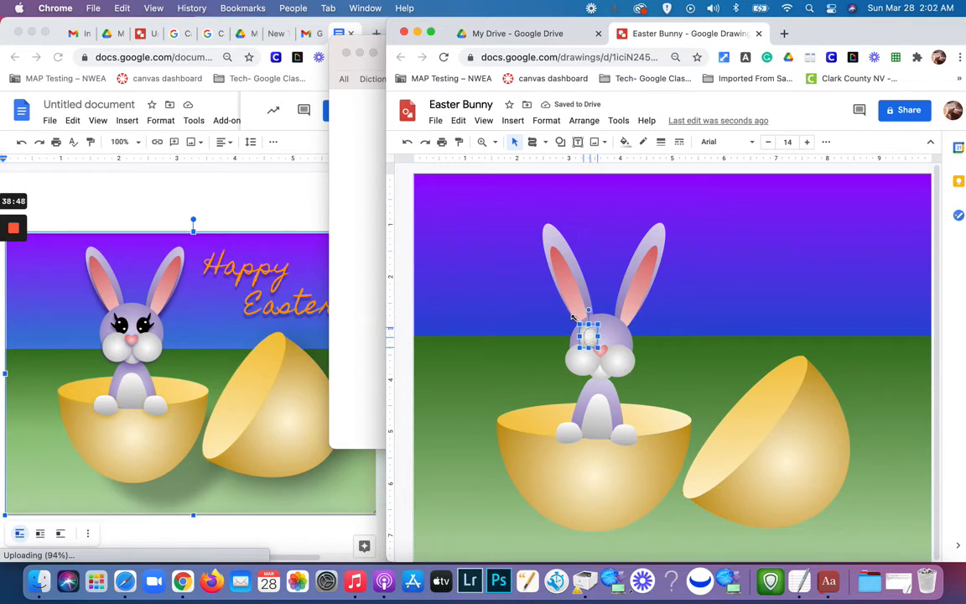
# Step: Delete the extra oval at the bunny's eye and fill the remaining eye oval with solid black
pyautogui.press('Delete')
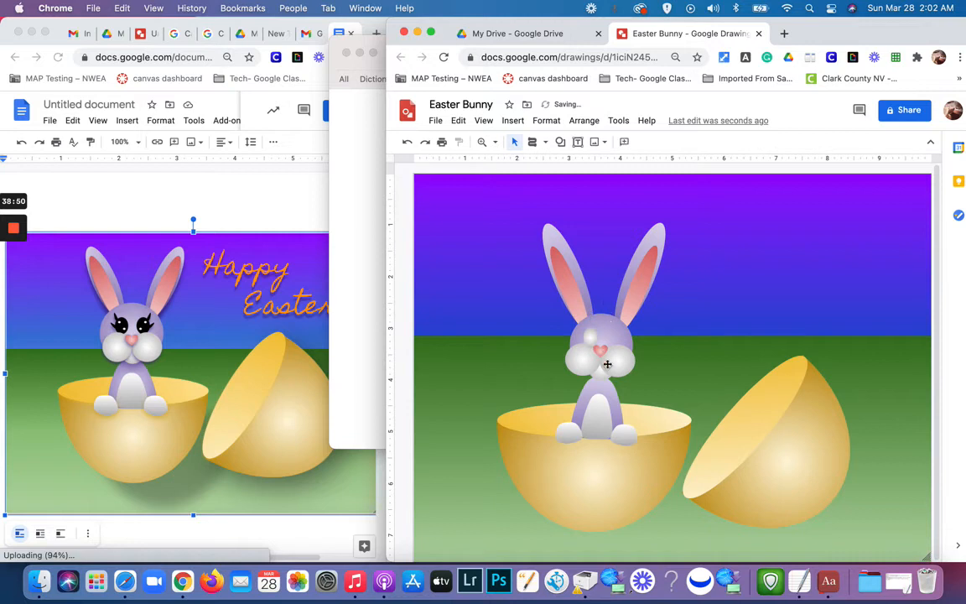
pyautogui.click(591, 337)
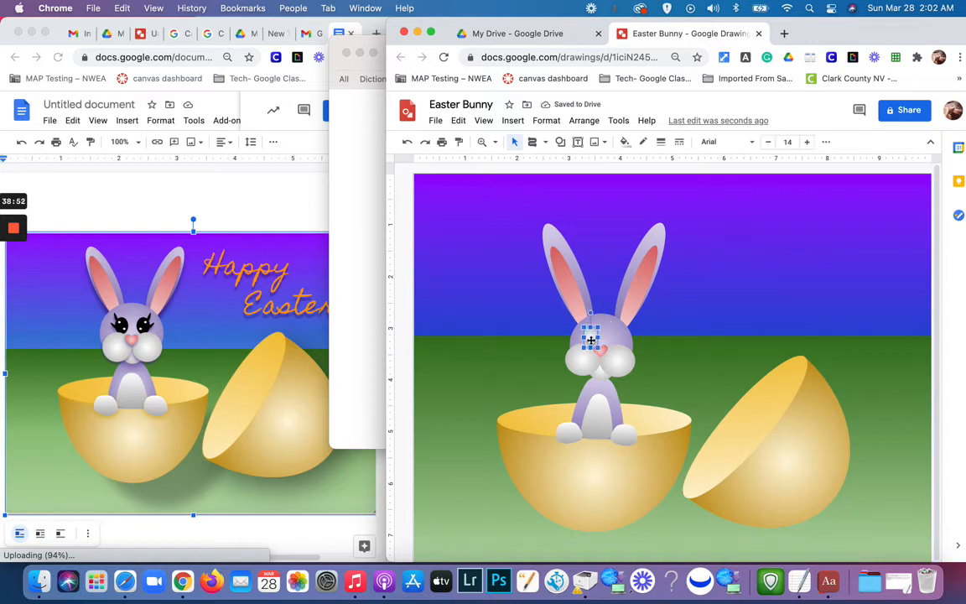
pyautogui.moveTo(592, 339); pyautogui.dragTo(593, 337)
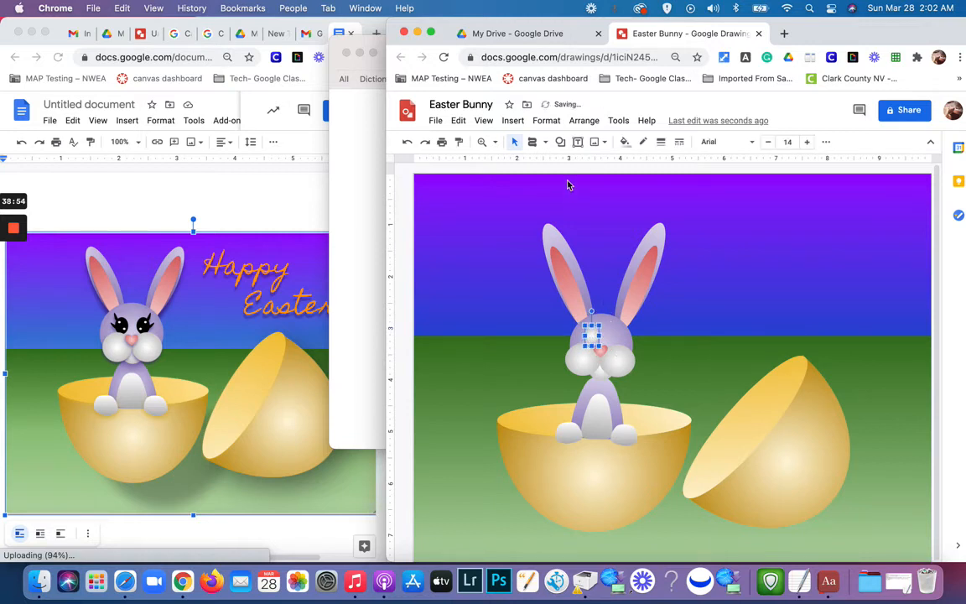
pyautogui.click(624, 144)
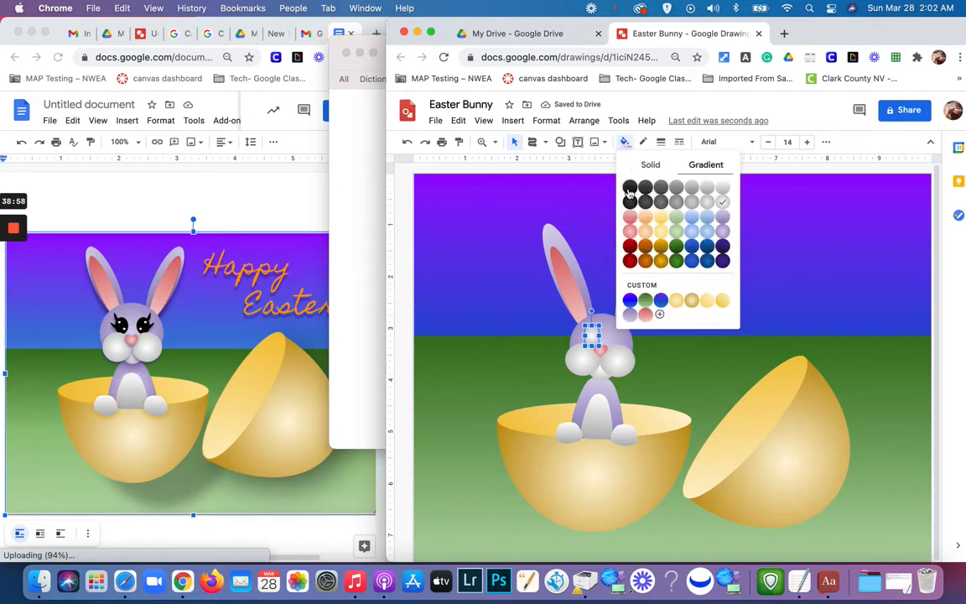
pyautogui.click(650, 164)
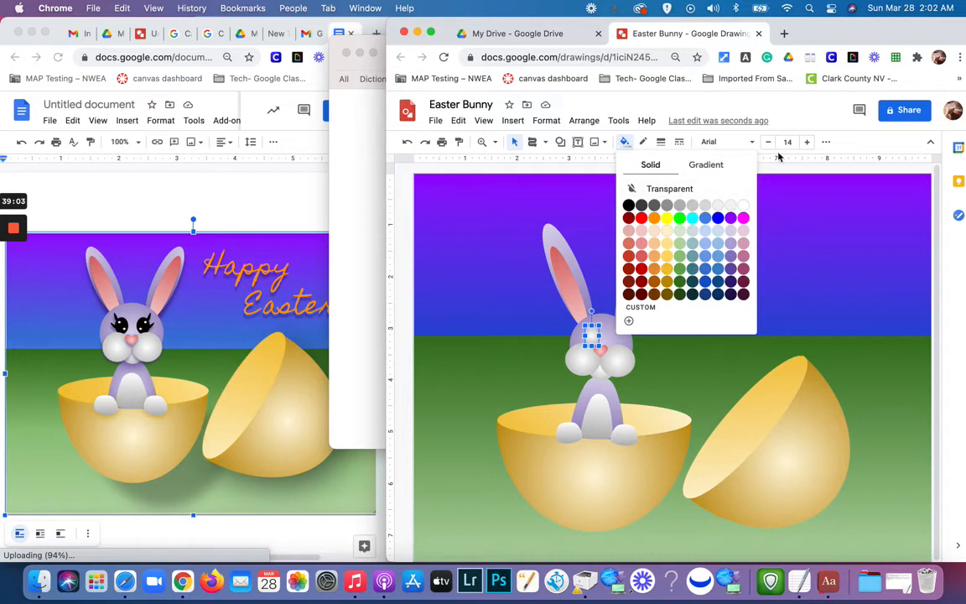
pyautogui.click(628, 206)
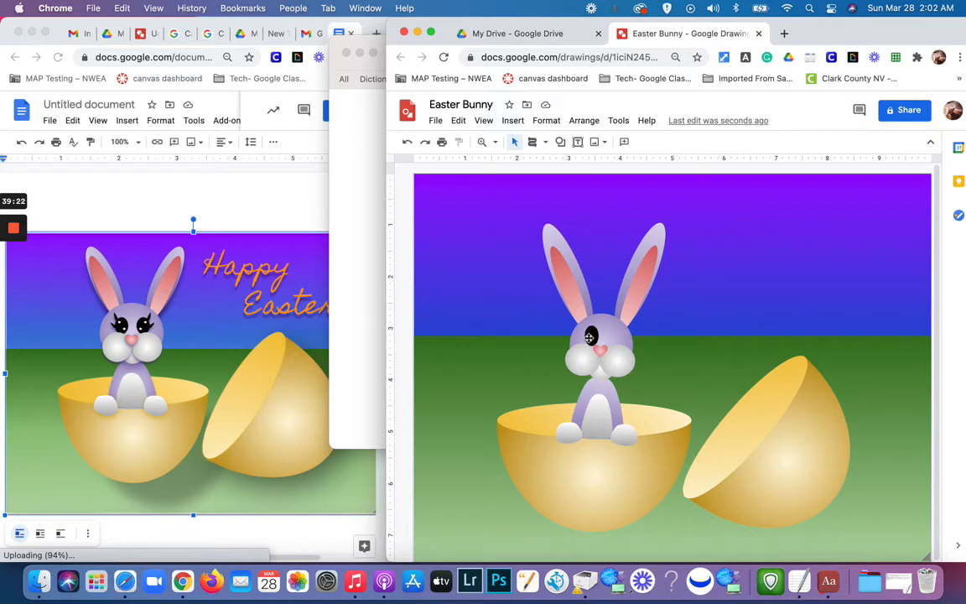
# Step: Draw a small closed eyelash shape with the Curve tool in the sky beside the bunny's ears
pyautogui.click(543, 144)
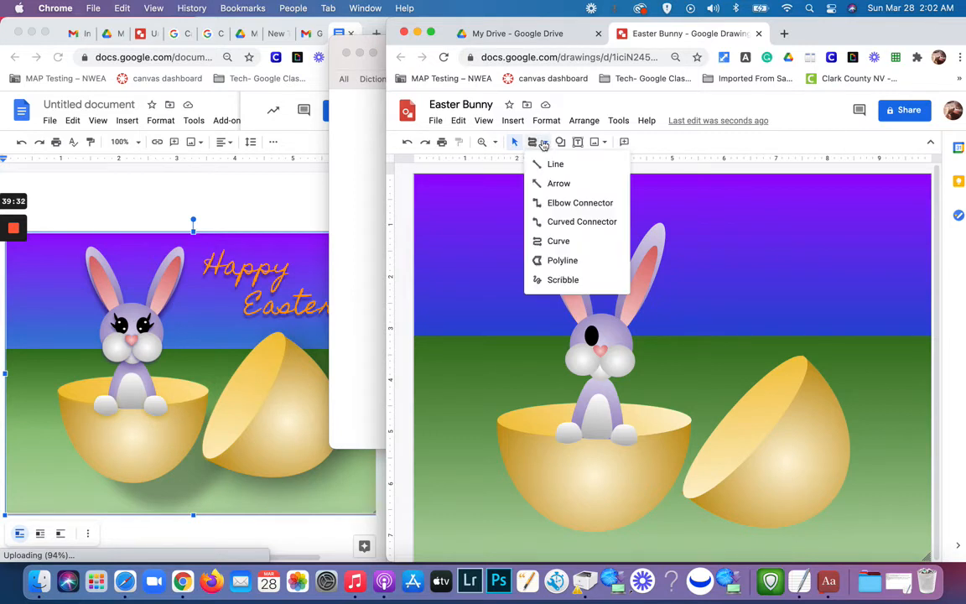
pyautogui.click(557, 240)
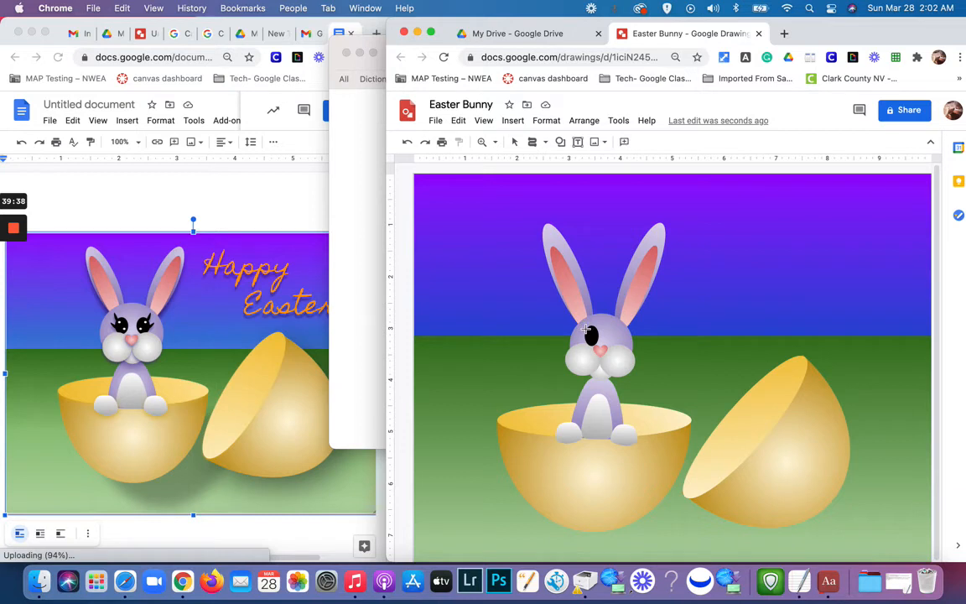
pyautogui.click(506, 275)
pyautogui.click(507, 277)
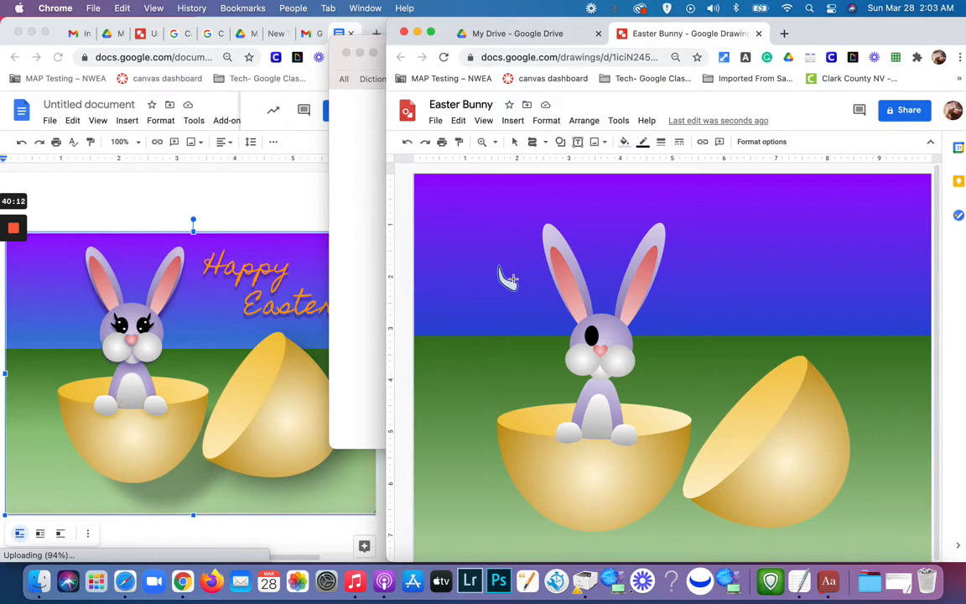
# Step: Fill the eyelash shape with solid black and make its outline transparent
pyautogui.click(624, 142)
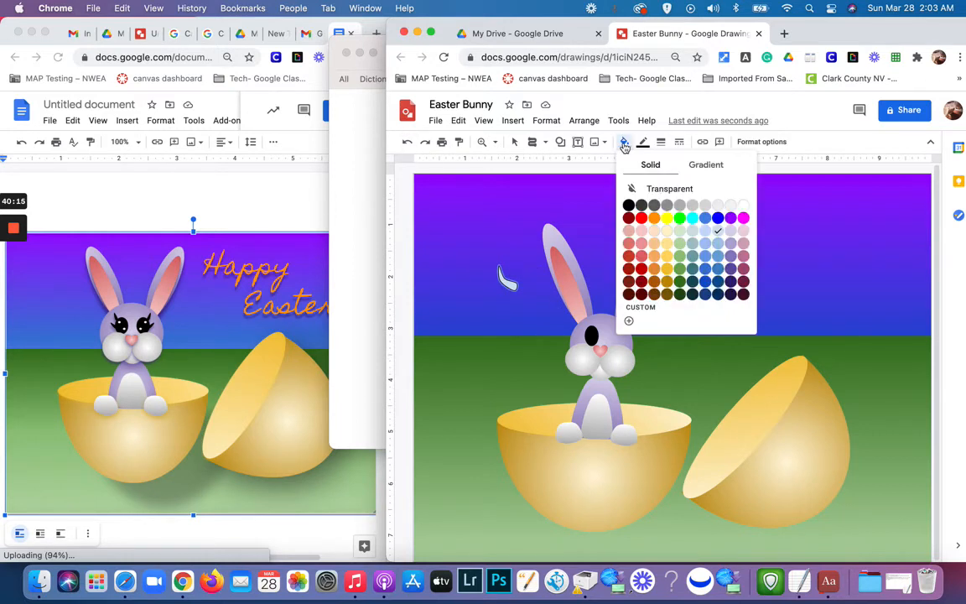
pyautogui.click(628, 206)
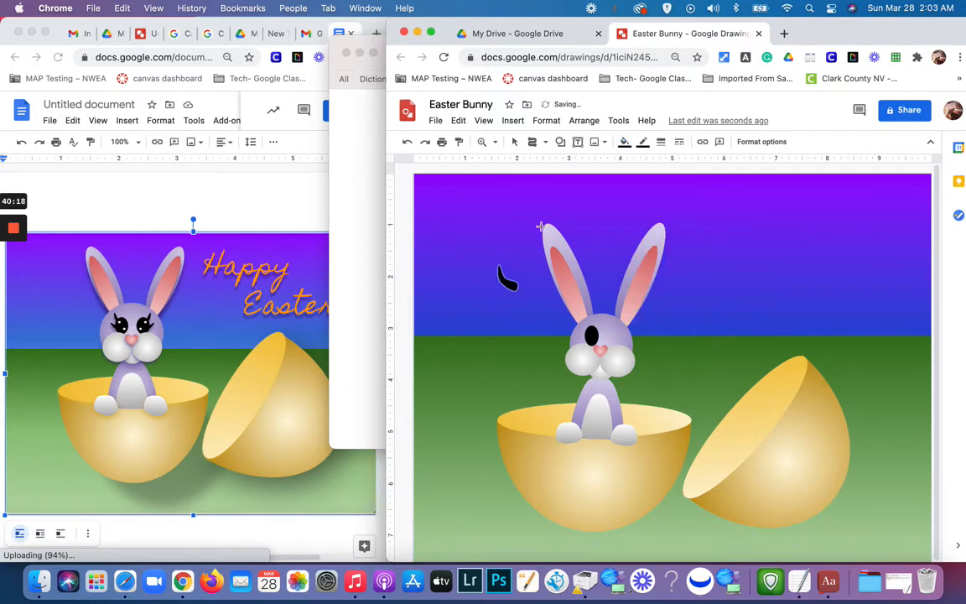
pyautogui.click(642, 143)
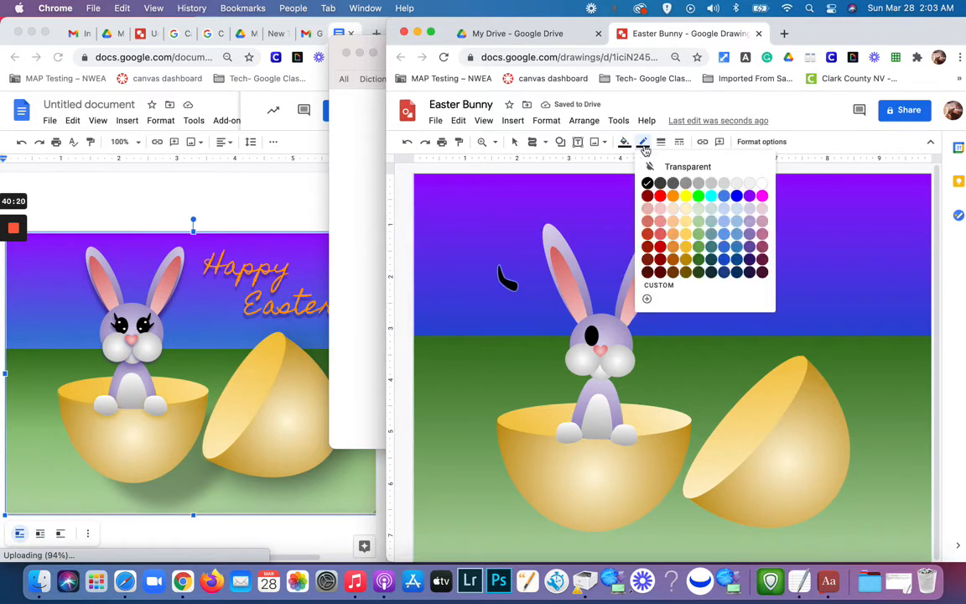
pyautogui.click(667, 166)
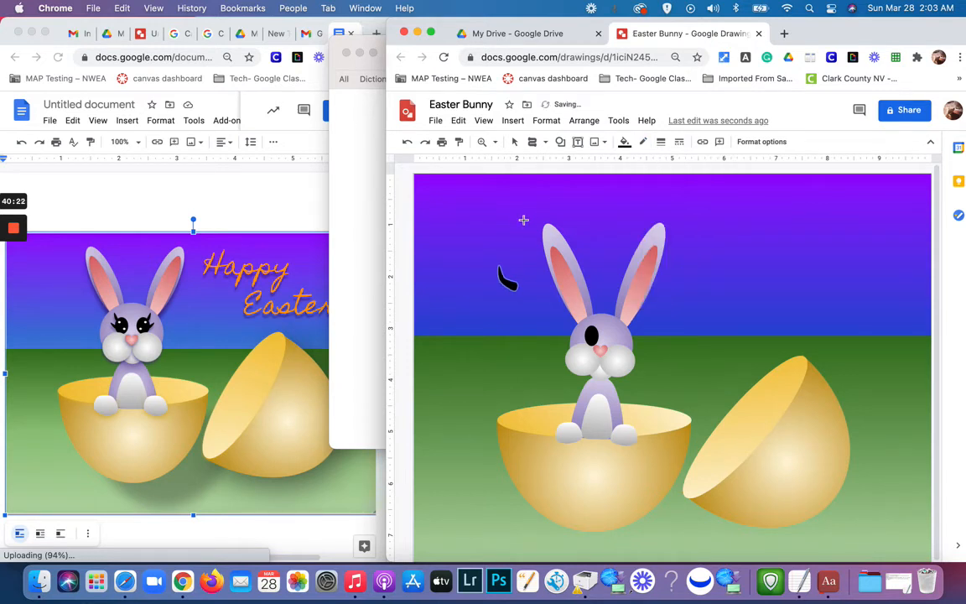
pyautogui.click(510, 285)
pyautogui.click(556, 337)
pyautogui.click(516, 356)
pyautogui.click(512, 284)
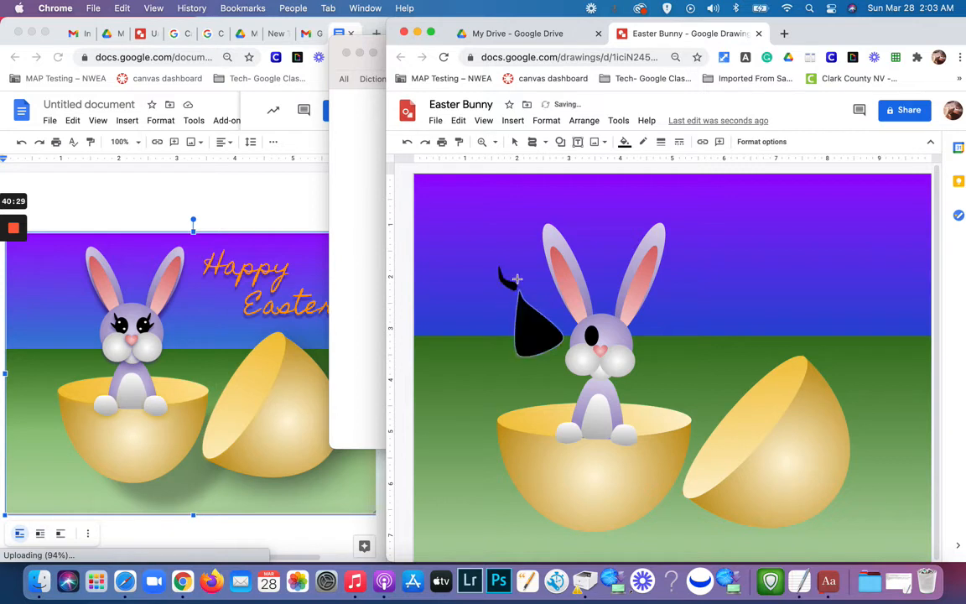
pyautogui.click(515, 143)
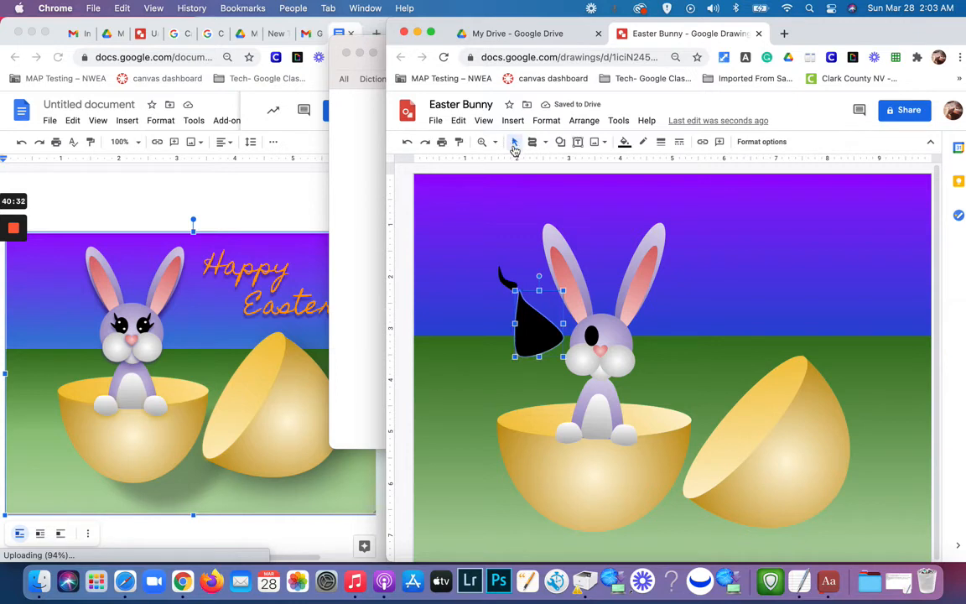
pyautogui.click(406, 142)
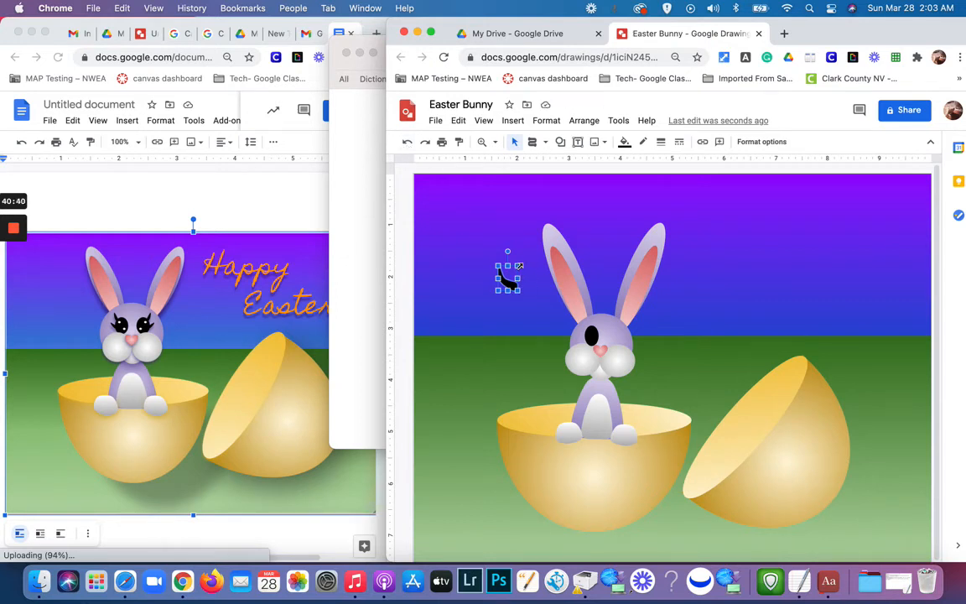
# Step: Shrink the eyelash and place it against the upper outer edge of the bunny's black eye
pyautogui.moveTo(519, 265); pyautogui.dragTo(505, 278)
pyautogui.moveTo(513, 283); pyautogui.dragTo(583, 325)
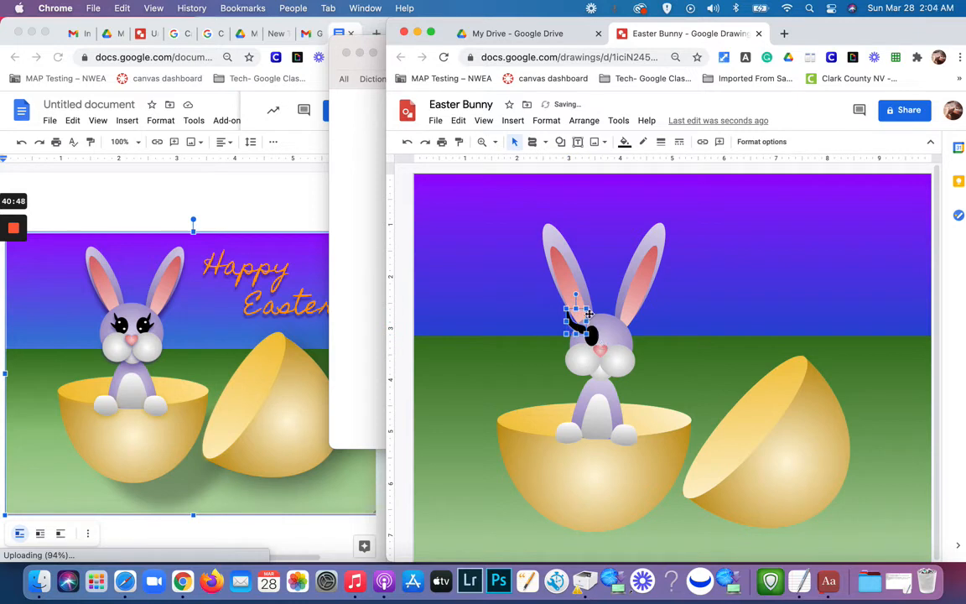
pyautogui.moveTo(566, 311); pyautogui.dragTo(577, 324)
pyautogui.click(543, 319)
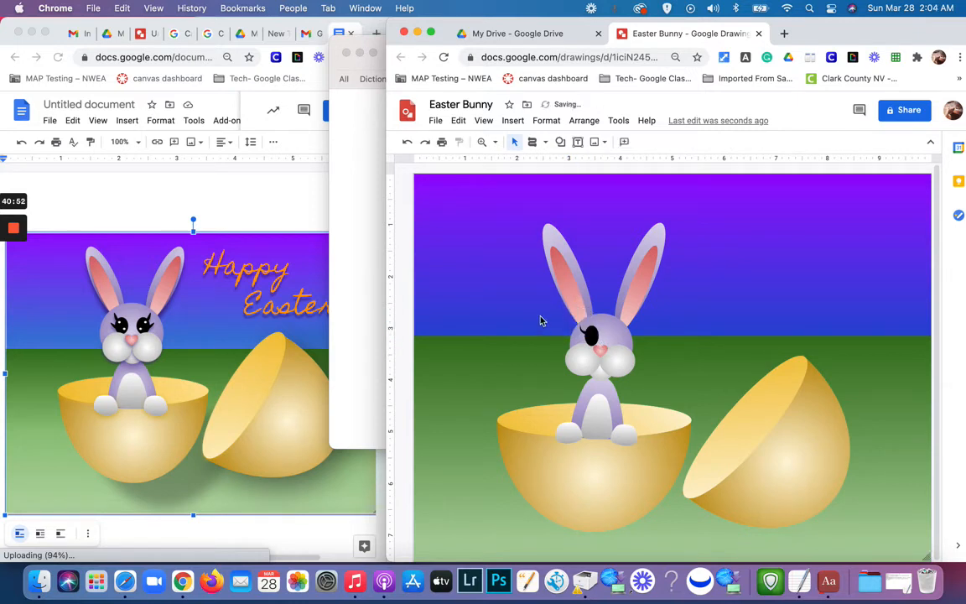
# Step: Duplicate the eyelash and position the copy just below the first one, touching the eye's outer edge
pyautogui.click(585, 334)
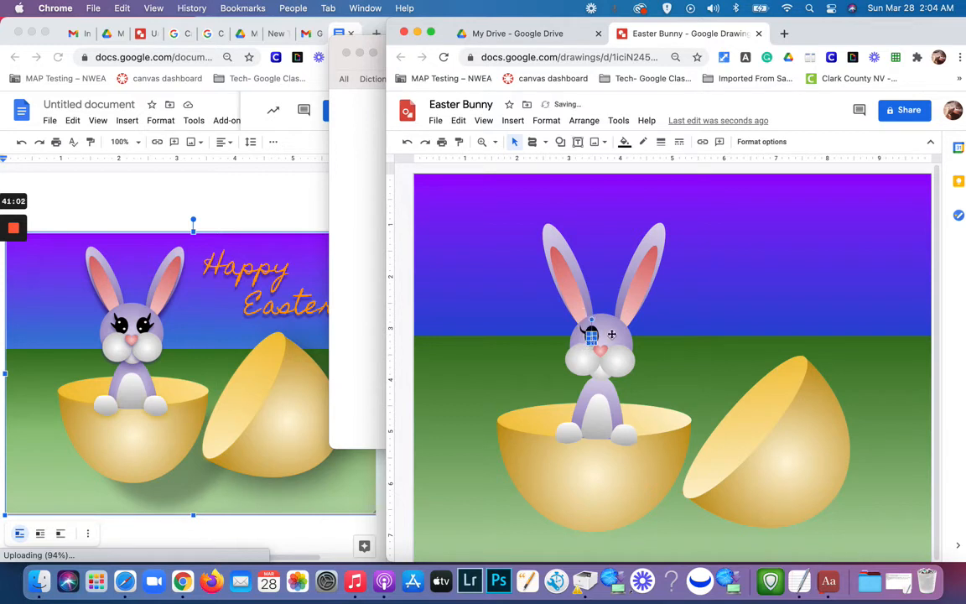
pyautogui.click(635, 339)
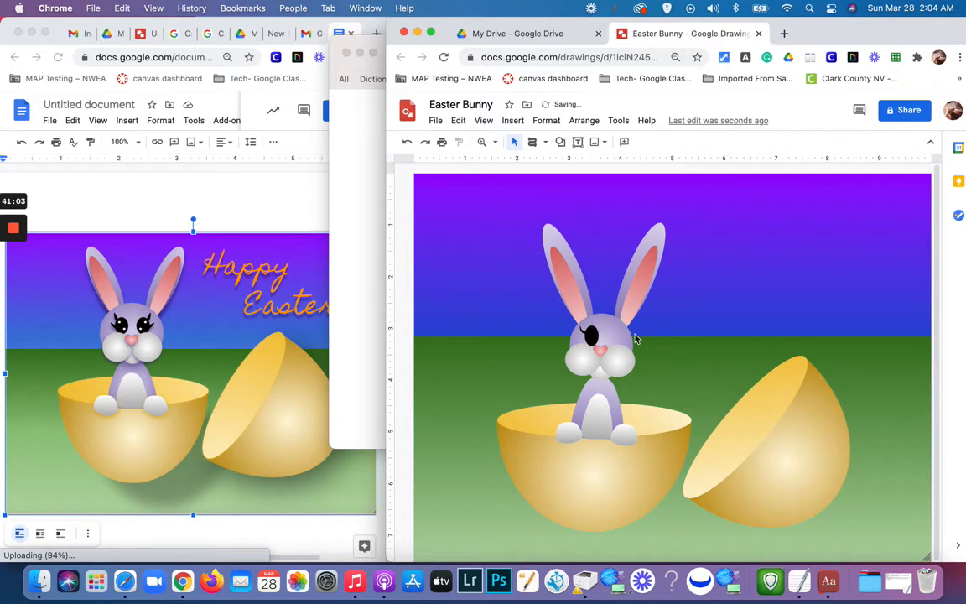
pyautogui.click(585, 335)
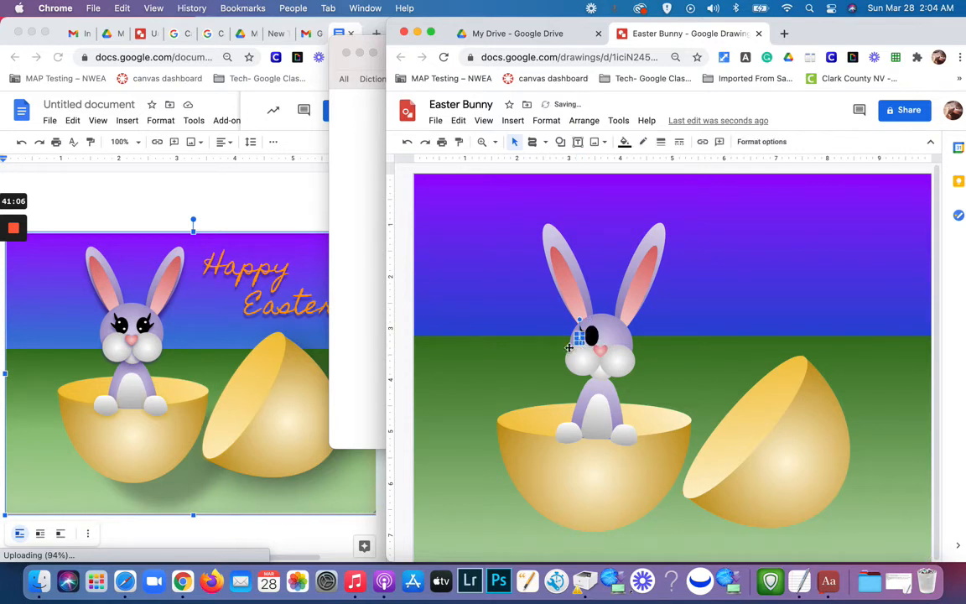
pyautogui.click(574, 352)
pyautogui.click(583, 337)
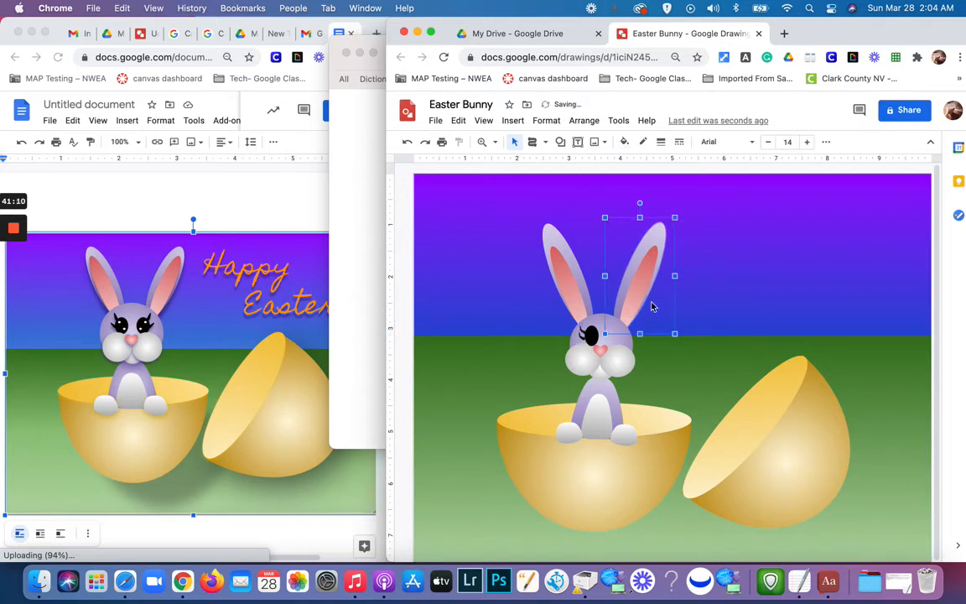
pyautogui.click(715, 277)
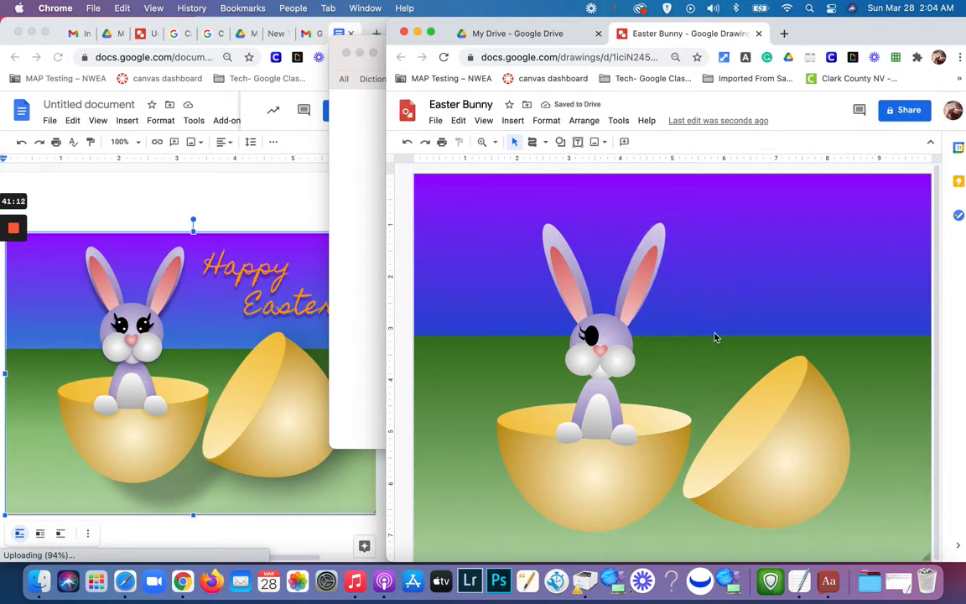
pyautogui.click(582, 337)
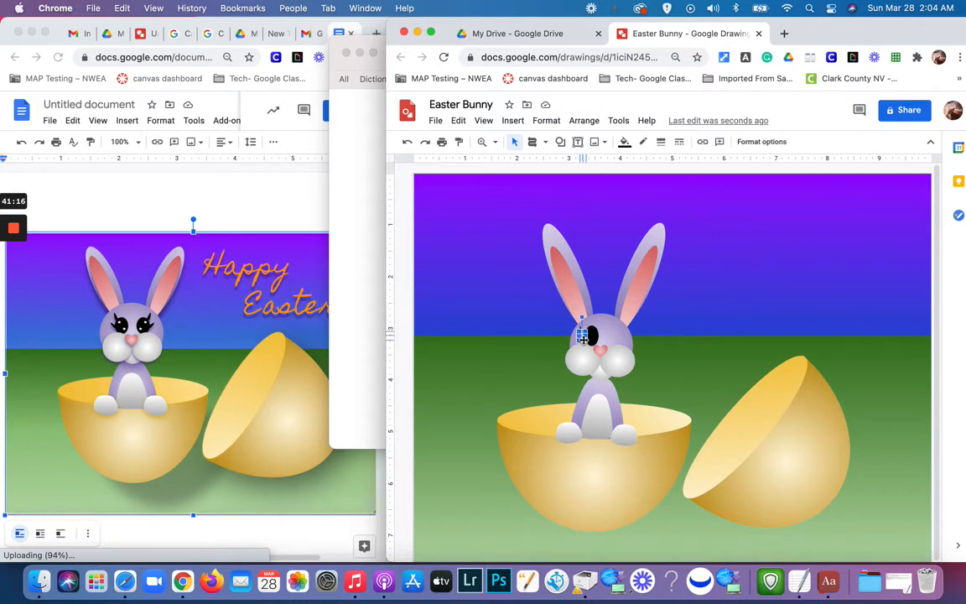
pyautogui.moveTo(583, 339); pyautogui.dragTo(585, 340)
pyautogui.click(690, 307)
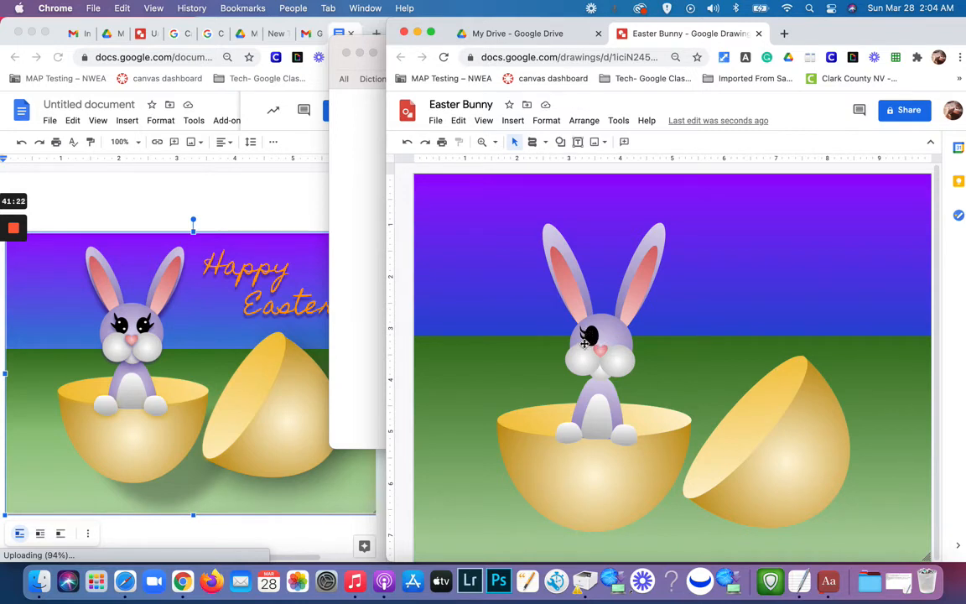
# Step: Try rotating the lower eyelash clockwise
pyautogui.click(581, 337)
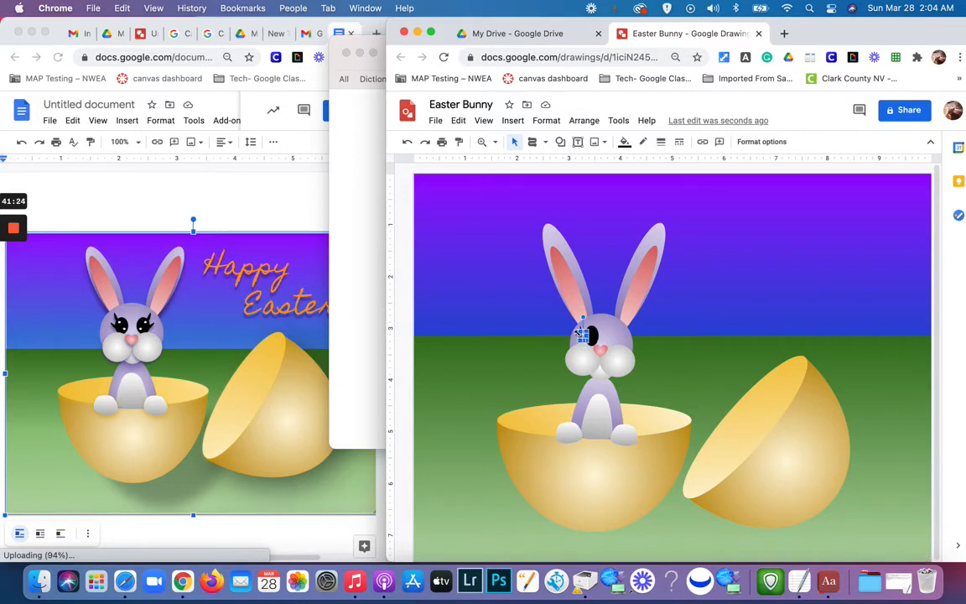
pyautogui.click(586, 320)
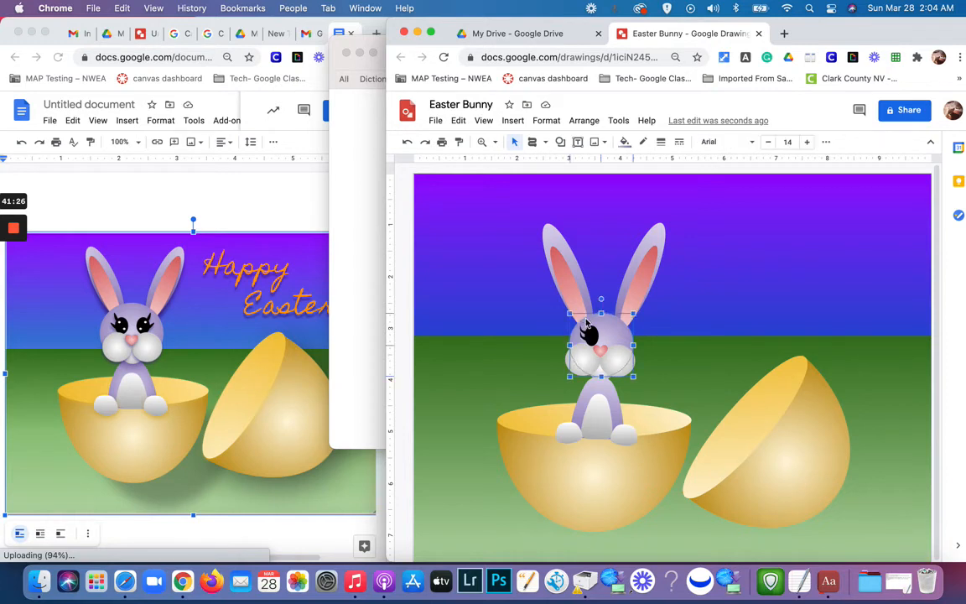
pyautogui.click(583, 338)
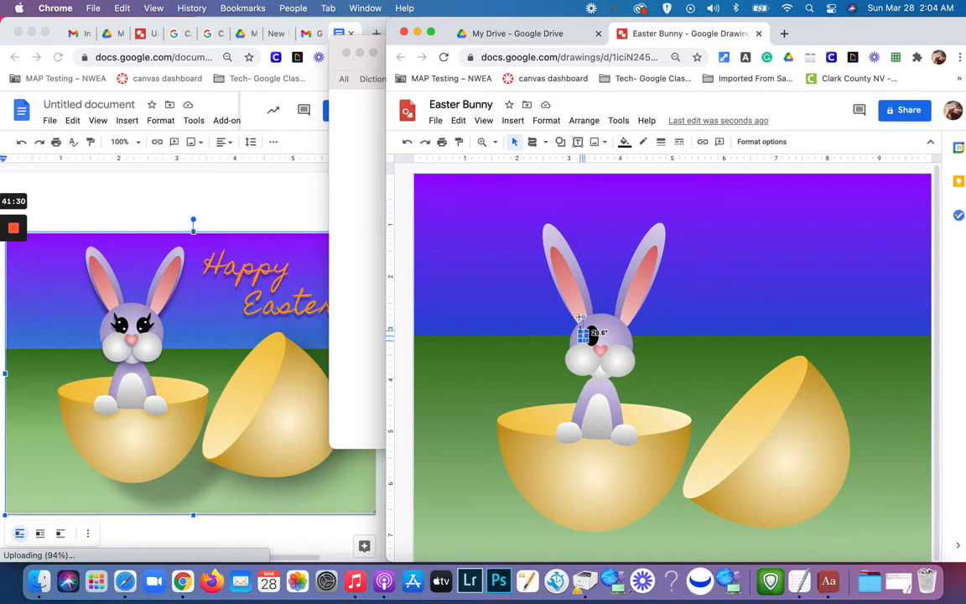
pyautogui.moveTo(582, 317); pyautogui.dragTo(626, 313)
pyautogui.click(687, 315)
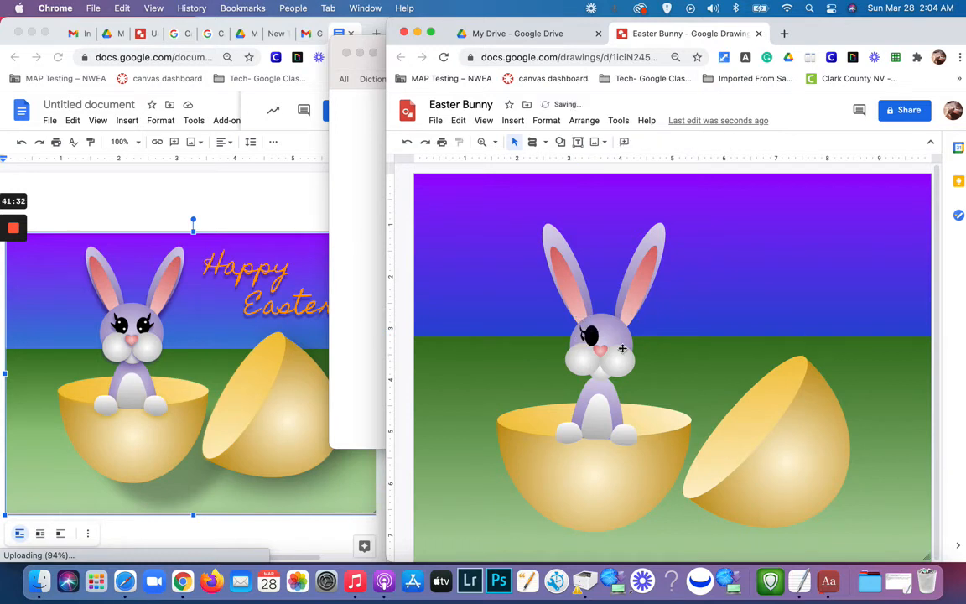
# Step: Rotate the lower eyelash counterclockwise so that it tilts outward from the eye
pyautogui.click(585, 338)
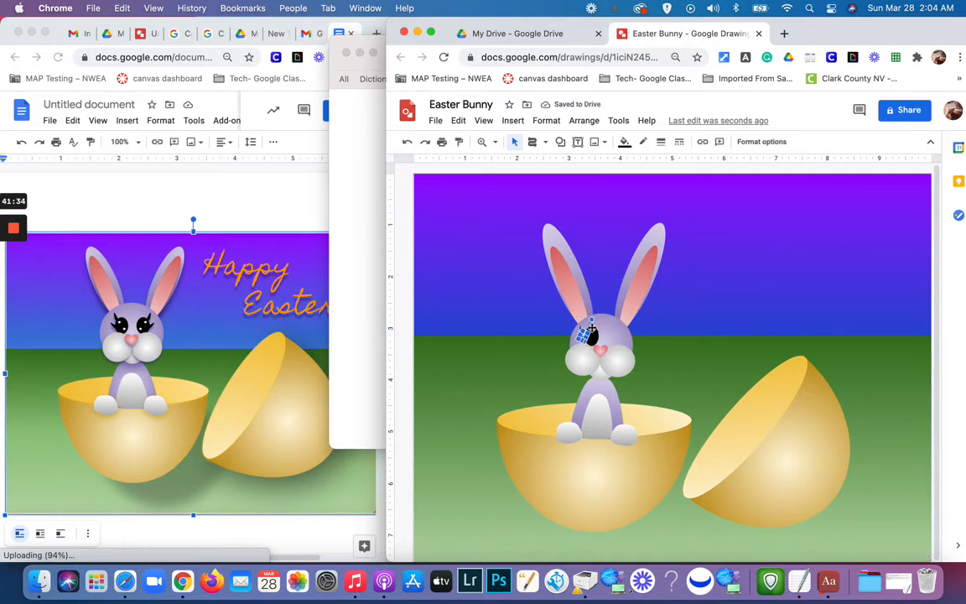
pyautogui.moveTo(589, 319); pyautogui.dragTo(581, 319)
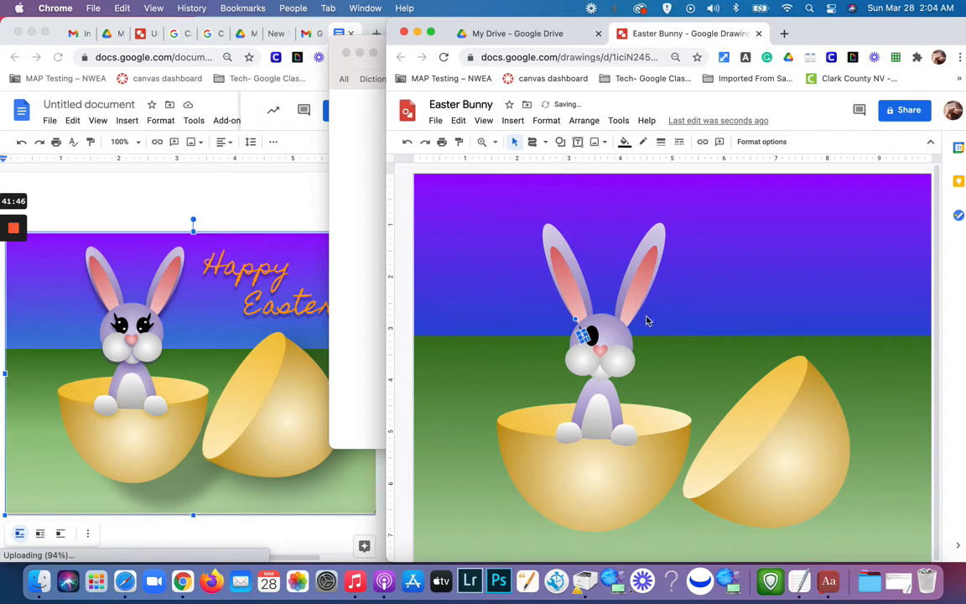
pyautogui.click(684, 309)
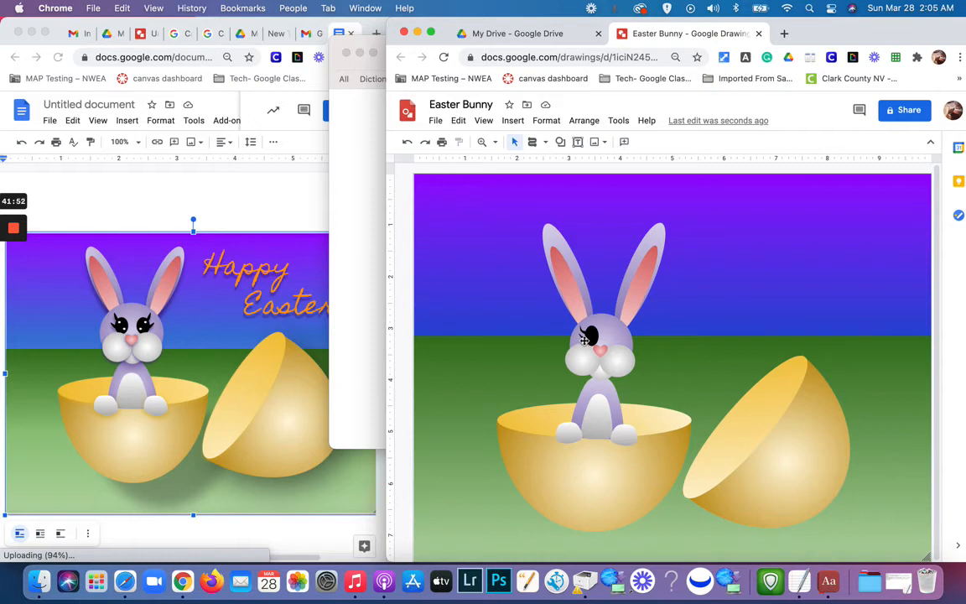
# Step: Try to resize the tilted lower eyelash from its outer corner
pyautogui.click(584, 337)
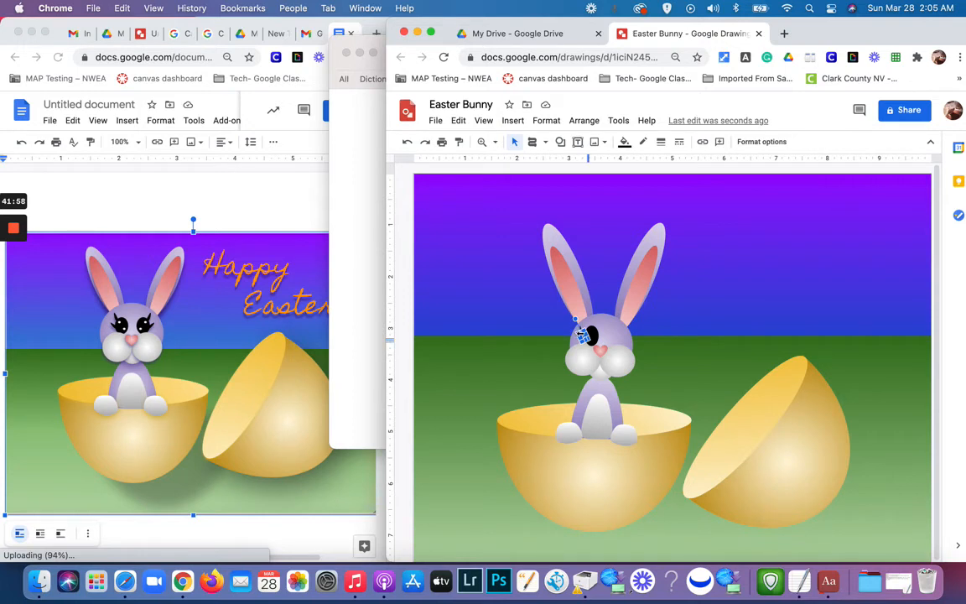
pyautogui.moveTo(581, 334); pyautogui.dragTo(580, 331)
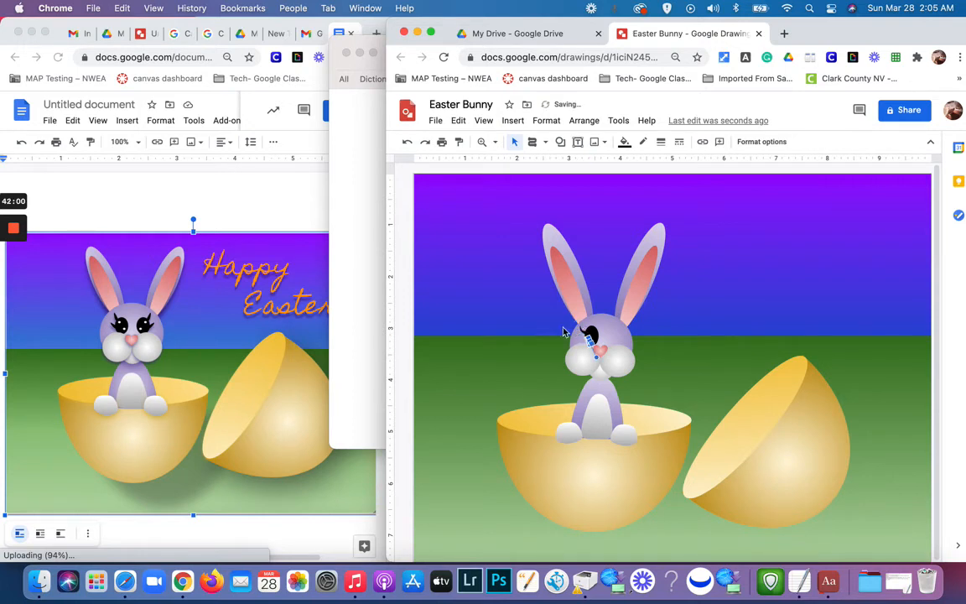
pyautogui.click(556, 335)
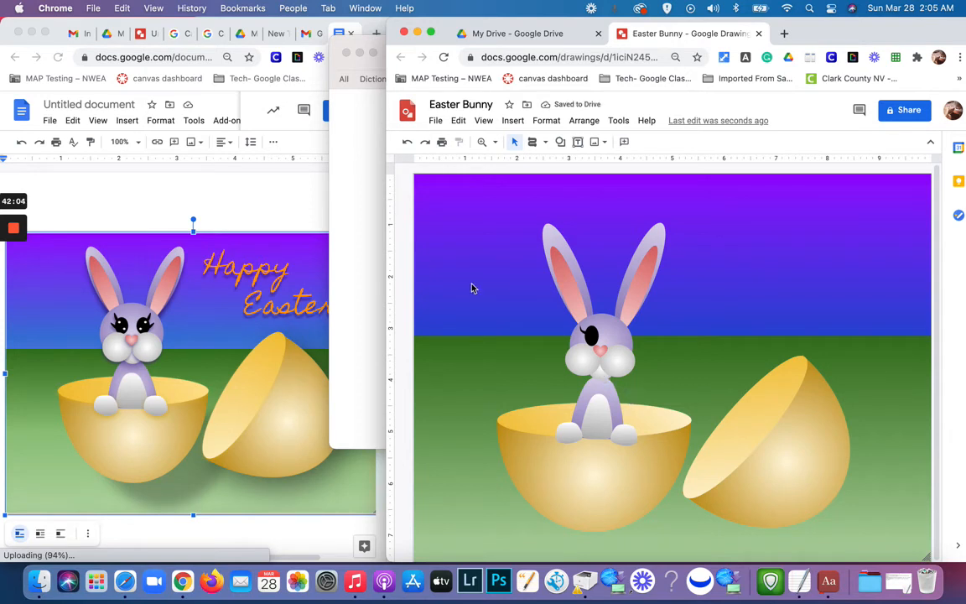
# Step: Undo the last change to the lower eyelash and nudge it outward along the eye's outer edge
pyautogui.click(408, 142)
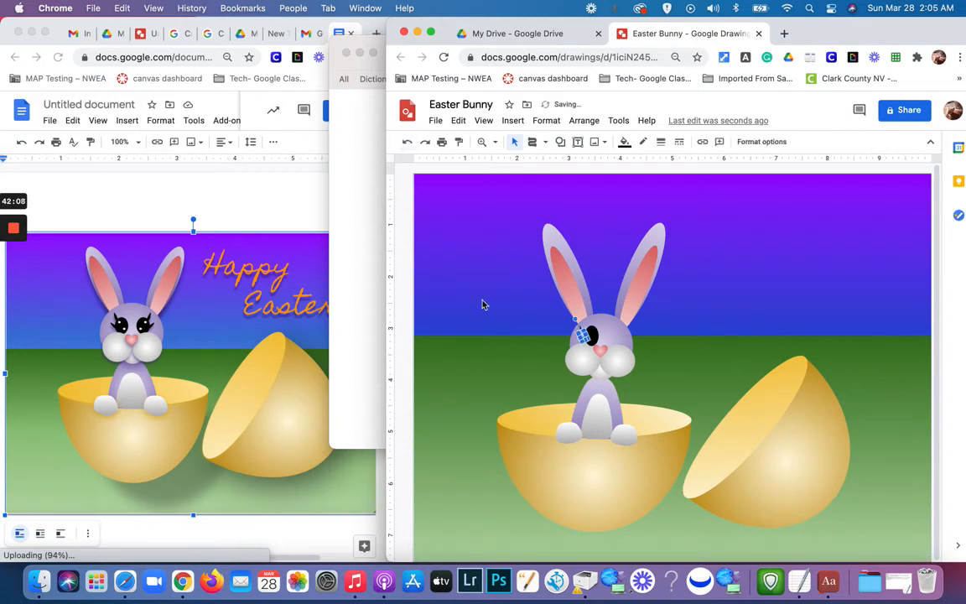
pyautogui.click(585, 337)
pyautogui.moveTo(578, 335); pyautogui.dragTo(574, 332)
pyautogui.click(547, 309)
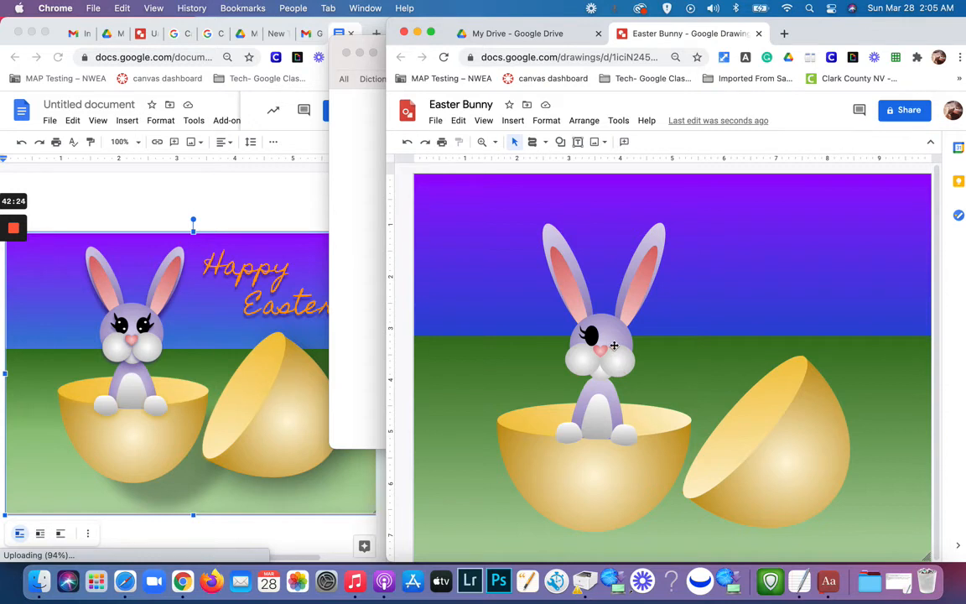
# Step: Reduce the height of the bunny's black eye oval slightly from its upper edge
pyautogui.click(591, 335)
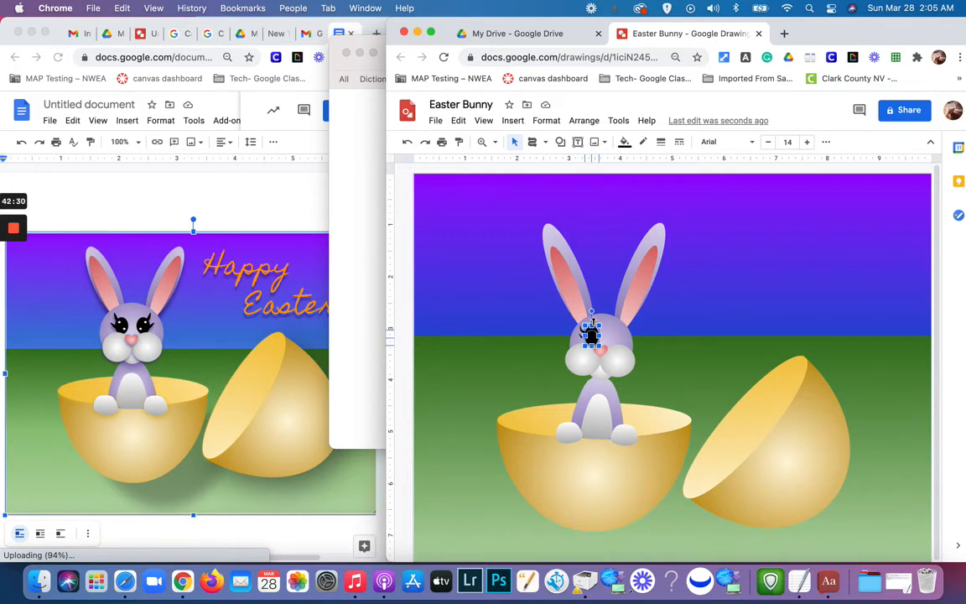
pyautogui.moveTo(593, 321); pyautogui.dragTo(595, 323)
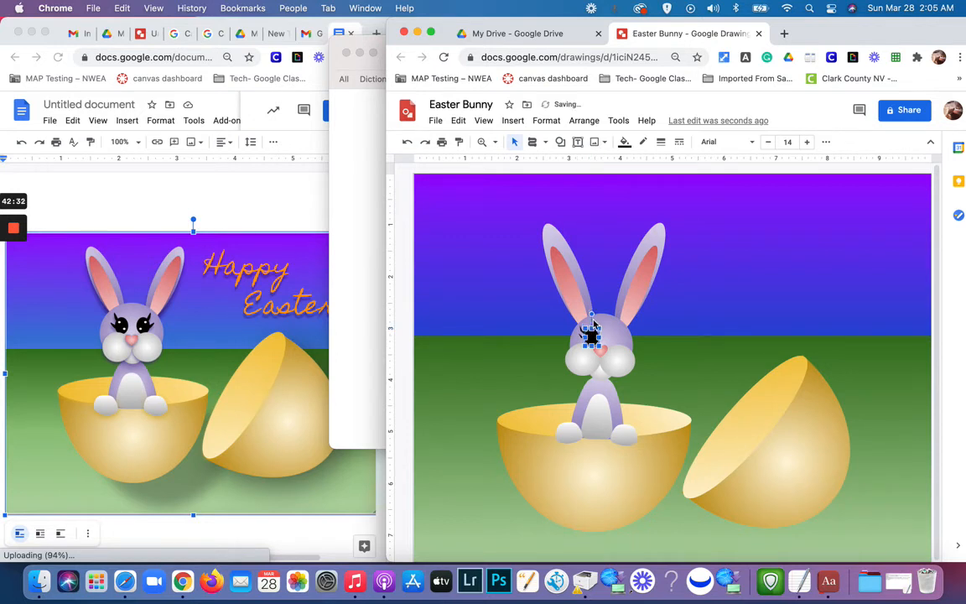
pyautogui.click(601, 282)
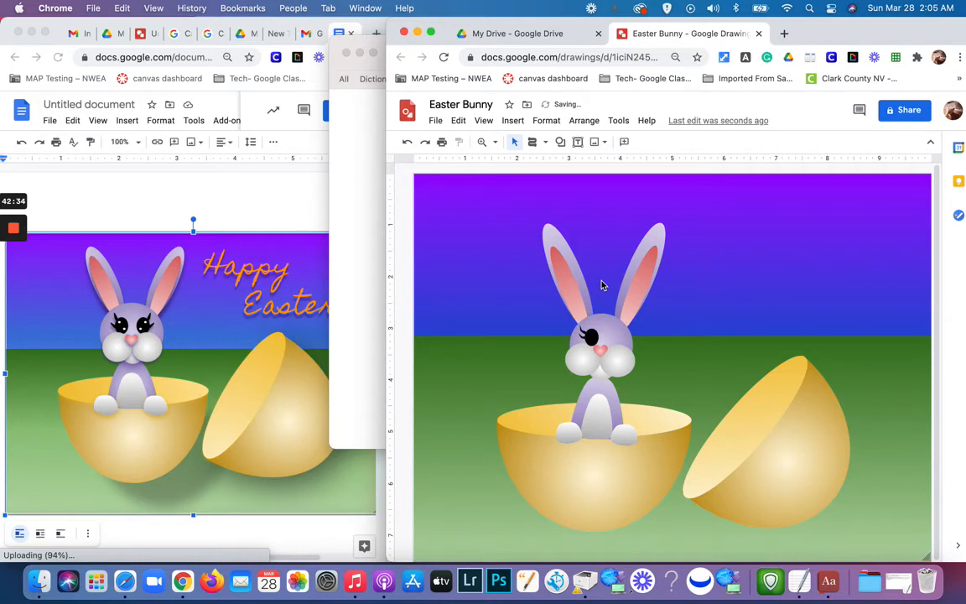
# Step: Duplicate the black eye oval and shrink the copy to a small oval at the eye's lower inner edge
pyautogui.click(591, 338)
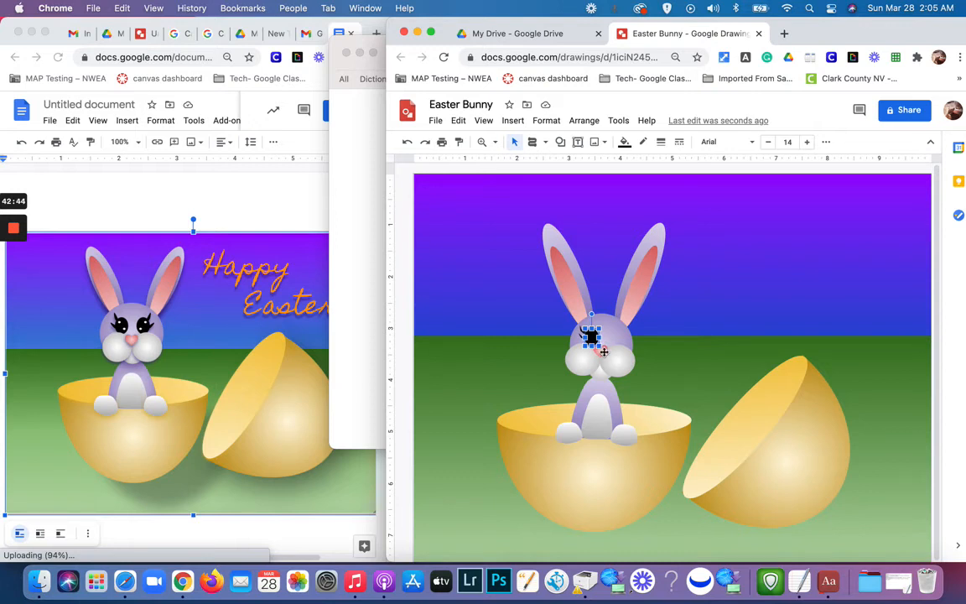
pyautogui.moveTo(604, 352); pyautogui.dragTo(609, 361)
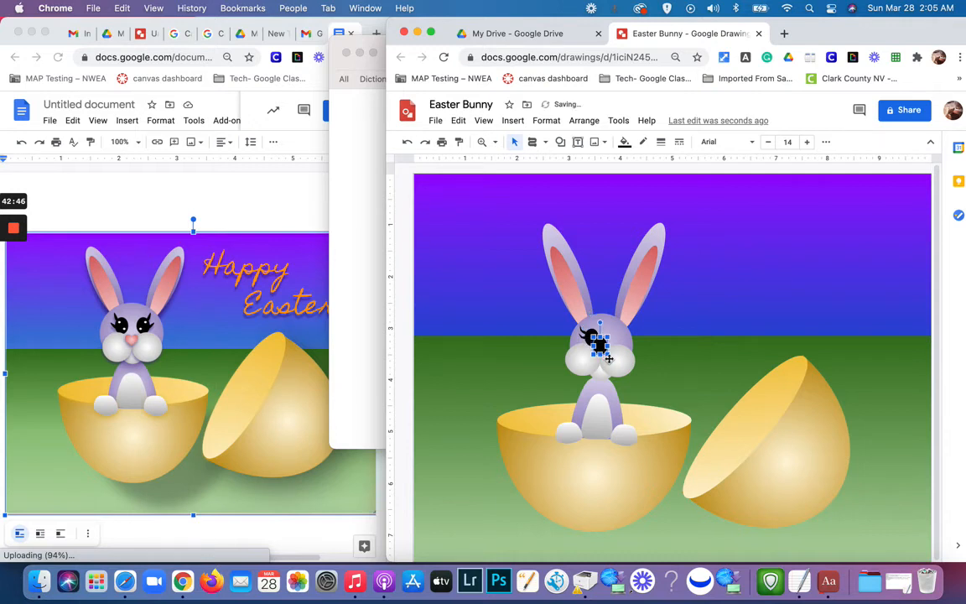
pyautogui.moveTo(609, 357); pyautogui.dragTo(592, 332)
pyautogui.click(672, 335)
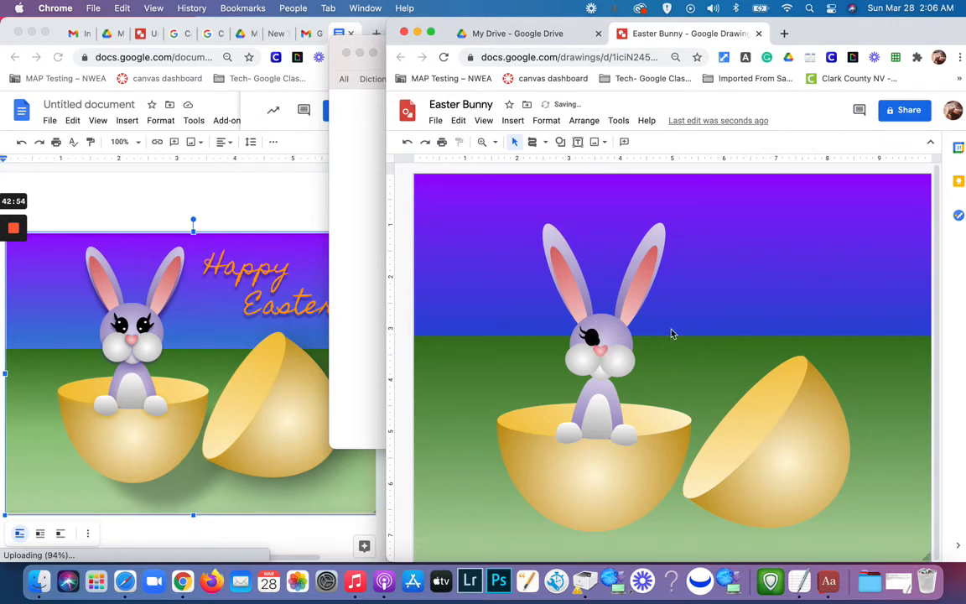
# Step: Fill the small oval copy with solid white
pyautogui.click(601, 343)
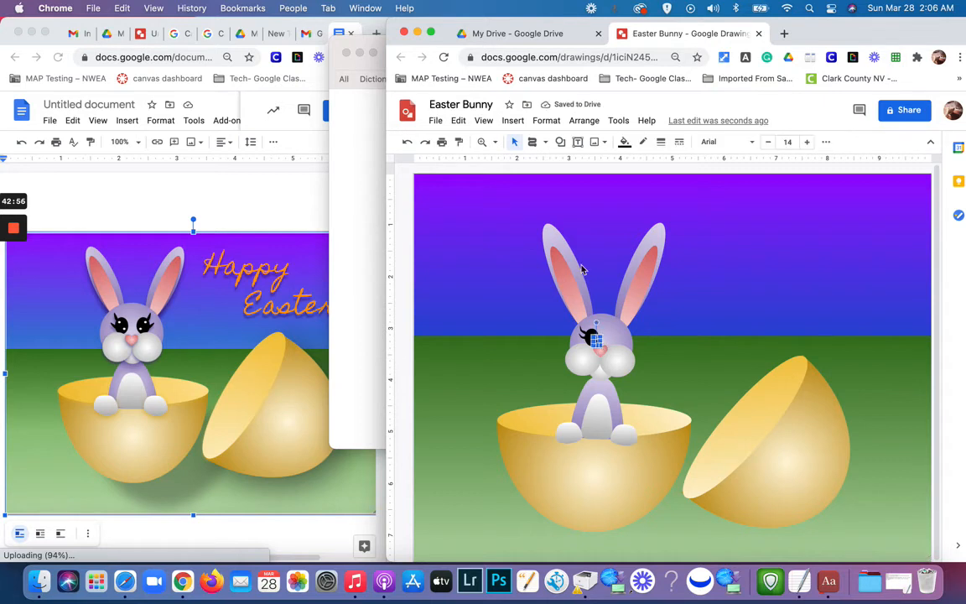
pyautogui.click(624, 141)
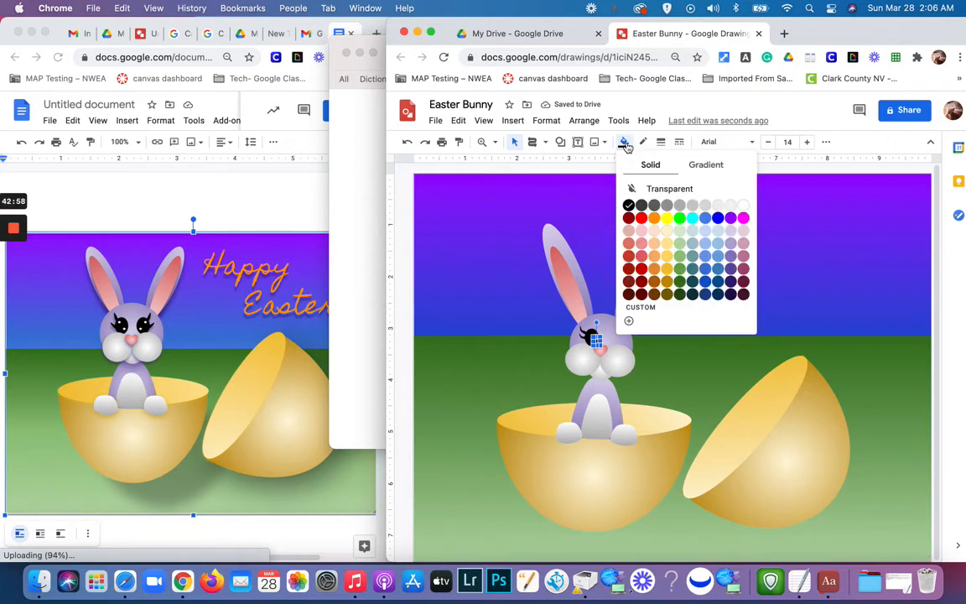
pyautogui.click(743, 206)
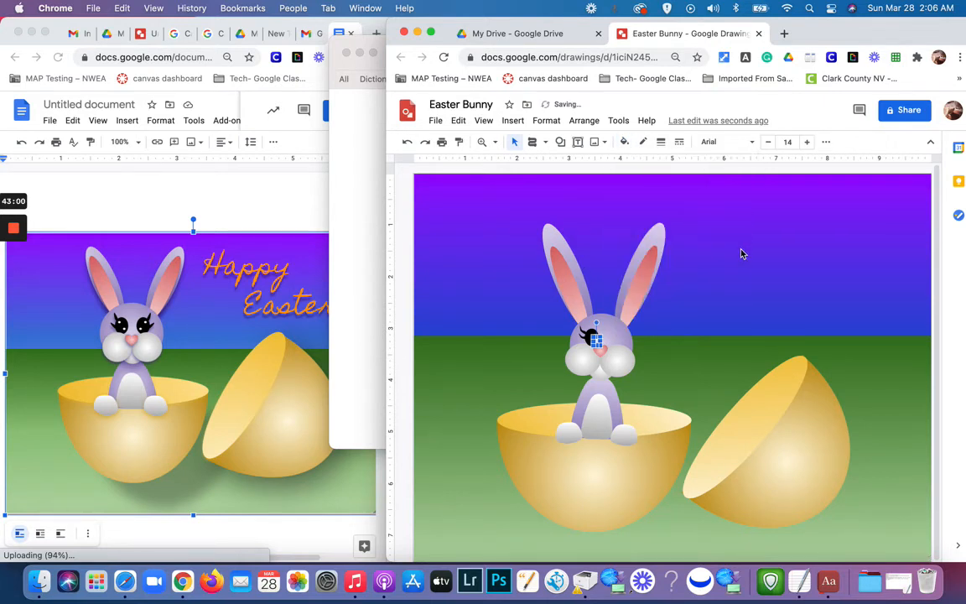
pyautogui.click(739, 267)
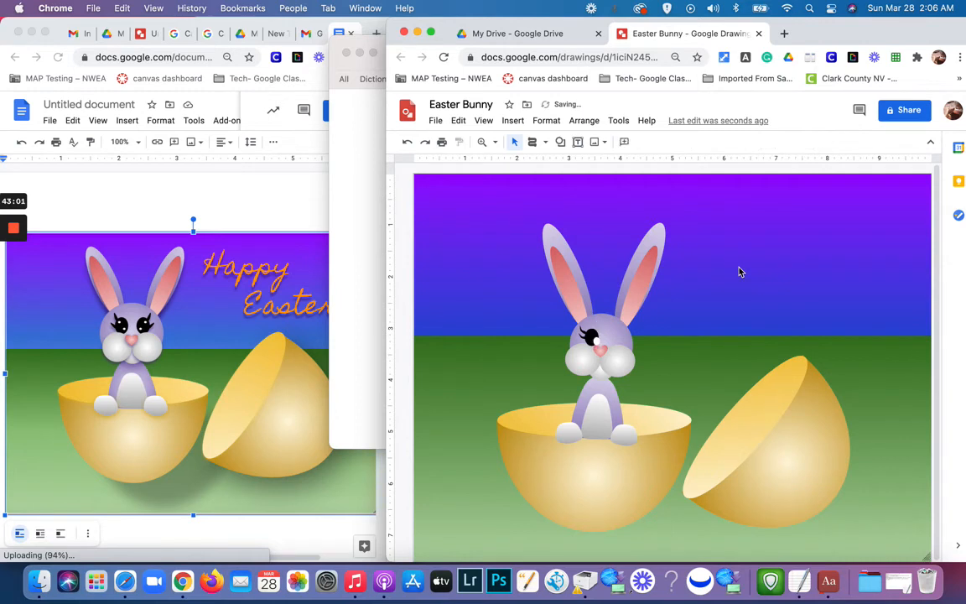
# Step: Move the white oval inside the black eye and adjust its size to fit within it
pyautogui.click(596, 339)
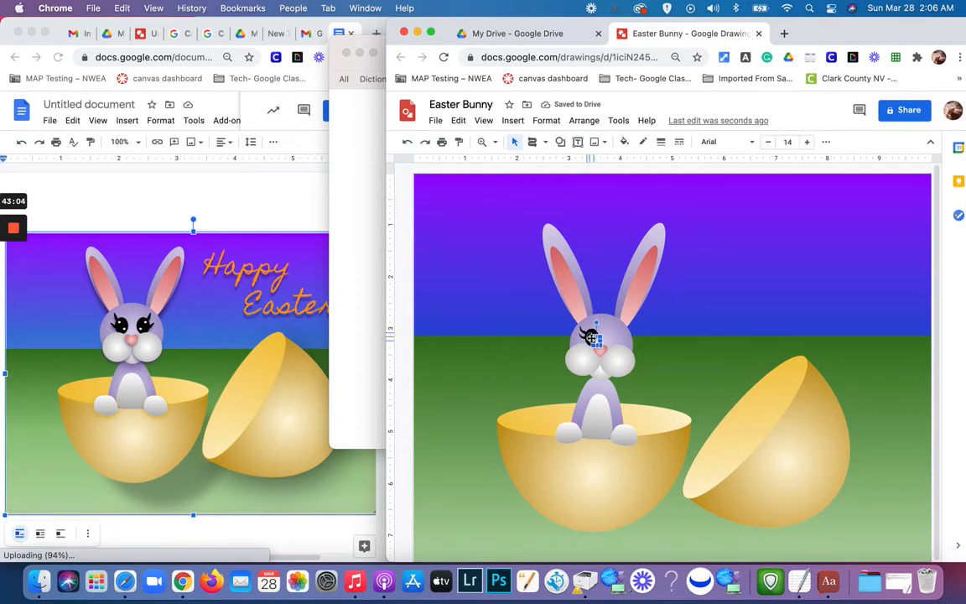
pyautogui.moveTo(592, 338); pyautogui.dragTo(591, 337)
pyautogui.moveTo(592, 338); pyautogui.dragTo(598, 344)
pyautogui.moveTo(599, 344); pyautogui.dragTo(594, 339)
pyautogui.click(603, 303)
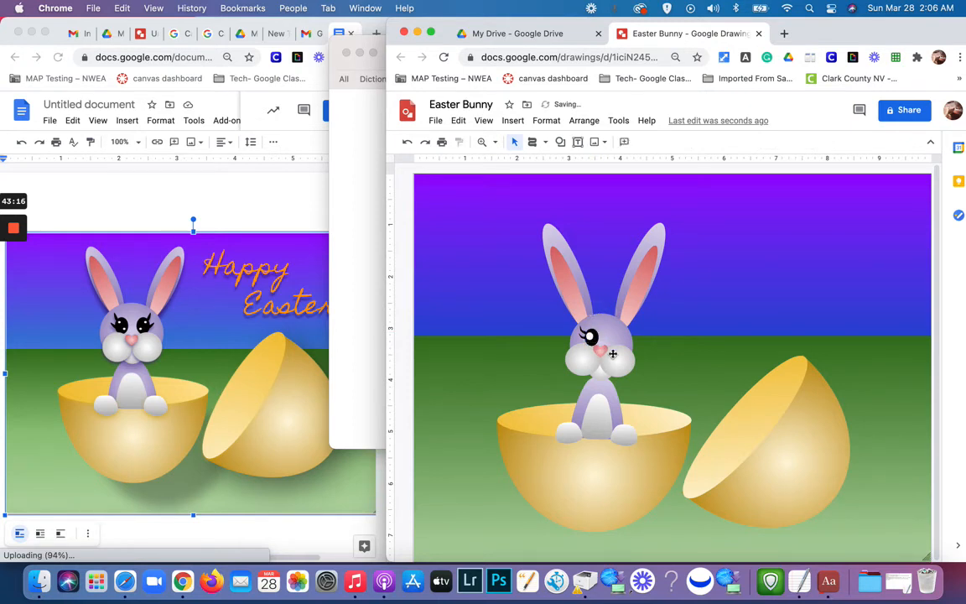
# Step: Adjust the white oval's size and centre it over the black eye
pyautogui.click(590, 336)
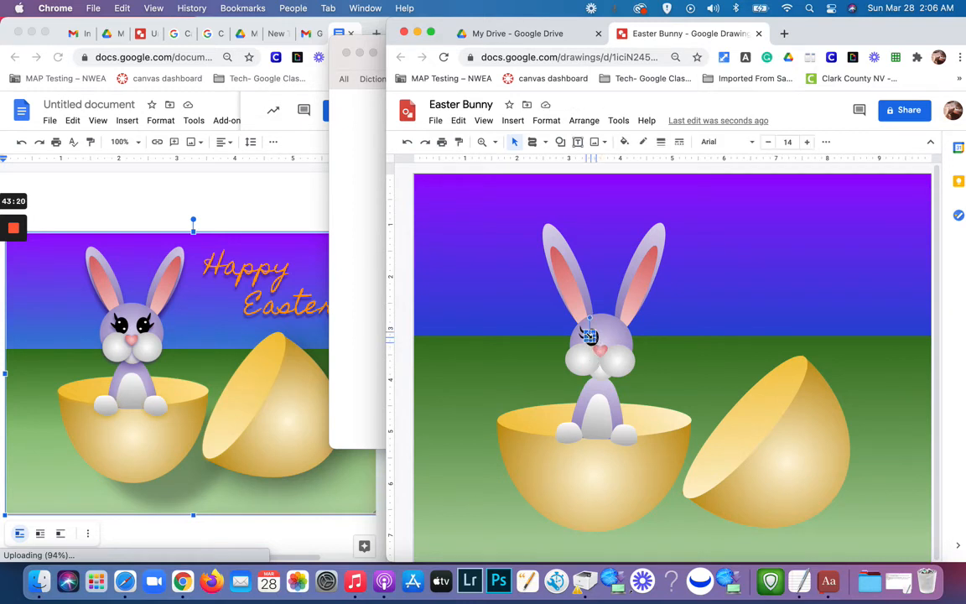
pyautogui.click(595, 297)
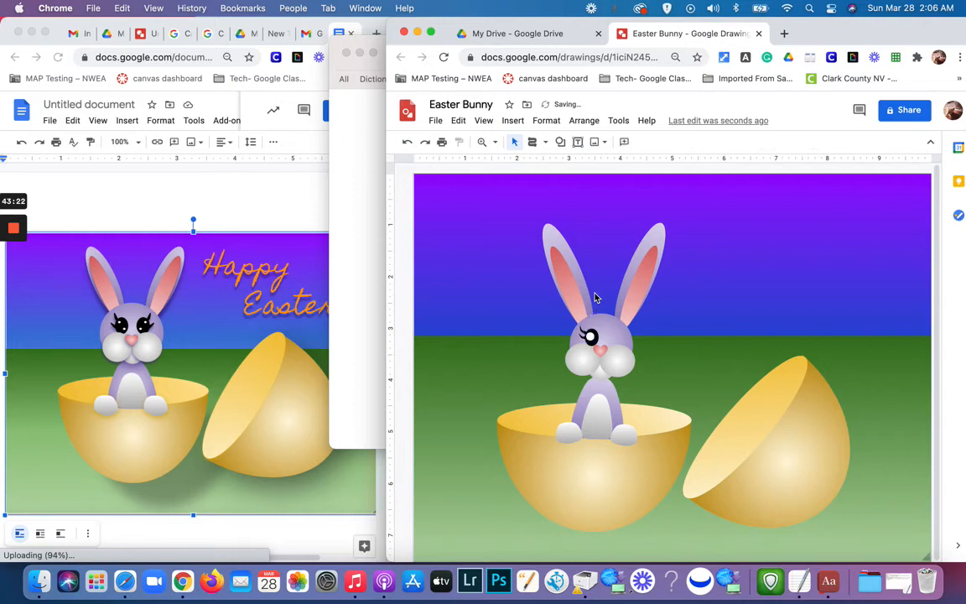
pyautogui.click(590, 335)
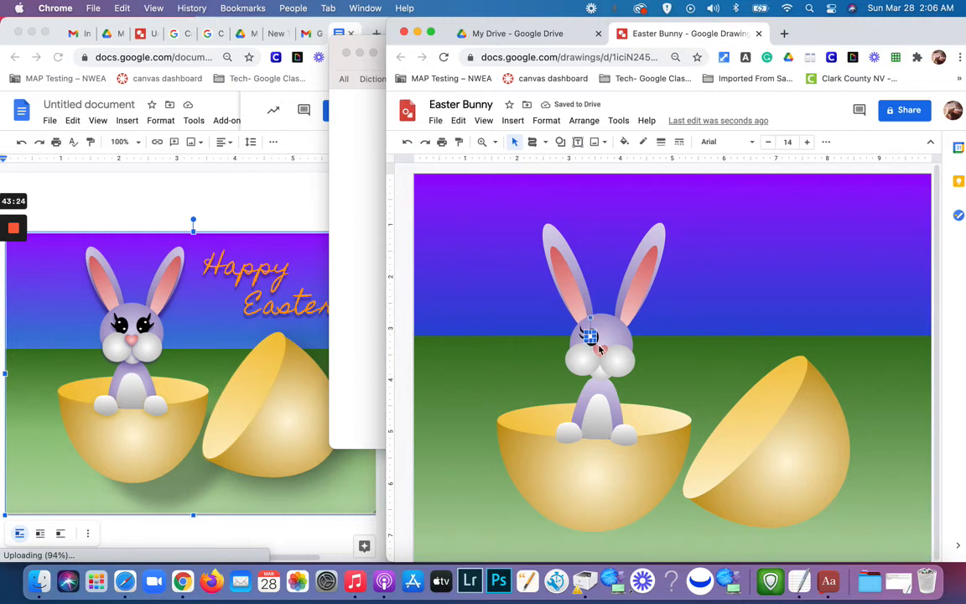
pyautogui.moveTo(595, 342); pyautogui.dragTo(587, 333)
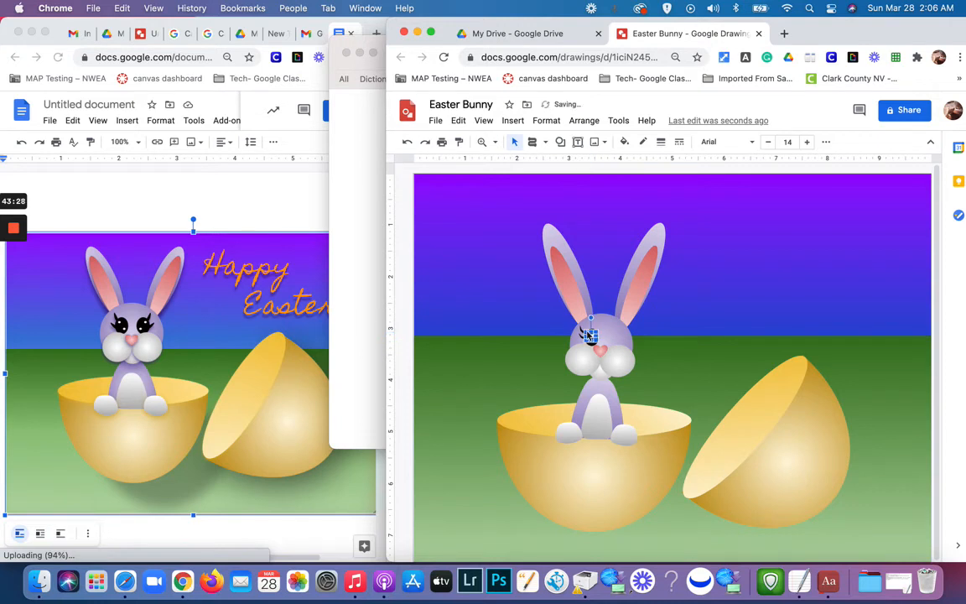
pyautogui.click(609, 281)
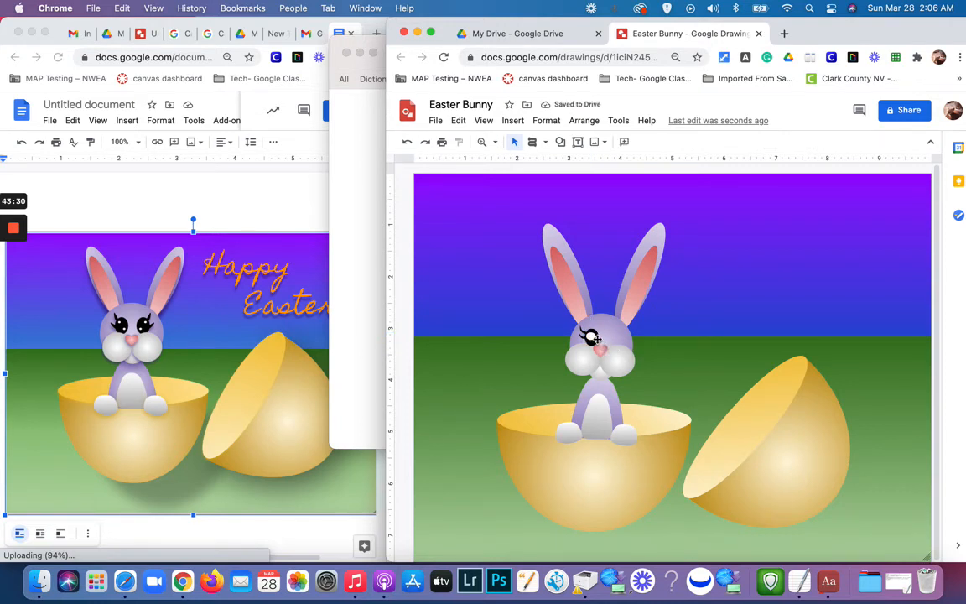
# Step: Narrow the white oval and keep it toward the outer side of the black eye
pyautogui.click(590, 336)
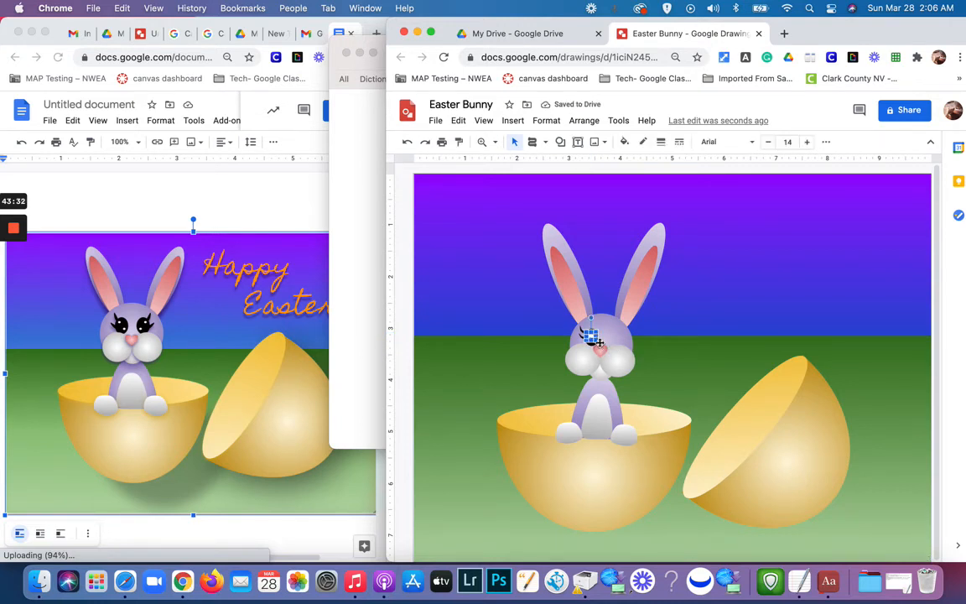
pyautogui.moveTo(597, 342); pyautogui.dragTo(596, 344)
pyautogui.moveTo(591, 336); pyautogui.dragTo(593, 337)
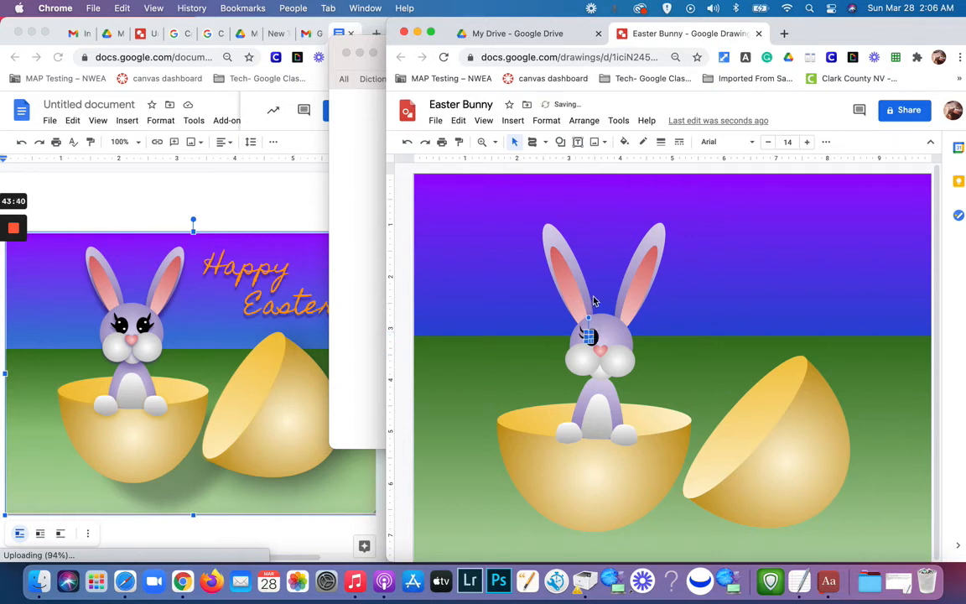
pyautogui.click(598, 298)
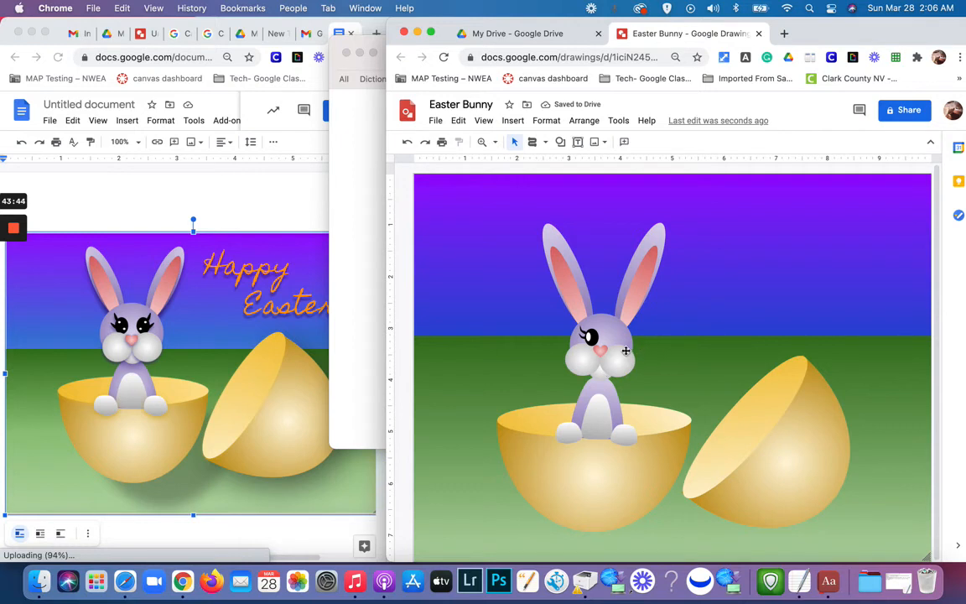
# Step: Move the white oval to the inner side of the black eye and adjust its size there
pyautogui.click(589, 336)
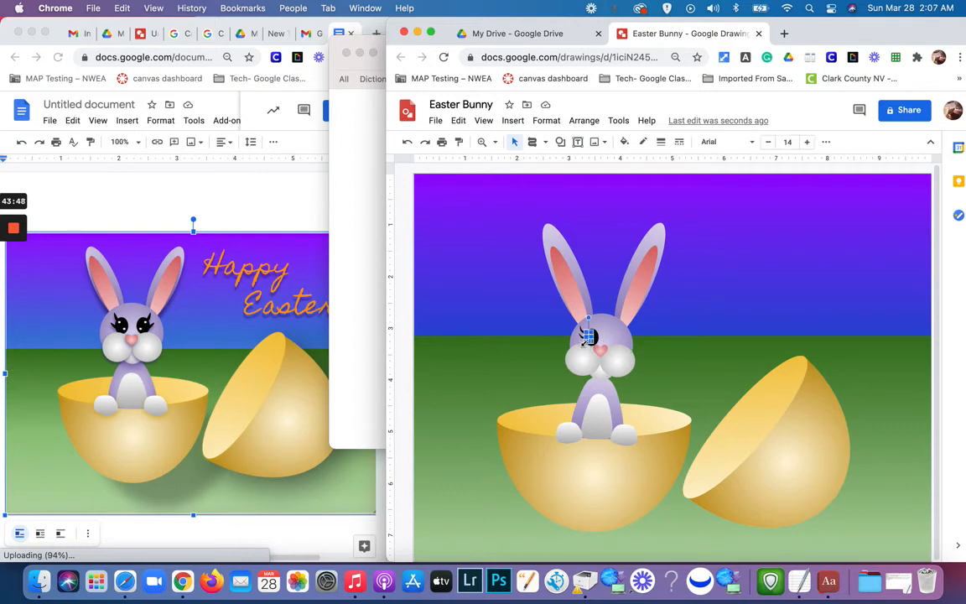
pyautogui.moveTo(588, 334); pyautogui.dragTo(604, 342)
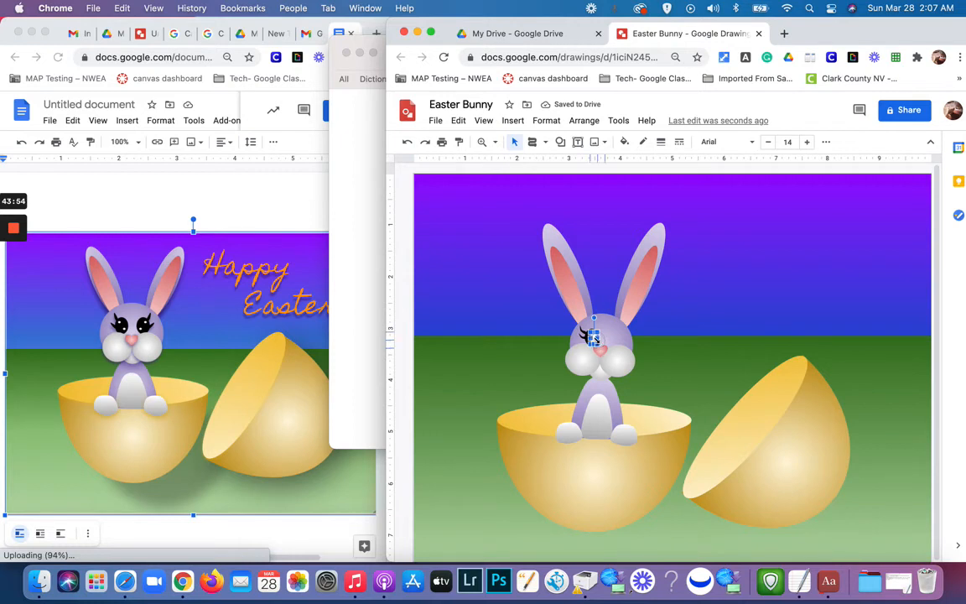
pyautogui.moveTo(592, 338); pyautogui.dragTo(590, 334)
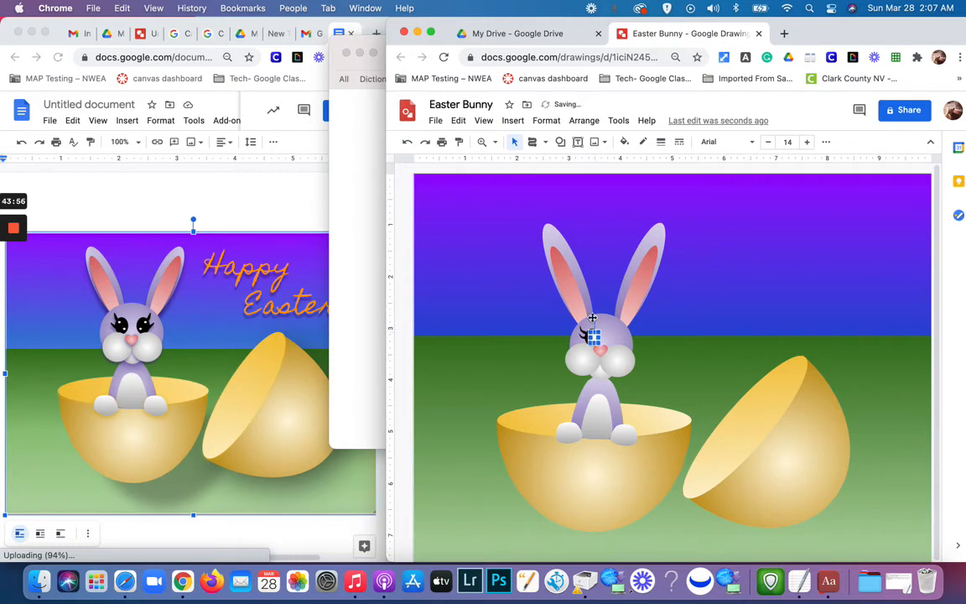
pyautogui.press('Escape')
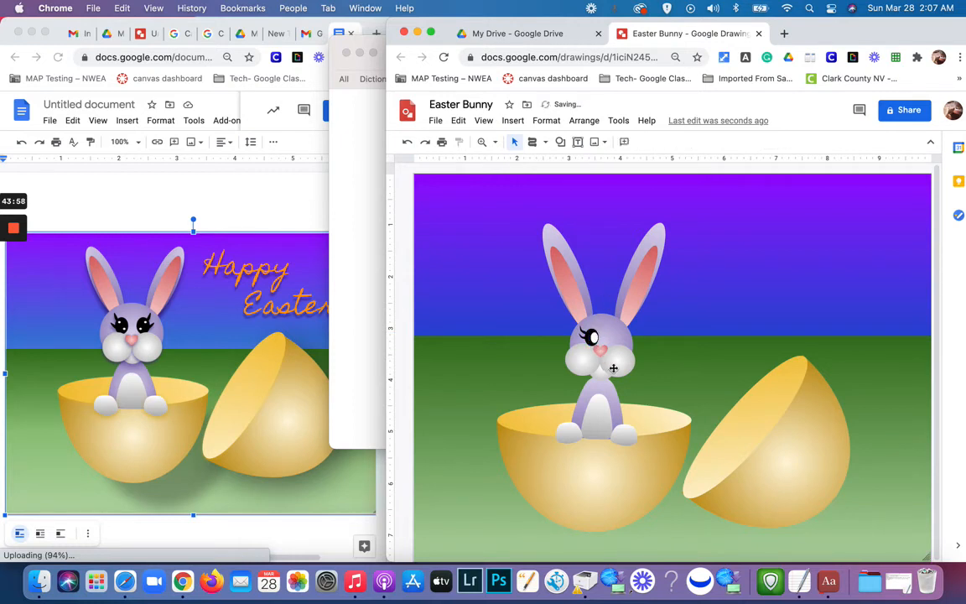
# Step: Shrink the white oval to a tiny highlight at the upper inner edge of the black eye
pyautogui.click(591, 337)
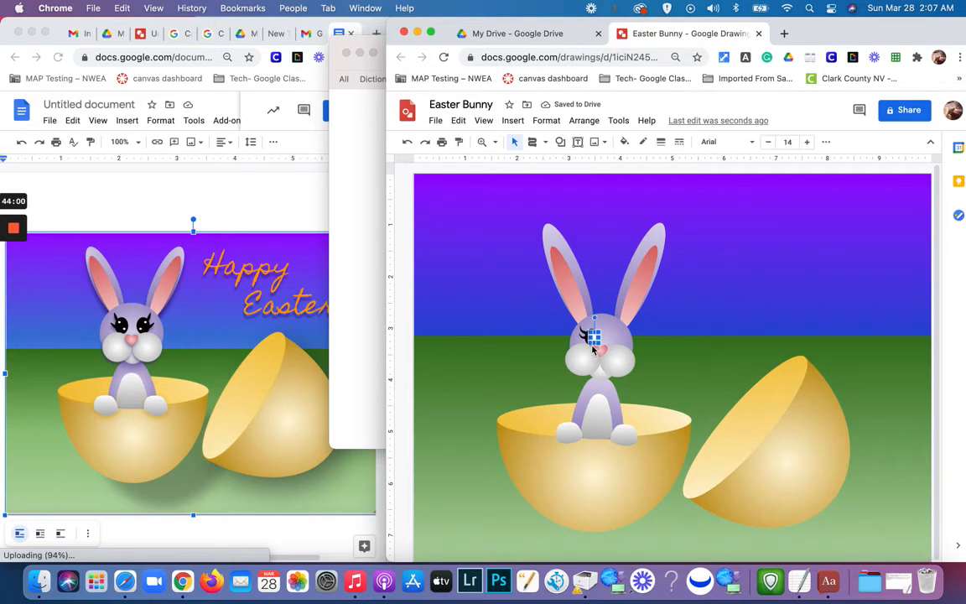
pyautogui.moveTo(590, 335); pyautogui.dragTo(592, 336)
pyautogui.moveTo(595, 332); pyautogui.dragTo(593, 332)
pyautogui.press('Escape')
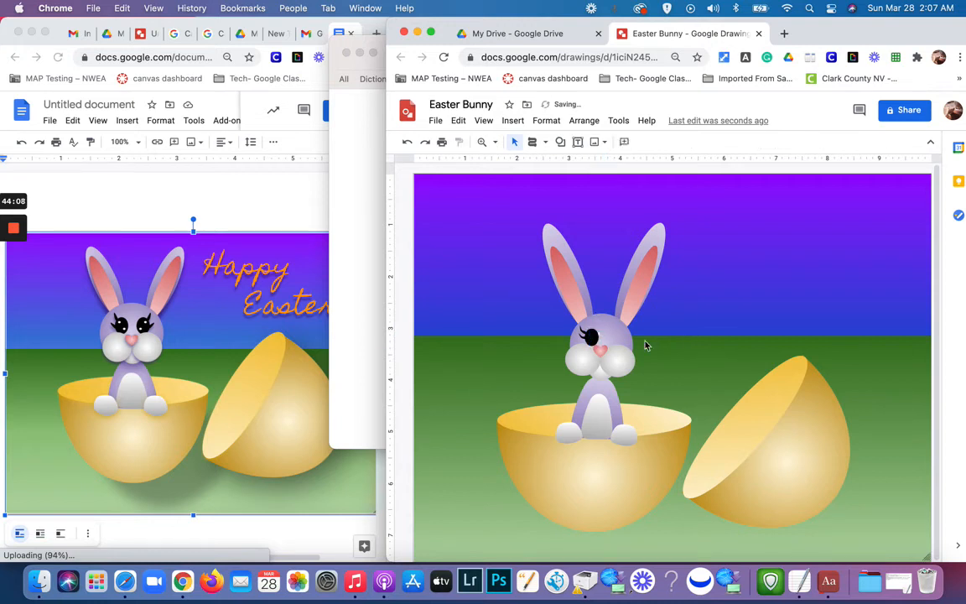
pyautogui.click(591, 334)
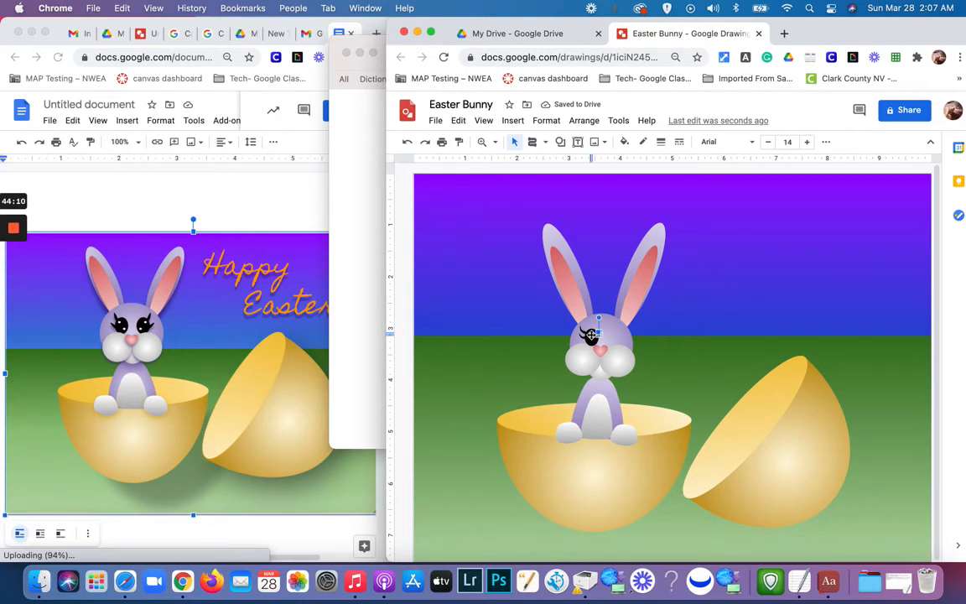
pyautogui.click(621, 330)
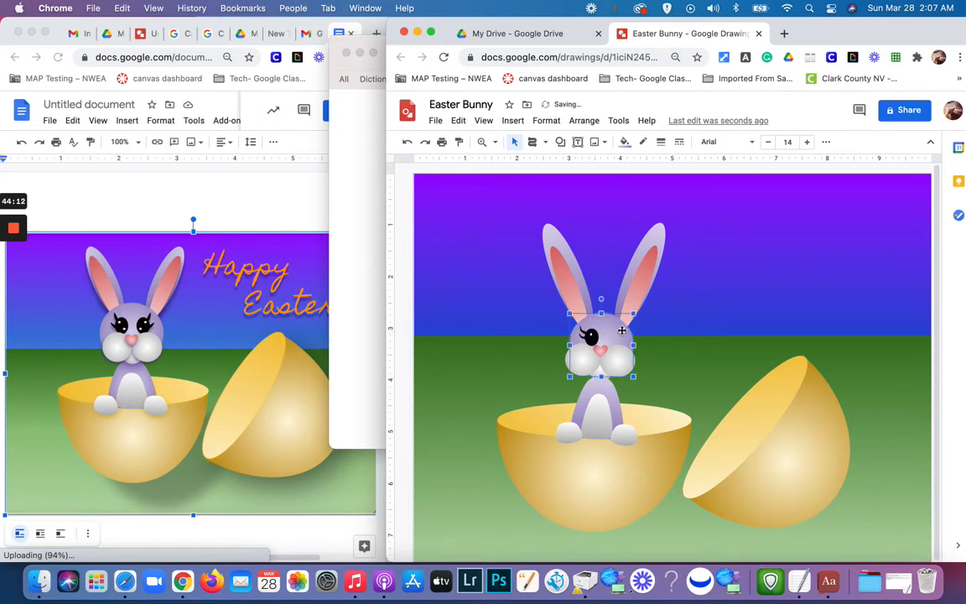
pyautogui.press('Escape')
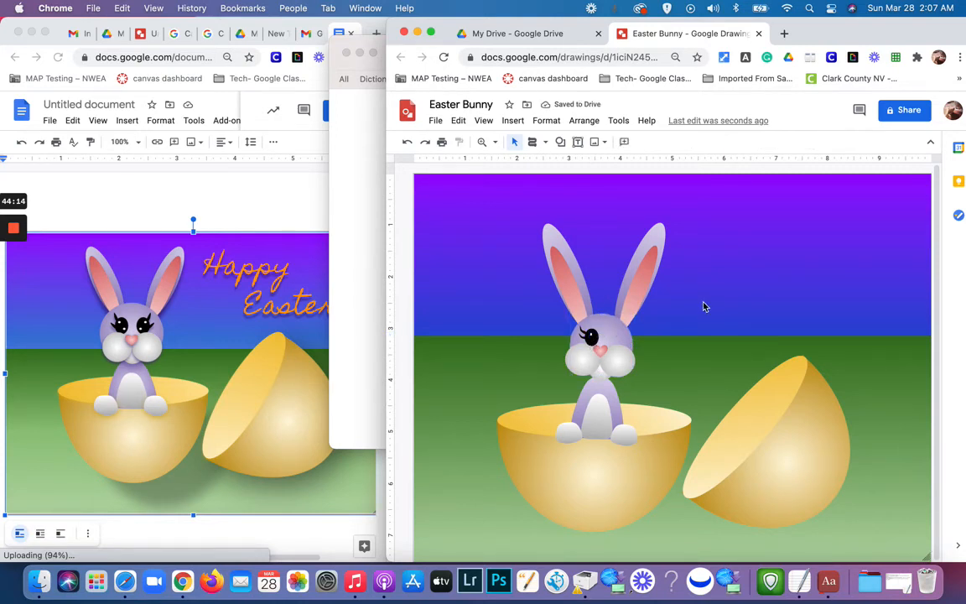
# Step: Duplicate the tiny white highlight and shift the copy slightly inward, just above the bunny's nose
pyautogui.click(590, 335)
pyautogui.press('super+d')
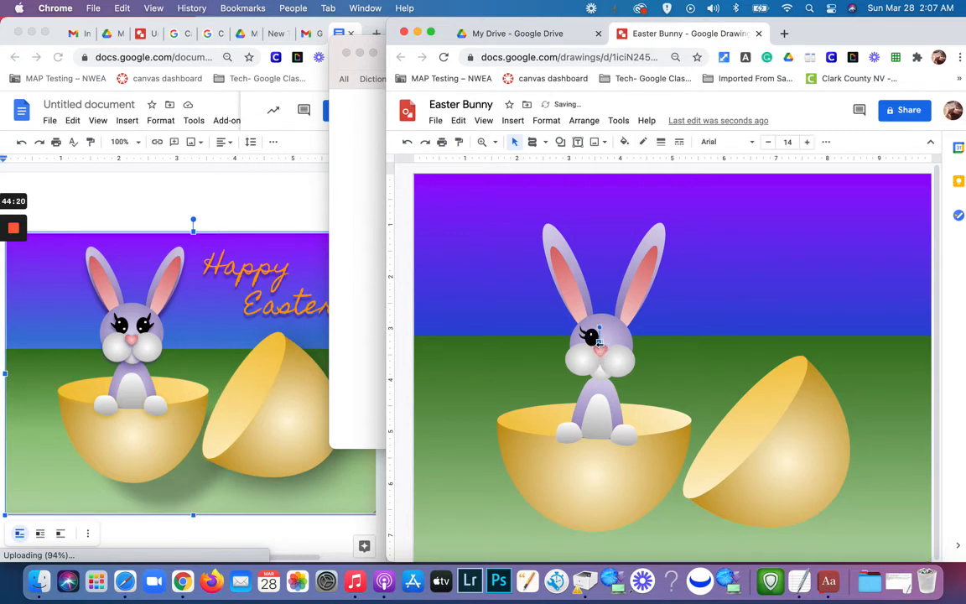
pyautogui.moveTo(600, 343); pyautogui.dragTo(603, 343)
pyautogui.press('ctrl+super+d')
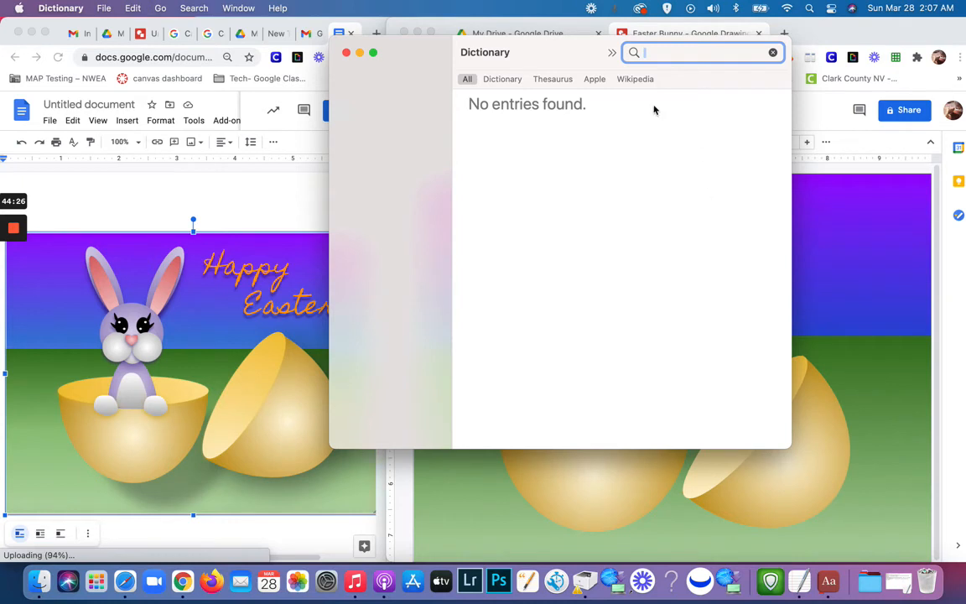
pyautogui.click(346, 52)
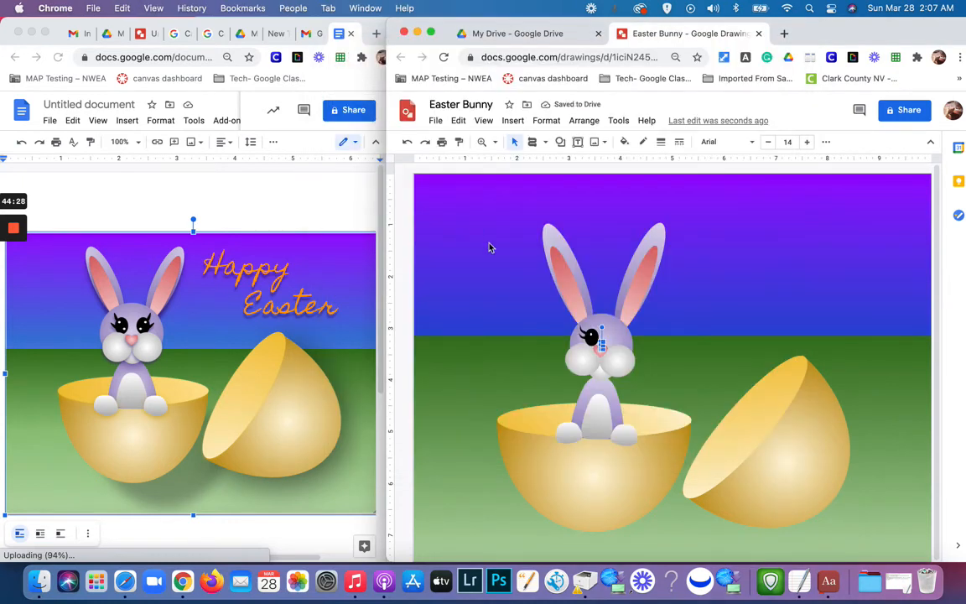
pyautogui.click(601, 344)
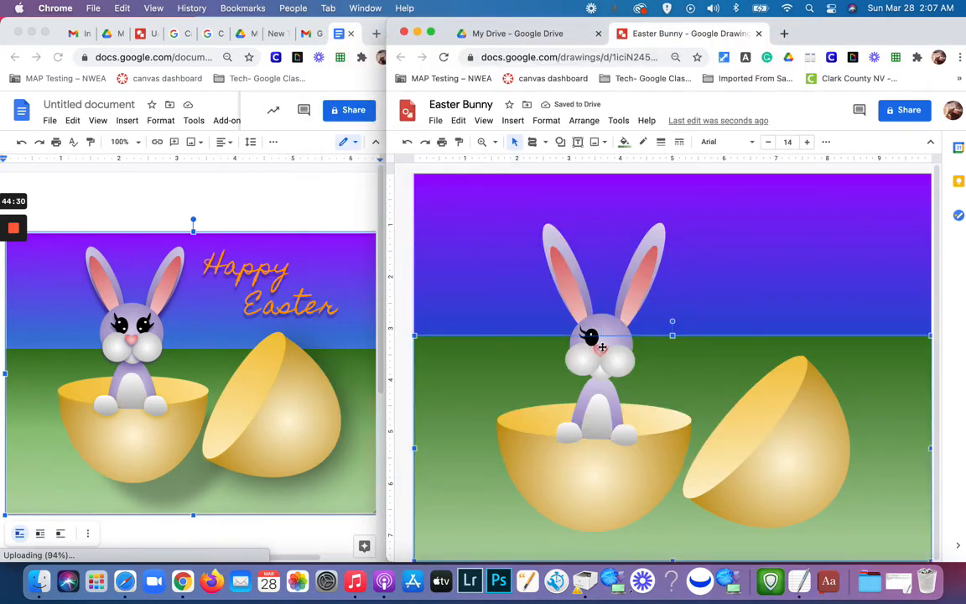
# Step: Move the duplicated white highlight onto the lower inner part of the black eye and adjust its shape
pyautogui.moveTo(602, 345); pyautogui.dragTo(594, 340)
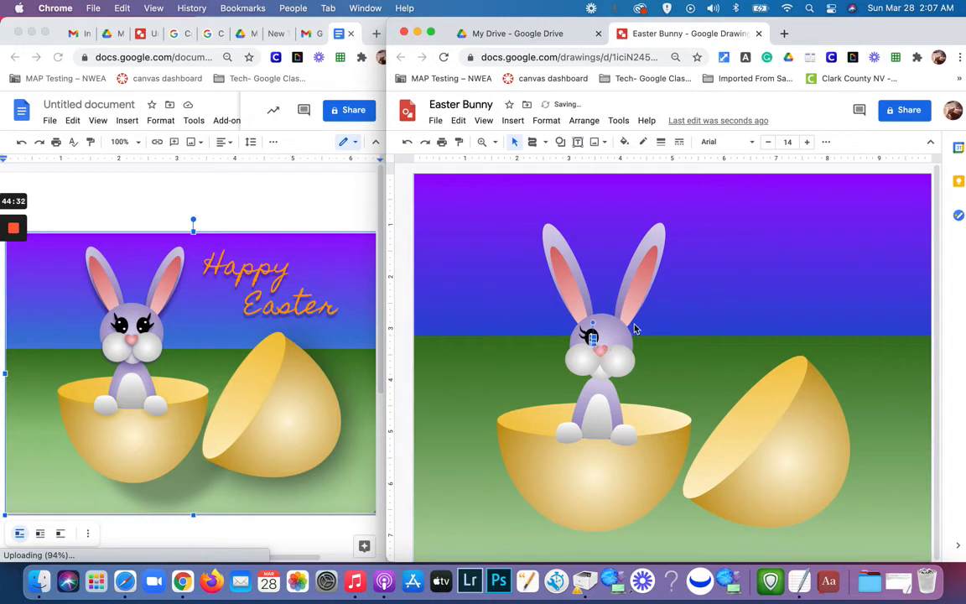
pyautogui.click(635, 328)
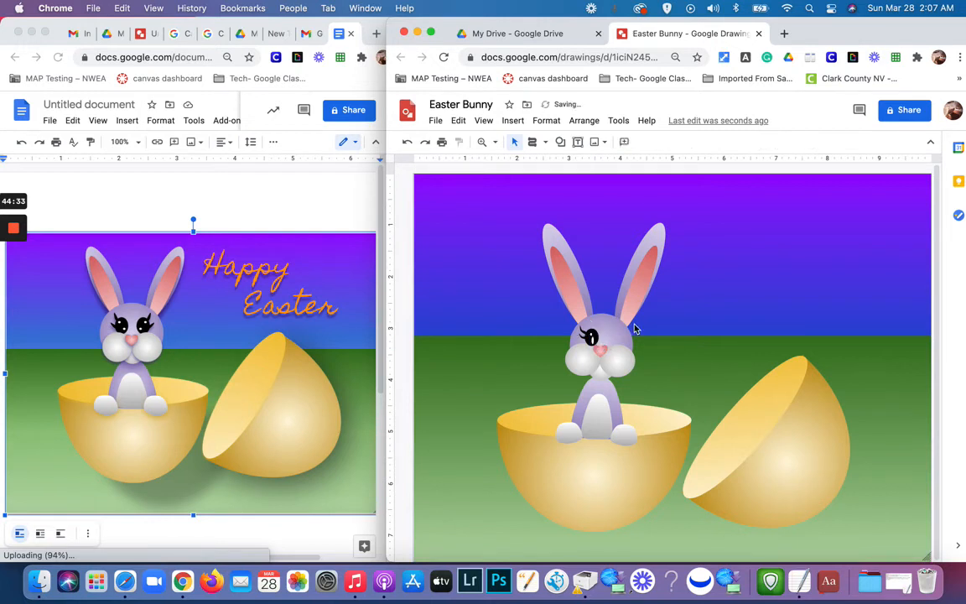
pyautogui.click(592, 337)
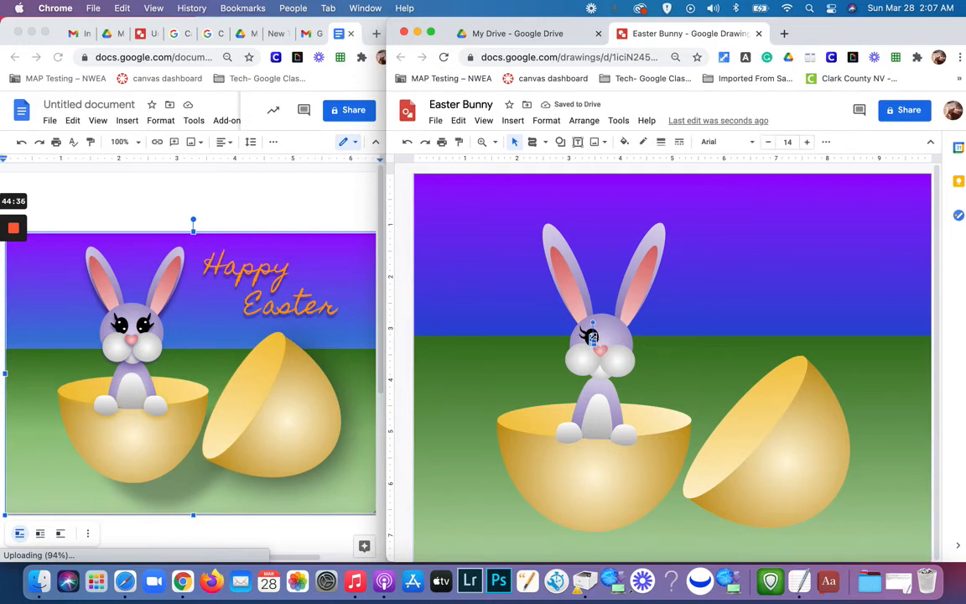
pyautogui.moveTo(594, 340); pyautogui.dragTo(595, 342)
pyautogui.click(608, 302)
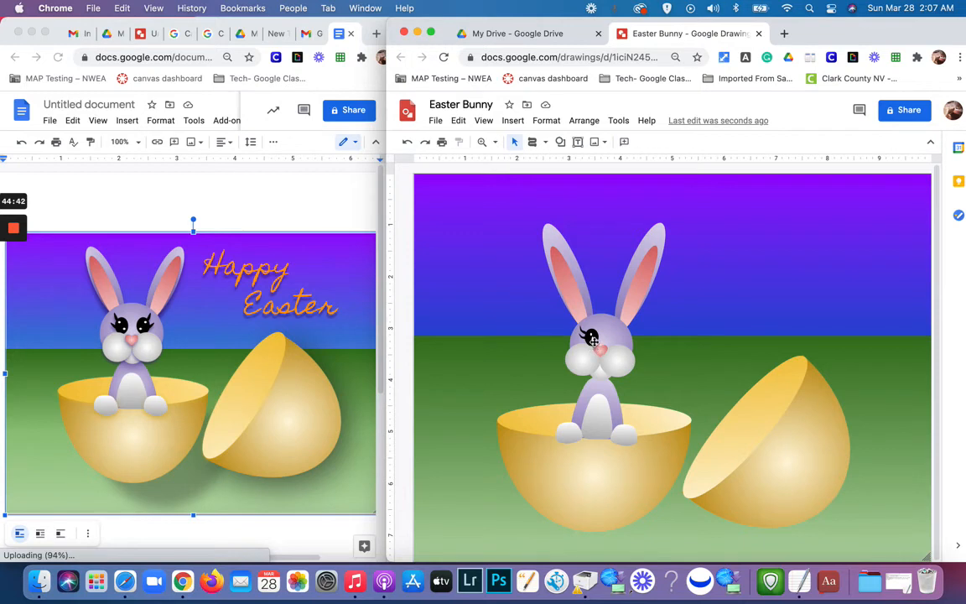
# Step: Widen the duplicated white highlight toward the bunny's nose and fine-tune its place at the eye's inner edge
pyautogui.click(591, 338)
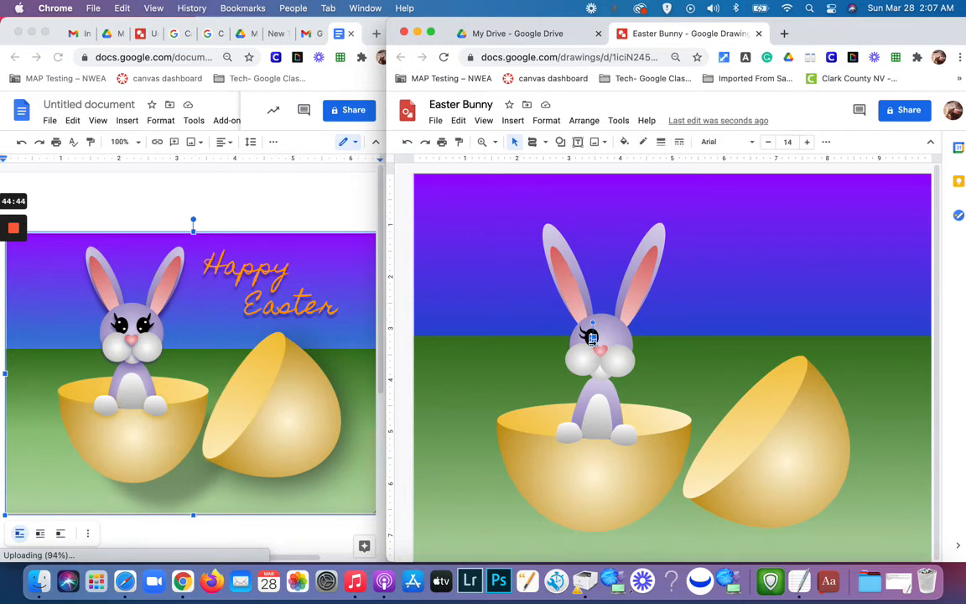
pyautogui.moveTo(595, 340); pyautogui.dragTo(602, 341)
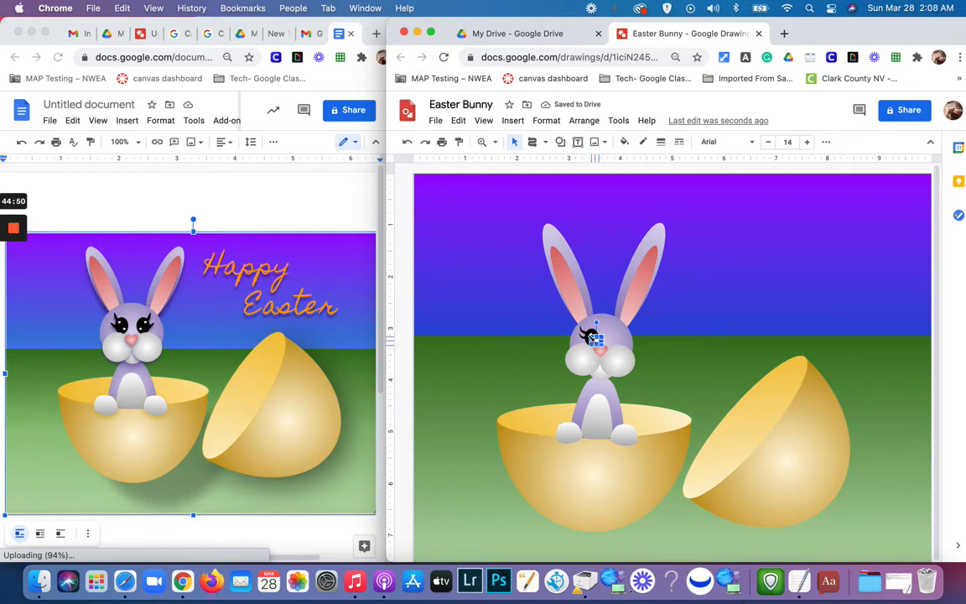
pyautogui.moveTo(592, 338); pyautogui.dragTo(590, 336)
pyautogui.click(617, 296)
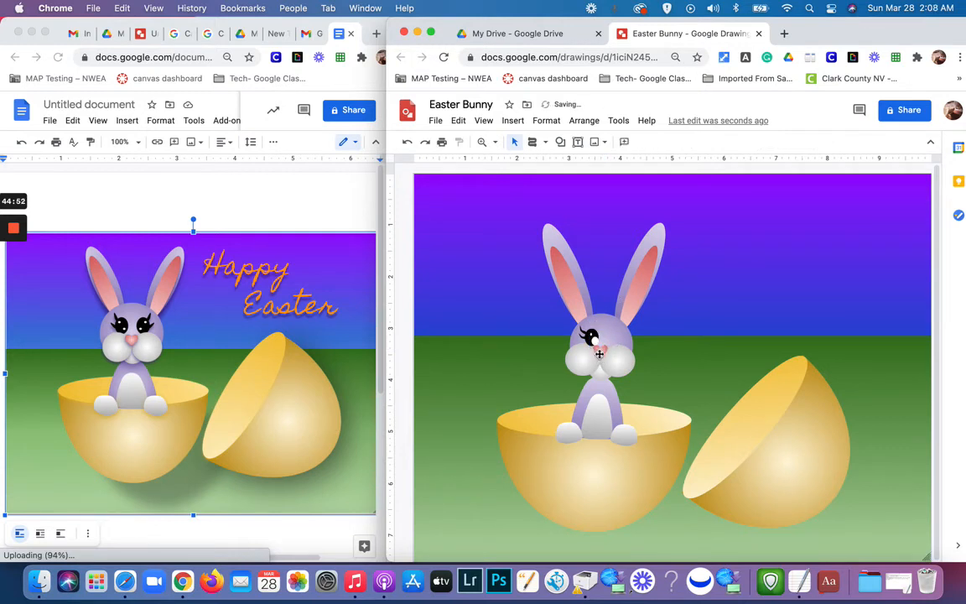
# Step: Reduce the size of the white highlight at the lower inner edge of the black eye
pyautogui.click(589, 335)
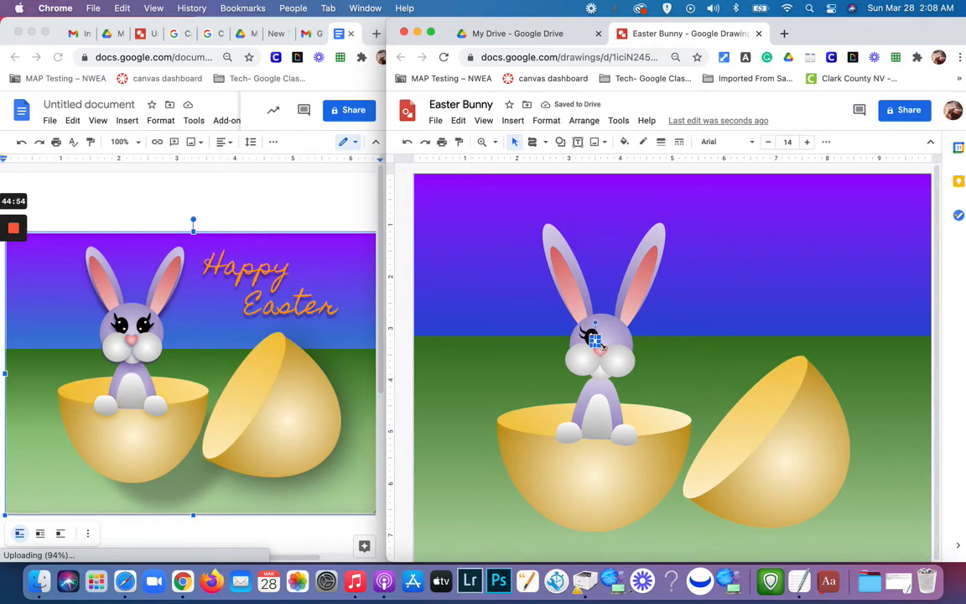
pyautogui.moveTo(600, 345); pyautogui.dragTo(592, 337)
pyautogui.click(606, 286)
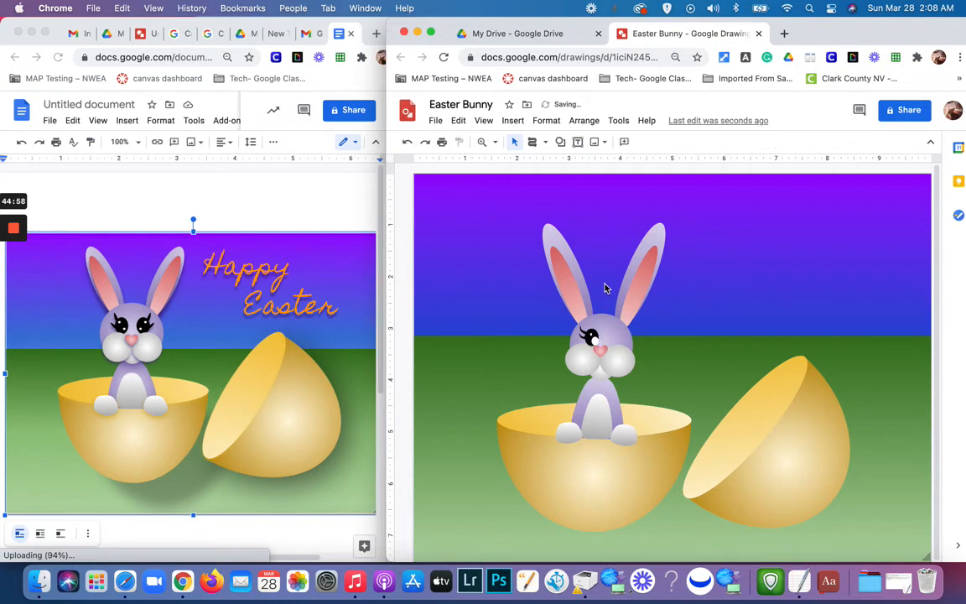
pyautogui.click(596, 342)
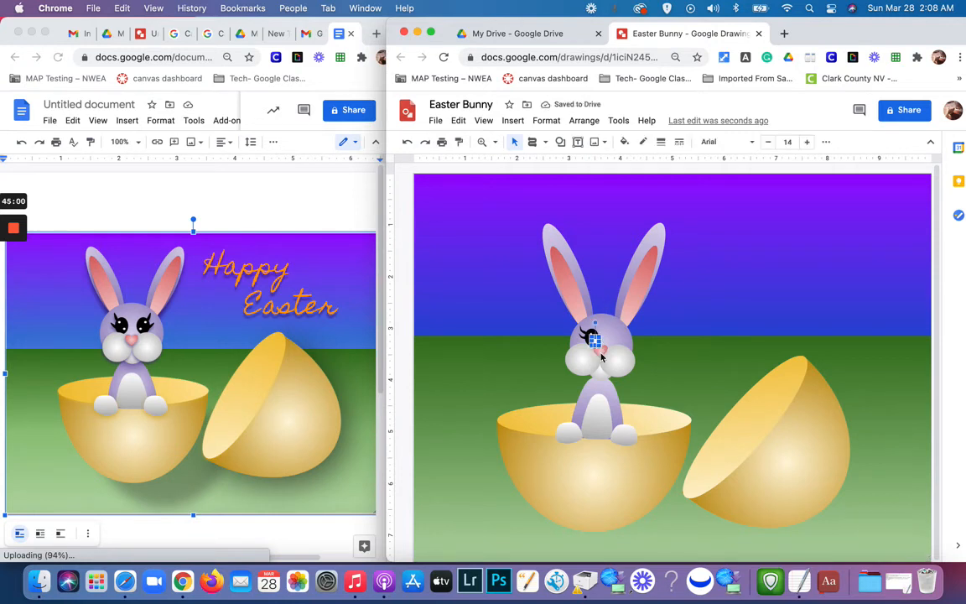
pyautogui.moveTo(600, 345); pyautogui.dragTo(592, 338)
pyautogui.click(606, 280)
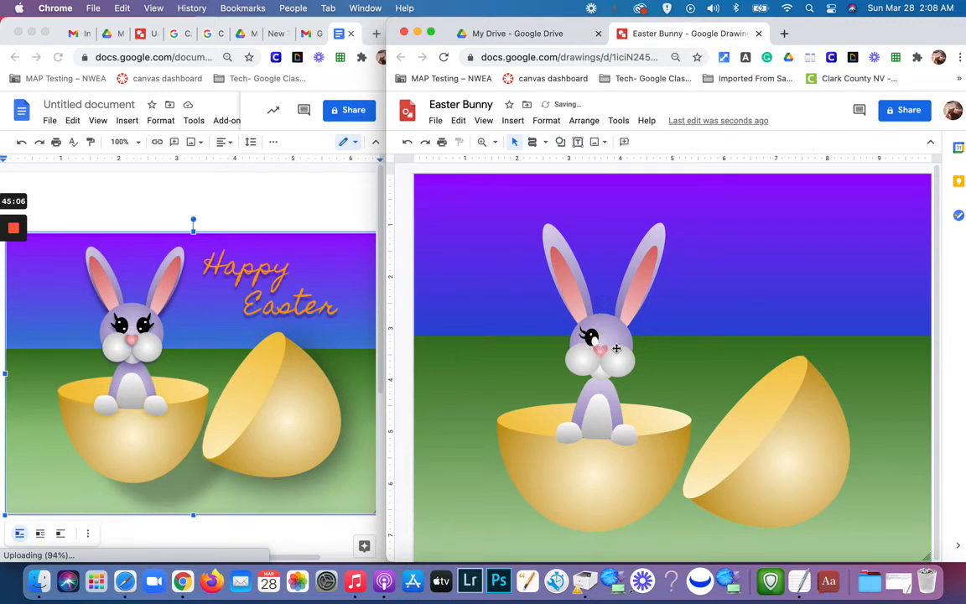
# Step: Delete the white highlight copy at the lower inner edge of the black eye after another attempt to resize it
pyautogui.click(595, 341)
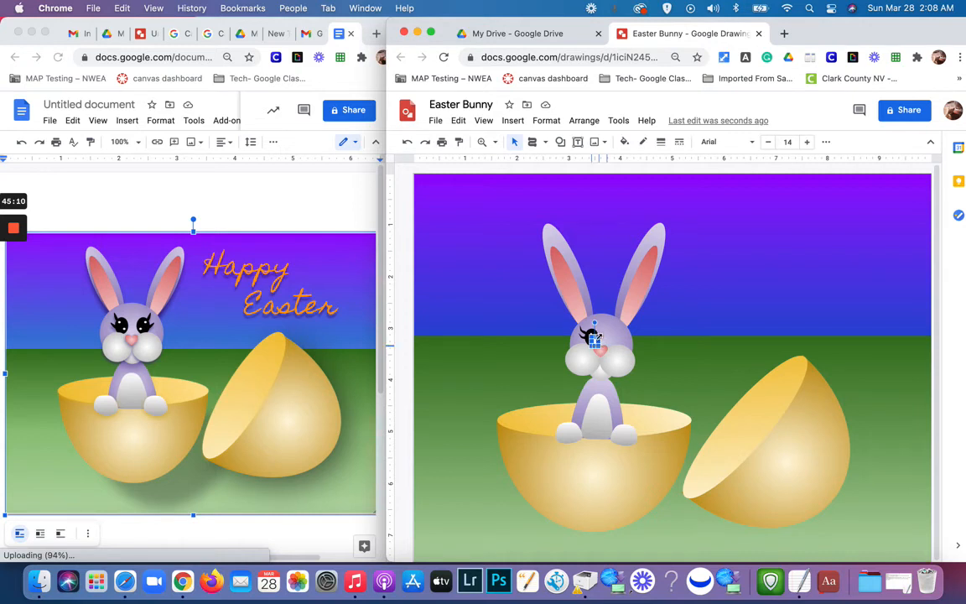
pyautogui.moveTo(600, 334); pyautogui.dragTo(592, 337)
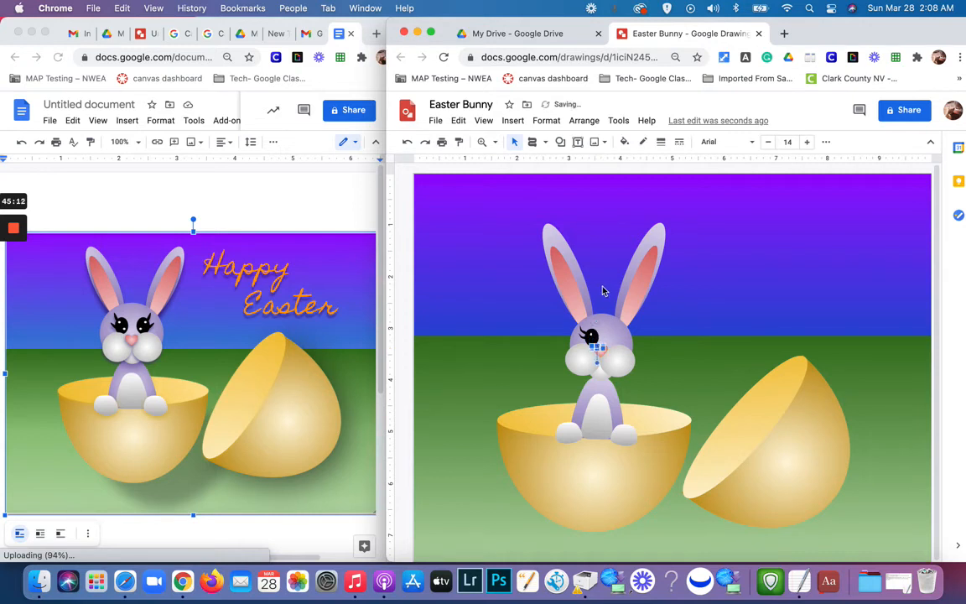
pyautogui.press('Escape')
pyautogui.click(599, 351)
pyautogui.press('Delete')
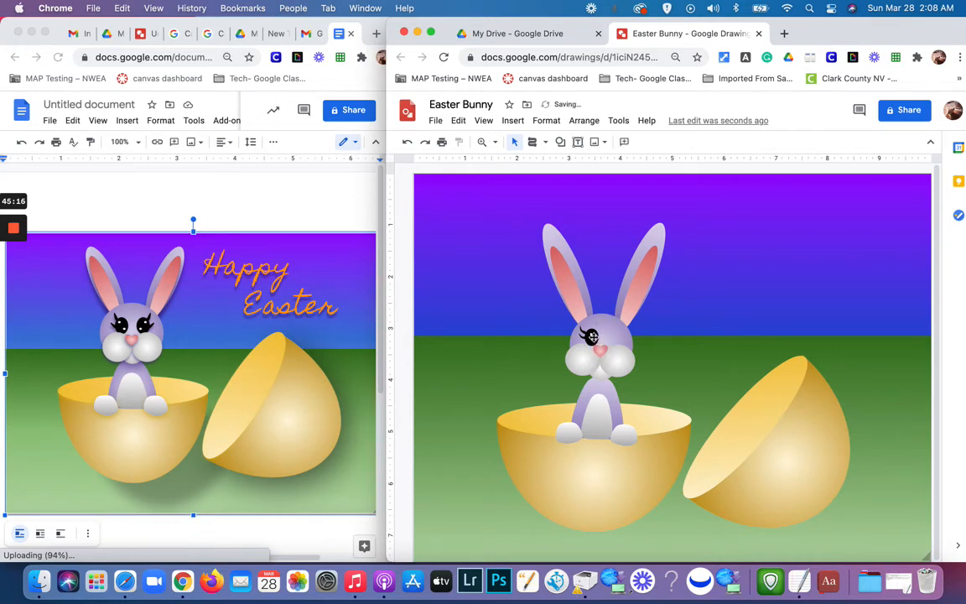
pyautogui.click(593, 337)
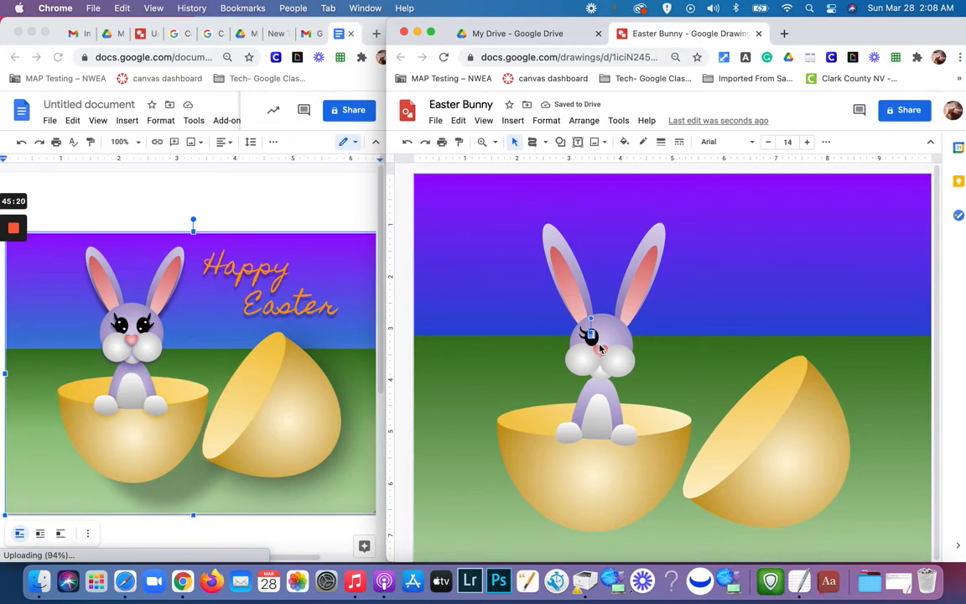
pyautogui.click(616, 333)
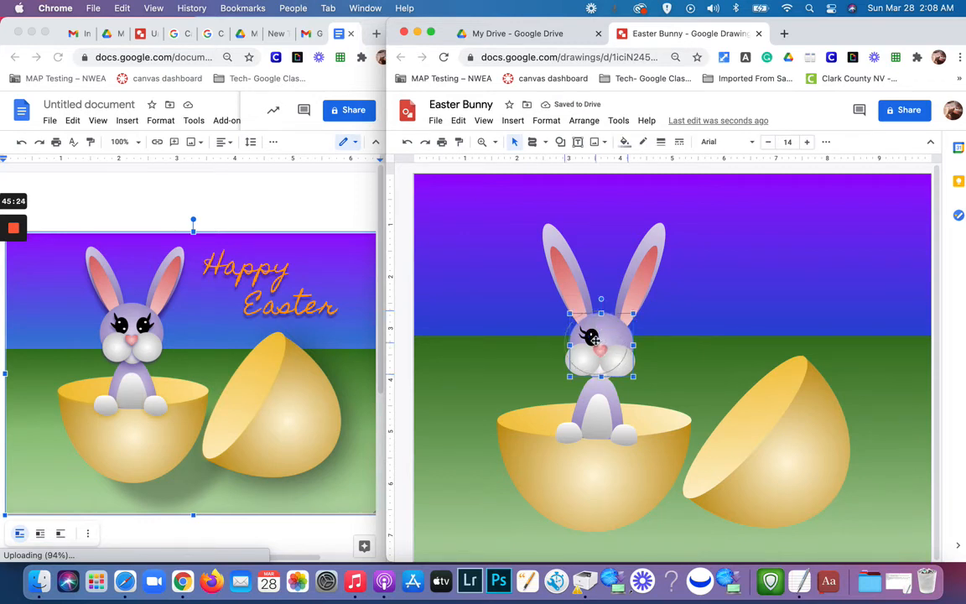
pyautogui.moveTo(595, 340); pyautogui.dragTo(598, 342)
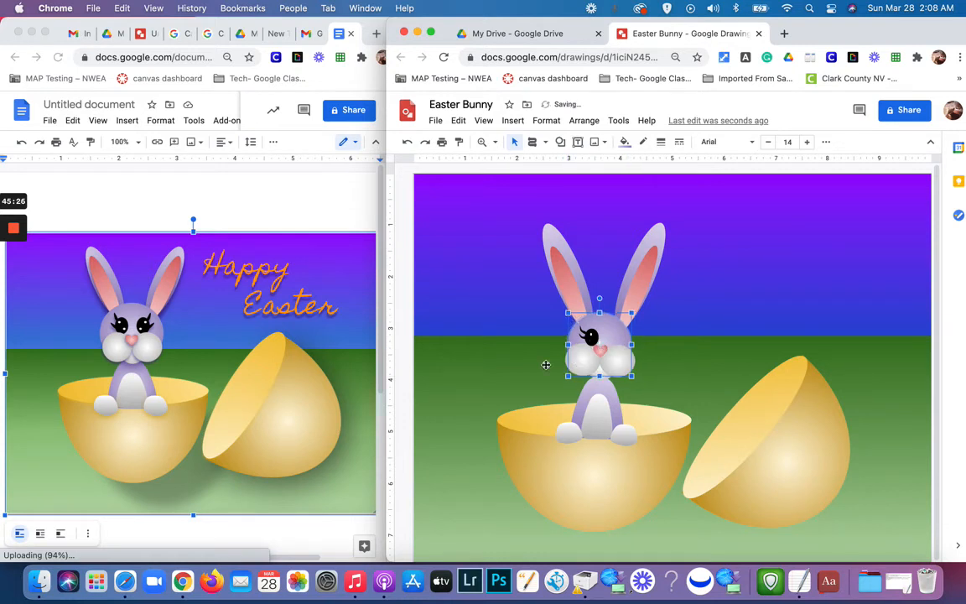
pyautogui.click(407, 143)
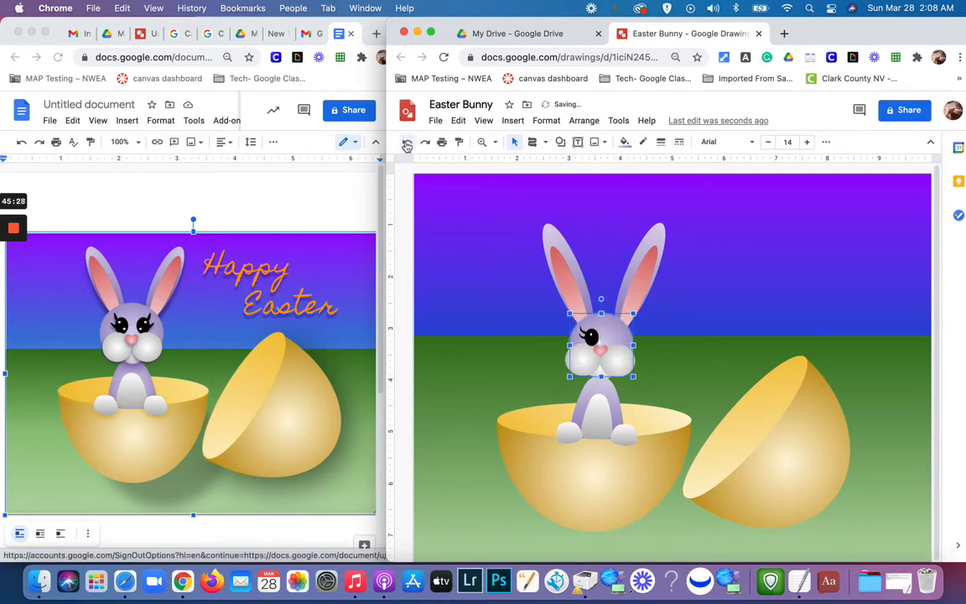
# Step: Keep a tiny white highlight copy at the lower inner edge of the black eye
pyautogui.click(596, 335)
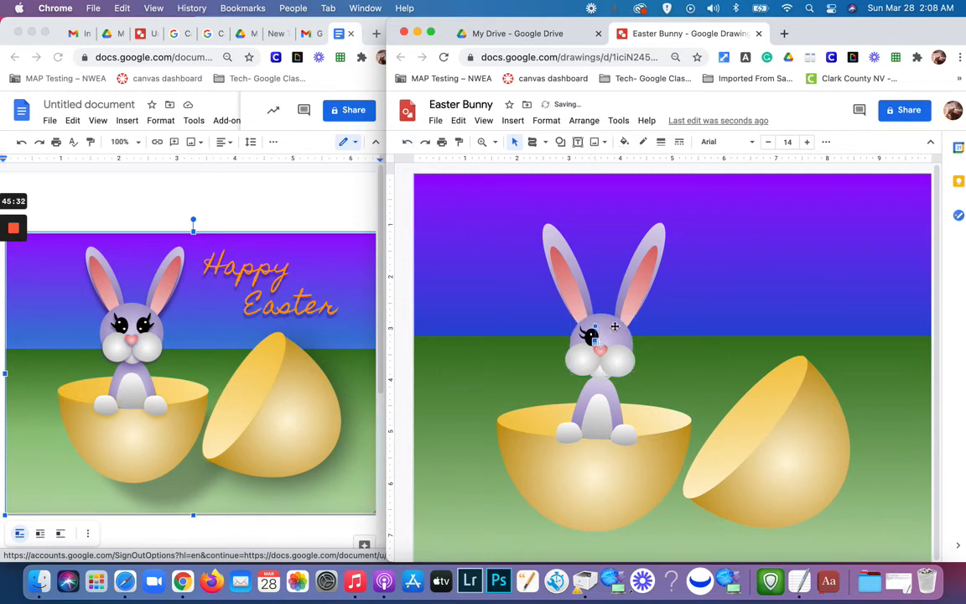
pyautogui.click(622, 302)
pyautogui.click(712, 311)
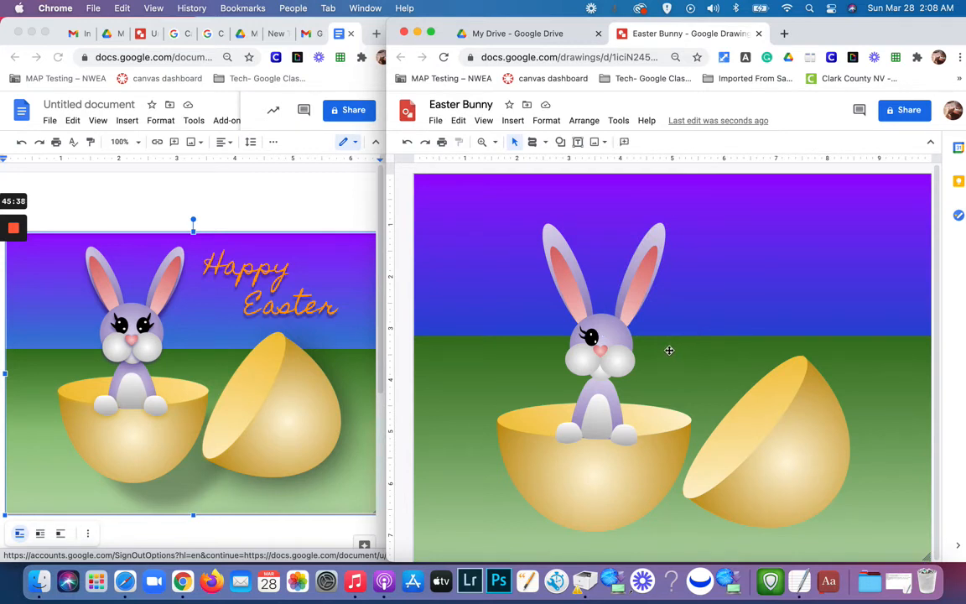
# Step: Group the white eye highlight, the curved eyelashes and the pink nose into one object
pyautogui.click(592, 338)
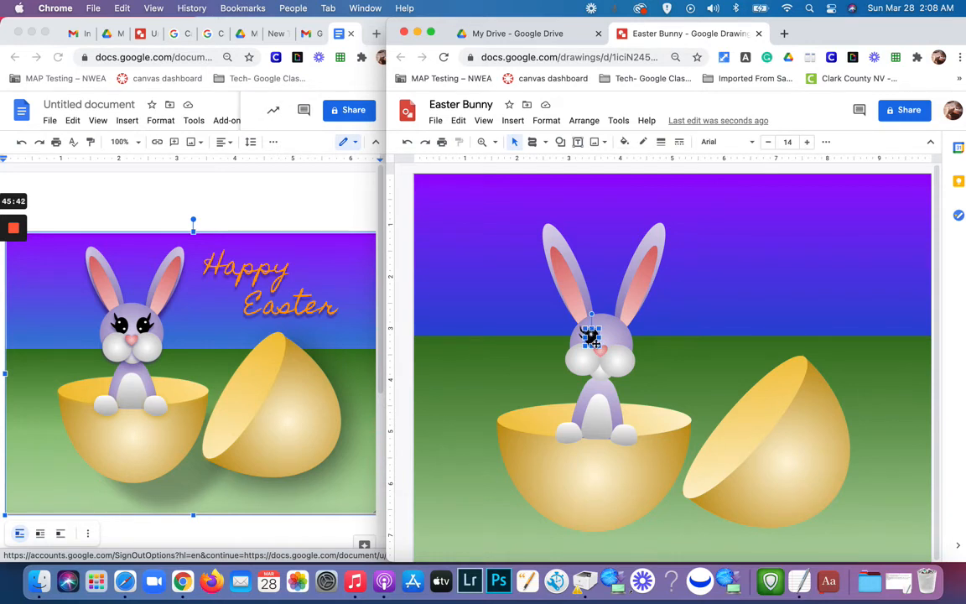
pyautogui.moveTo(599, 346); pyautogui.dragTo(596, 341)
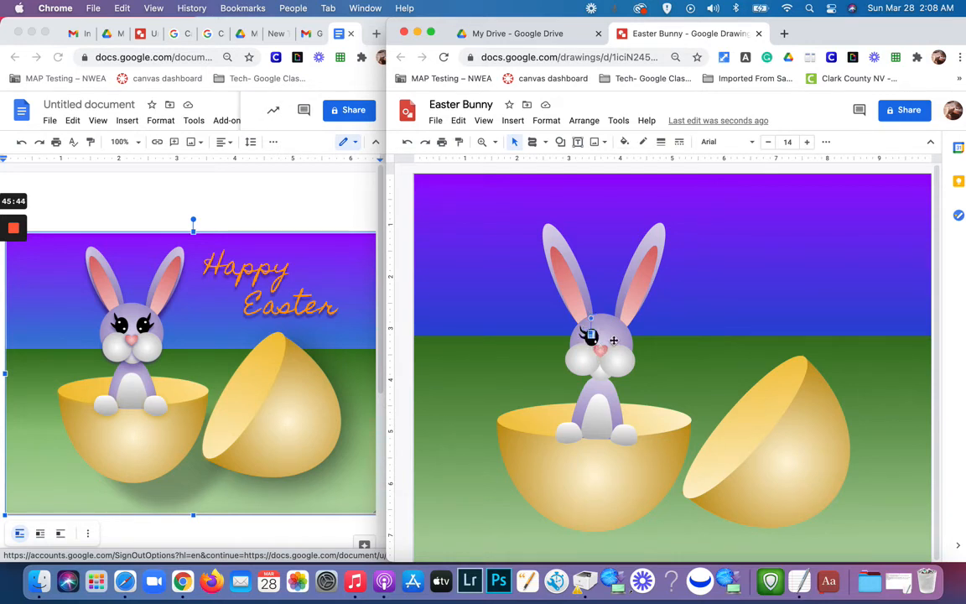
pyautogui.keyDown('shift'); pyautogui.click(597, 344); pyautogui.keyUp('shift')
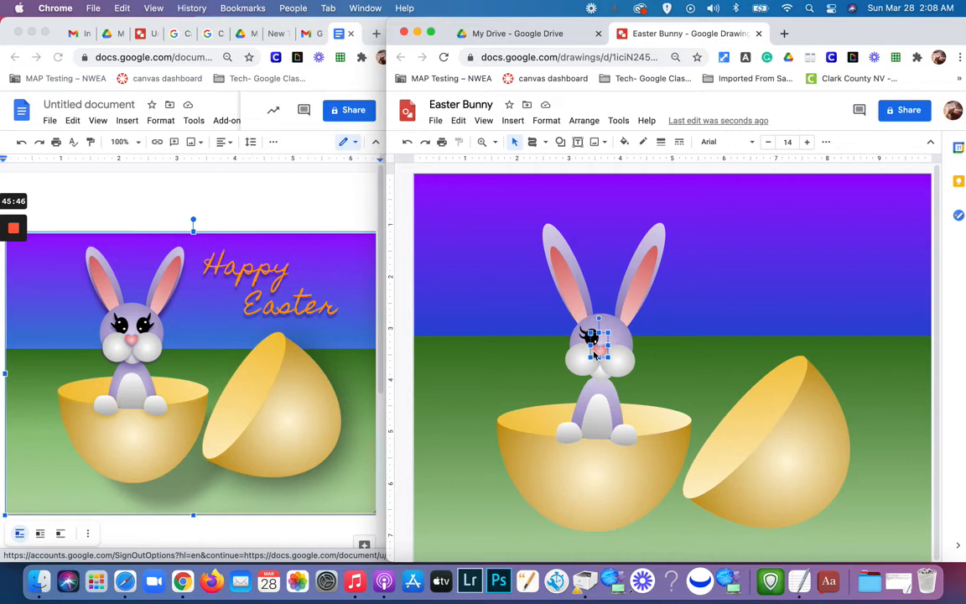
pyautogui.keyDown('shift'); pyautogui.click(590, 337); pyautogui.keyUp('shift')
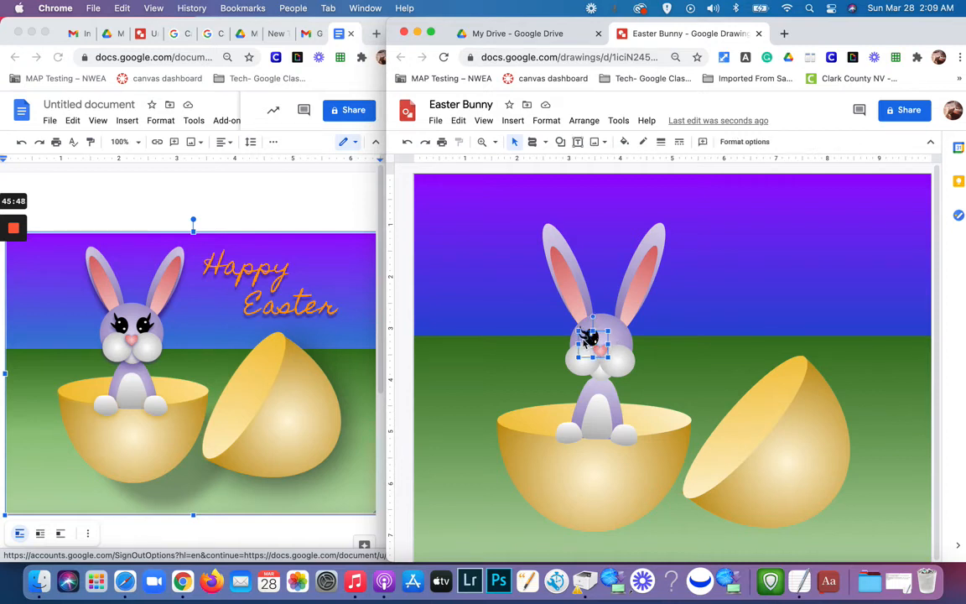
pyautogui.keyDown('shift'); pyautogui.click(589, 337); pyautogui.keyUp('shift')
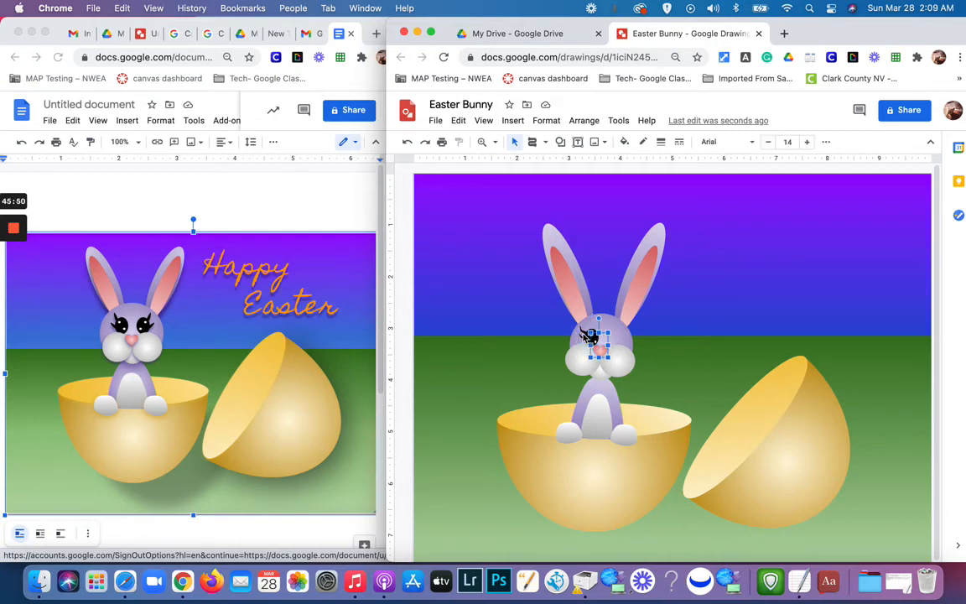
pyautogui.keyDown('shift'); pyautogui.click(587, 336); pyautogui.keyUp('shift')
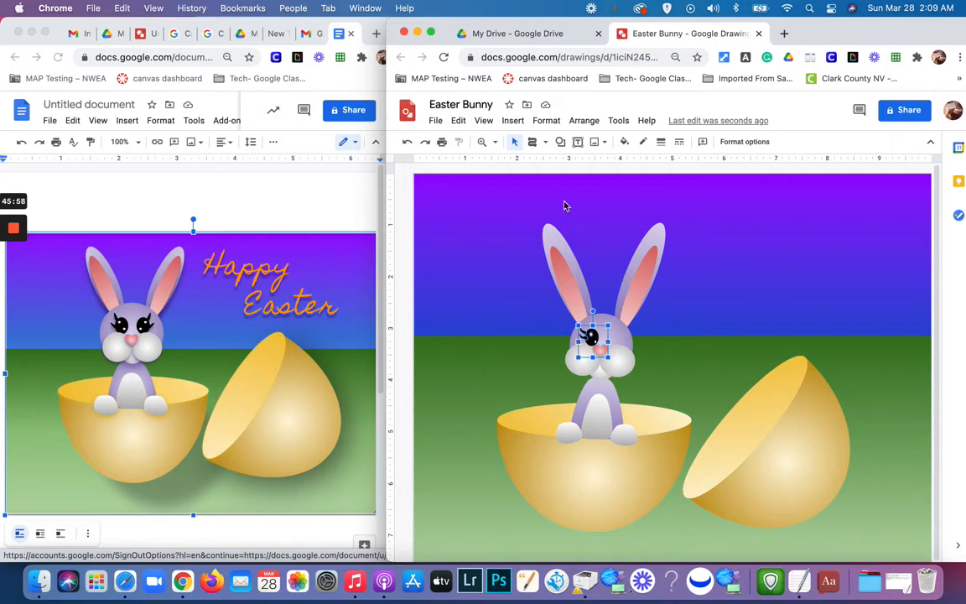
pyautogui.click(585, 122)
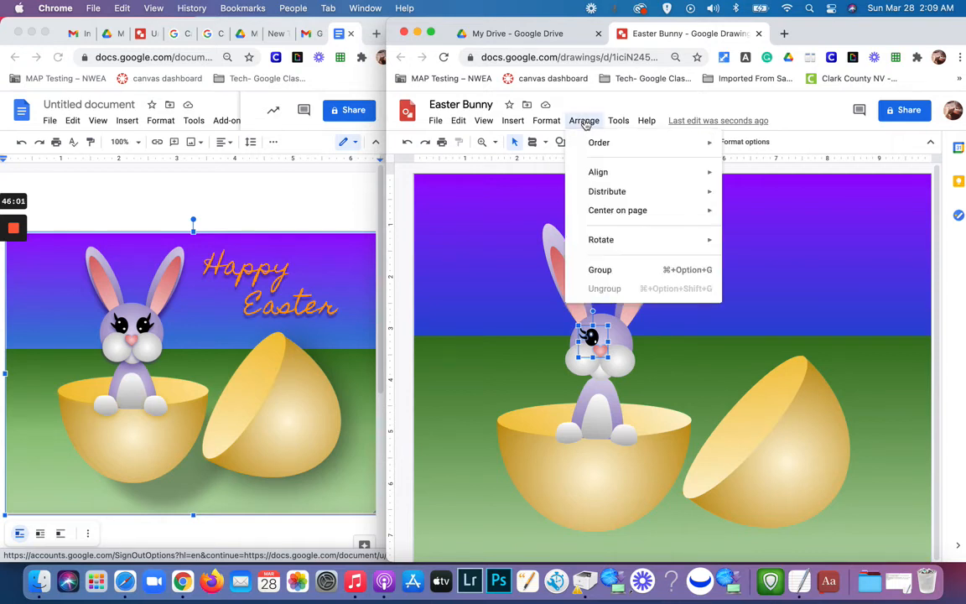
pyautogui.click(602, 268)
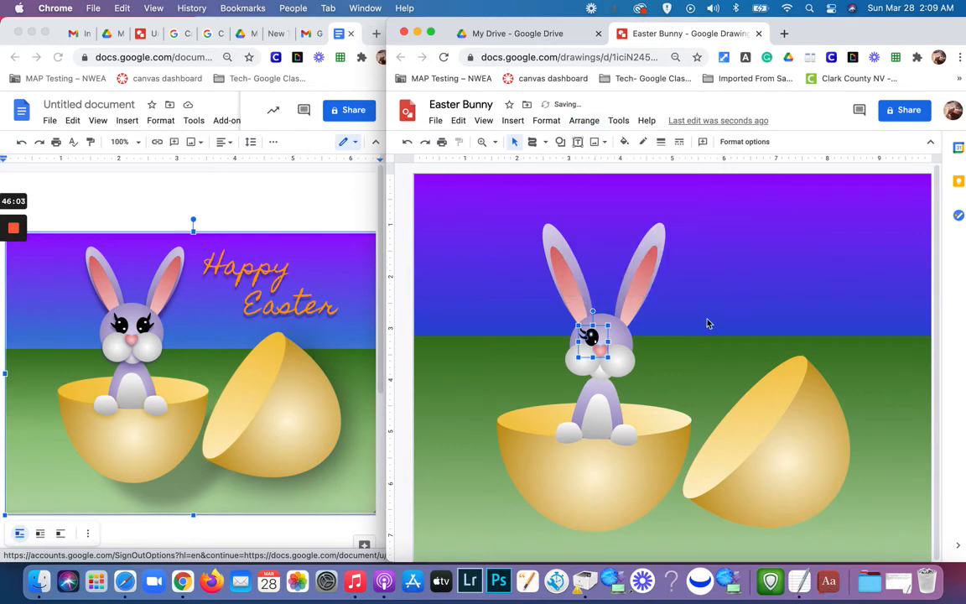
pyautogui.click(591, 338)
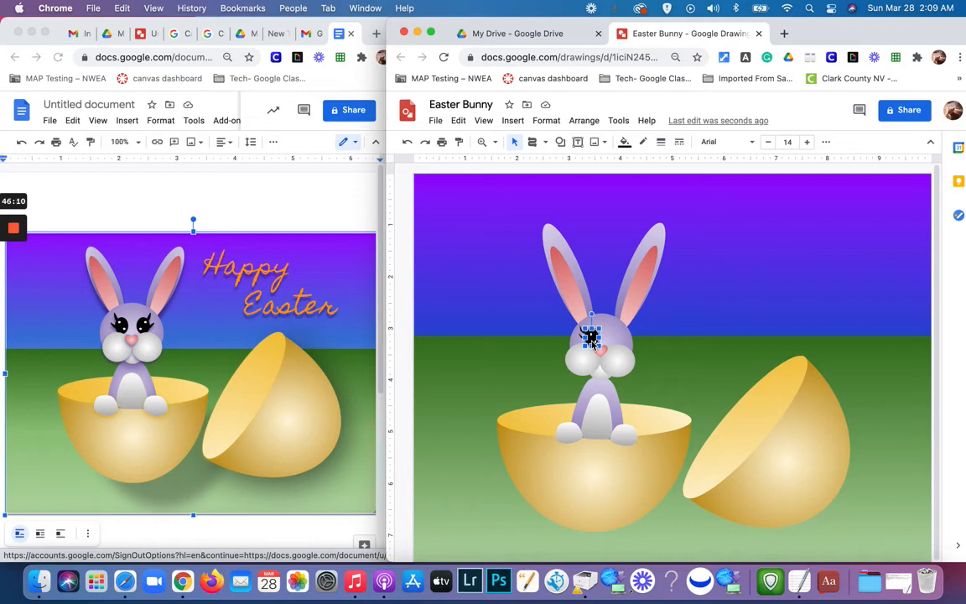
pyautogui.moveTo(592, 338); pyautogui.dragTo(600, 343)
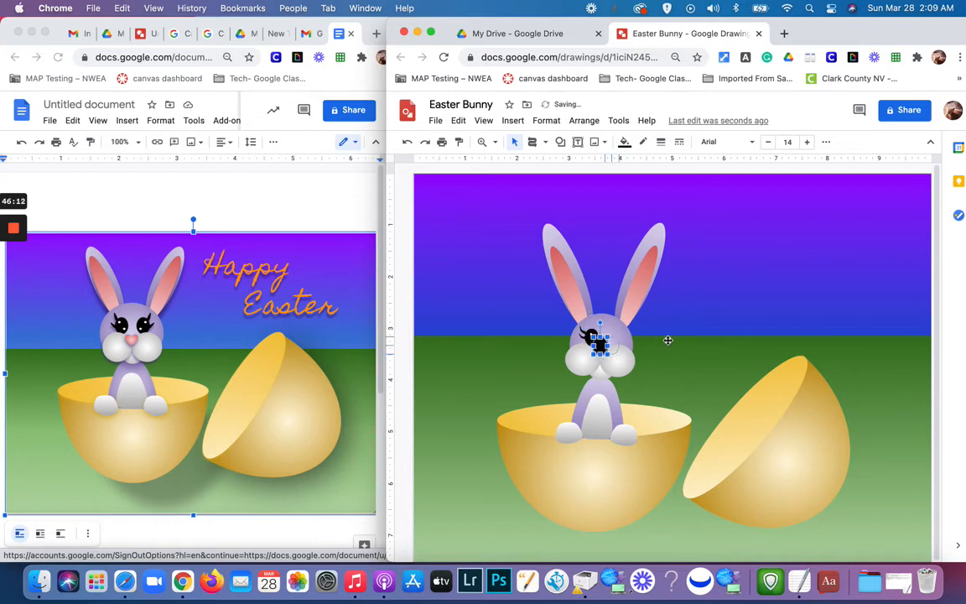
pyautogui.moveTo(668, 340); pyautogui.dragTo(679, 333)
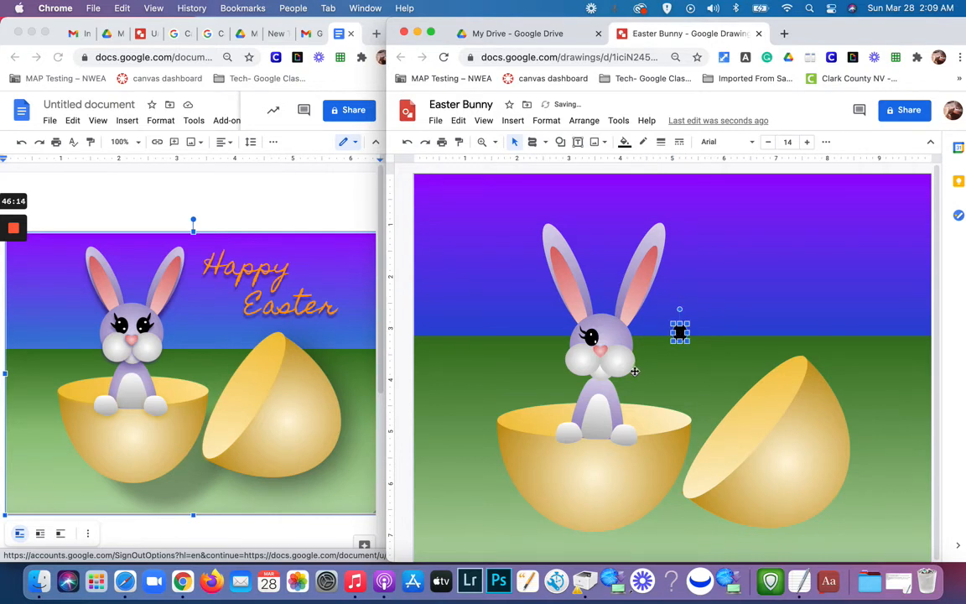
pyautogui.click(658, 363)
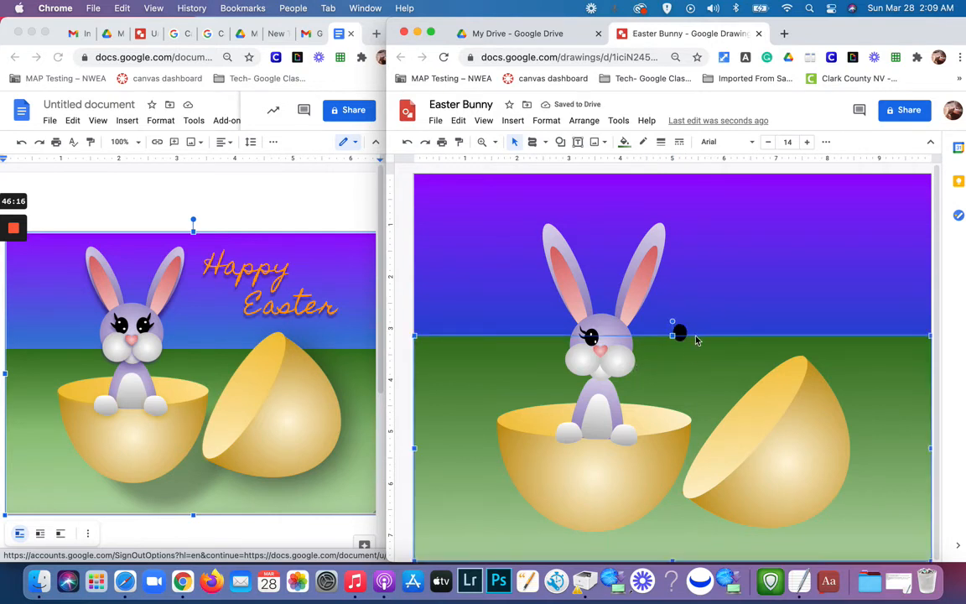
pyautogui.click(681, 330)
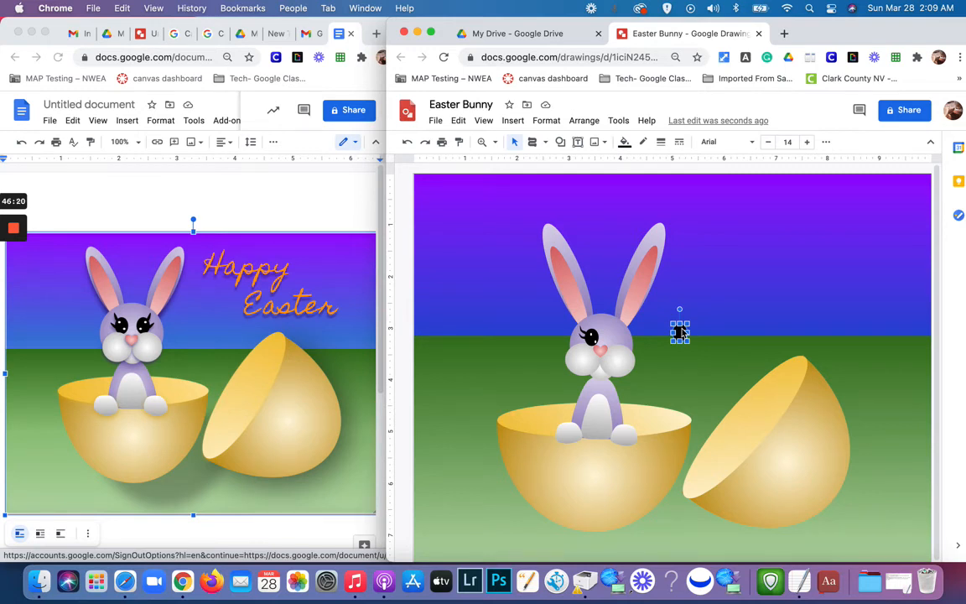
pyautogui.press('Delete')
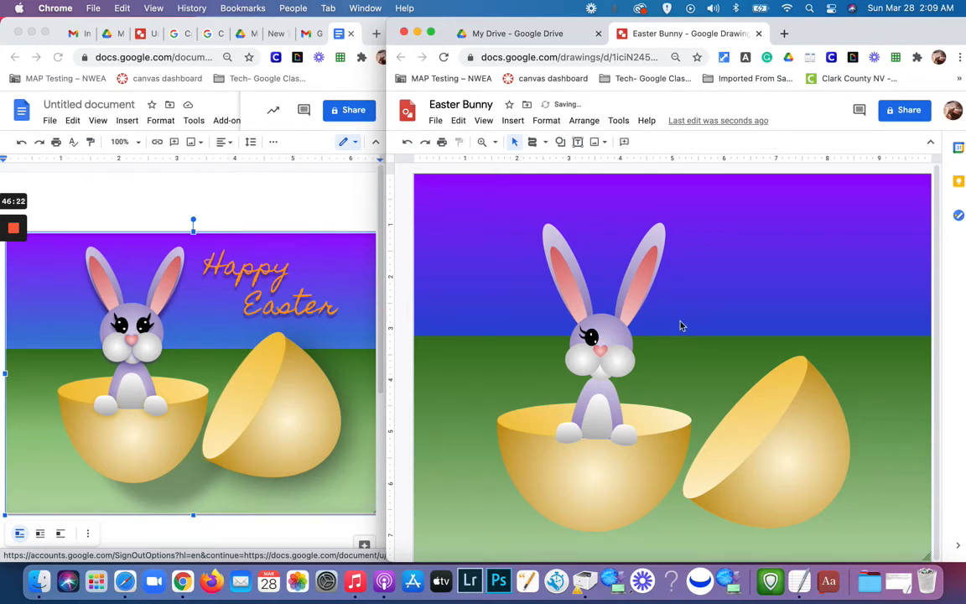
# Step: Group the black eye with the grouped highlight, eyelashes and pink nose into one object
pyautogui.click(590, 335)
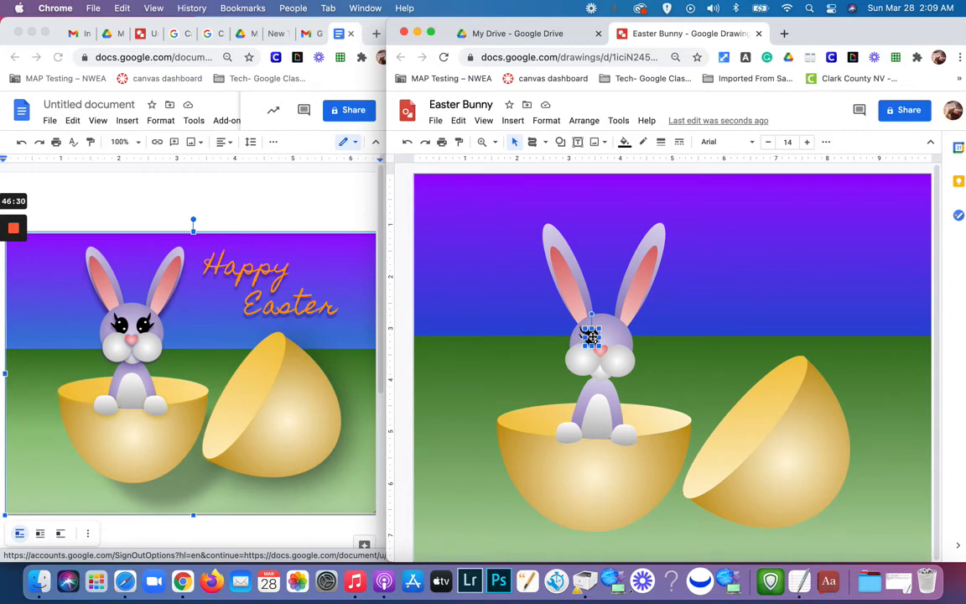
pyautogui.click(592, 336)
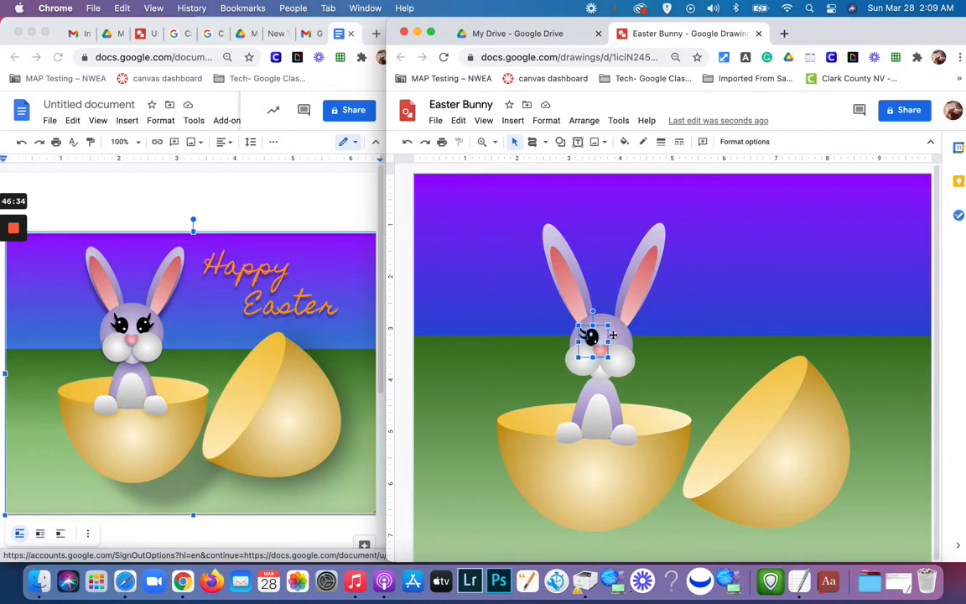
pyautogui.click(668, 314)
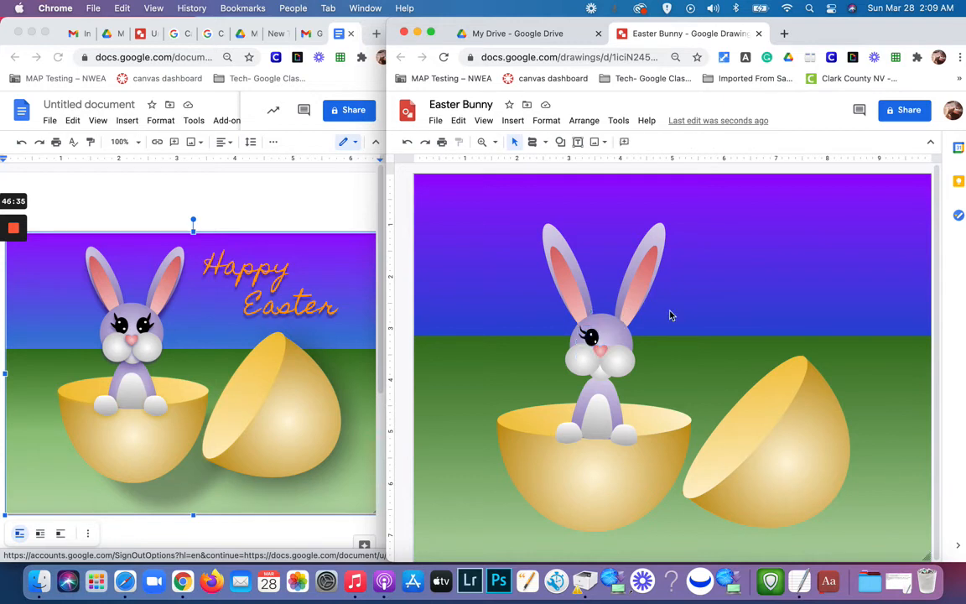
pyautogui.click(591, 336)
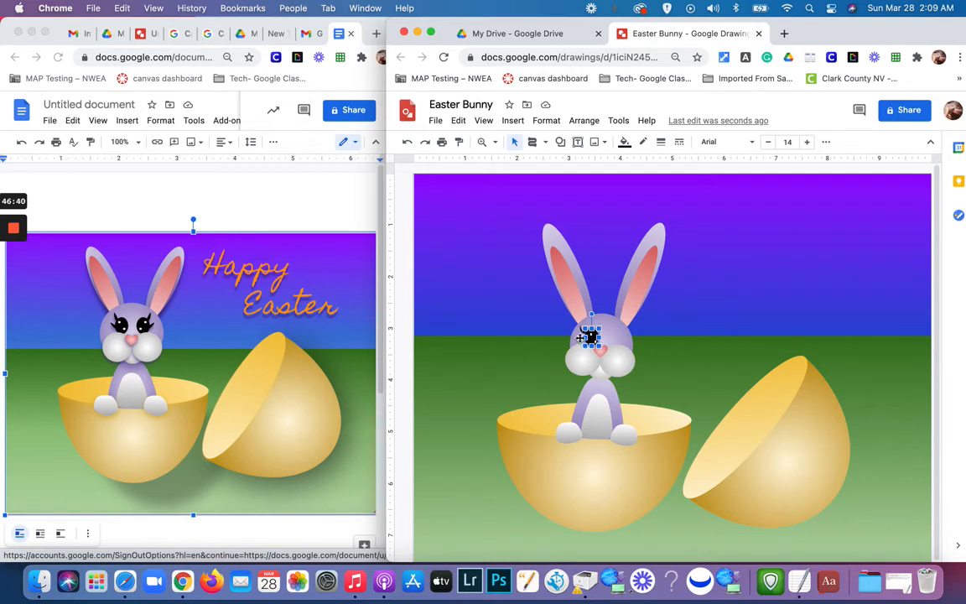
pyautogui.press('super+v')
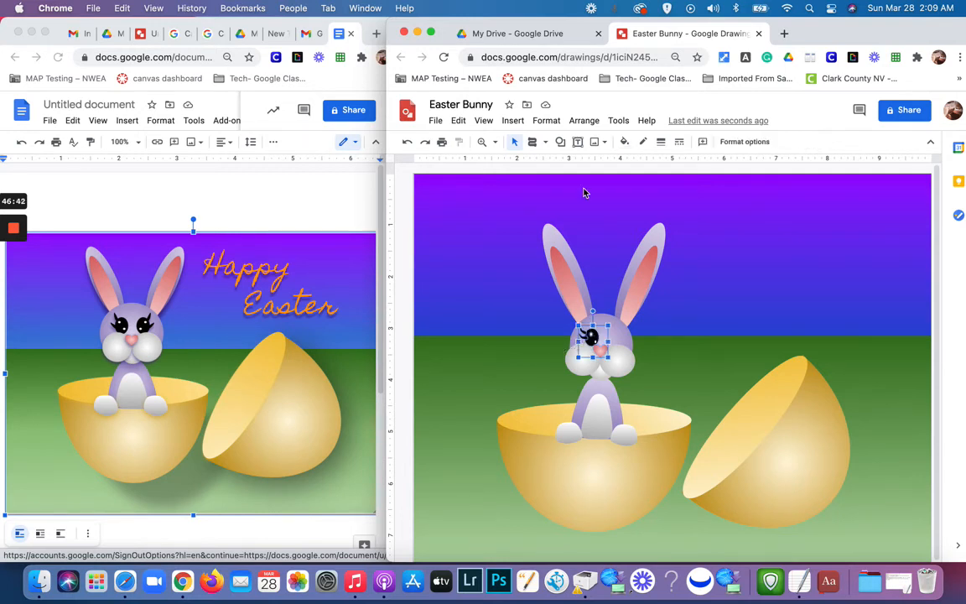
pyautogui.click(587, 122)
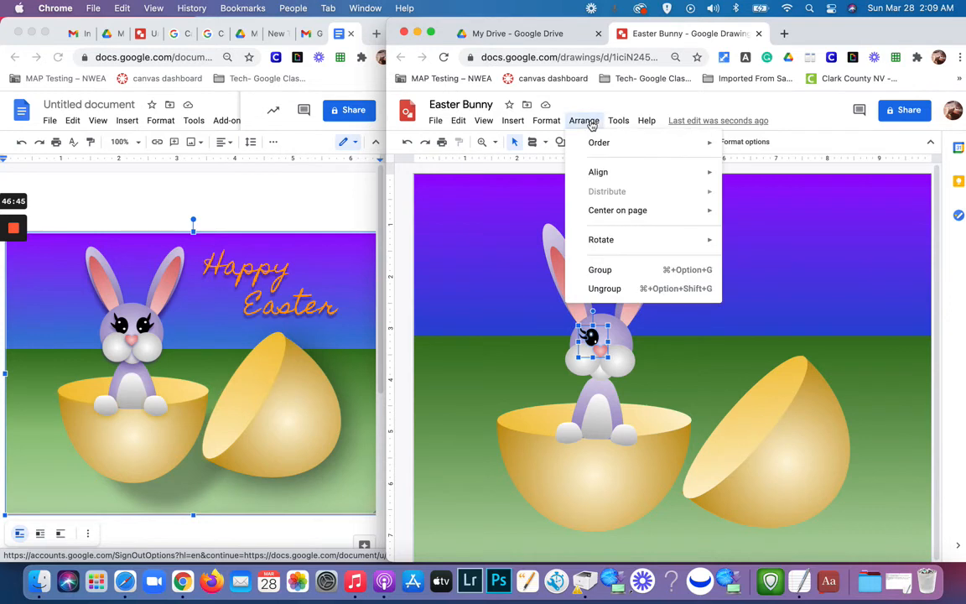
pyautogui.click(608, 269)
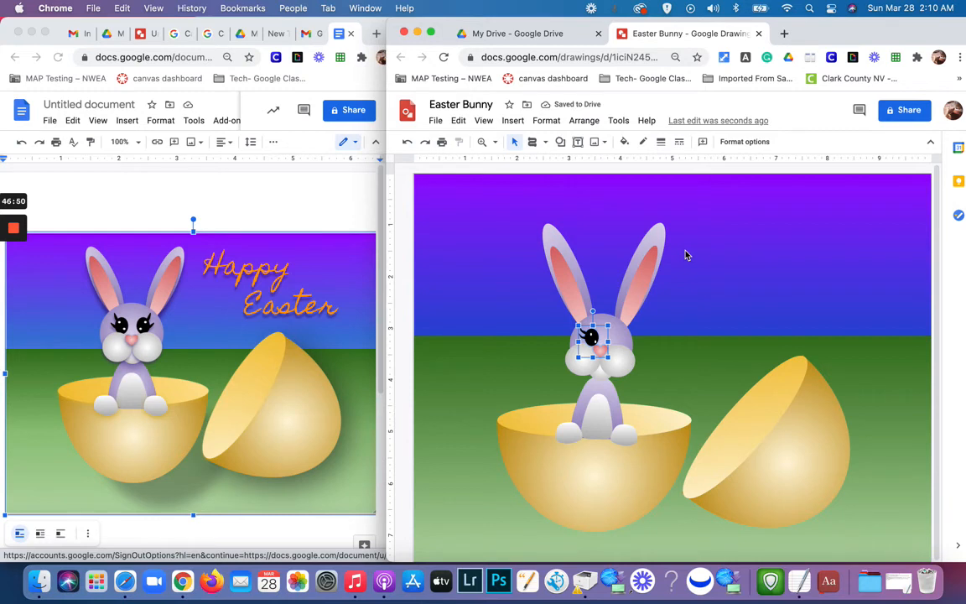
# Step: Duplicate the grouped eye and nose and flip the copy horizontally
pyautogui.press('super+v')
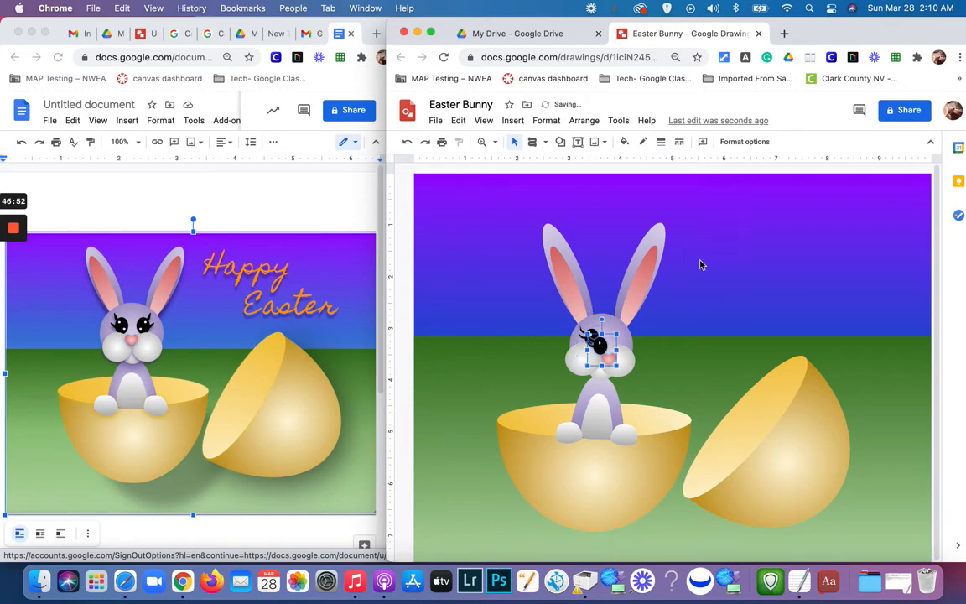
pyautogui.click(587, 122)
pyautogui.moveTo(603, 241)
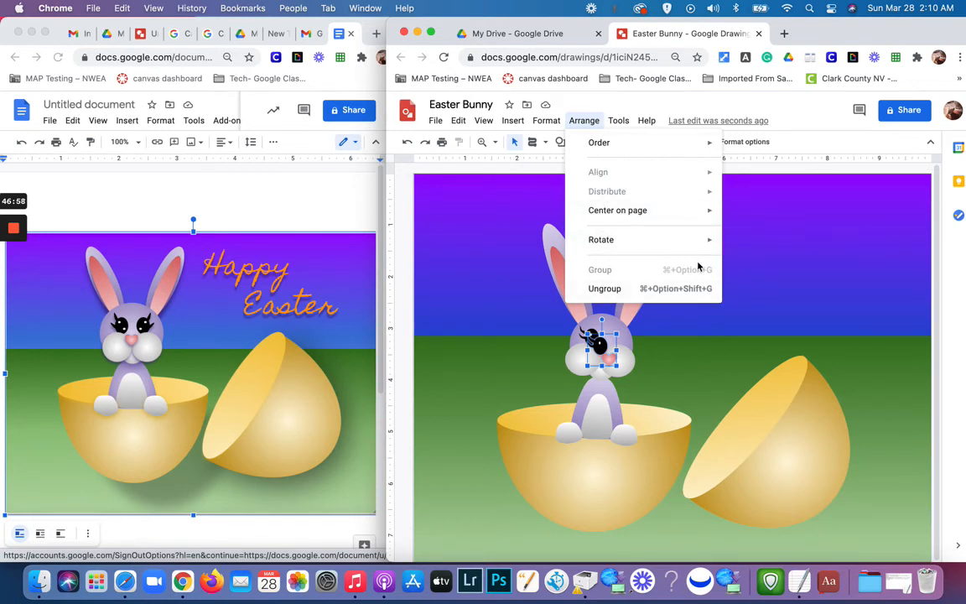
pyautogui.moveTo(694, 240)
pyautogui.click(761, 282)
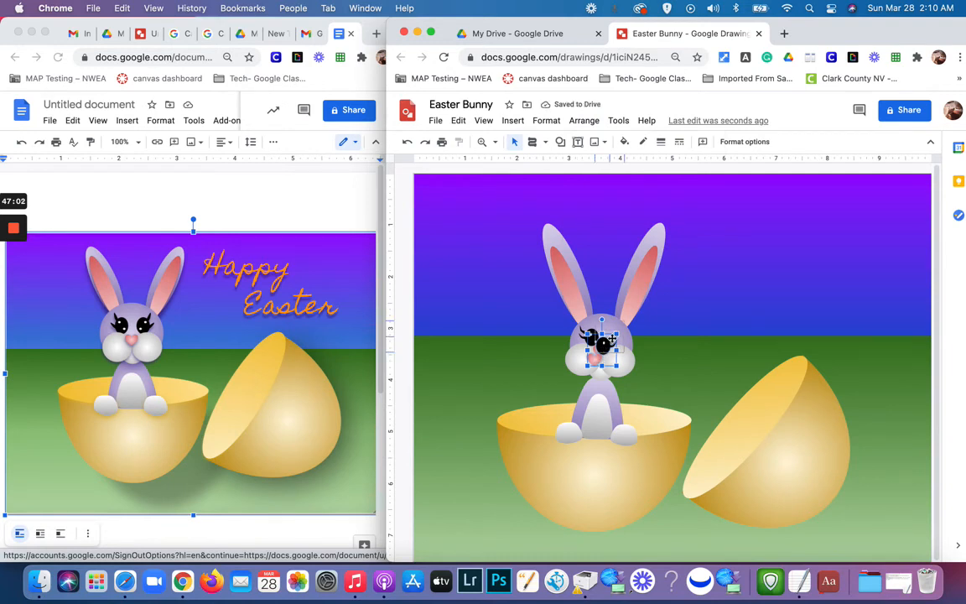
# Step: Move the flipped copy into place as the second eye, level with the first eye and with the two noses overlapping
pyautogui.moveTo(612, 339); pyautogui.dragTo(617, 335)
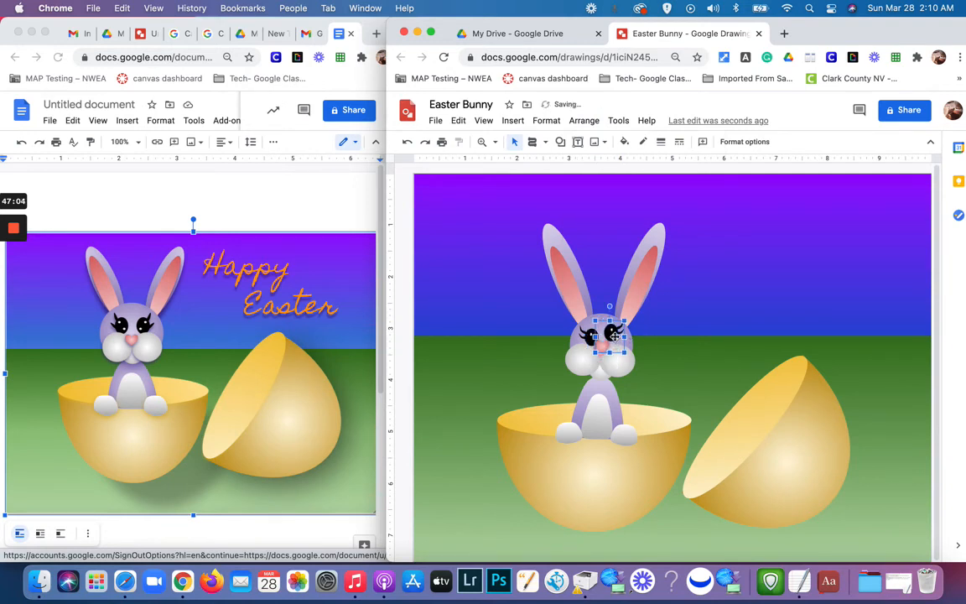
pyautogui.moveTo(615, 337); pyautogui.dragTo(614, 340)
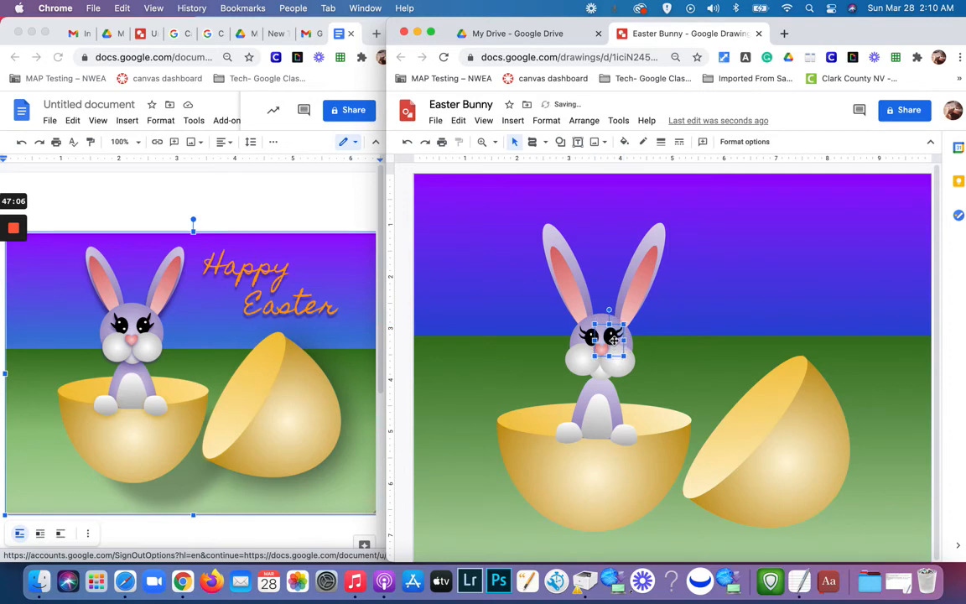
pyautogui.click(689, 308)
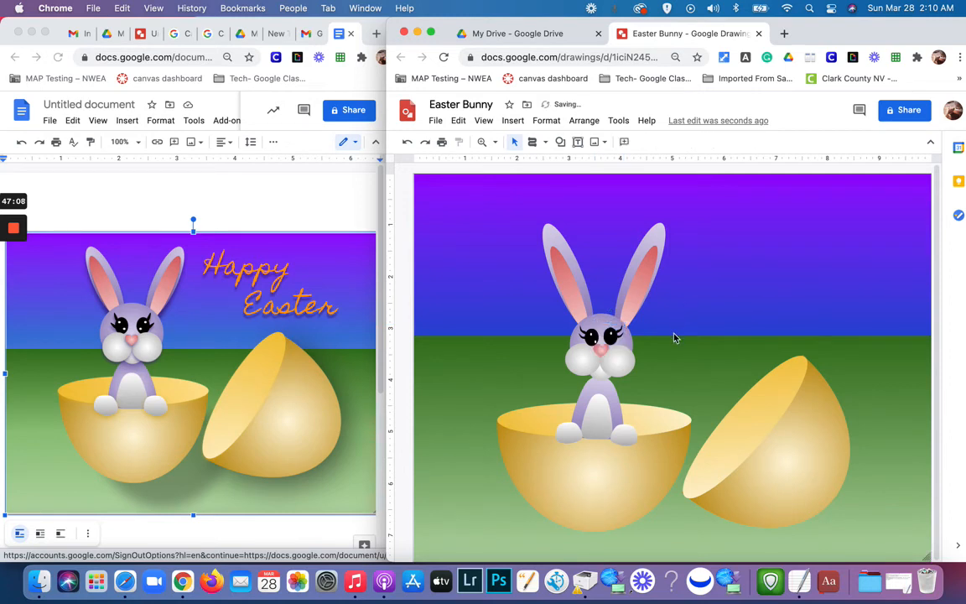
pyautogui.click(611, 337)
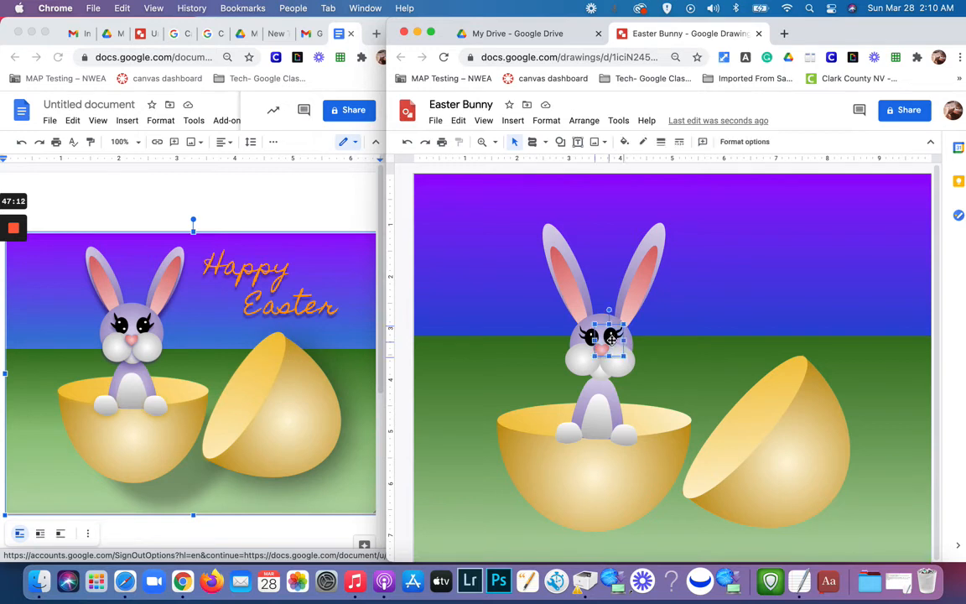
pyautogui.moveTo(611, 337); pyautogui.dragTo(609, 337)
pyautogui.click(681, 308)
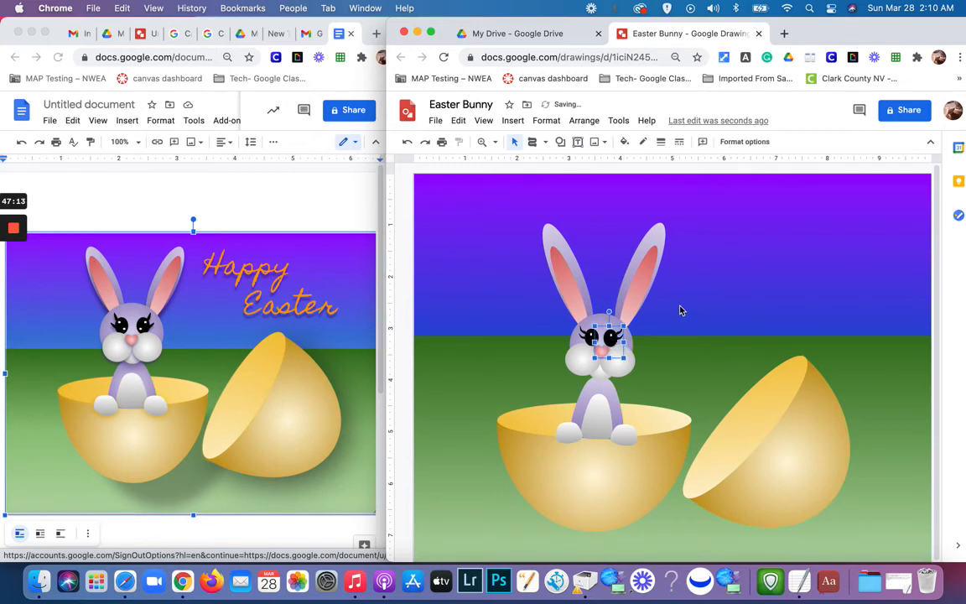
# Step: Try to place a copy of the first eye's tiny white highlight on the lower part of the second eye
pyautogui.click(594, 351)
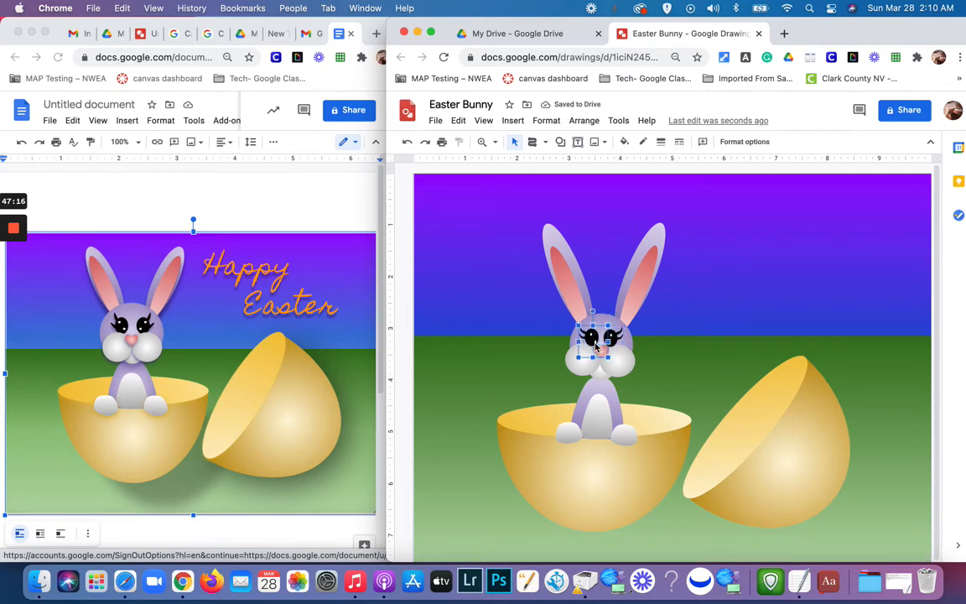
pyautogui.click(600, 352)
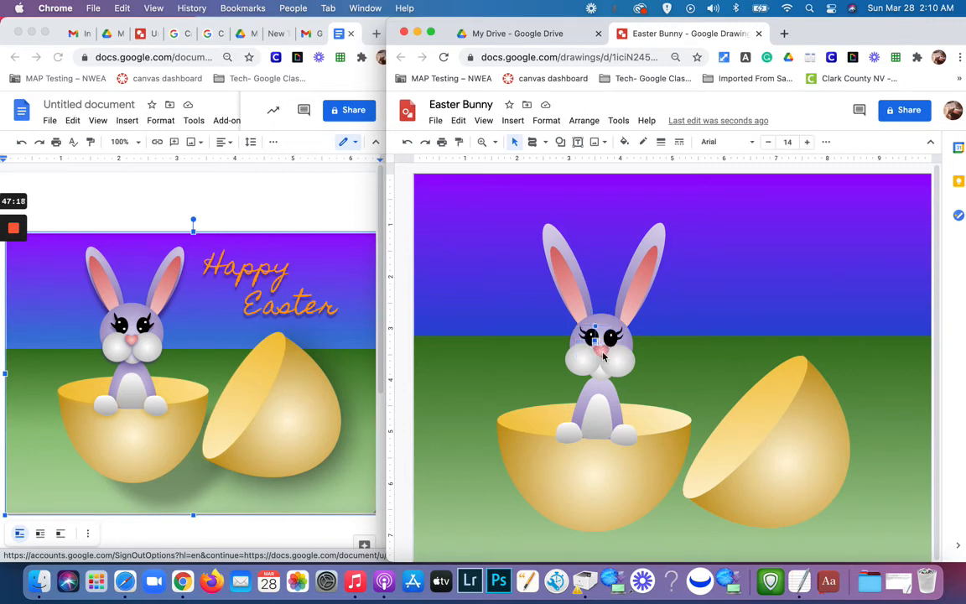
pyautogui.moveTo(603, 356); pyautogui.dragTo(617, 355)
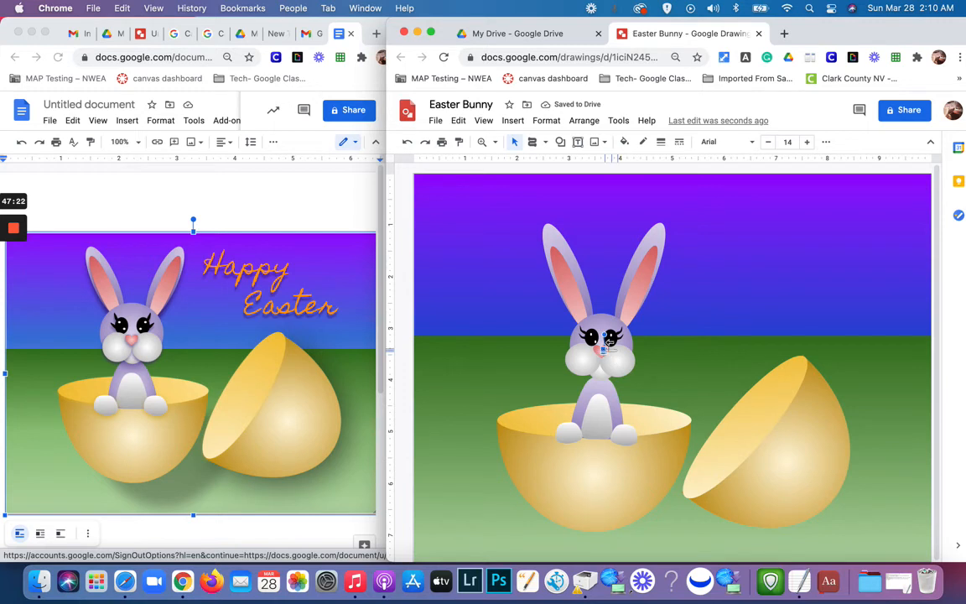
pyautogui.press('Delete')
pyautogui.press('cmd+z')
pyautogui.moveTo(620, 342); pyautogui.dragTo(607, 337)
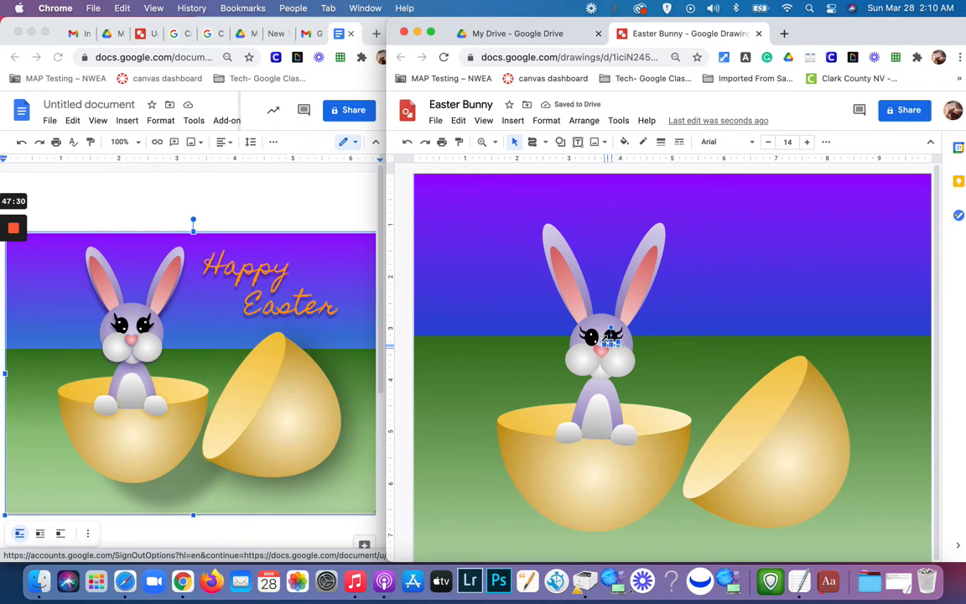
pyautogui.click(648, 337)
pyautogui.click(608, 343)
pyautogui.press('Escape')
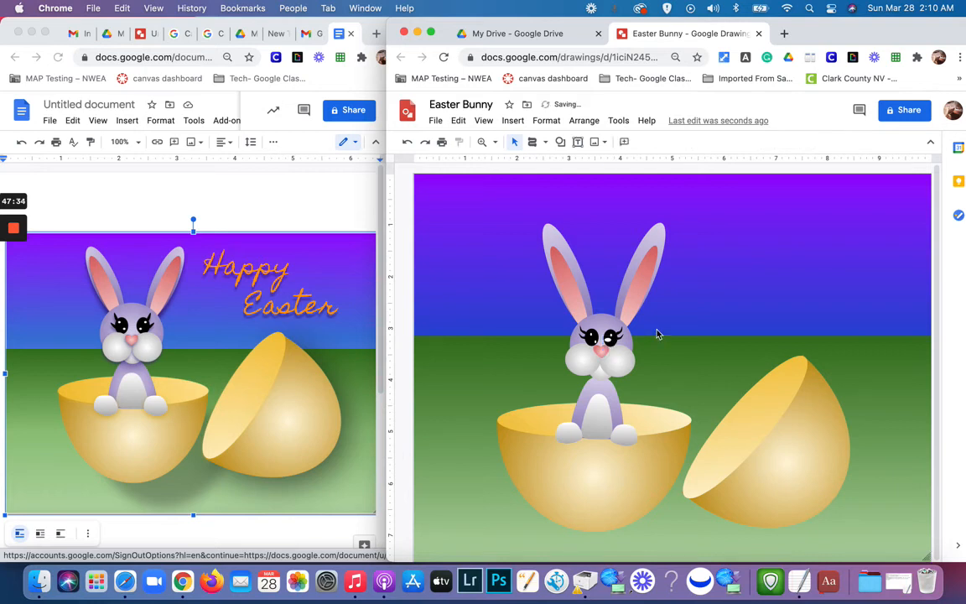
# Step: Try to resize the copied white highlight on the second eye, and remove the copy
pyautogui.click(609, 341)
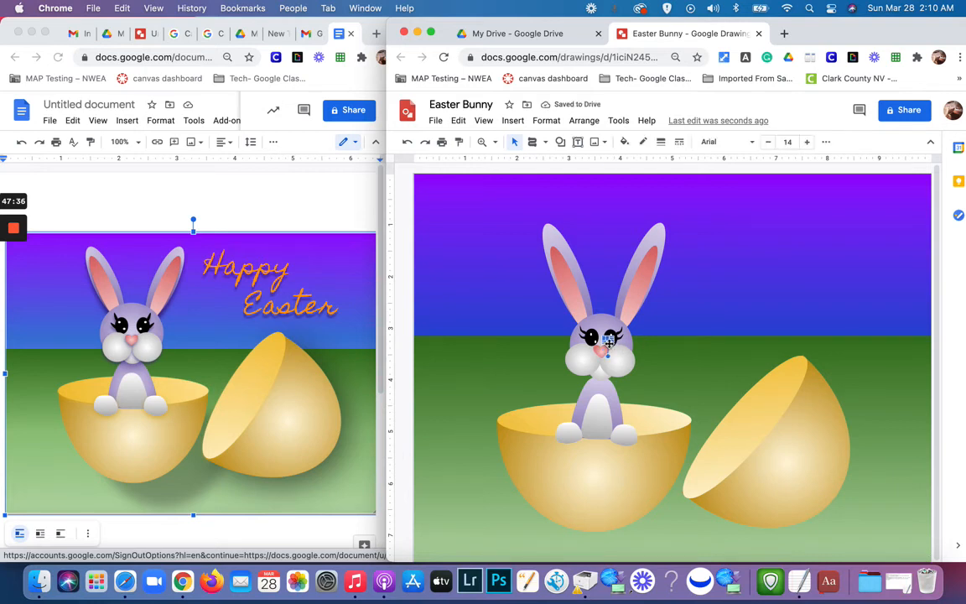
pyautogui.moveTo(609, 344); pyautogui.dragTo(618, 347)
pyautogui.click(664, 317)
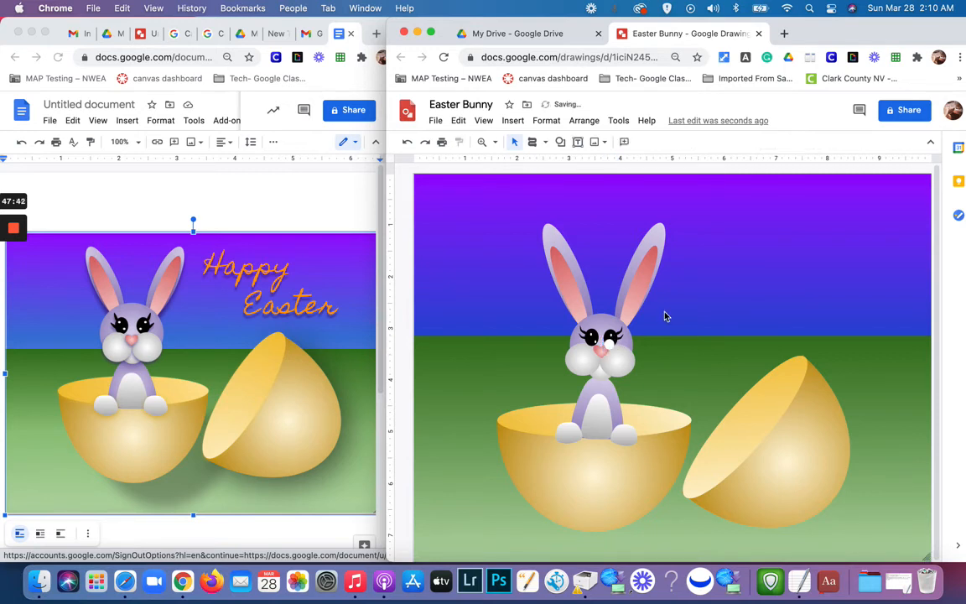
pyautogui.click(607, 346)
pyautogui.press('Escape')
pyautogui.click(596, 343)
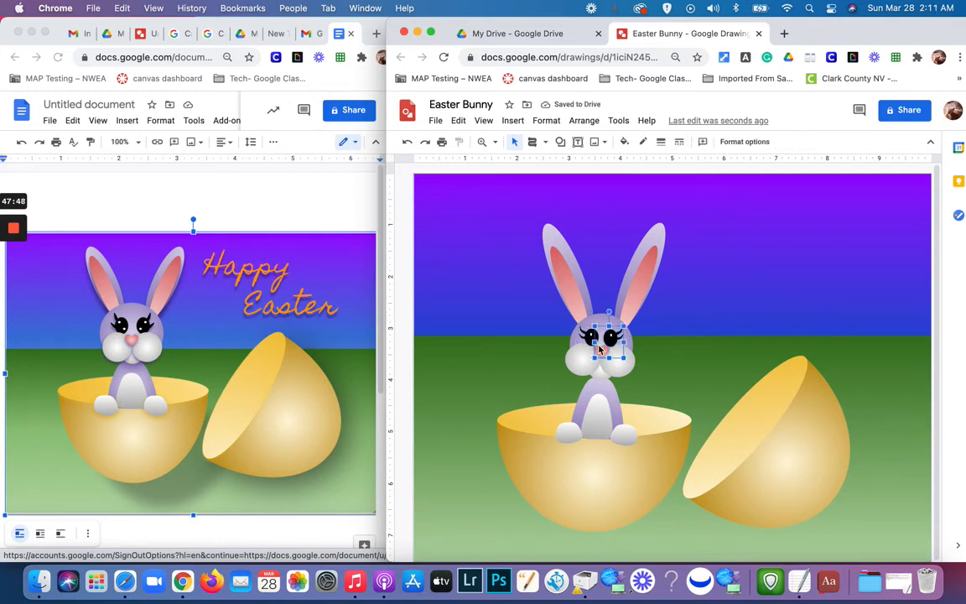
pyautogui.click(592, 342)
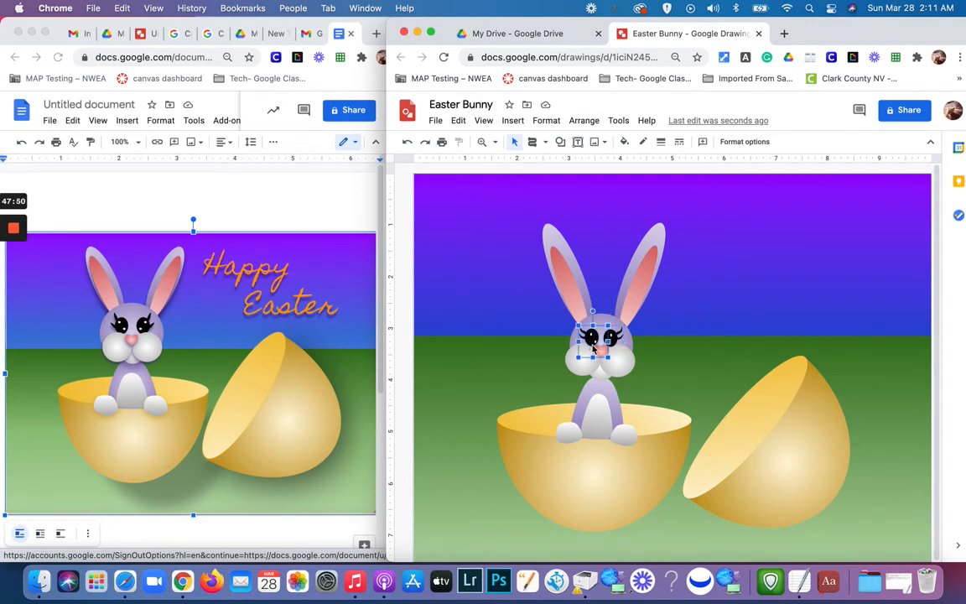
pyautogui.click(595, 347)
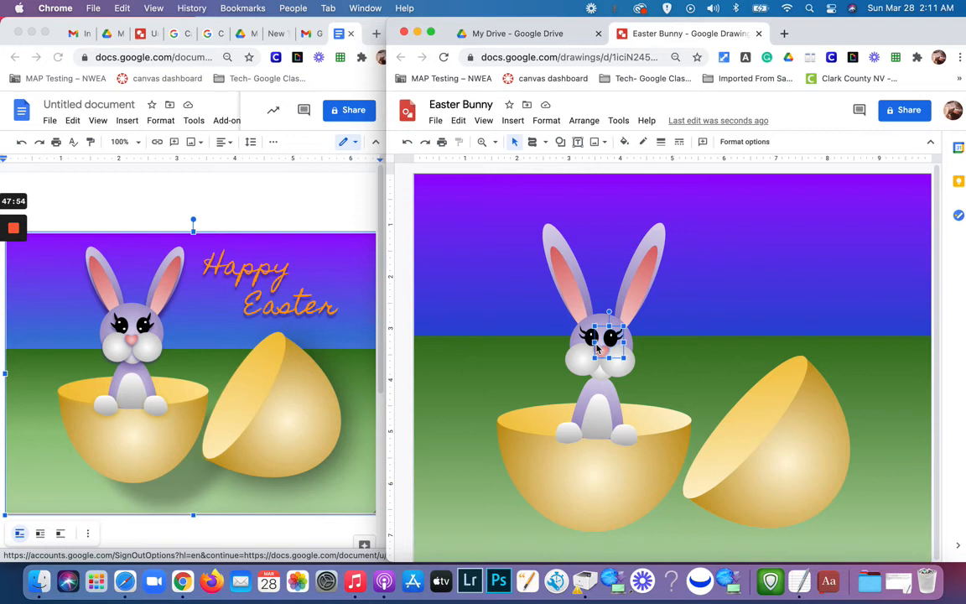
pyautogui.click(680, 329)
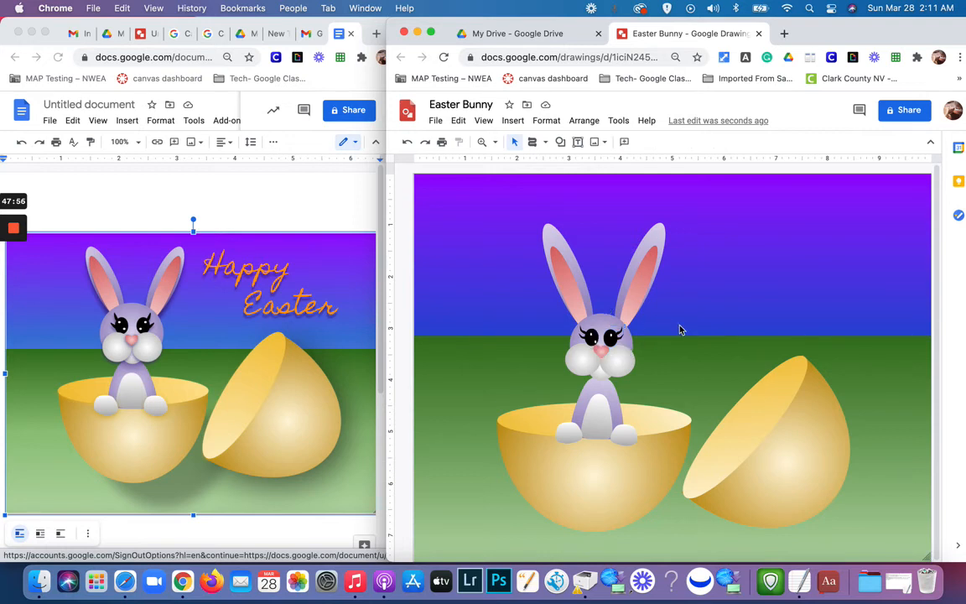
pyautogui.click(596, 342)
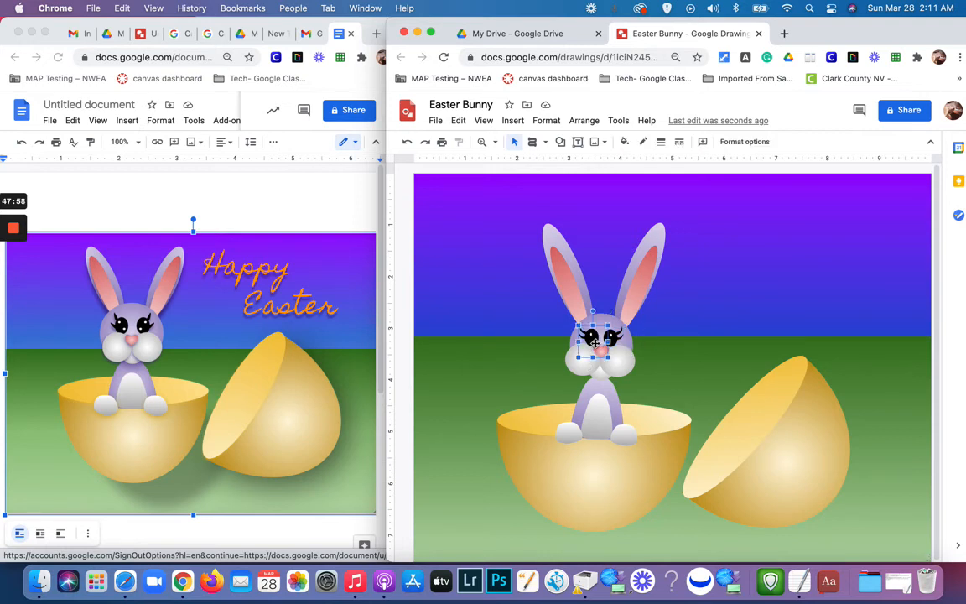
pyautogui.click(597, 342)
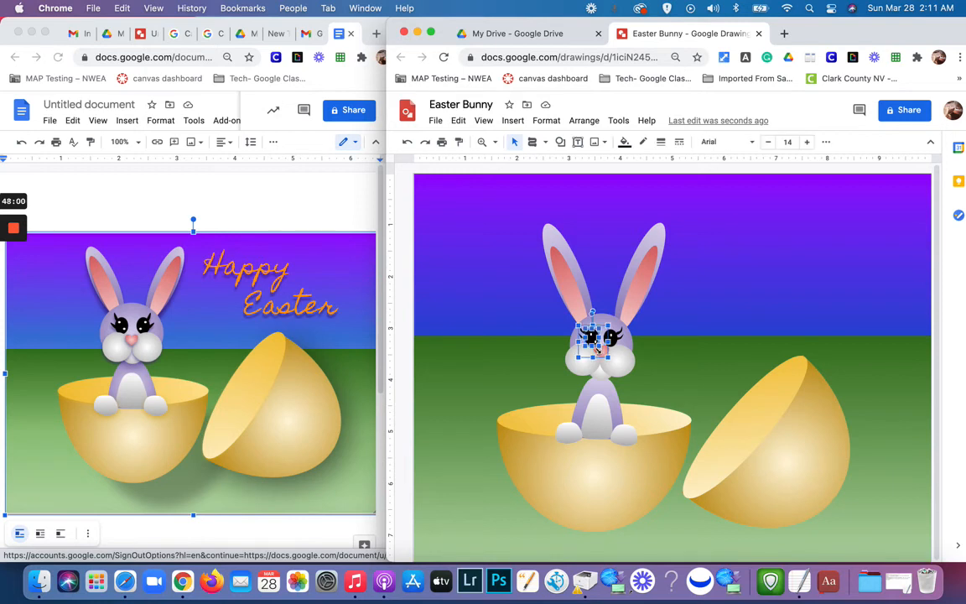
pyautogui.click(690, 327)
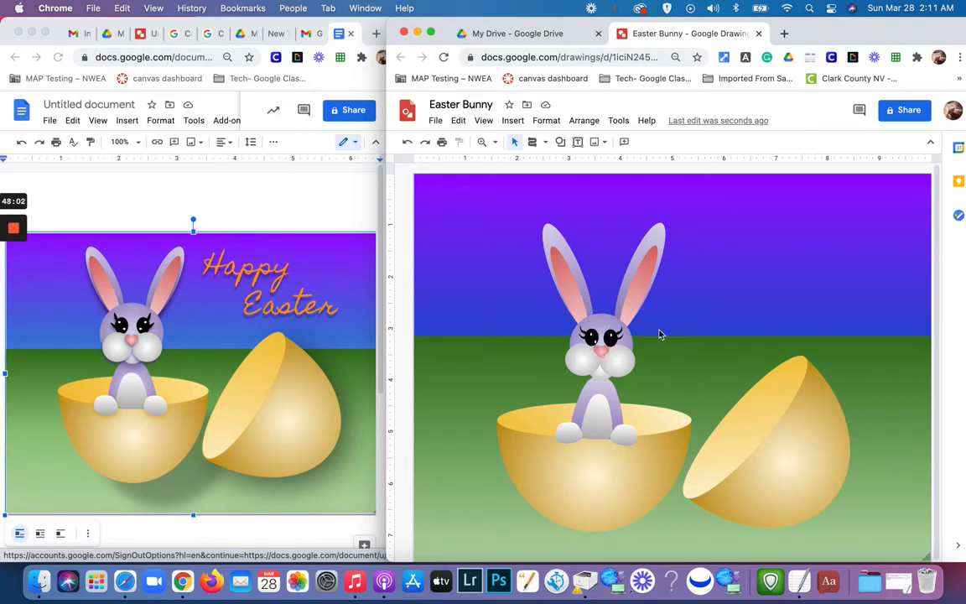
pyautogui.click(593, 339)
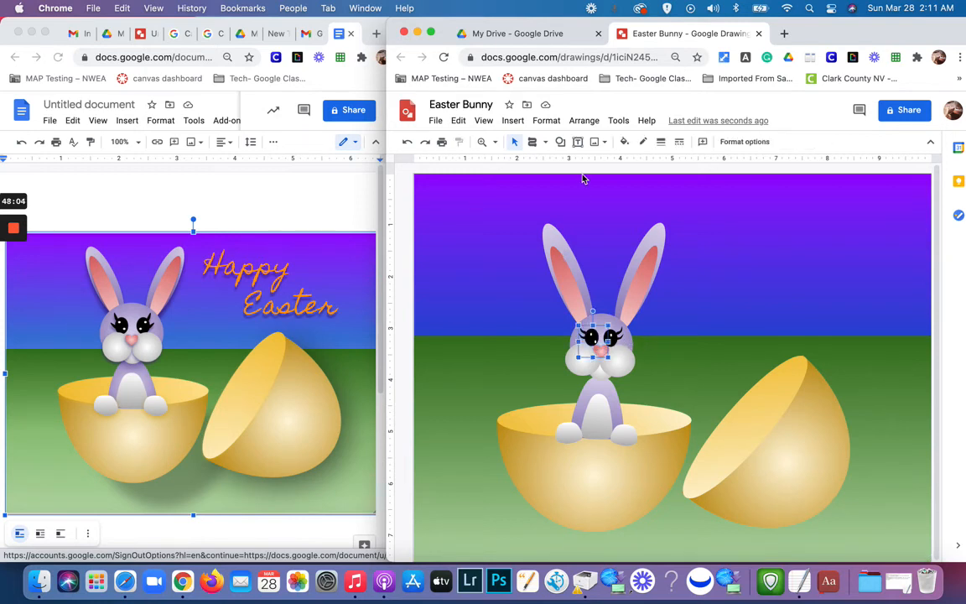
pyautogui.click(579, 123)
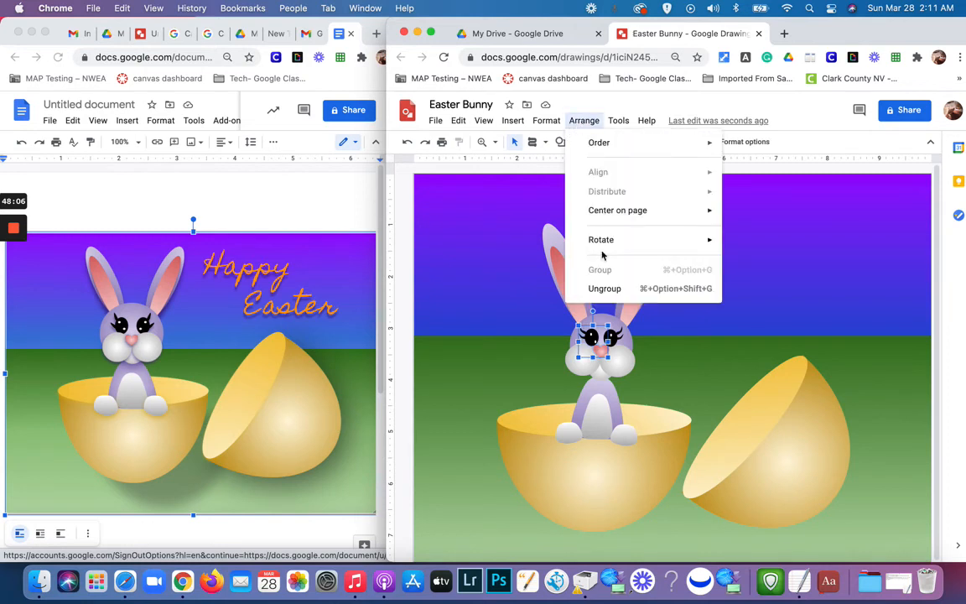
pyautogui.click(820, 234)
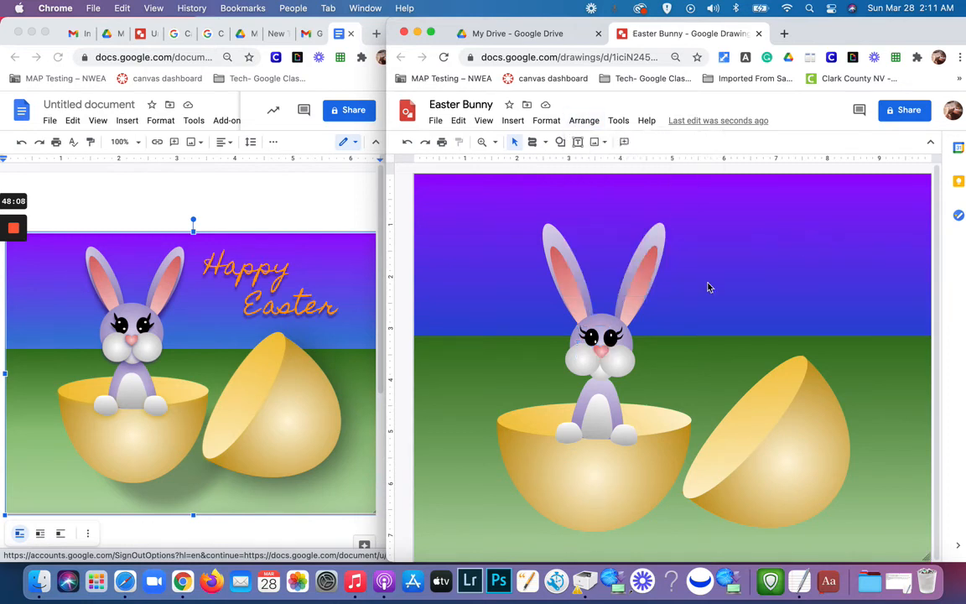
# Step: Delete the tiny white highlight from the lower part of the first eye inside its group
pyautogui.click(595, 342)
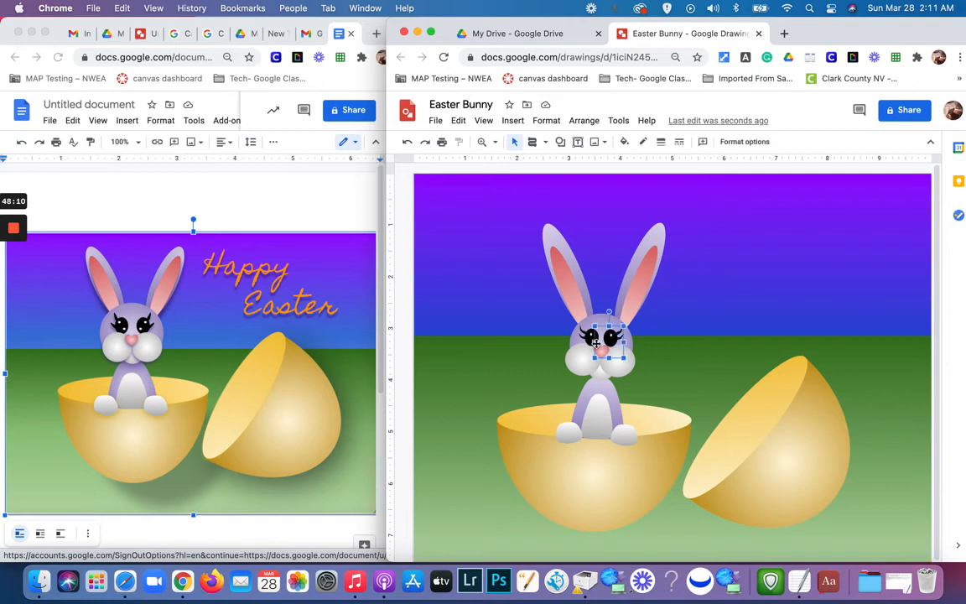
pyautogui.click(588, 343)
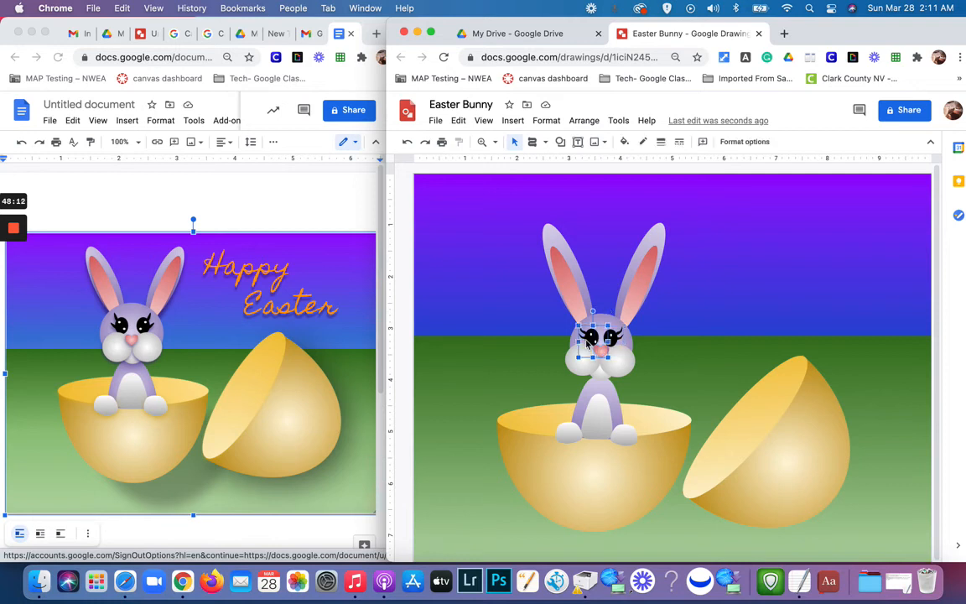
pyautogui.doubleClick(595, 342)
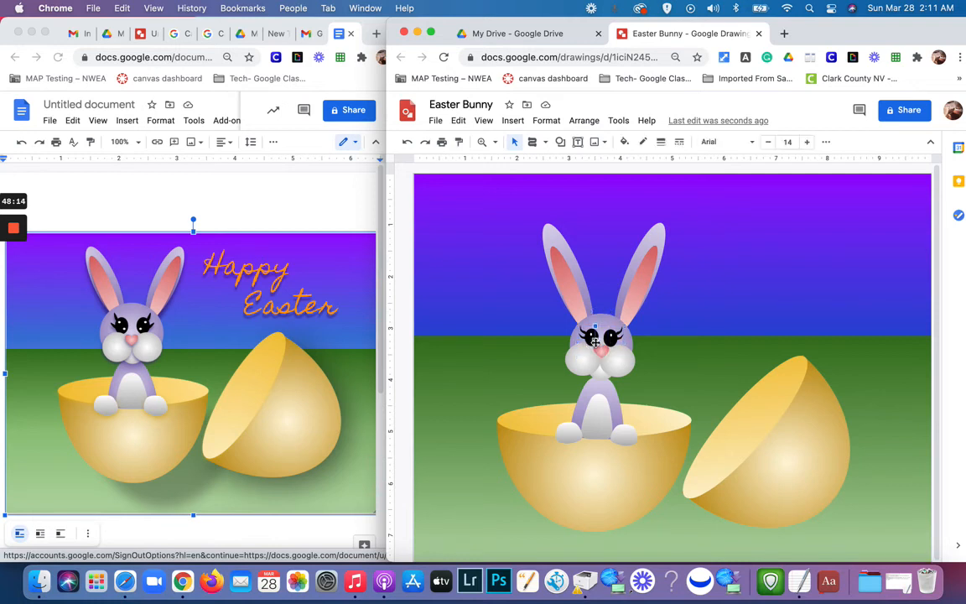
pyautogui.click(685, 337)
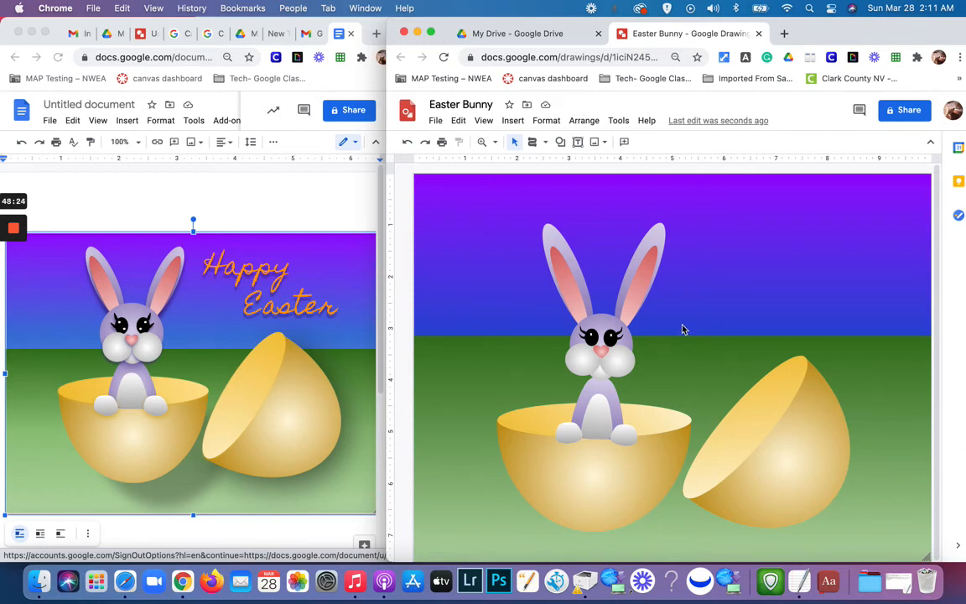
# Step: Select both eye-and-nose groups together and send them backward two levels
pyautogui.click(617, 343)
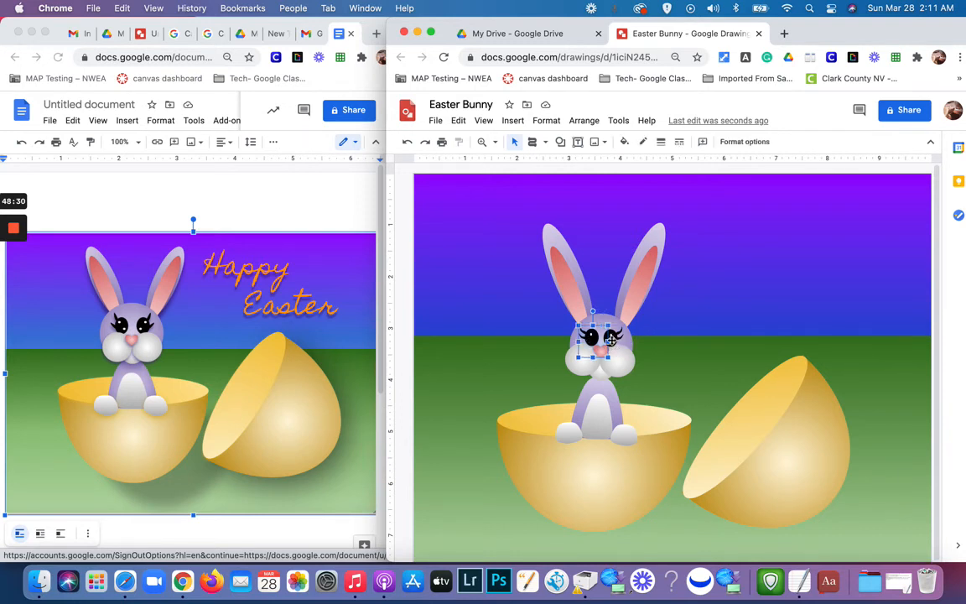
pyautogui.click(584, 121)
pyautogui.moveTo(591, 143)
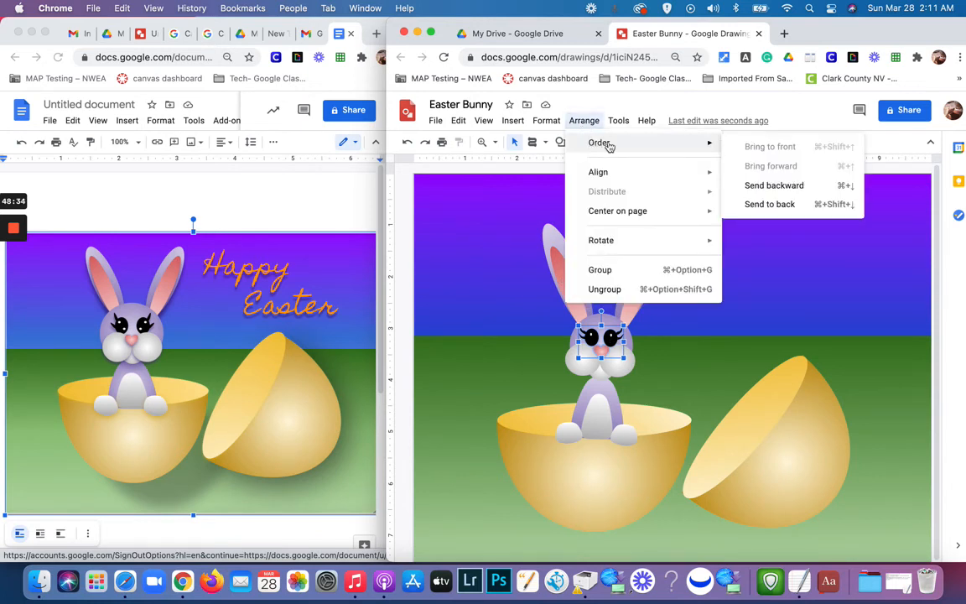
pyautogui.click(755, 186)
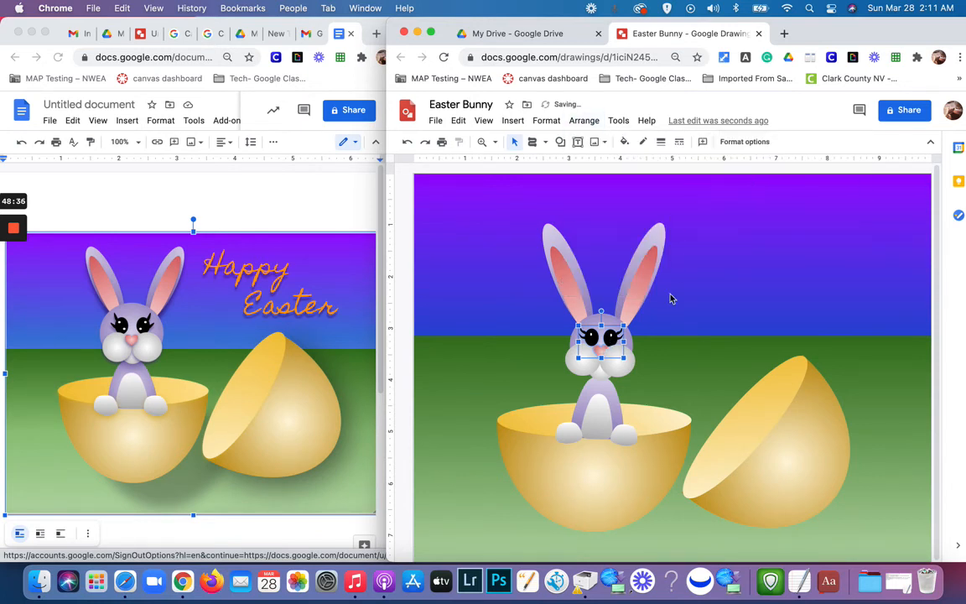
pyautogui.click(584, 120)
pyautogui.moveTo(601, 152)
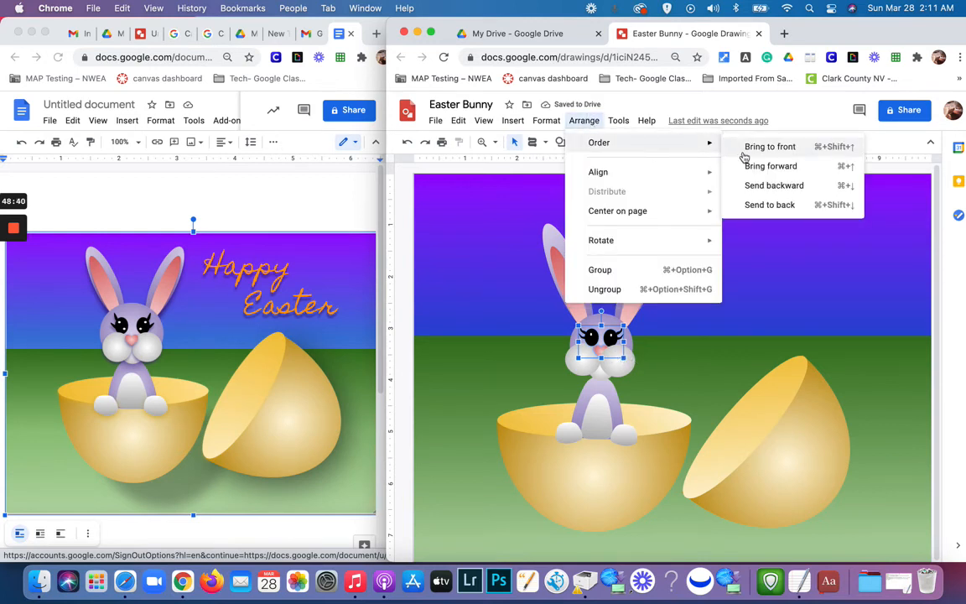
pyautogui.click(768, 187)
pyautogui.press('Escape')
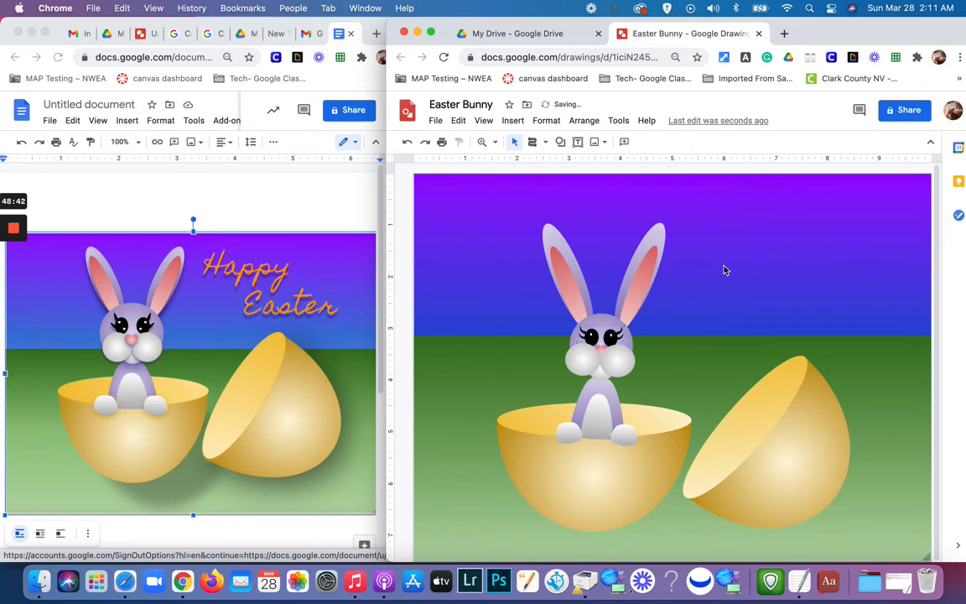
# Step: Move the cheek under the second eye slightly down and outward, away from the nose
pyautogui.click(601, 351)
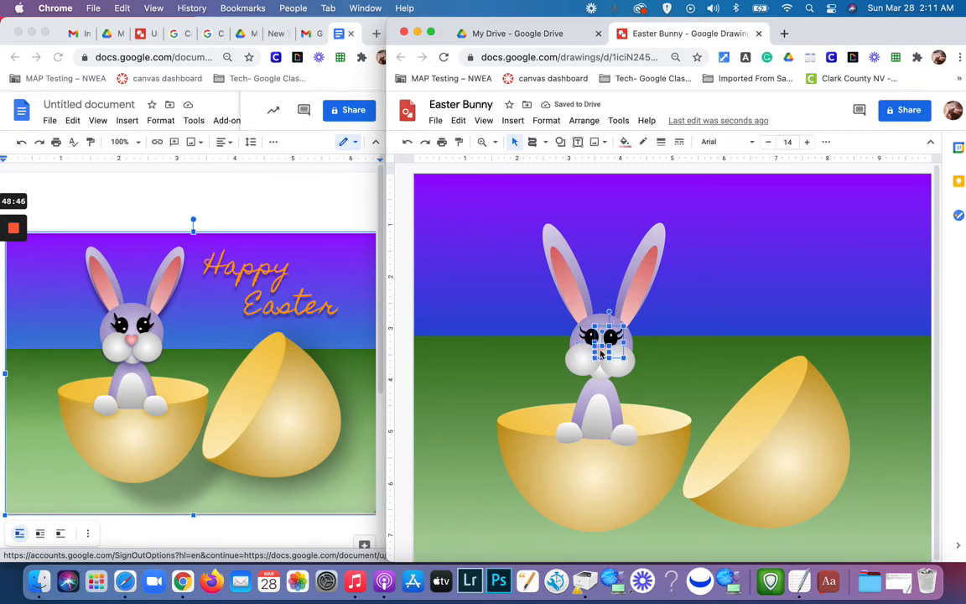
pyautogui.click(602, 361)
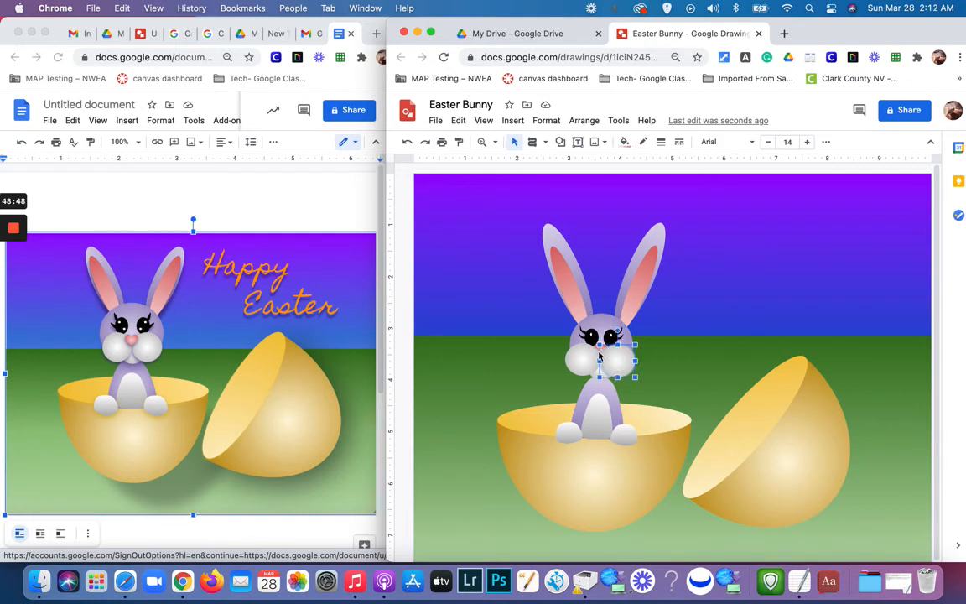
pyautogui.click(599, 349)
pyautogui.click(682, 322)
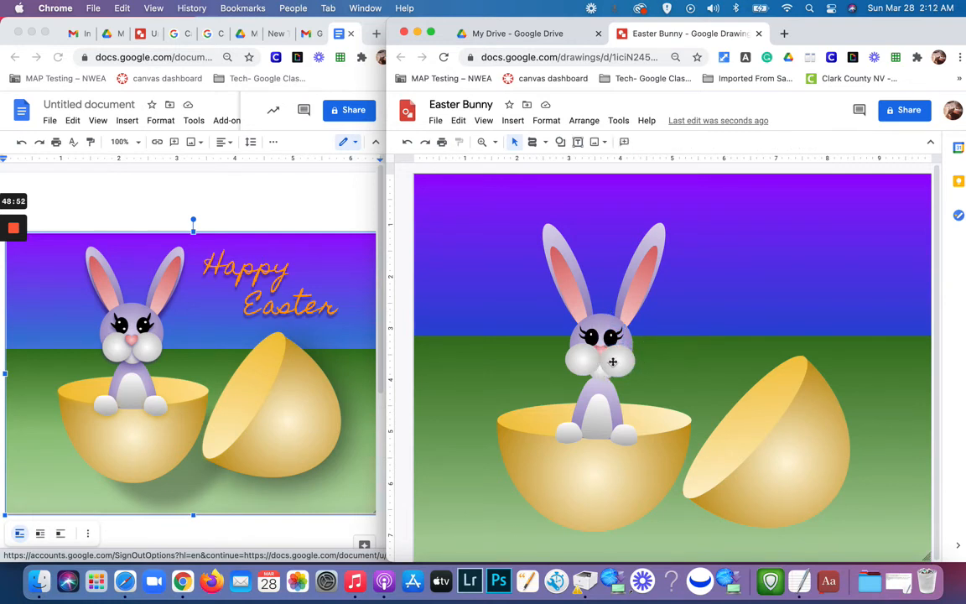
pyautogui.click(615, 364)
pyautogui.moveTo(615, 364); pyautogui.dragTo(619, 367)
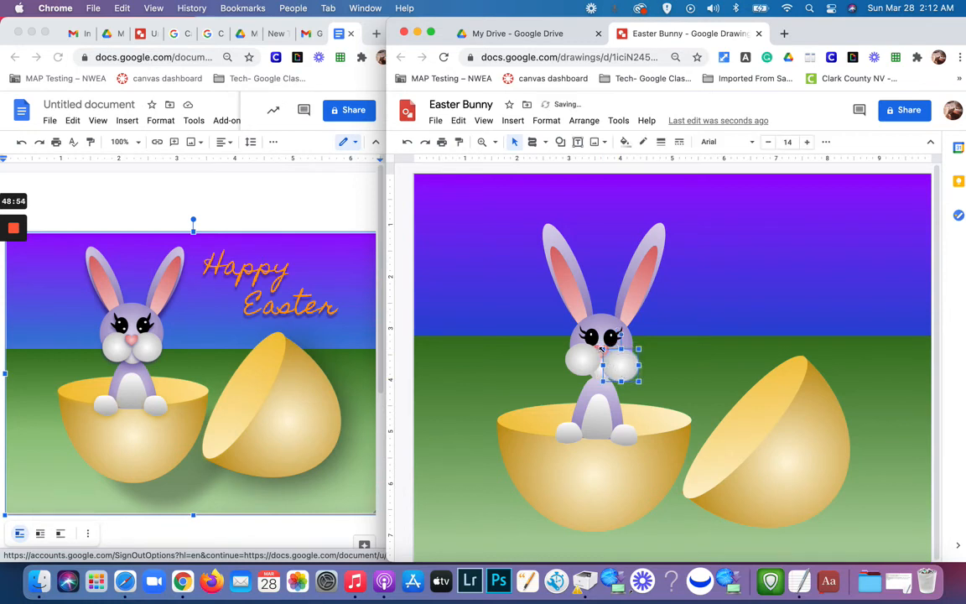
# Step: Try to ungroup the second eye and its nose
pyautogui.click(603, 352)
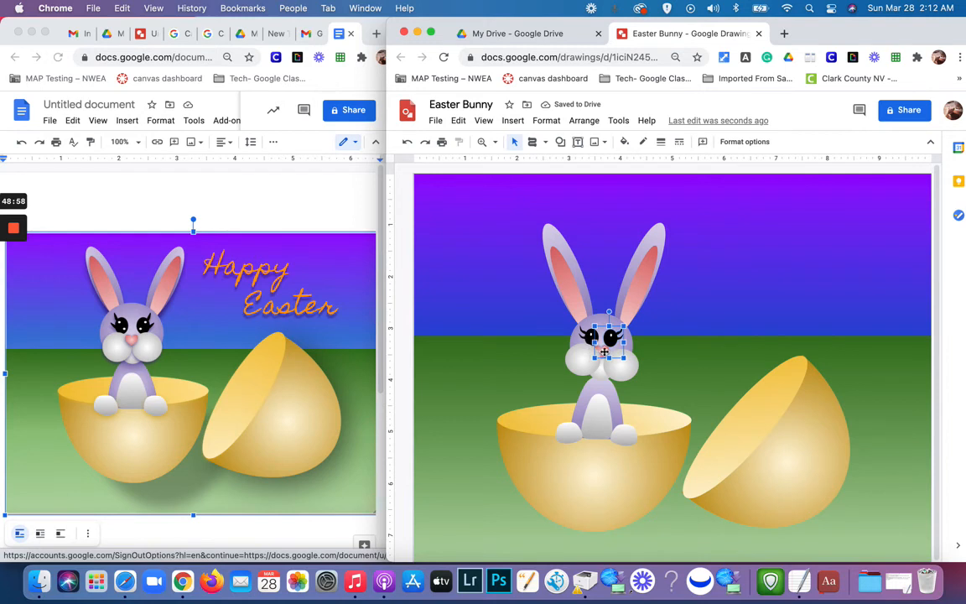
pyautogui.click(606, 356)
pyautogui.click(643, 345)
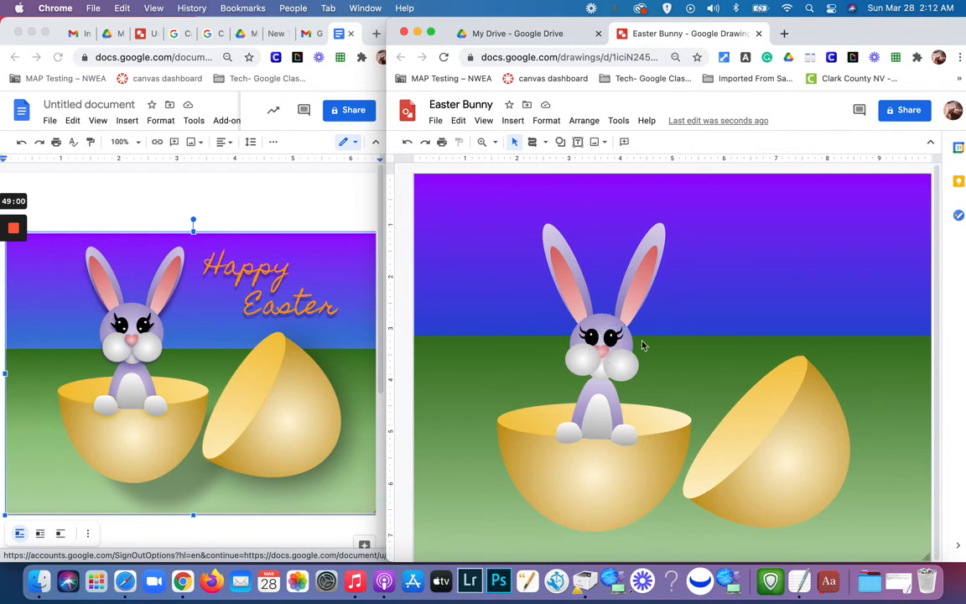
pyautogui.click(603, 355)
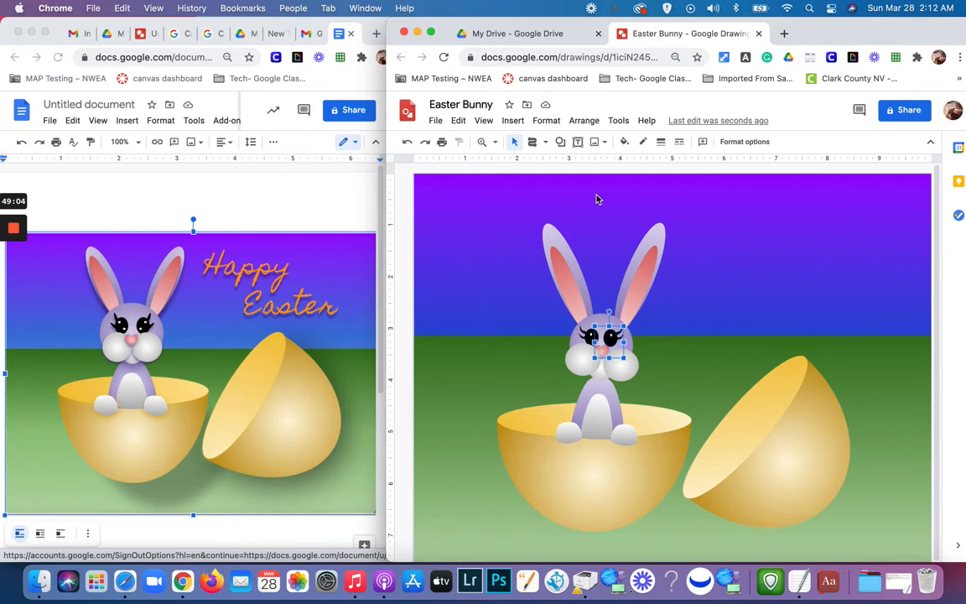
pyautogui.click(583, 121)
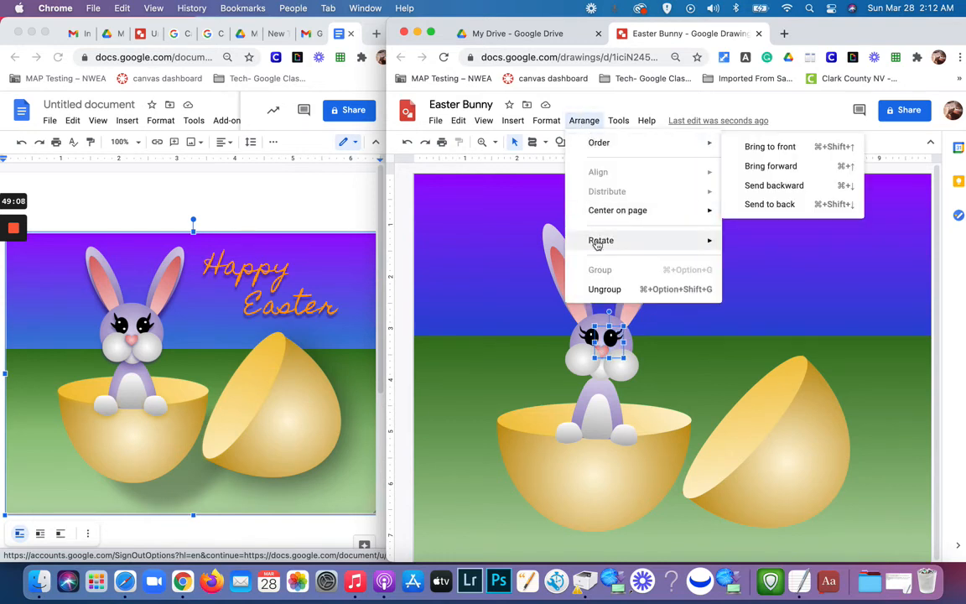
pyautogui.click(602, 290)
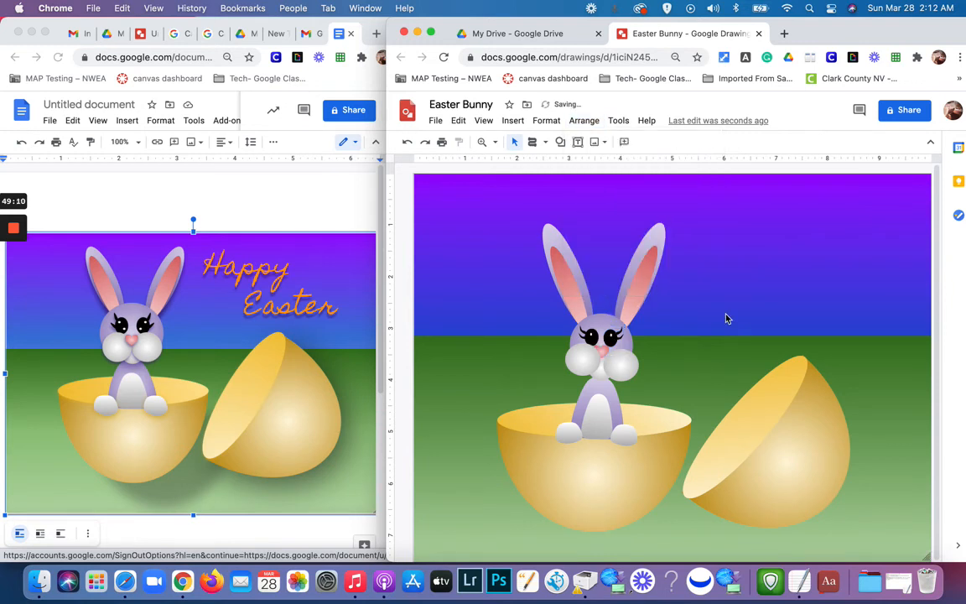
# Step: Move the cheek under the first eye outward so it no longer overlaps the nose
pyautogui.click(604, 351)
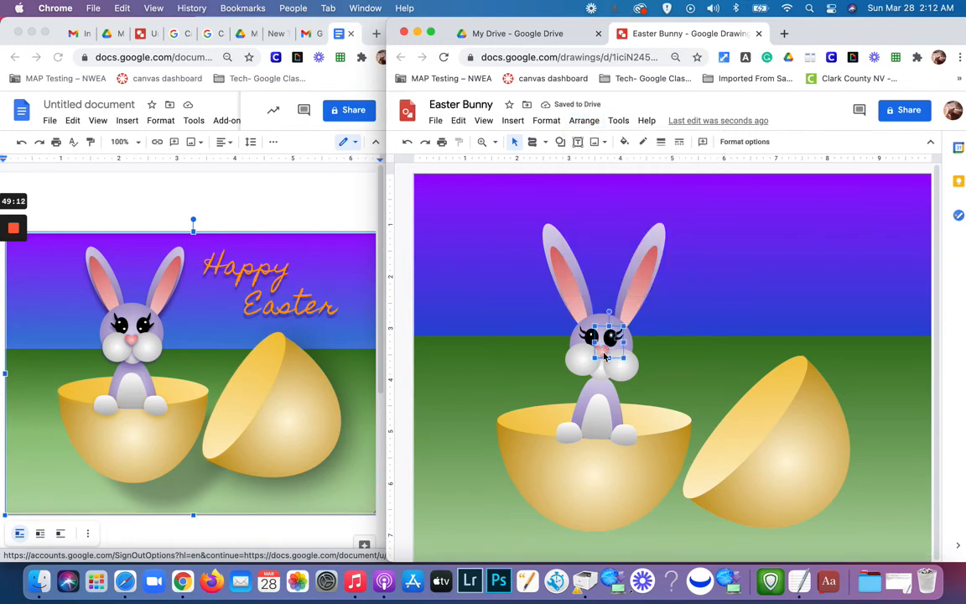
pyautogui.click(601, 362)
pyautogui.click(602, 359)
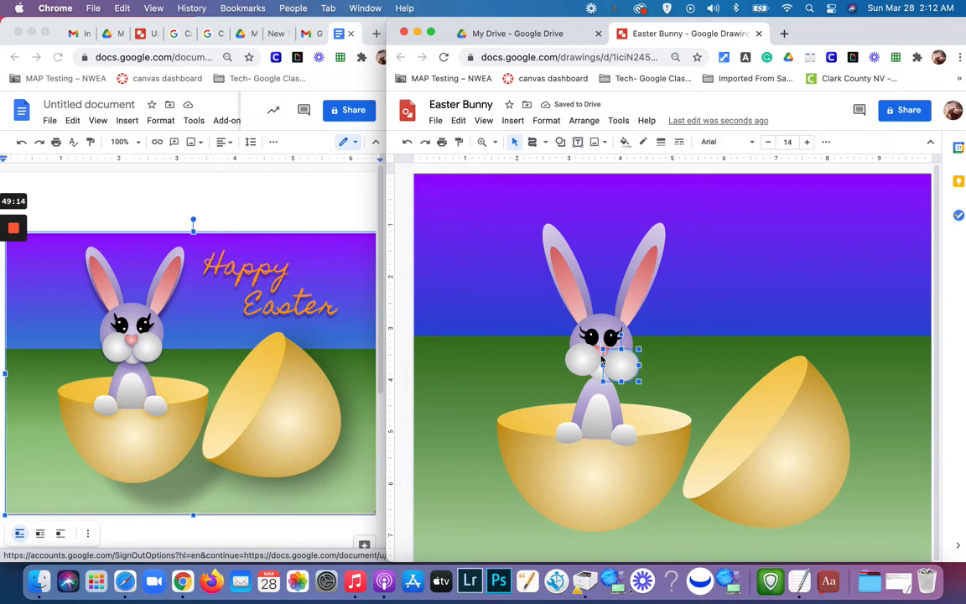
pyautogui.click(703, 312)
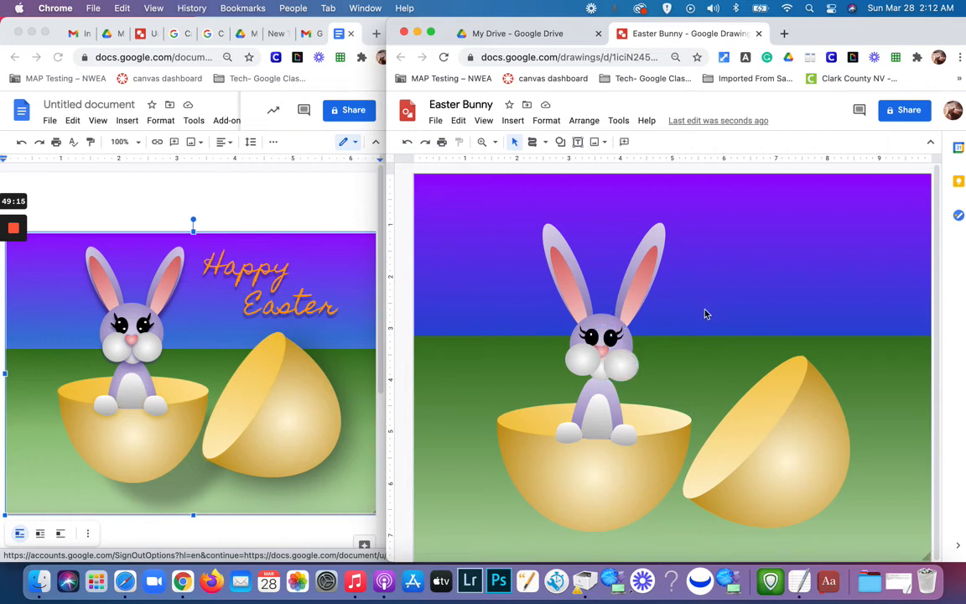
pyautogui.click(601, 354)
pyautogui.click(602, 359)
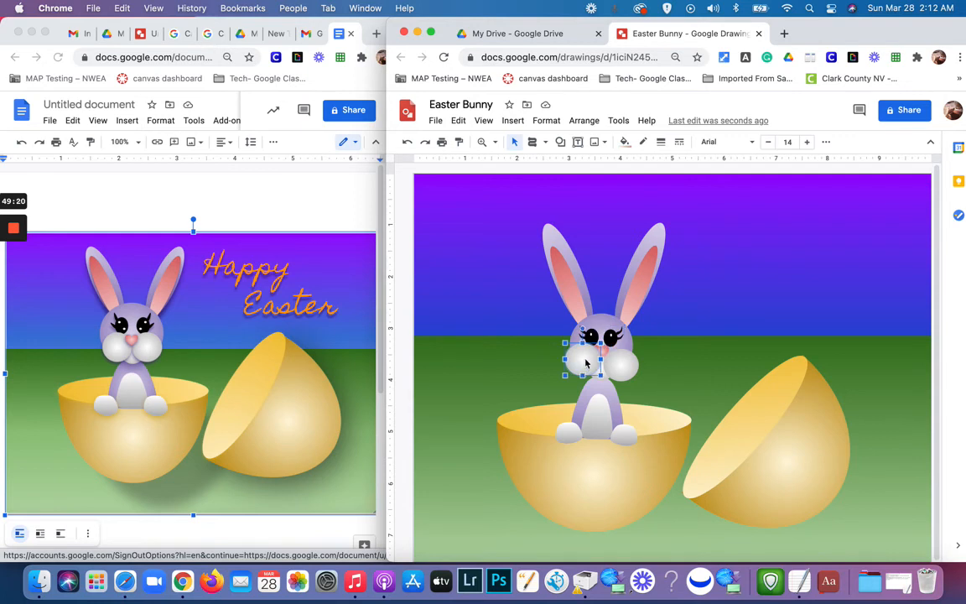
pyautogui.moveTo(586, 359); pyautogui.dragTo(579, 359)
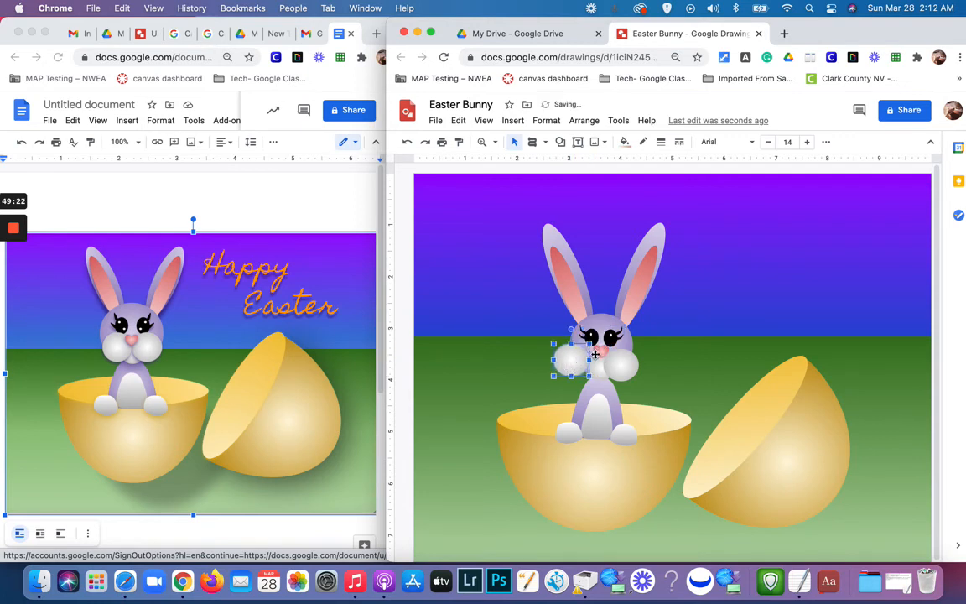
# Step: Ungroup the second eye and the nose so the nose can be handled on its own
pyautogui.click(595, 354)
pyautogui.click(598, 358)
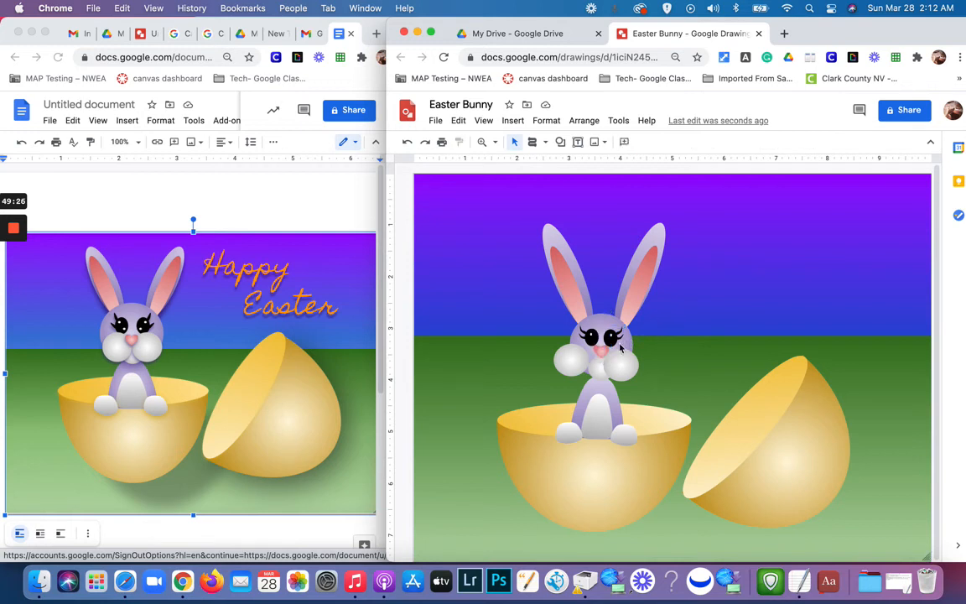
pyautogui.click(604, 356)
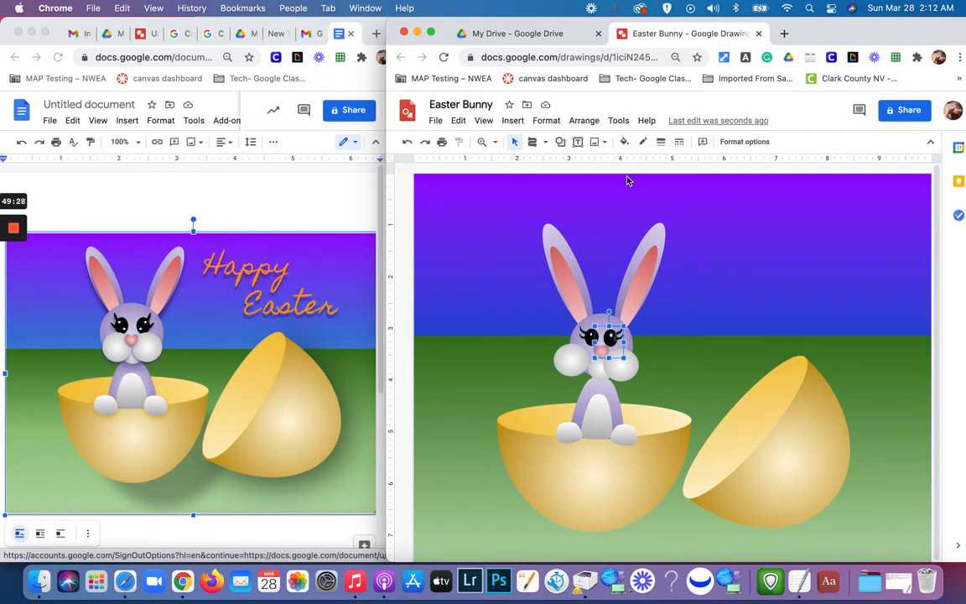
pyautogui.click(613, 340)
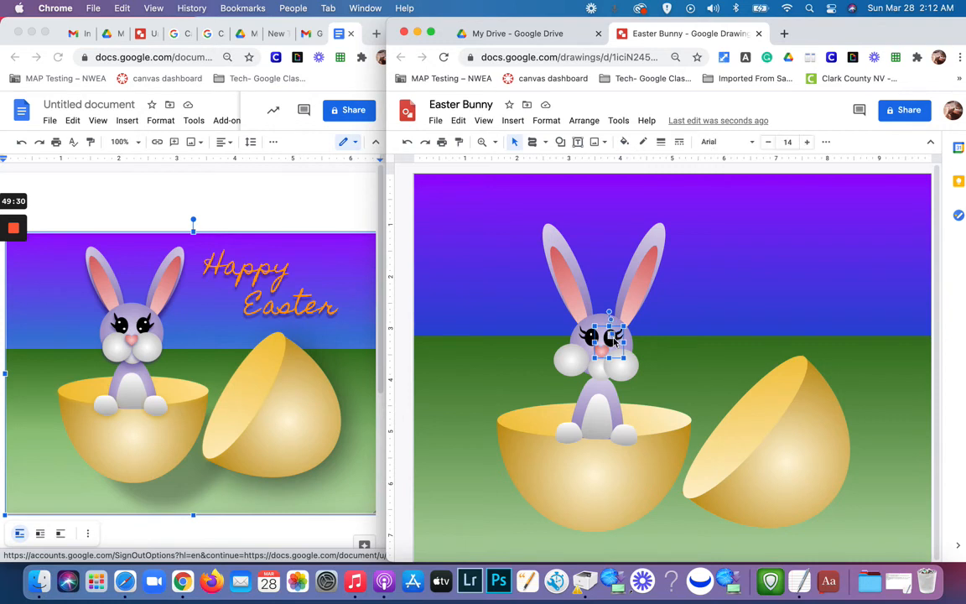
pyautogui.click(683, 323)
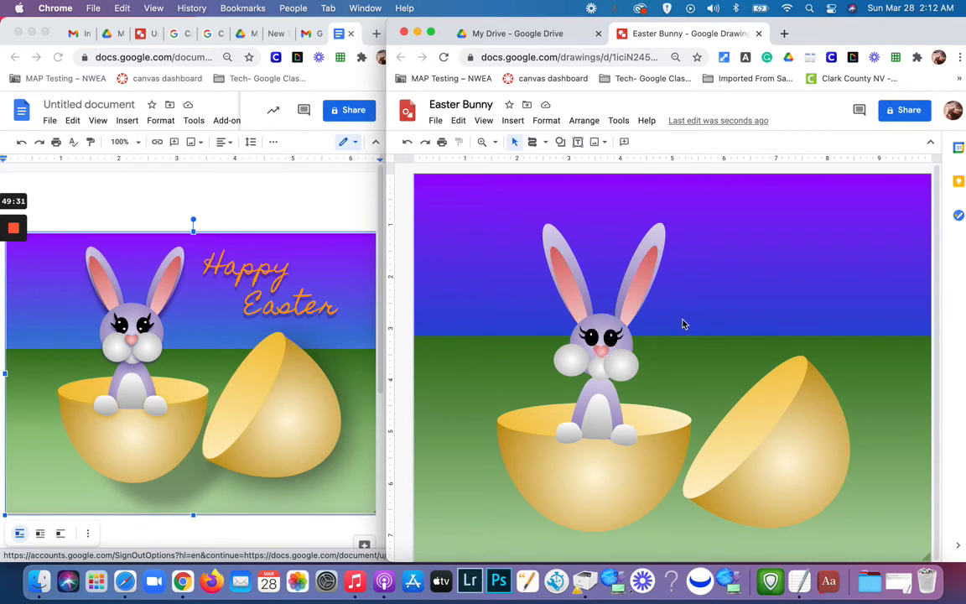
pyautogui.click(612, 348)
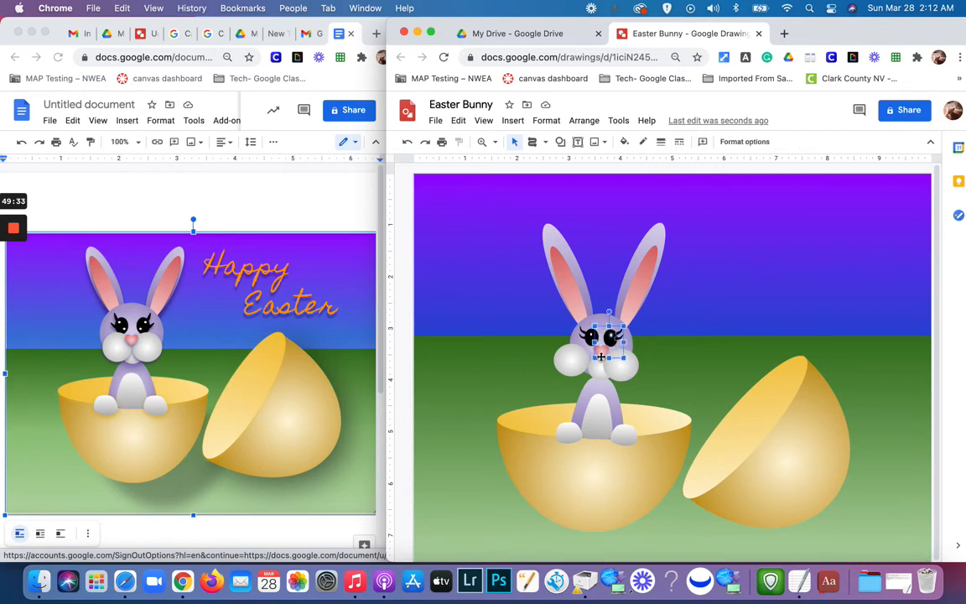
pyautogui.click(584, 121)
pyautogui.click(597, 288)
# Step: Bring the pink nose to the front, above the cheeks
pyautogui.click(599, 350)
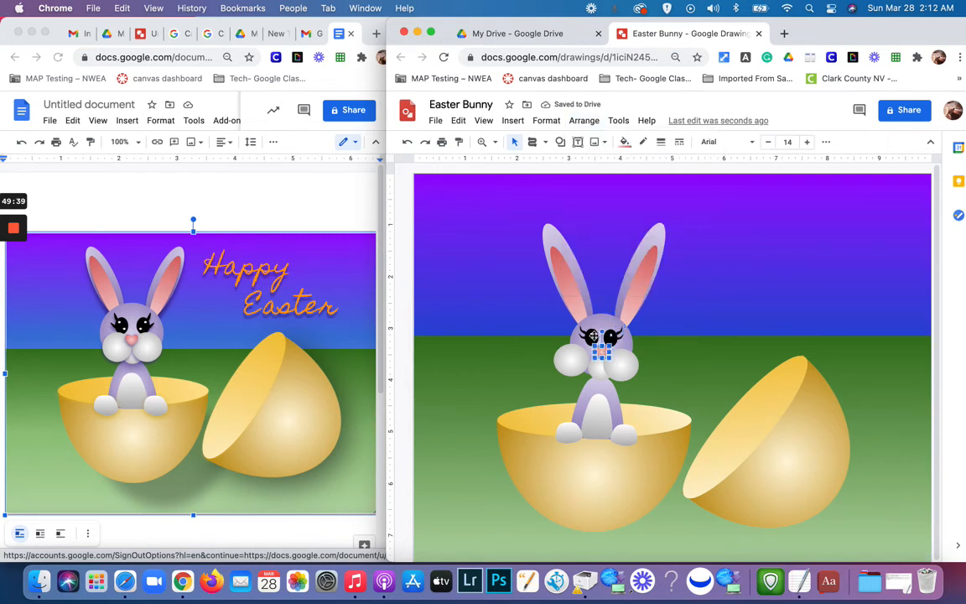
pyautogui.click(584, 120)
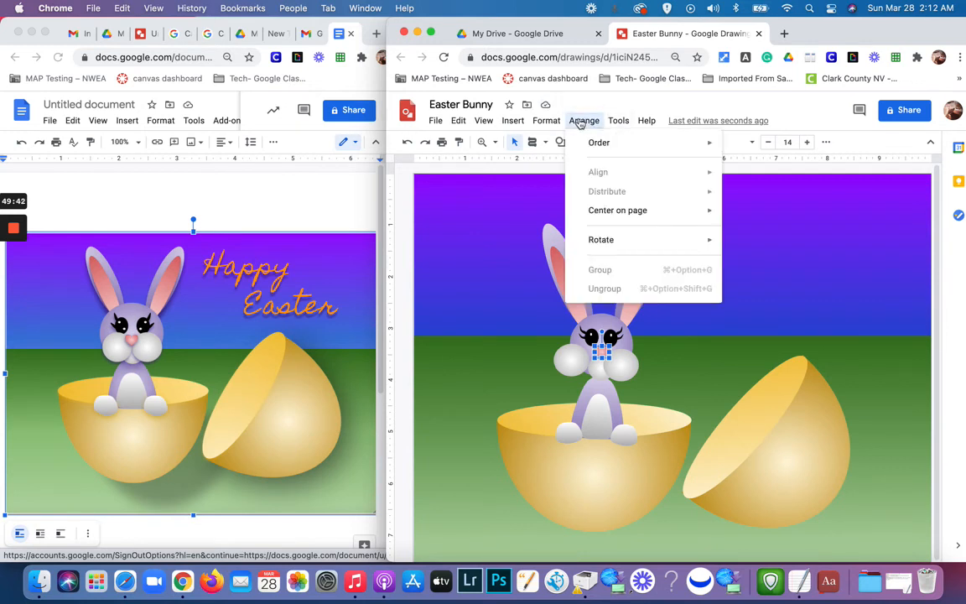
pyautogui.moveTo(701, 142)
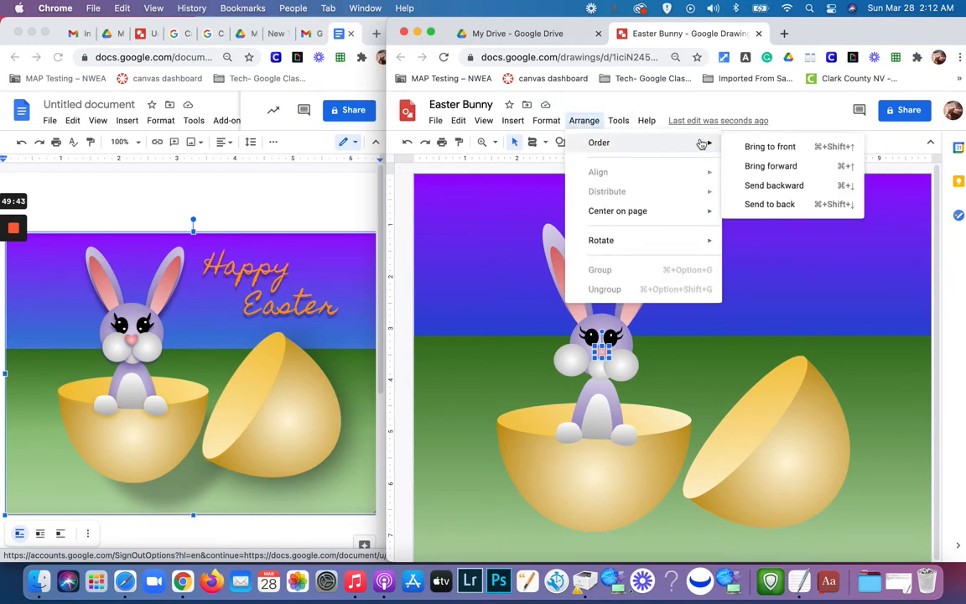
pyautogui.click(758, 148)
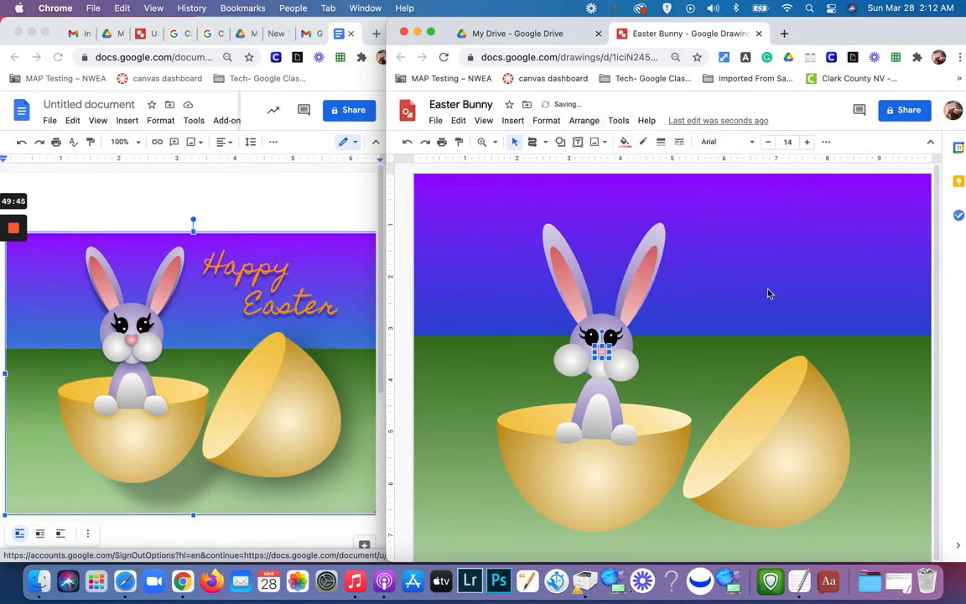
# Step: Move both cheeks inward so they meet beneath the nose
pyautogui.click(569, 366)
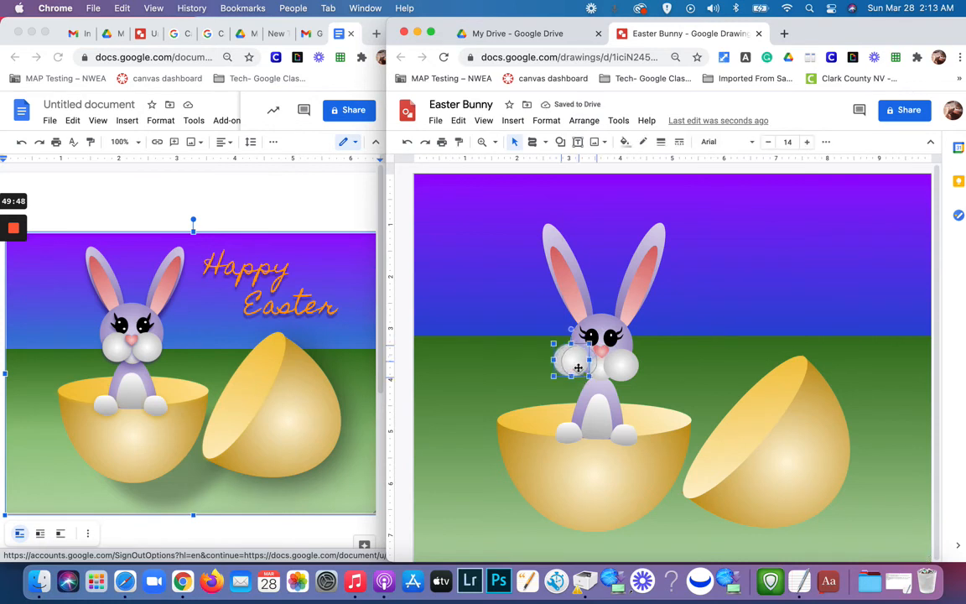
pyautogui.moveTo(578, 371); pyautogui.dragTo(616, 366)
pyautogui.click(578, 363)
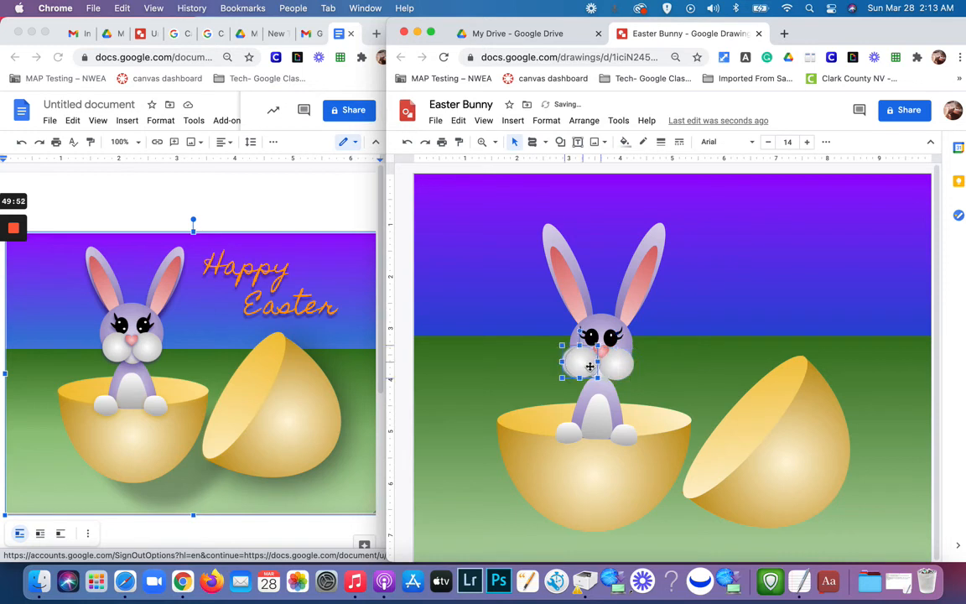
pyautogui.click(661, 351)
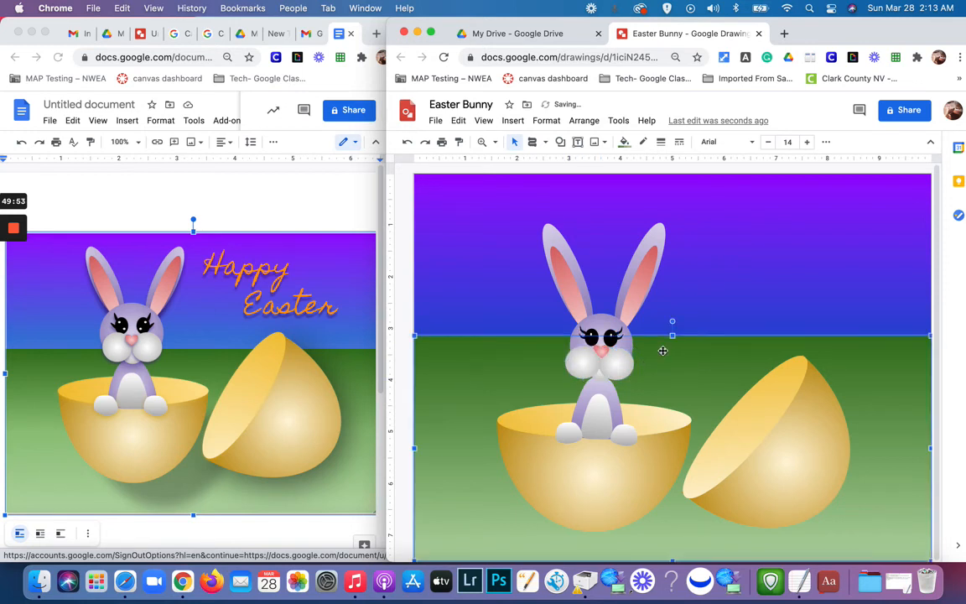
pyautogui.click(681, 301)
# Step: Place a vertical guide through the middle of the nose and line up the inner edges of both cheeks with it
pyautogui.click(621, 365)
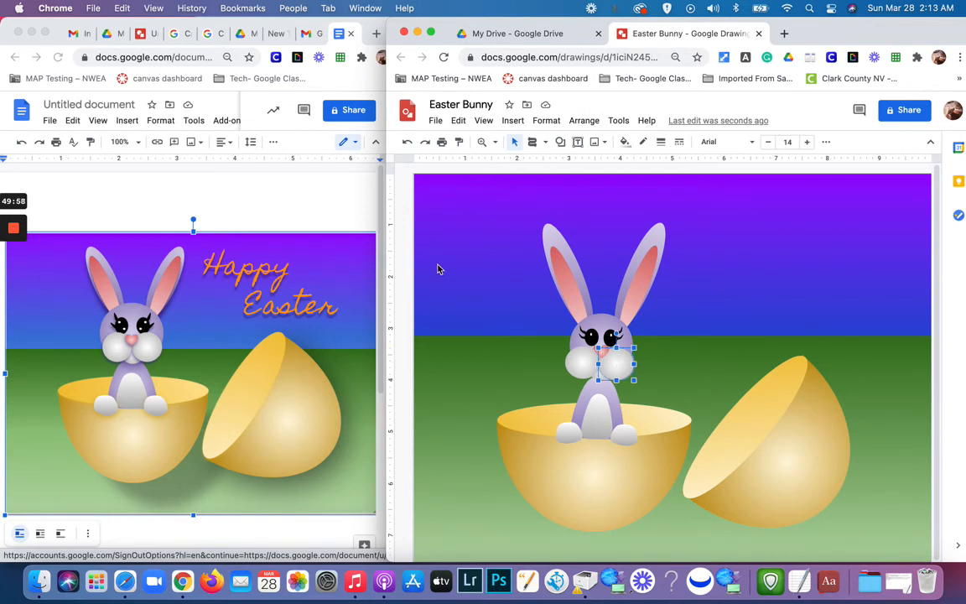
pyautogui.moveTo(392, 282)
pyautogui.mouseDown()
pyautogui.moveTo(589, 269)
pyautogui.moveTo(594, 280)
pyautogui.mouseUp()
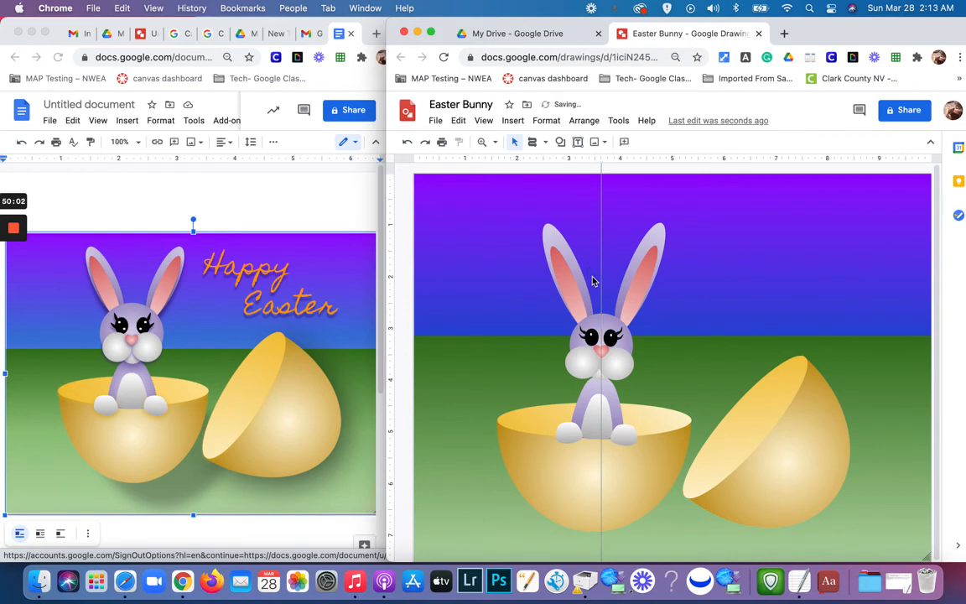
pyautogui.click(619, 367)
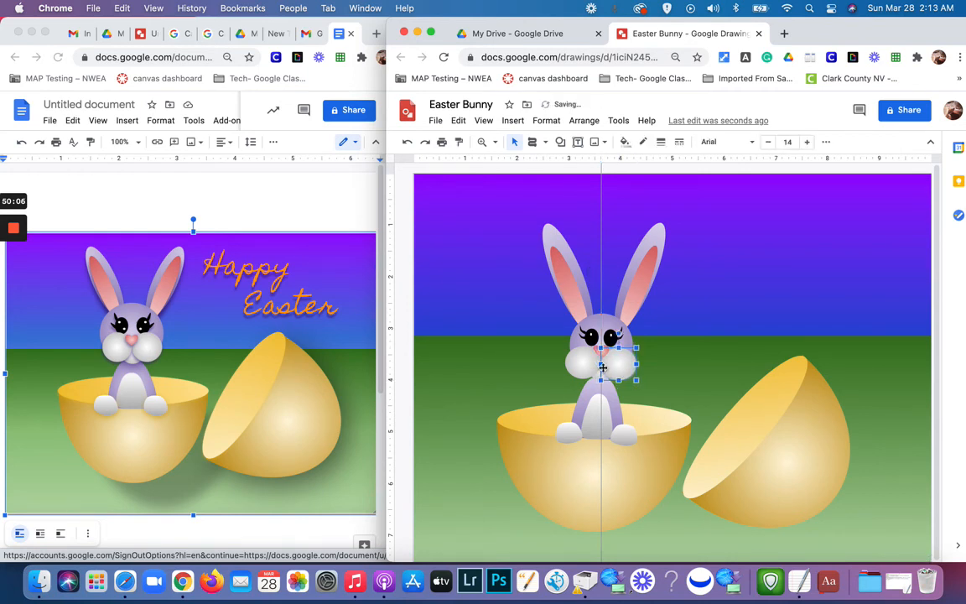
pyautogui.click(585, 368)
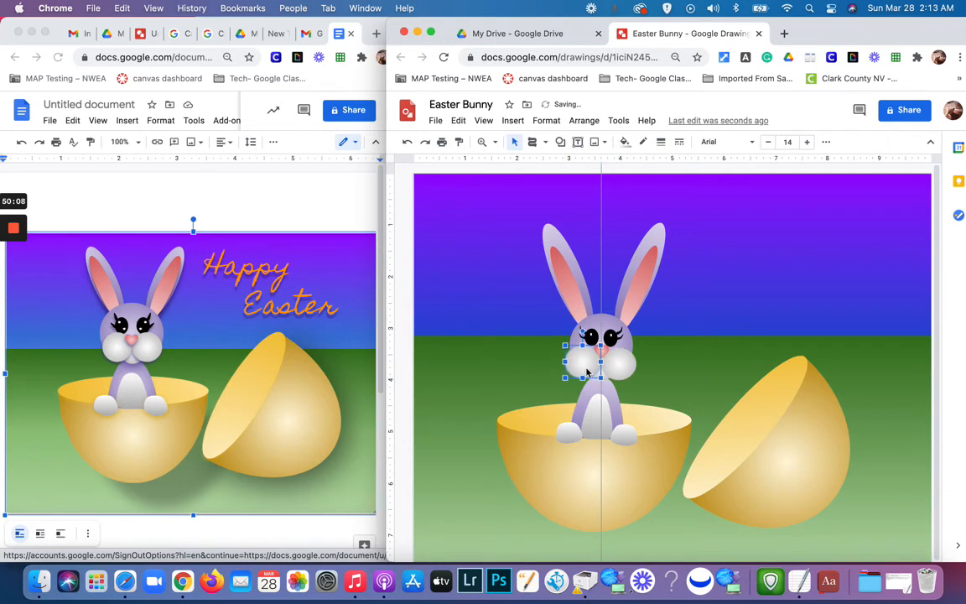
pyautogui.press('Escape')
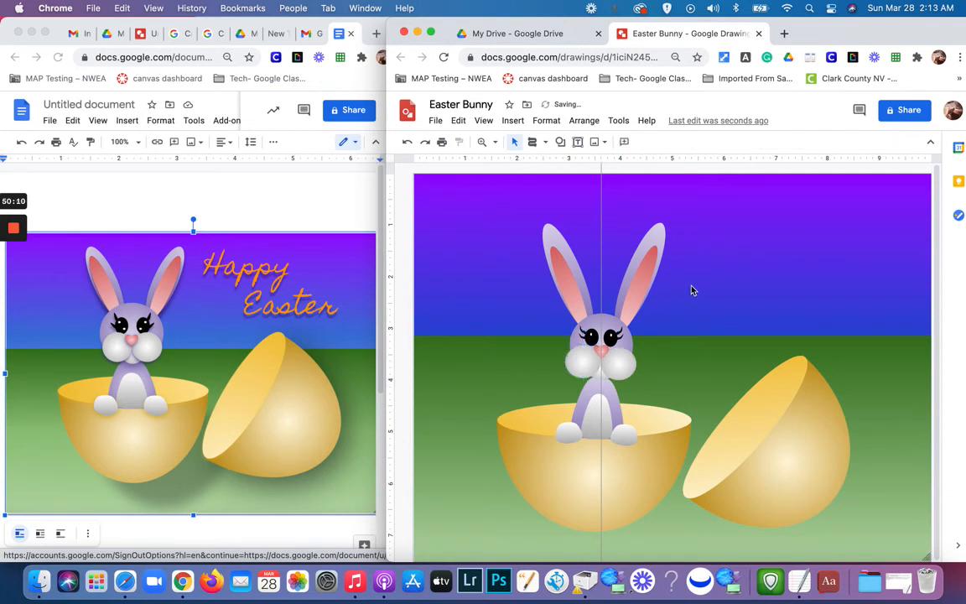
# Step: Nudge the cheeks up until they sit level under the nose, and remove the vertical guide
pyautogui.click(624, 366)
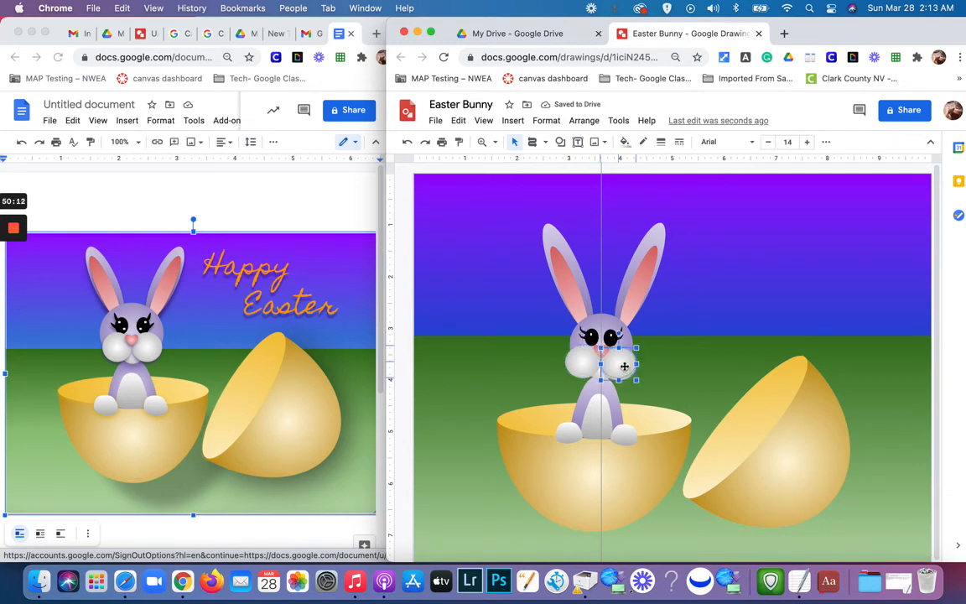
pyautogui.press('Up')
pyautogui.click(588, 373)
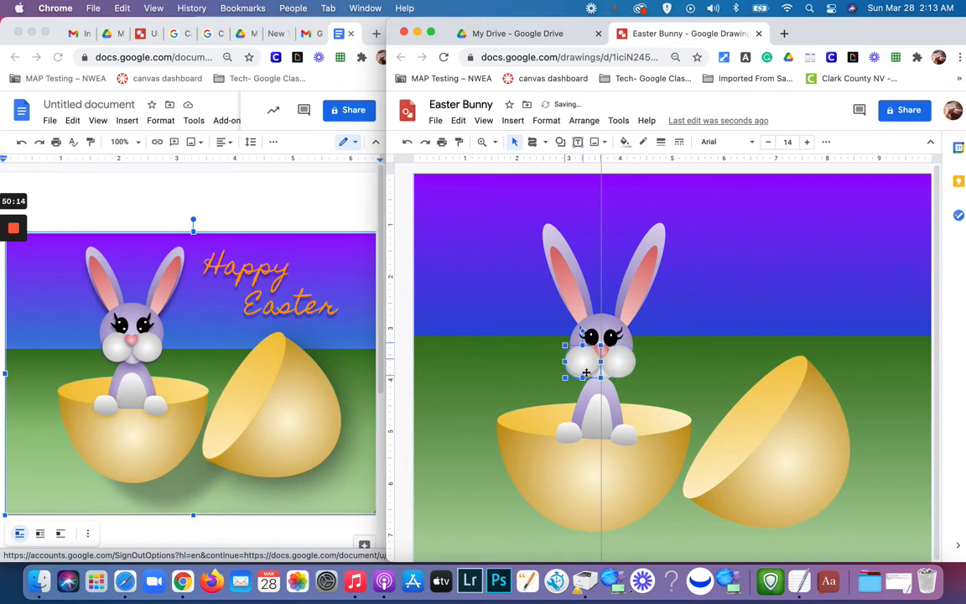
pyautogui.click(696, 281)
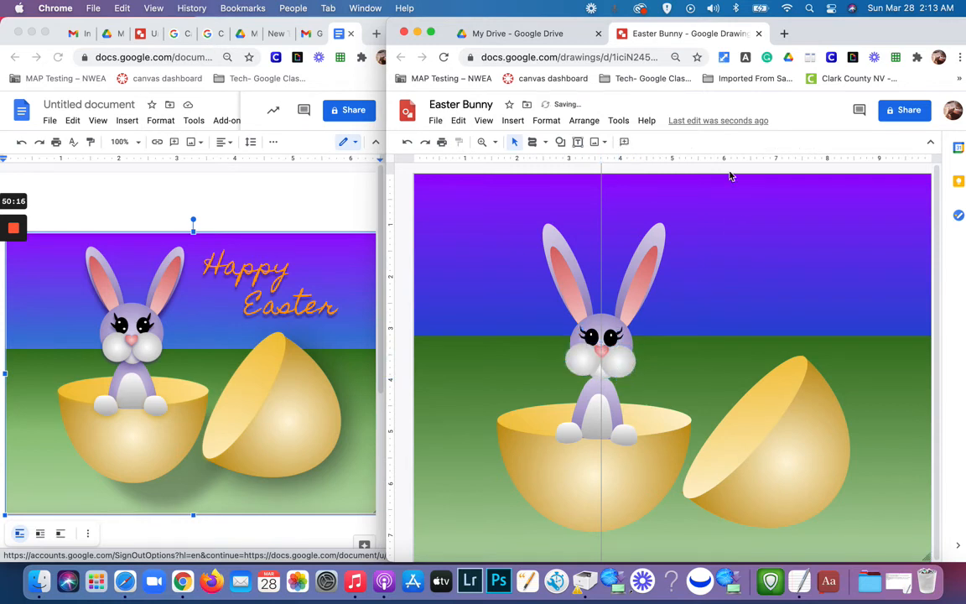
pyautogui.moveTo(598, 244); pyautogui.dragTo(329, 276)
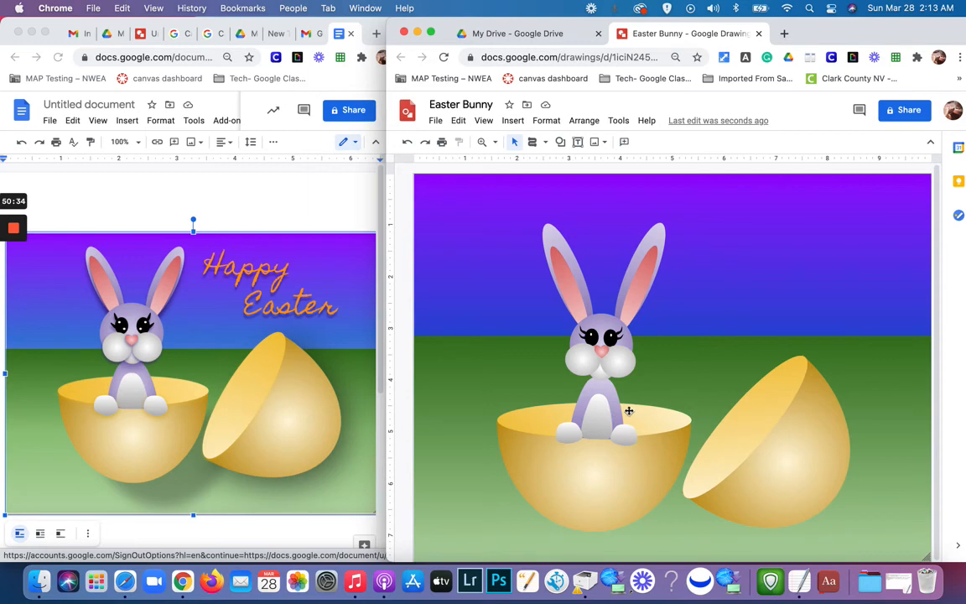
pyautogui.moveTo(844, 31); pyautogui.dragTo(761, 15)
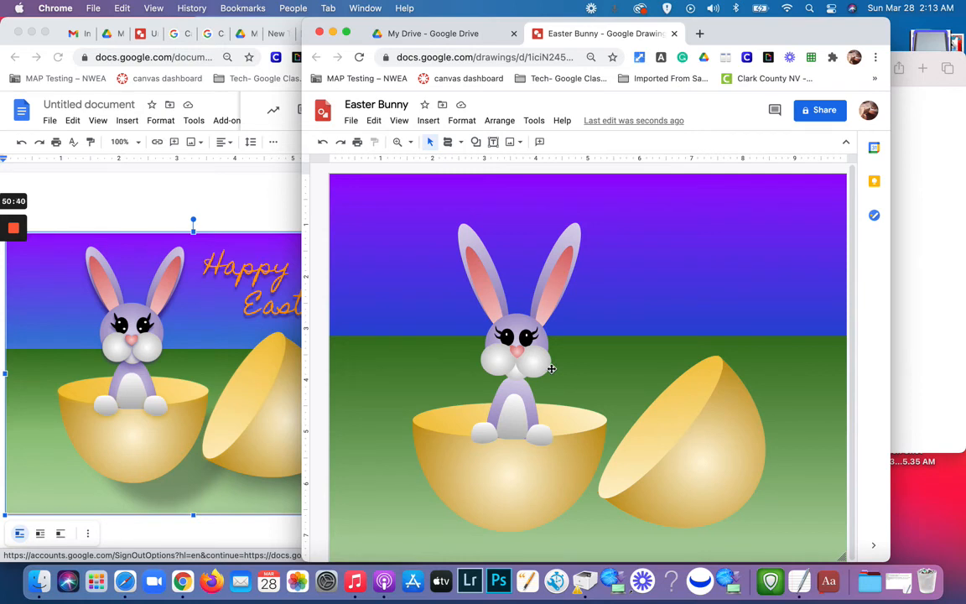
pyautogui.moveTo(803, 36); pyautogui.dragTo(880, 35)
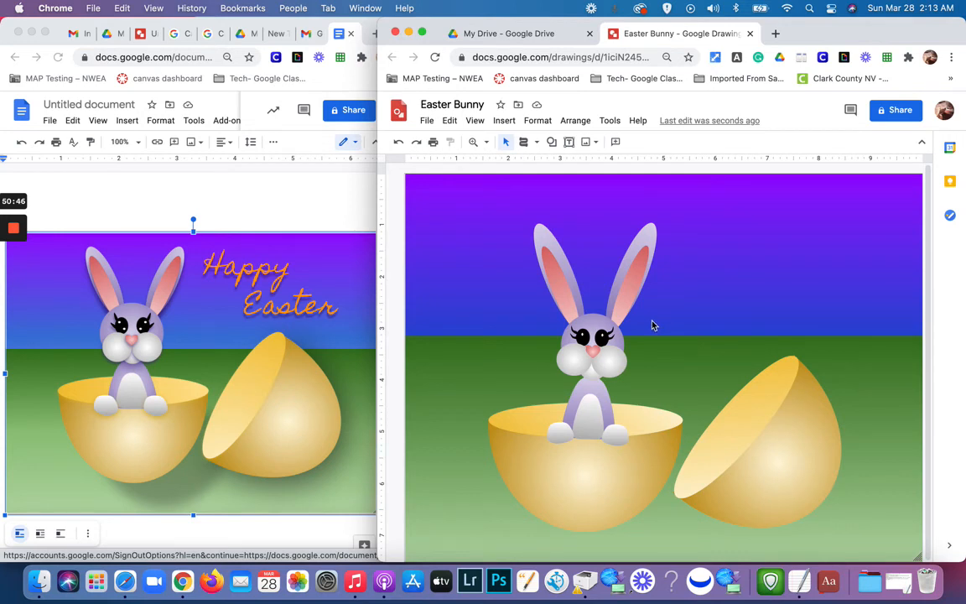
pyautogui.click(619, 436)
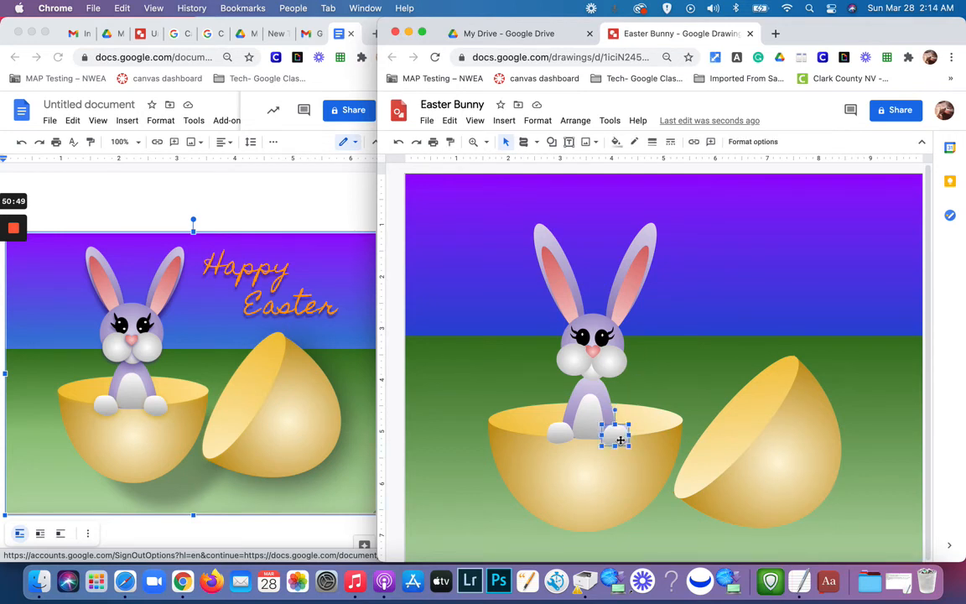
pyautogui.click(561, 437)
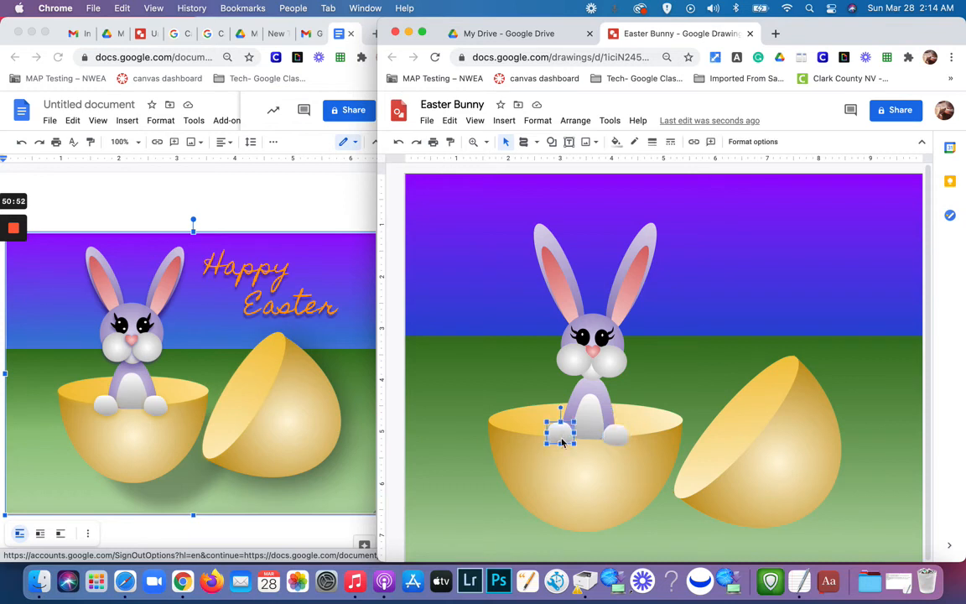
pyautogui.keyDown('shift'); pyautogui.click(619, 438); pyautogui.keyUp('shift')
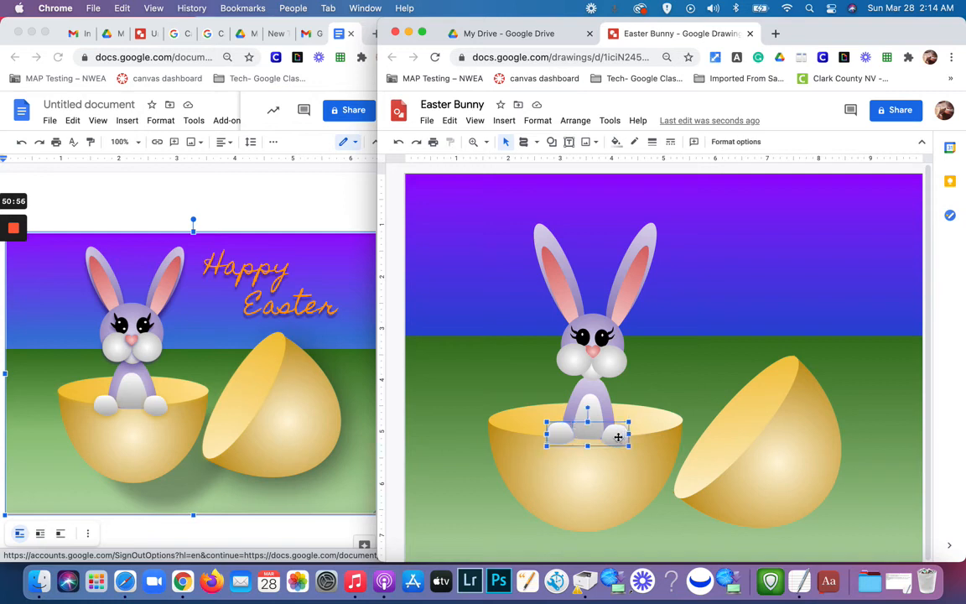
pyautogui.keyDown('shift'); pyautogui.click(592, 381); pyautogui.keyUp('shift')
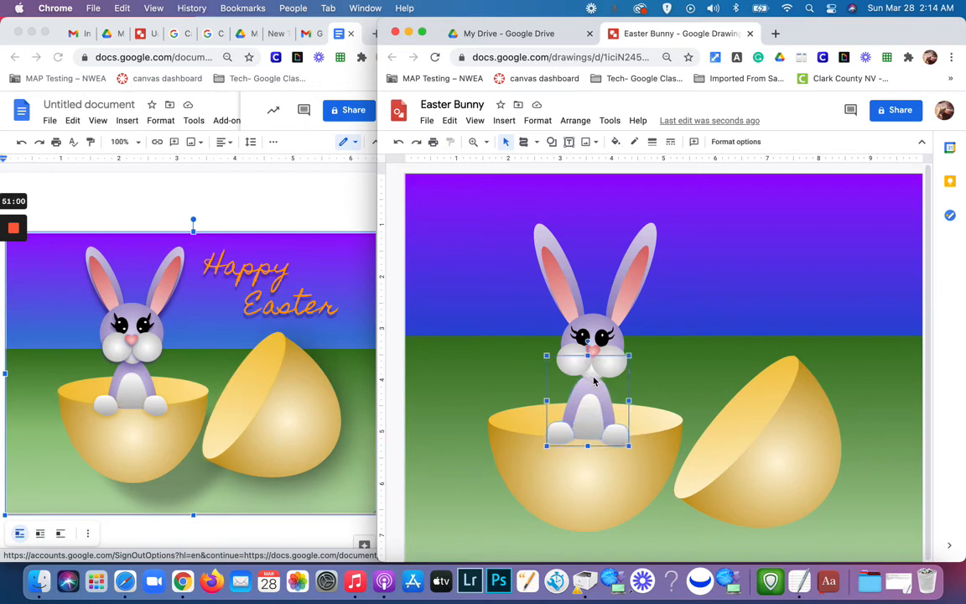
pyautogui.click(597, 376)
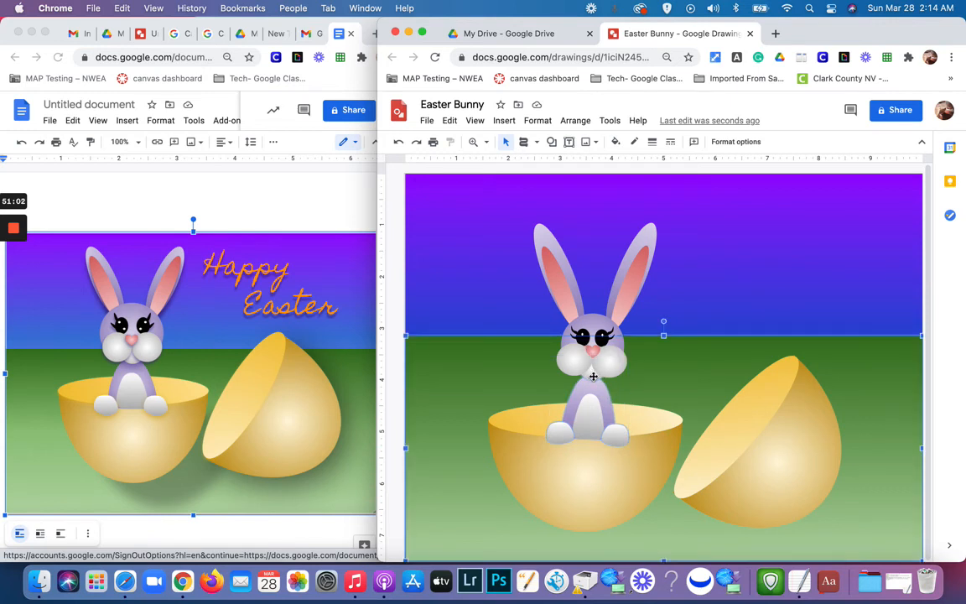
# Step: Select the bunny's chin, cheeks, paws and outer ears together with both golden egg halves
pyautogui.click(592, 379)
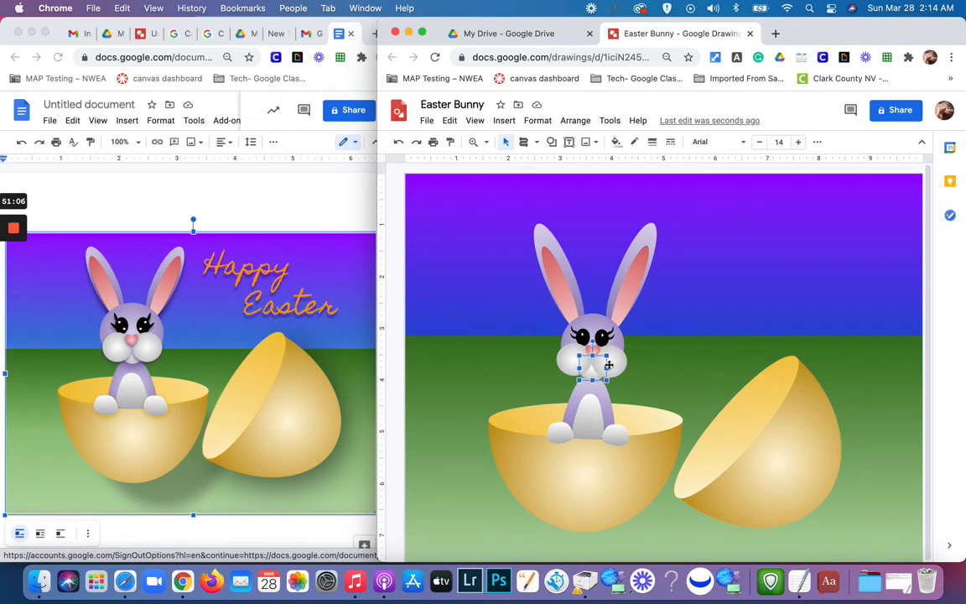
pyautogui.keyDown('shift'); pyautogui.click(618, 364); pyautogui.keyUp('shift')
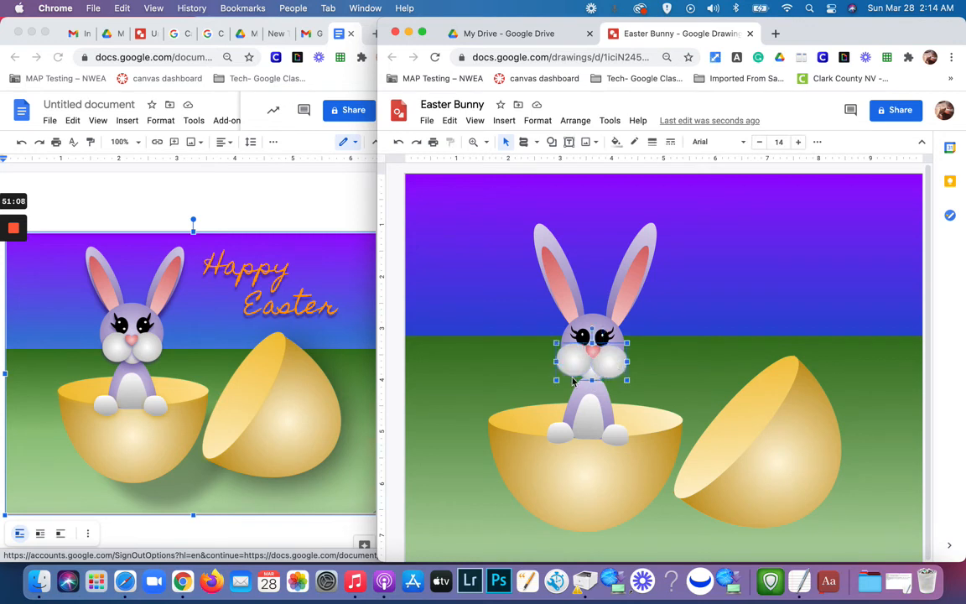
pyautogui.keyDown('shift'); pyautogui.click(621, 436); pyautogui.keyUp('shift')
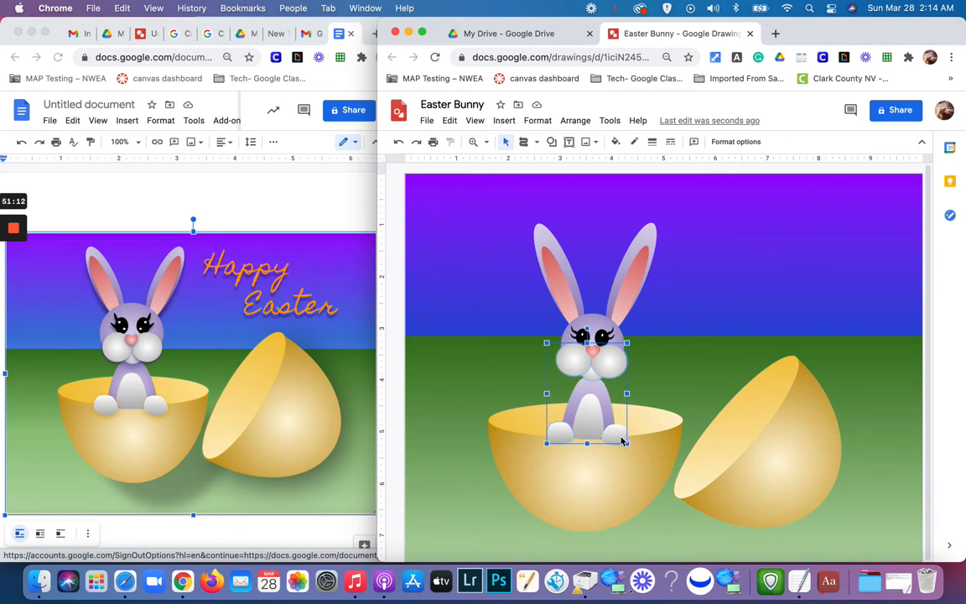
pyautogui.keyDown('shift'); pyautogui.click(622, 440); pyautogui.keyUp('shift')
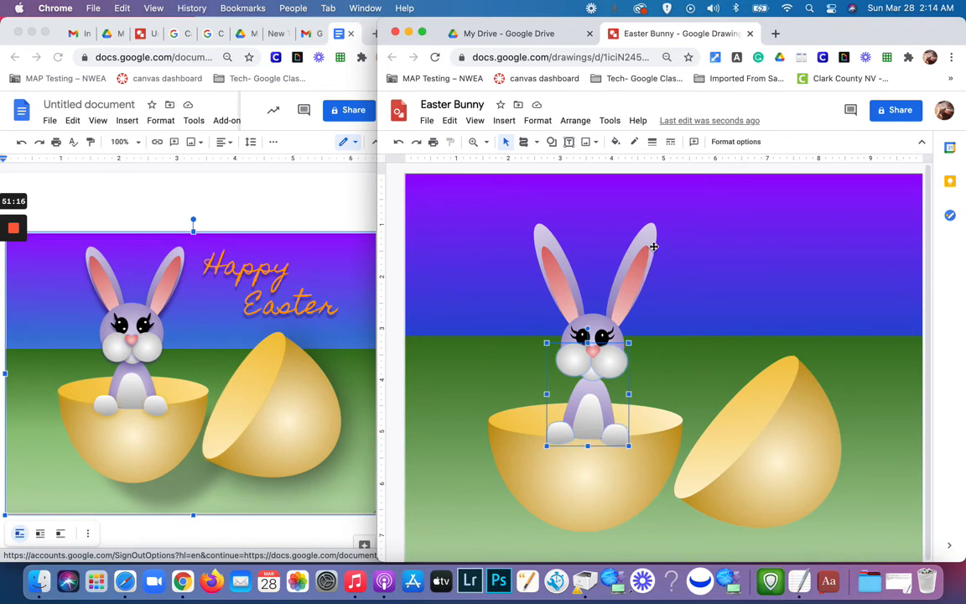
pyautogui.keyDown('shift'); pyautogui.click(653, 246); pyautogui.keyUp('shift')
pyautogui.keyDown('shift'); pyautogui.click(538, 247); pyautogui.keyUp('shift')
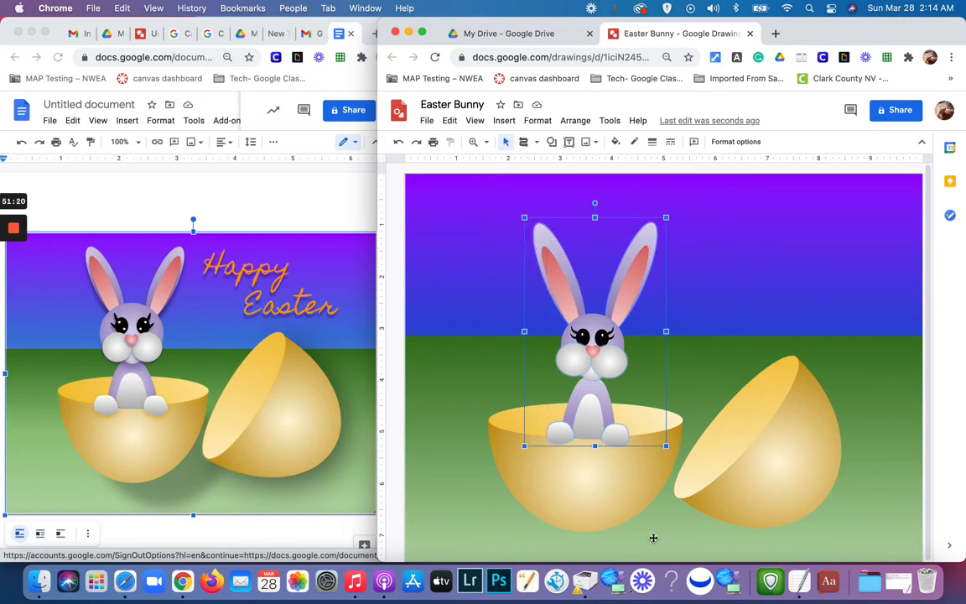
pyautogui.keyDown('shift'); pyautogui.click(599, 524); pyautogui.keyUp('shift')
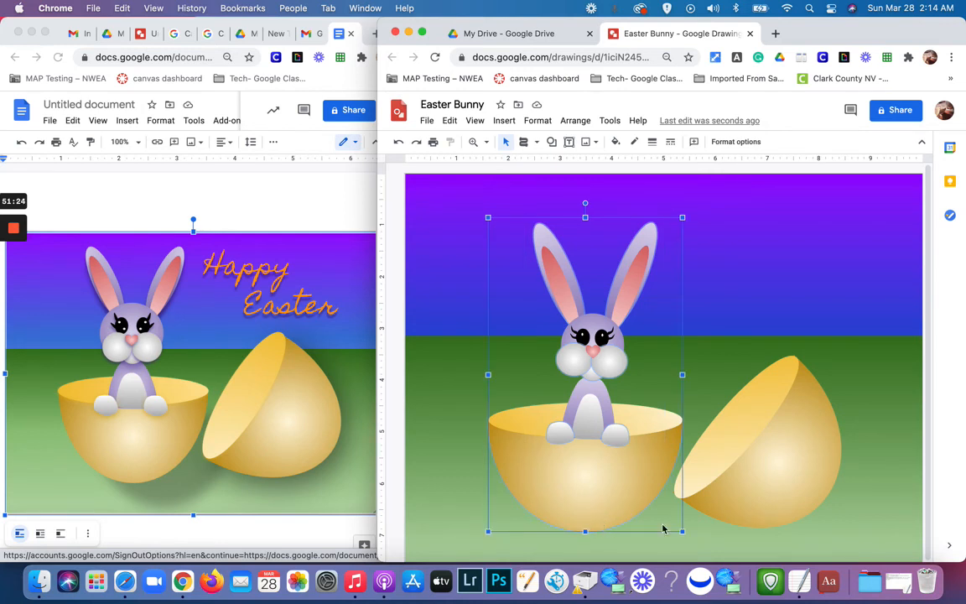
pyautogui.keyDown('shift'); pyautogui.click(799, 512); pyautogui.keyUp('shift')
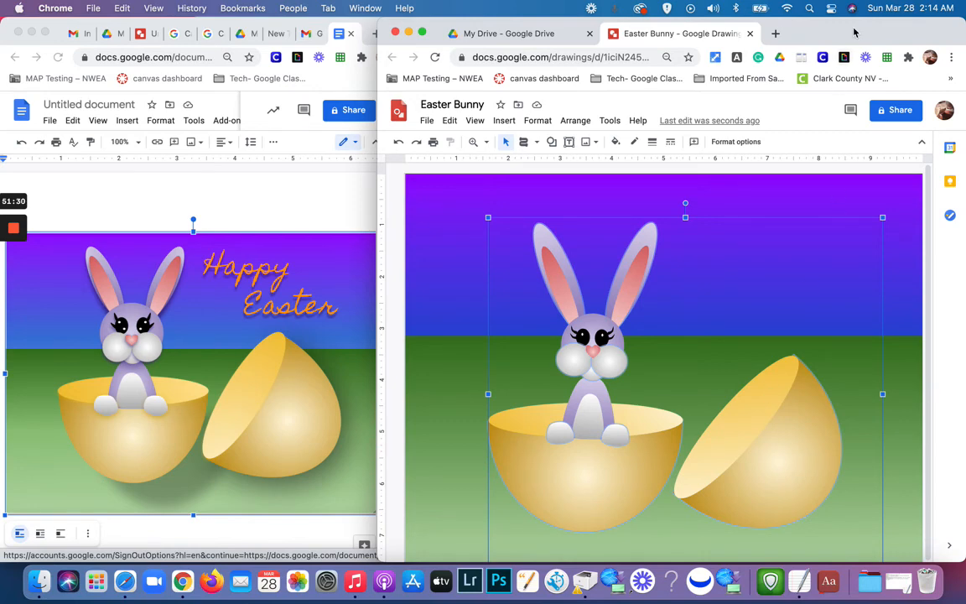
# Step: Add a dark purple drop shadow to the selected bunny parts and egg halves
pyautogui.moveTo(854, 30); pyautogui.dragTo(770, 16)
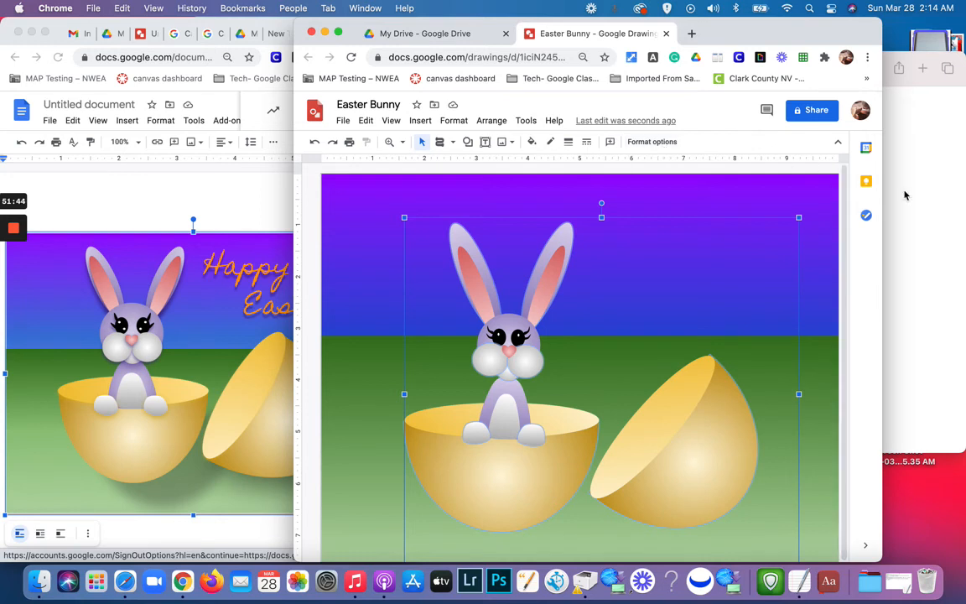
pyautogui.moveTo(882, 278)
pyautogui.mouseDown()
pyautogui.moveTo(940, 277)
pyautogui.moveTo(872, 274)
pyautogui.mouseUp()
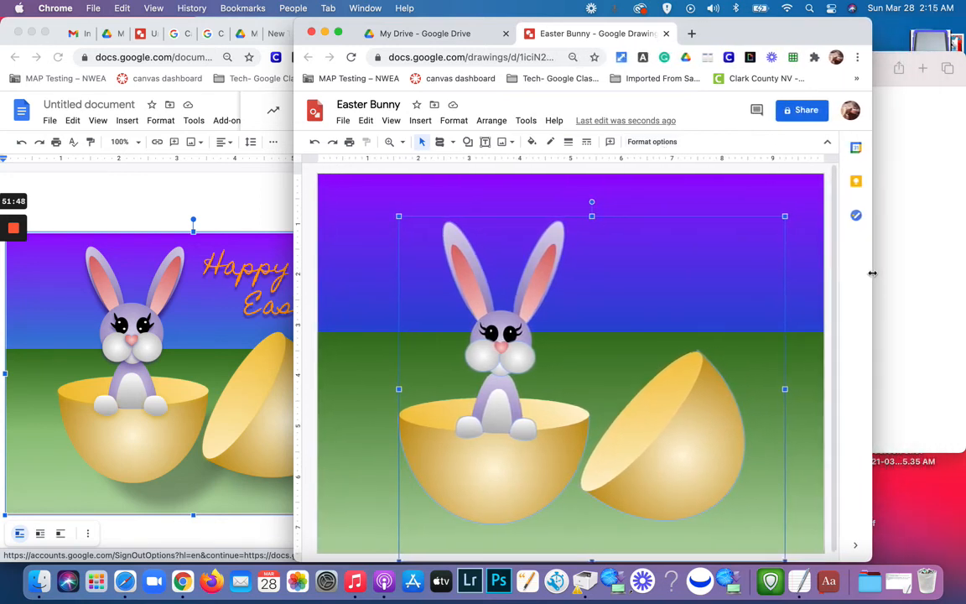
pyautogui.click(658, 143)
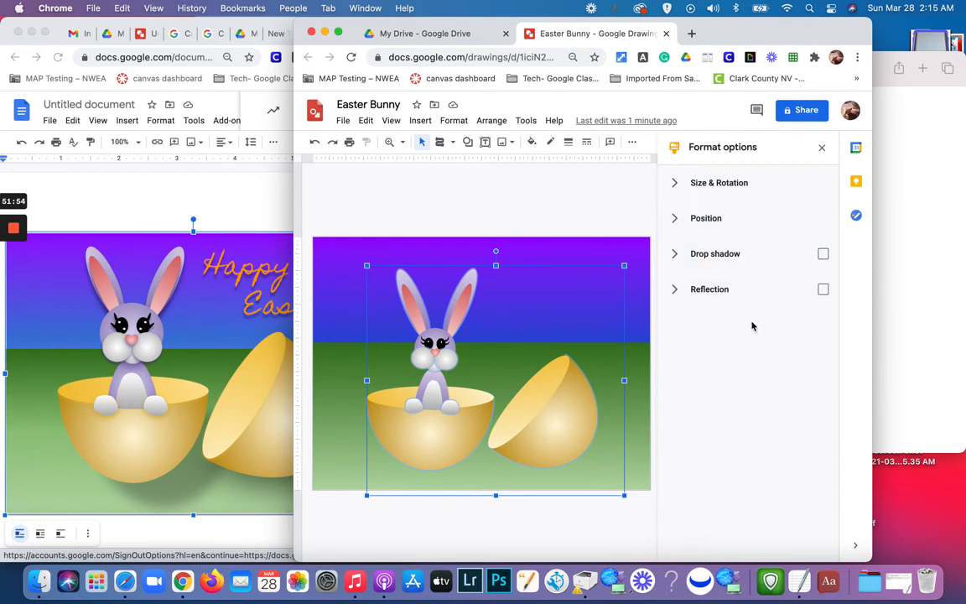
pyautogui.click(692, 255)
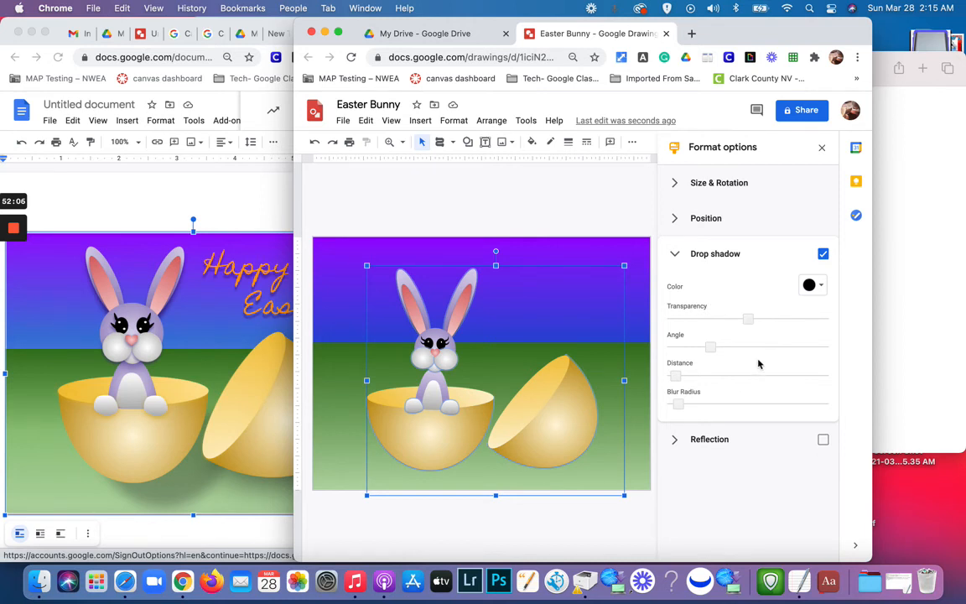
pyautogui.click(821, 286)
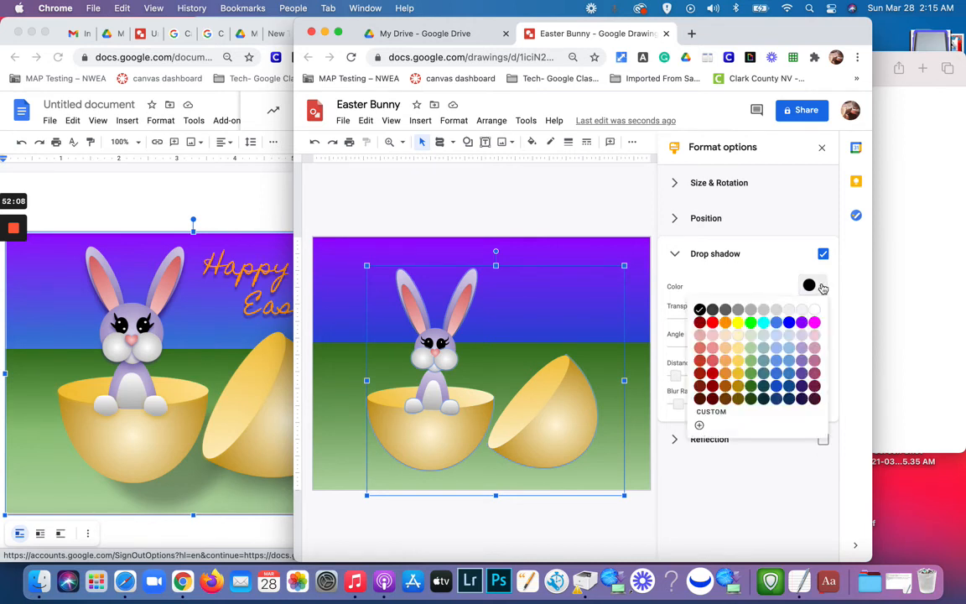
pyautogui.click(803, 387)
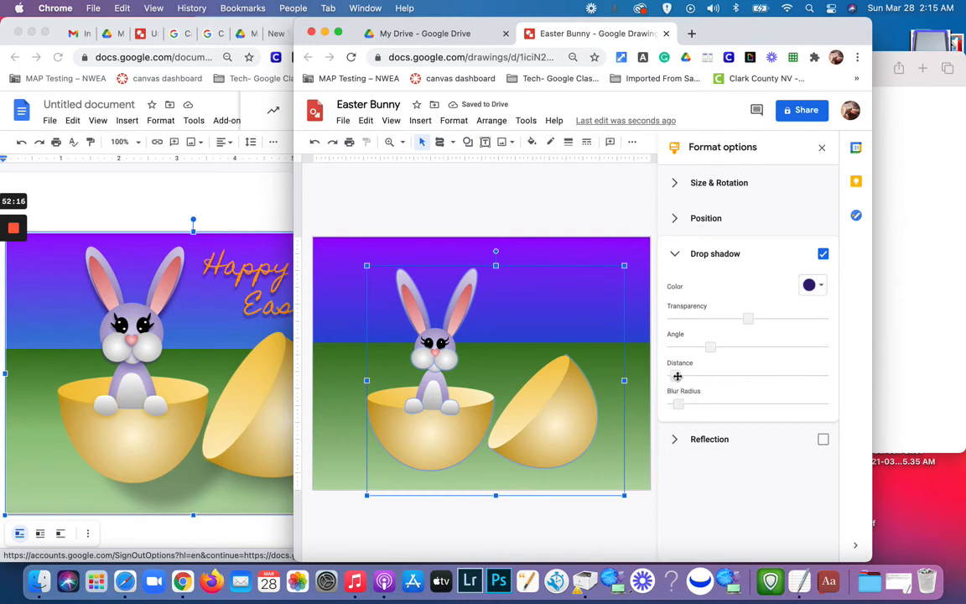
# Step: Increase the shadow's distance moderately and adjust its angle so it falls below and slightly to the right of the parts
pyautogui.moveTo(678, 375); pyautogui.dragTo(691, 376)
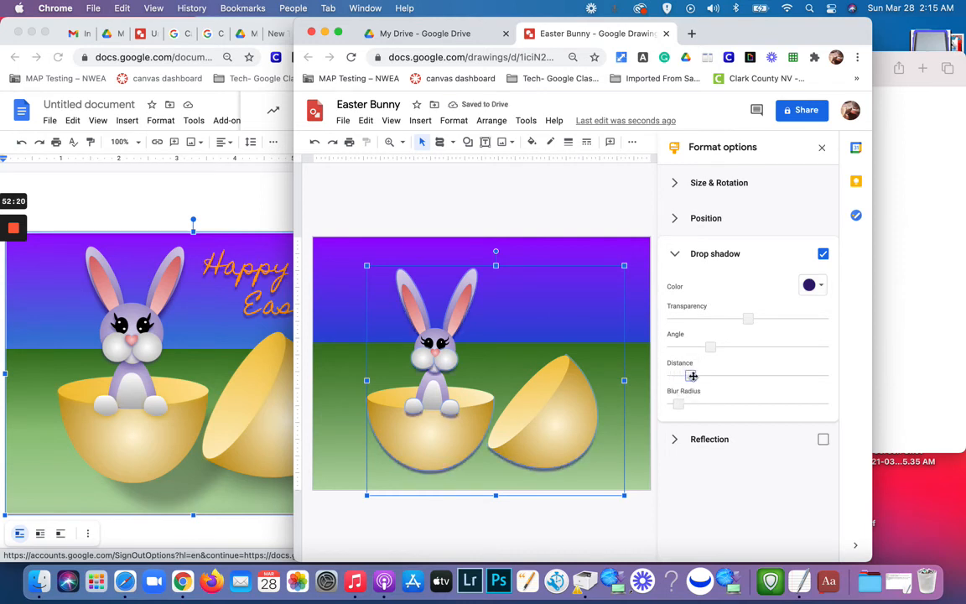
pyautogui.moveTo(691, 376); pyautogui.dragTo(698, 375)
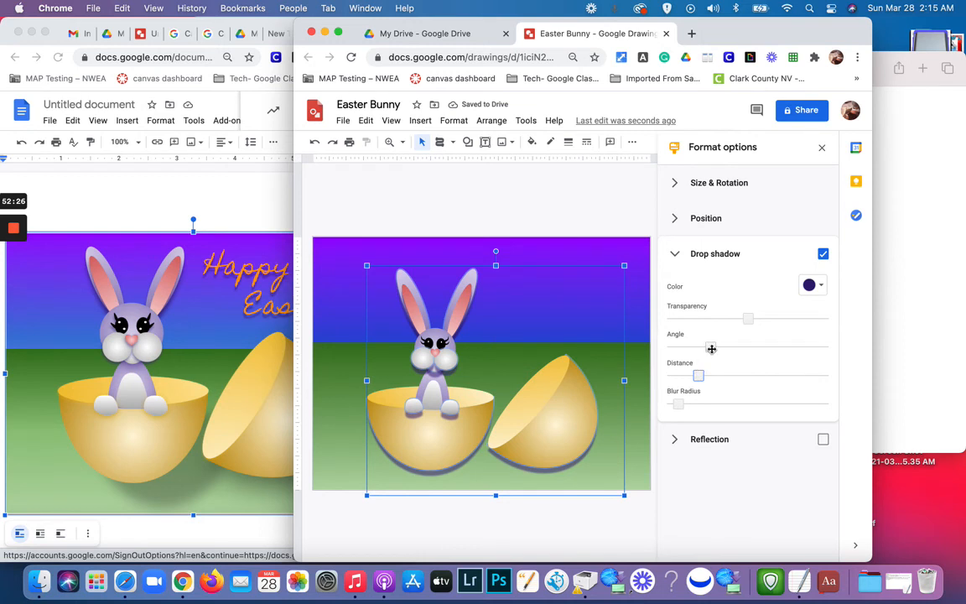
pyautogui.moveTo(712, 347); pyautogui.dragTo(669, 362)
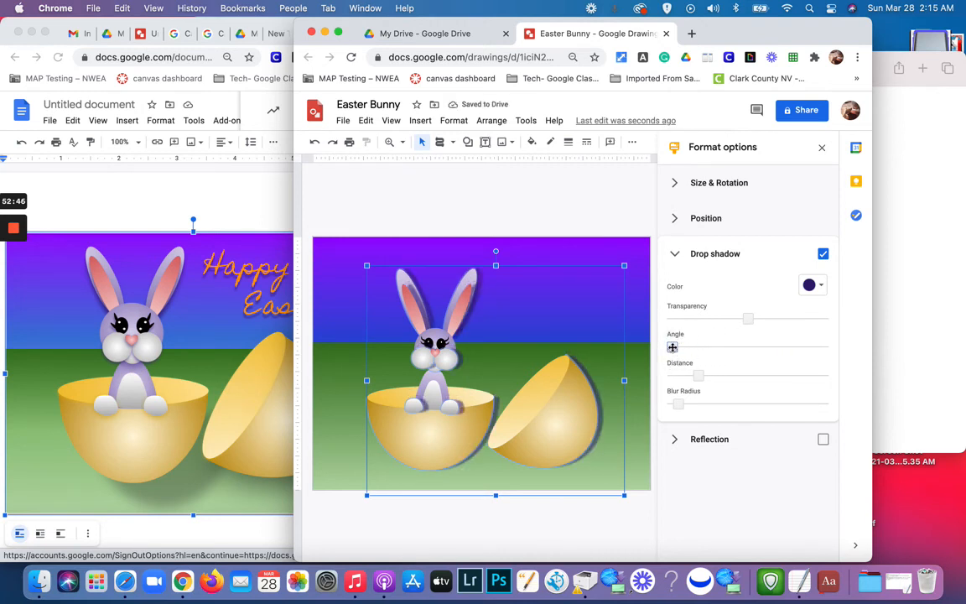
pyautogui.moveTo(672, 346); pyautogui.dragTo(705, 346)
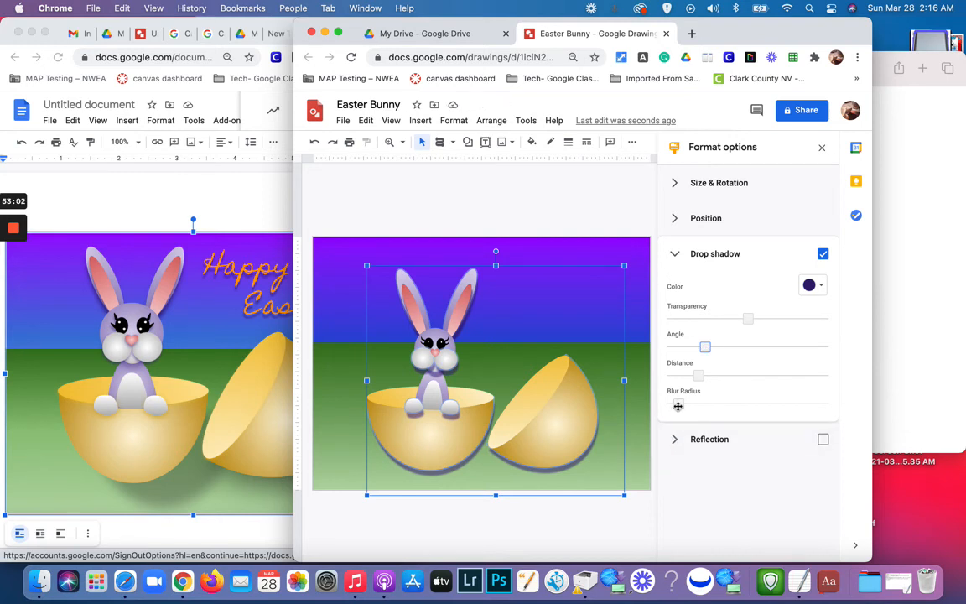
# Step: Raise the shadow's transparency to about 70% and give it only a slight blur, comparing softer settings, and deselect the parts
pyautogui.moveTo(678, 406); pyautogui.dragTo(696, 407)
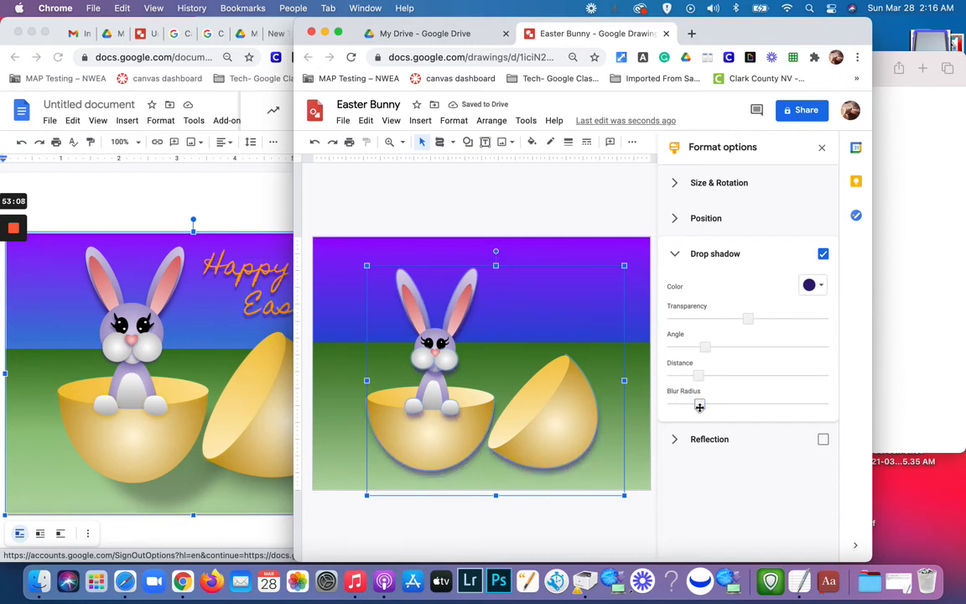
pyautogui.moveTo(700, 407); pyautogui.dragTo(691, 407)
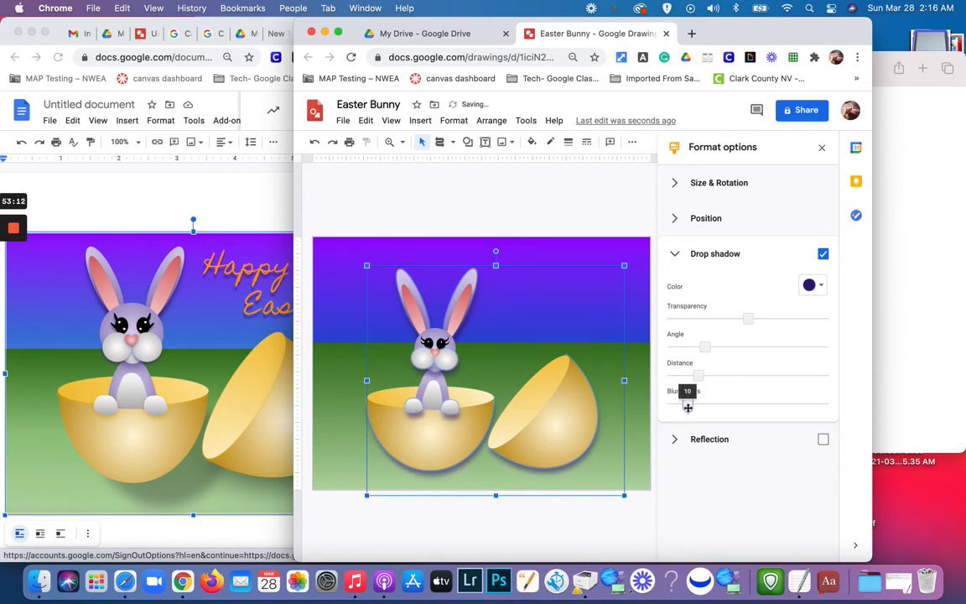
pyautogui.moveTo(681, 407); pyautogui.dragTo(676, 404)
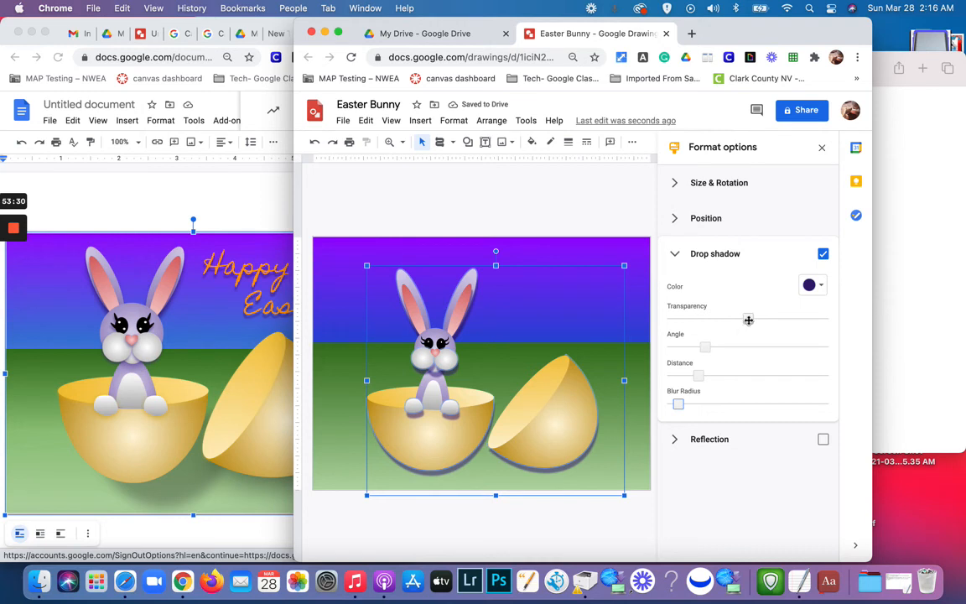
pyautogui.moveTo(748, 319); pyautogui.dragTo(778, 319)
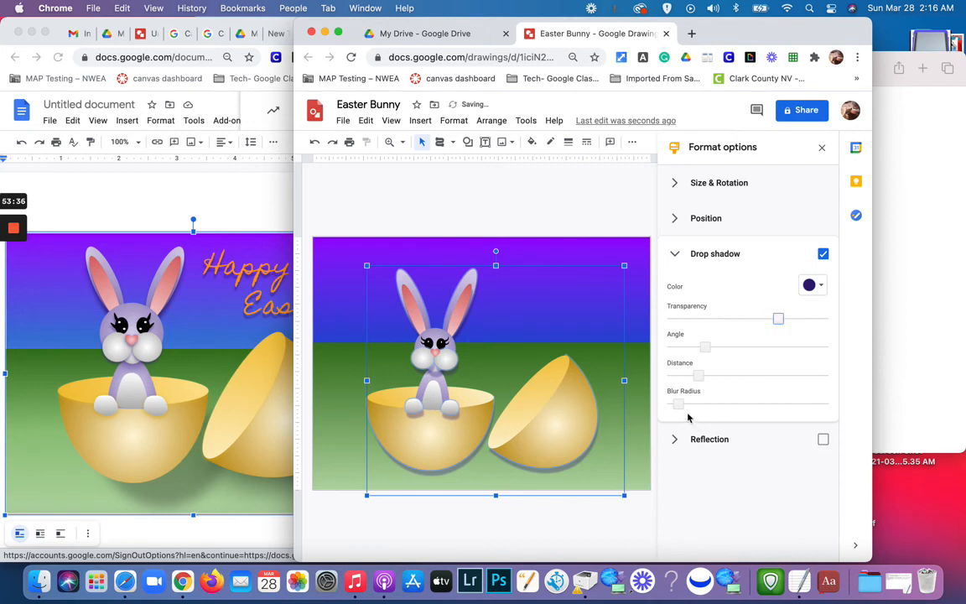
pyautogui.moveTo(678, 404); pyautogui.dragTo(688, 407)
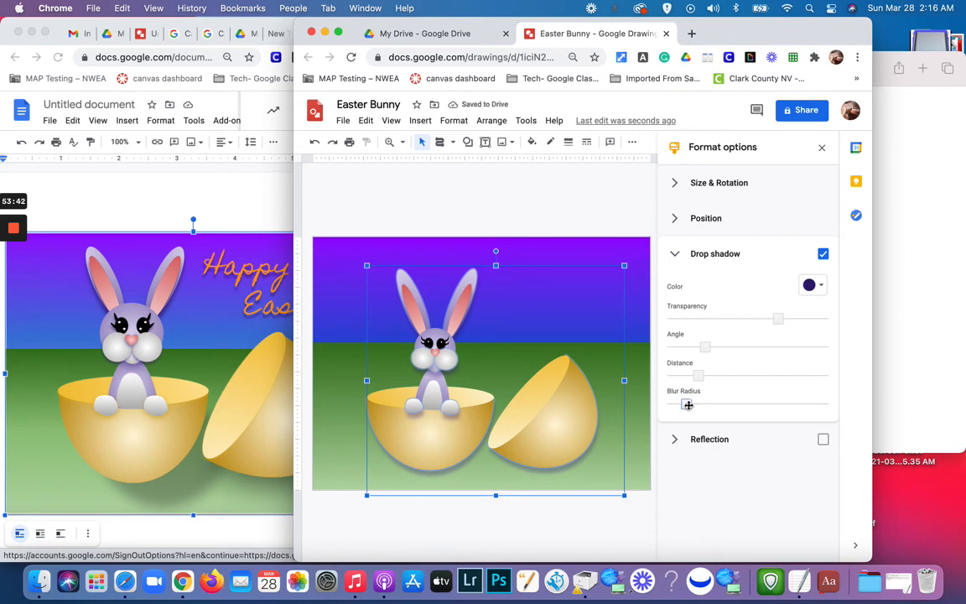
pyautogui.moveTo(687, 405); pyautogui.dragTo(683, 403)
pyautogui.click(632, 252)
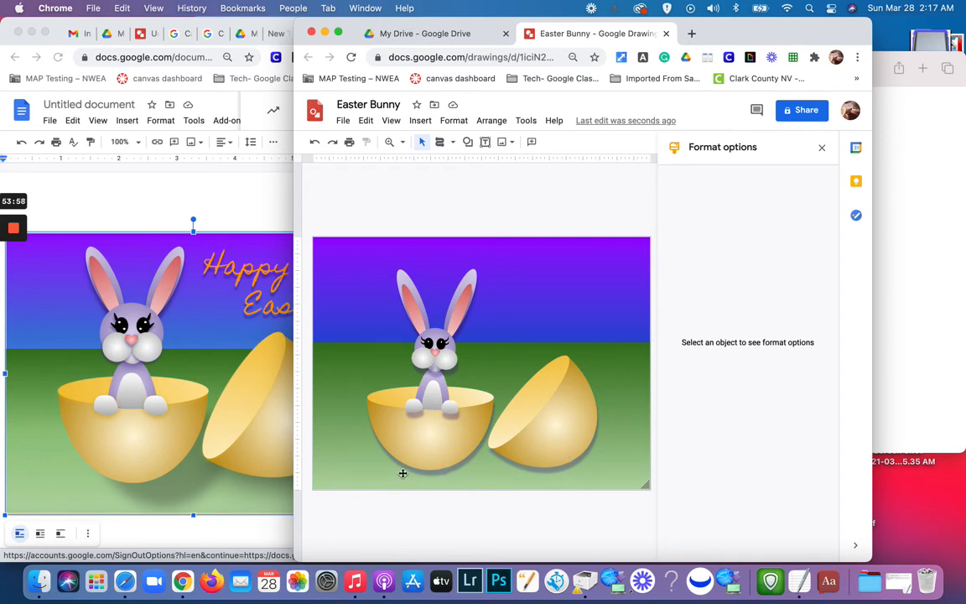
# Step: Select both golden egg halves and change their drop shadow color to black
pyautogui.click(422, 455)
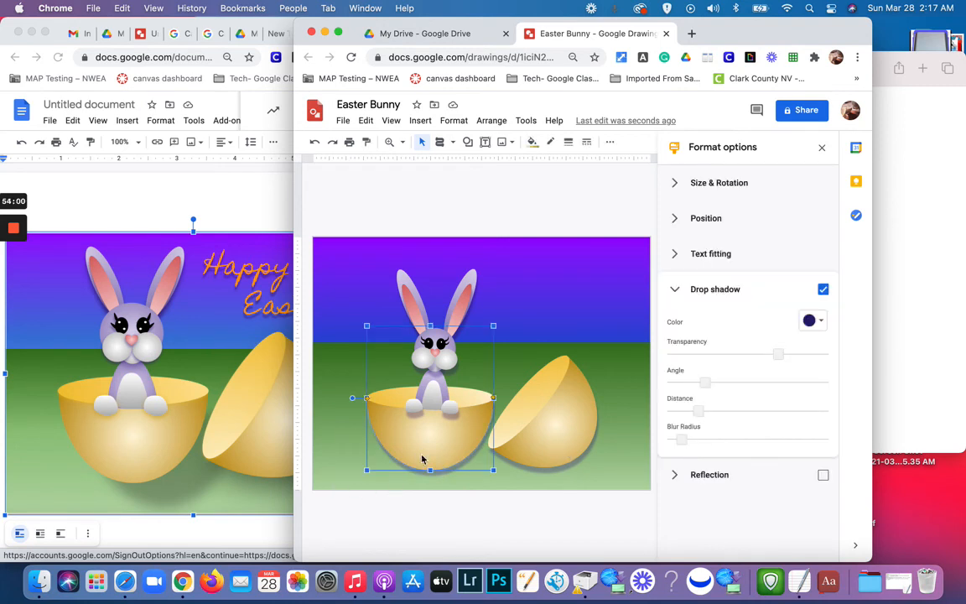
pyautogui.keyDown('shift'); pyautogui.click(567, 445); pyautogui.keyUp('shift')
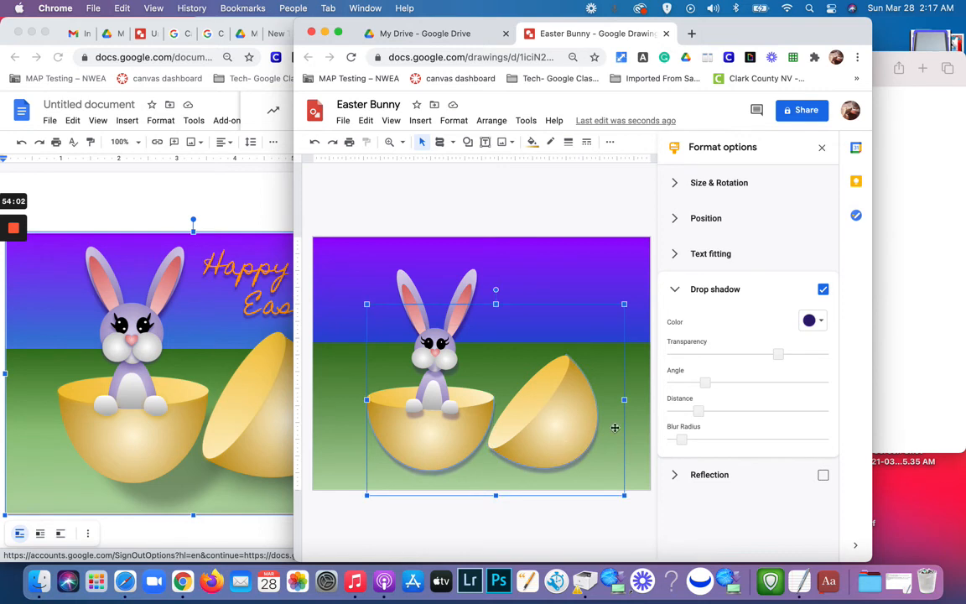
pyautogui.click(822, 321)
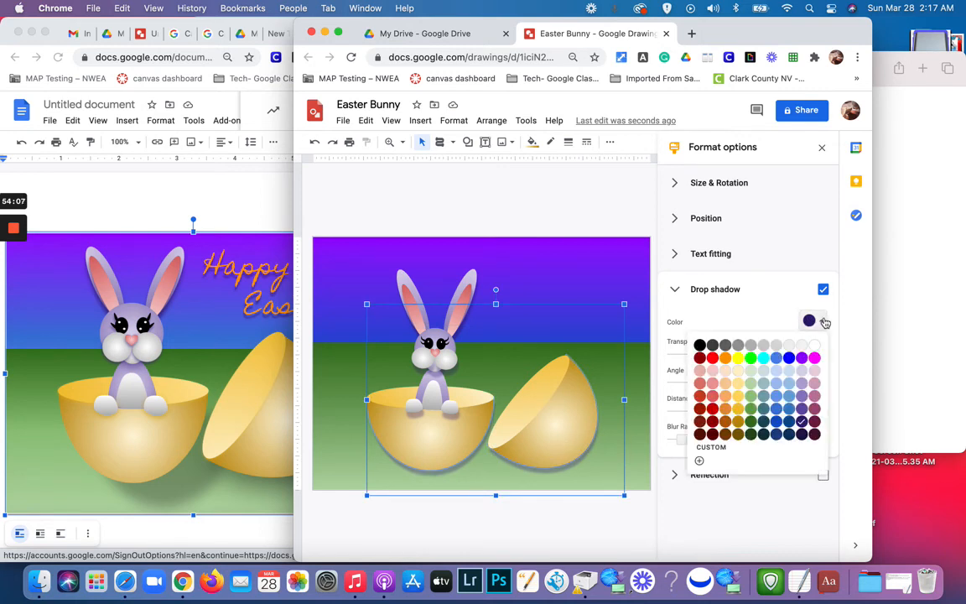
pyautogui.click(699, 345)
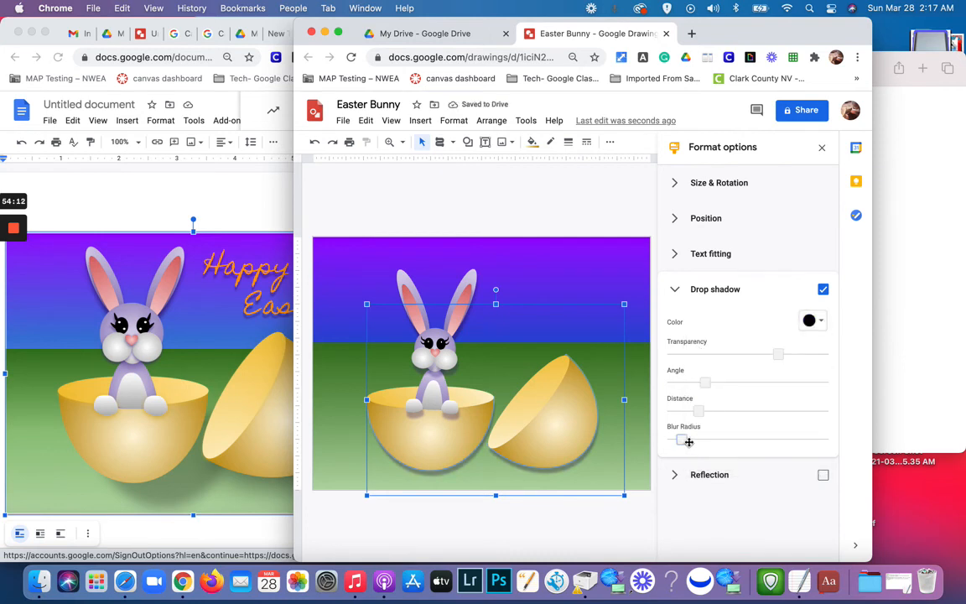
# Step: Set the egg shadows' blur radius to about midway, extend their distance past midway, rotate the angle slightly rightward, and close the format options
pyautogui.moveTo(685, 442); pyautogui.dragTo(730, 414)
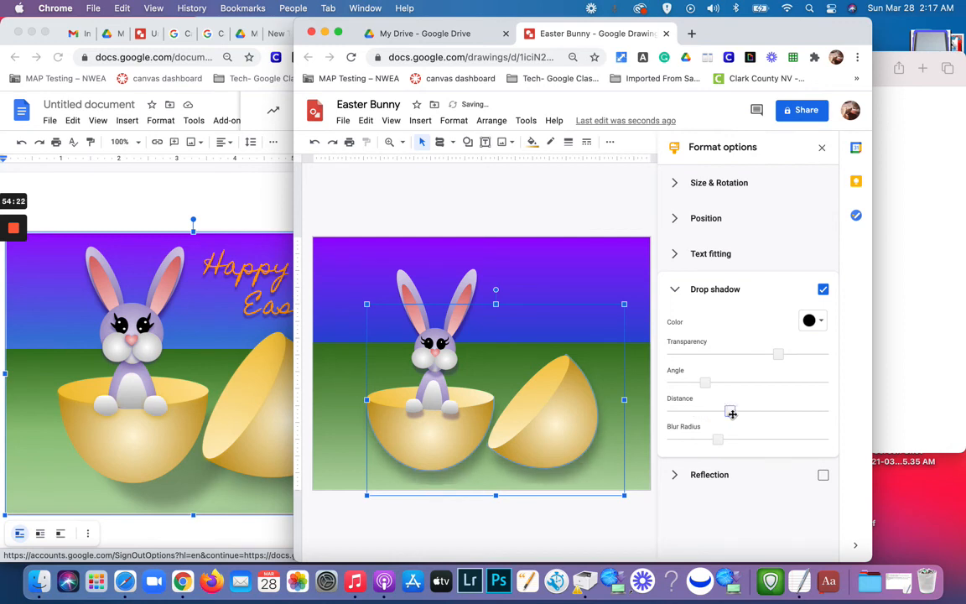
pyautogui.moveTo(733, 414); pyautogui.dragTo(767, 414)
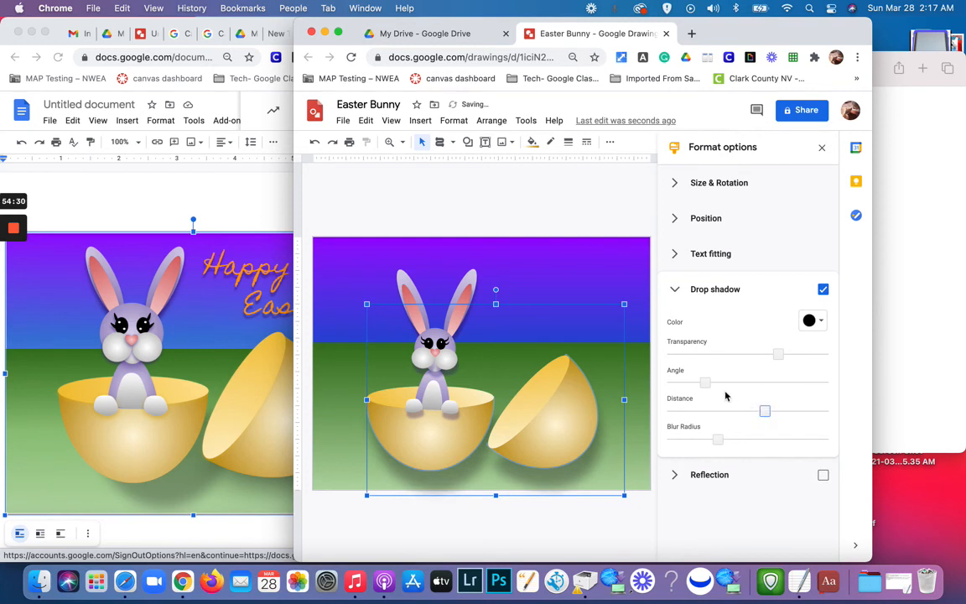
pyautogui.moveTo(705, 382)
pyautogui.mouseDown()
pyautogui.moveTo(718, 385)
pyautogui.moveTo(690, 382)
pyautogui.moveTo(700, 381)
pyautogui.mouseUp()
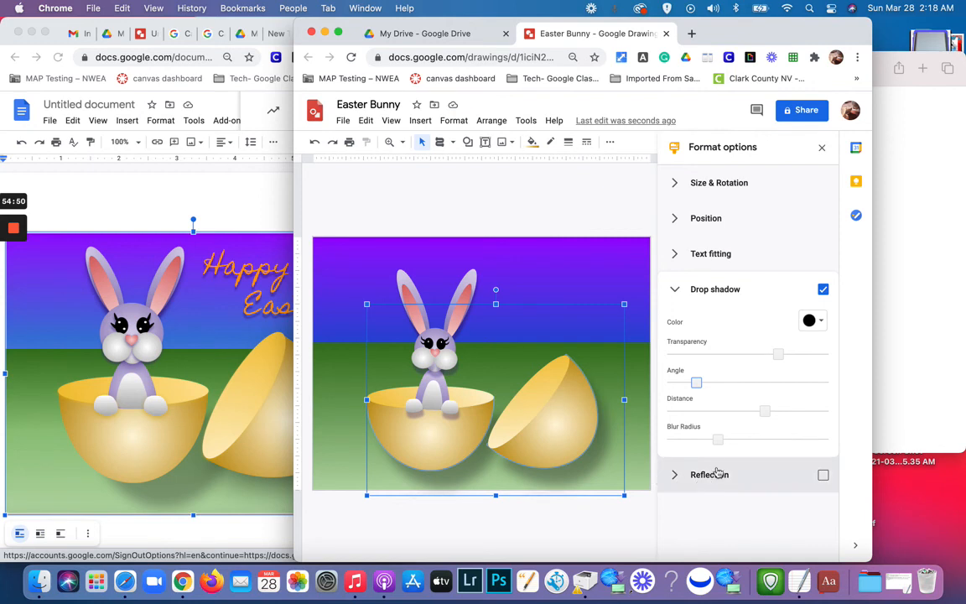
pyautogui.moveTo(718, 437); pyautogui.dragTo(761, 439)
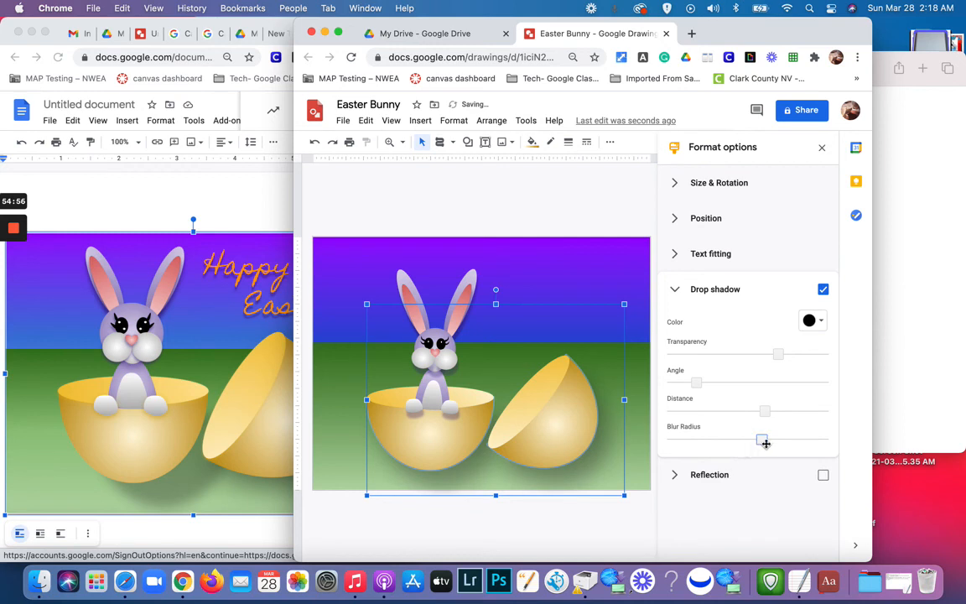
pyautogui.moveTo(761, 441); pyautogui.dragTo(748, 443)
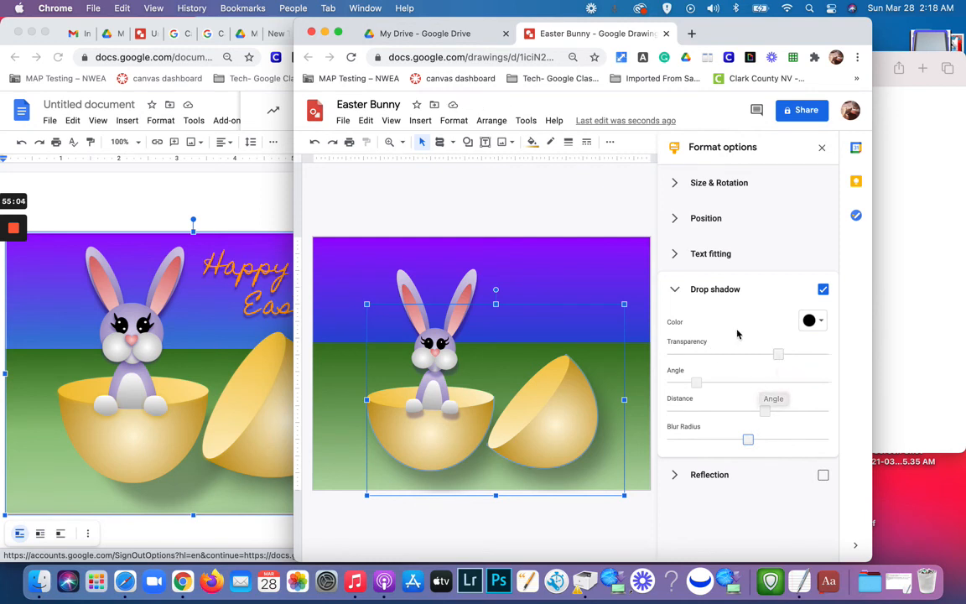
pyautogui.click(568, 203)
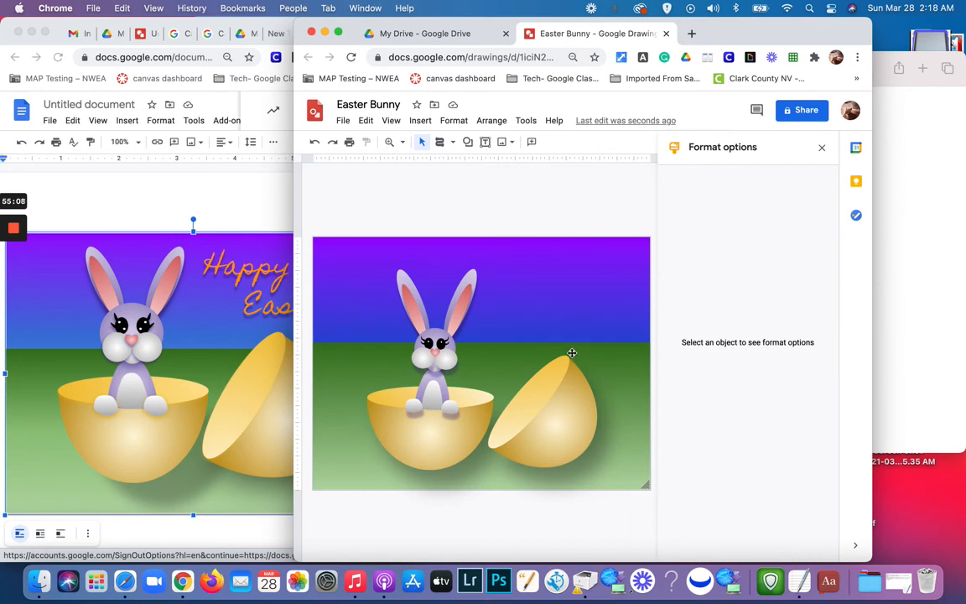
pyautogui.click(824, 149)
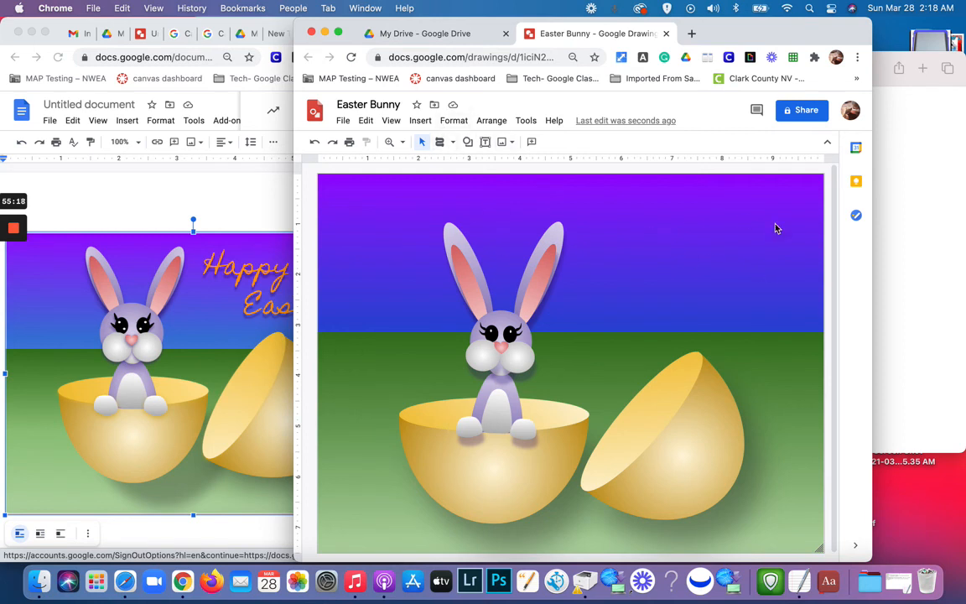
# Step: Insert word art reading "Happy" and move it up into the sky beside the bunny's head
pyautogui.click(418, 123)
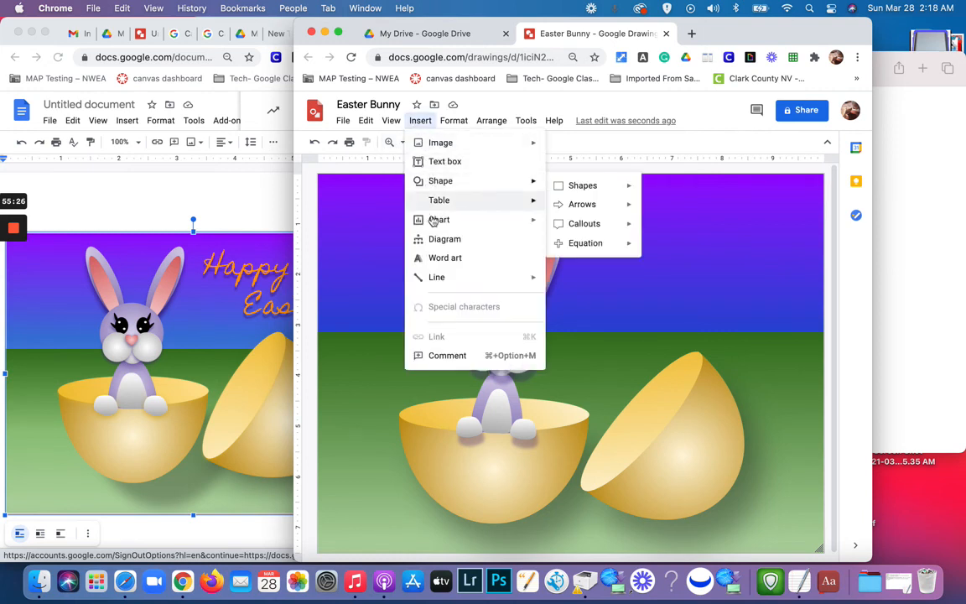
pyautogui.click(436, 258)
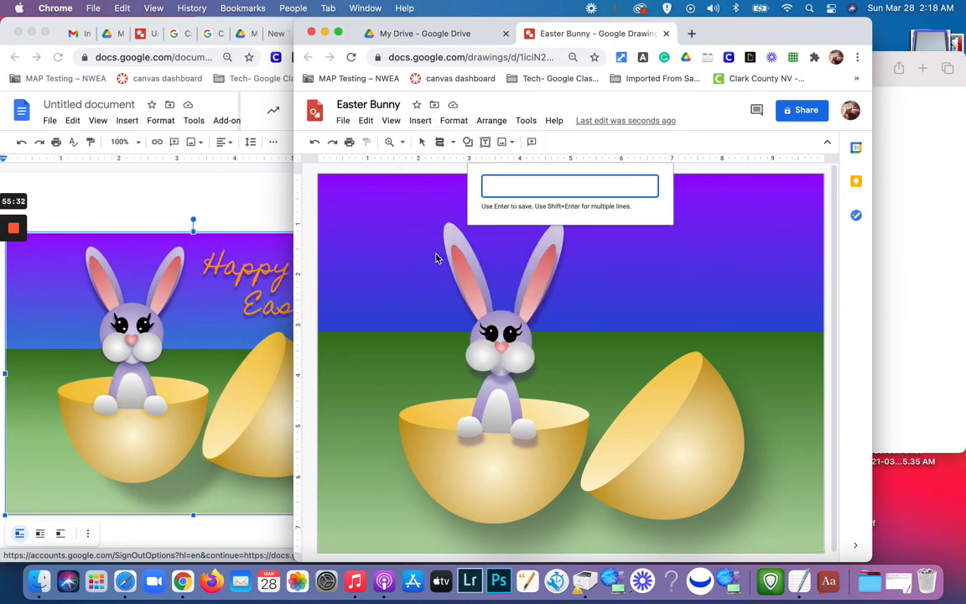
pyautogui.write('Happy')
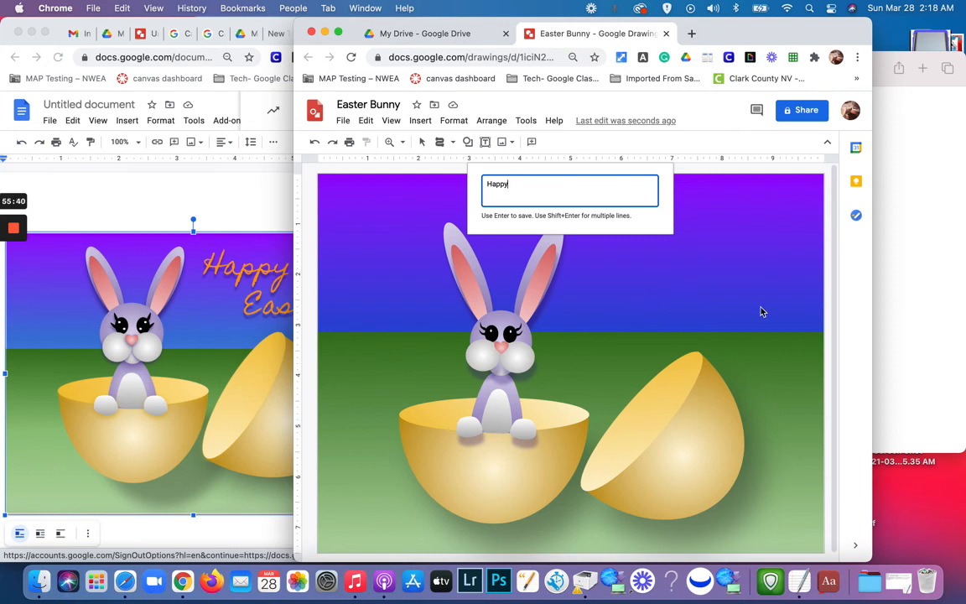
pyautogui.press('Return')
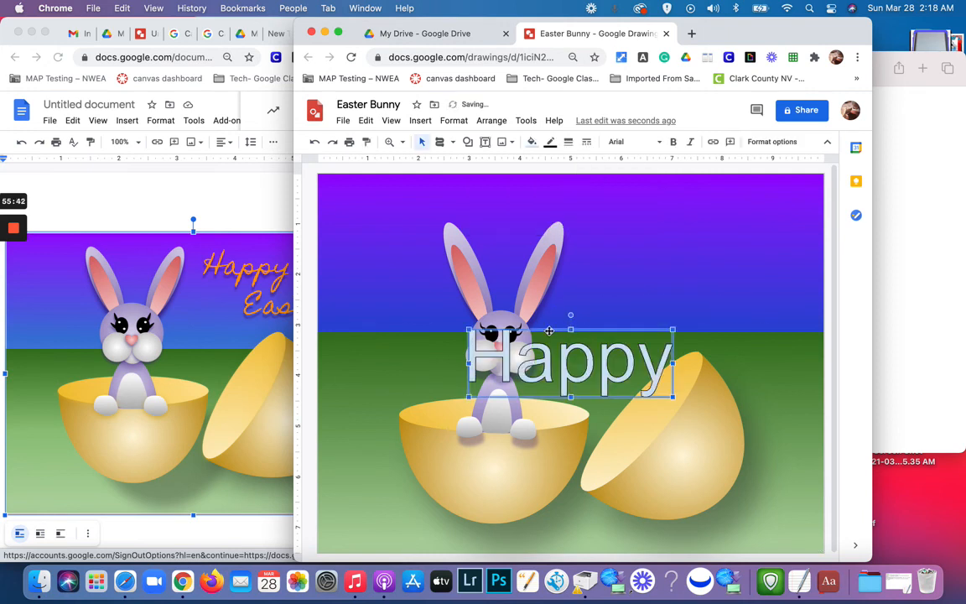
pyautogui.moveTo(549, 331); pyautogui.dragTo(604, 258)
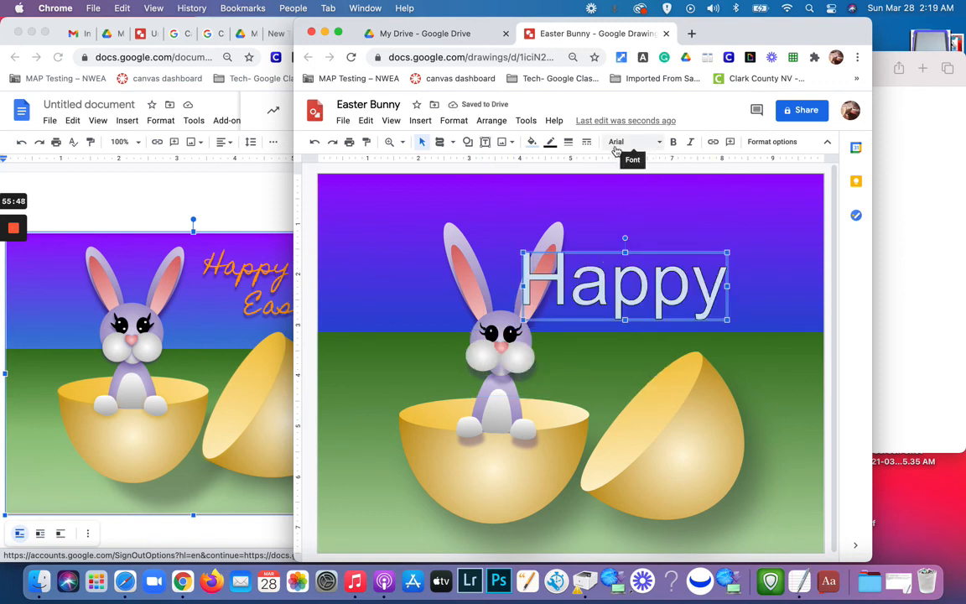
# Step: Look through the word art's available fonts for a script style resembling the reference lettering
pyautogui.click(658, 145)
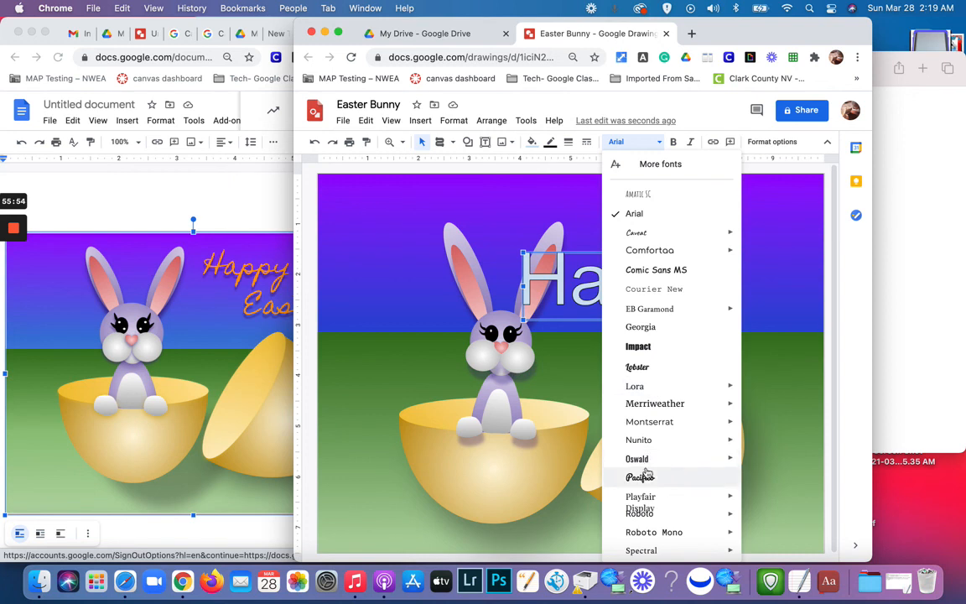
pyautogui.scroll(-2, 696, 401)
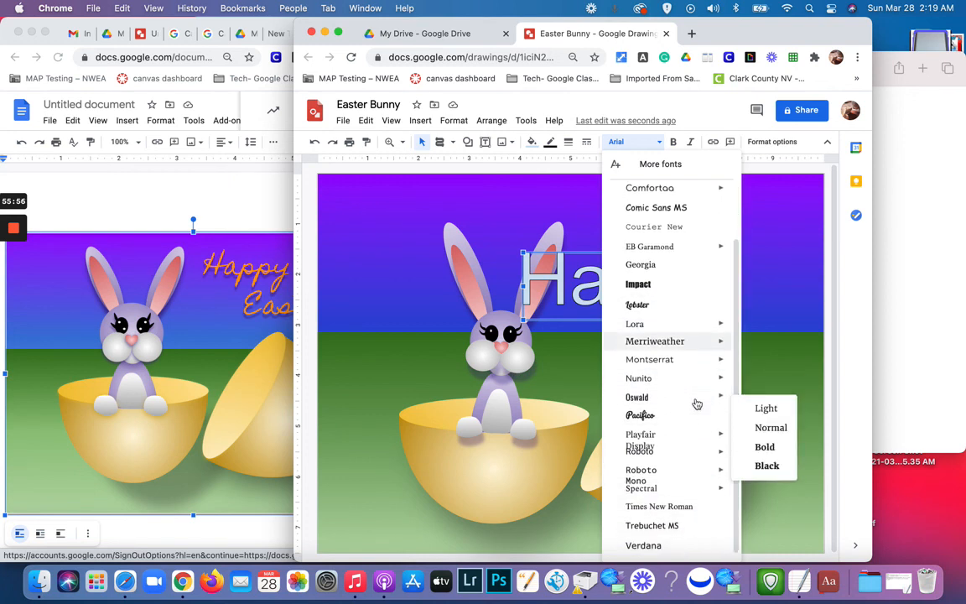
pyautogui.moveTo(696, 404)
pyautogui.moveTo(672, 487)
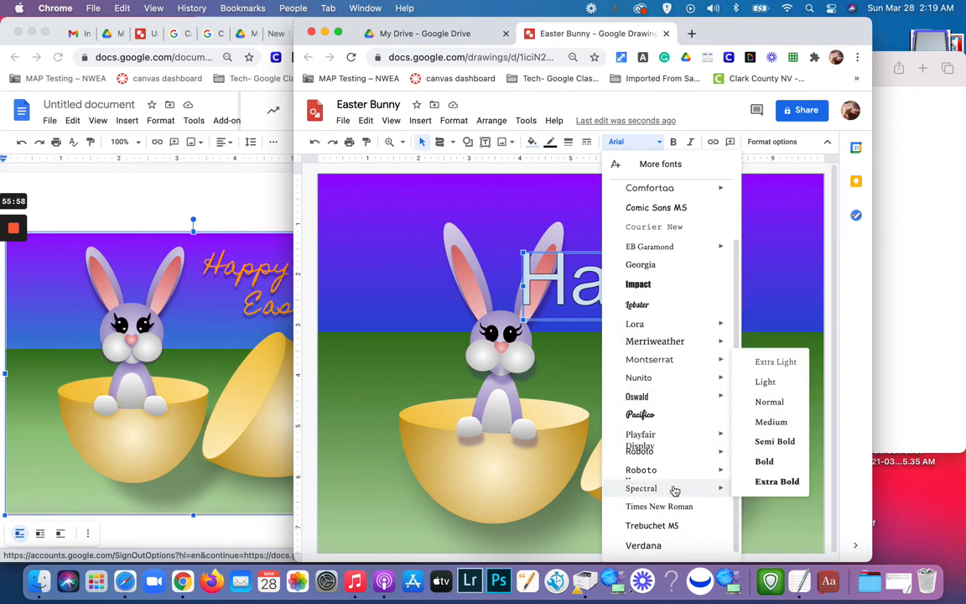
pyautogui.scroll(1, 674, 491)
pyautogui.scroll(1, 675, 491)
pyautogui.moveTo(676, 437)
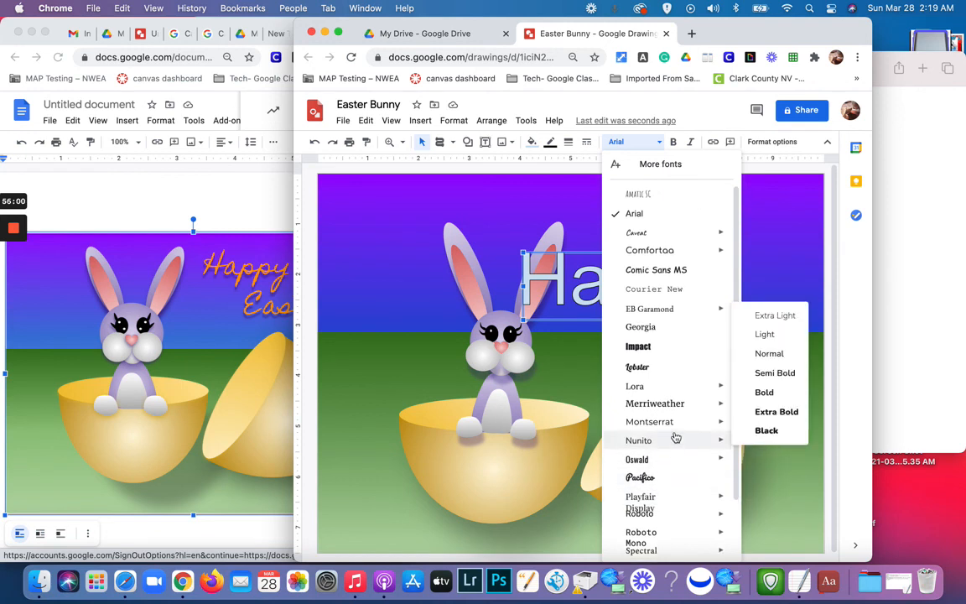
pyautogui.scroll(-2, 676, 437)
pyautogui.scroll(3, 676, 438)
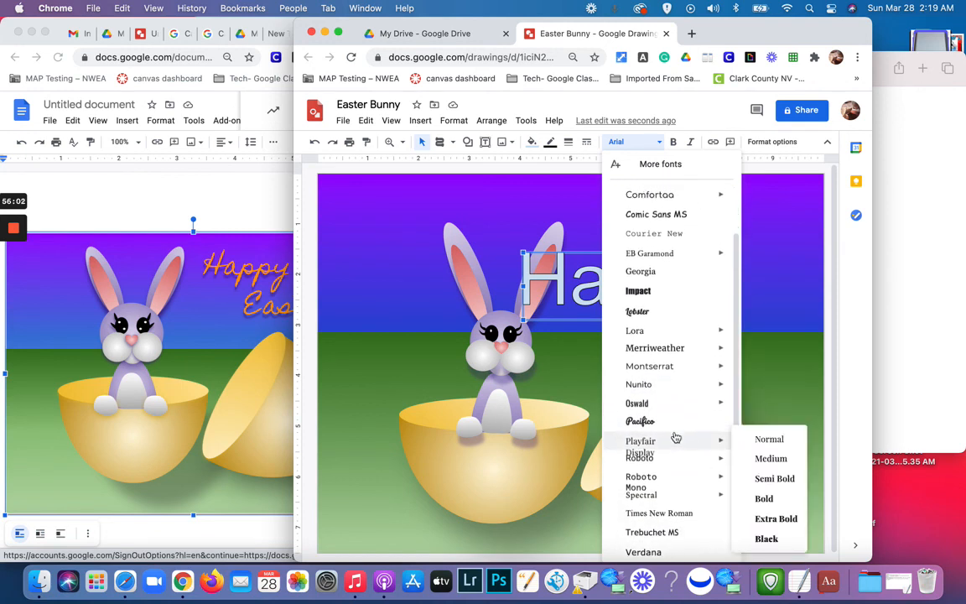
pyautogui.scroll(-2, 676, 437)
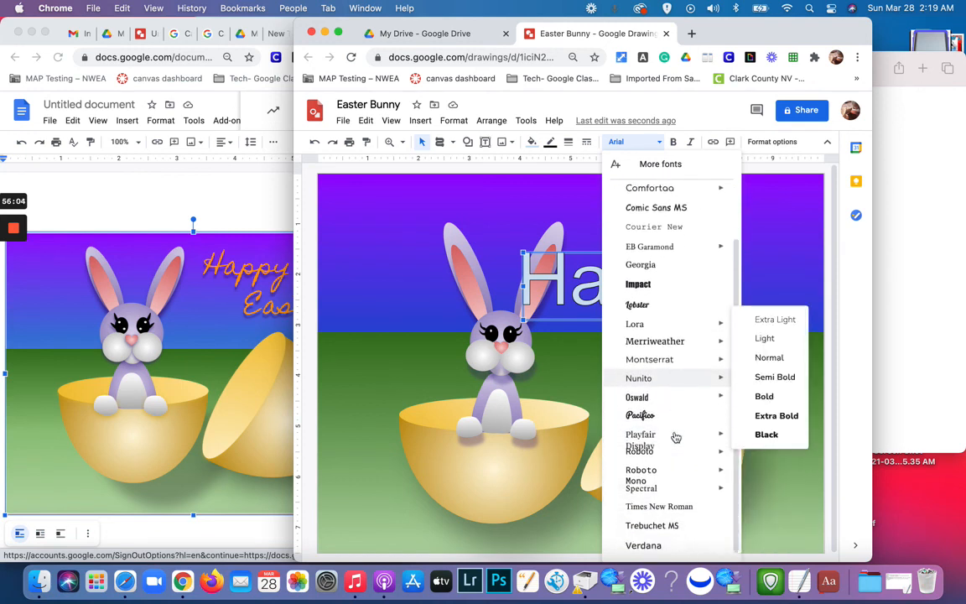
pyautogui.scroll(3, 676, 437)
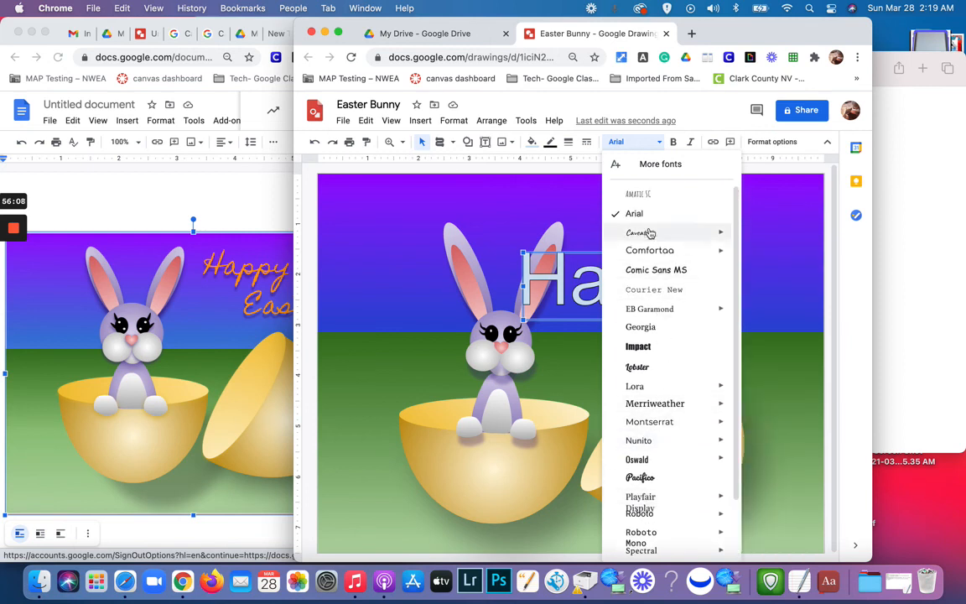
# Step: Browse the additional fonts for a handwritten script and apply Satisfy to the "Happy" word art
pyautogui.click(654, 171)
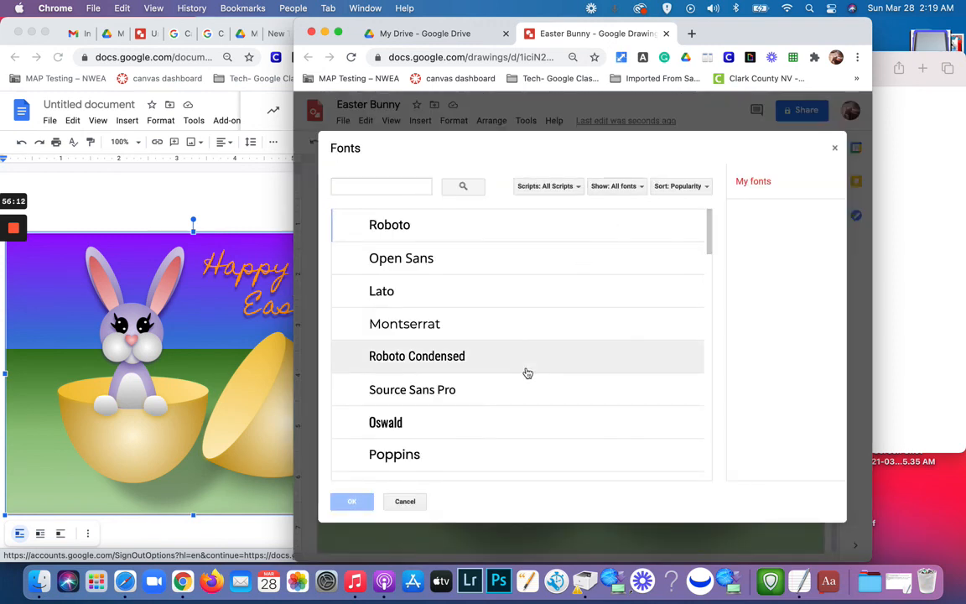
pyautogui.scroll(-5, 526, 373)
pyautogui.scroll(-10, 526, 373)
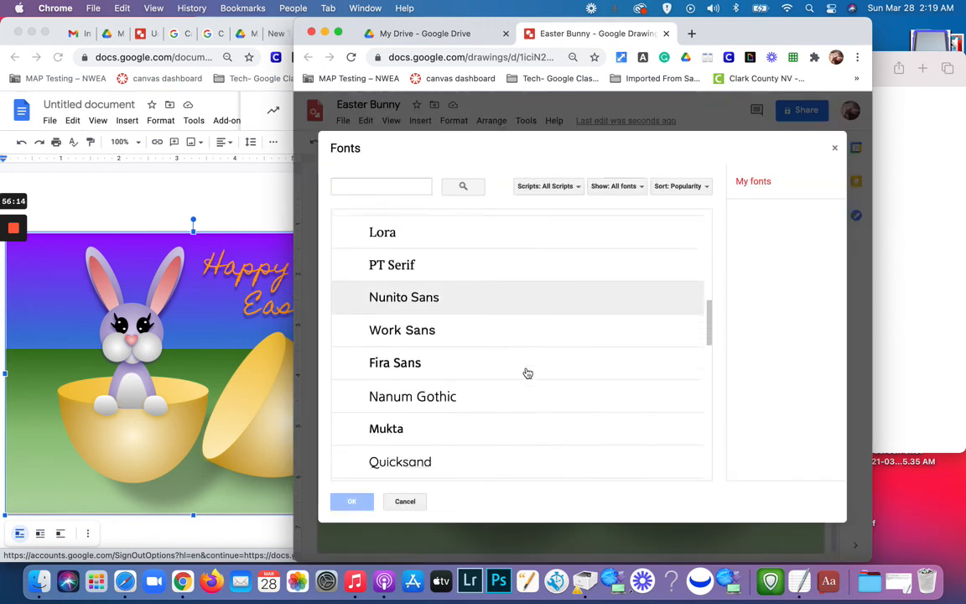
pyautogui.scroll(-5, 527, 373)
pyautogui.scroll(2, 526, 374)
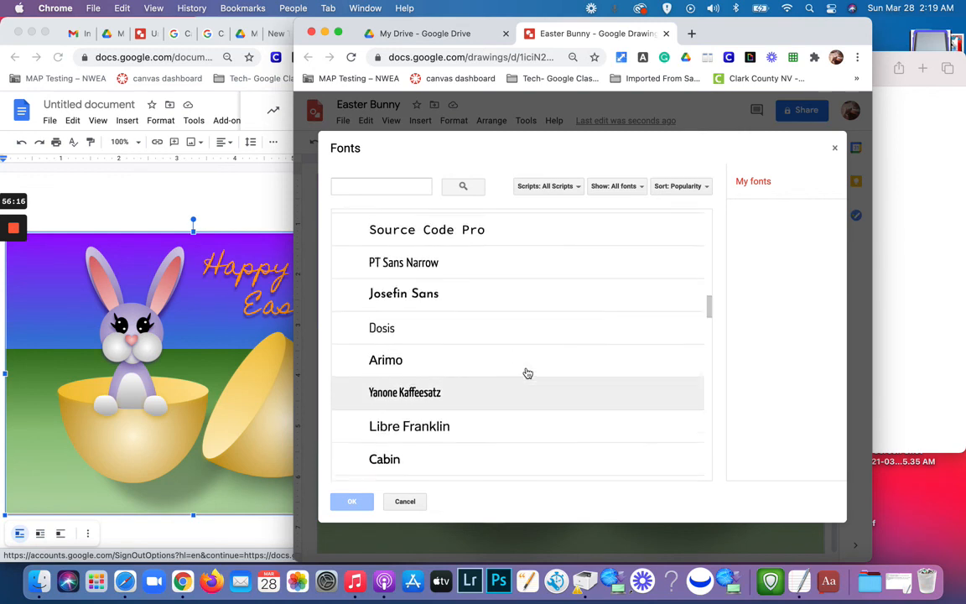
pyautogui.scroll(-5, 527, 373)
pyautogui.scroll(-4, 526, 373)
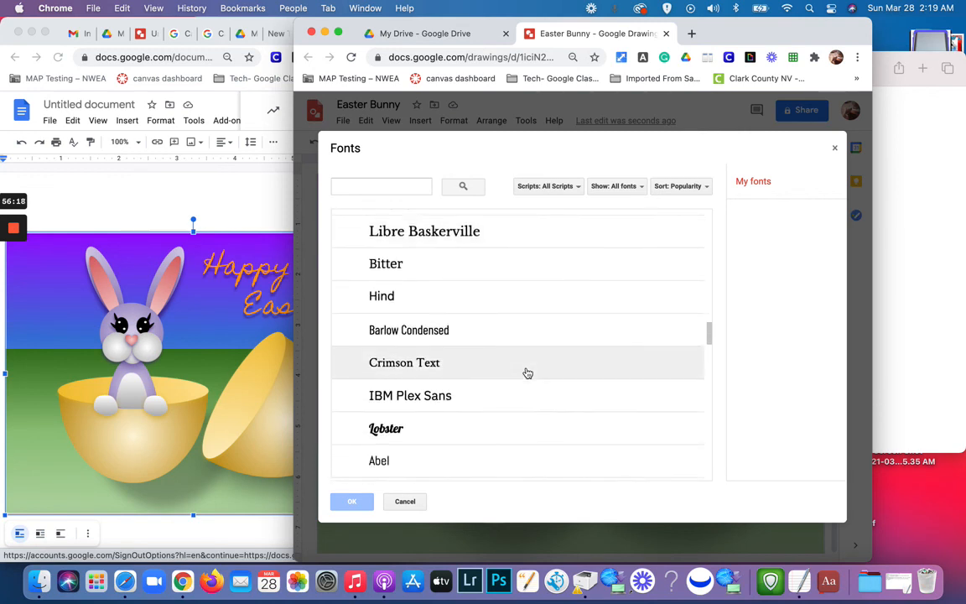
pyautogui.scroll(-2, 527, 373)
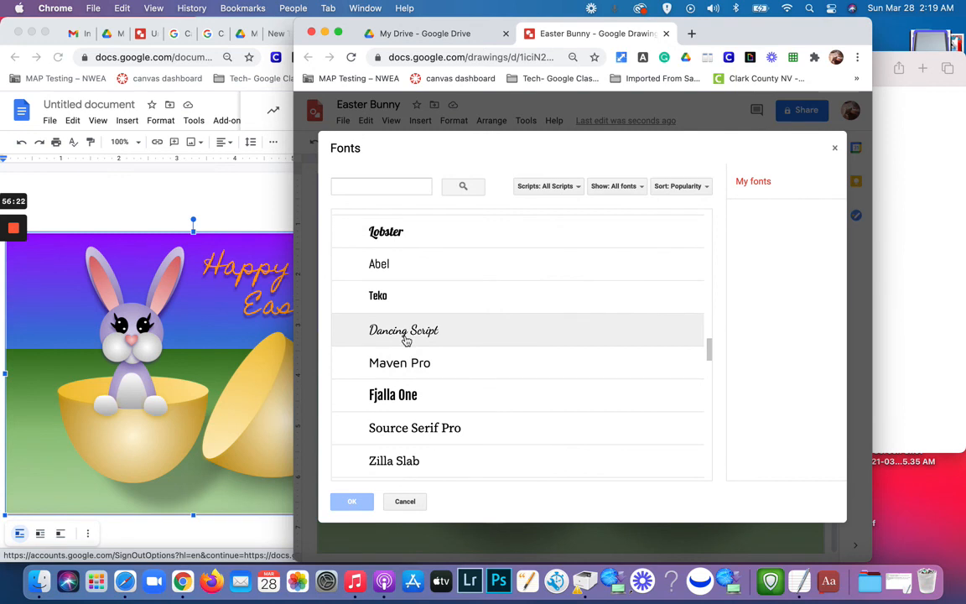
pyautogui.scroll(-6, 410, 355)
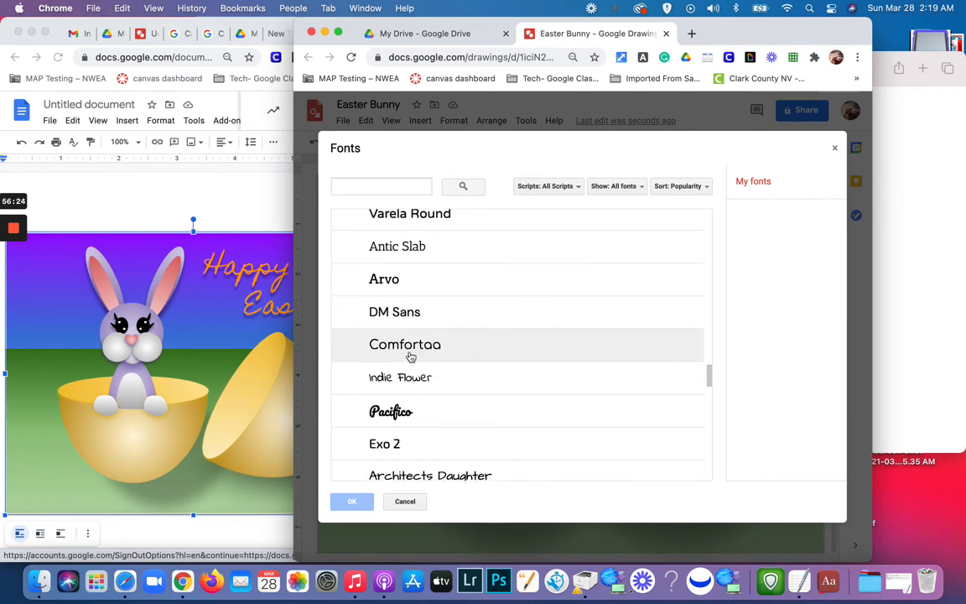
pyautogui.scroll(-4, 410, 356)
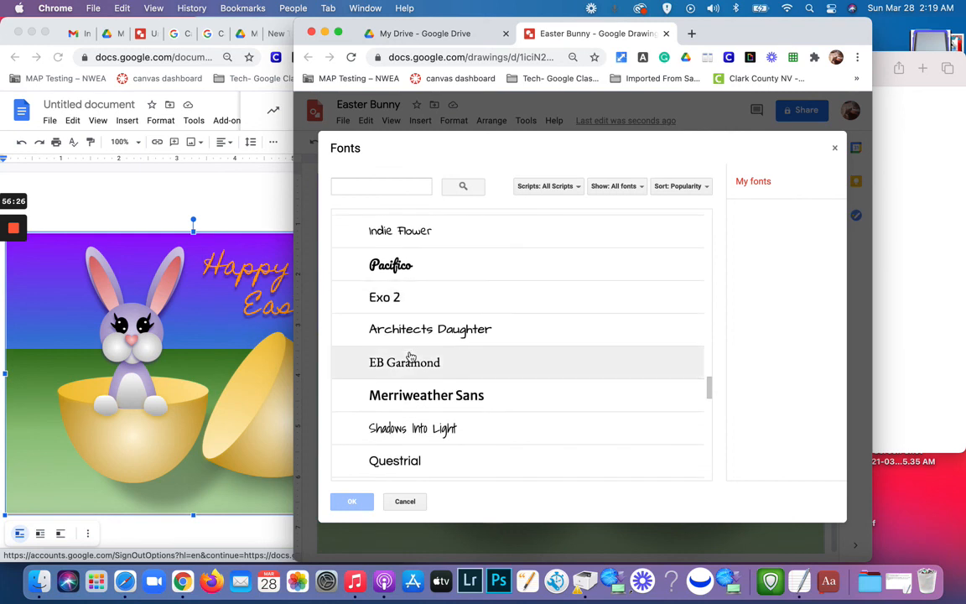
pyautogui.scroll(-5, 410, 356)
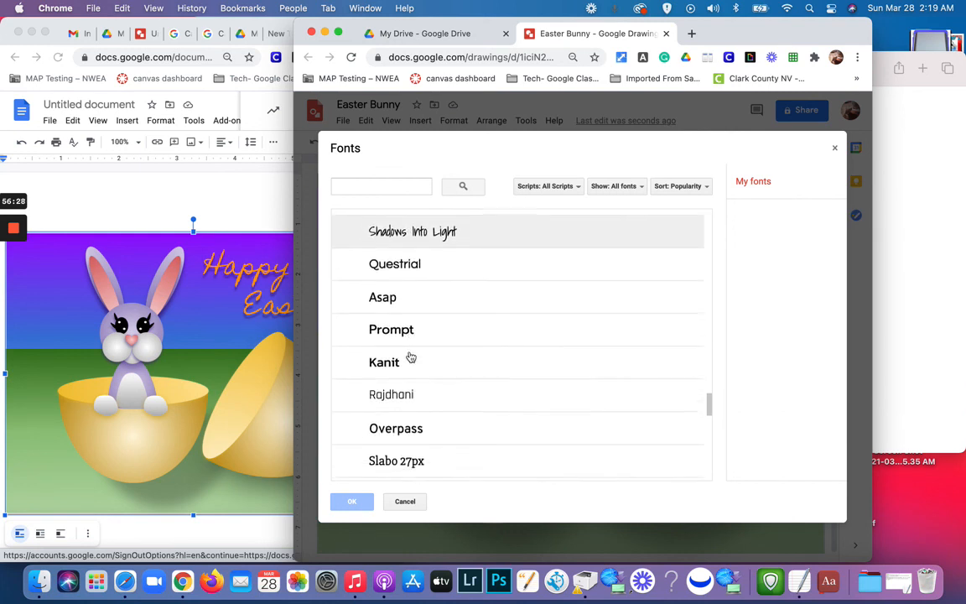
pyautogui.scroll(-10, 410, 355)
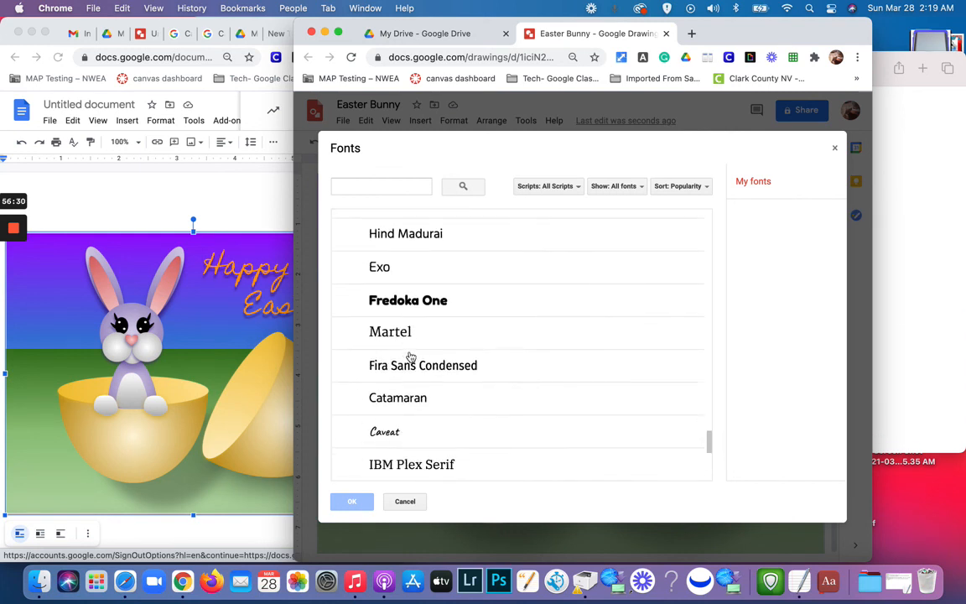
pyautogui.scroll(-8, 410, 356)
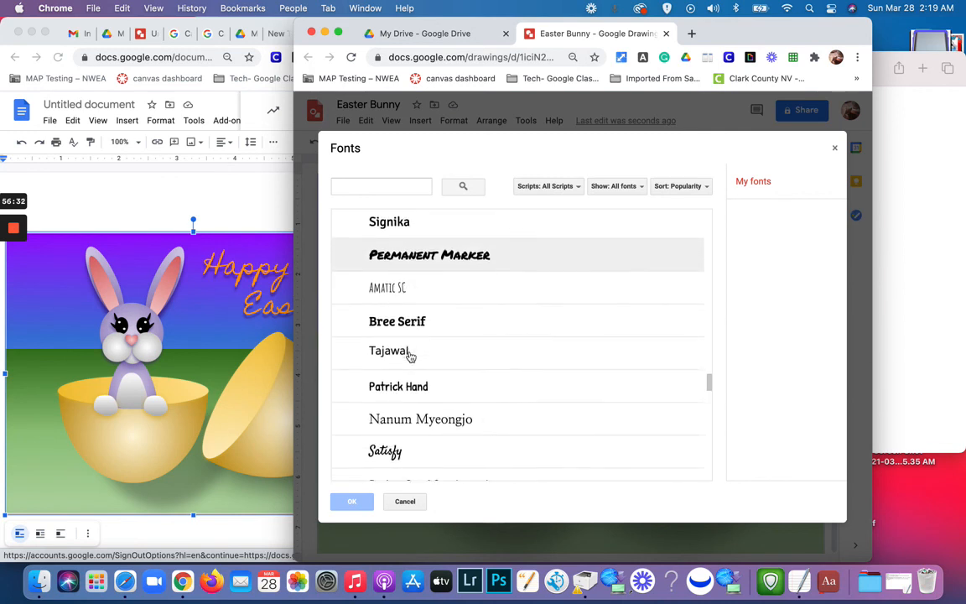
pyautogui.scroll(-5, 410, 356)
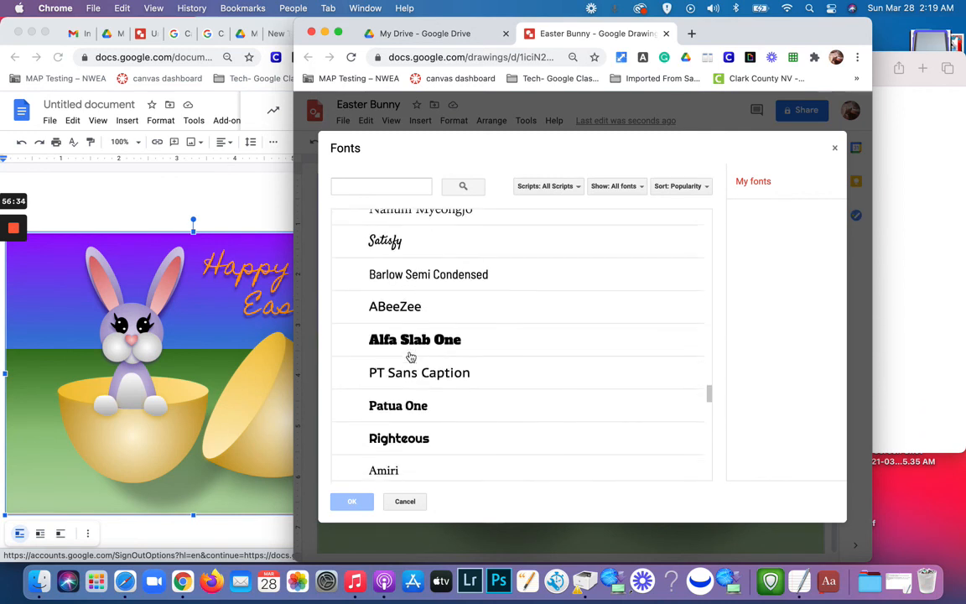
pyautogui.scroll(1, 410, 356)
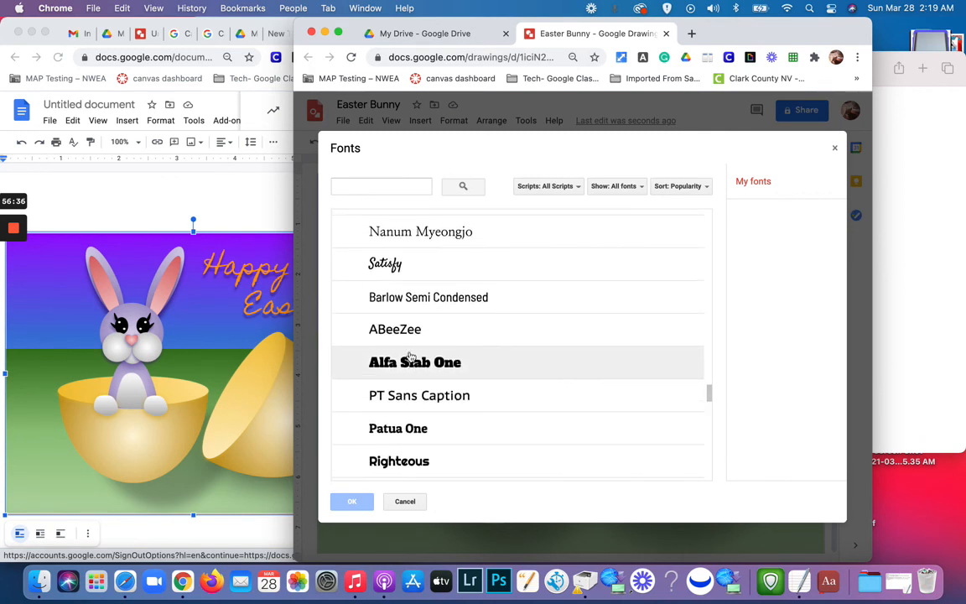
pyautogui.click(388, 266)
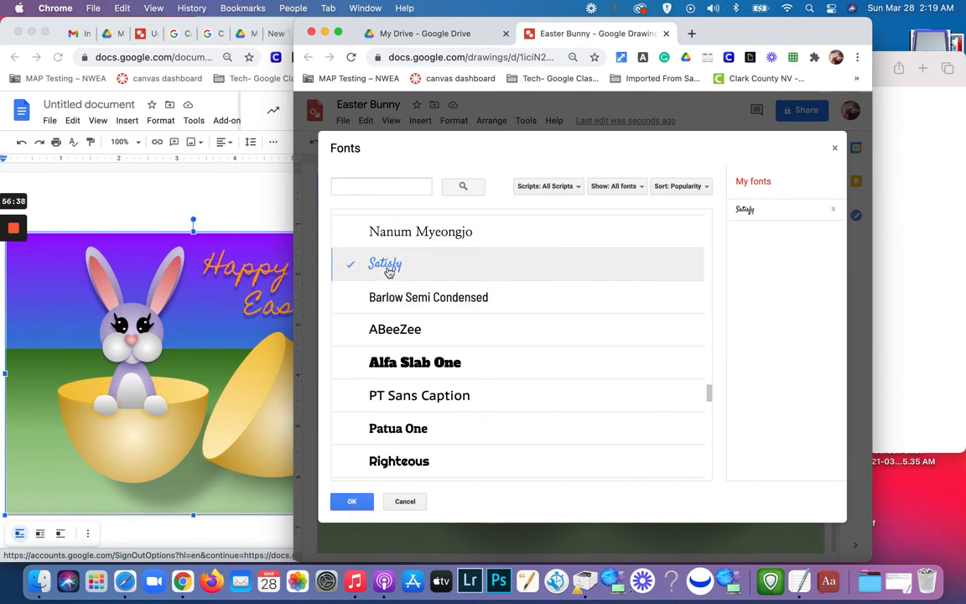
pyautogui.click(351, 501)
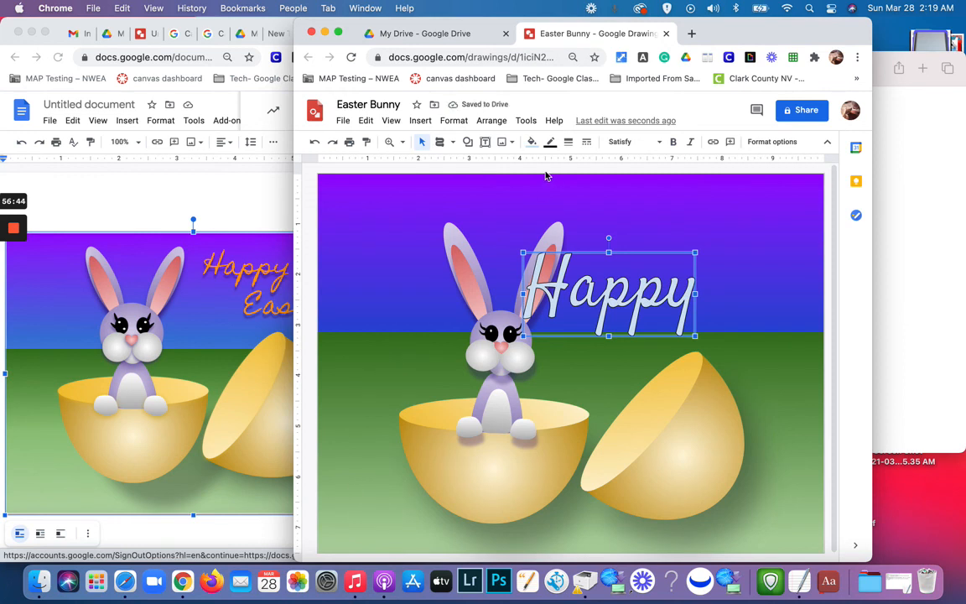
# Step: Color the "Happy" word art solid orange with a transparent outline, and move it up and right, clear of the bunny's ear
pyautogui.click(531, 143)
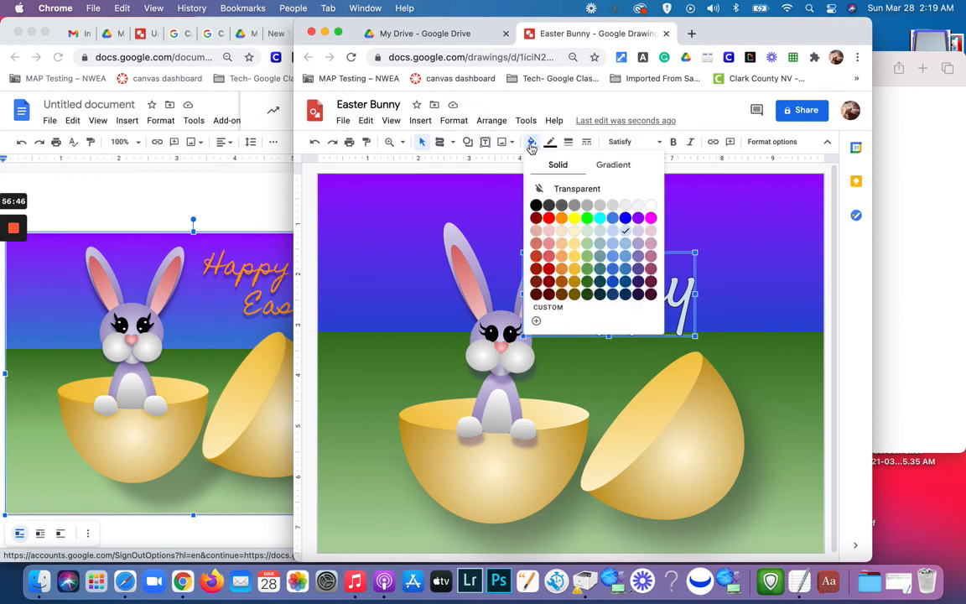
pyautogui.click(561, 218)
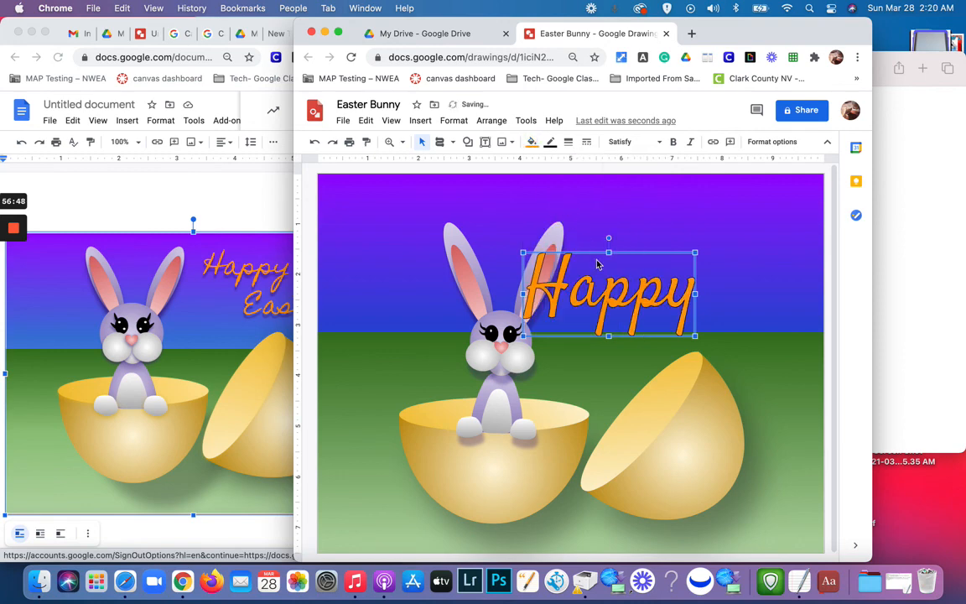
pyautogui.moveTo(644, 255); pyautogui.dragTo(687, 201)
pyautogui.click(550, 142)
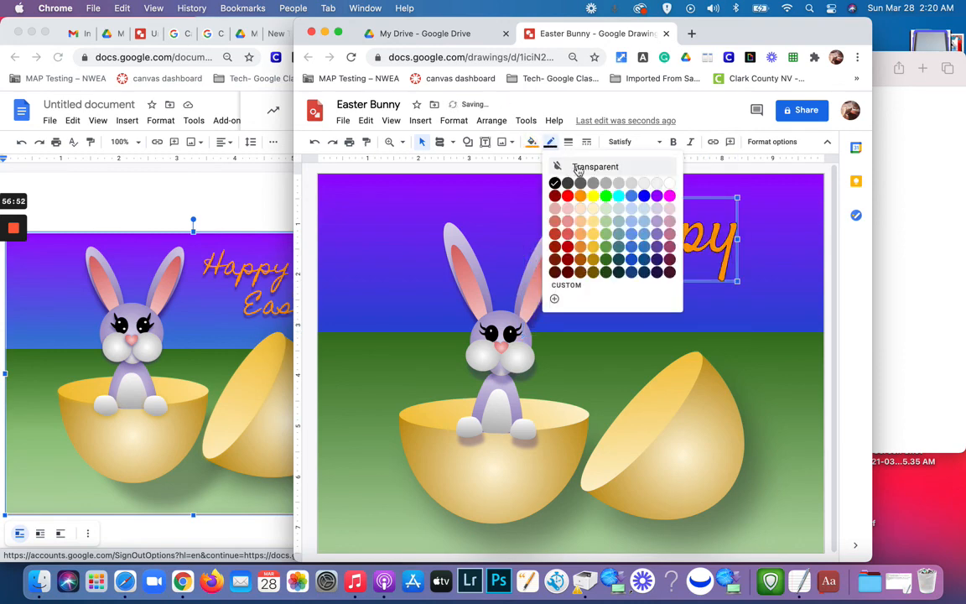
pyautogui.click(580, 169)
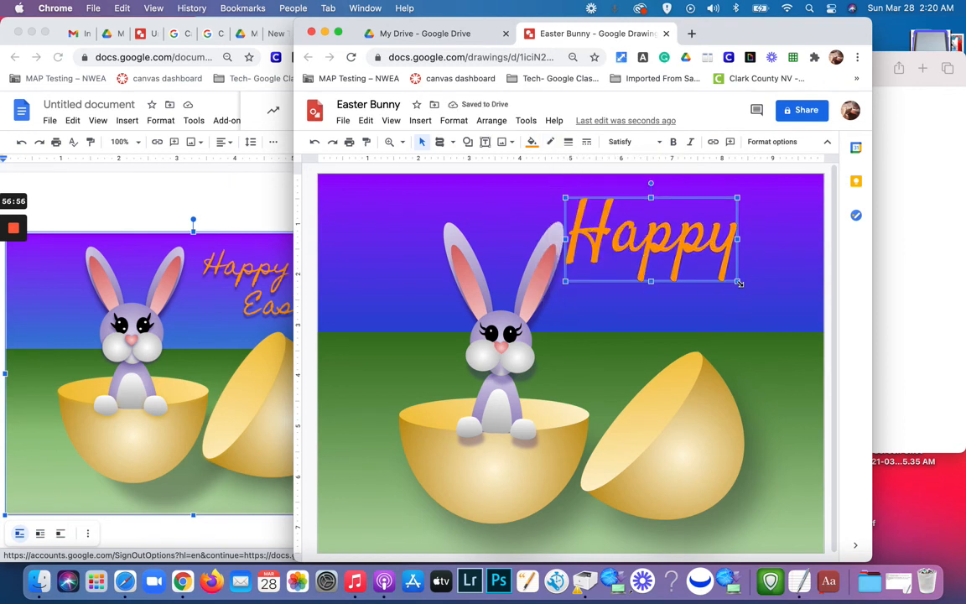
# Step: Shrink the "Happy" word art to about 2 inches wide and 0.6 inch high, positioned in the upper sky right of the ears
pyautogui.moveTo(738, 283); pyautogui.dragTo(670, 235)
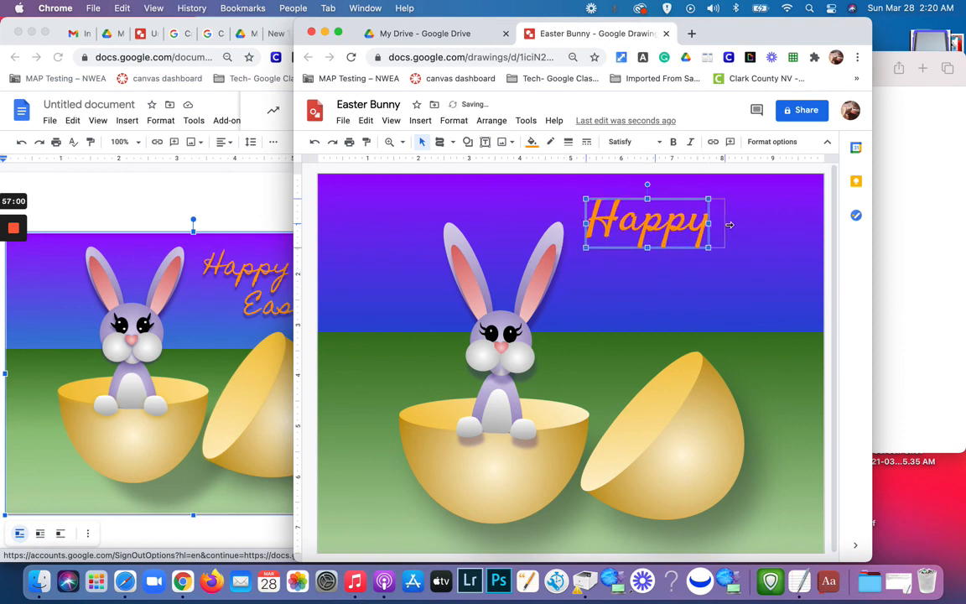
pyautogui.moveTo(729, 225); pyautogui.dragTo(731, 224)
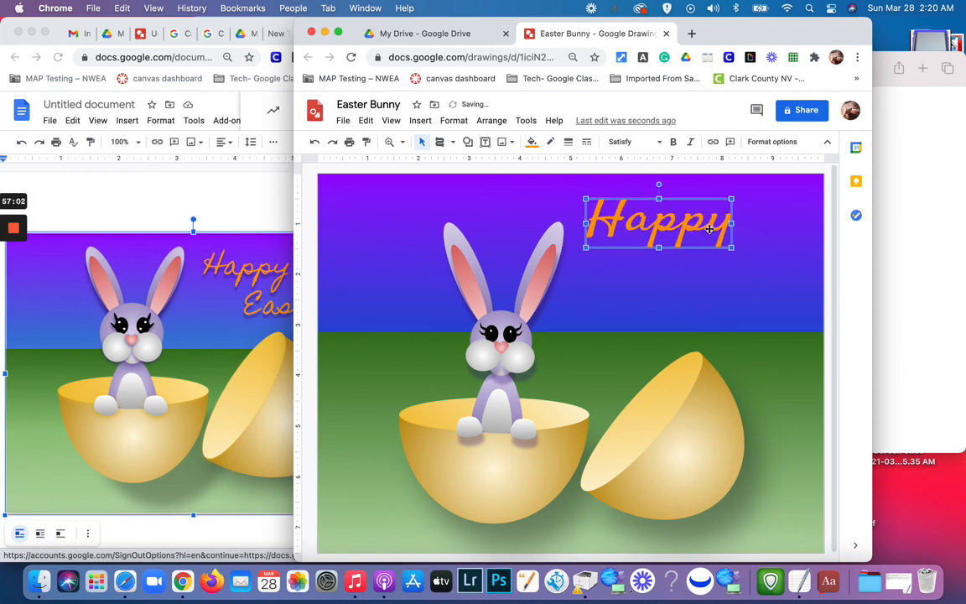
pyautogui.moveTo(731, 248); pyautogui.dragTo(725, 248)
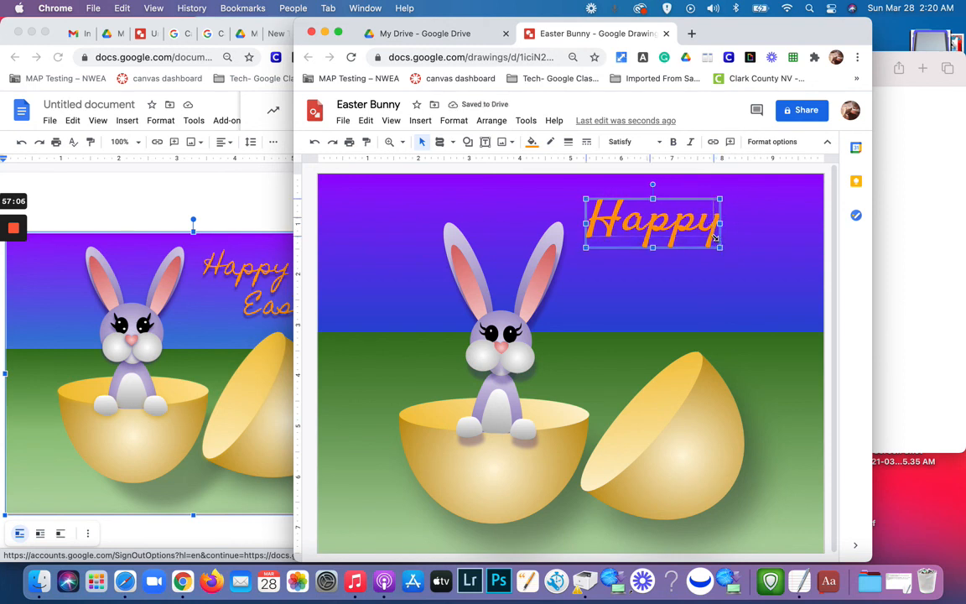
pyautogui.moveTo(720, 247); pyautogui.dragTo(705, 230)
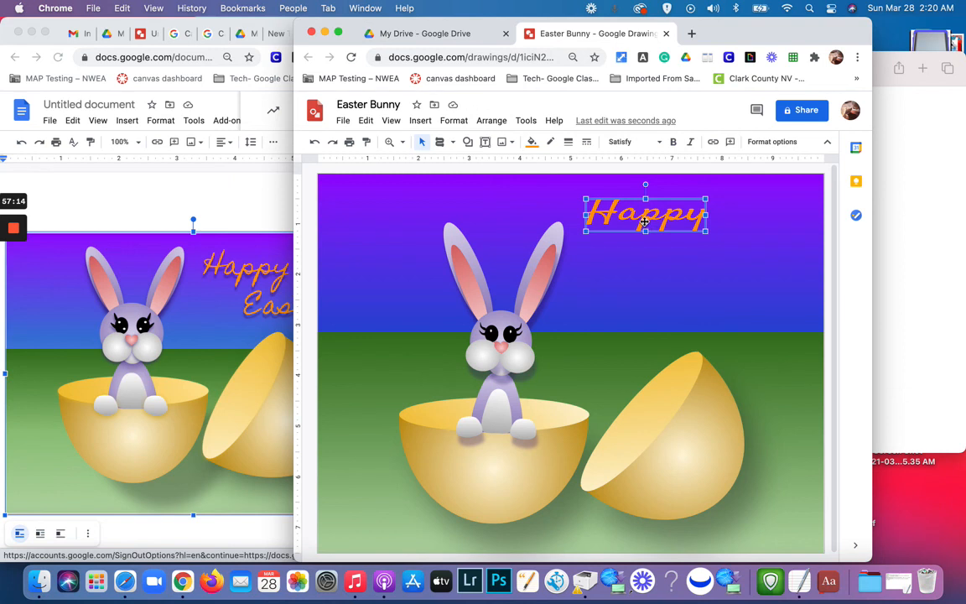
pyautogui.moveTo(644, 220)
pyautogui.mouseDown()
pyautogui.moveTo(659, 266)
pyautogui.moveTo(652, 237)
pyautogui.mouseUp()
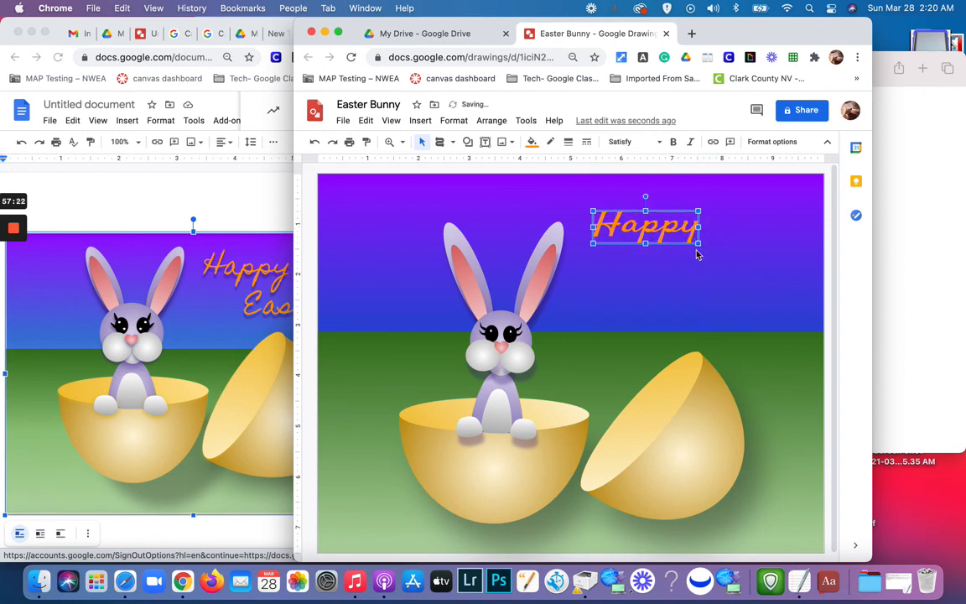
# Step: Add a black drop shadow to the "Happy" word art, slightly increasing its distance and blur radius and reducing its angle
pyautogui.click(683, 270)
pyautogui.click(647, 243)
pyautogui.click(773, 145)
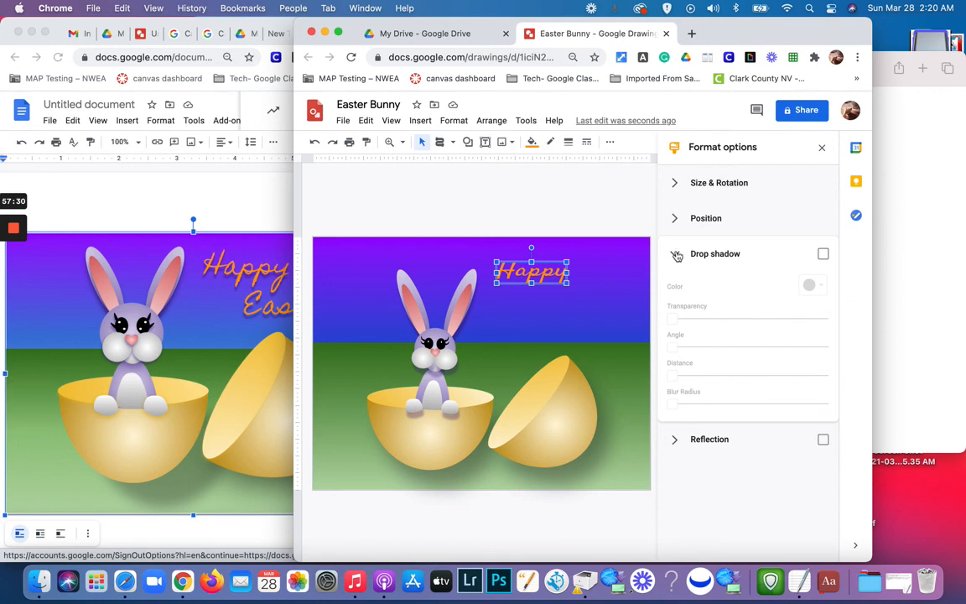
pyautogui.click(710, 268)
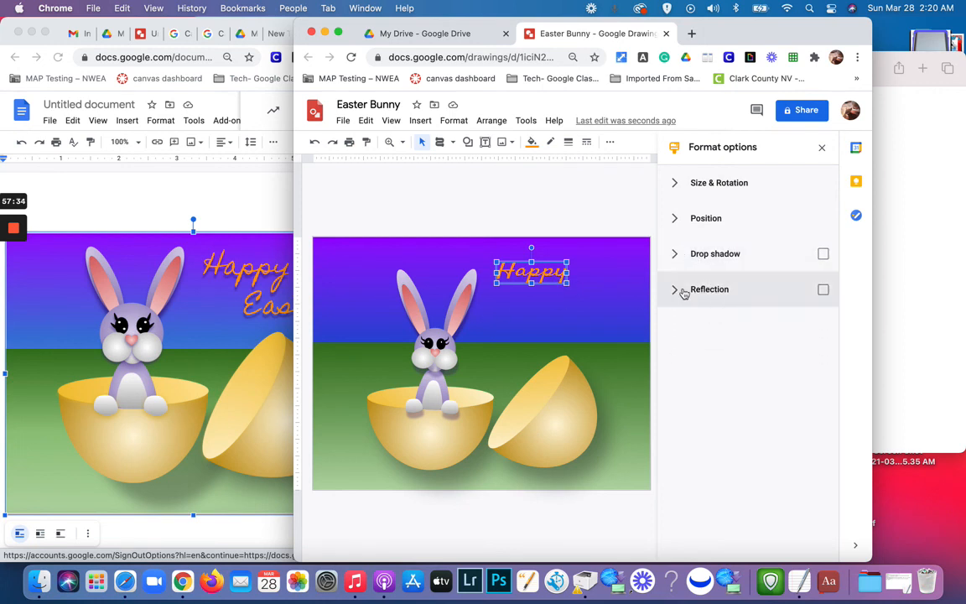
pyautogui.click(676, 255)
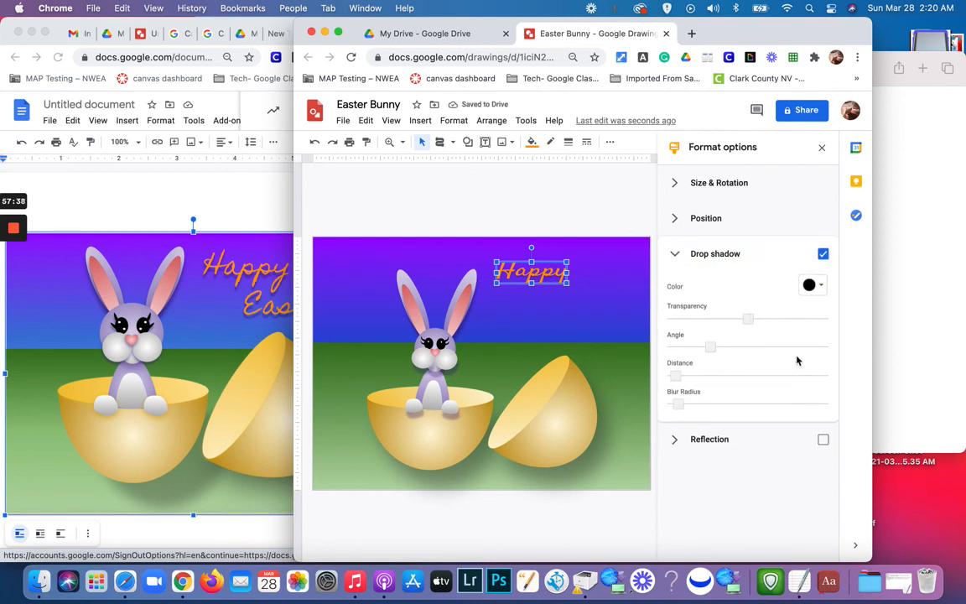
pyautogui.click(681, 264)
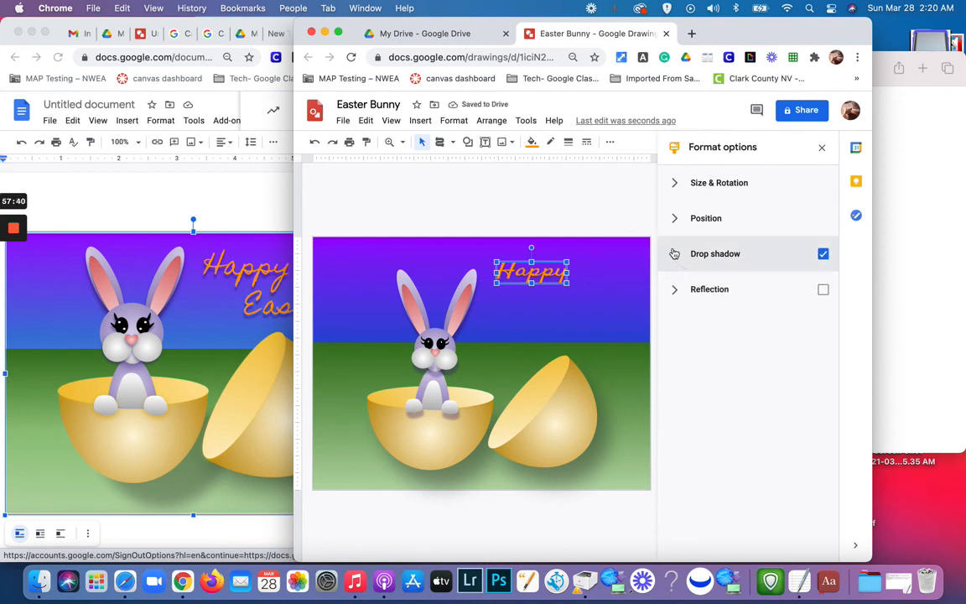
pyautogui.click(677, 260)
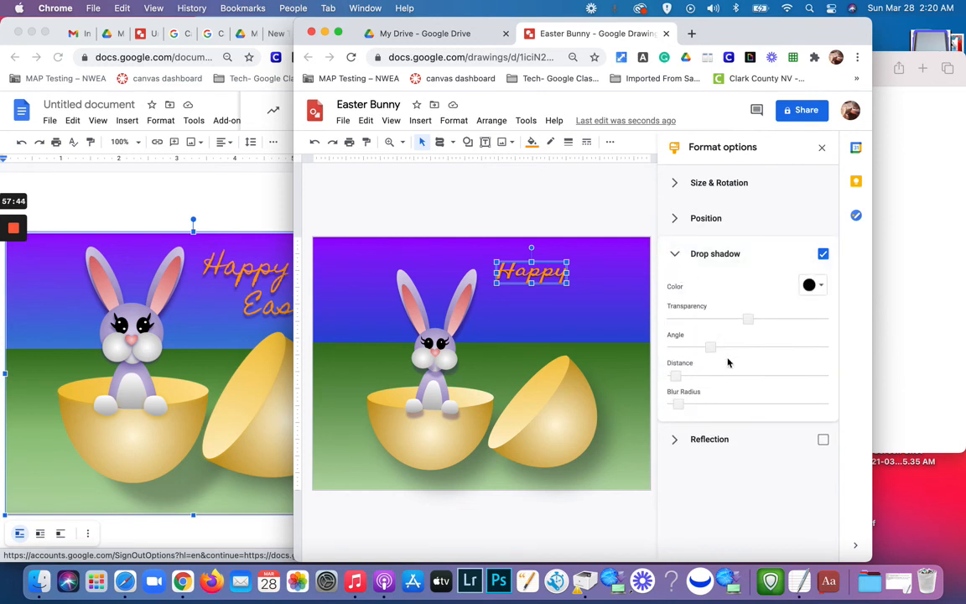
pyautogui.moveTo(678, 404); pyautogui.dragTo(694, 350)
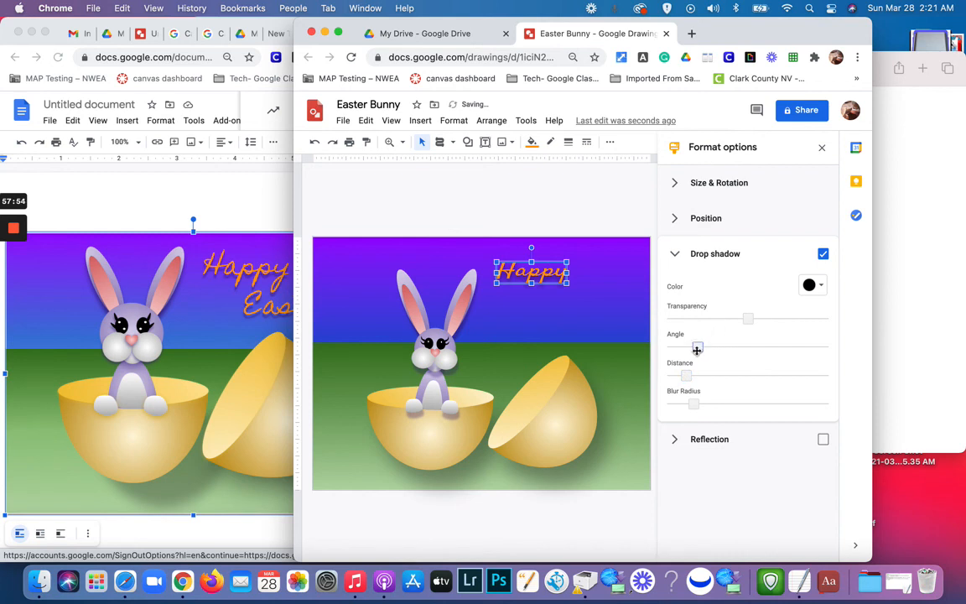
pyautogui.click(623, 346)
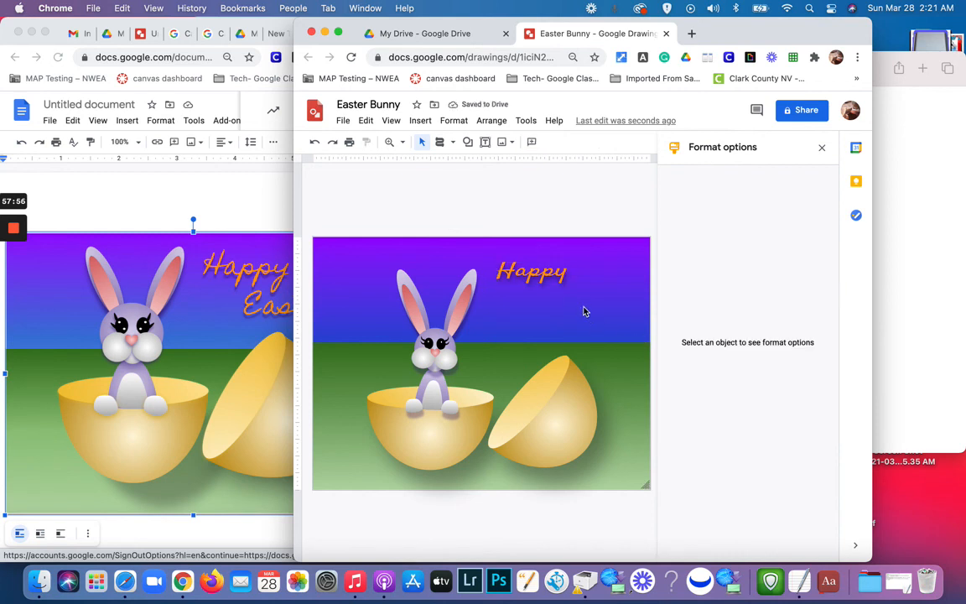
# Step: Duplicate the "Happy" word art, place the copy below and to the right of the original, and change its text to "Easter"
pyautogui.click(537, 276)
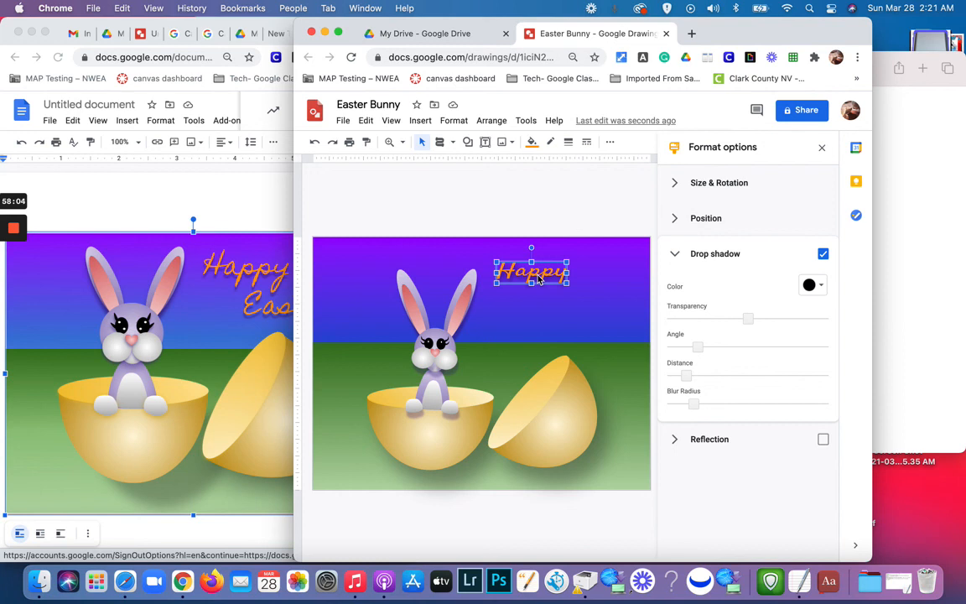
pyautogui.press('super+d')
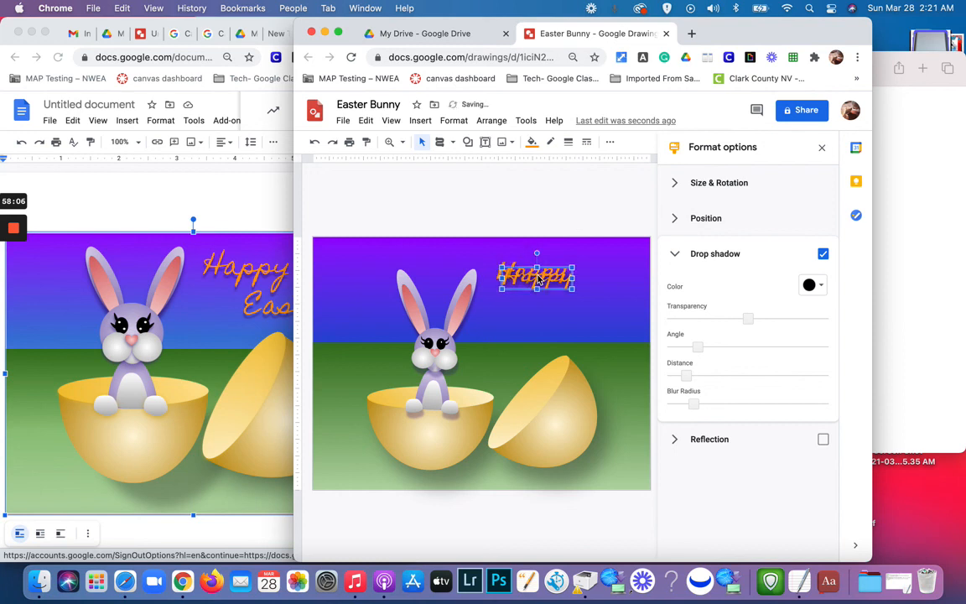
pyautogui.moveTo(537, 281); pyautogui.dragTo(554, 304)
pyautogui.doubleClick(554, 303)
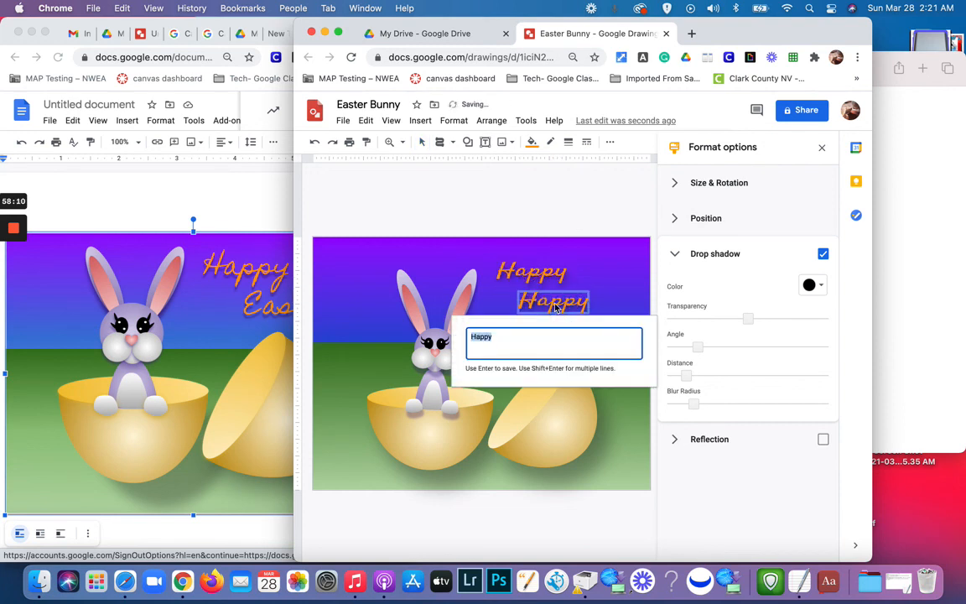
pyautogui.click(499, 338)
pyautogui.press('BackSpace')
pyautogui.press('BackSpace')
pyautogui.press('Return')
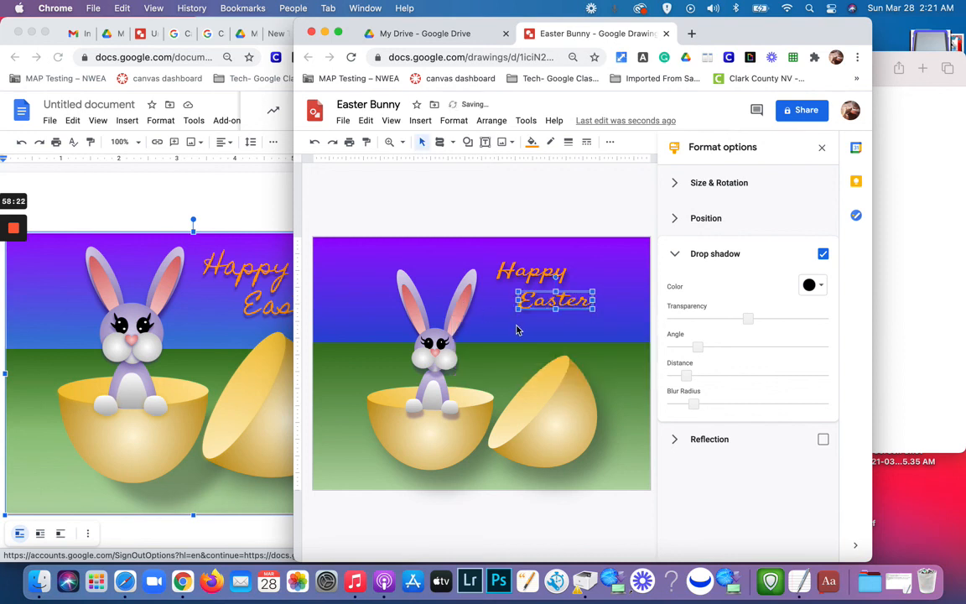
pyautogui.press('Escape')
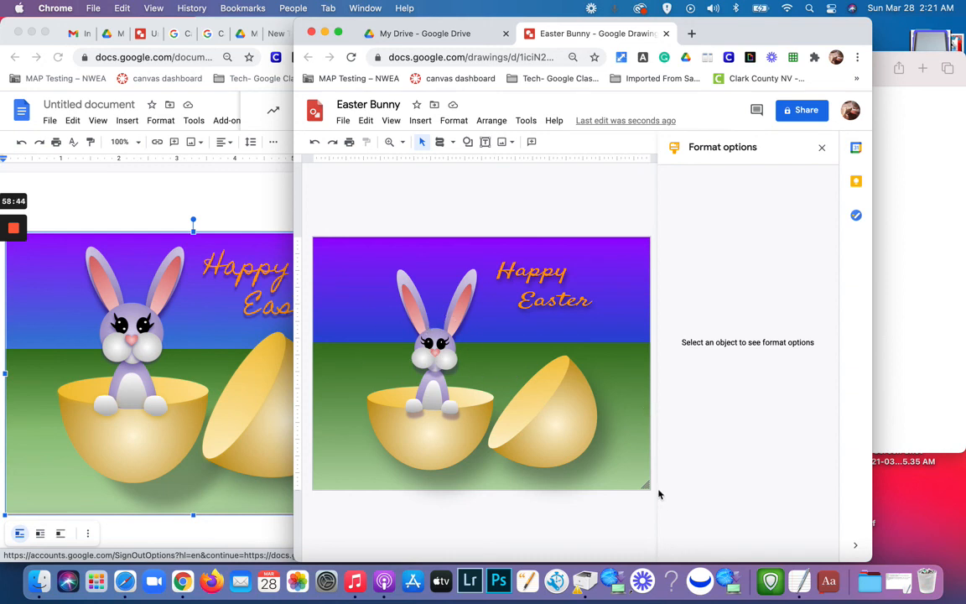
# Step: Shrink the drawing canvas slightly from its lower-right corner, then select the green ground rectangle and hide the format options
pyautogui.moveTo(646, 485); pyautogui.dragTo(641, 484)
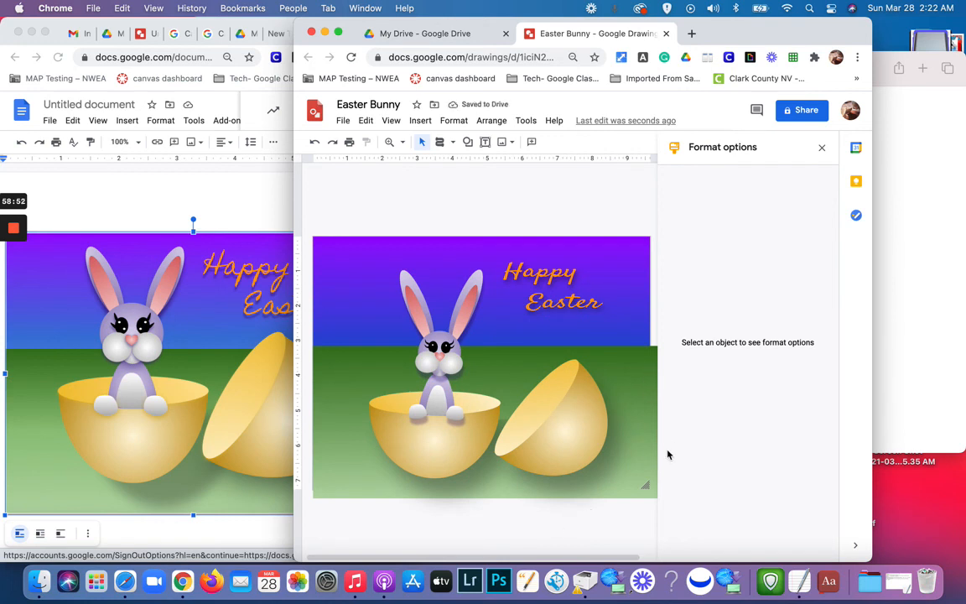
pyautogui.click(654, 495)
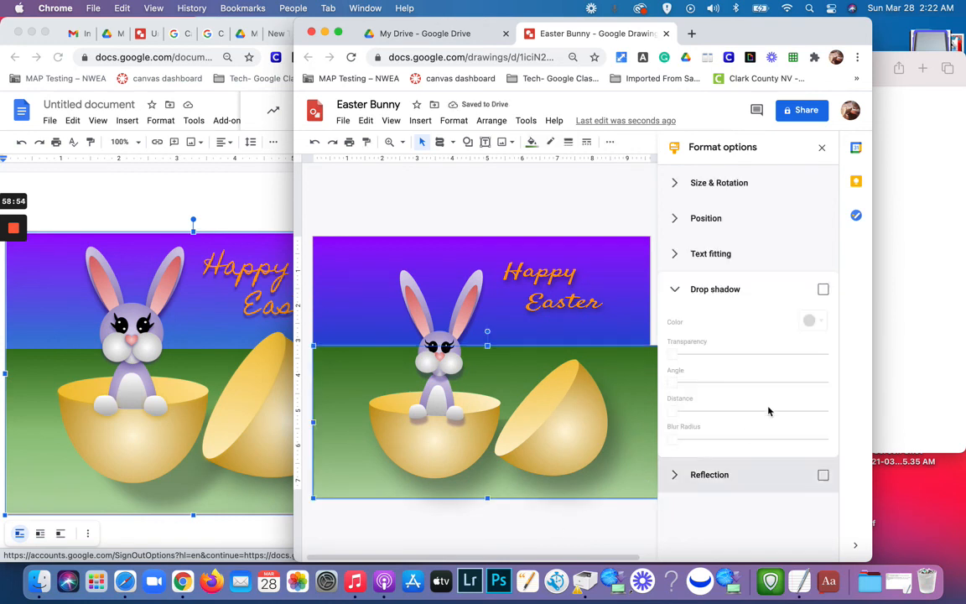
pyautogui.click(822, 148)
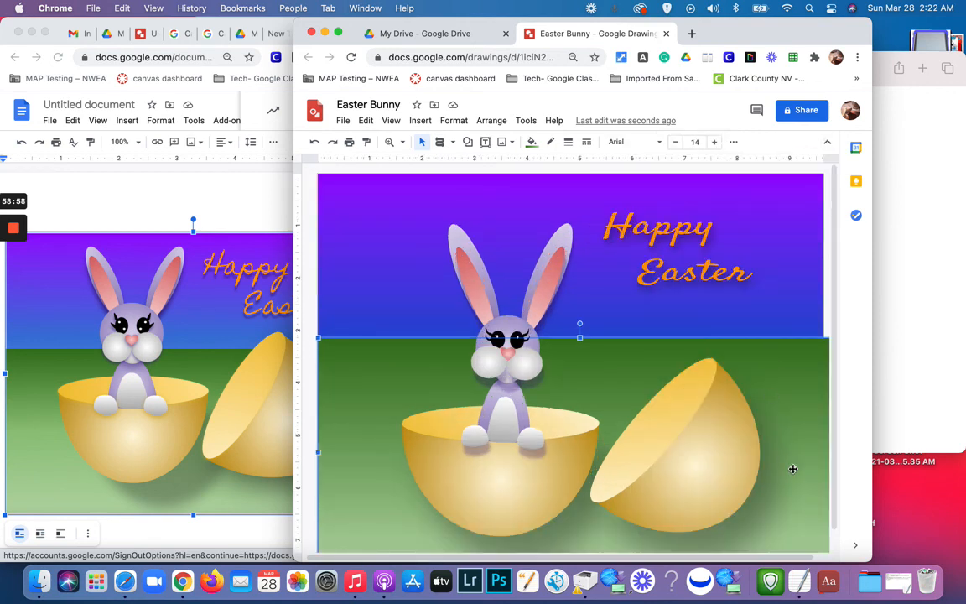
# Step: Move the green ground rectangle up to the canvas's bottom edge and lower its top edge to the bunny's eye level
pyautogui.scroll(-1, 788, 503)
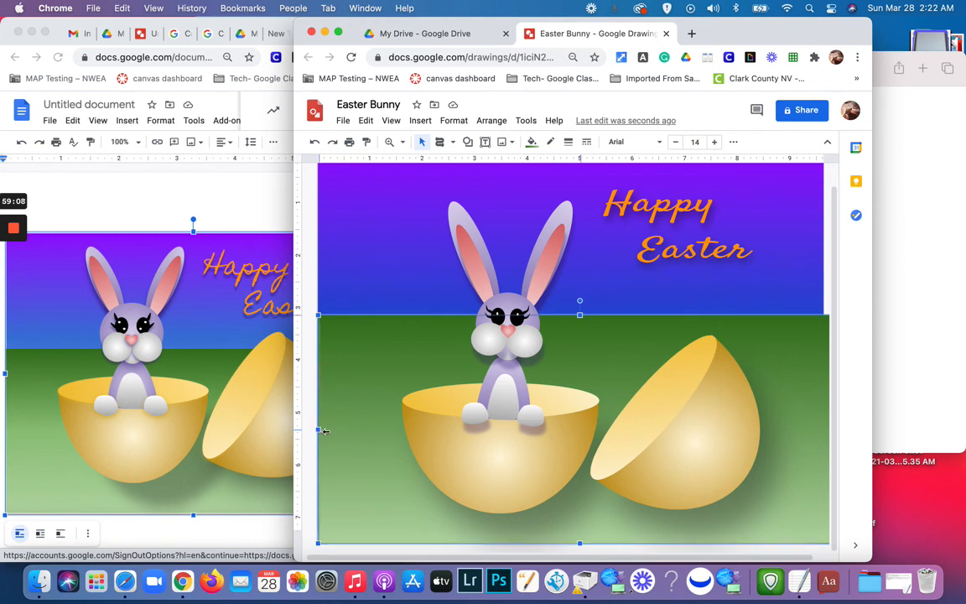
pyautogui.moveTo(317, 430); pyautogui.dragTo(330, 430)
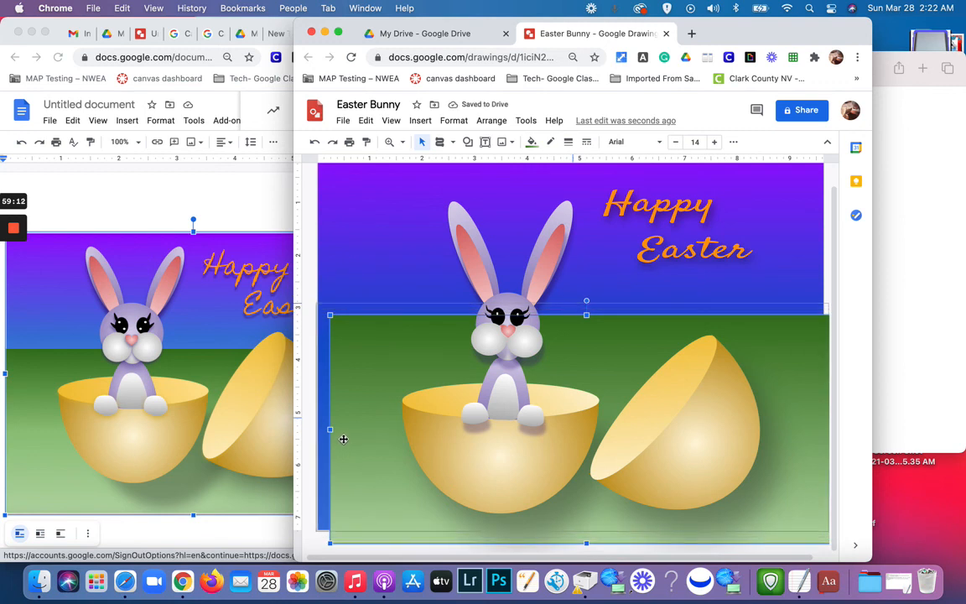
pyautogui.press('super+z')
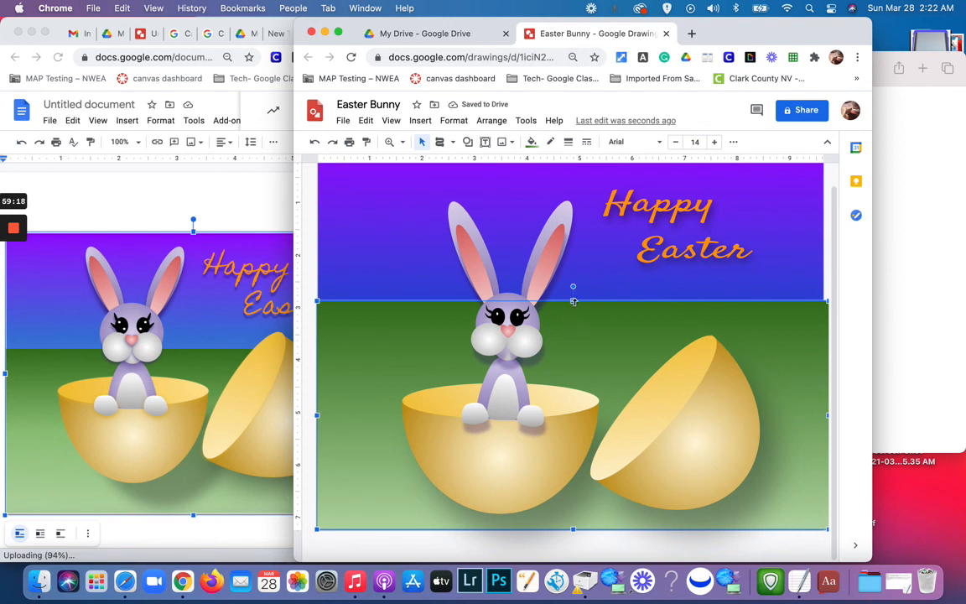
pyautogui.moveTo(574, 302); pyautogui.dragTo(574, 316)
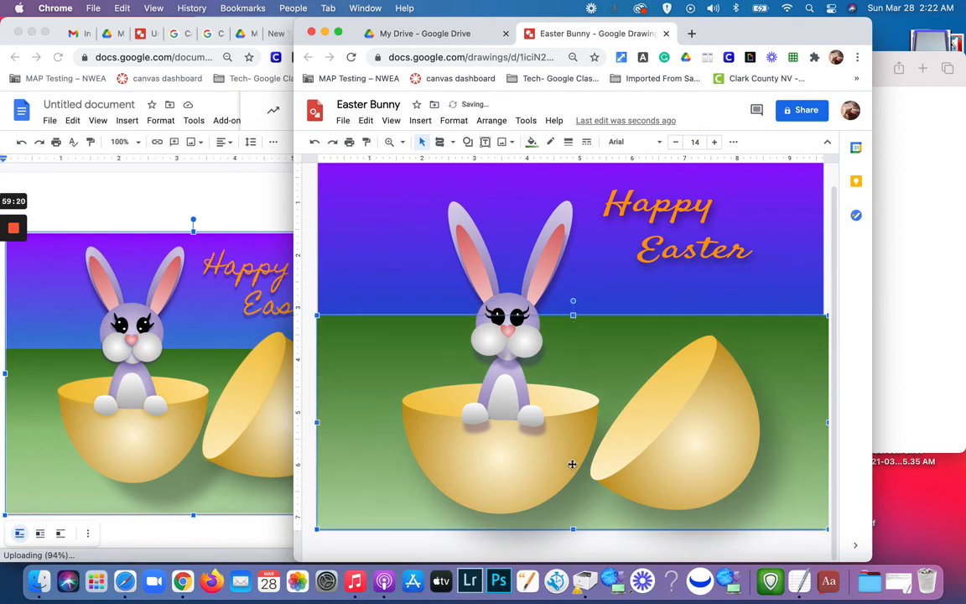
pyautogui.click(609, 546)
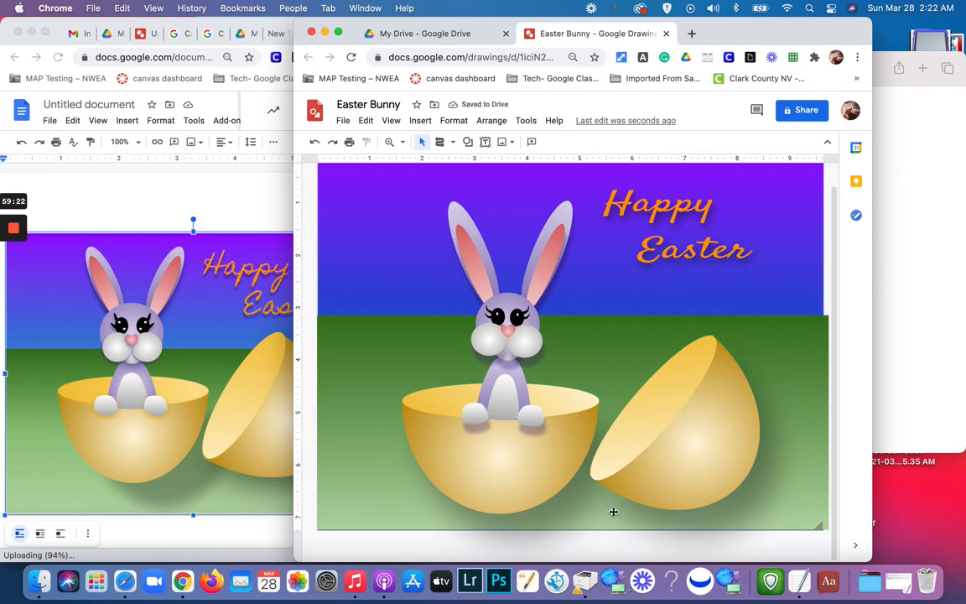
# Step: Narrow the green ground rectangle from its right side so it ends flush with the sky's right edge
pyautogui.click(789, 437)
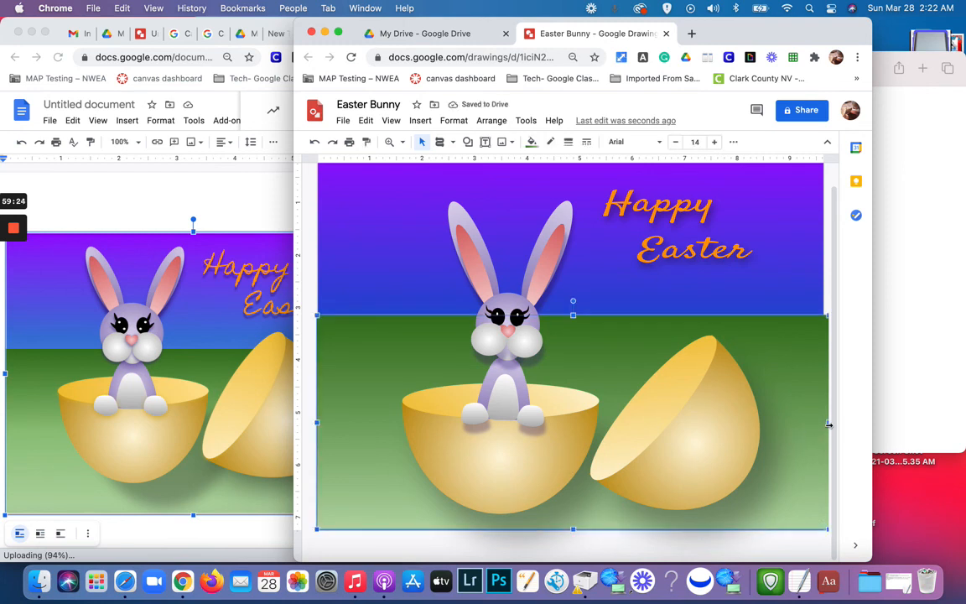
pyautogui.moveTo(828, 423); pyautogui.dragTo(824, 422)
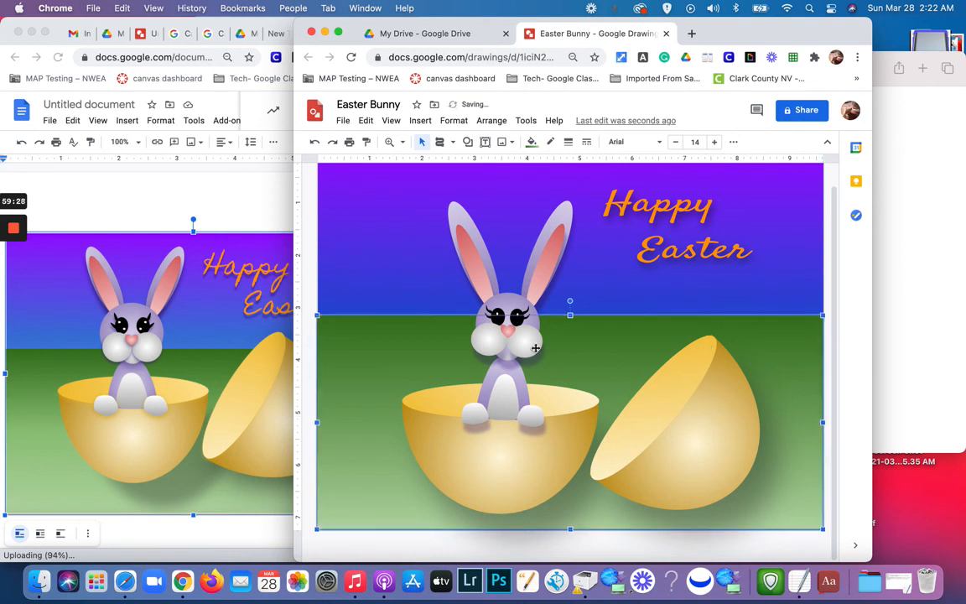
pyautogui.click(608, 287)
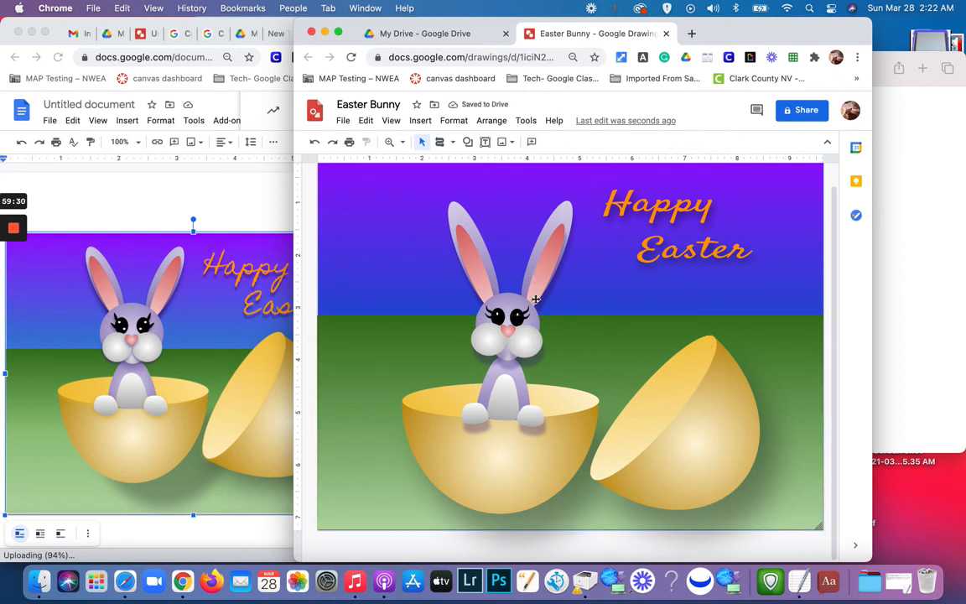
# Step: Lower the top edge of the green ground rectangle so the horizon sits near the bunny's chin, as in the reference image
pyautogui.click(371, 392)
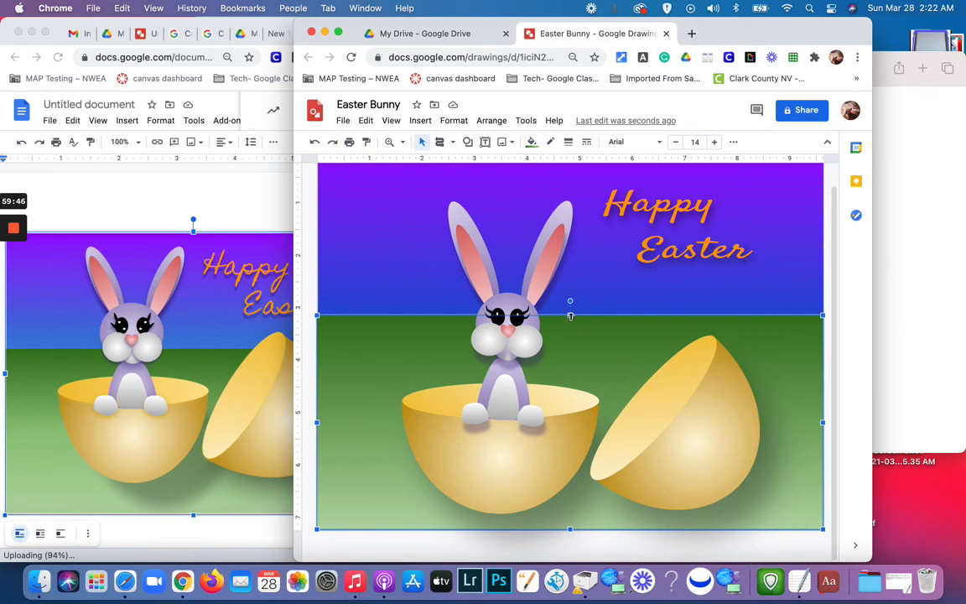
pyautogui.moveTo(570, 316); pyautogui.dragTo(570, 330)
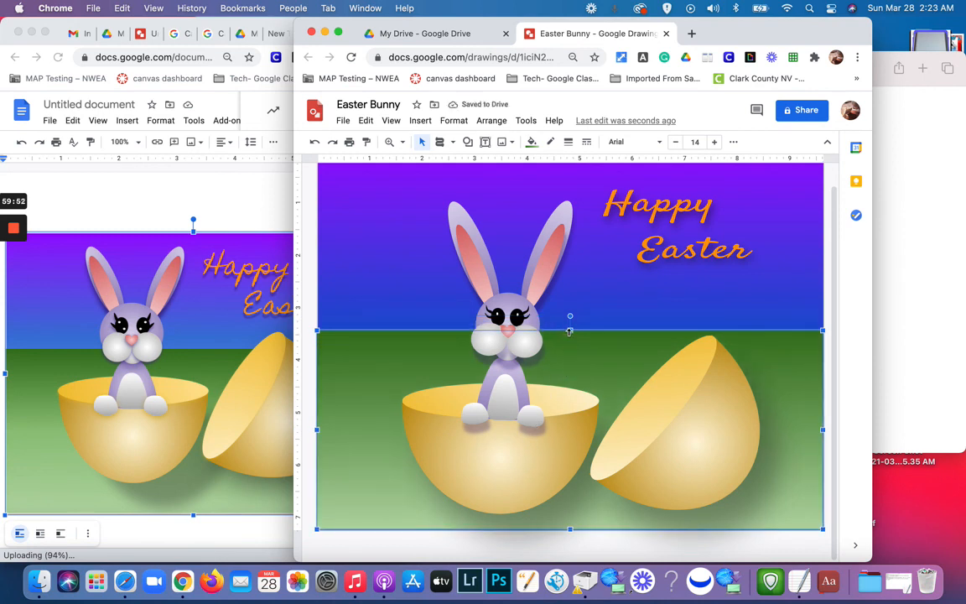
pyautogui.moveTo(569, 331); pyautogui.dragTo(569, 346)
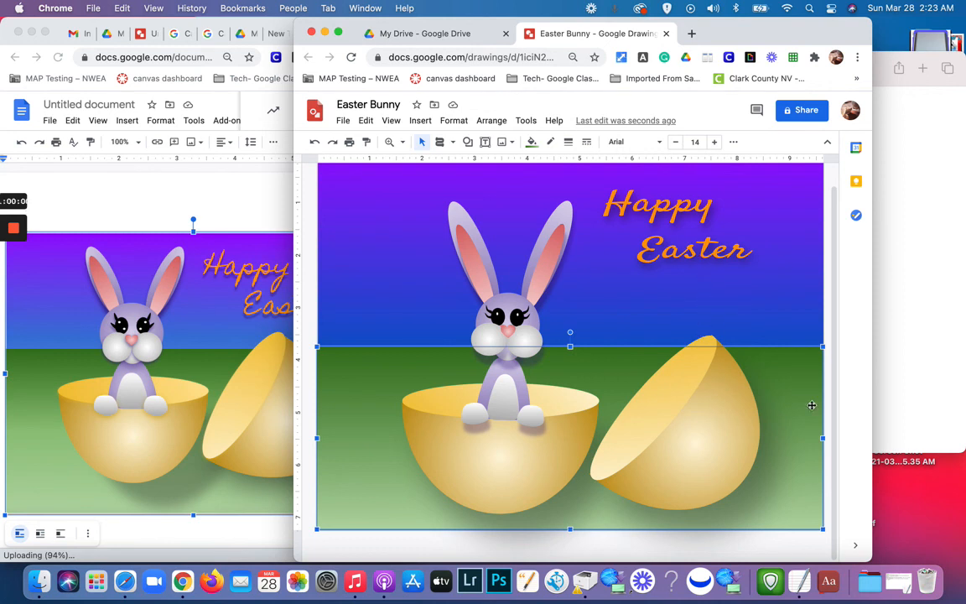
pyautogui.click(810, 243)
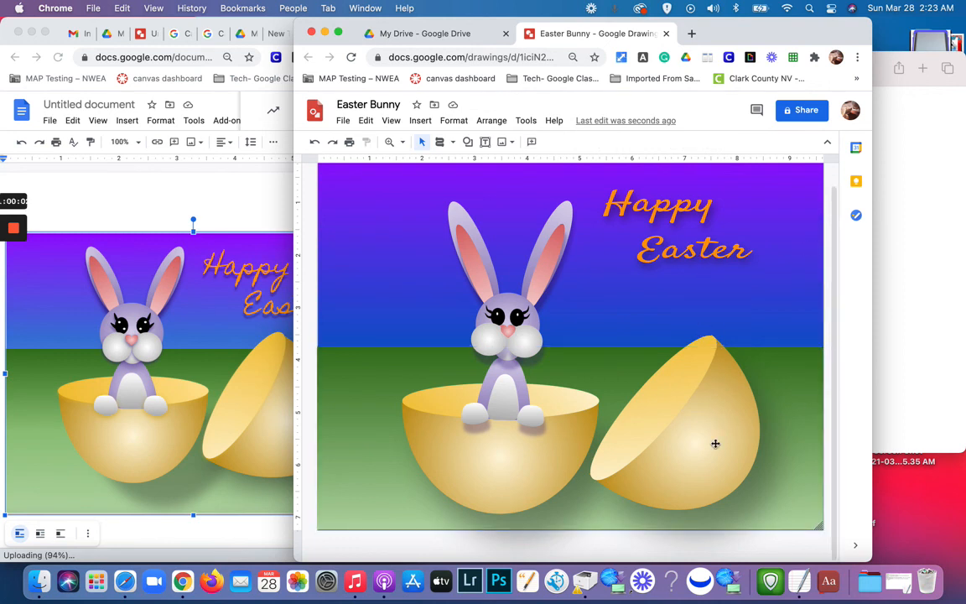